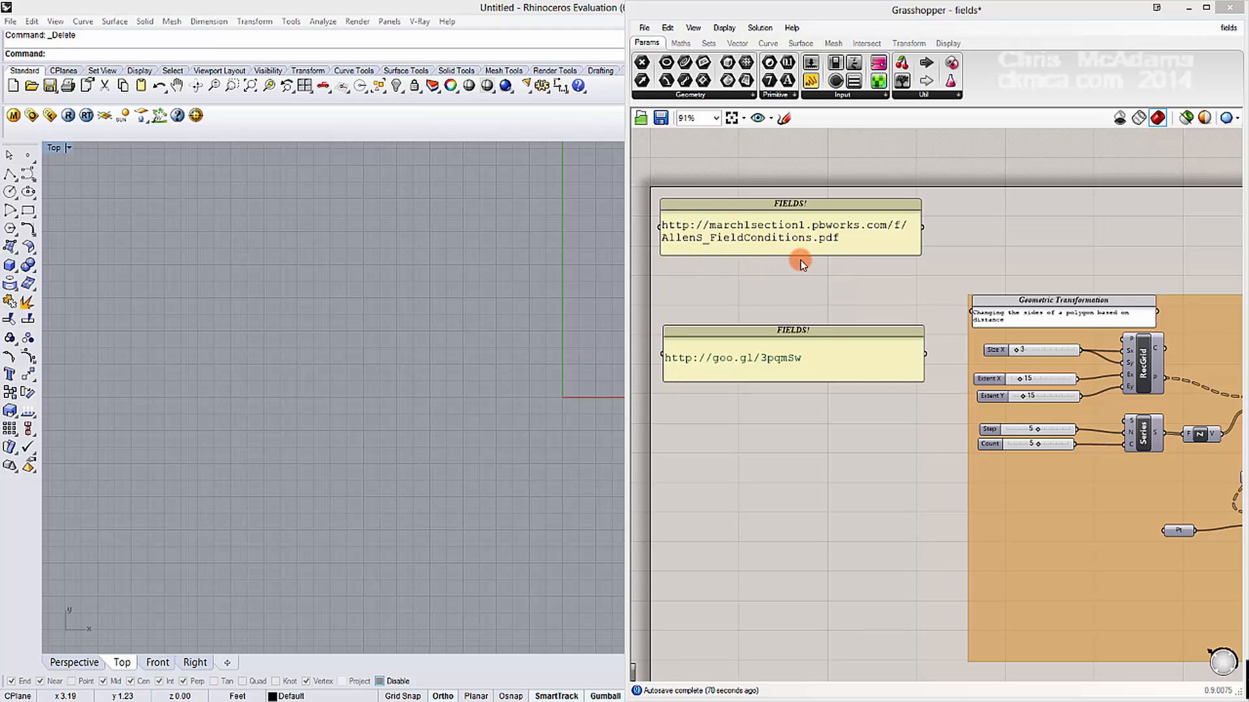
Step: Examine the two FIELDS! panels holding the field conditions reference links and the coloured definition groups on the canvas
right_drag(1039, 242, 1032, 248)
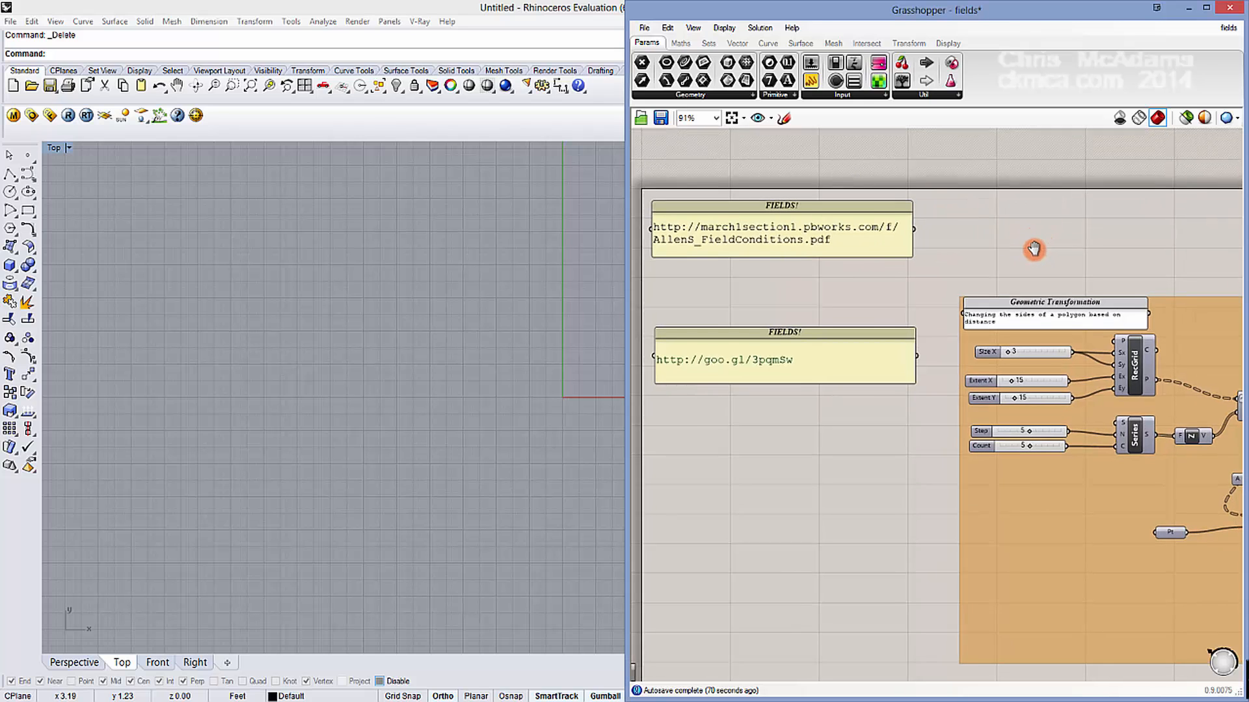
scroll(1041, 234, down, 10)
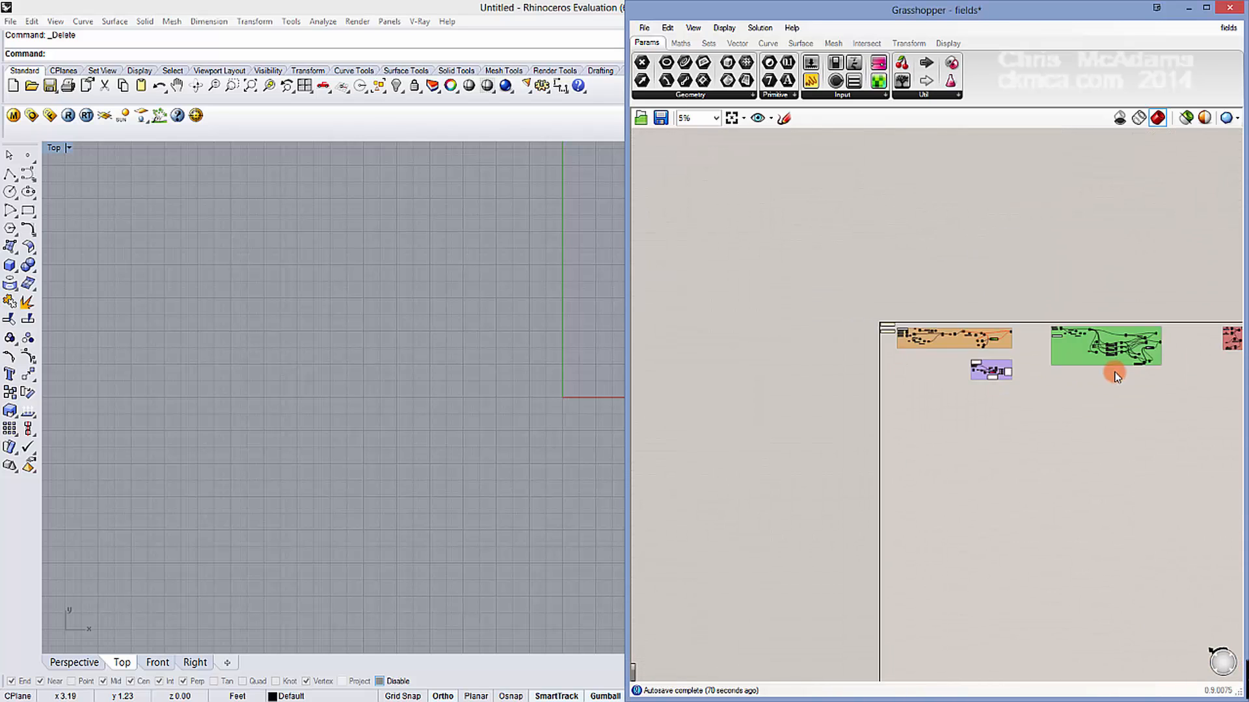
right_drag(1115, 370, 929, 401)
scroll(910, 364, up, 10)
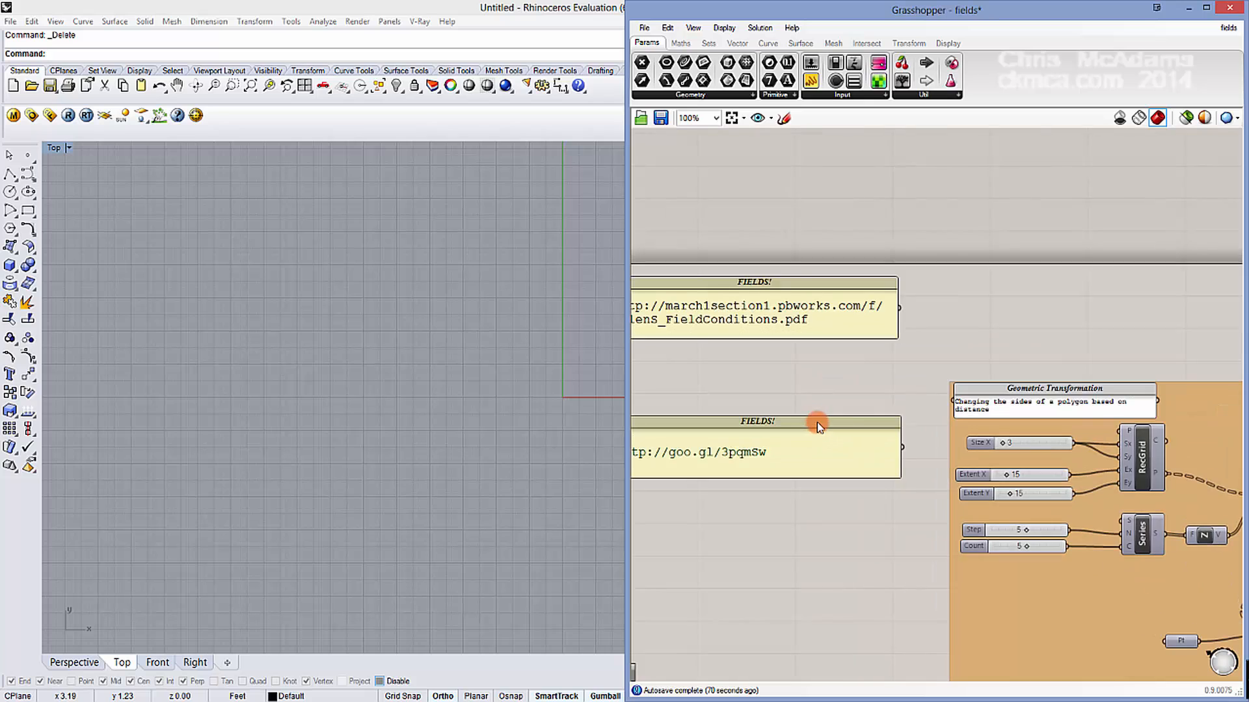
scroll(896, 437, up, 2)
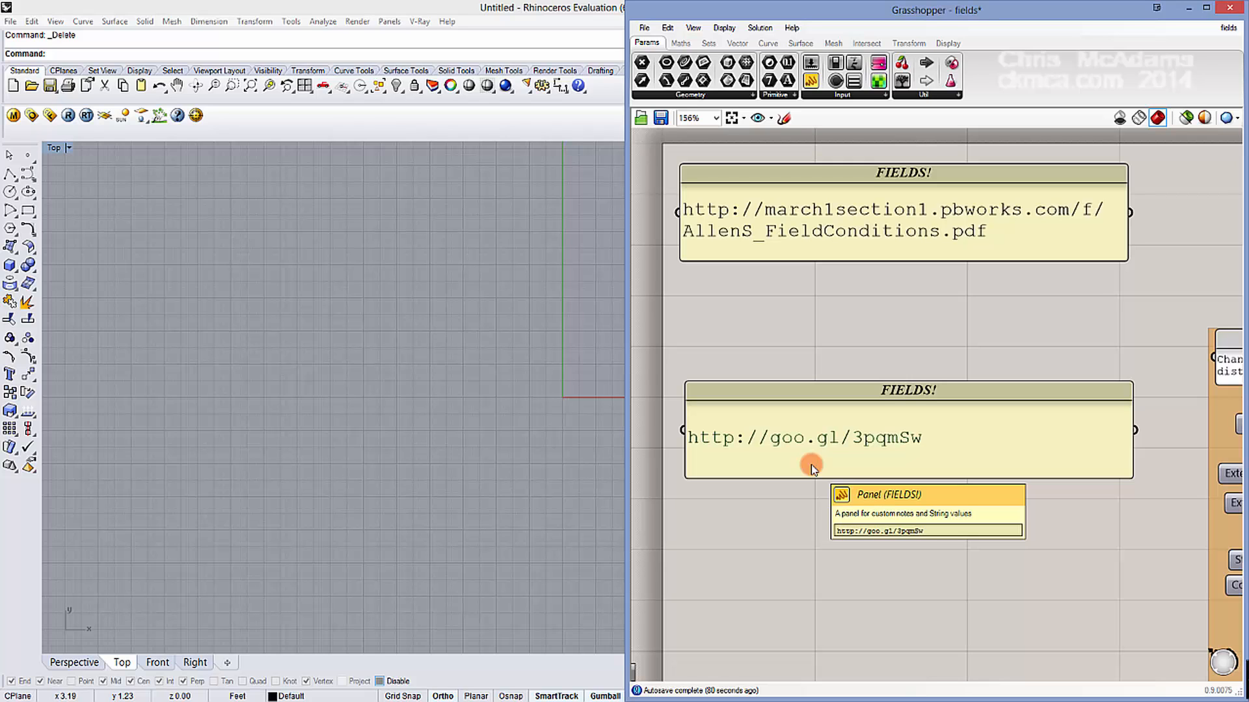
right_drag(817, 463, 828, 414)
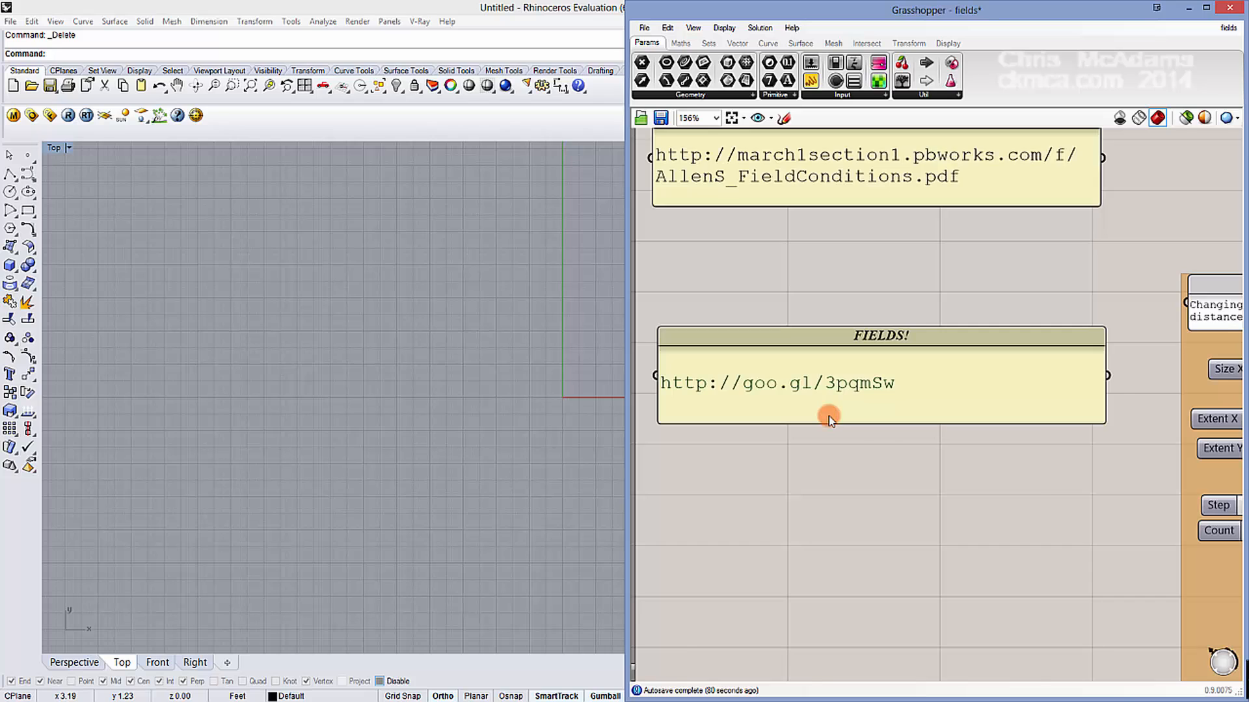
scroll(830, 418, down, 1)
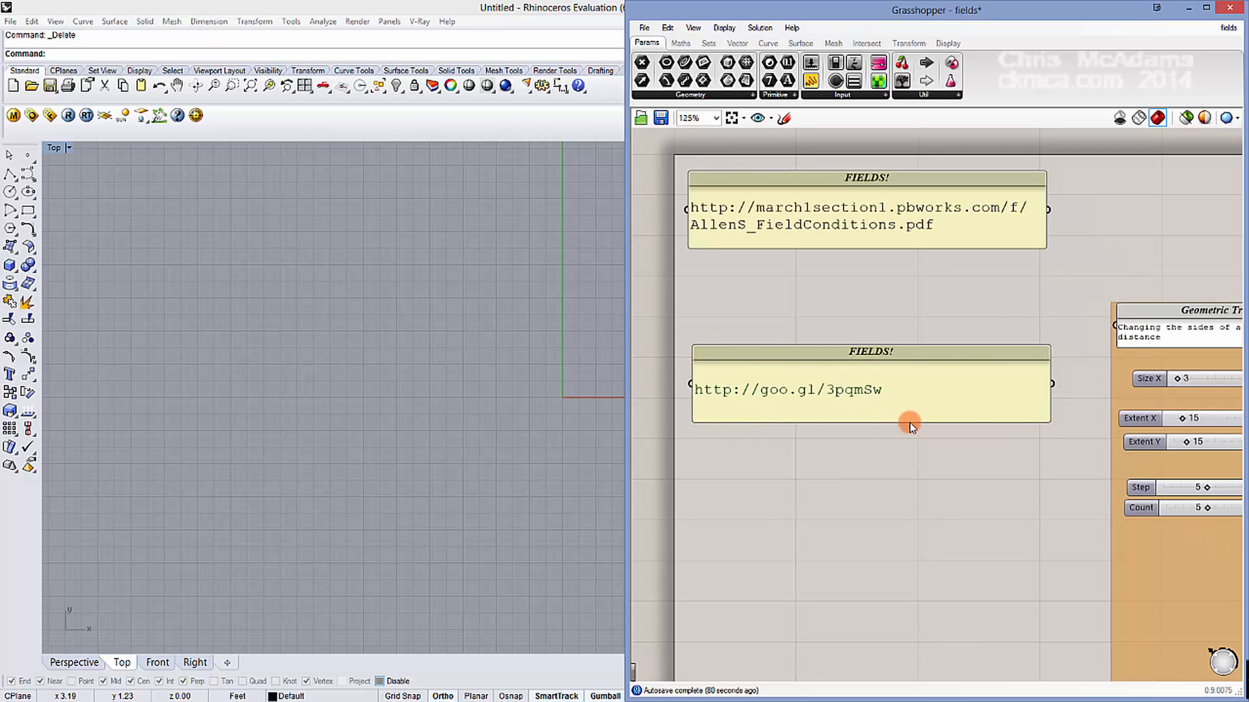
right_drag(1073, 426, 1047, 432)
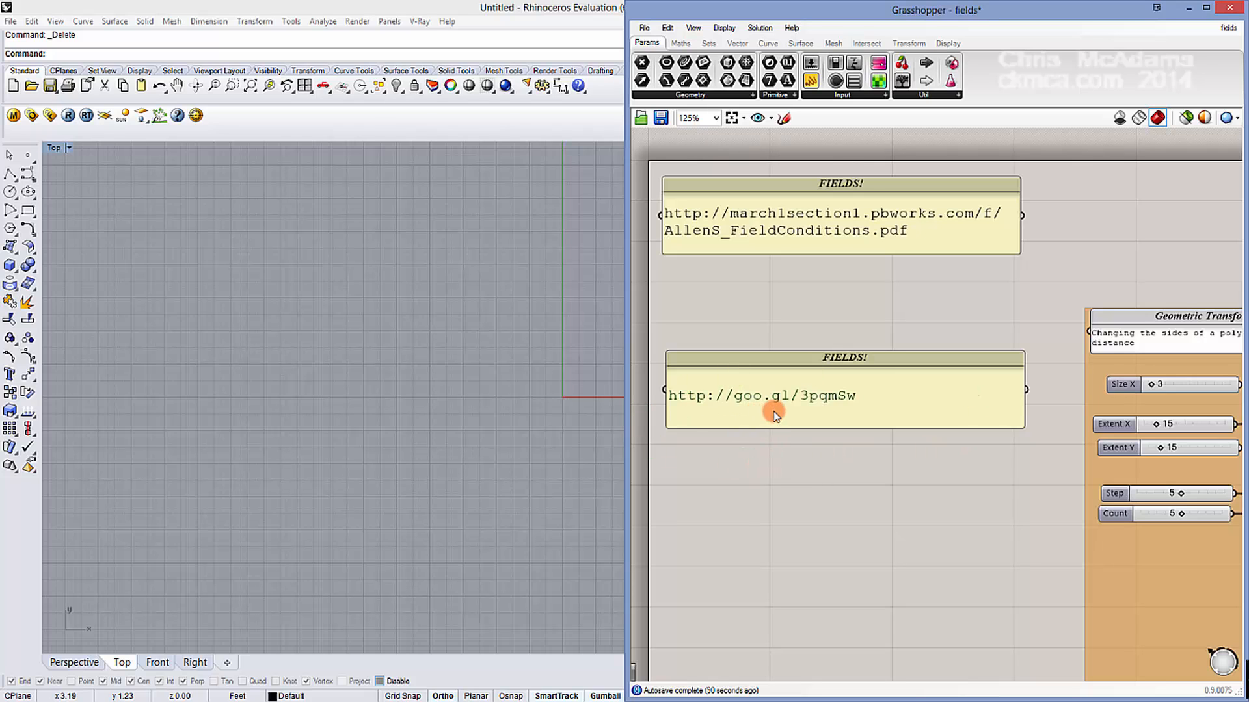
Step: Turn on the preview of the RecGrid component in the Geometric Transformation group and view the whole grid in the Top viewport
scroll(824, 410, down, 4)
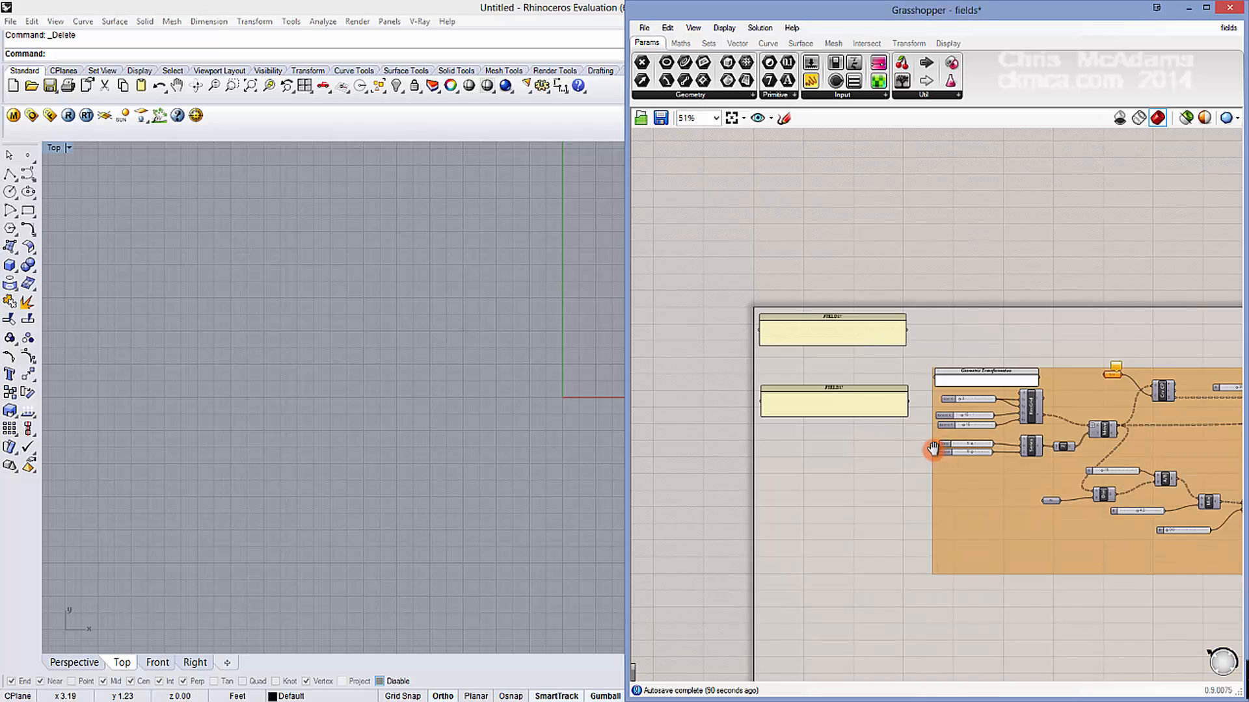
scroll(823, 412, up, 2)
right_drag(980, 444, 811, 367)
scroll(794, 289, up, 1)
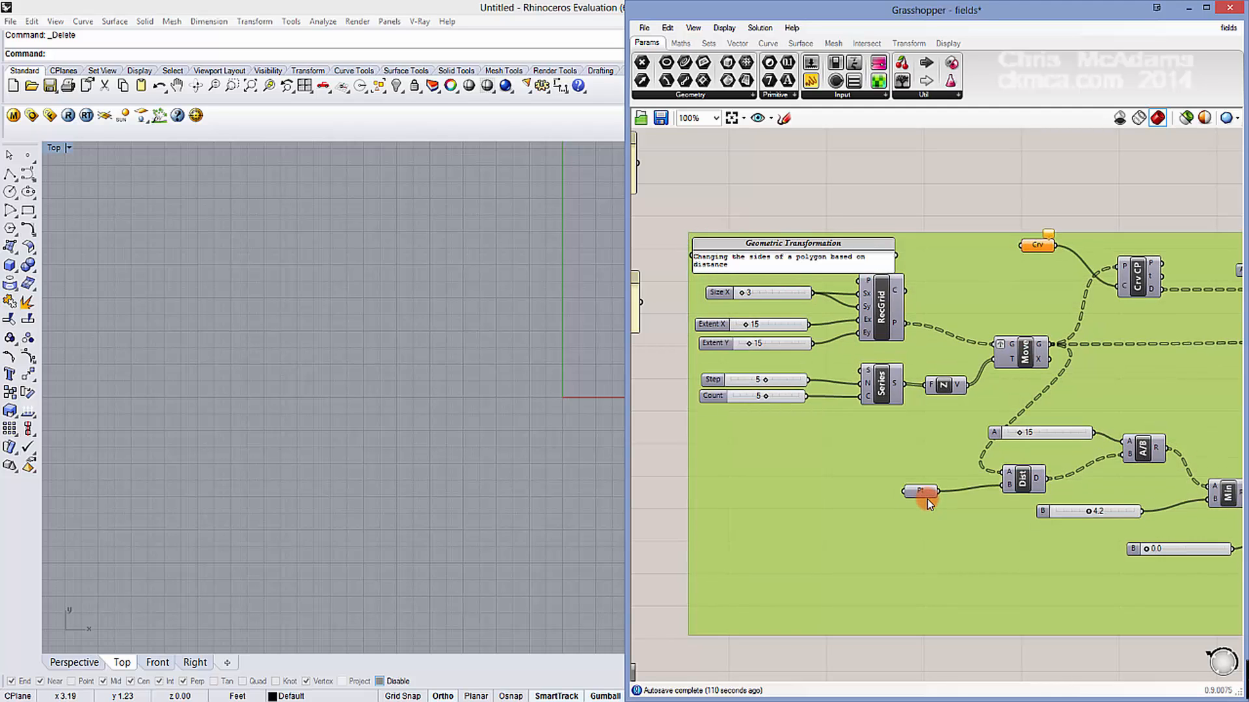
click(926, 497)
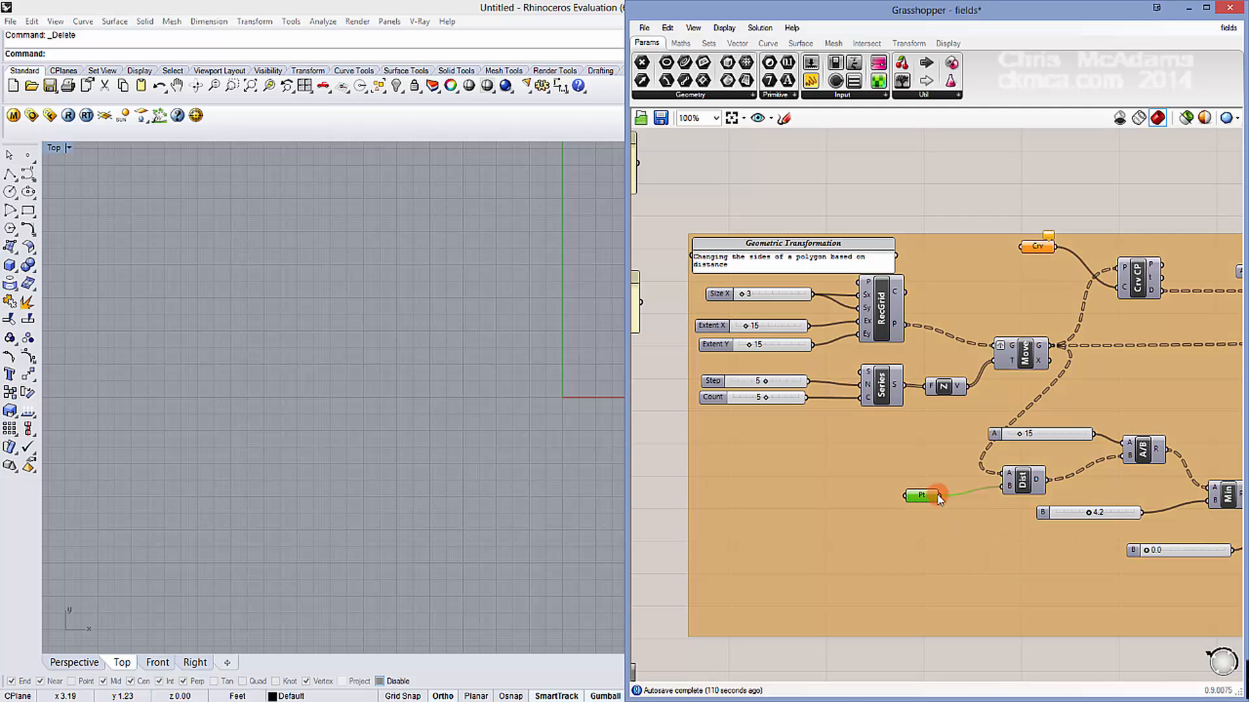
click(883, 319)
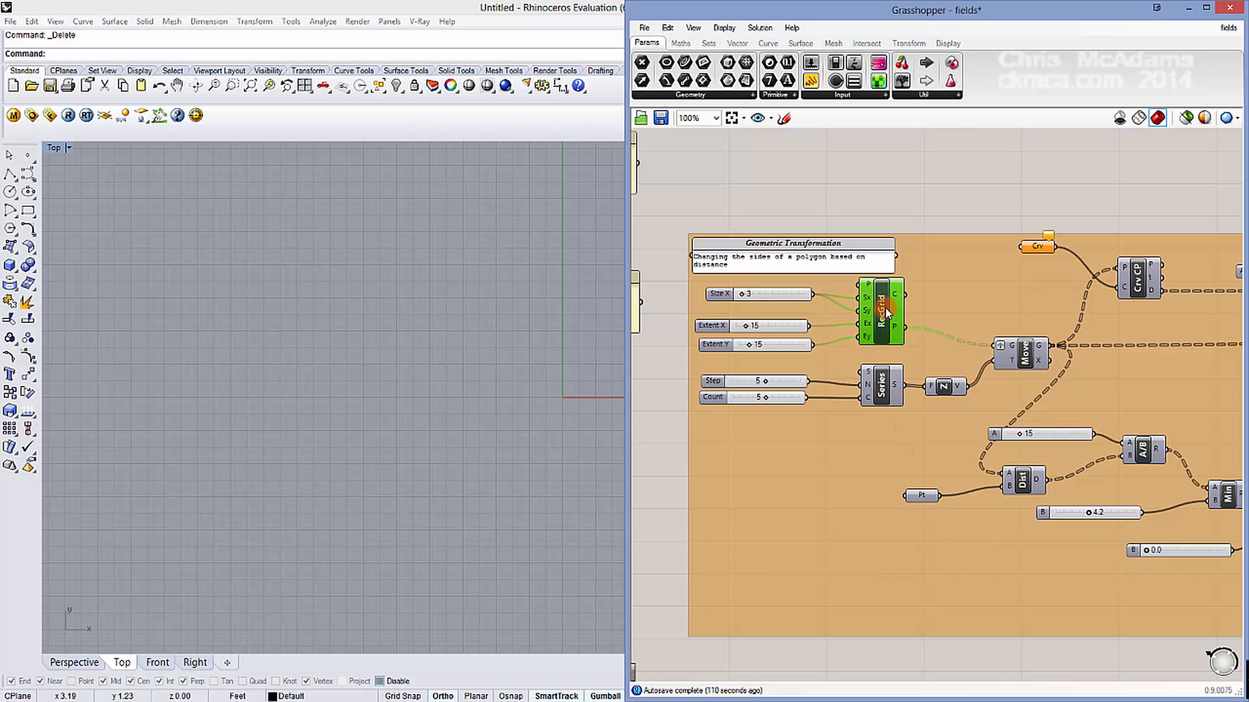
right_click(885, 307)
click(950, 334)
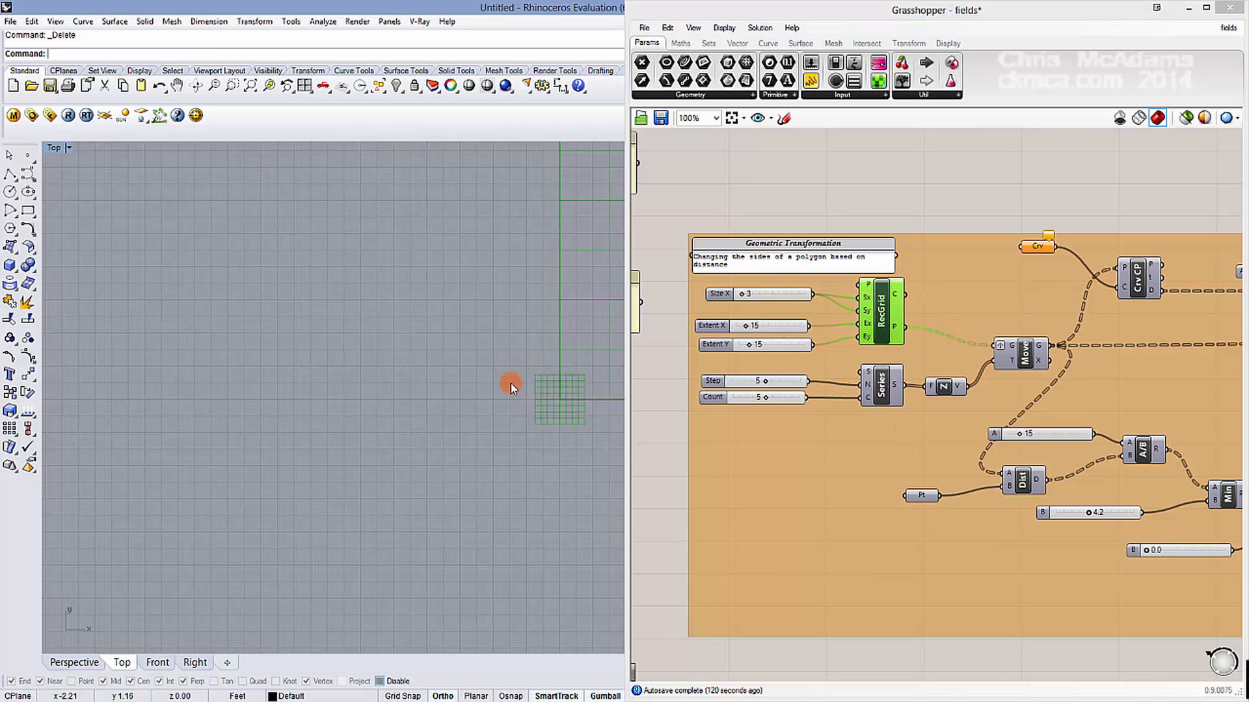
scroll(399, 391, up, 4)
scroll(461, 380, down, 5)
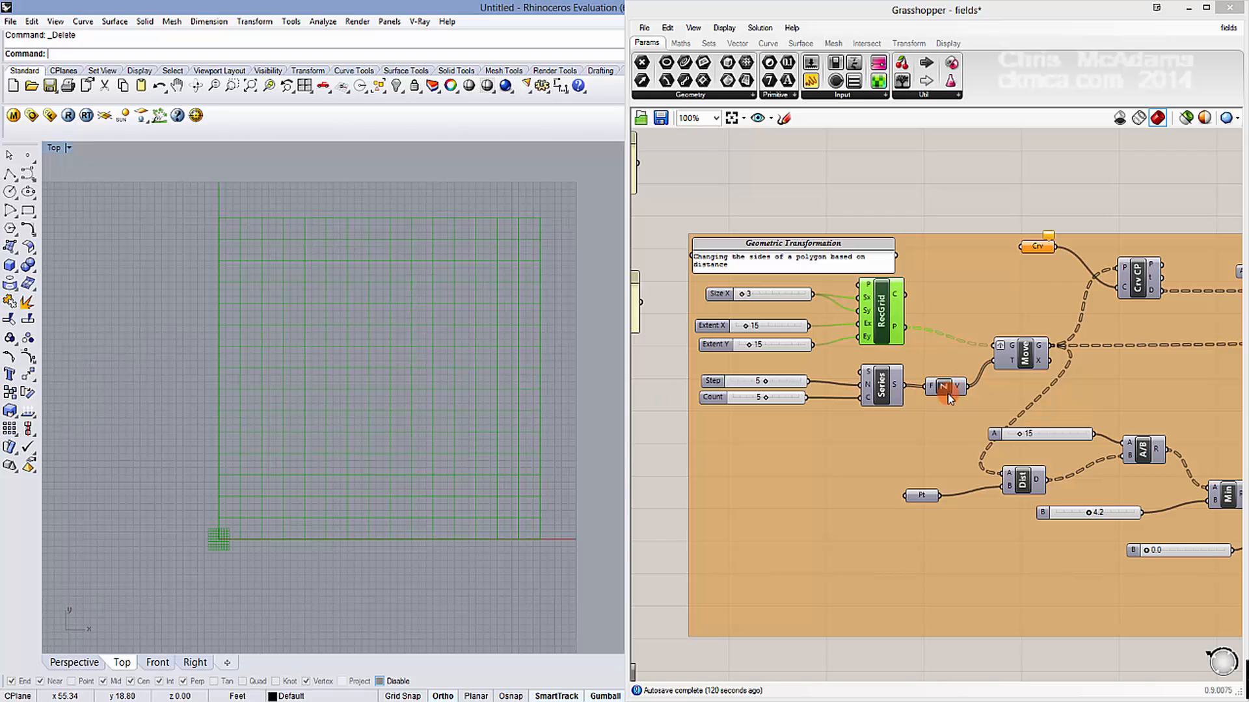
click(881, 390)
right_click(881, 389)
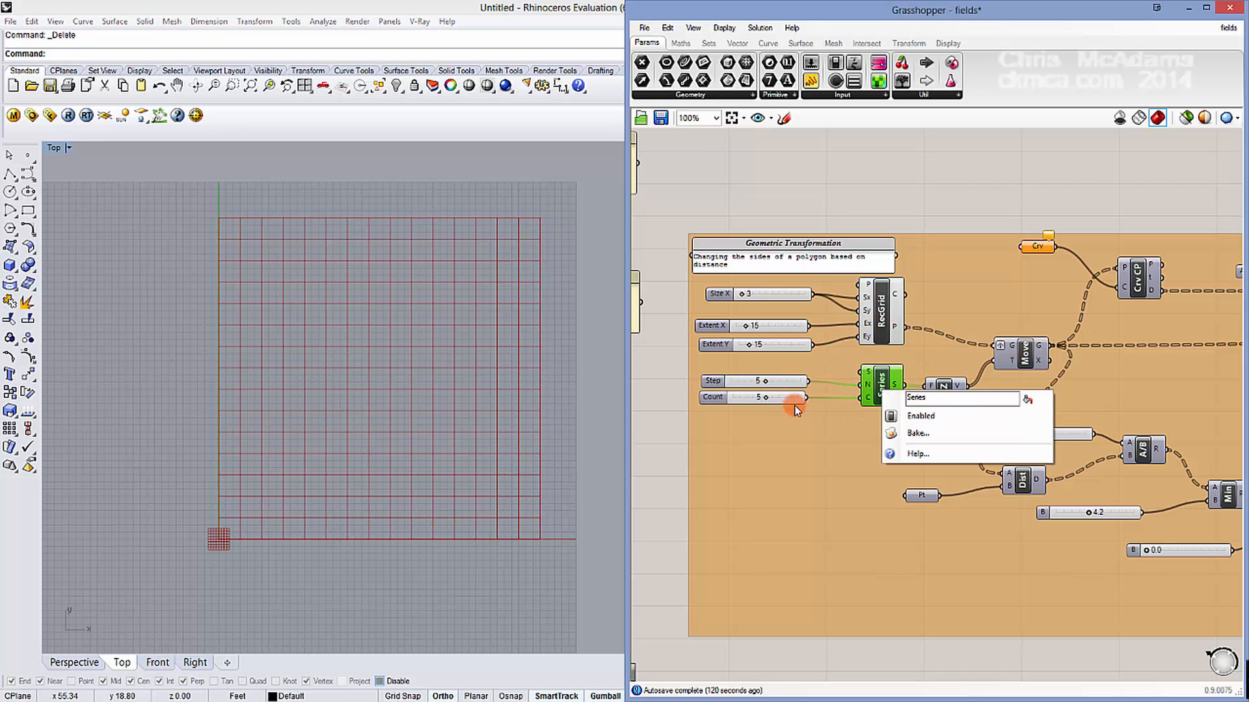
click(968, 384)
click(949, 385)
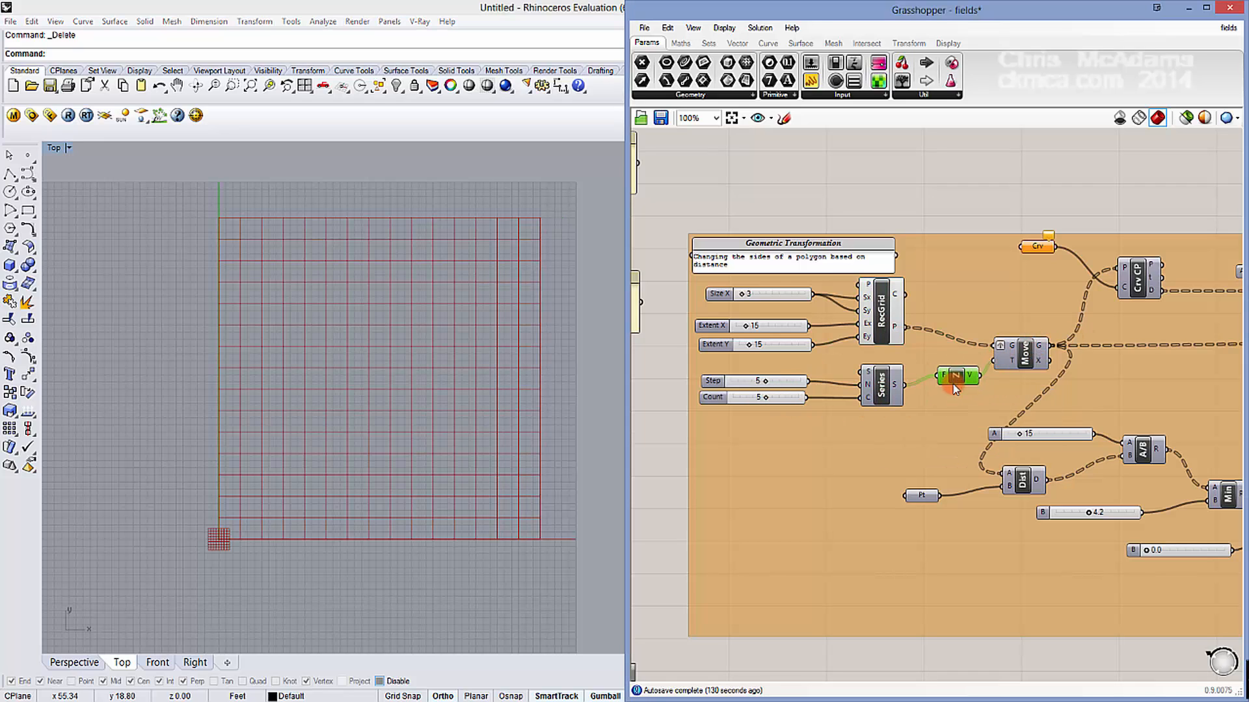
Step: Preview the Move component's points, inspect them in the maximized Perspective viewport, and switch that preview off
click(1026, 354)
right_click(1026, 353)
click(1052, 372)
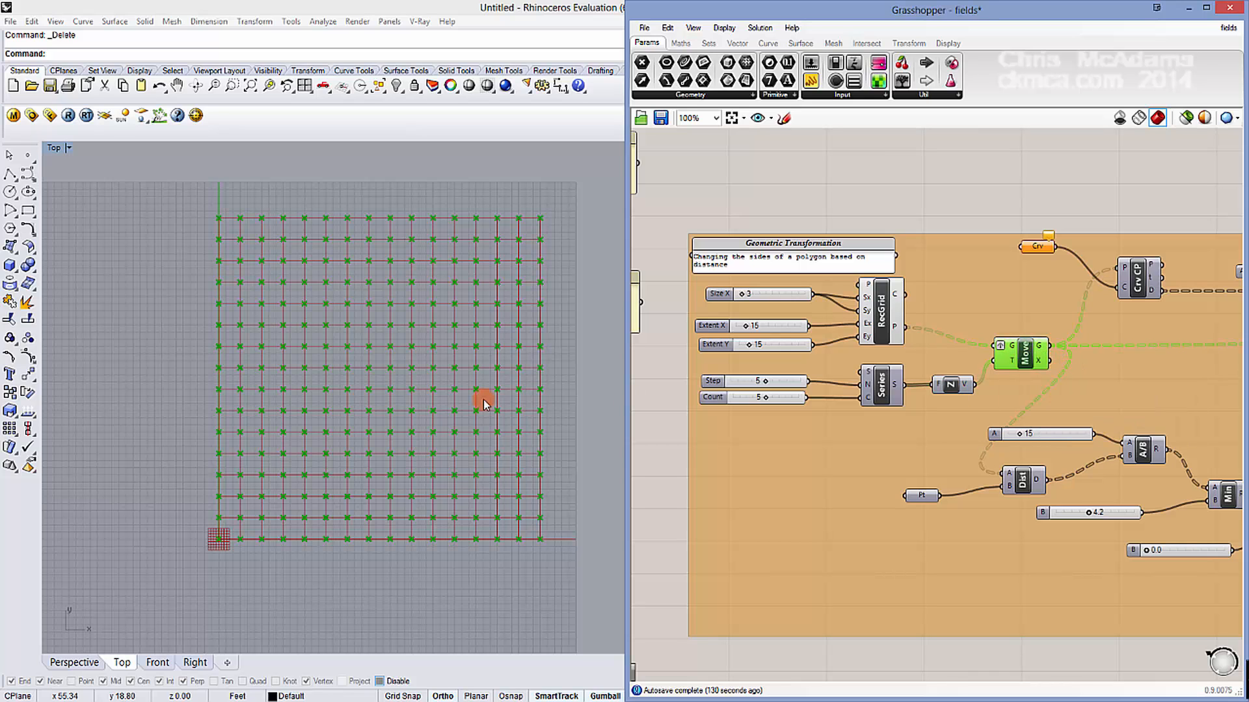
right_drag(485, 401, 457, 419)
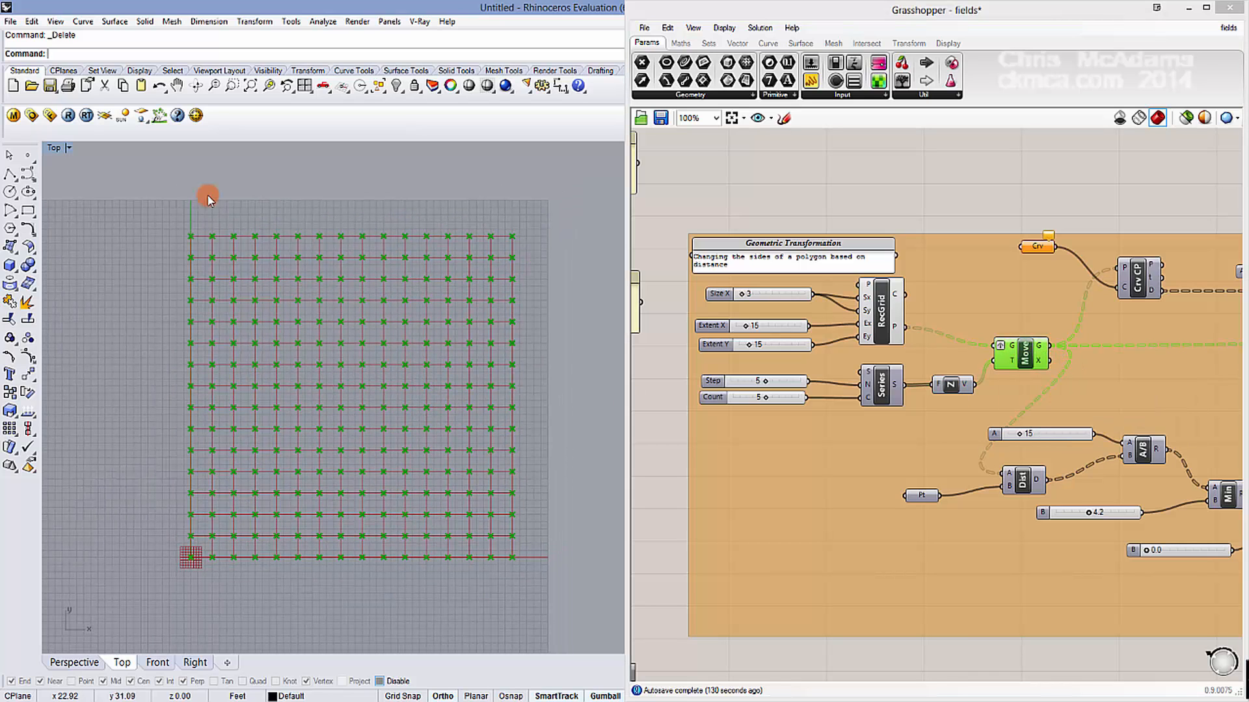
double_click(55, 148)
double_click(588, 148)
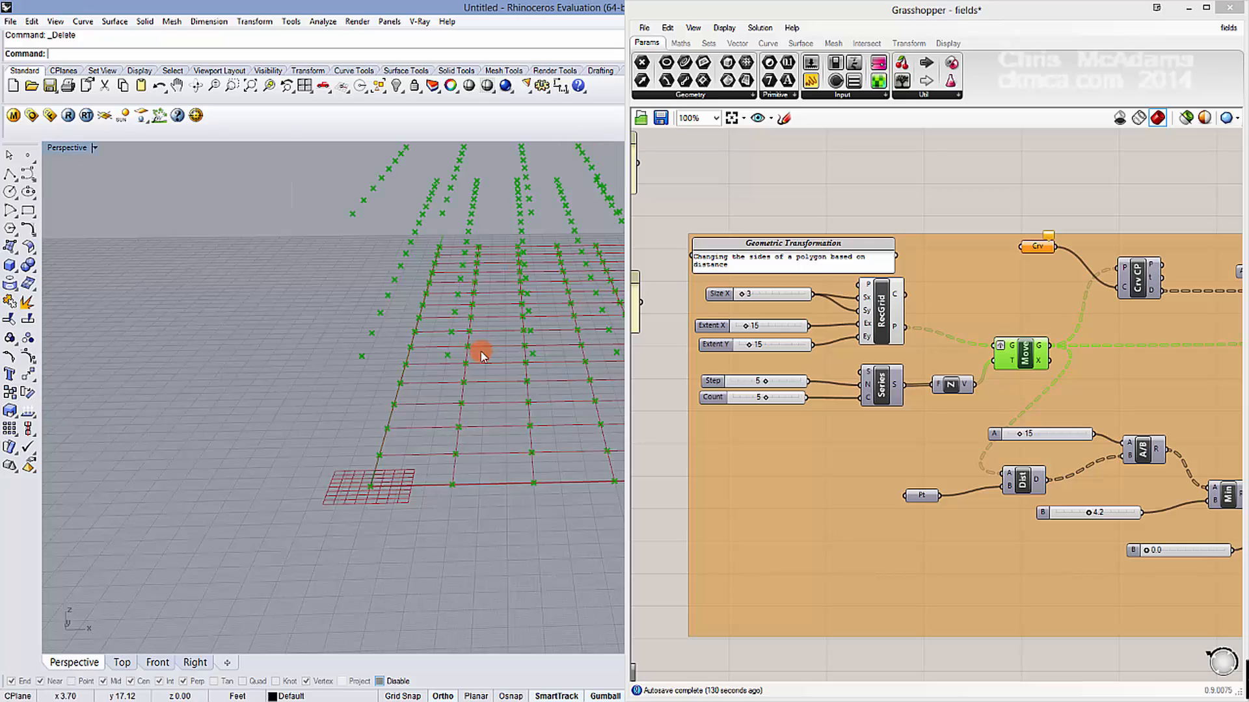
right_drag(480, 354, 402, 347)
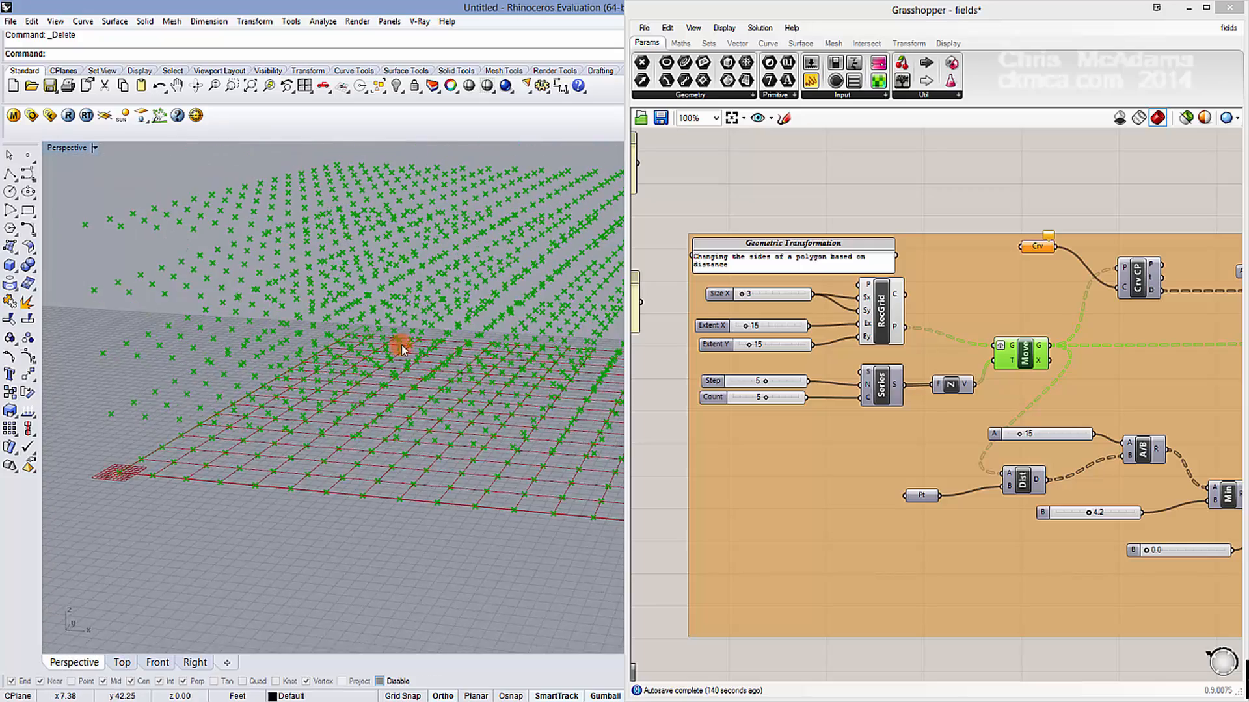
scroll(410, 354, down, 5)
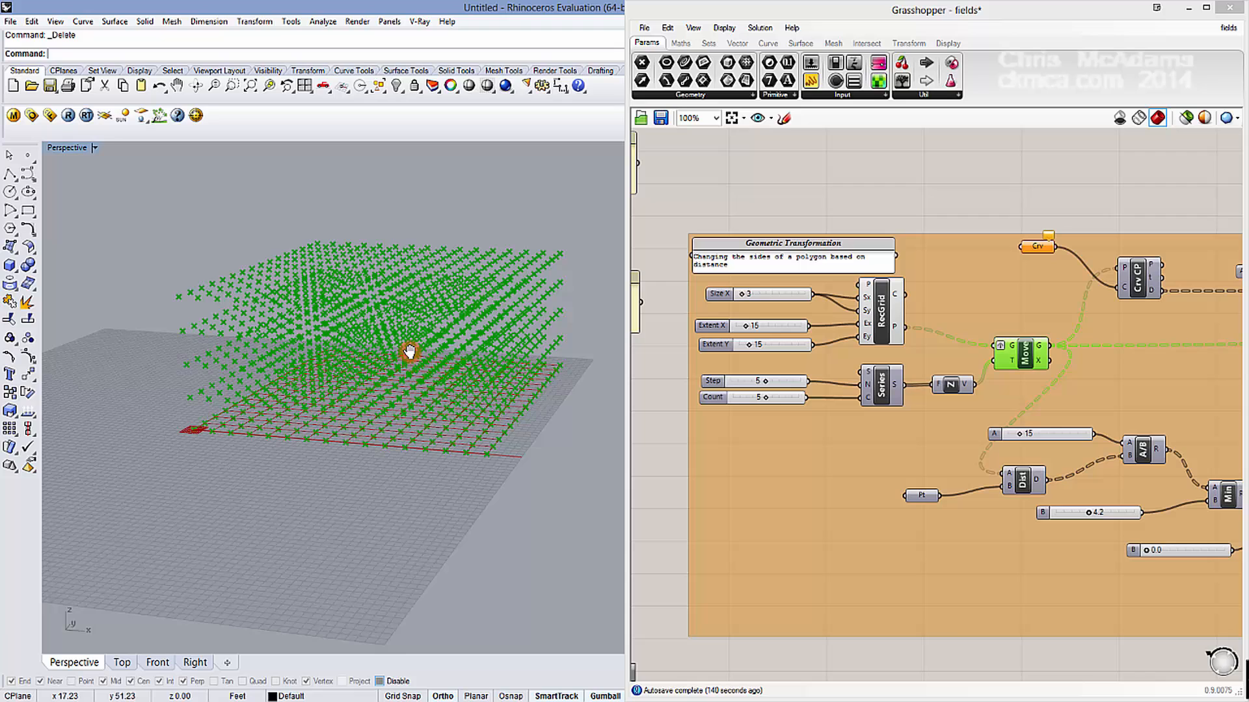
right_click(1026, 351)
click(1091, 371)
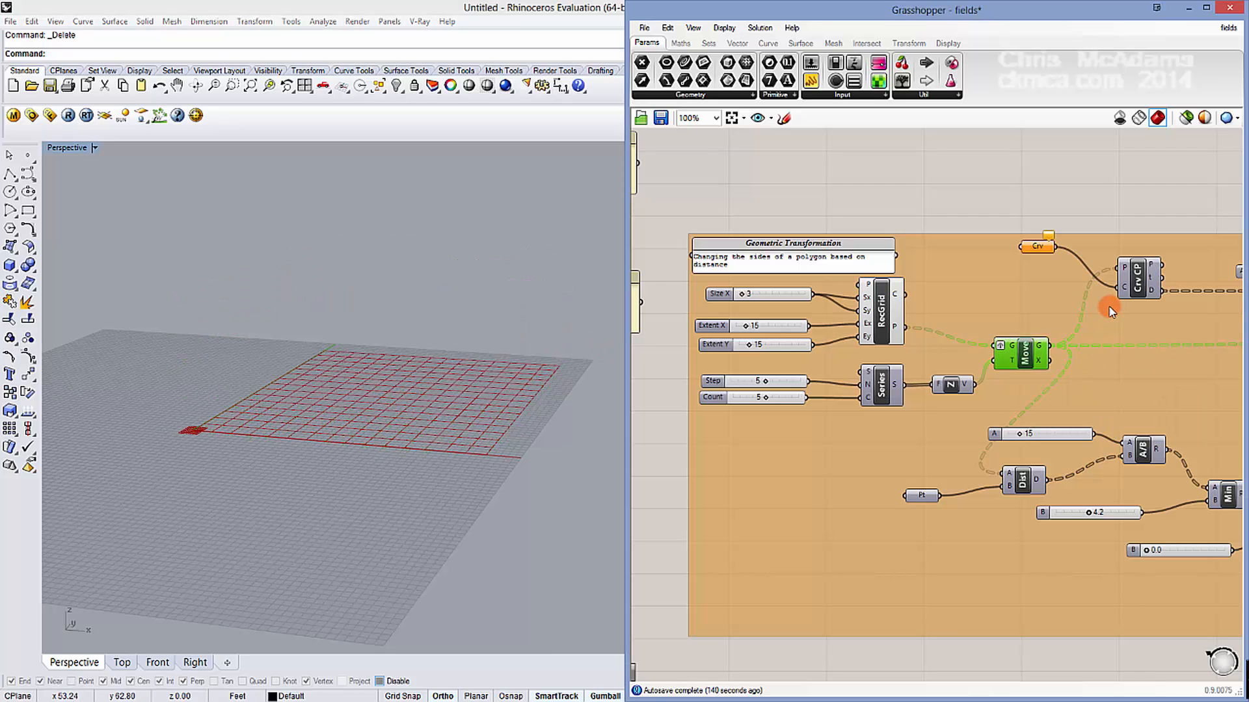
Step: Try to set one point for the Pt parameter feeding the distance component
right_drag(1005, 178, 960, 165)
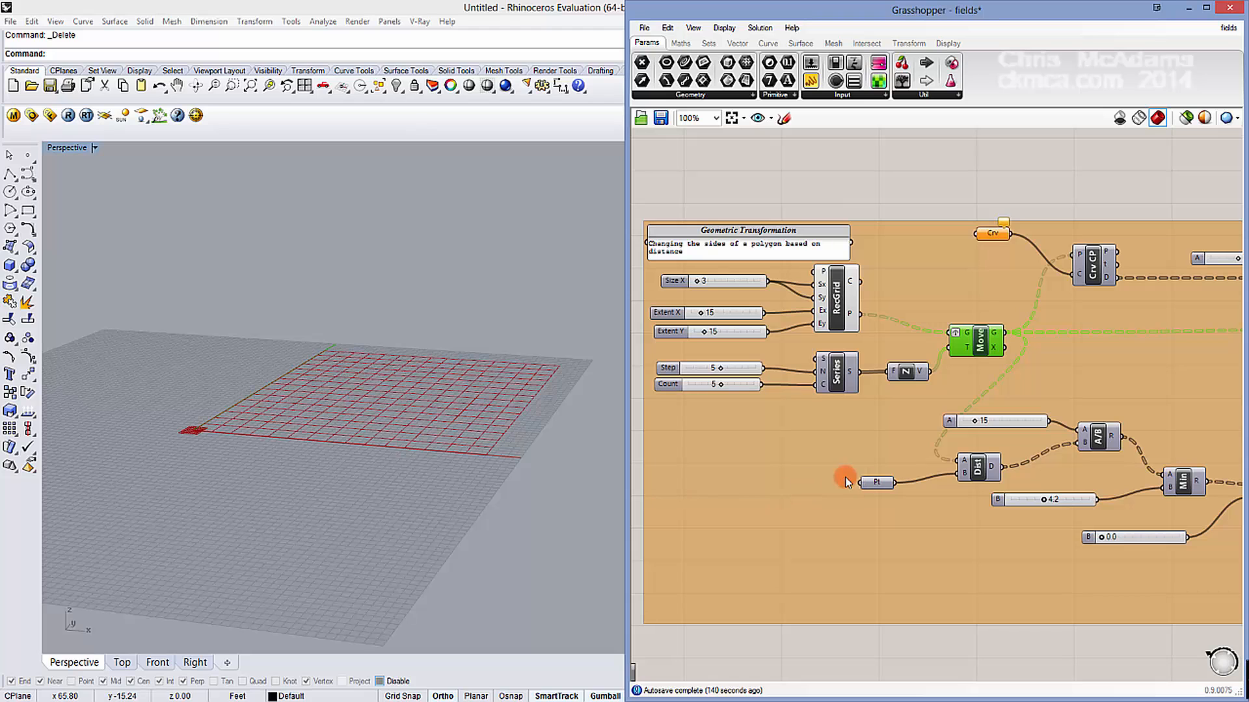
click(885, 486)
right_click(880, 486)
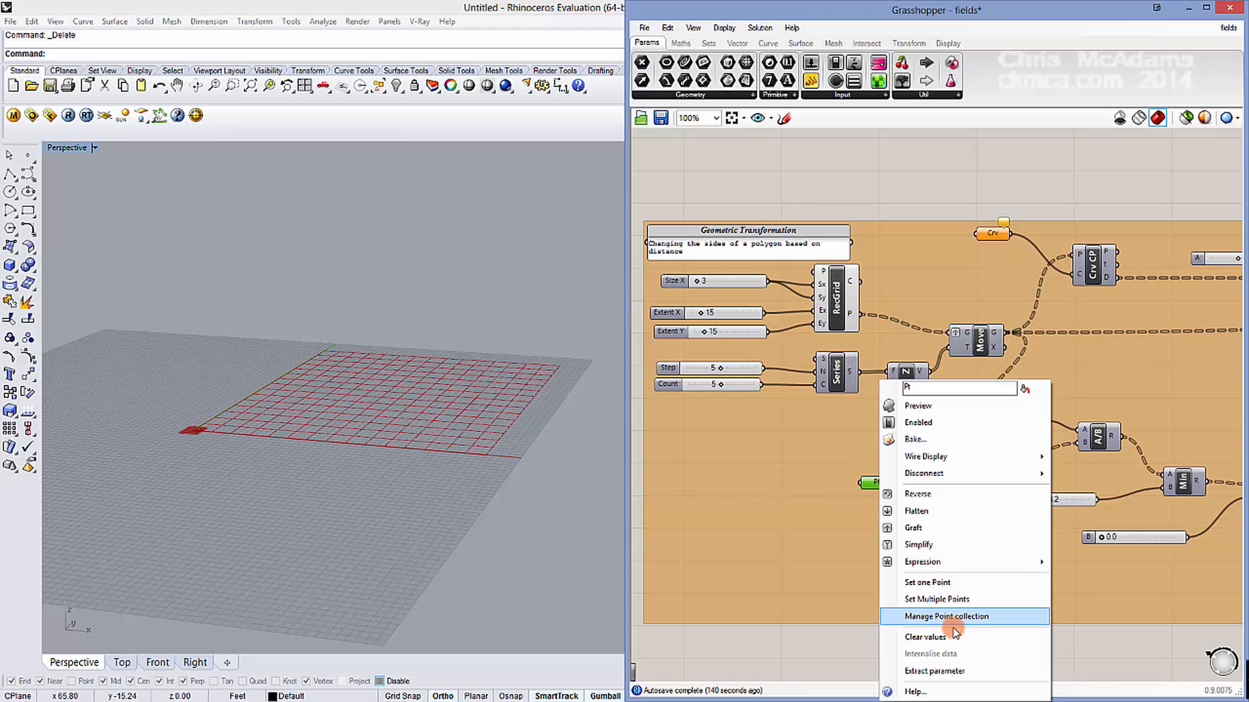
click(947, 584)
right_drag(419, 423, 467, 498)
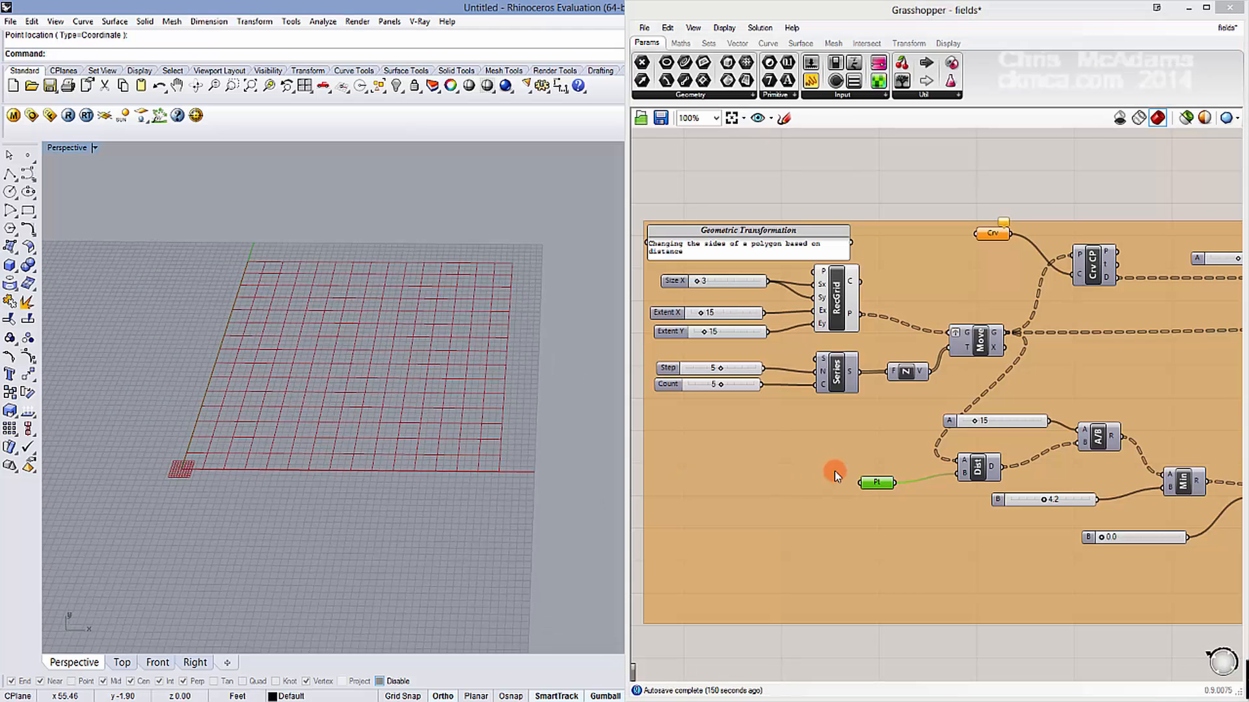
drag(917, 616, 917, 619)
click(878, 486)
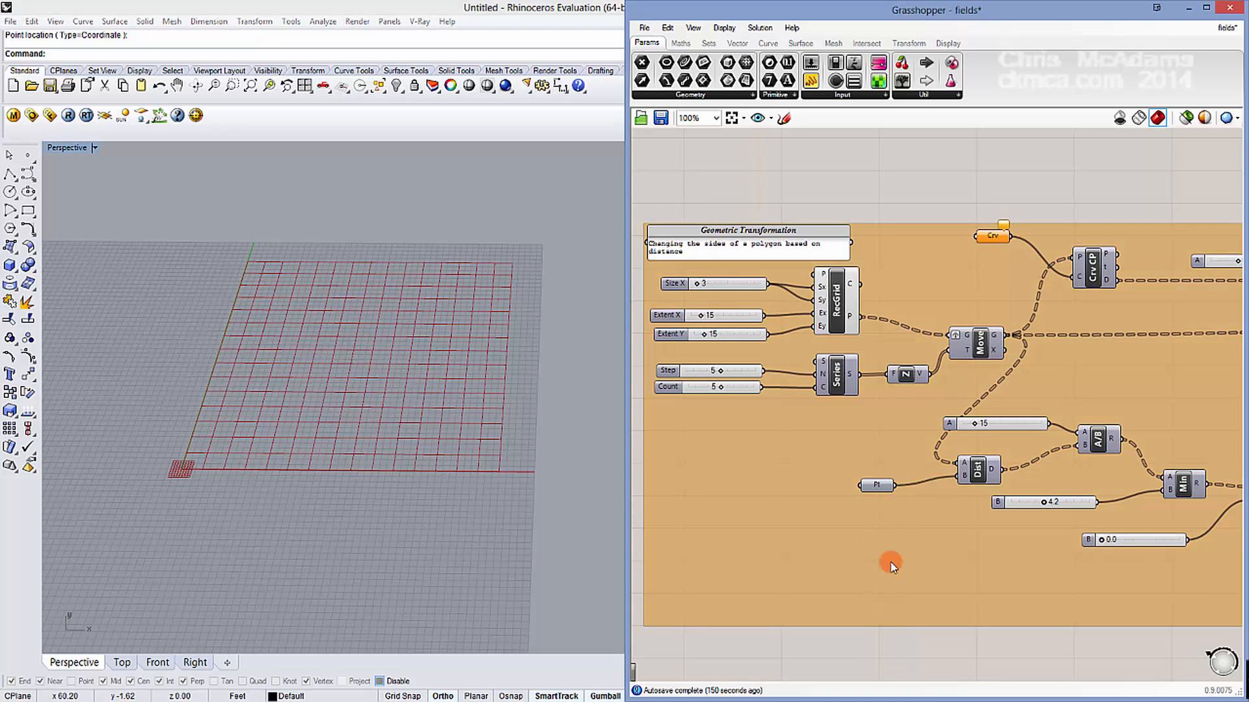
Step: Draw a Rhino point object on the grid near its far X edge
mouse_move(321, 384)
right_down()
mouse_move(329, 399)
mouse_move(374, 371)
mouse_move(388, 379)
right_up()
click(481, 401)
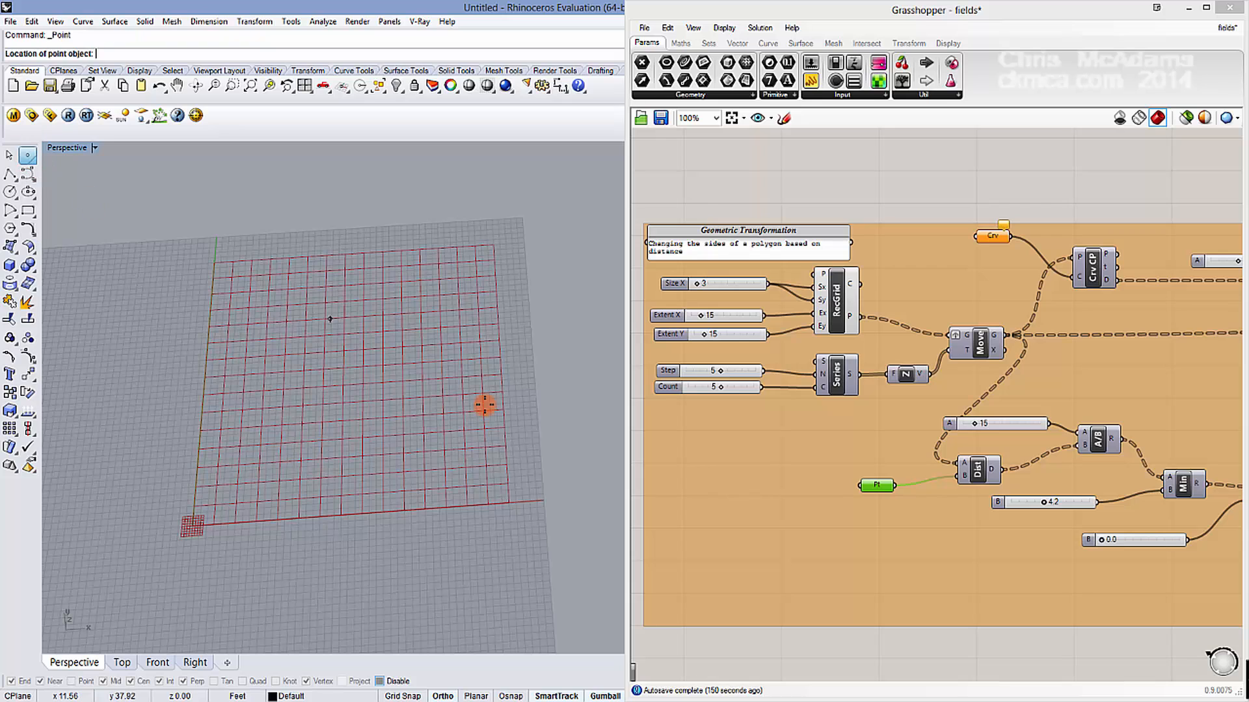
Step: Set the Pt parameter to one point picked inside the grid
right_click(876, 486)
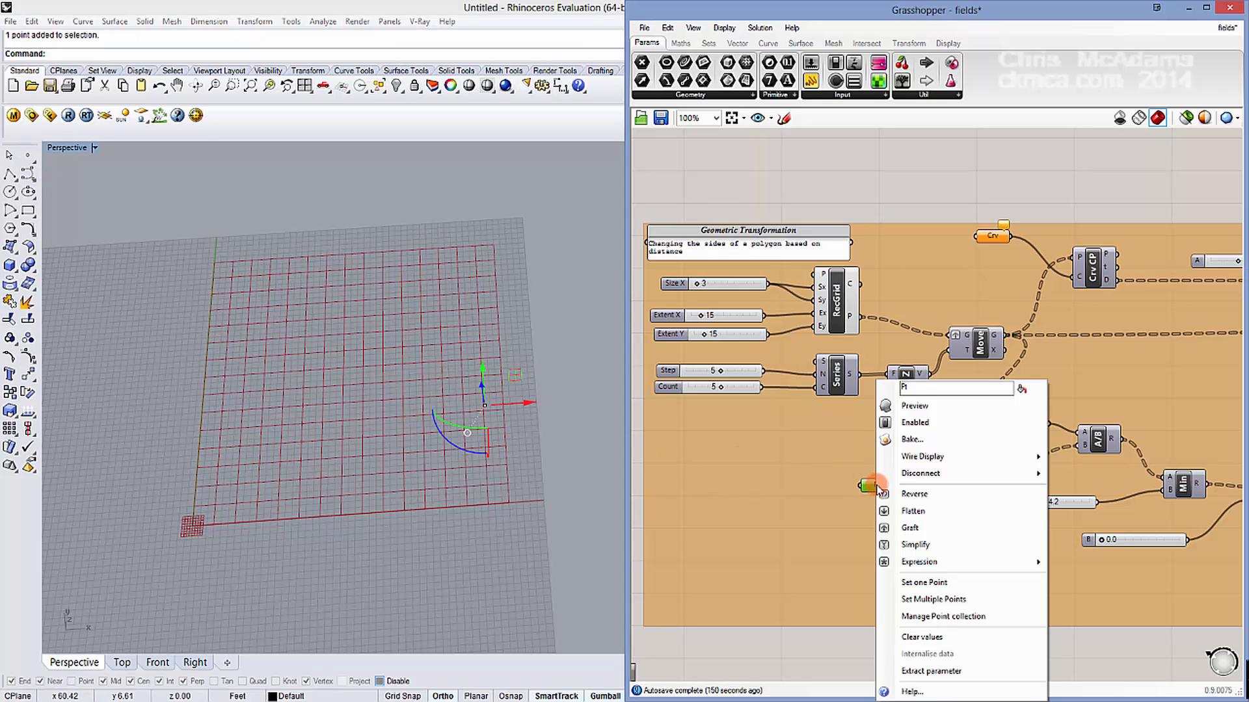
click(934, 587)
click(398, 407)
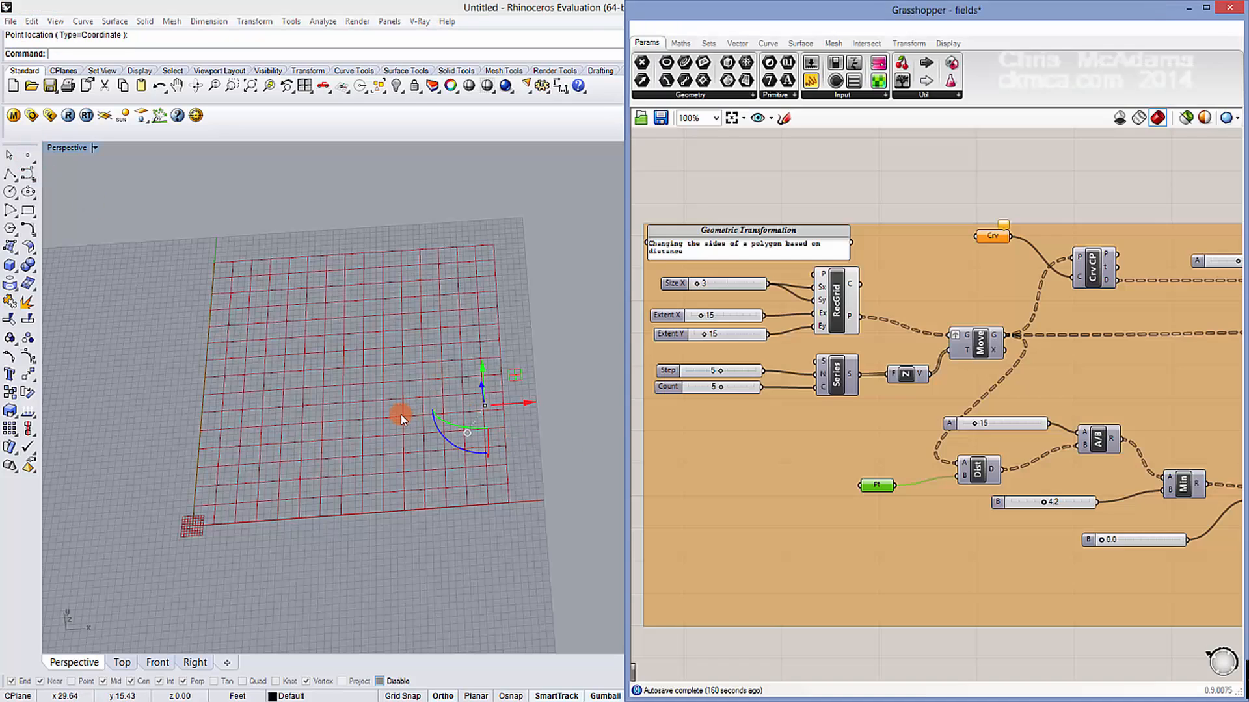
Step: Deselect the drawn Rhino point and turn on the preview of the Pt parameter
click(539, 401)
click(484, 405)
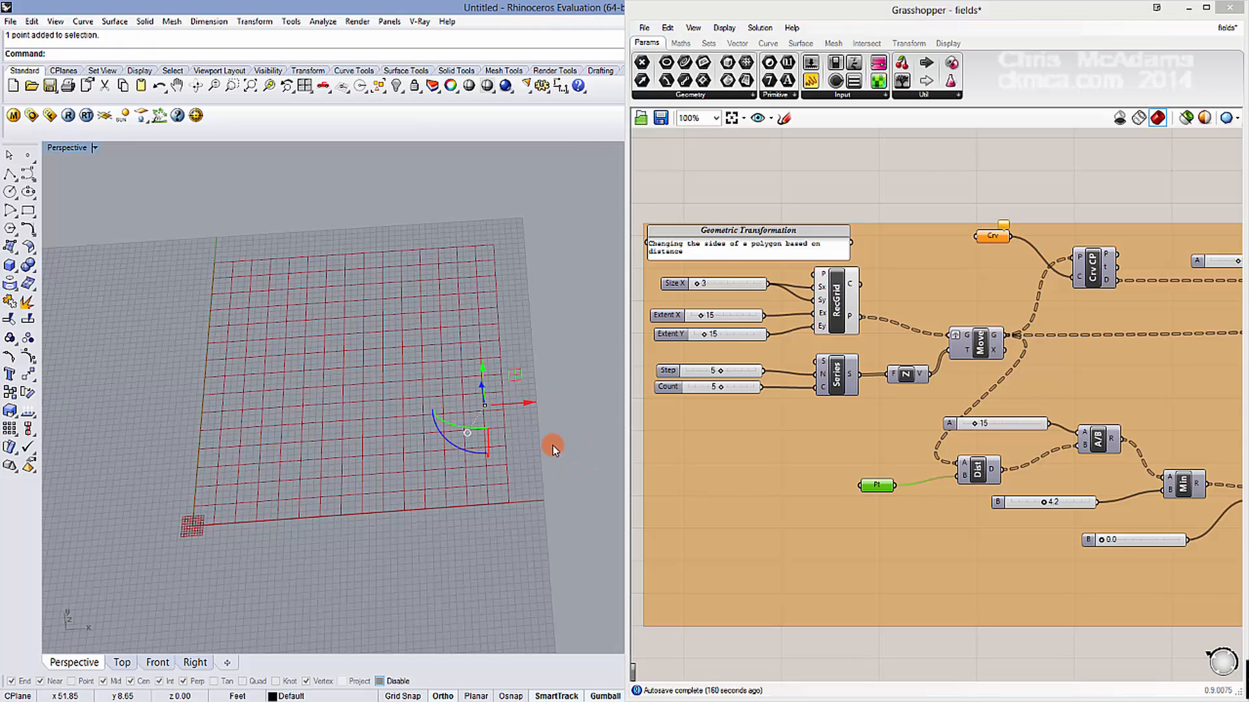
click(555, 448)
click(887, 486)
click(902, 645)
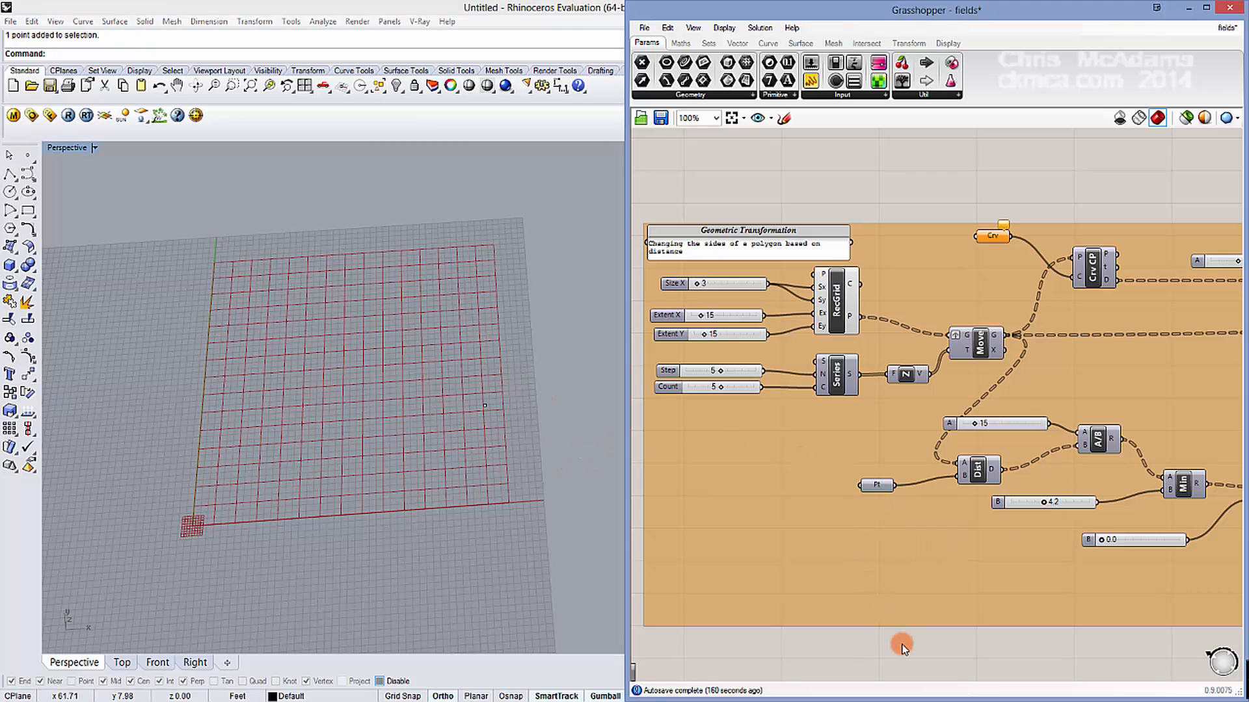
right_click(876, 488)
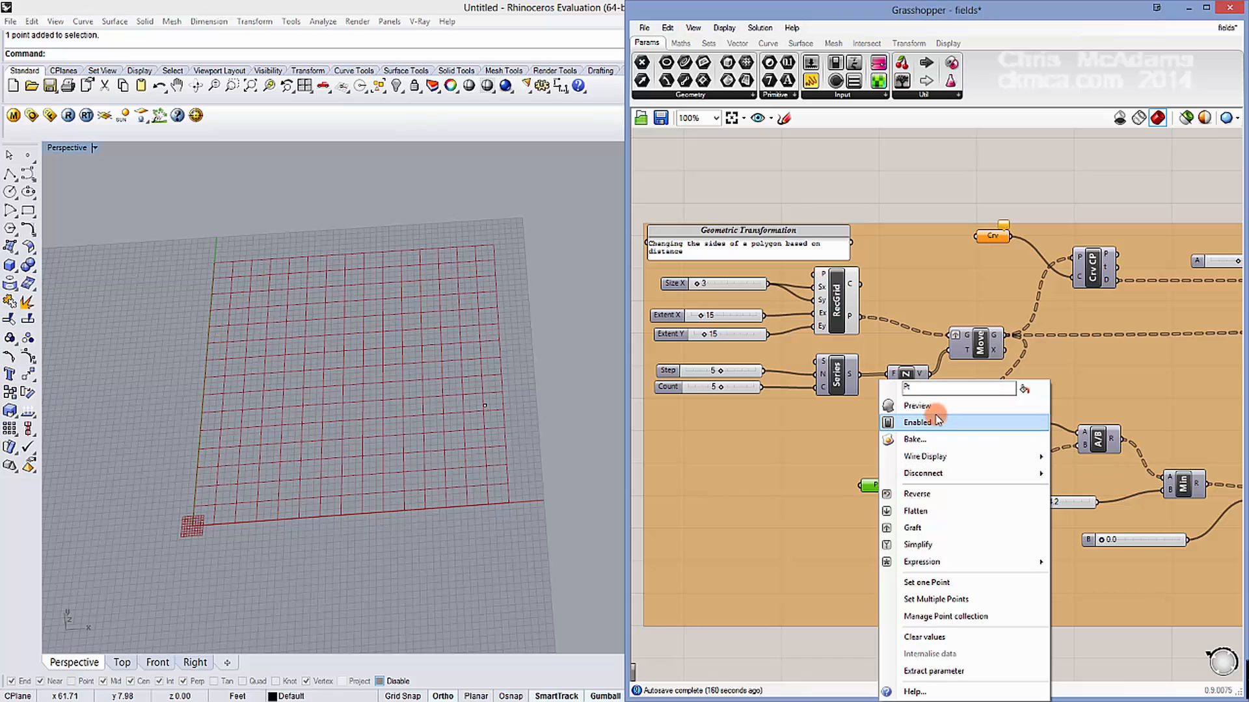
Step: Delete the Rhino point object drawn near the grid's far X edge, leaving only the Pt parameter's point
click(484, 404)
key(Delete)
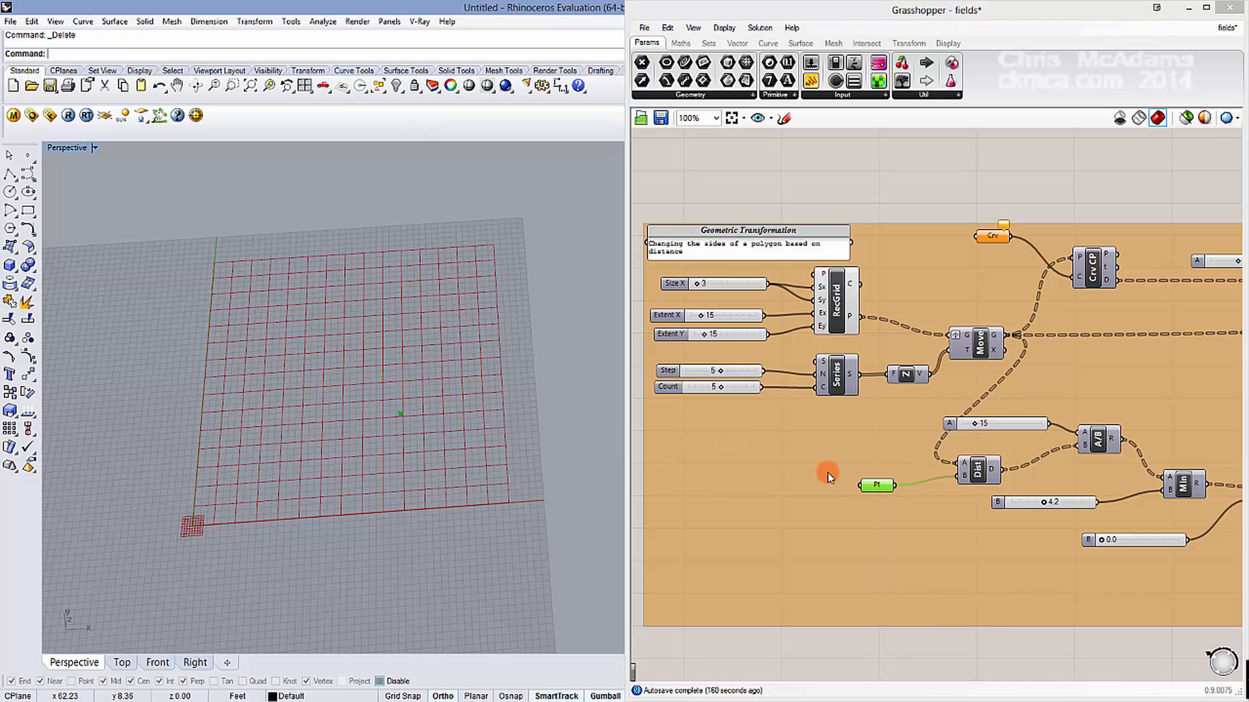
click(885, 490)
click(868, 644)
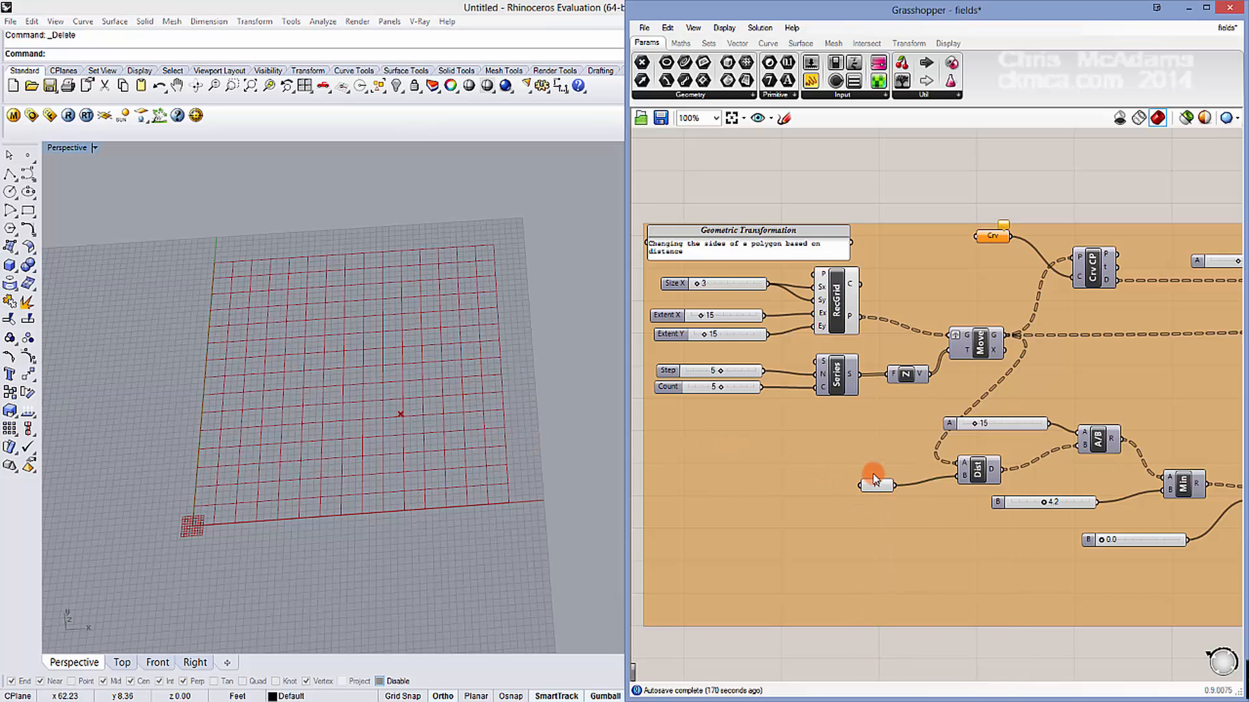
Step: Select the Pt parameter and move its point about 7.9 ft along the Y axis with the gumball
click(874, 482)
right_drag(438, 433, 404, 365)
scroll(404, 365, up, 5)
drag(411, 345, 437, 287)
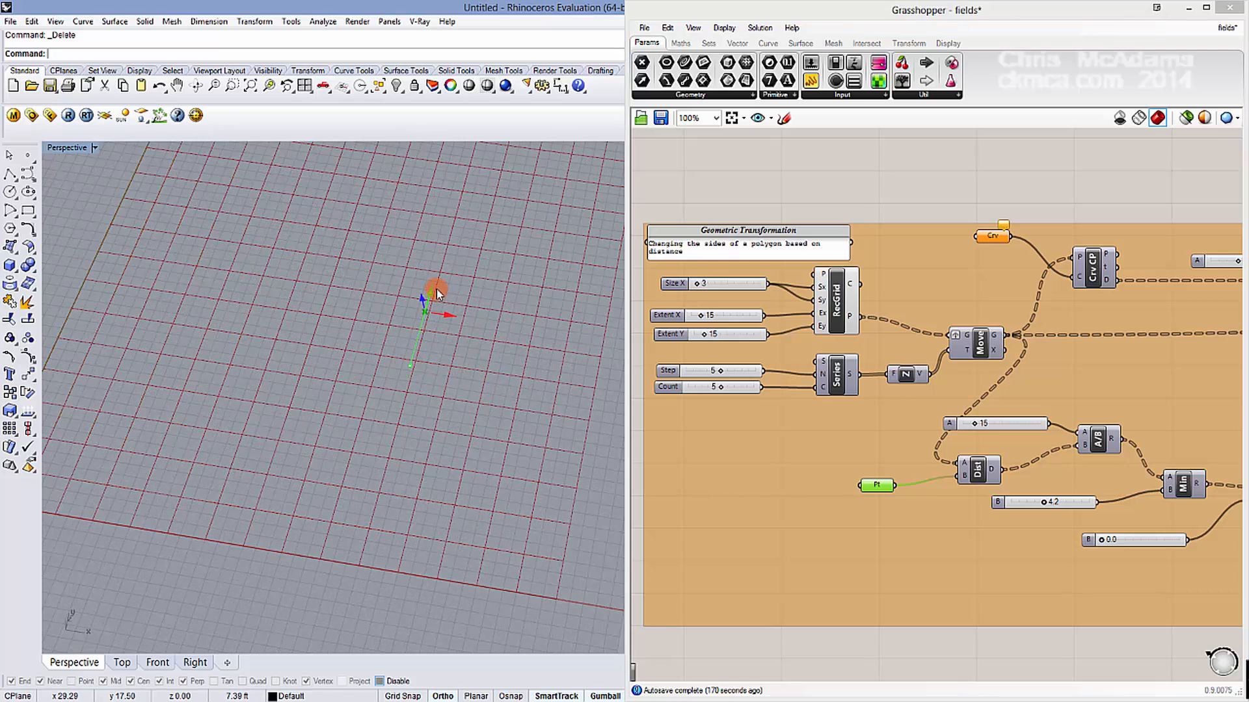
Step: Check the Gumballs option among Grasshopper's display settings
click(727, 27)
click(727, 27)
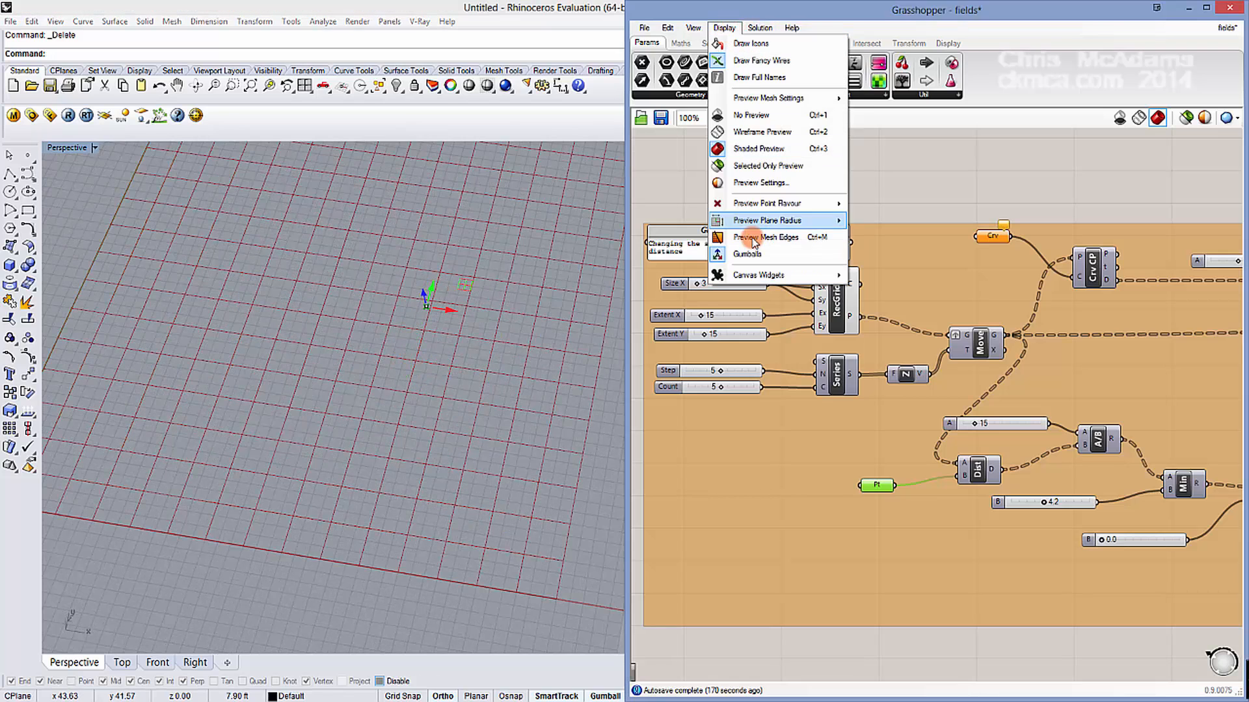
click(484, 248)
scroll(476, 250, down, 7)
shift+right_drag(474, 253, 377, 342)
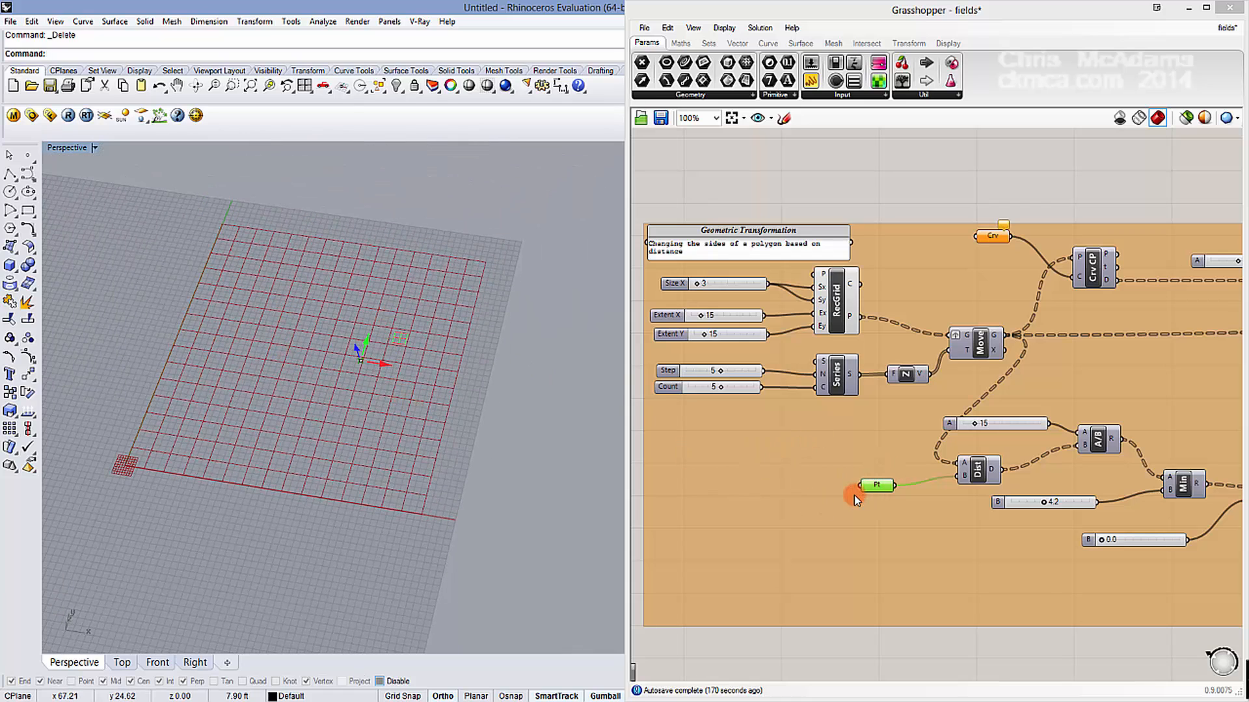
Step: Deselect the Pt parameter and draw a degree-3 control-point curve with five points winding across the grid from its Y-axis edge
click(919, 190)
right_drag(450, 295, 463, 300)
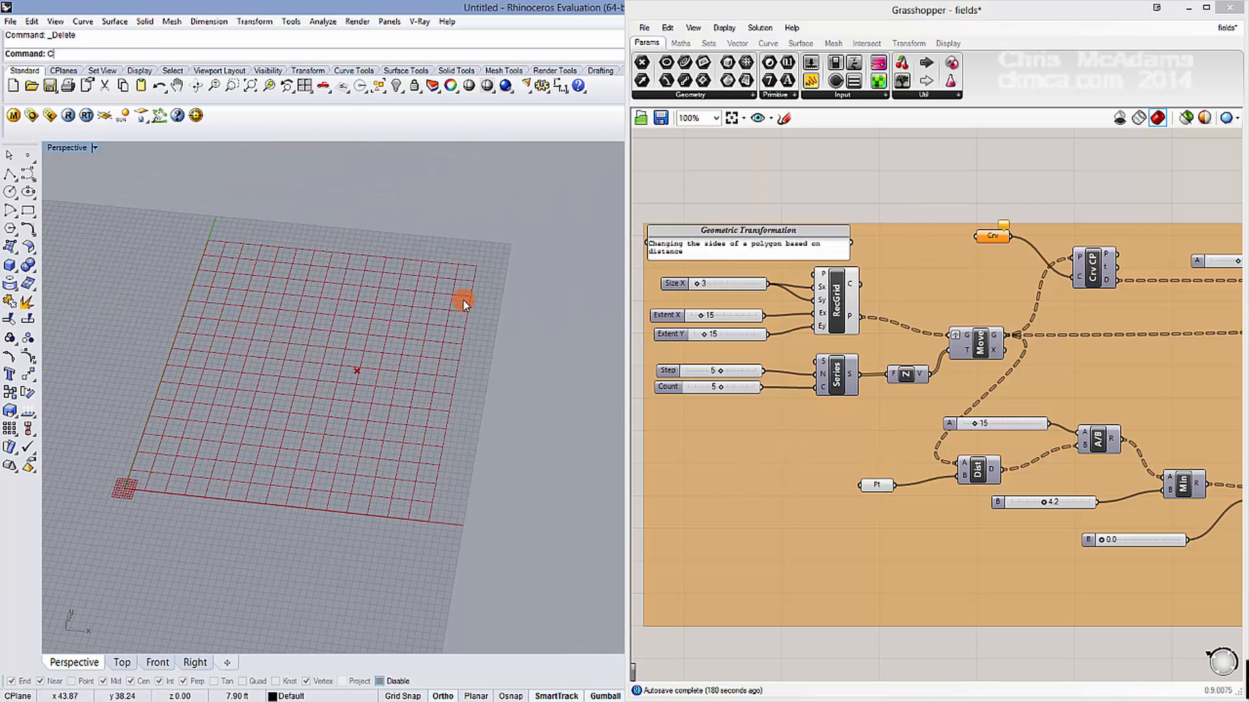
text(Cr)
key(BackSpace)
key(BackSpace)
text(urve)
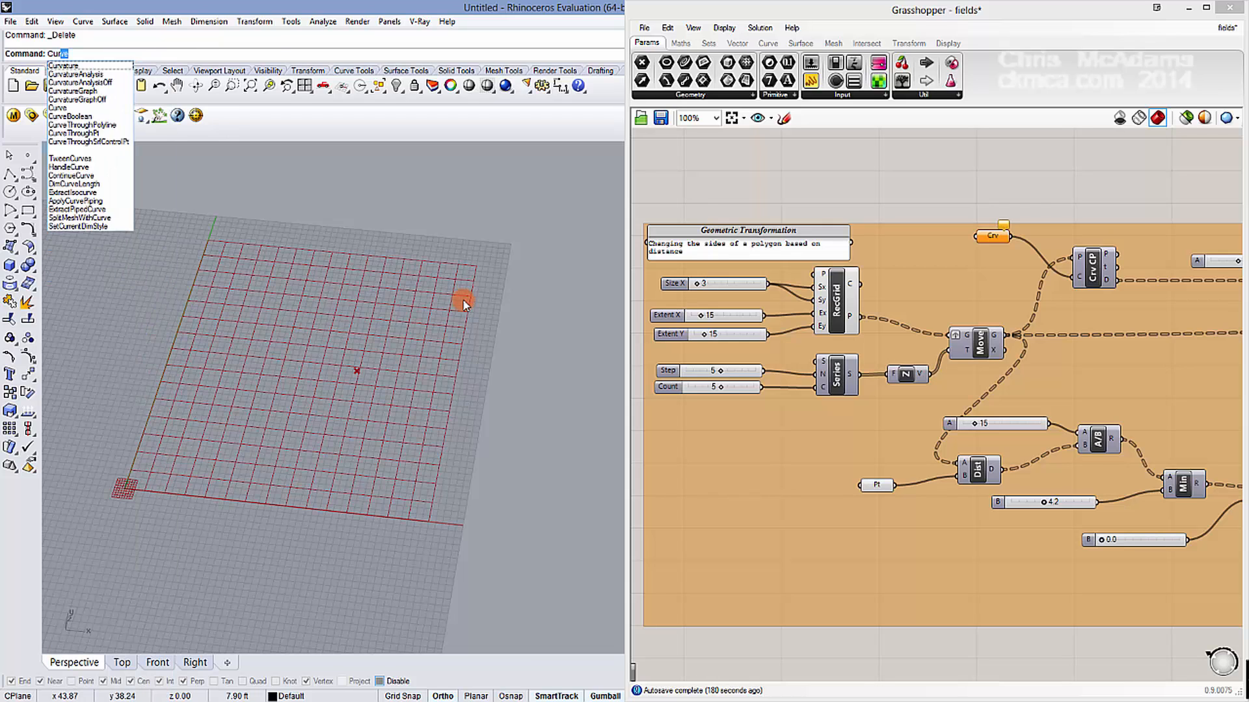
key(Return)
click(141, 384)
click(259, 371)
click(335, 455)
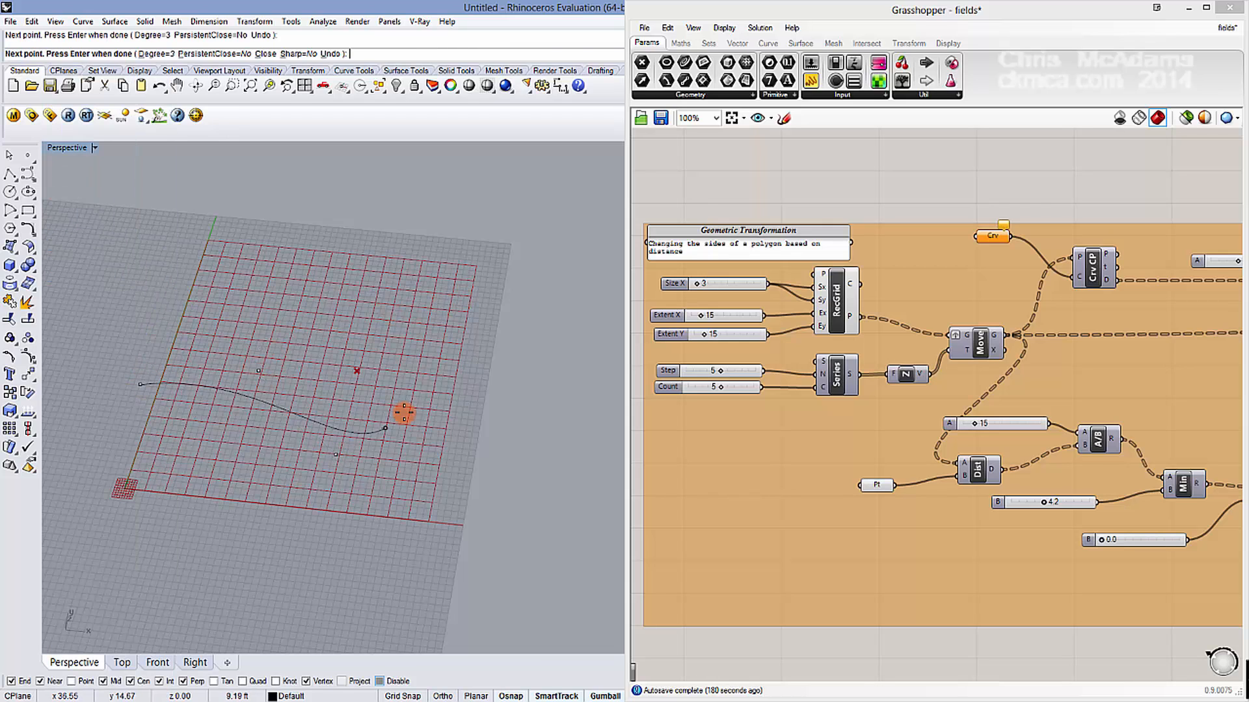
click(418, 397)
click(437, 326)
key(Return)
Step: Set the Crv parameter to the curve drawn across the grid
right_click(995, 241)
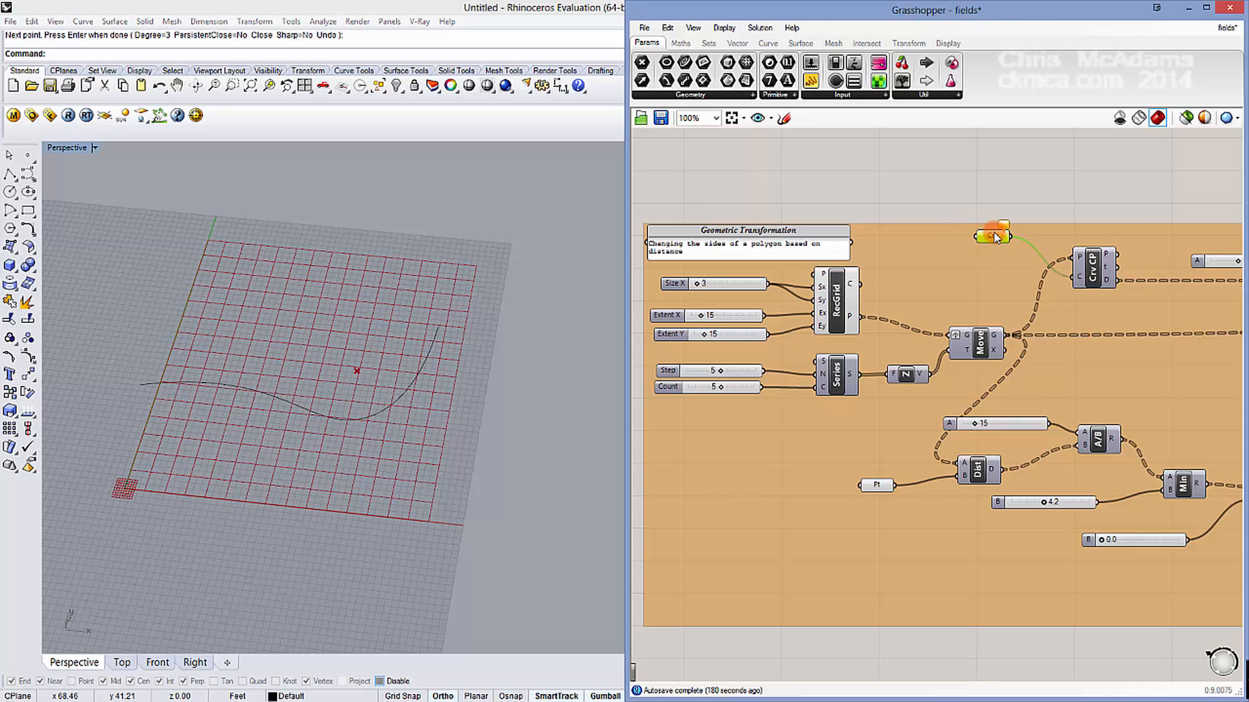
click(1029, 447)
click(423, 370)
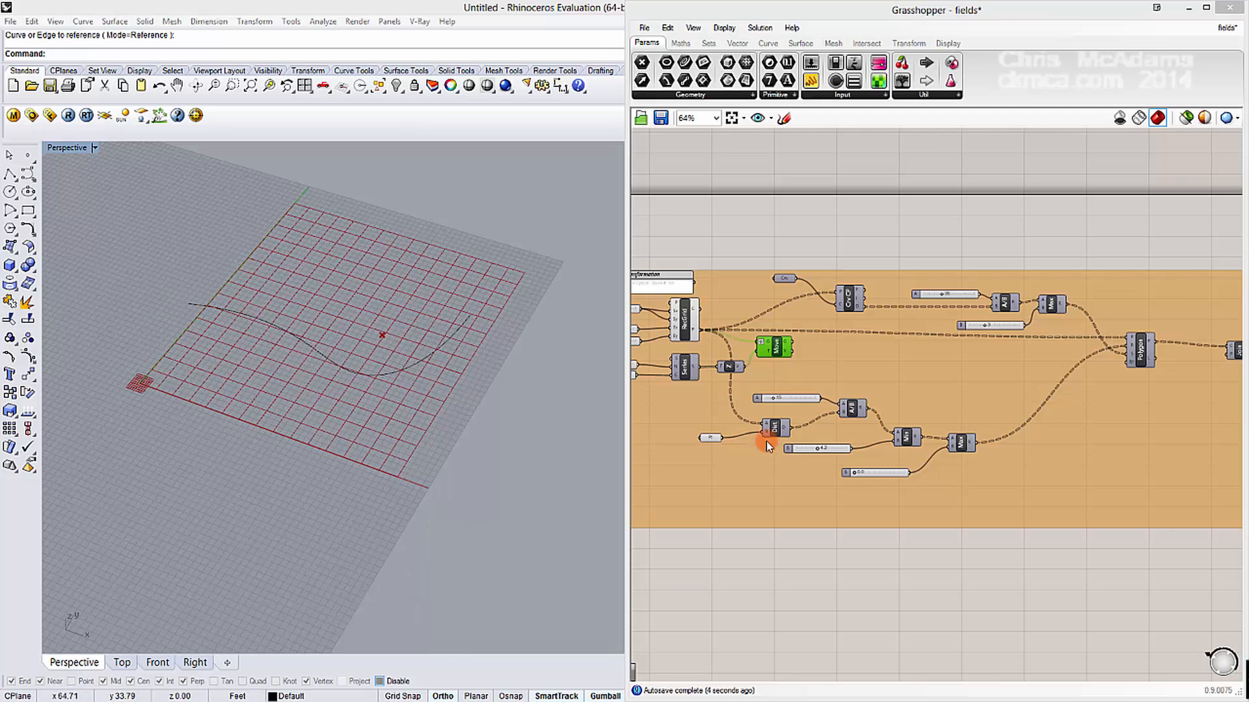
Step: Examine how the RecGrid points feed the Crv CP, Move, Dist and Polygon components
scroll(891, 348, up, 4)
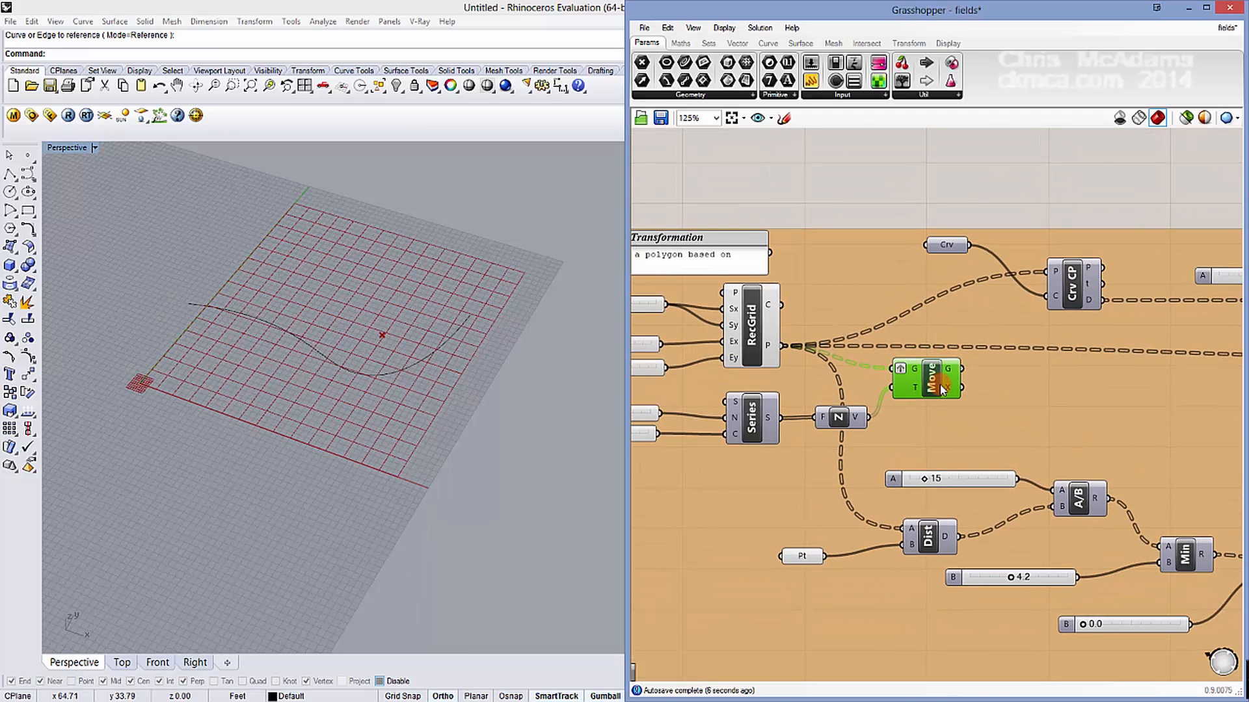
drag(941, 389, 943, 393)
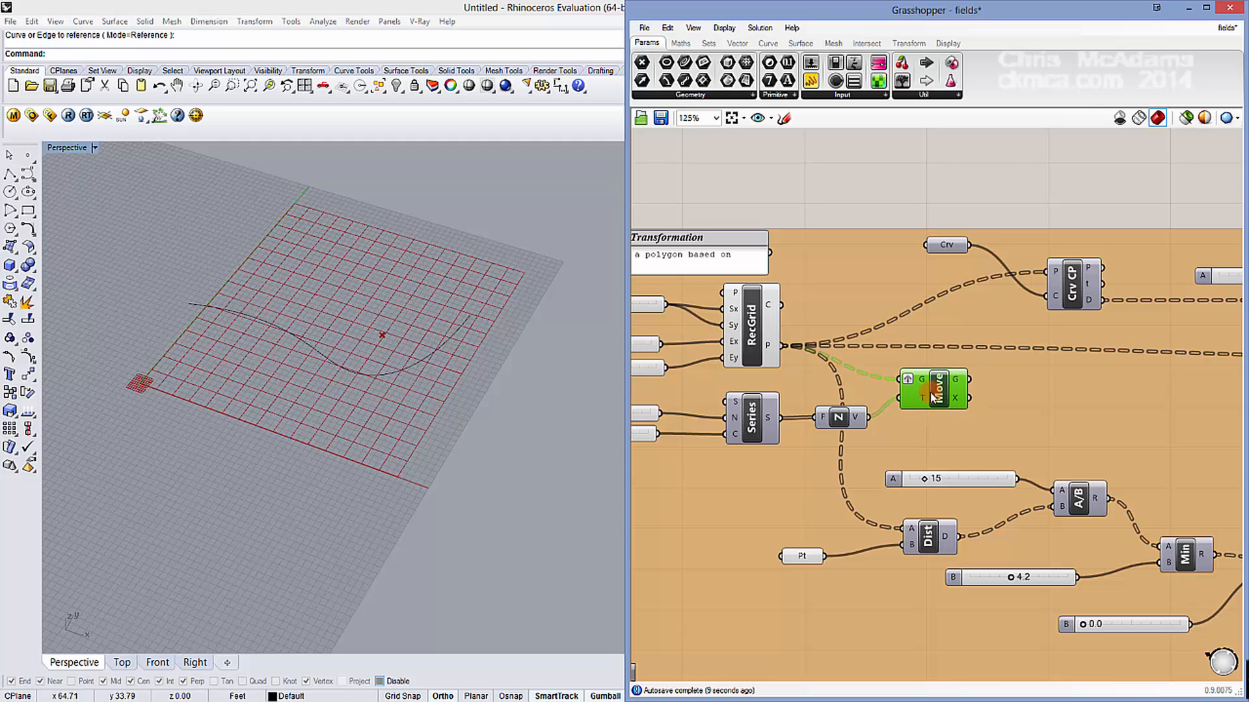
click(771, 351)
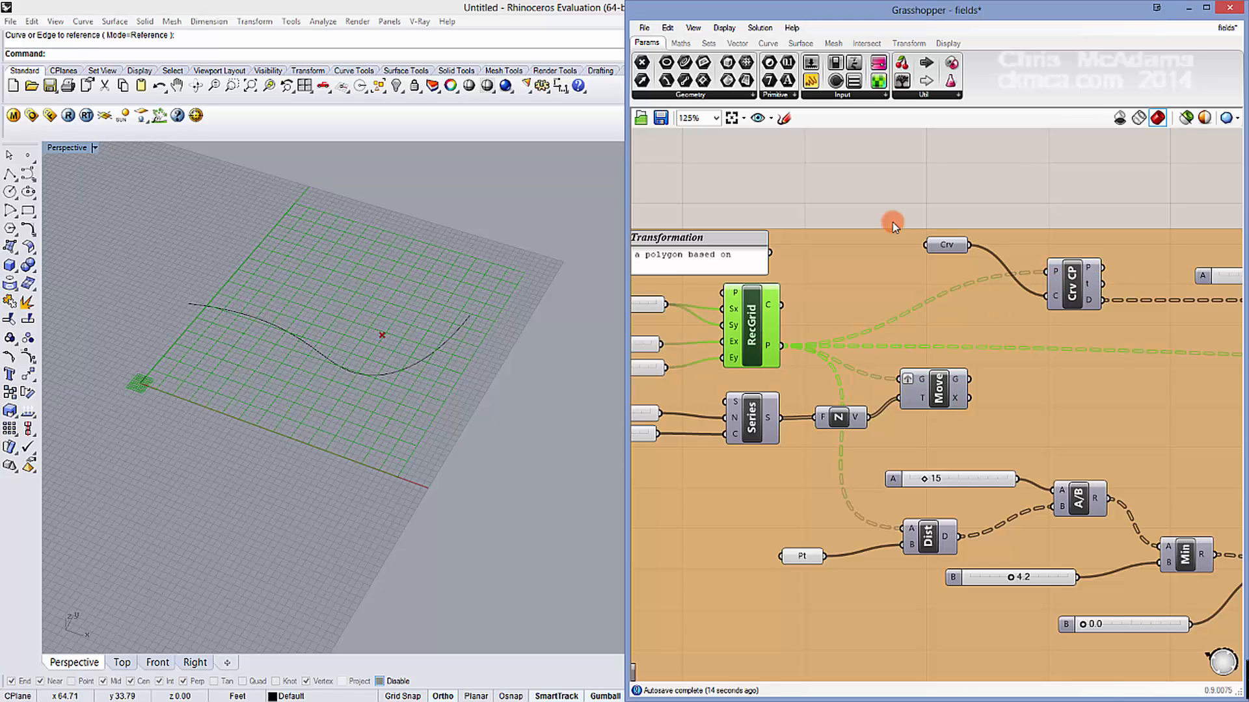
click(937, 245)
click(767, 342)
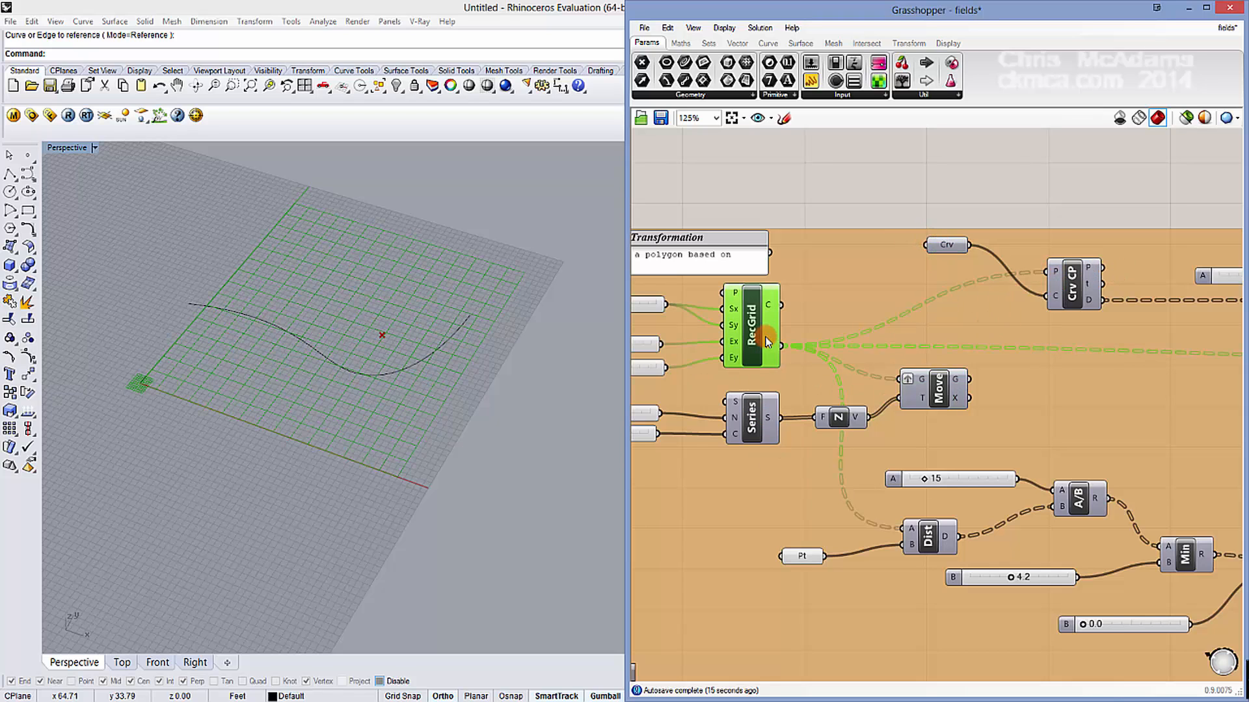
click(928, 539)
click(802, 556)
scroll(845, 481, down, 4)
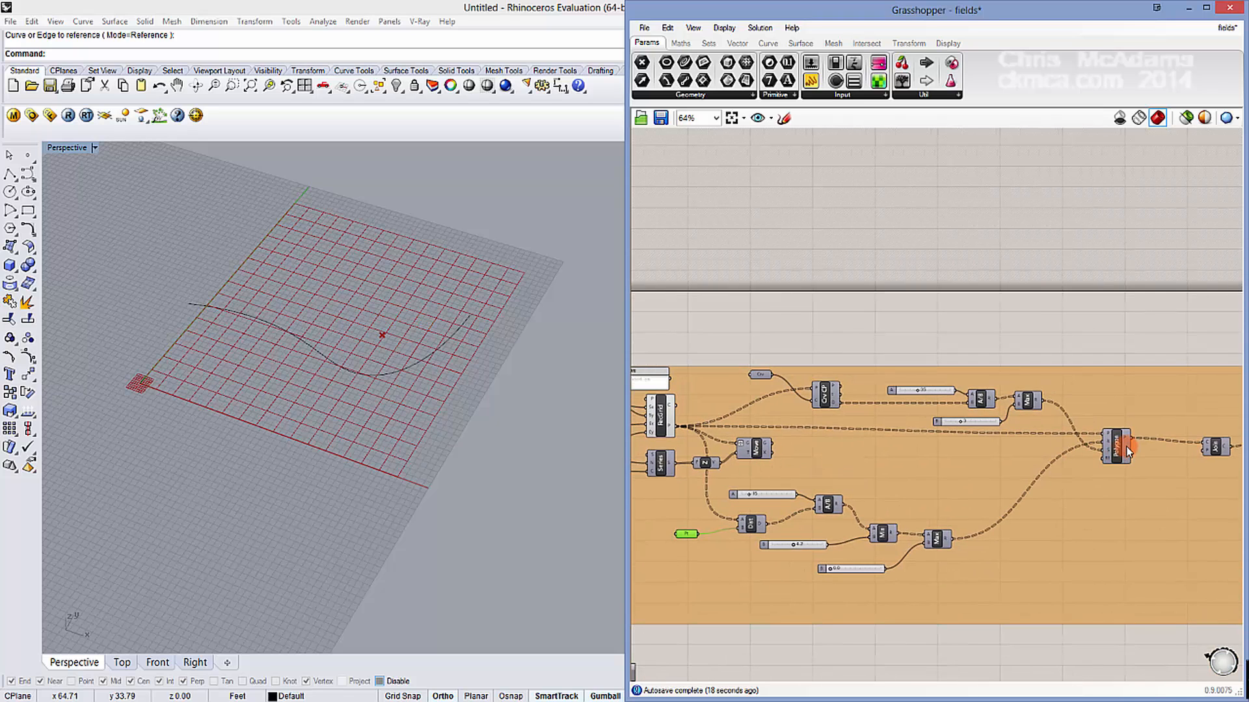
click(1127, 452)
scroll(1127, 452, up, 4)
Step: Turn on the preview of the Crv parameter
right_drag(786, 459, 1067, 475)
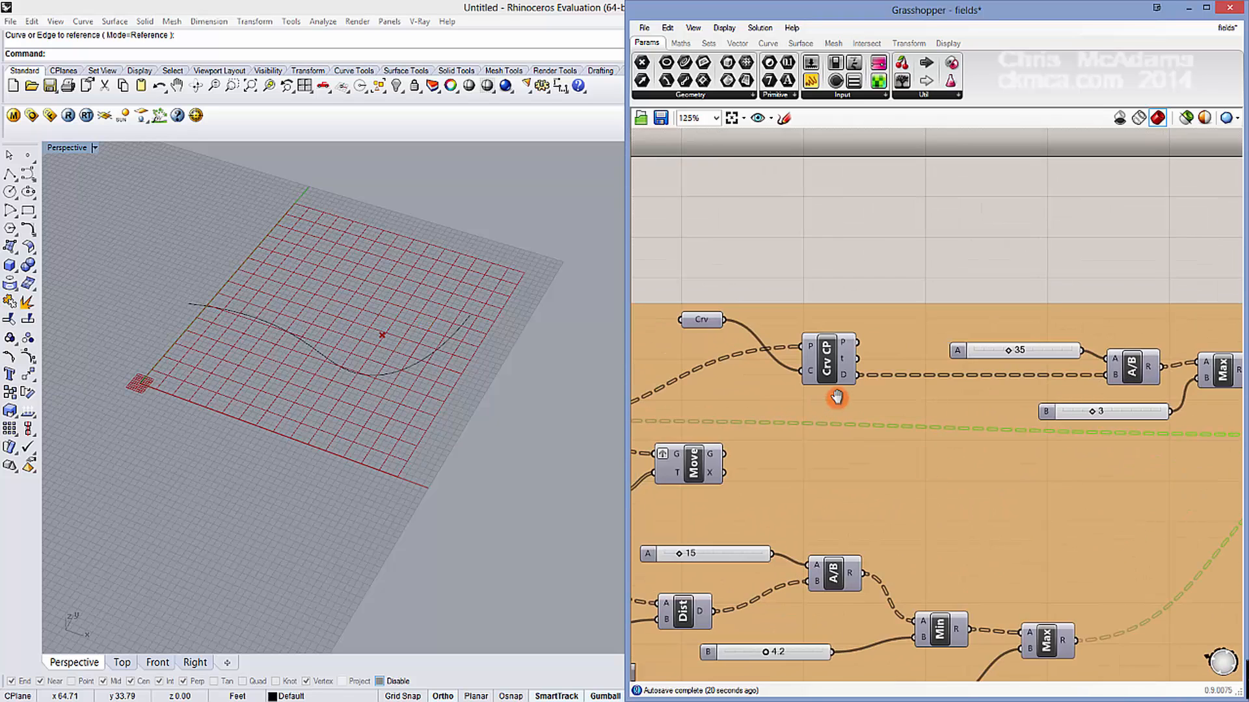
right_drag(836, 397, 995, 369)
right_click(874, 288)
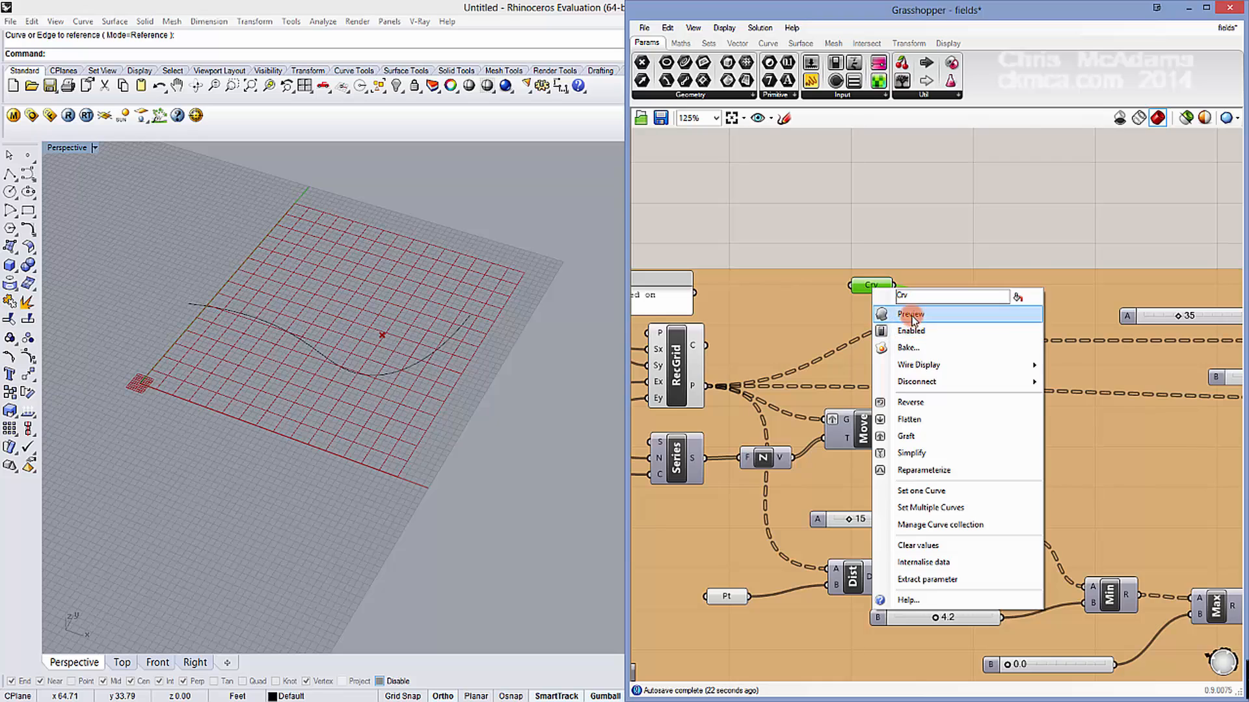
click(912, 319)
scroll(386, 361, up, 6)
right_drag(387, 365, 416, 372)
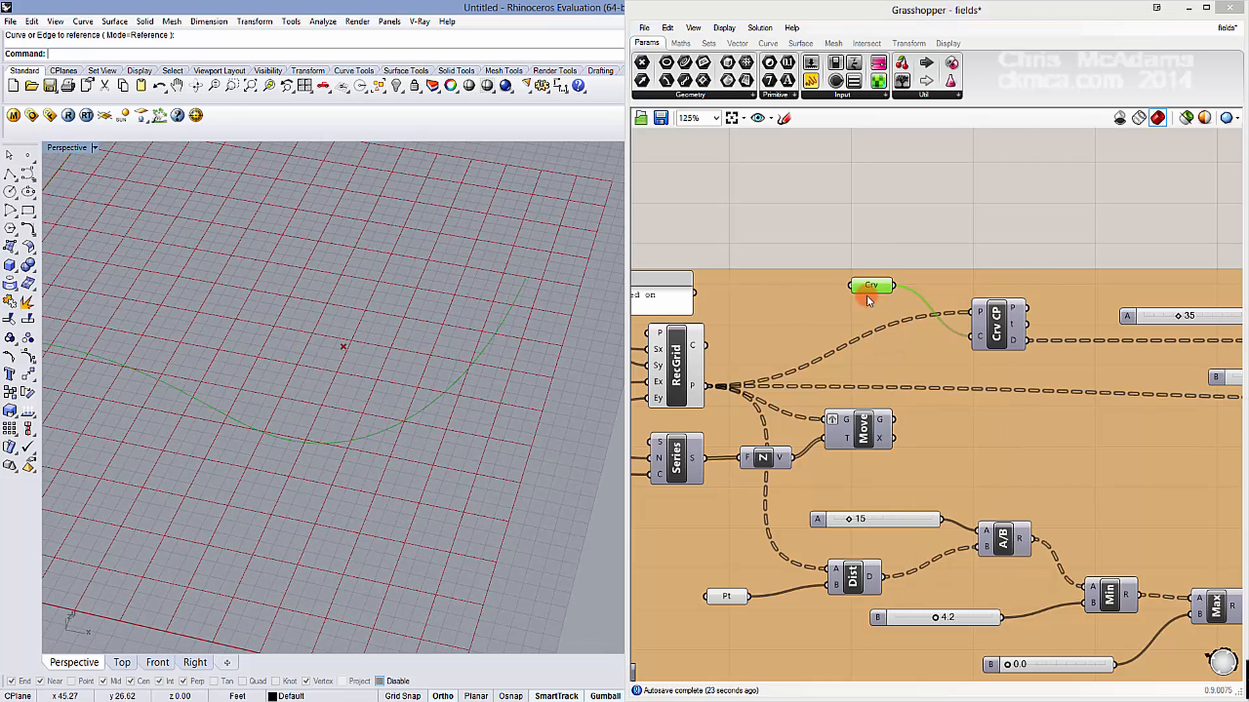
Step: Turn on the preview of the Crv CP component and deselect it
right_click(991, 316)
click(1083, 345)
click(996, 229)
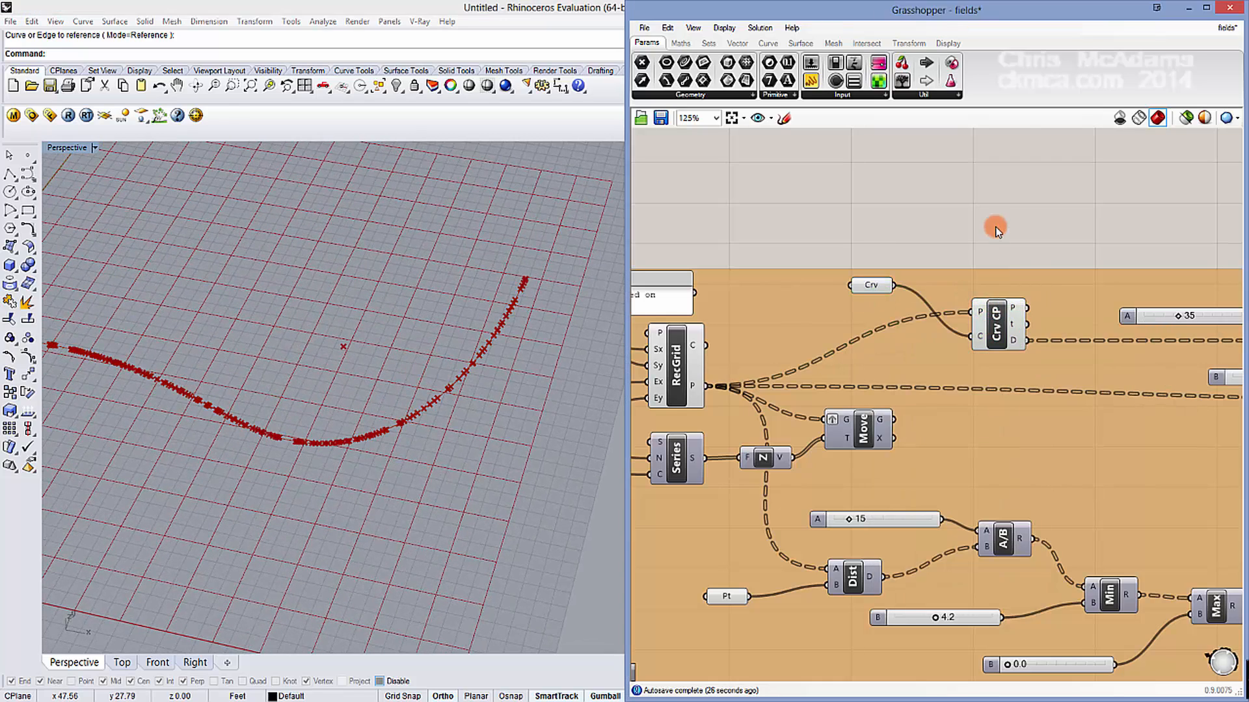
Step: Search the component library for "curve clos" to locate the Curve Closest Point component
double_click(996, 229)
text(curve c)
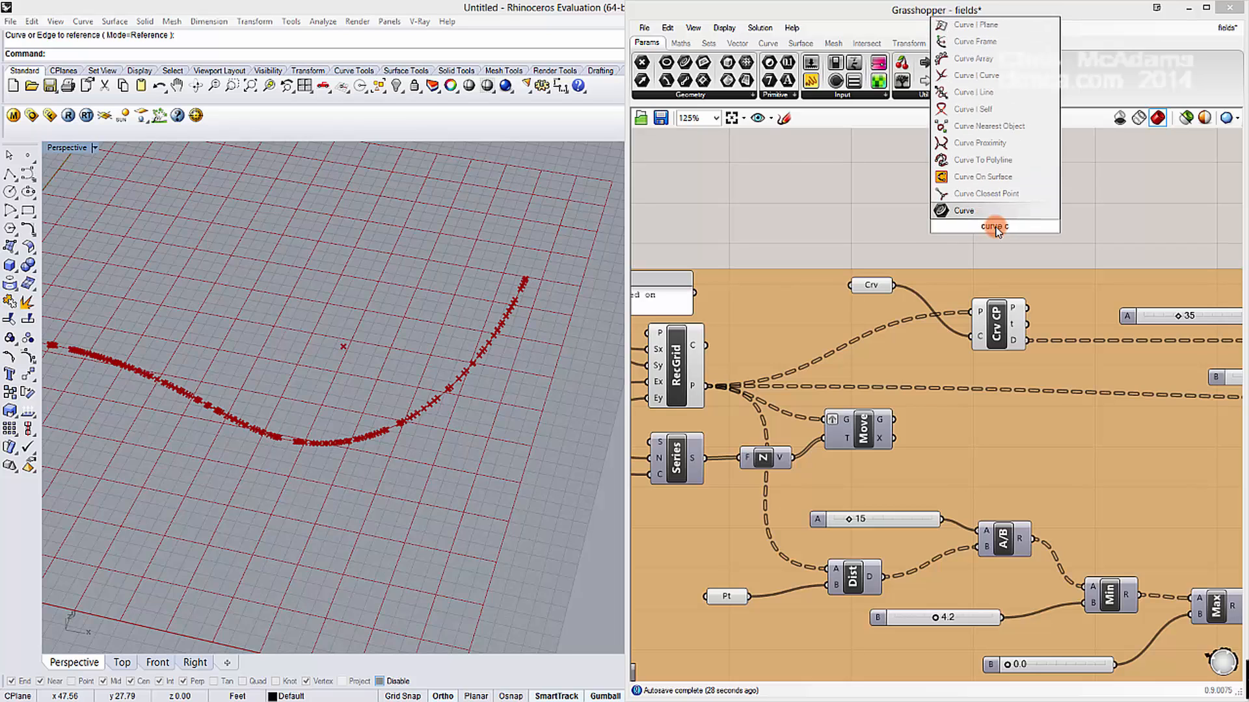
text(los)
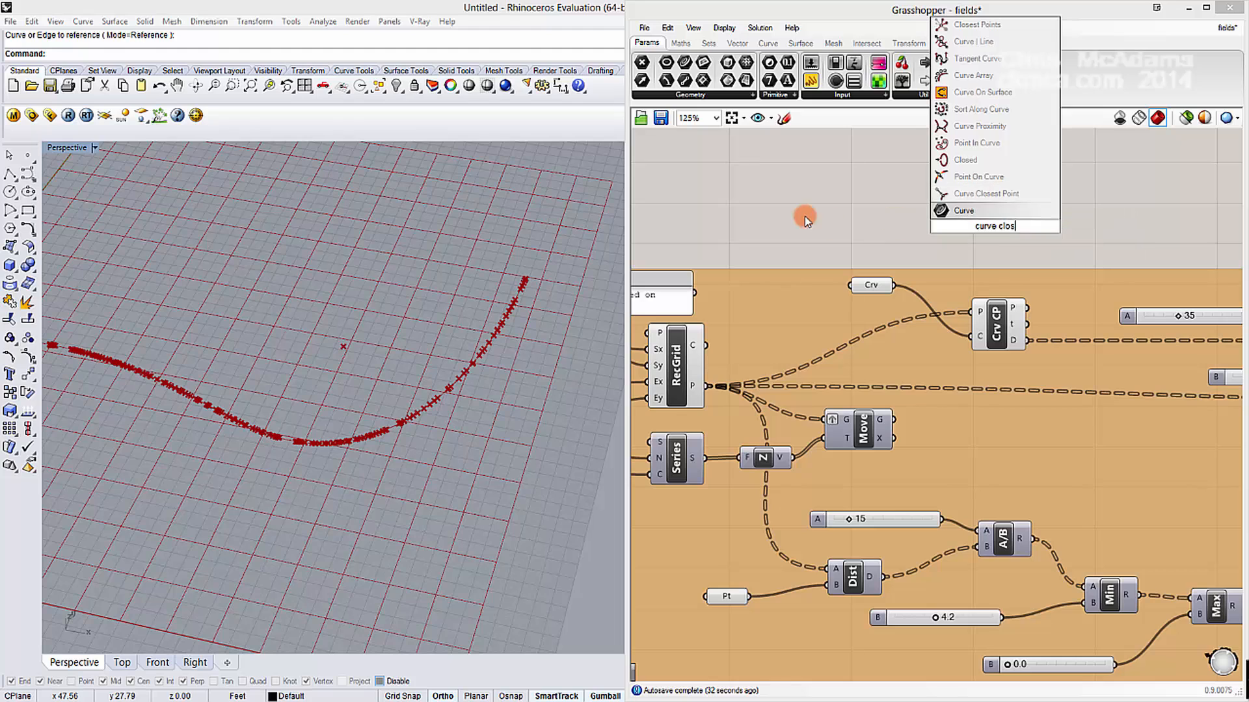
click(833, 207)
Step: Examine the chain from the Crv parameter through Crv CP, the division and Max to the Polygon component
right_drag(989, 307, 914, 293)
click(795, 270)
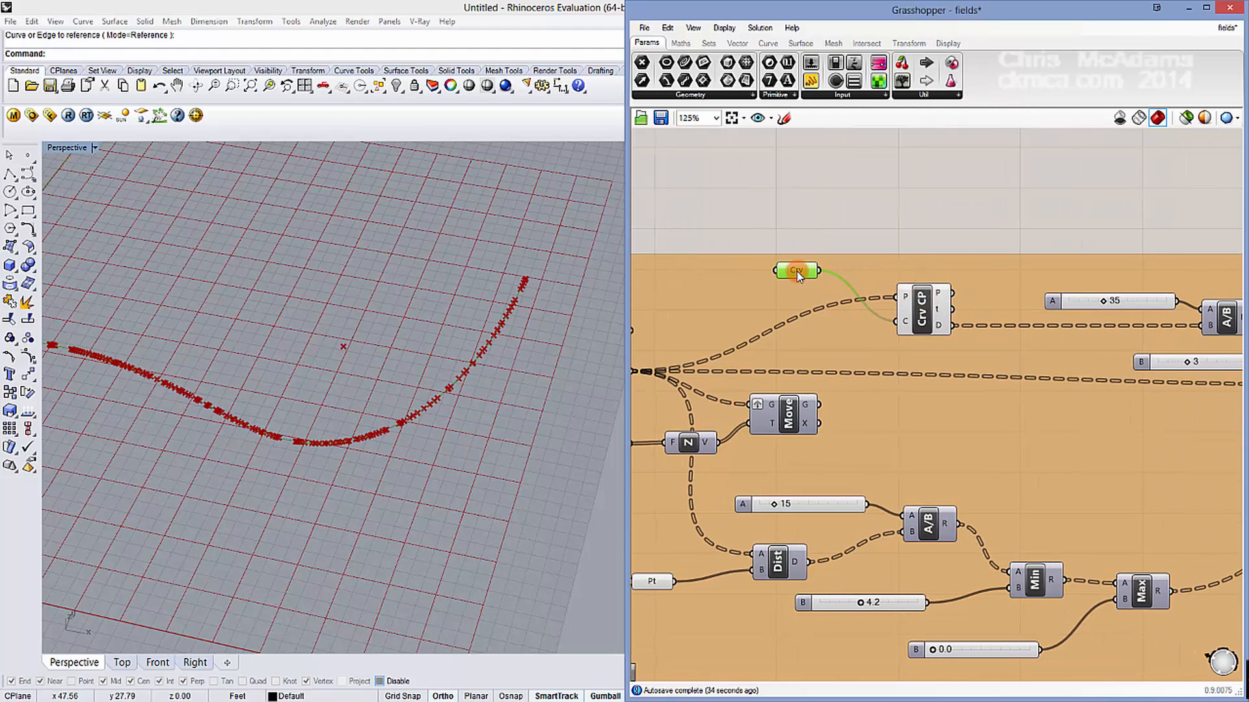
right_drag(646, 368, 707, 357)
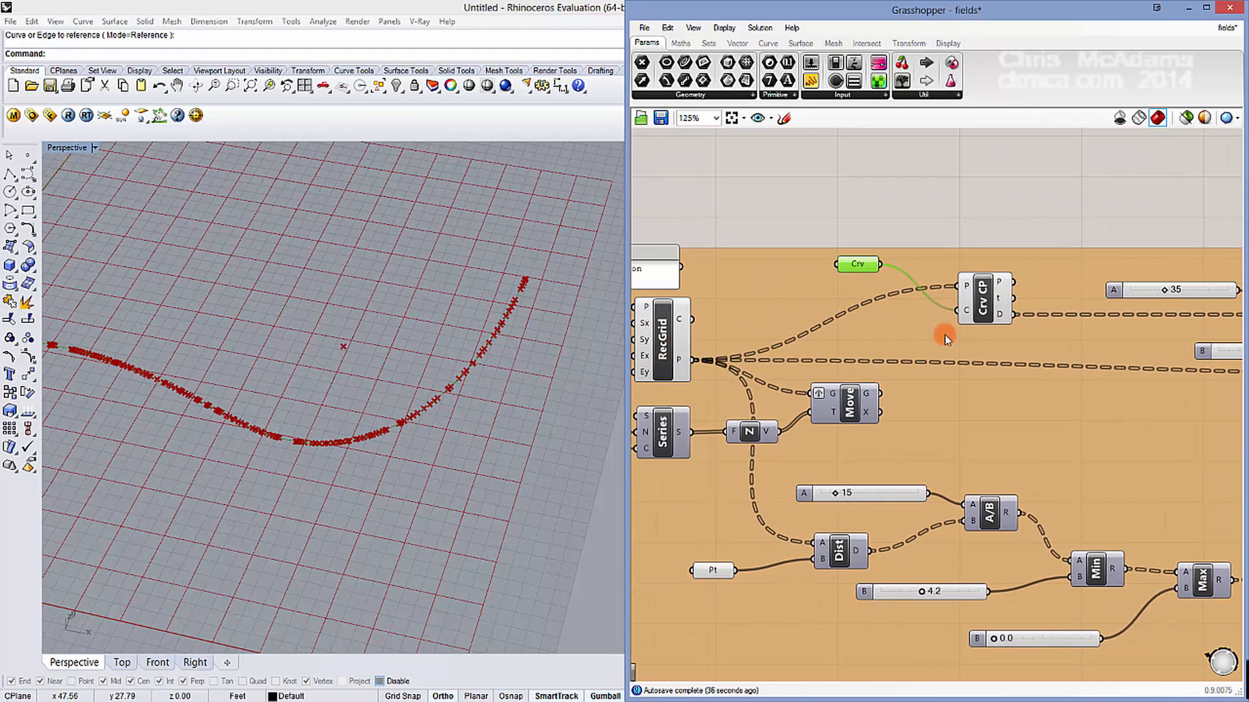
right_drag(945, 334, 806, 337)
right_drag(898, 319, 818, 310)
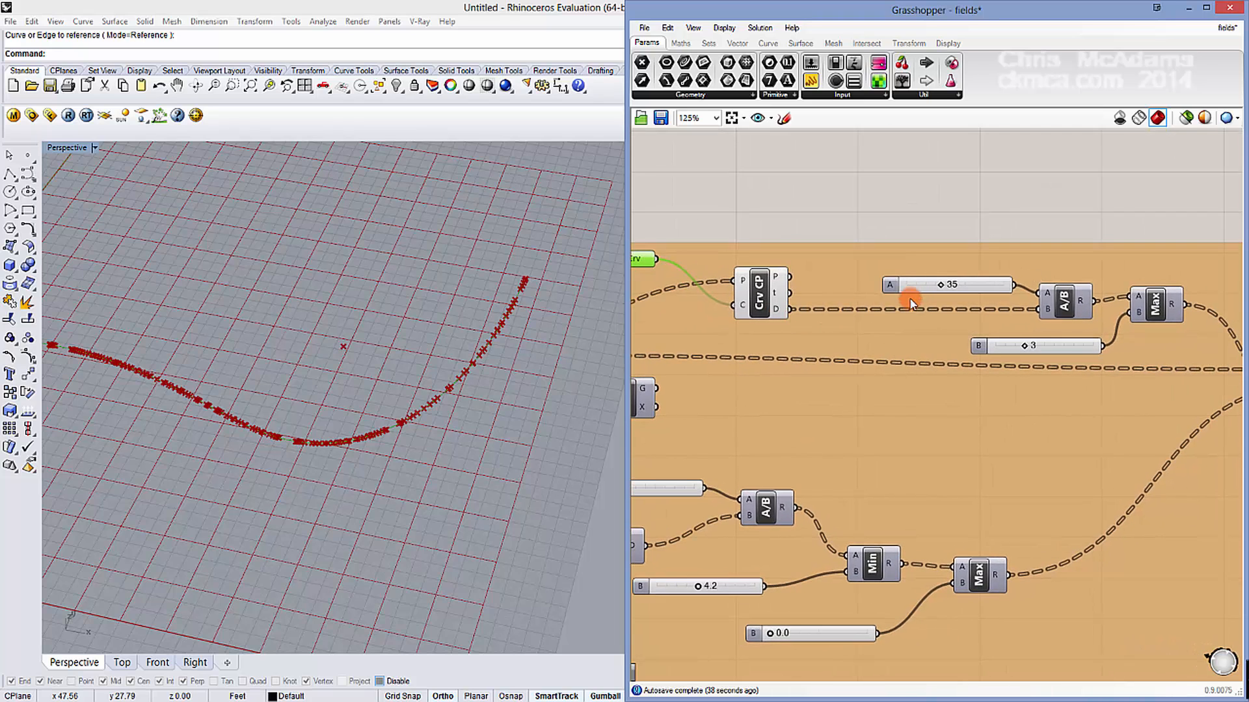
right_drag(926, 294, 755, 284)
right_drag(888, 287, 879, 297)
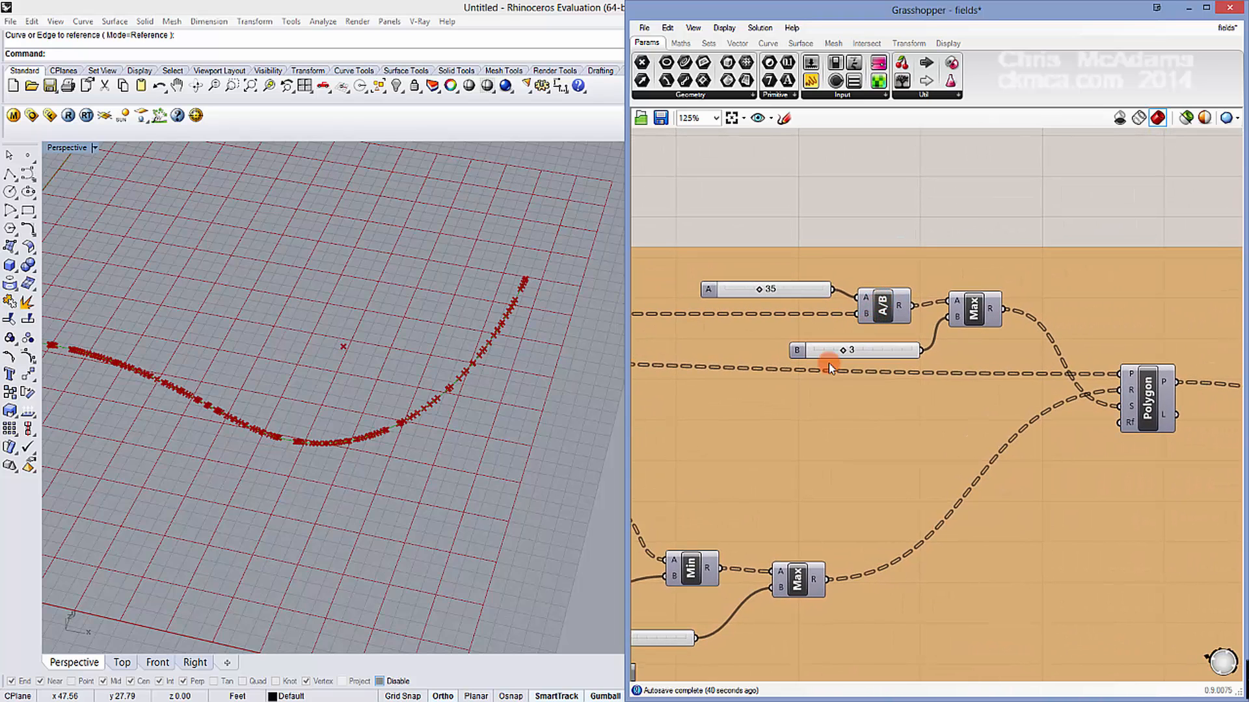
Step: Delete the Move component wired to the RecGrid points
right_drag(683, 467, 958, 342)
right_drag(914, 399, 950, 387)
right_drag(826, 373, 910, 386)
click(837, 276)
key(Delete)
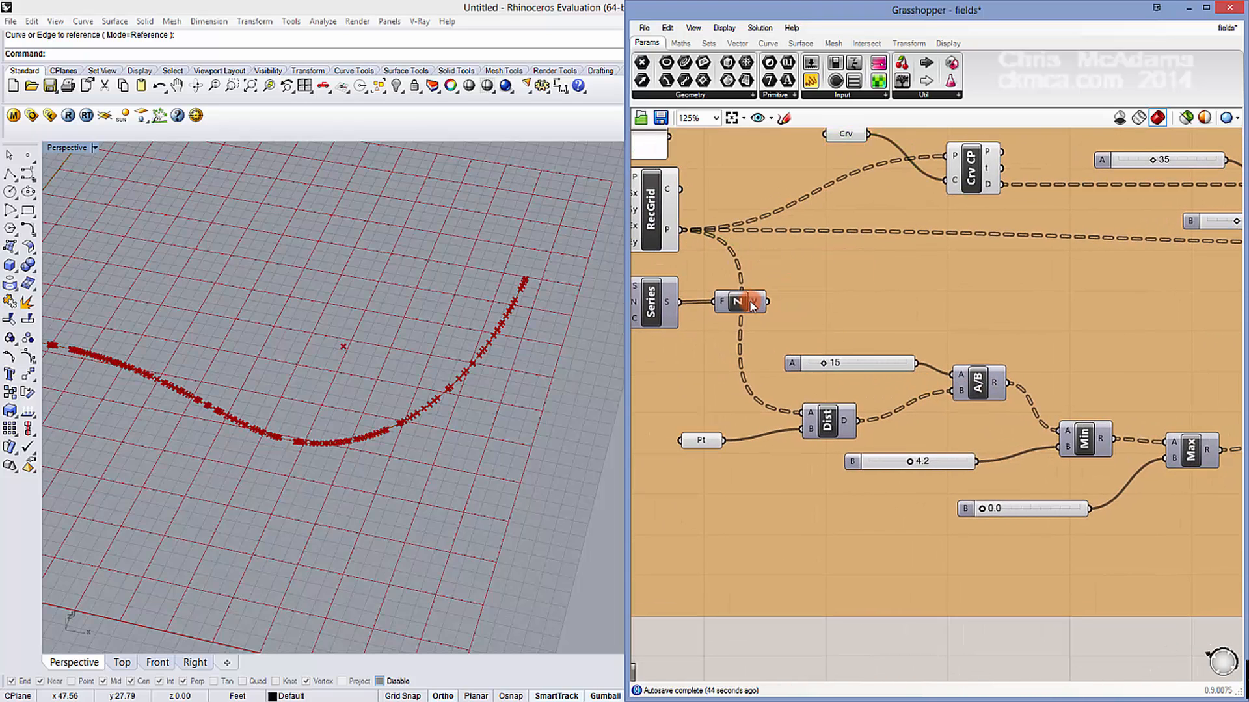
Step: Delete the Z vector component, the Series component and the two sliders that fed it
click(752, 306)
key(Delete)
right_drag(679, 325, 836, 326)
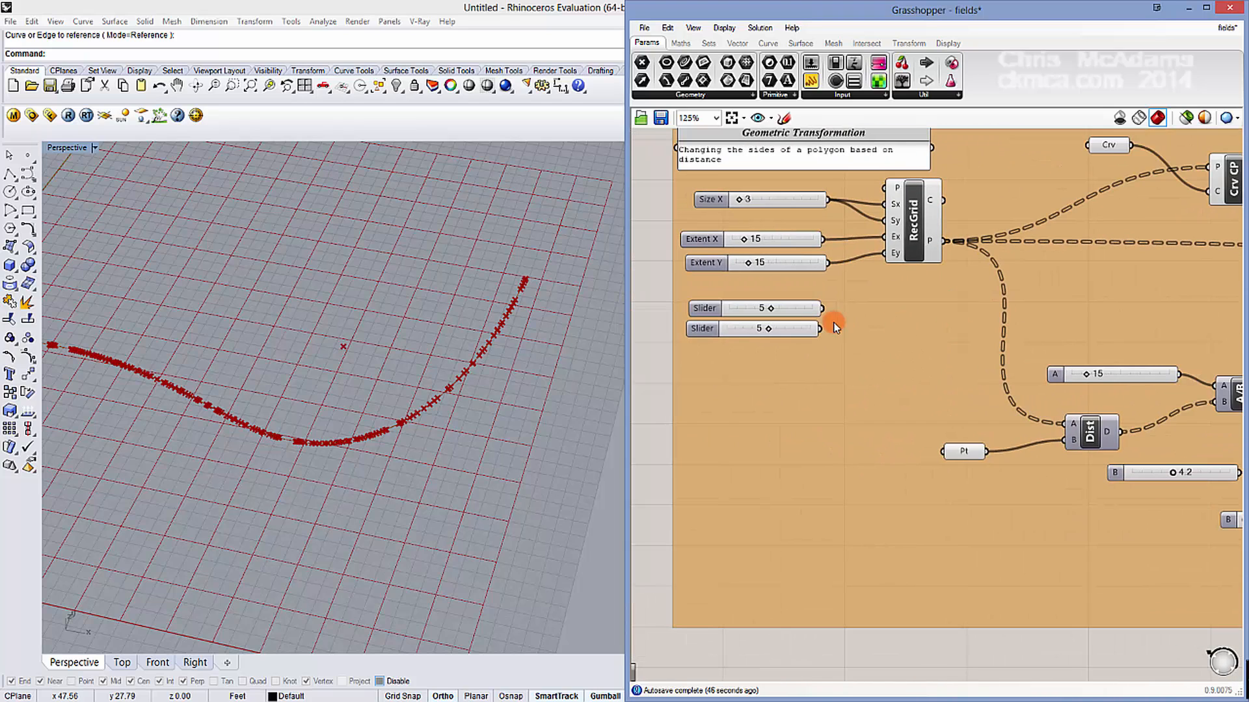
key(Delete)
click(806, 328)
key(Delete)
Step: Select the Pt parameter and move its point about 10.7 ft across the grid with the gumball
right_drag(1080, 348, 859, 331)
click(745, 428)
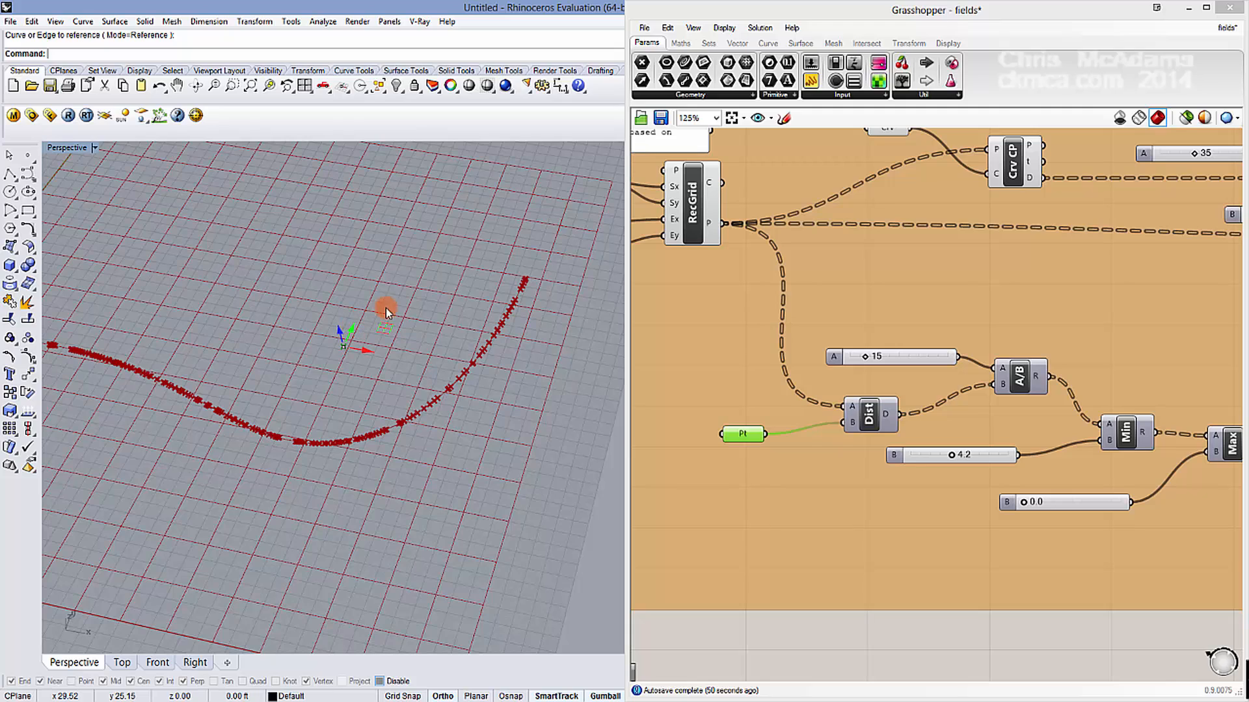
click(867, 420)
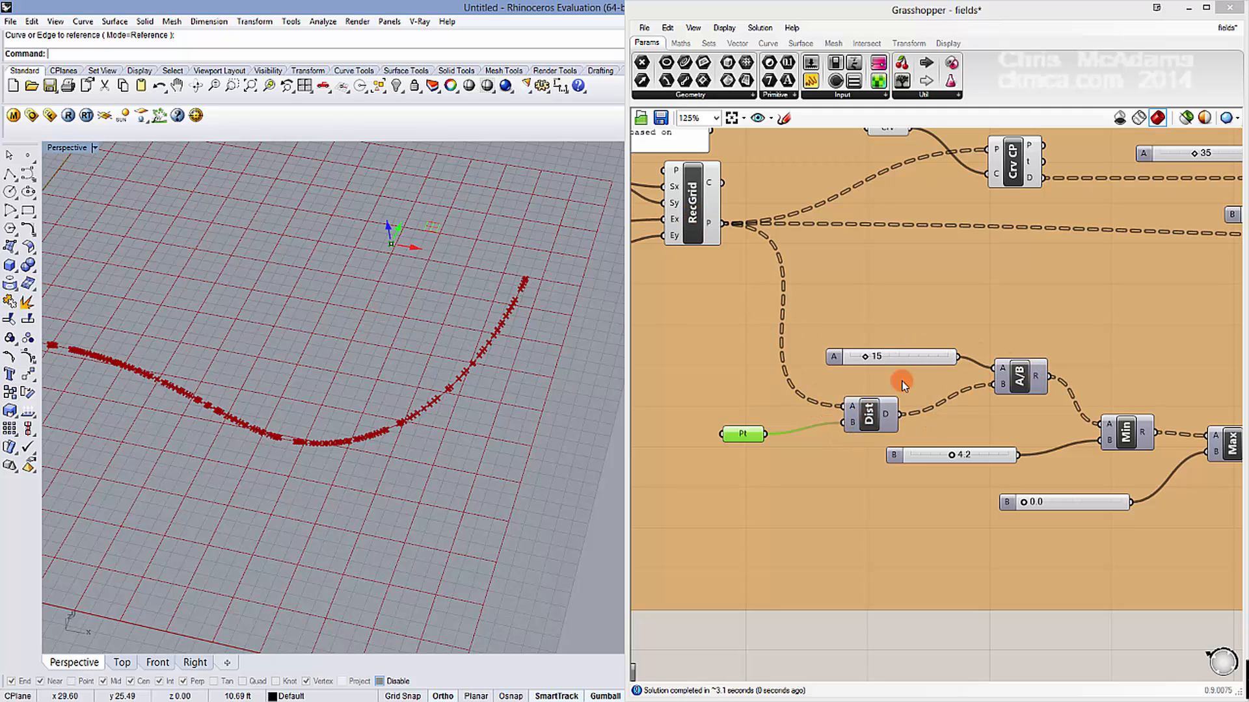
Step: Examine the distance chain from Dist through the division, Min and Max components with their slider inputs
click(894, 417)
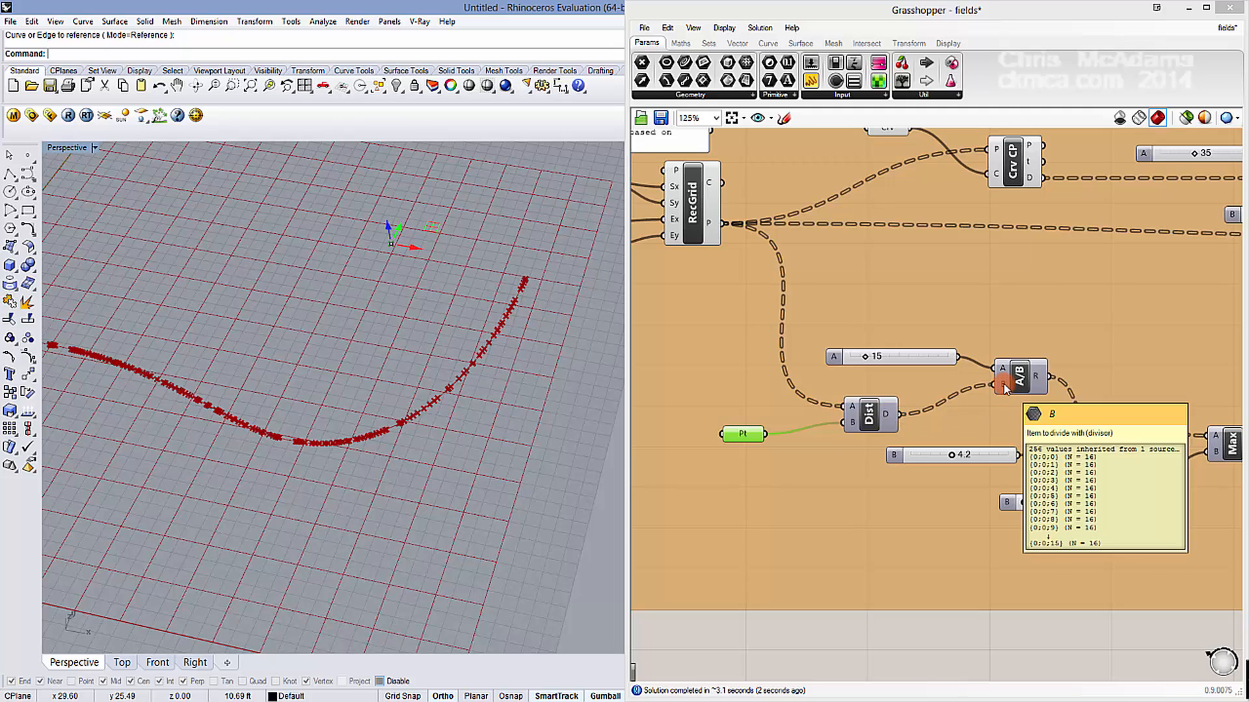
click(850, 353)
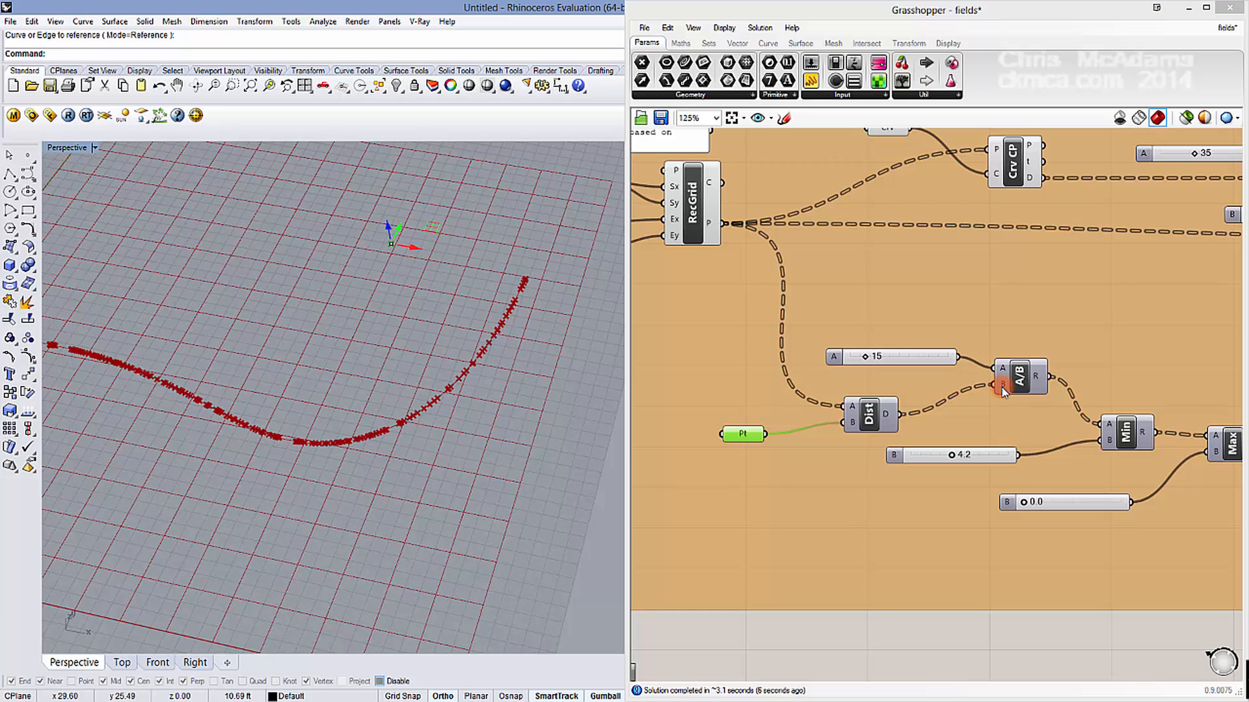
right_drag(972, 367, 870, 339)
right_drag(998, 428, 914, 432)
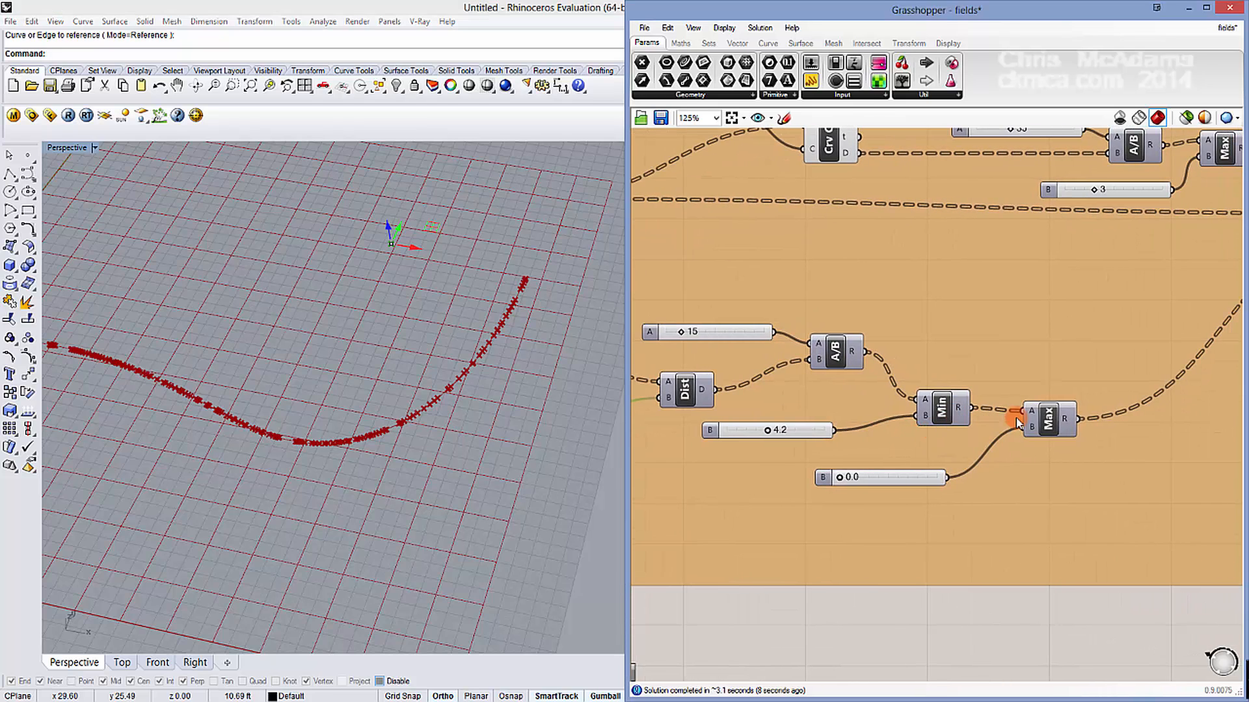
mouse_move(1035, 423)
right_drag(279, 276, 389, 276)
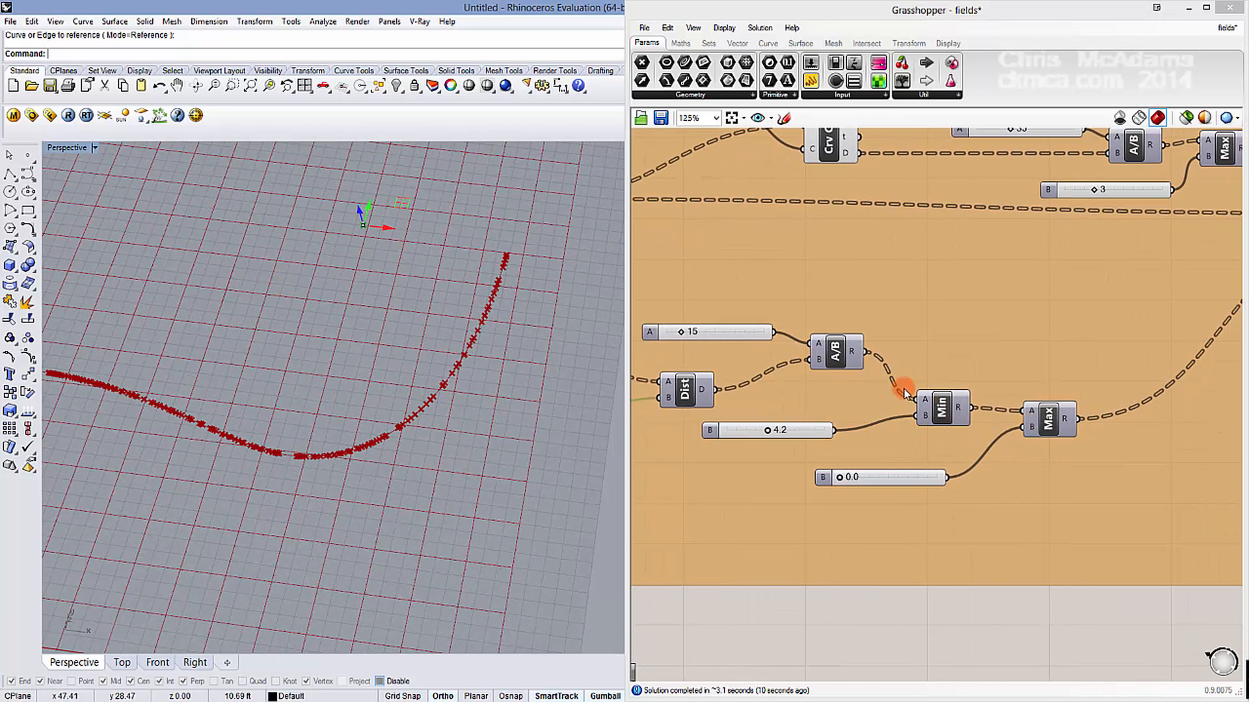
Step: Turn on the preview of the Polygon component and inspect the polygons on the grid
right_drag(1017, 387, 859, 477)
right_drag(1064, 400, 968, 384)
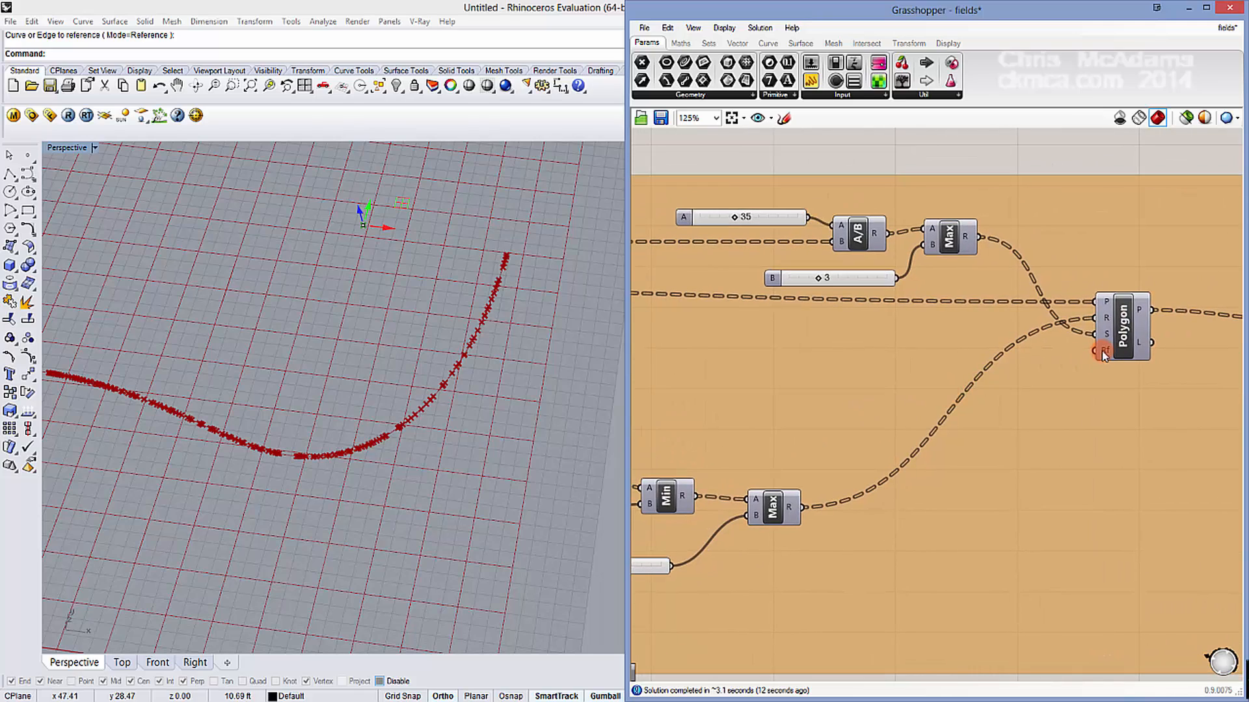
right_click(1118, 328)
click(1116, 352)
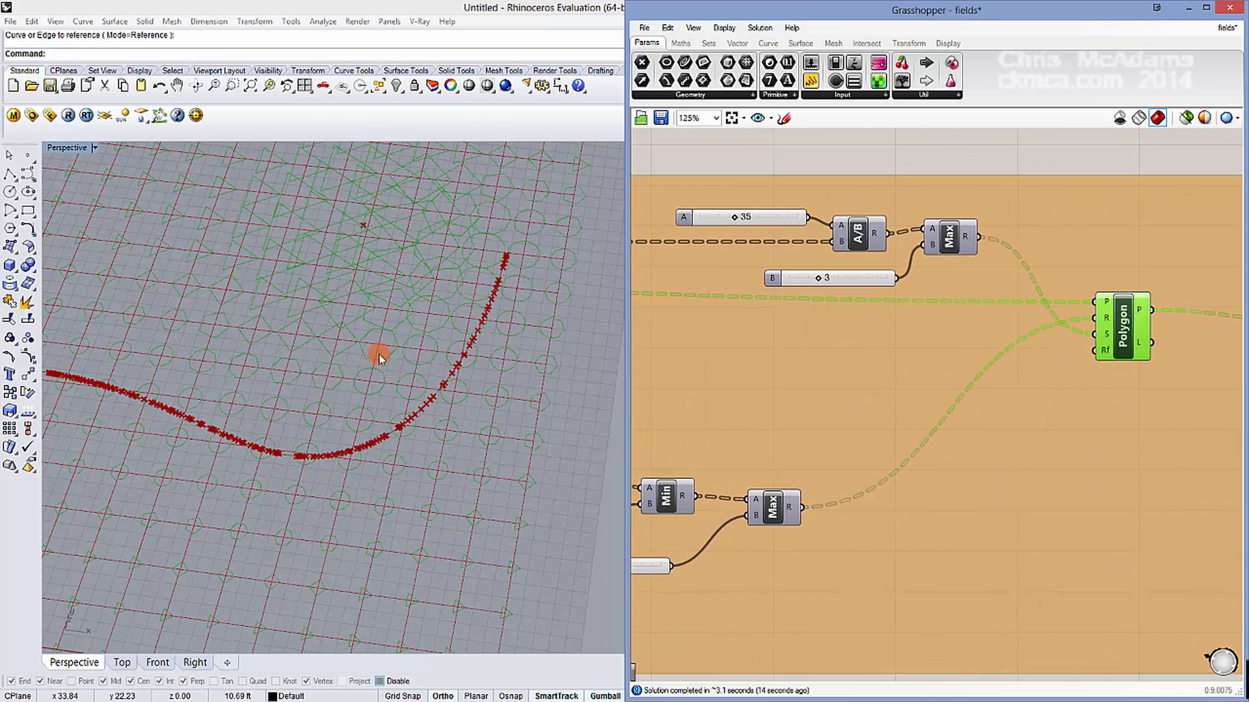
right_drag(376, 348, 421, 385)
scroll(421, 384, up, 4)
Step: Turn off the preview of the RecGrid component
right_drag(780, 358, 1079, 392)
right_drag(823, 356, 1089, 357)
right_click(800, 296)
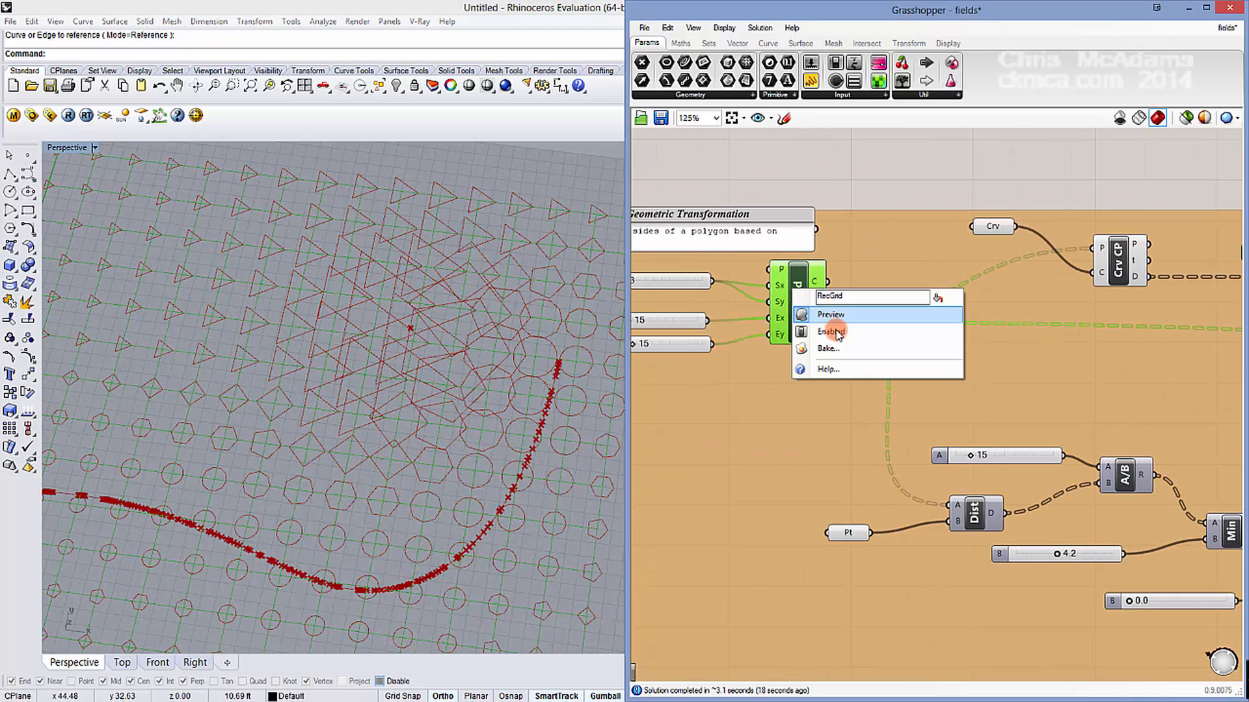
click(837, 322)
Step: Turn off the preview of the Crv CP component
click(1125, 270)
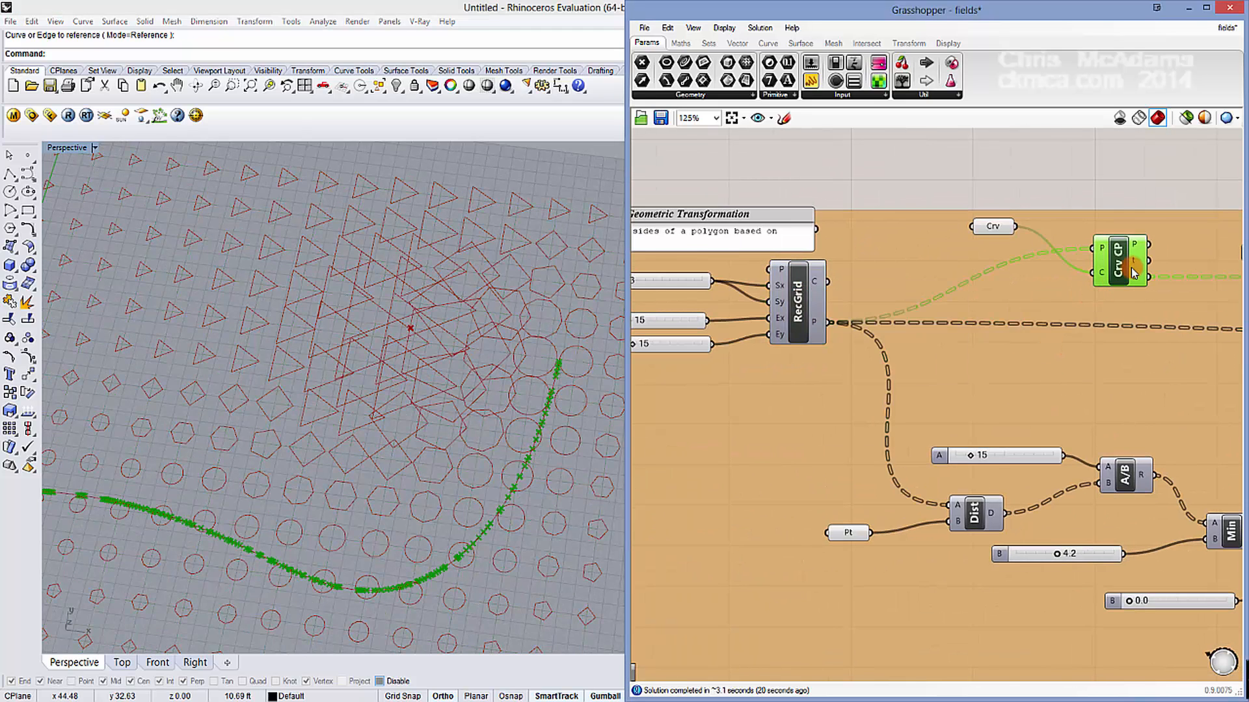
right_click(1134, 273)
click(1171, 291)
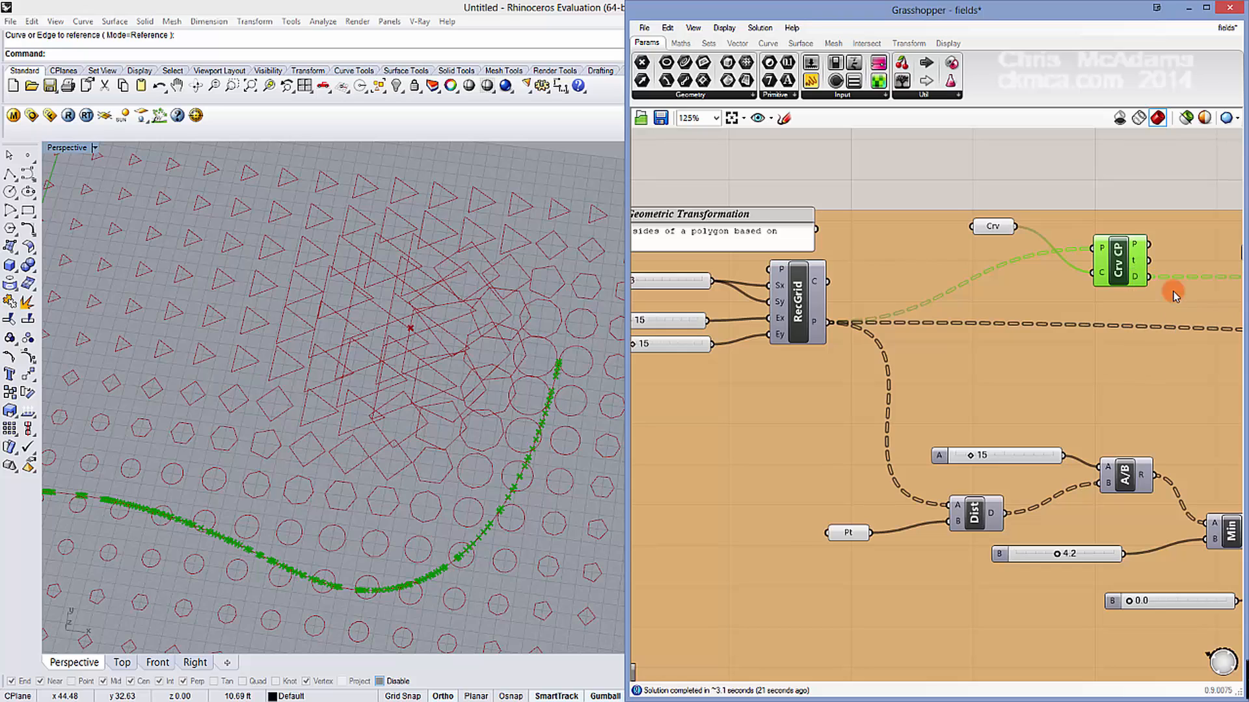
Step: Hide the closest-point preview along the attractor curve and clear the component selection
right_click(1132, 276)
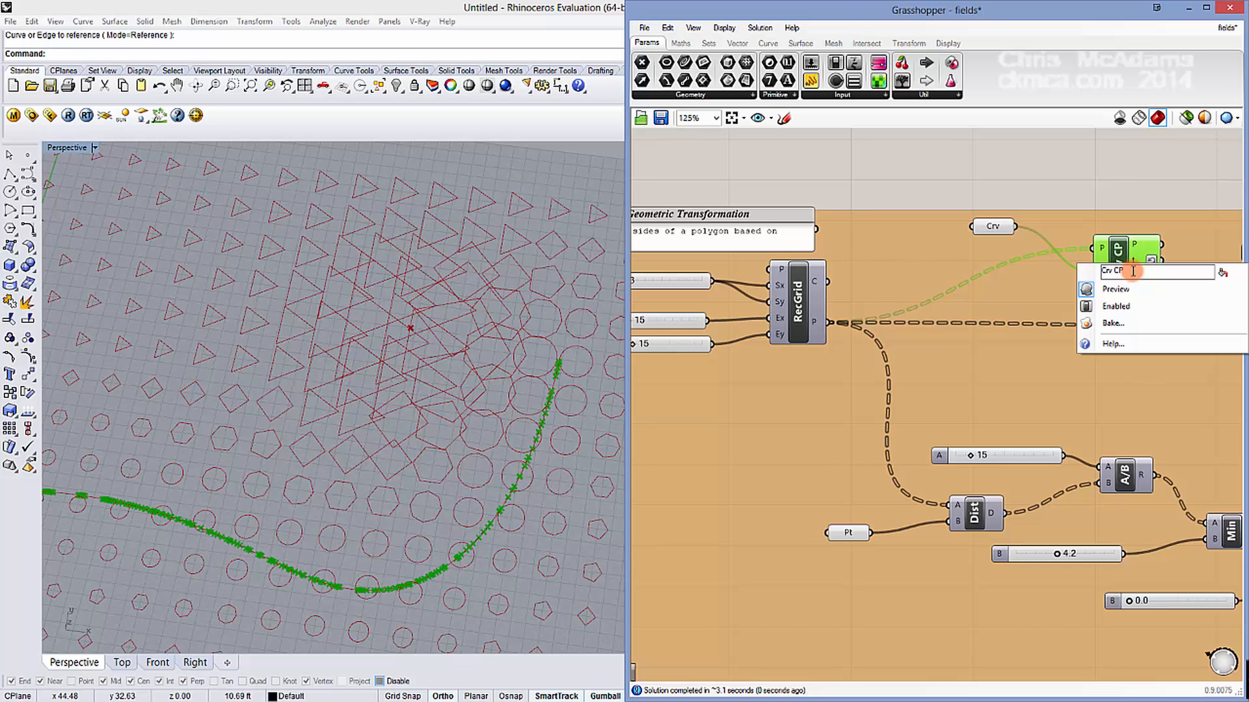
click(1128, 291)
click(1070, 208)
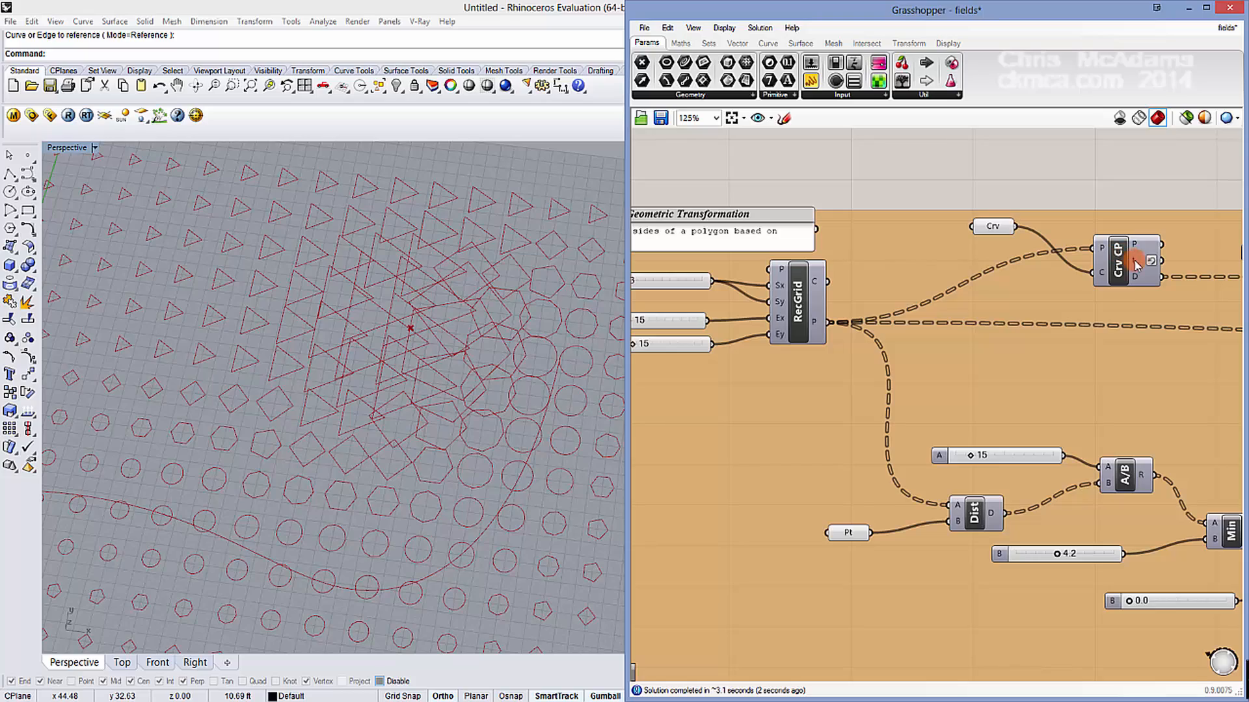
Step: Move the attractor point across the grid, away from the curve's upper end, and inspect the updated polygons
right_drag(354, 348, 390, 272)
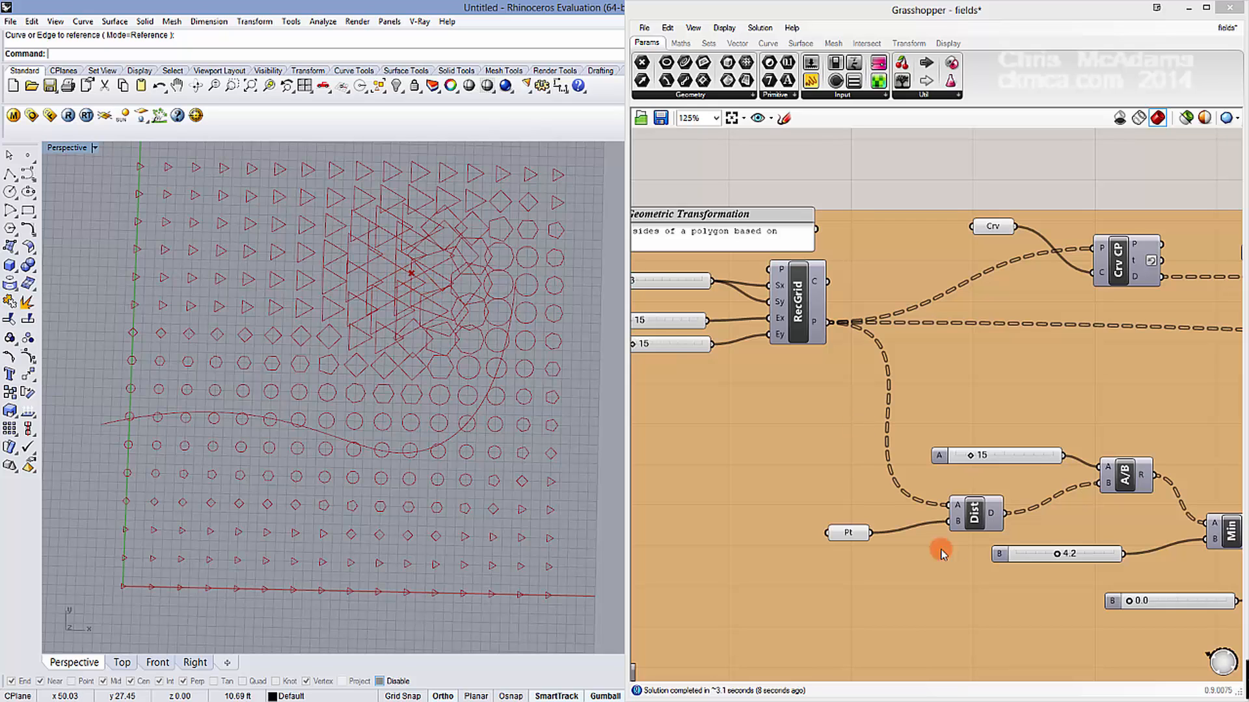
click(849, 532)
drag(428, 273, 351, 266)
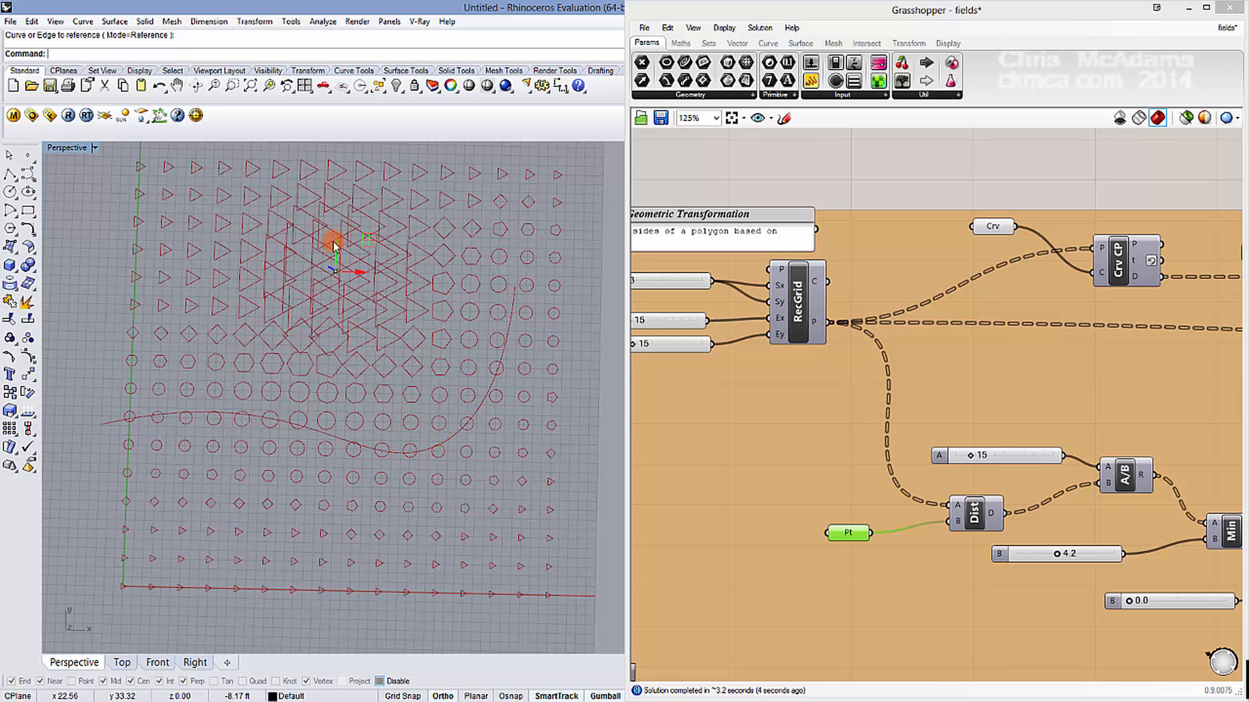
scroll(399, 384, up, 5)
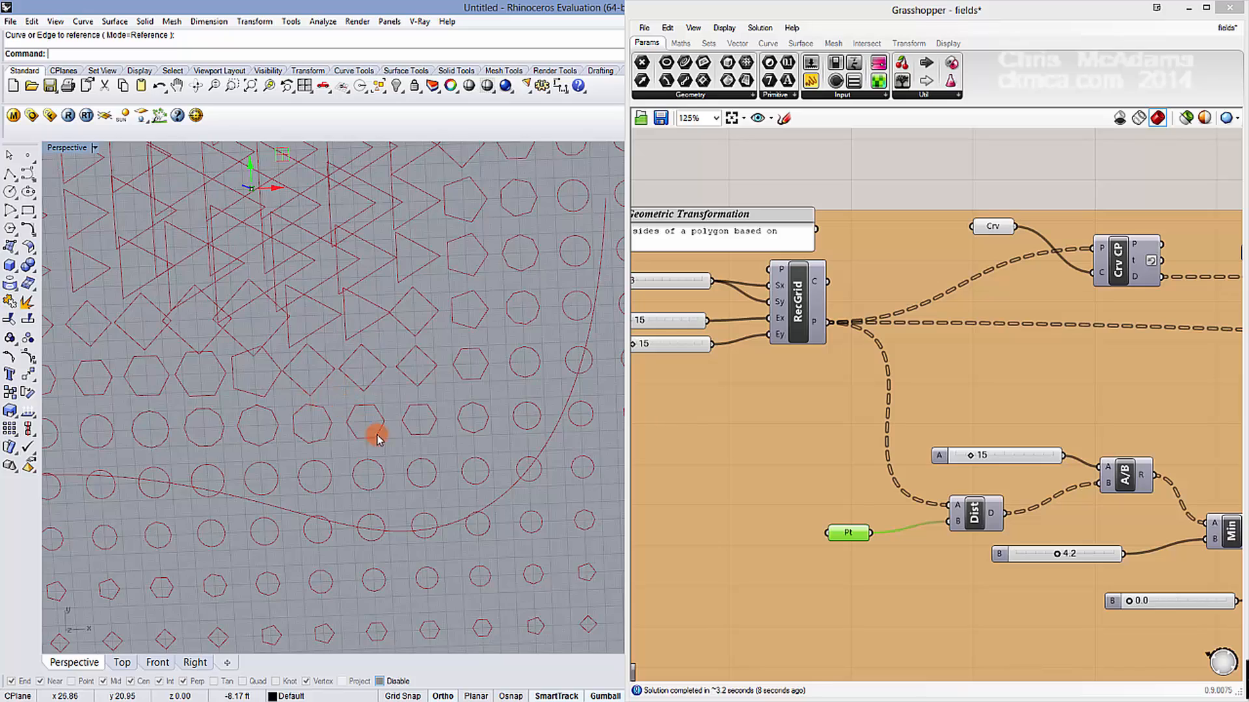
scroll(403, 429, down, 5)
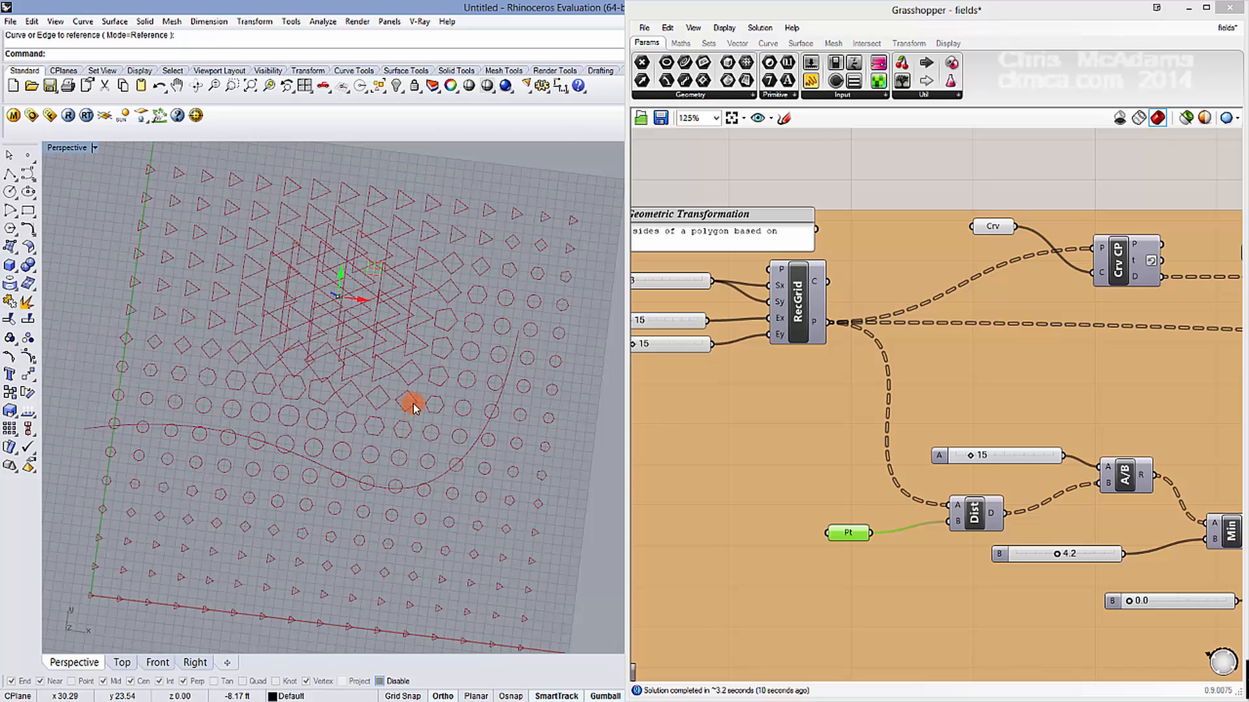
scroll(822, 395, down, 3)
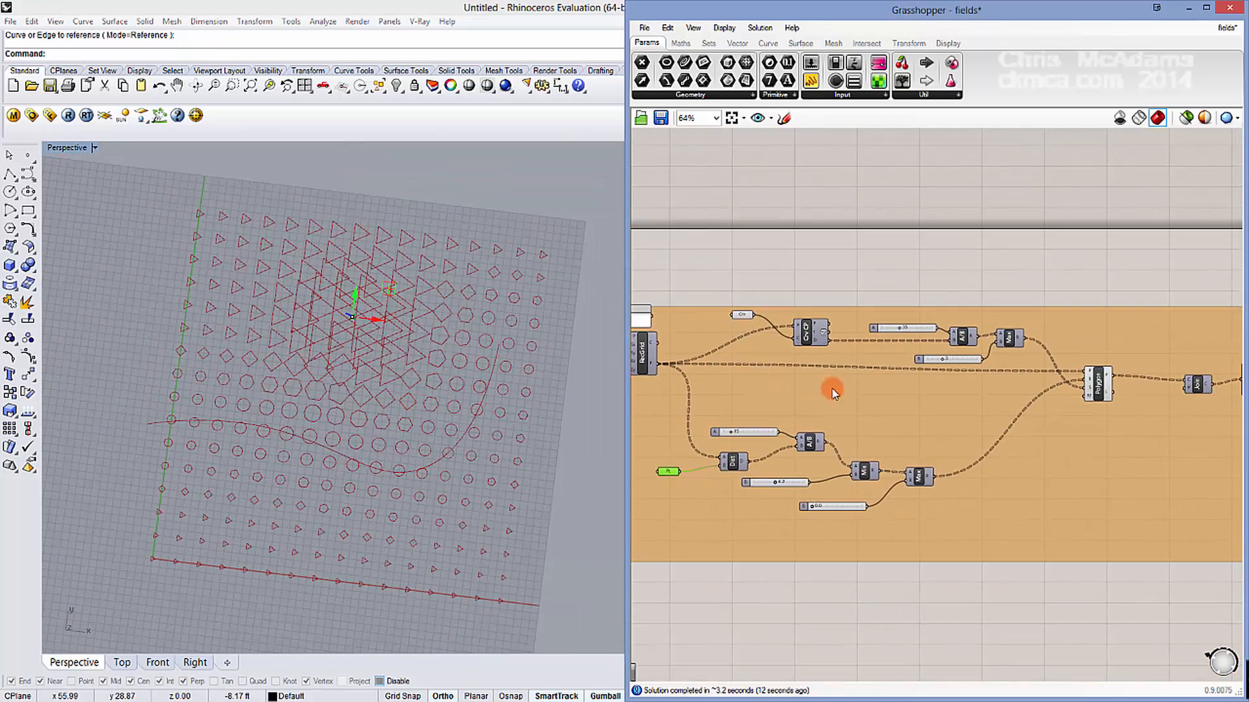
Step: Examine the component chain that follows Polygon, through Join, Boundary and SUnion
click(997, 395)
right_drag(1000, 398, 758, 407)
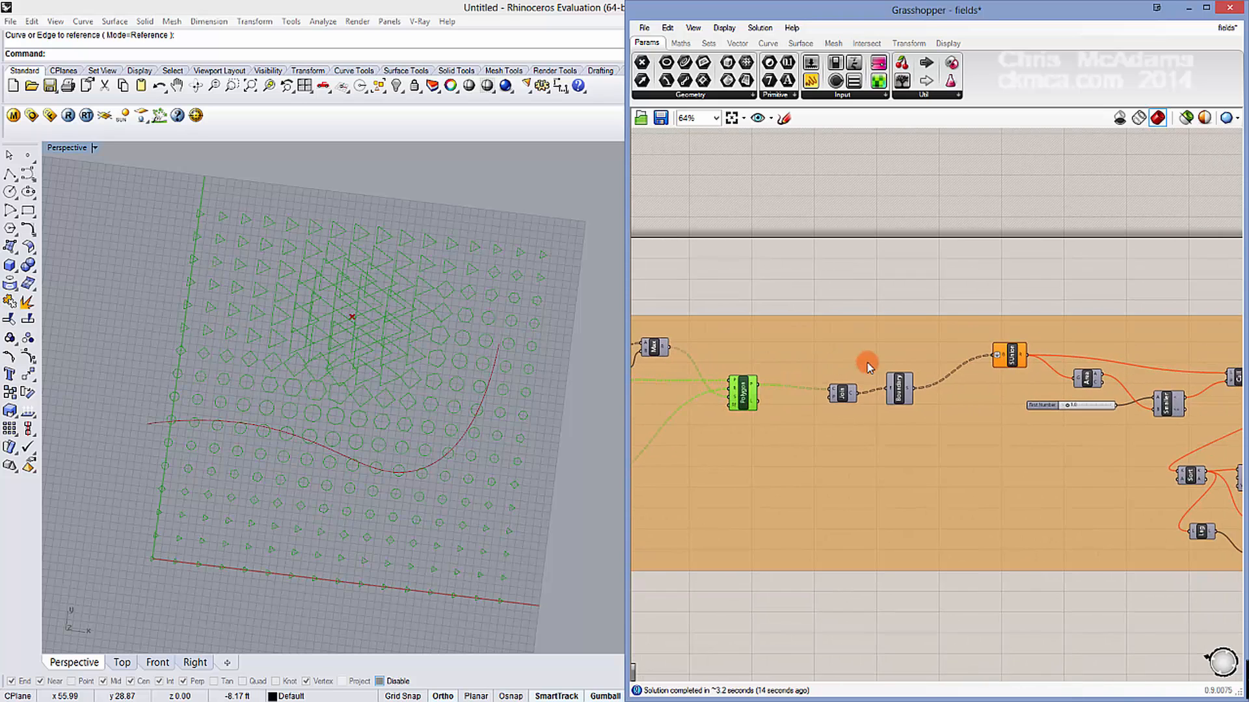
scroll(870, 366, down, 2)
right_drag(871, 369, 794, 357)
drag(761, 301, 1234, 532)
right_drag(1199, 521, 985, 506)
drag(973, 294, 1103, 420)
right_drag(1013, 446, 1157, 455)
scroll(1138, 472, down, 2)
drag(1164, 491, 708, 334)
right_drag(304, 430, 373, 465)
scroll(330, 465, up, 2)
click(754, 344)
scroll(914, 411, up, 5)
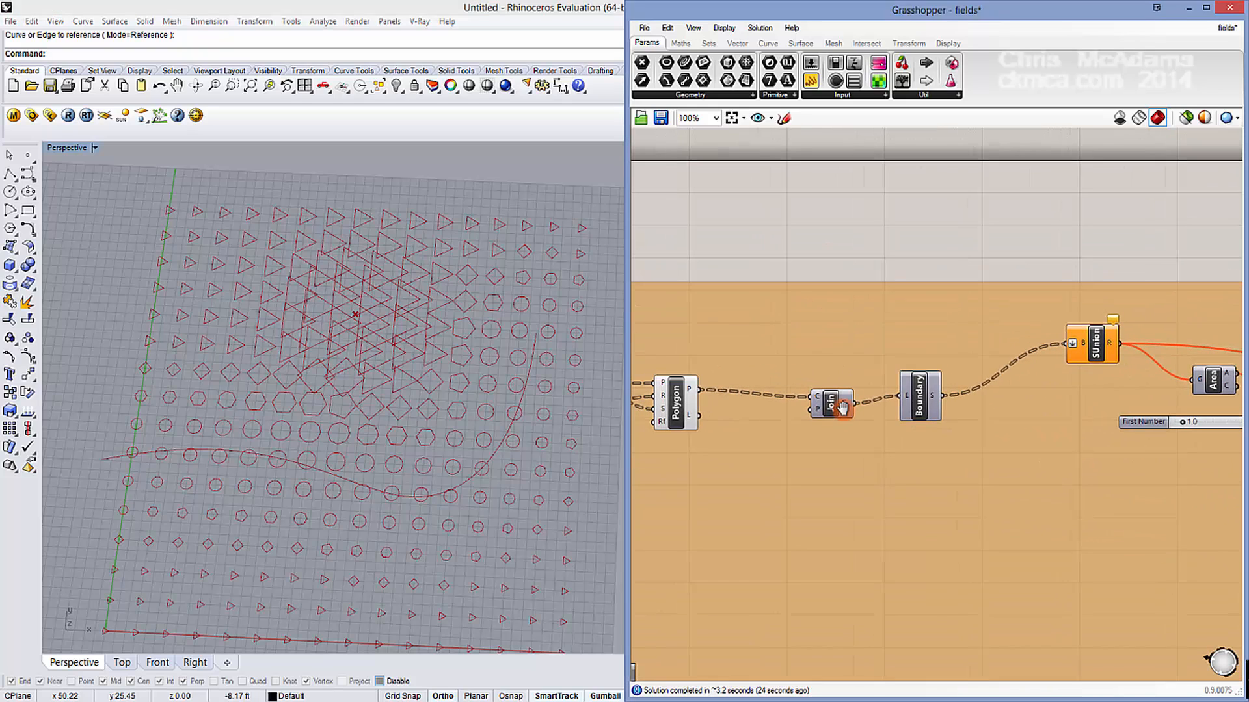
Step: Move the Join component aside and wire the Polygon output directly into the Boundary component's edge input
drag(841, 412, 824, 411)
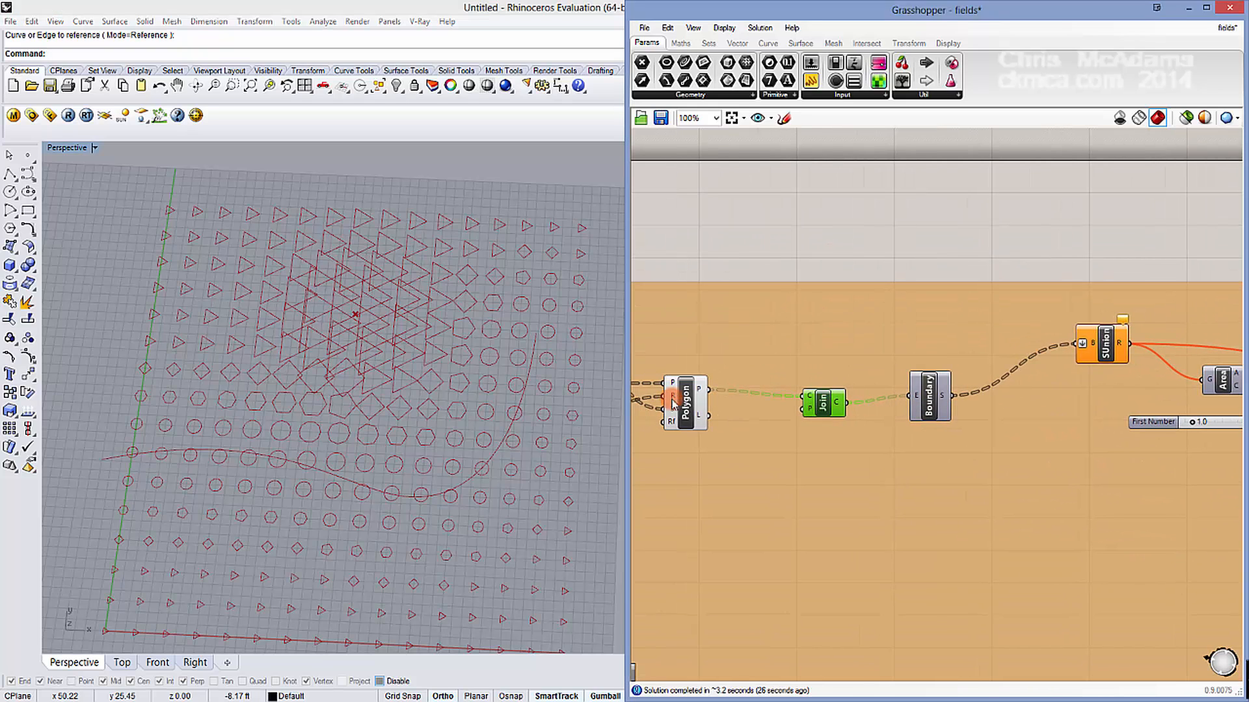
click(691, 407)
mouse_move(709, 395)
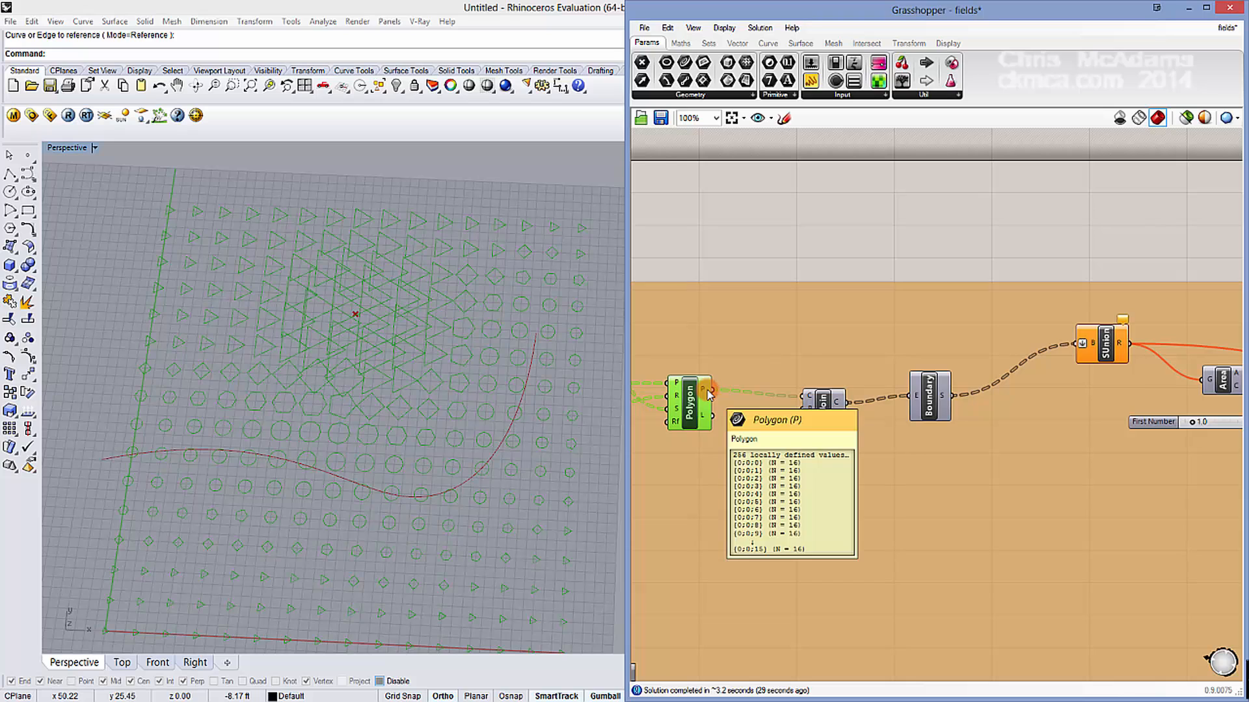
drag(825, 402, 829, 422)
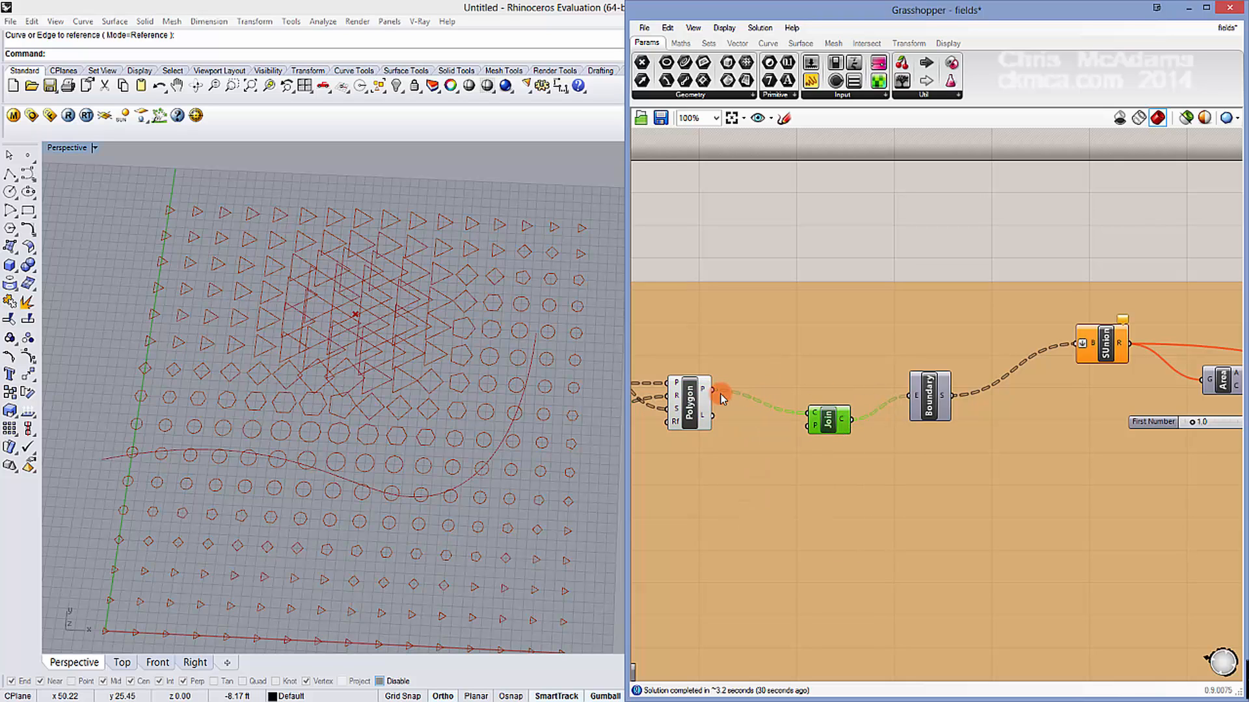
drag(712, 389, 914, 407)
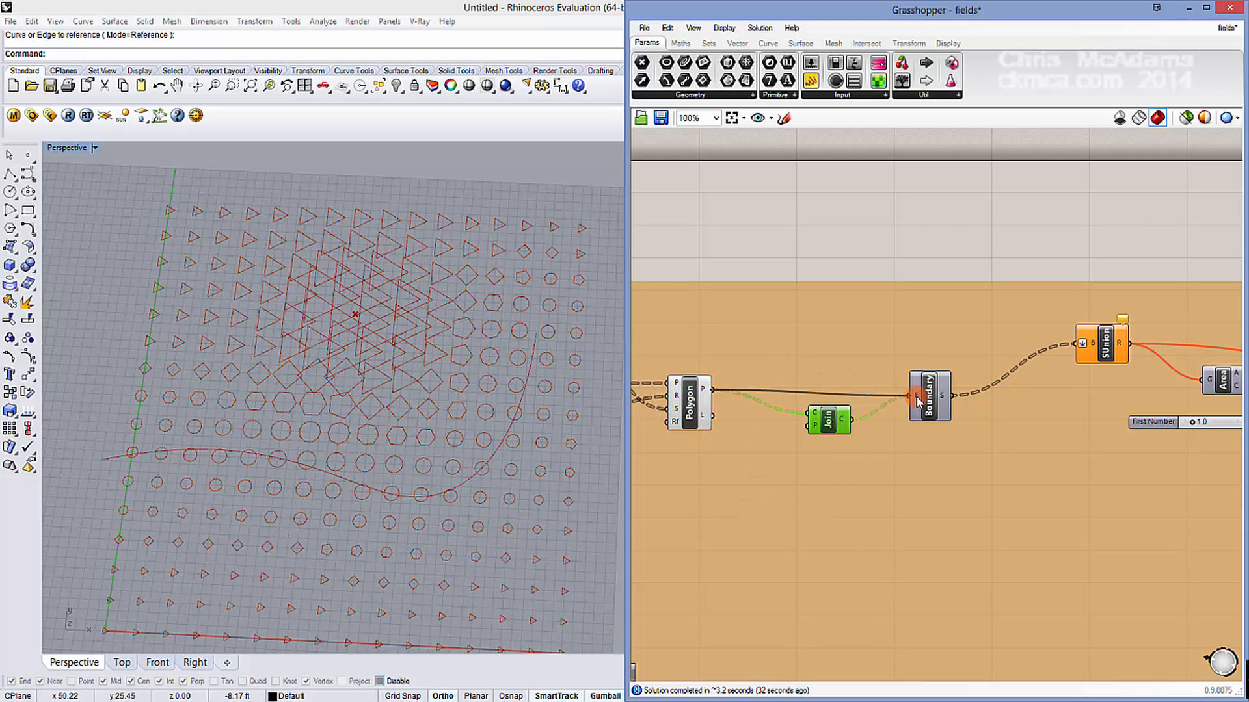
Step: Turn on the preview of the Boundary component, inspect the filled polygon surfaces and nudge the component on the canvas
right_click(930, 394)
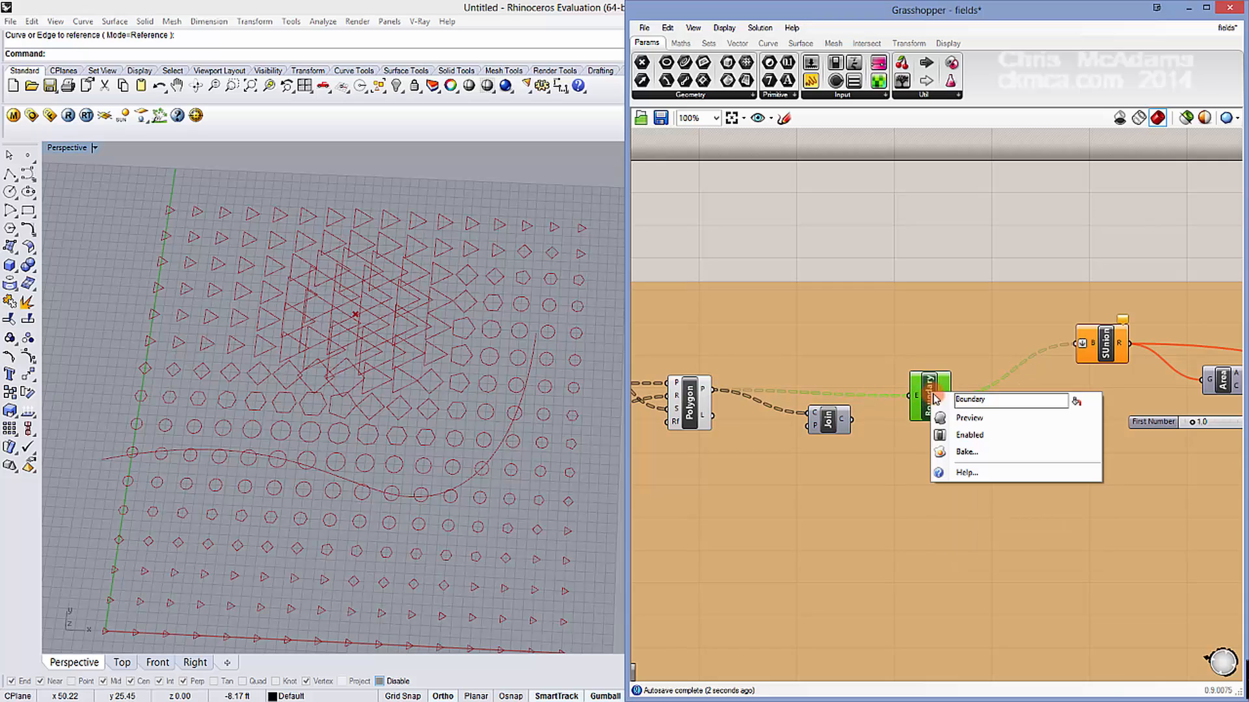
click(958, 419)
click(792, 235)
right_drag(441, 259, 446, 301)
scroll(378, 376, up, 2)
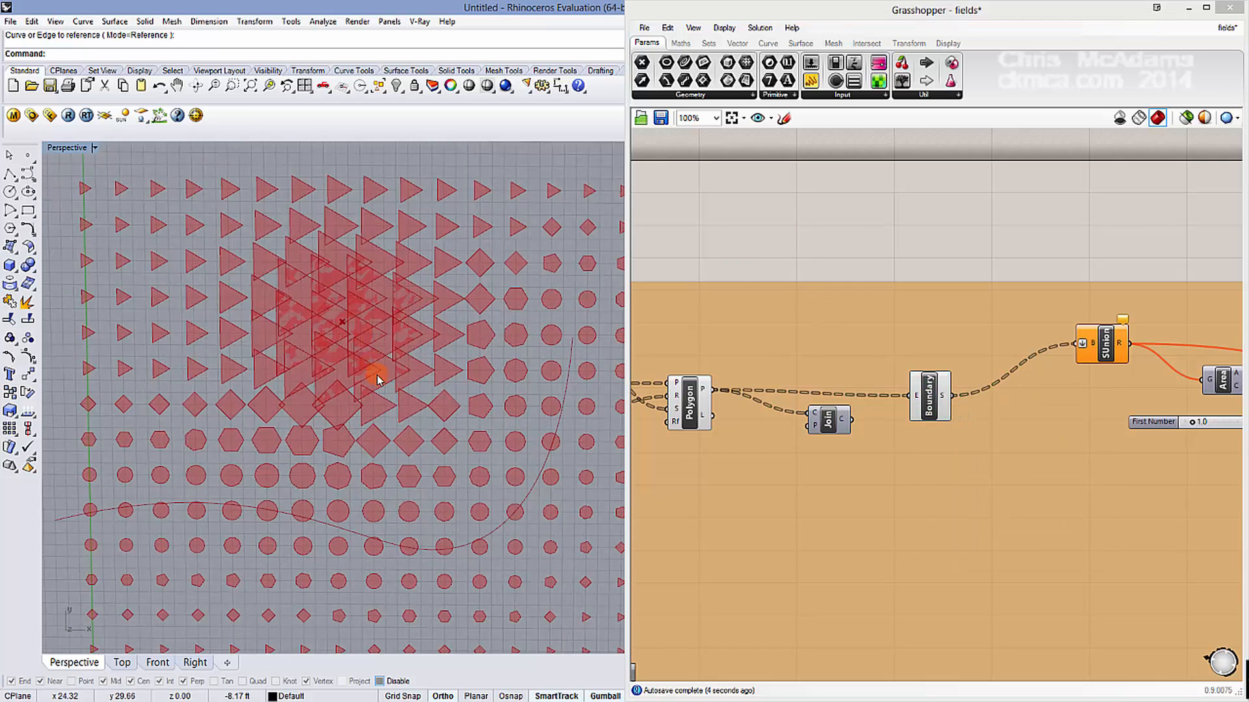
scroll(377, 375, down, 7)
shift+right_drag(396, 365, 402, 340)
scroll(464, 365, up, 3)
drag(927, 404, 915, 395)
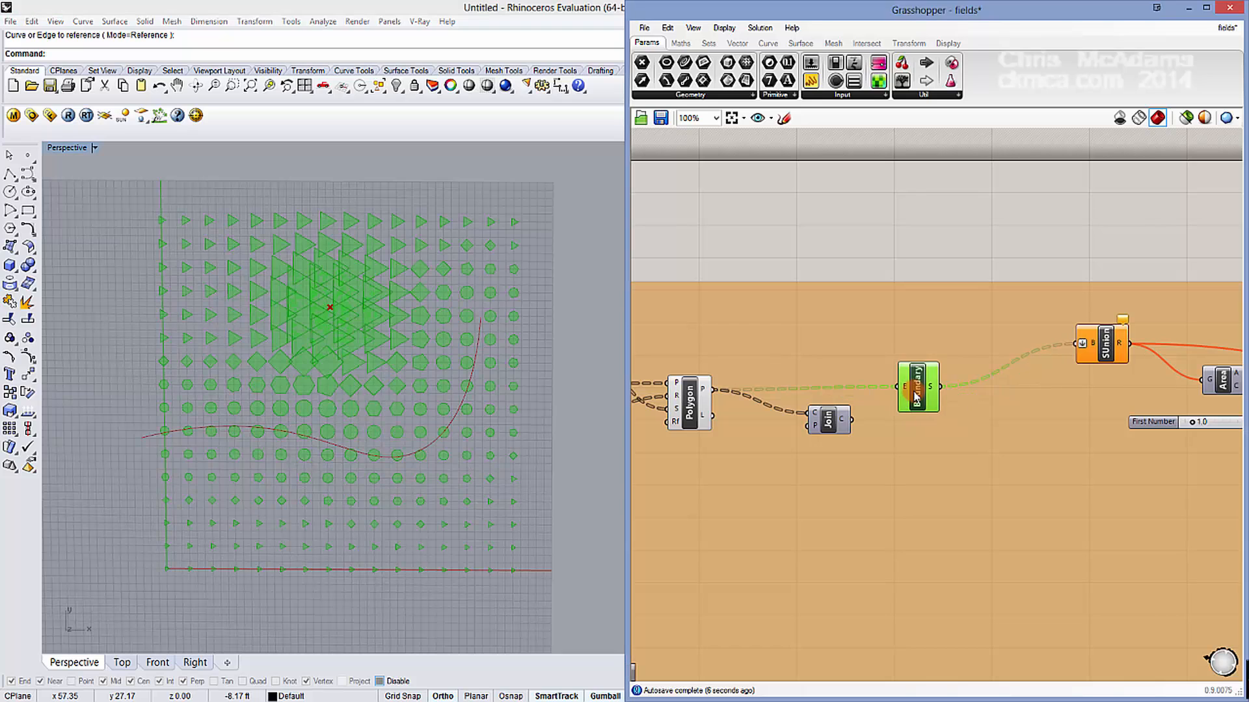
Step: Widen the canvas gap between the Boundary and SUnion components
right_drag(1063, 279, 973, 235)
scroll(969, 241, down, 4)
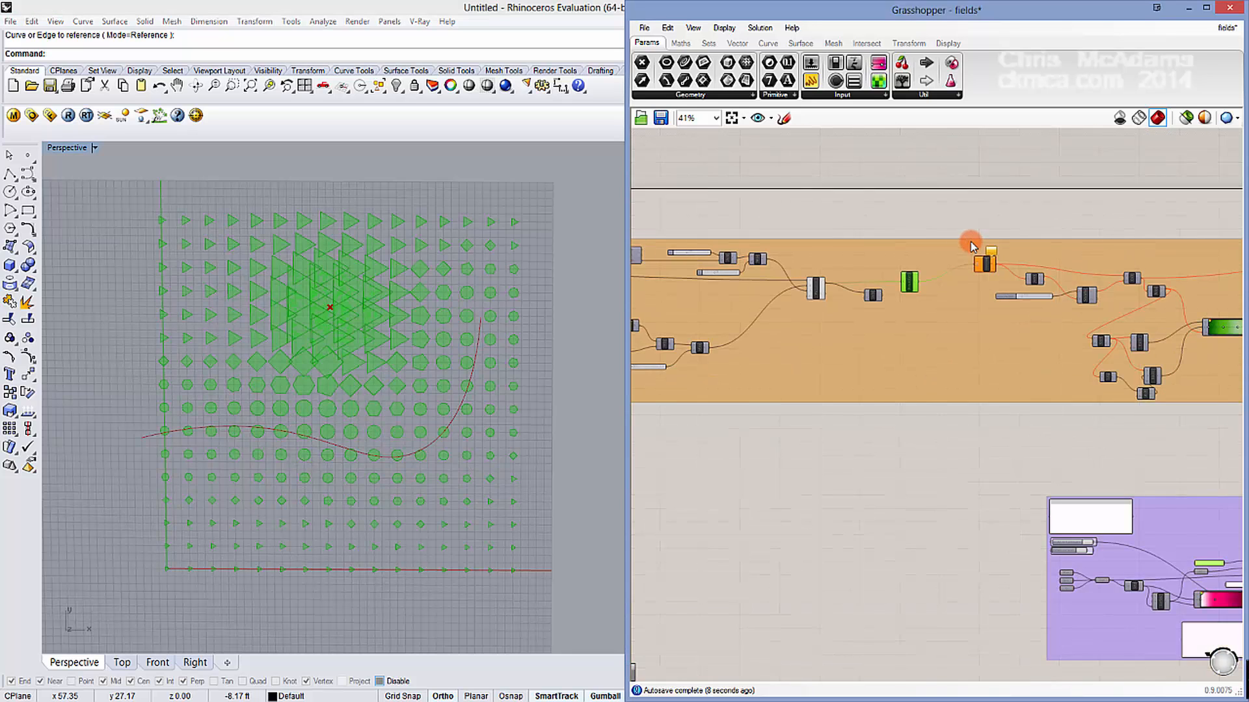
alt+drag(951, 226, 976, 246)
Step: Turn off the preview of all components in the orange and purple groups
right_drag(1019, 250, 855, 230)
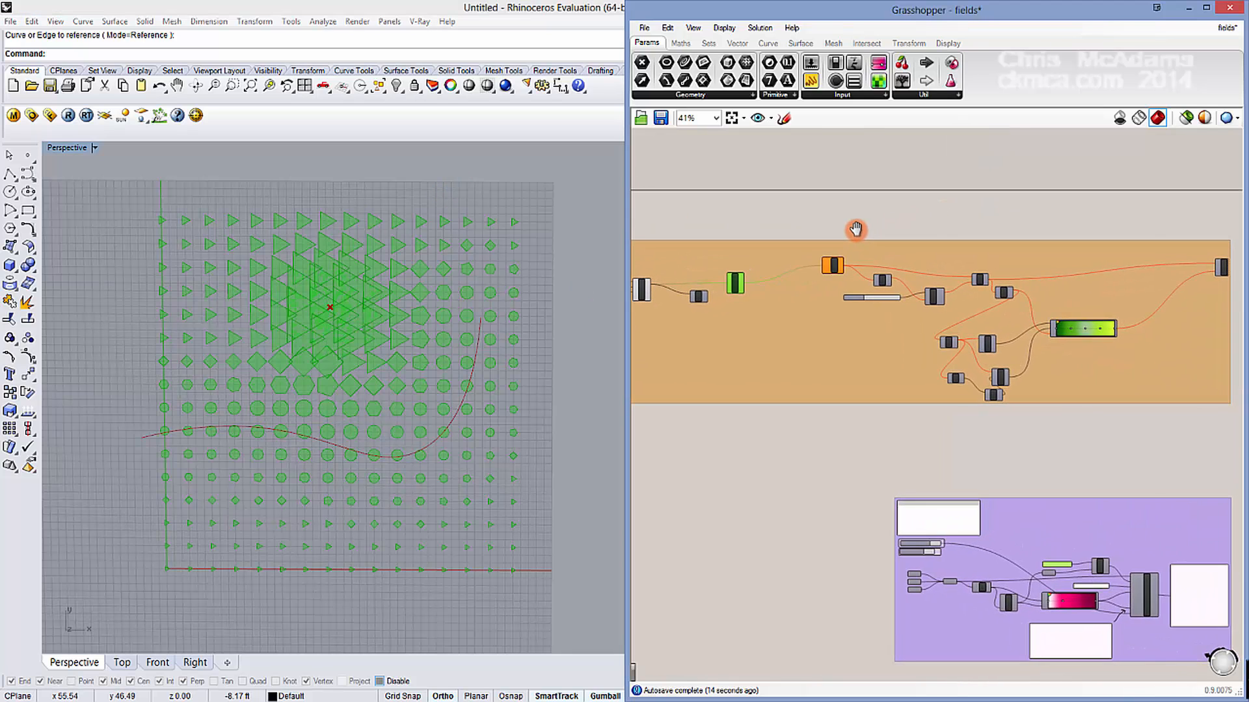
scroll(855, 230, down, 3)
right_drag(1036, 262, 968, 270)
click(528, 210)
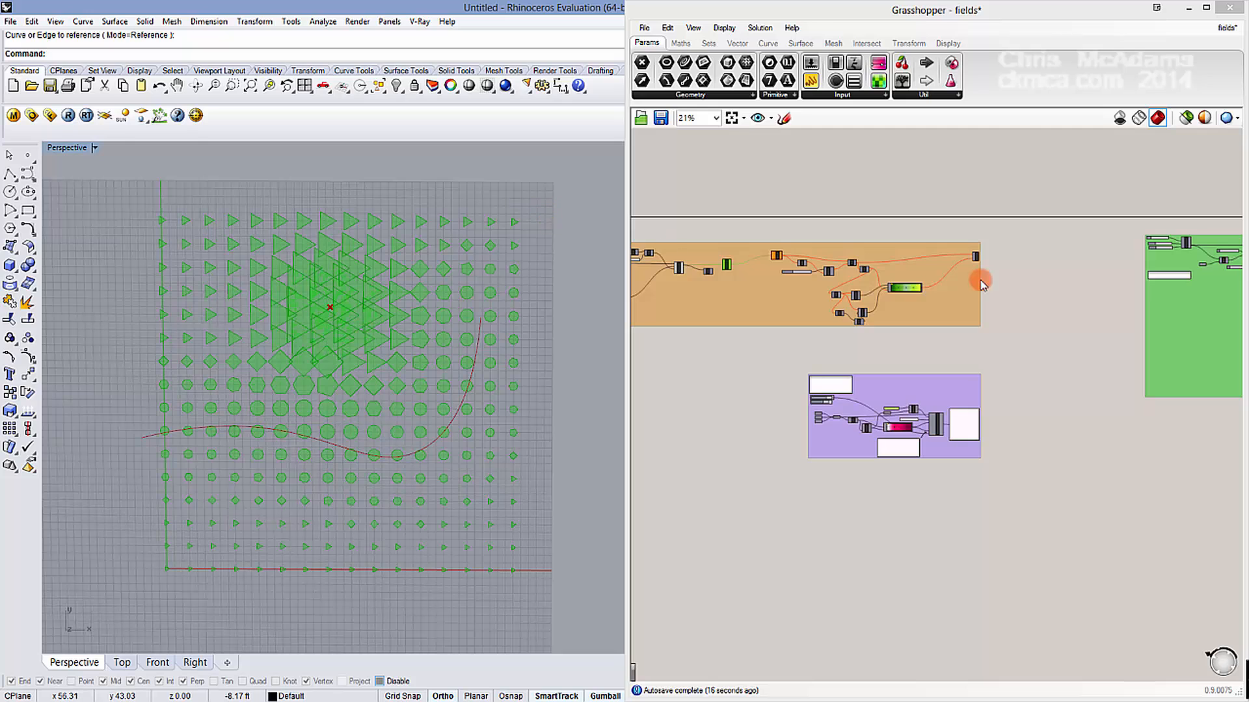
right_drag(1070, 259, 929, 309)
scroll(892, 320, down, 3)
drag(920, 462, 809, 397)
right_drag(880, 477, 947, 498)
drag(947, 498, 660, 279)
right_click(764, 253)
click(811, 281)
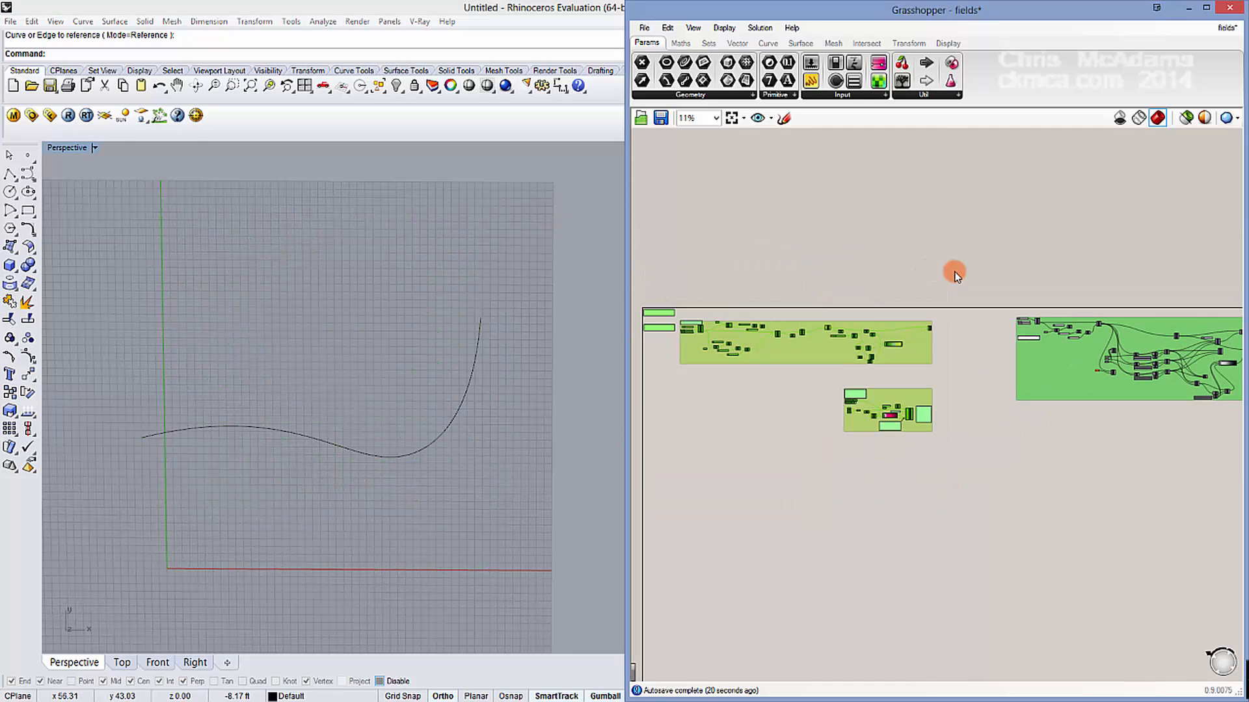
Step: Find the green group's HexGrid component in the library by searching for grid and hex and browsing the Vector grid types
scroll(886, 312, up, 10)
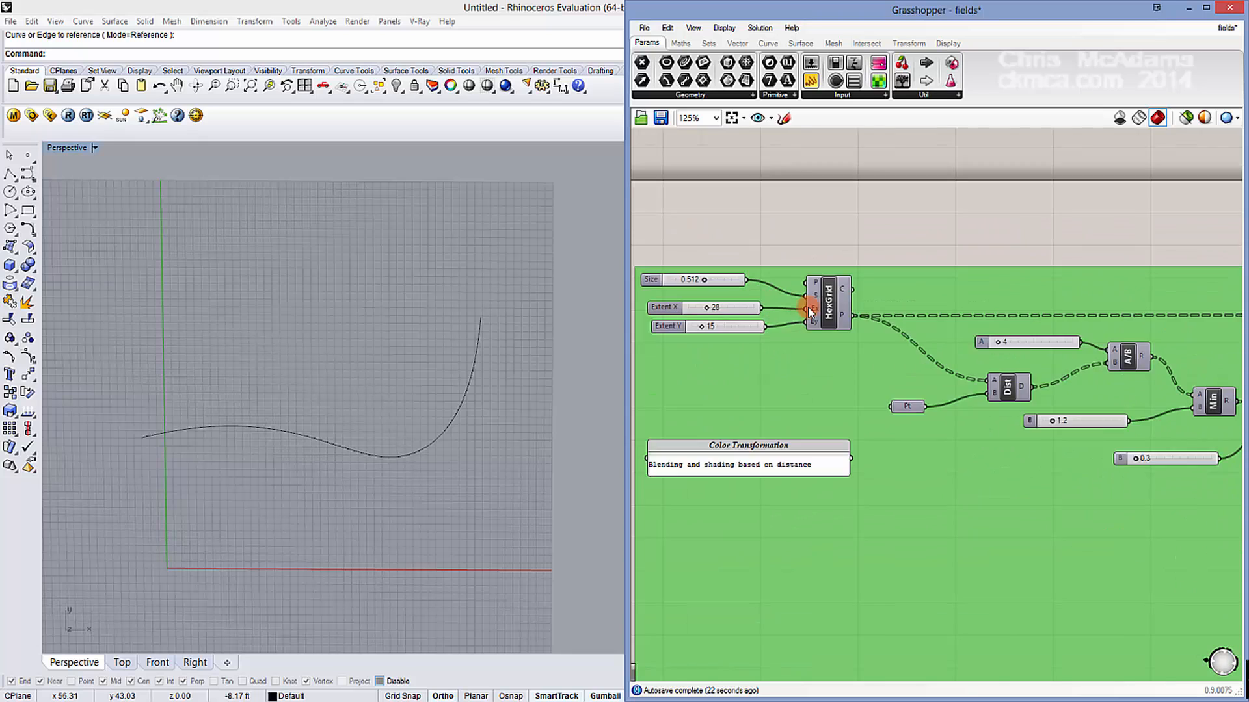
click(847, 301)
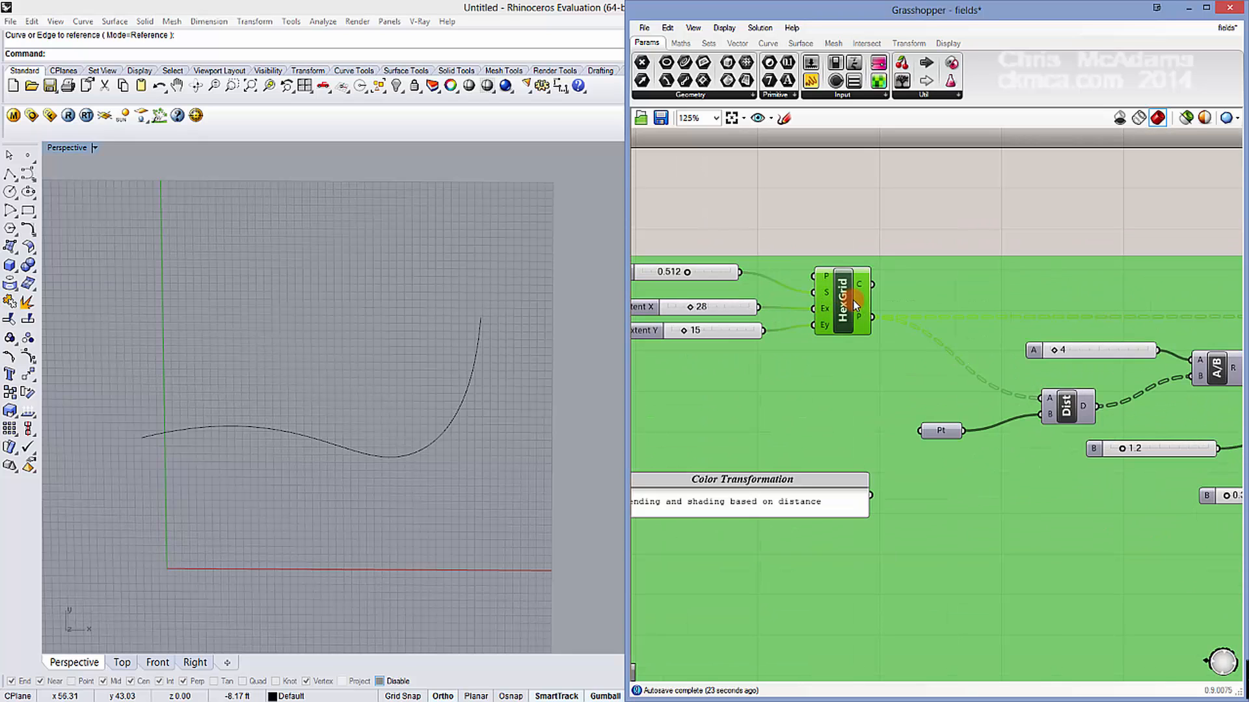
double_click(853, 214)
text(grid)
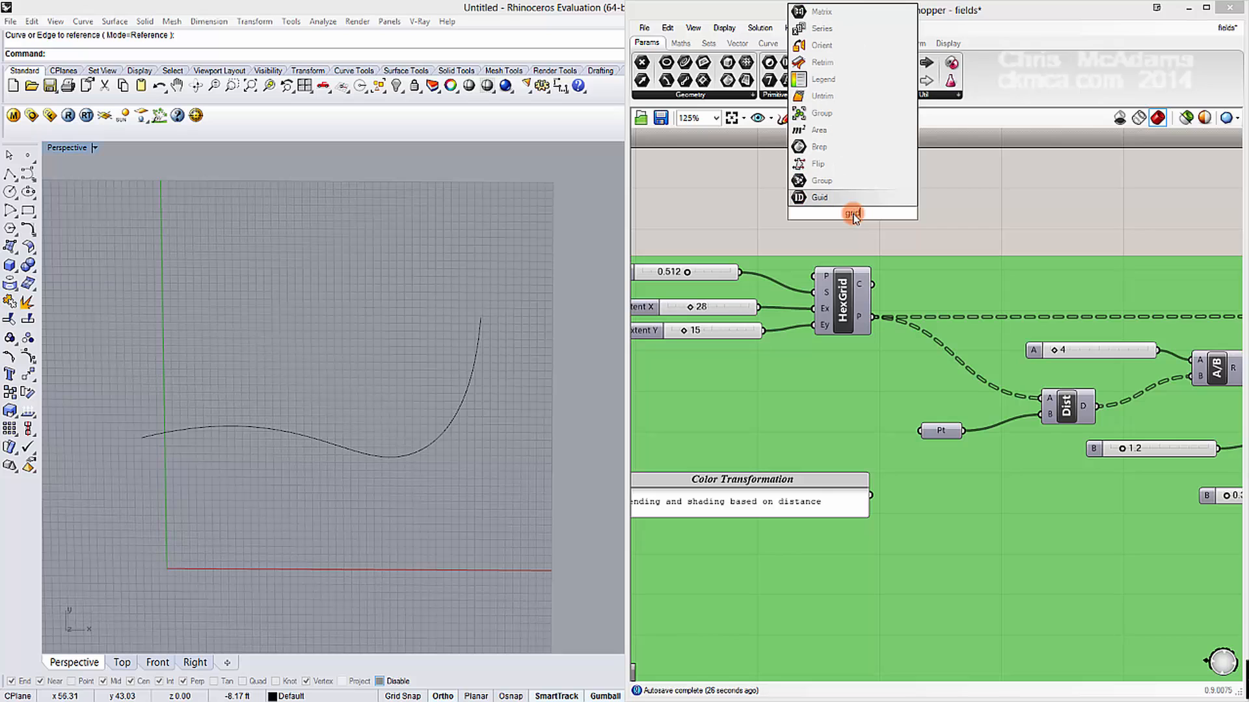
key(BackSpace)
key(BackSpace)
key(BackSpace)
key(BackSpace)
text(hex)
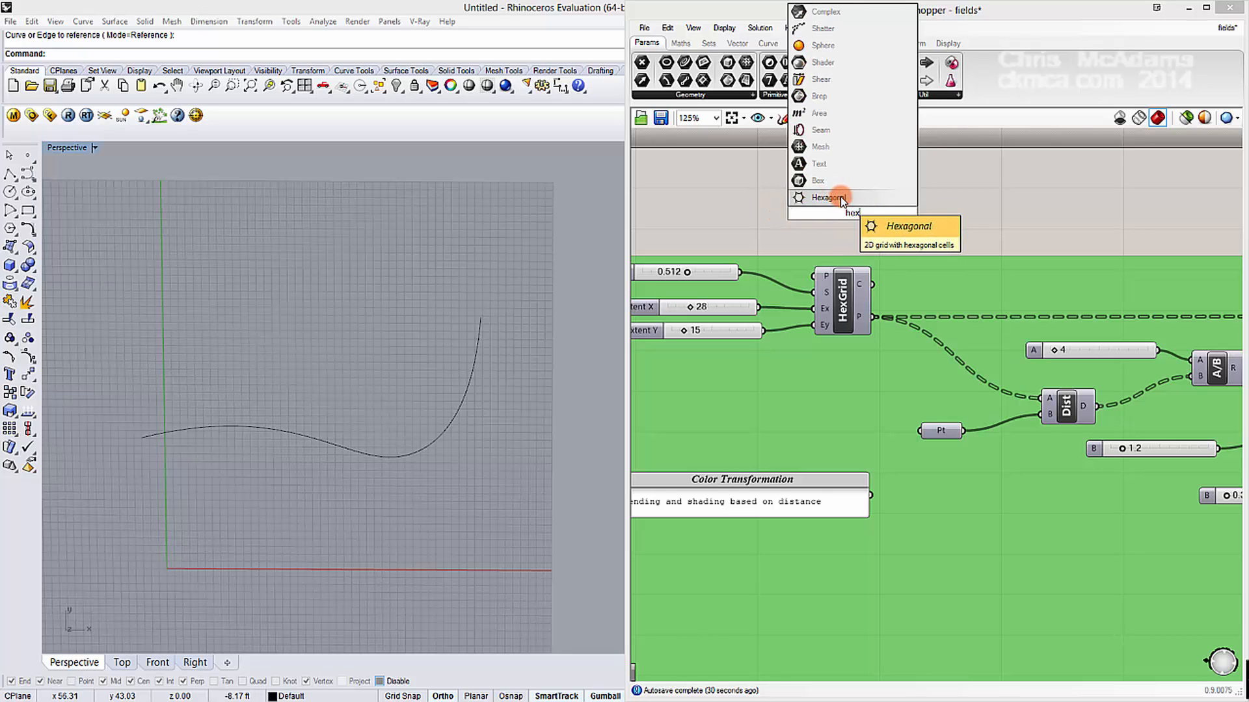
click(747, 43)
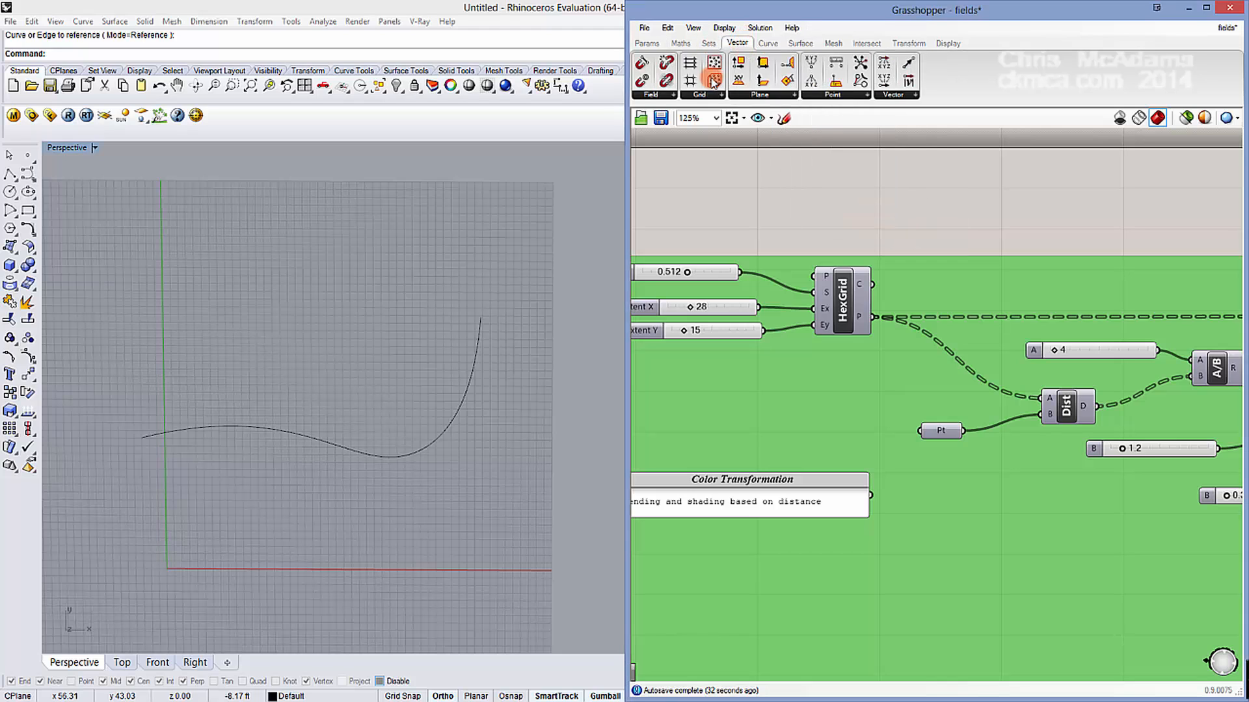
click(701, 95)
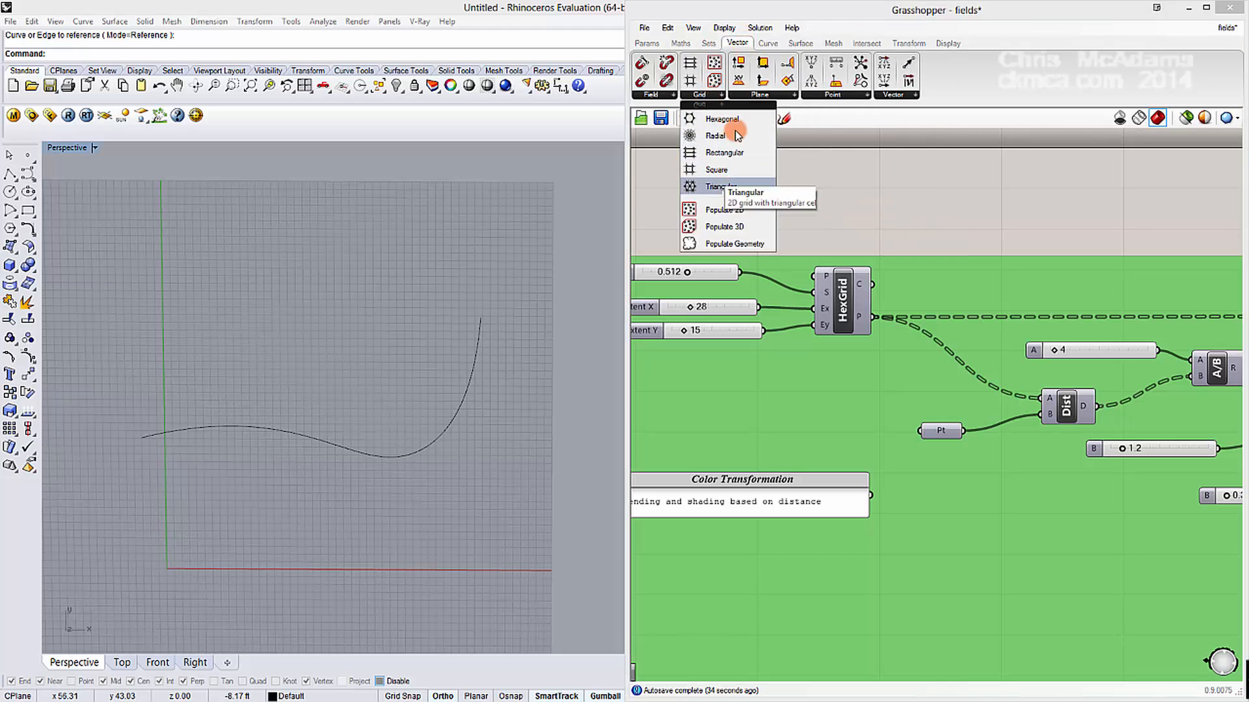
Step: Turn on the preview of the HexGrid component and review its Size, Extent X and Extent Y sliders
click(842, 290)
right_click(854, 297)
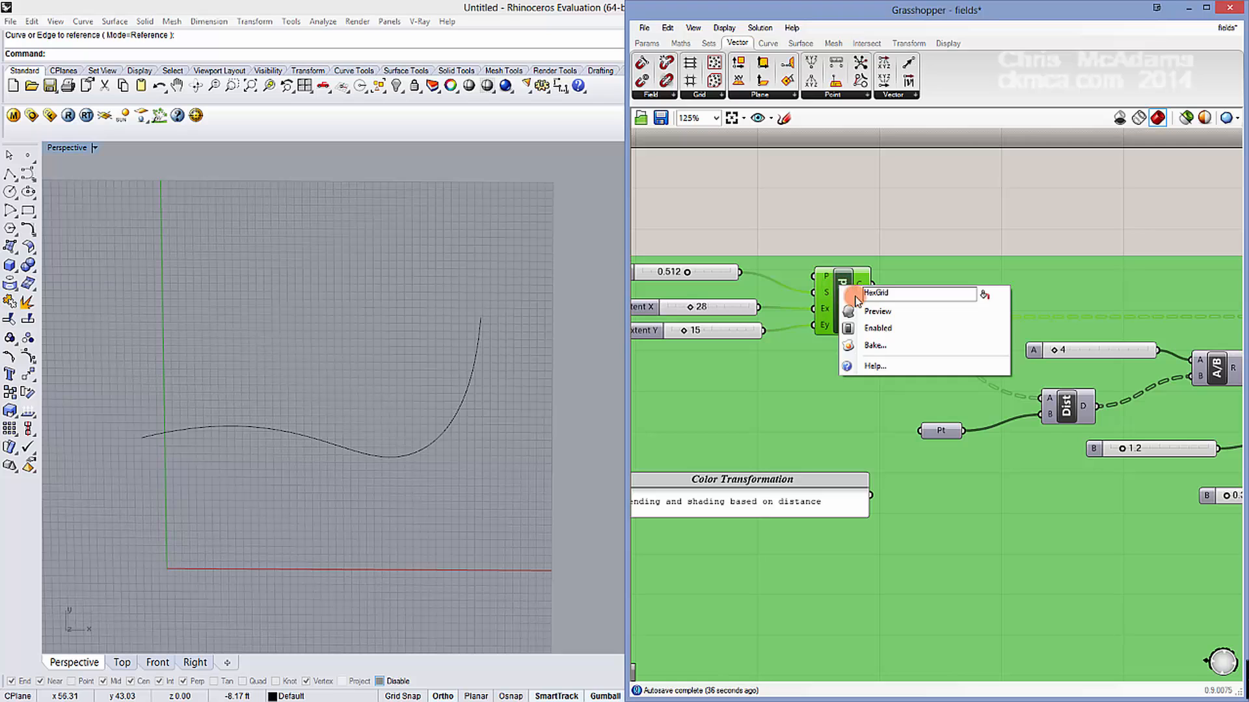
click(862, 311)
right_drag(809, 243, 861, 240)
drag(767, 272, 769, 276)
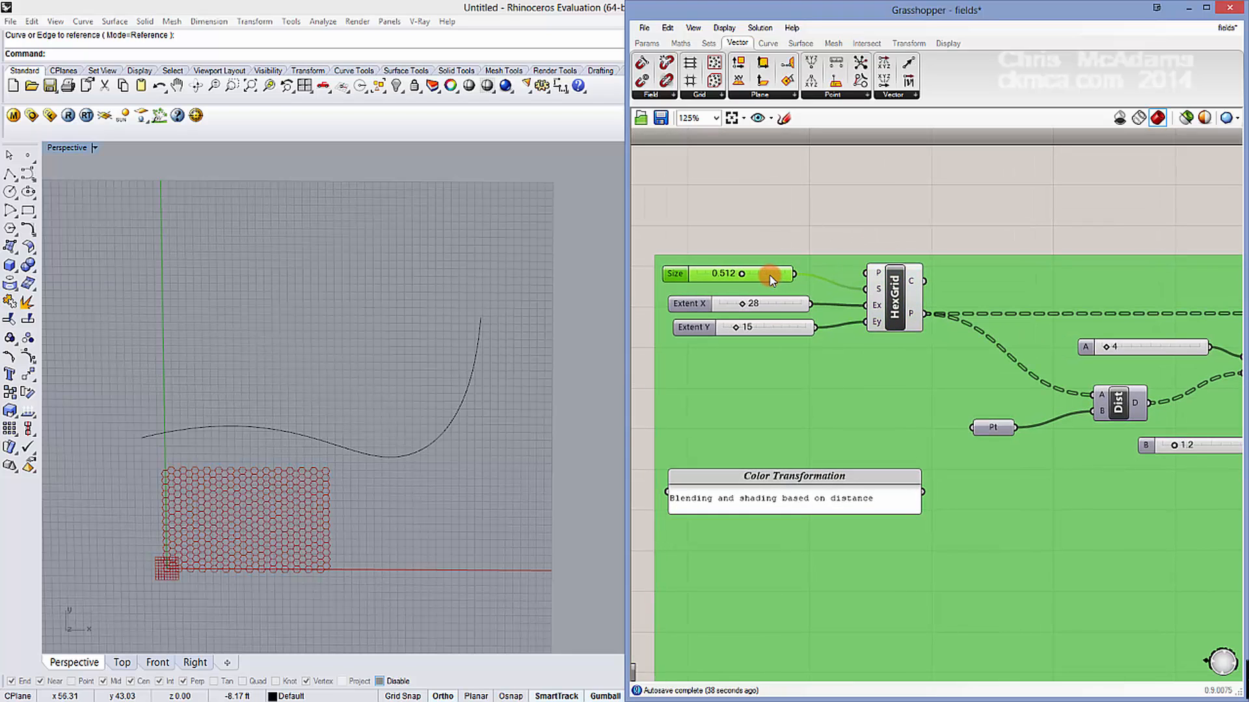
click(771, 306)
click(770, 332)
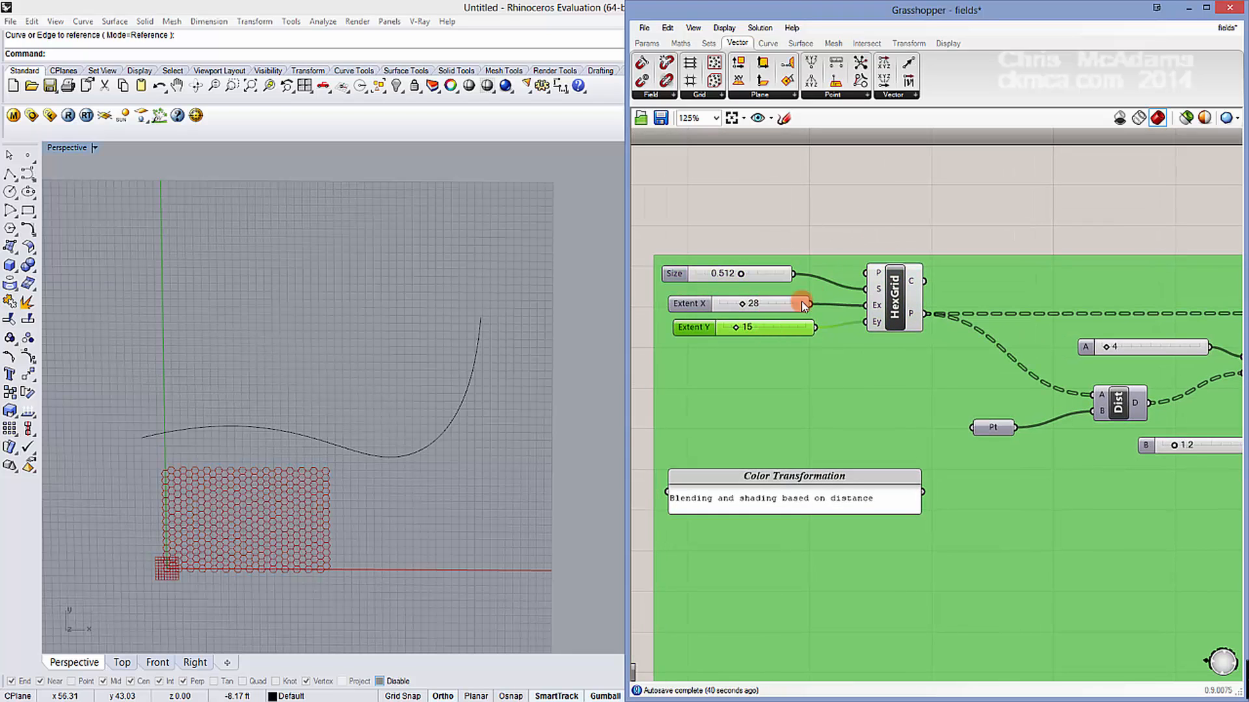
click(878, 216)
Step: Turn on the preview of the green group's Pt parameter and inspect the attractor point on the hexagonal grid
right_drag(937, 226, 630, 215)
right_drag(684, 383, 741, 379)
right_click(712, 407)
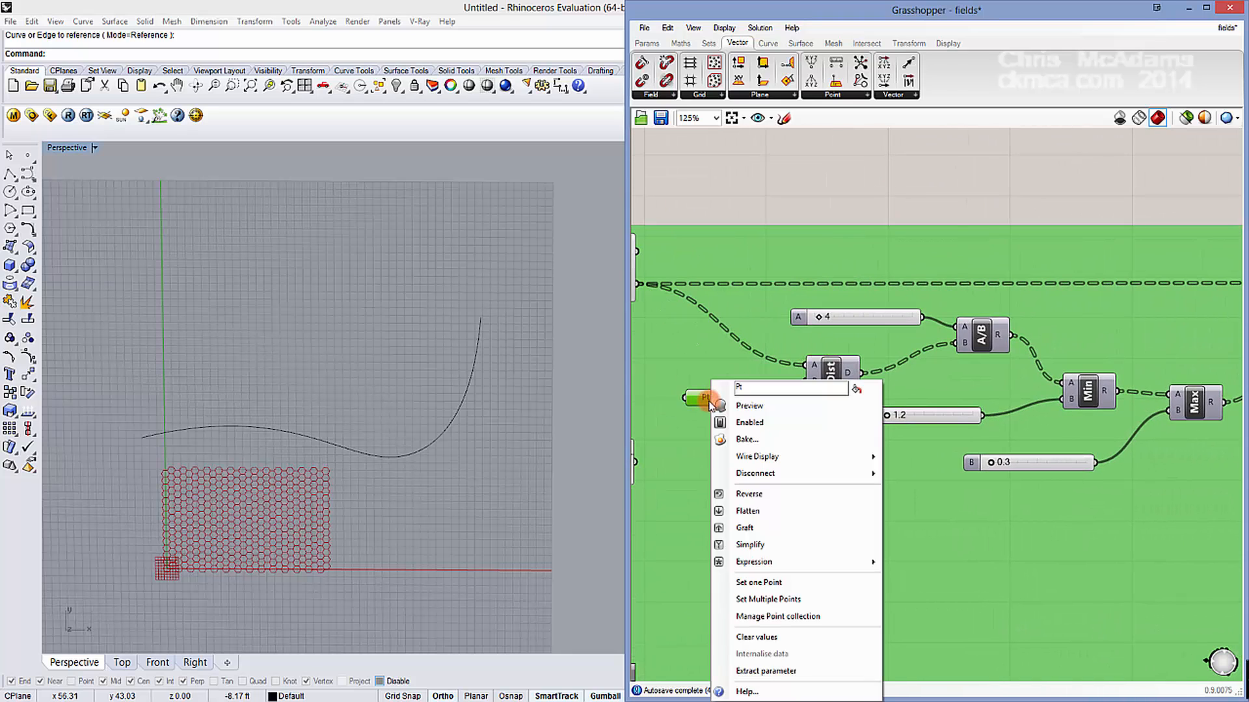
click(717, 405)
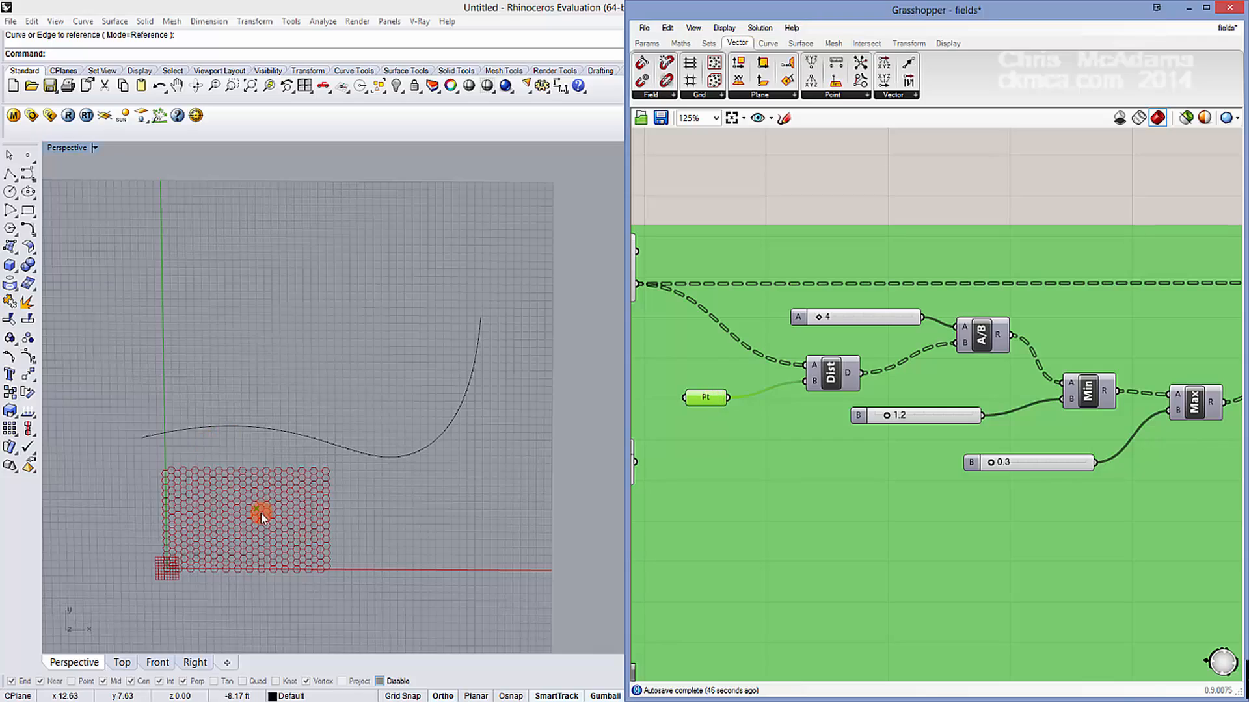
right_drag(271, 498, 389, 358)
scroll(249, 510, up, 9)
scroll(373, 359, up, 4)
scroll(371, 350, down, 2)
Step: Review the radius chain from Dist through A/B, Min and Max, including the 4, 1.2 and 0.3 sliders, up to the Circle component
click(840, 373)
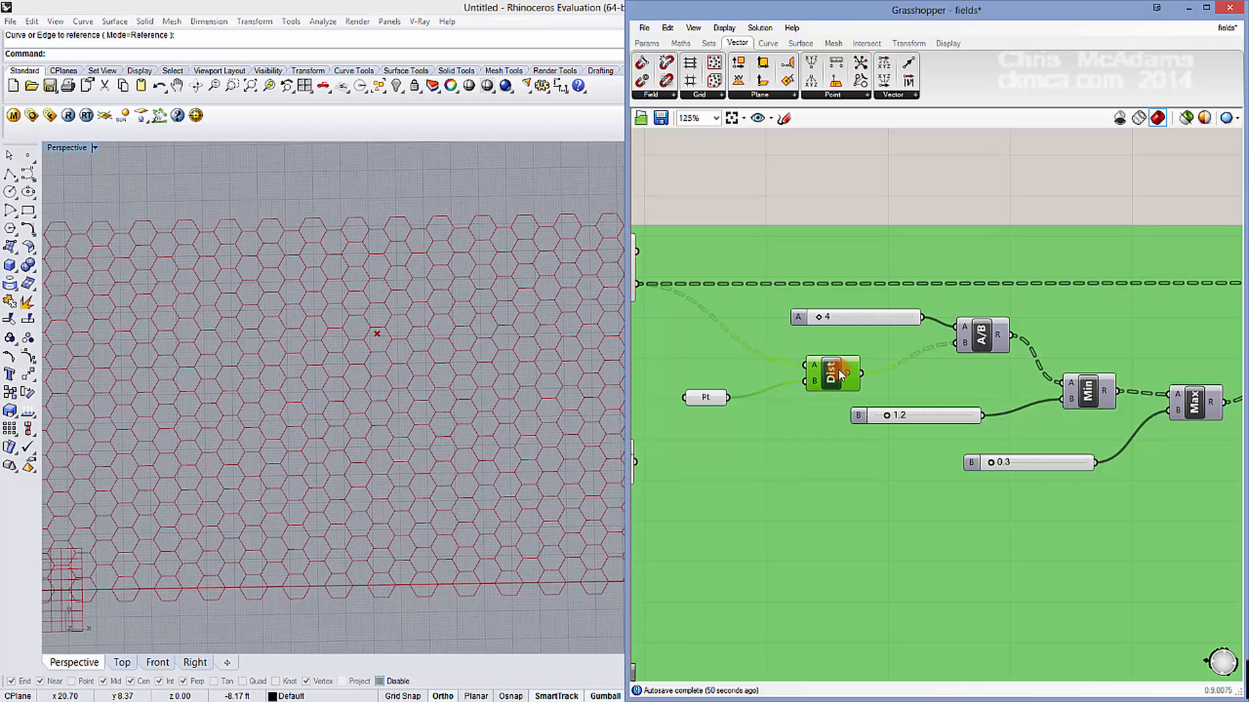
right_drag(848, 375, 930, 374)
mouse_move(712, 286)
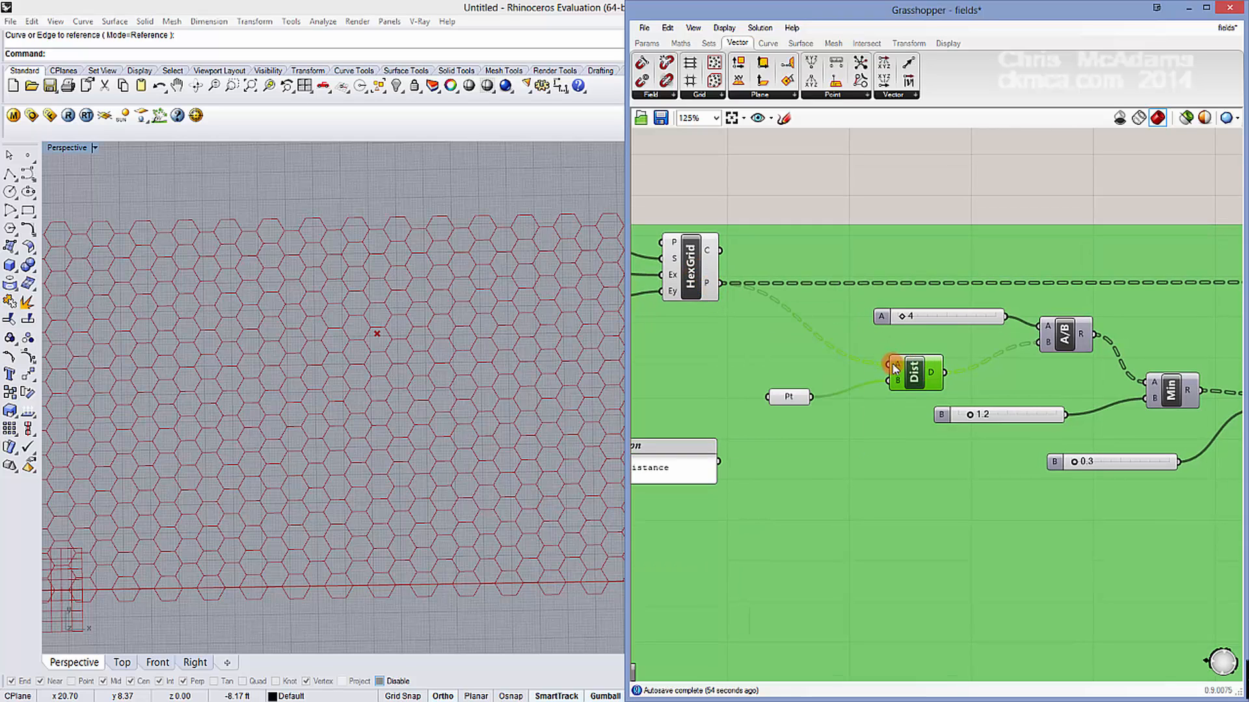
right_drag(989, 357, 837, 342)
drag(828, 340, 833, 341)
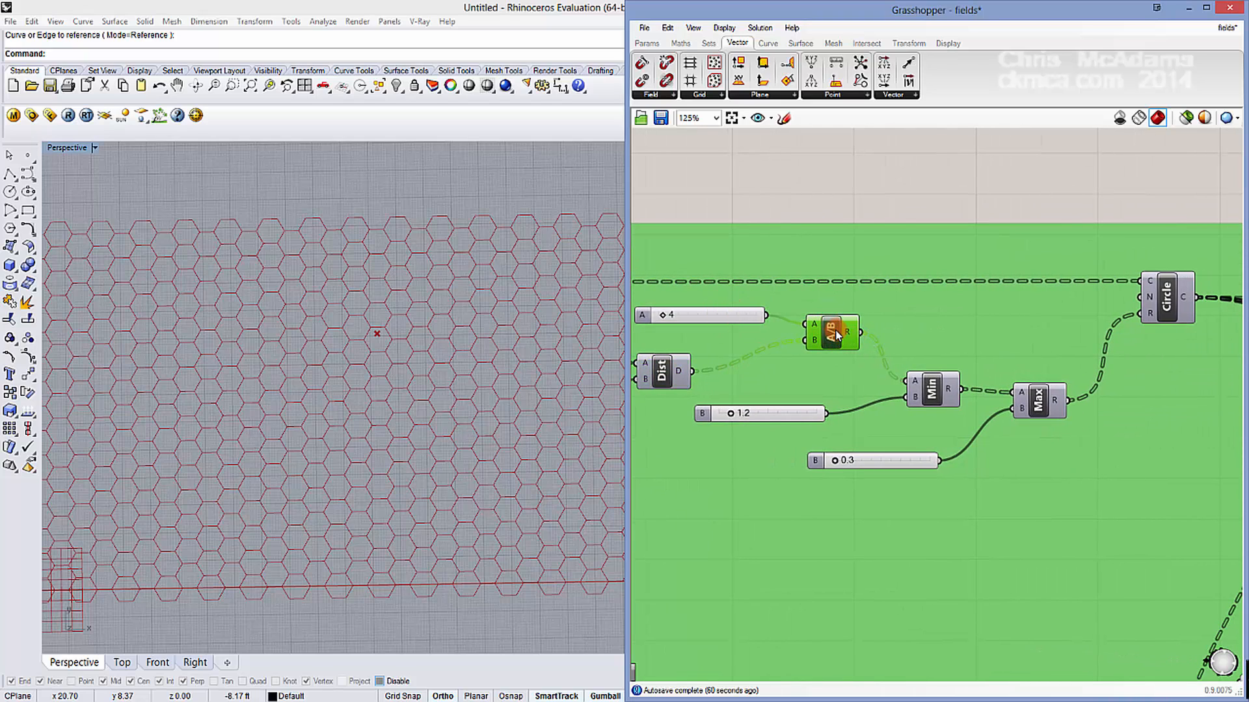
click(924, 377)
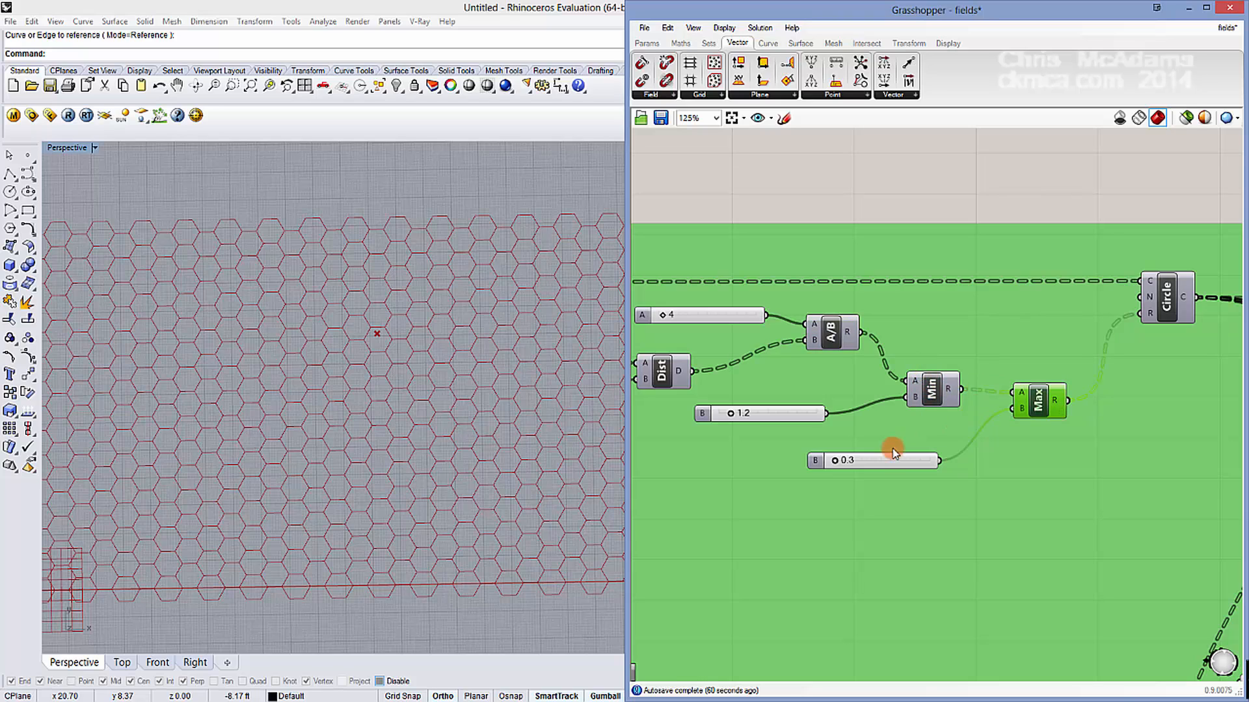
drag(870, 459, 872, 466)
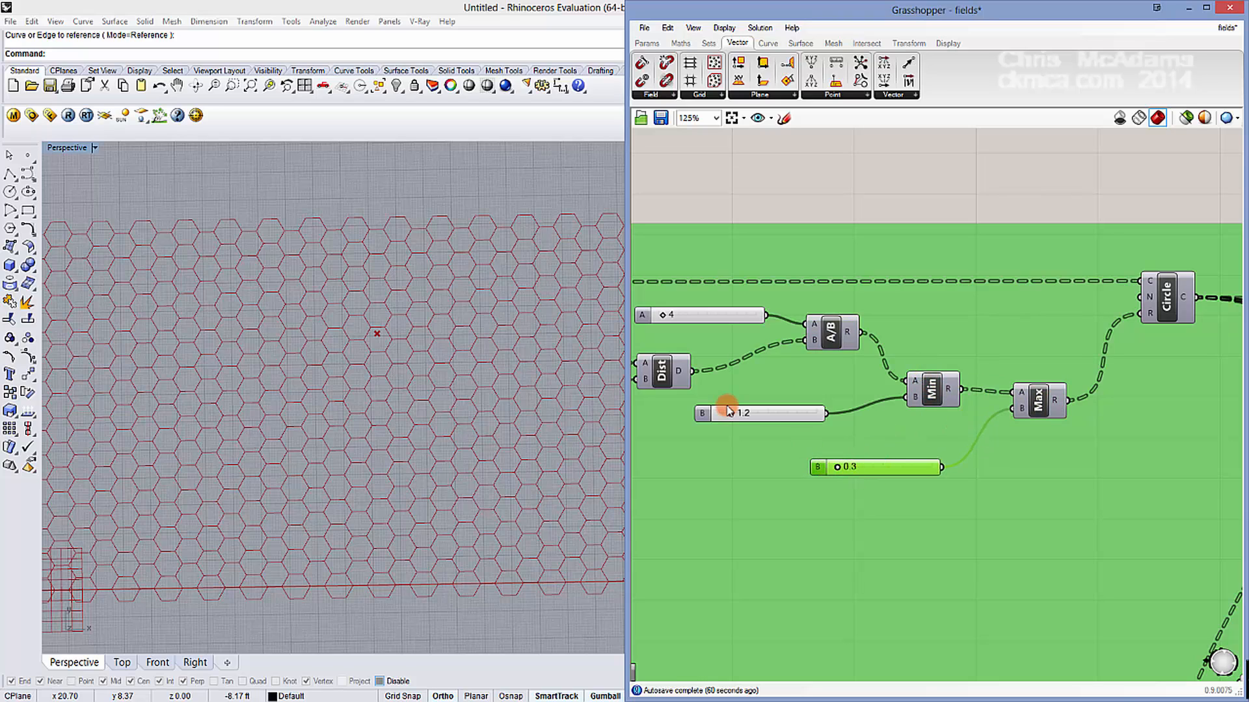
right_drag(945, 400, 806, 403)
right_drag(977, 419, 884, 385)
Step: Turn on the preview of the Circle component driven by the Max output
click(953, 287)
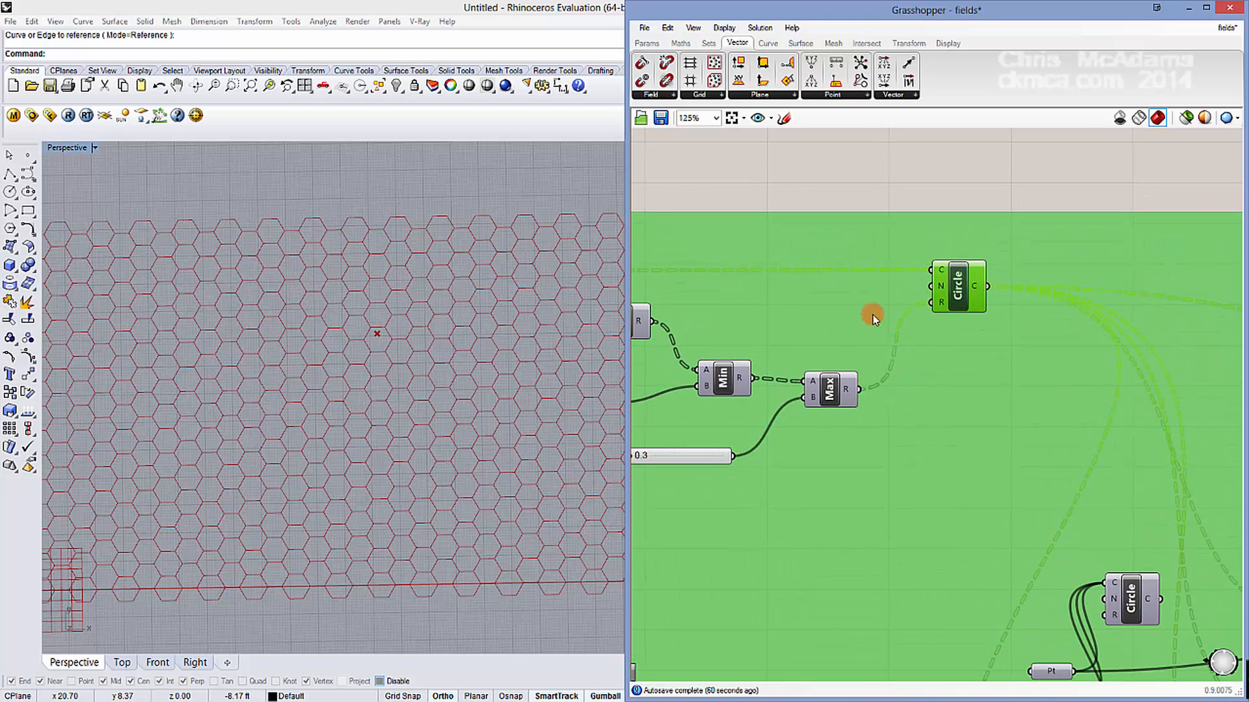
right_click(955, 286)
click(984, 308)
right_drag(412, 340, 408, 345)
Step: Turn off the preview of the A/B, Min and Max components and their sliders together
right_drag(791, 337, 942, 318)
drag(1019, 174, 694, 514)
right_click(833, 134)
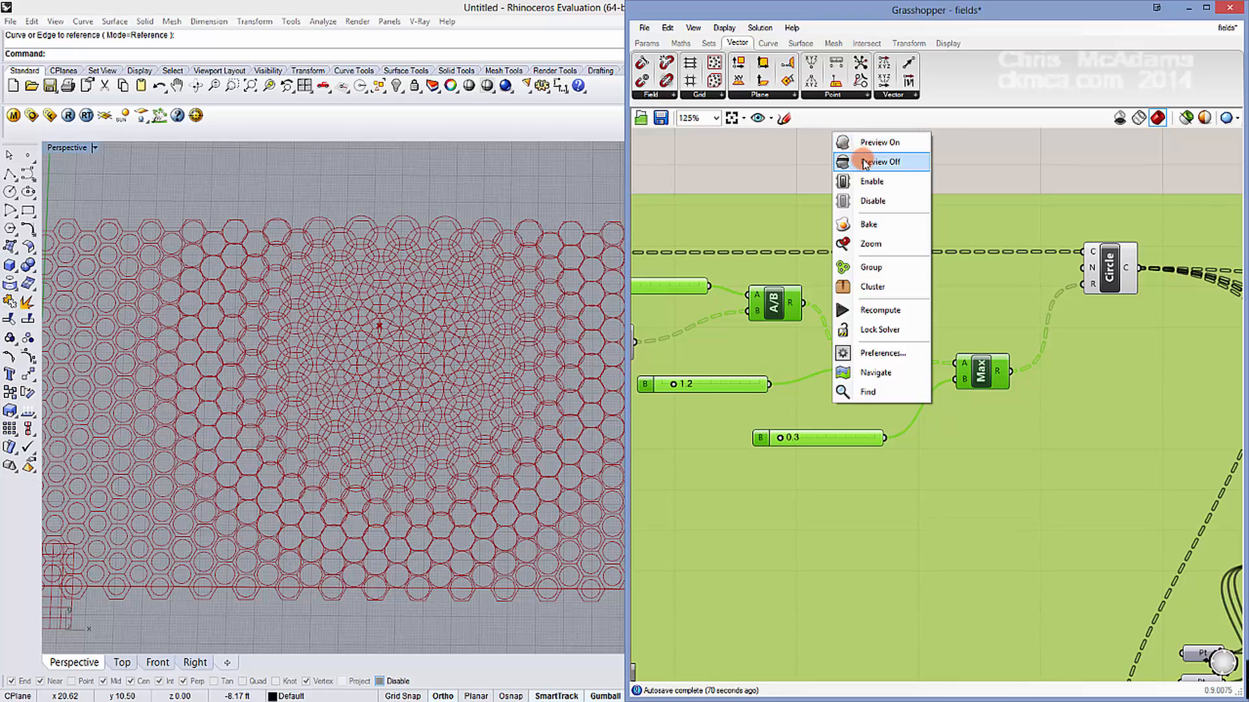
click(848, 162)
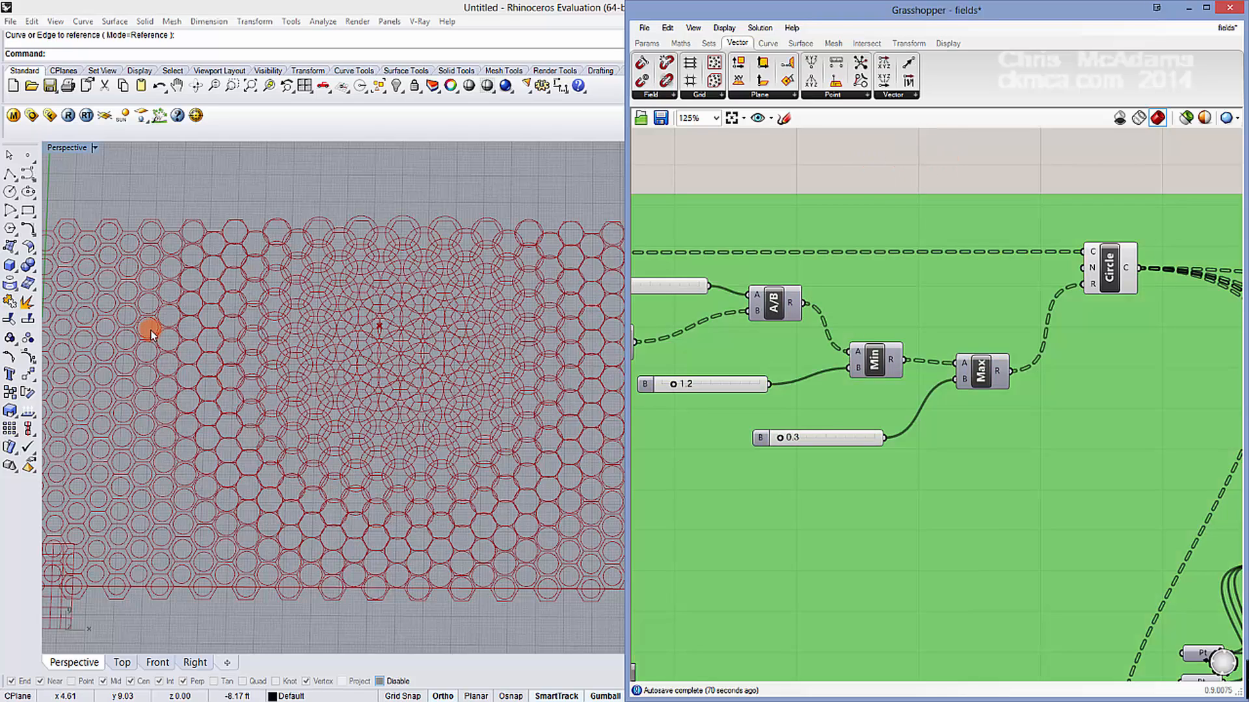
Step: Compare the circle sizes with the hexagonal grid cells, highlighting the Circle component's output
shift+right_drag(150, 331, 205, 329)
scroll(147, 286, up, 3)
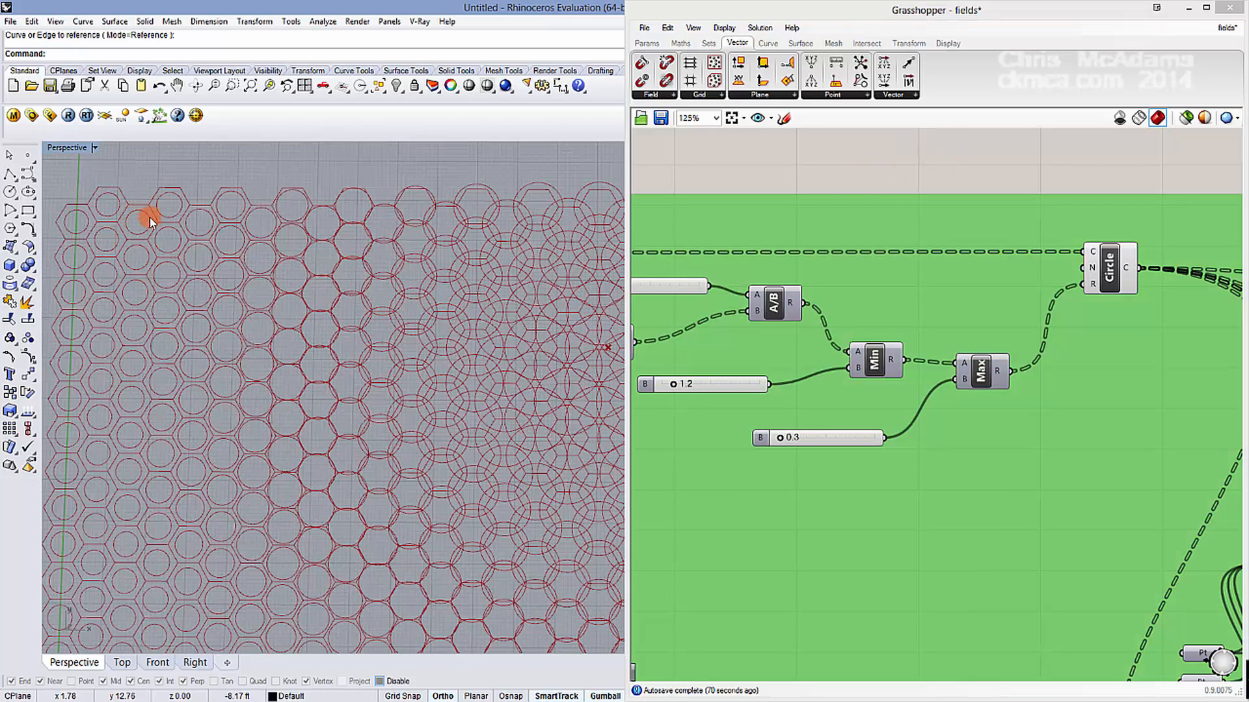
click(1090, 266)
Step: Turn off the preview of the HexGrid component
right_drag(911, 269, 1012, 281)
scroll(847, 318, down, 1)
right_drag(843, 329, 824, 309)
scroll(730, 292, up, 1)
scroll(841, 298, down, 1)
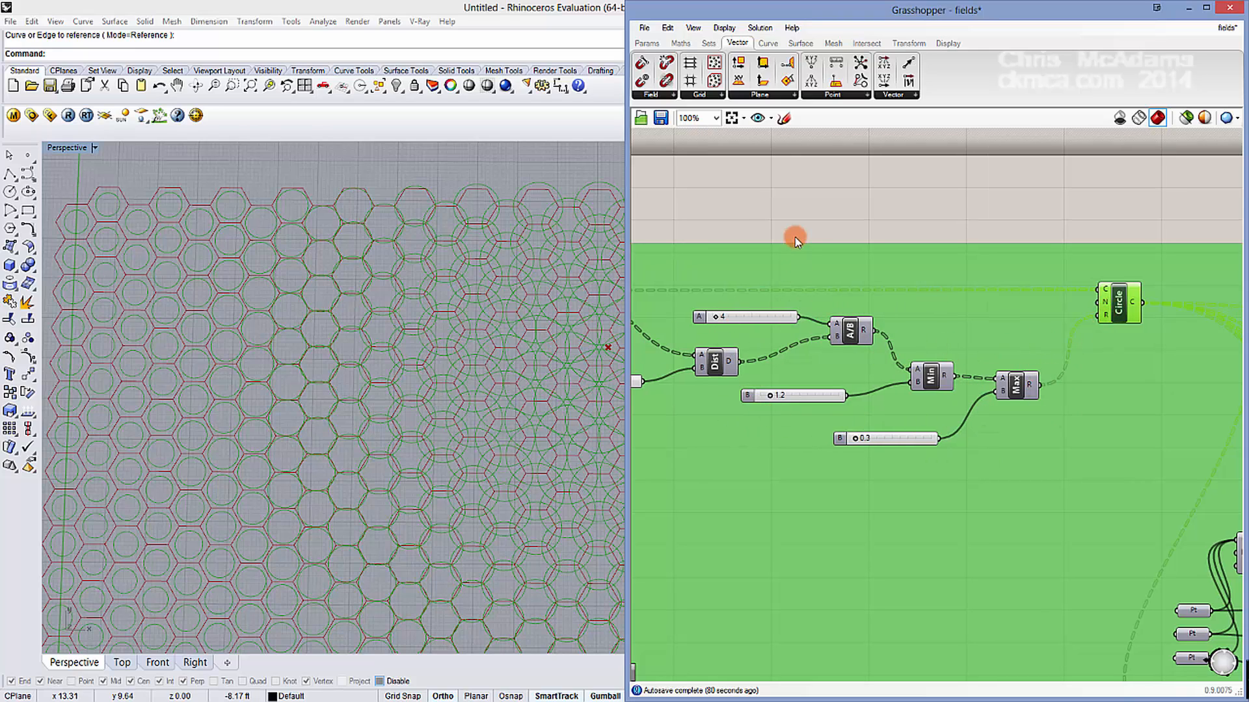
right_drag(816, 215, 1019, 228)
click(751, 286)
right_click(751, 289)
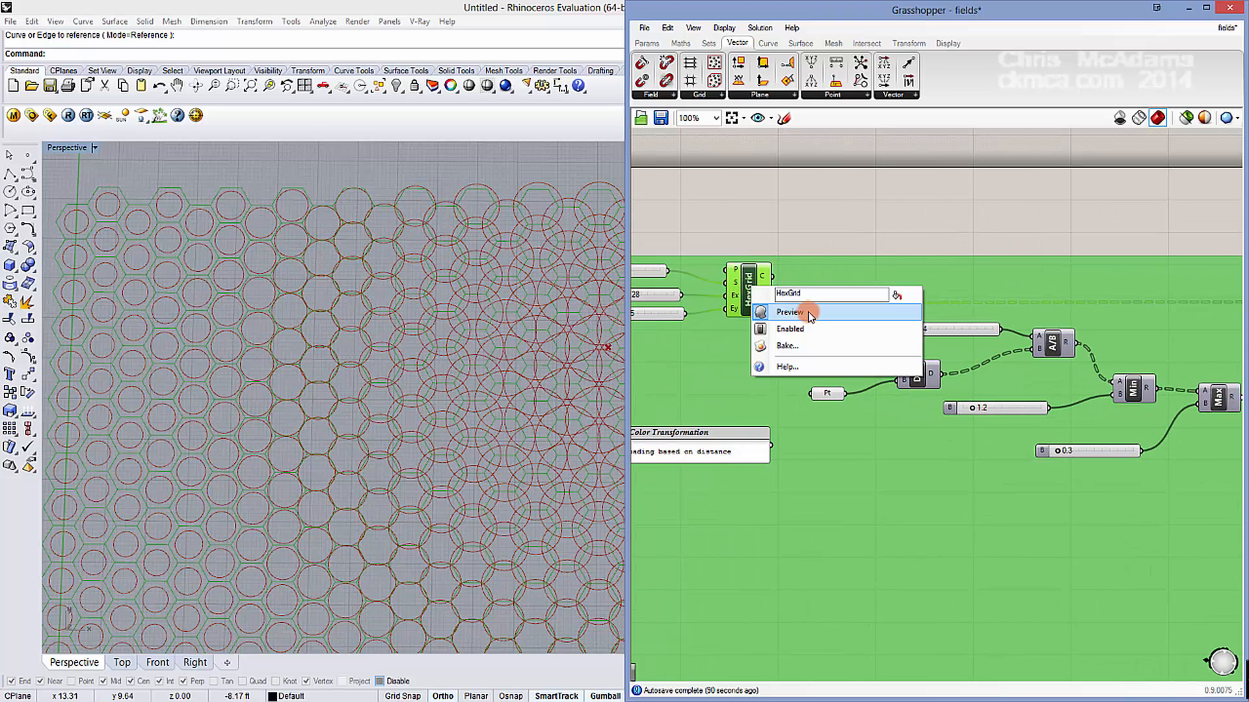
click(806, 315)
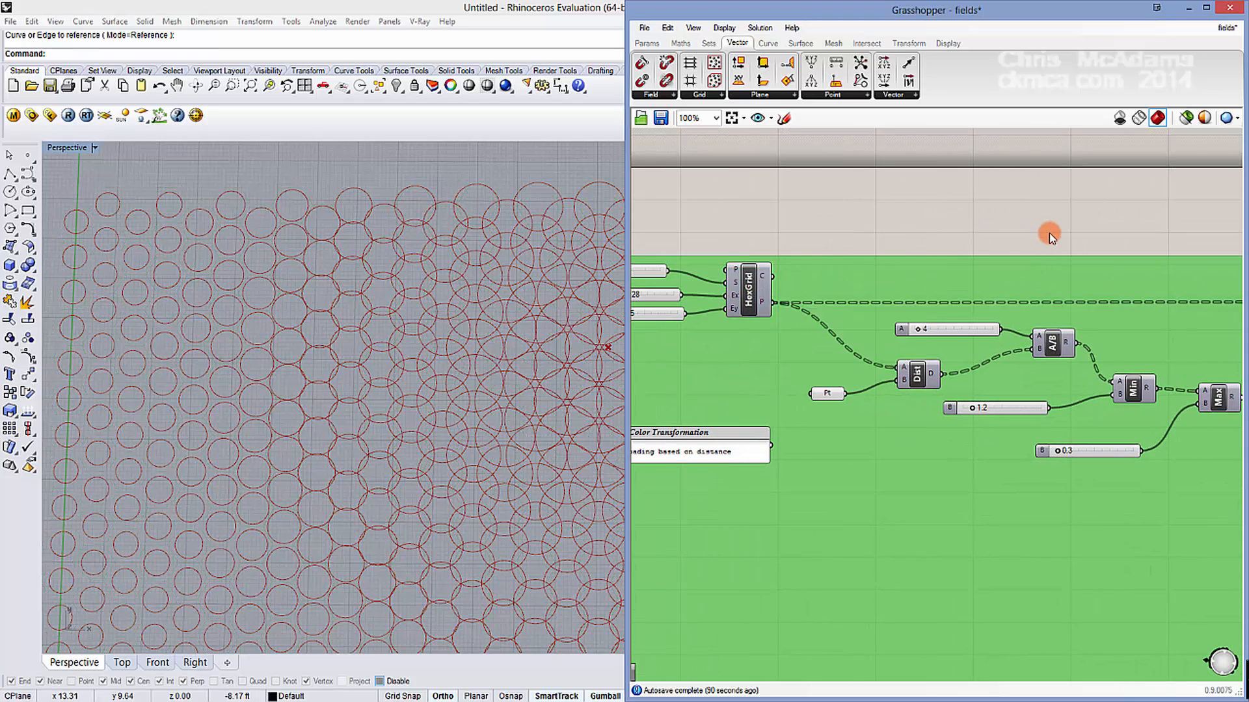
Step: Follow the Circle output to the three Pt parameters and their Dist, Bnd, Dom and ReMap components
scroll(908, 238, down, 3)
scroll(1011, 306, up, 3)
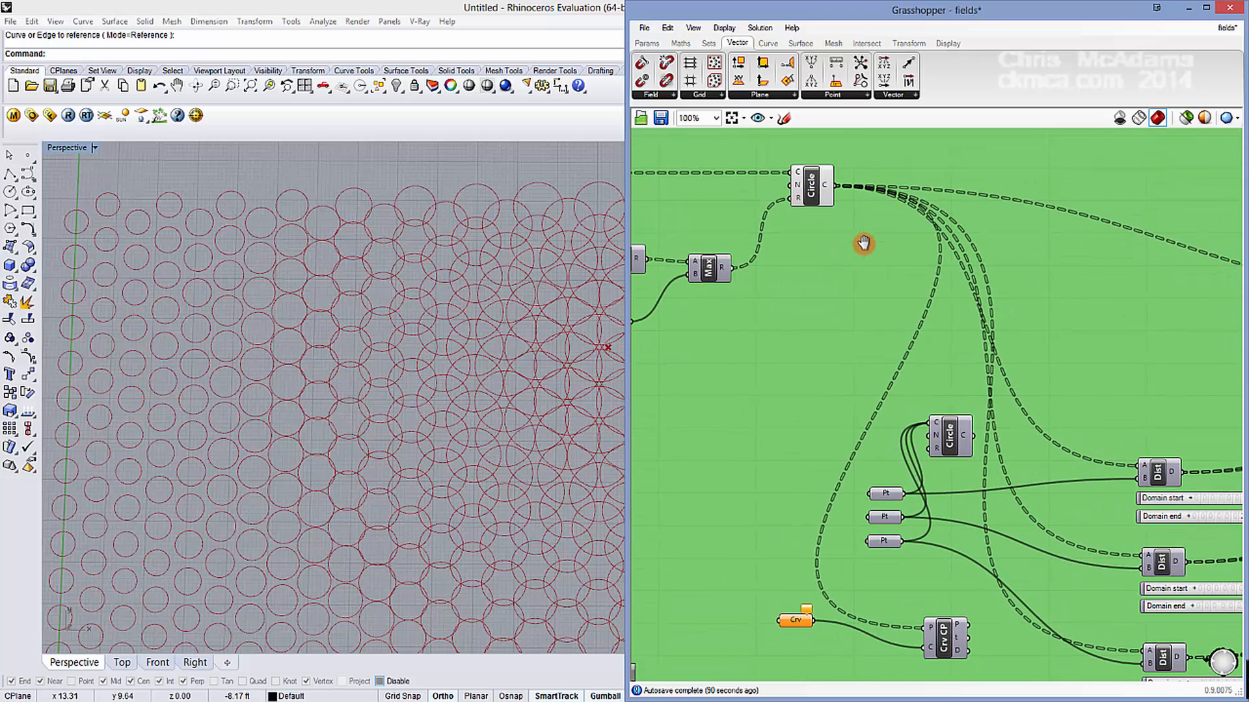
click(886, 496)
right_drag(991, 477, 783, 346)
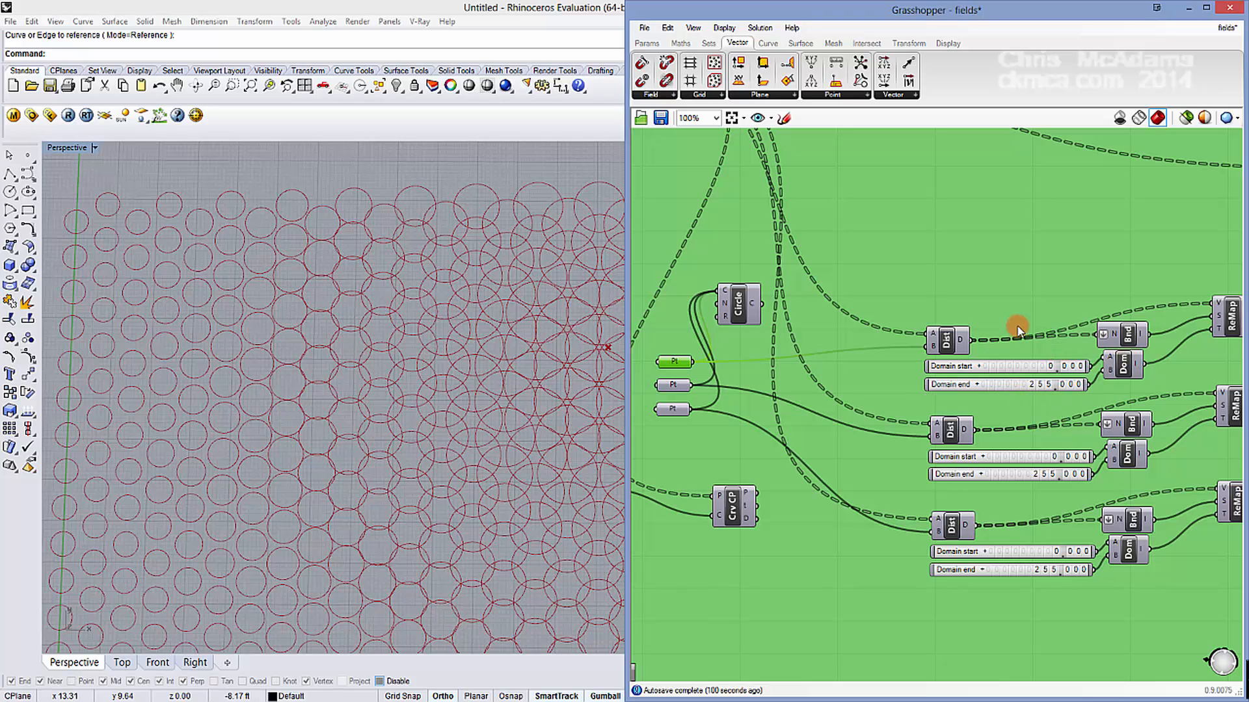
scroll(1033, 370, down, 1)
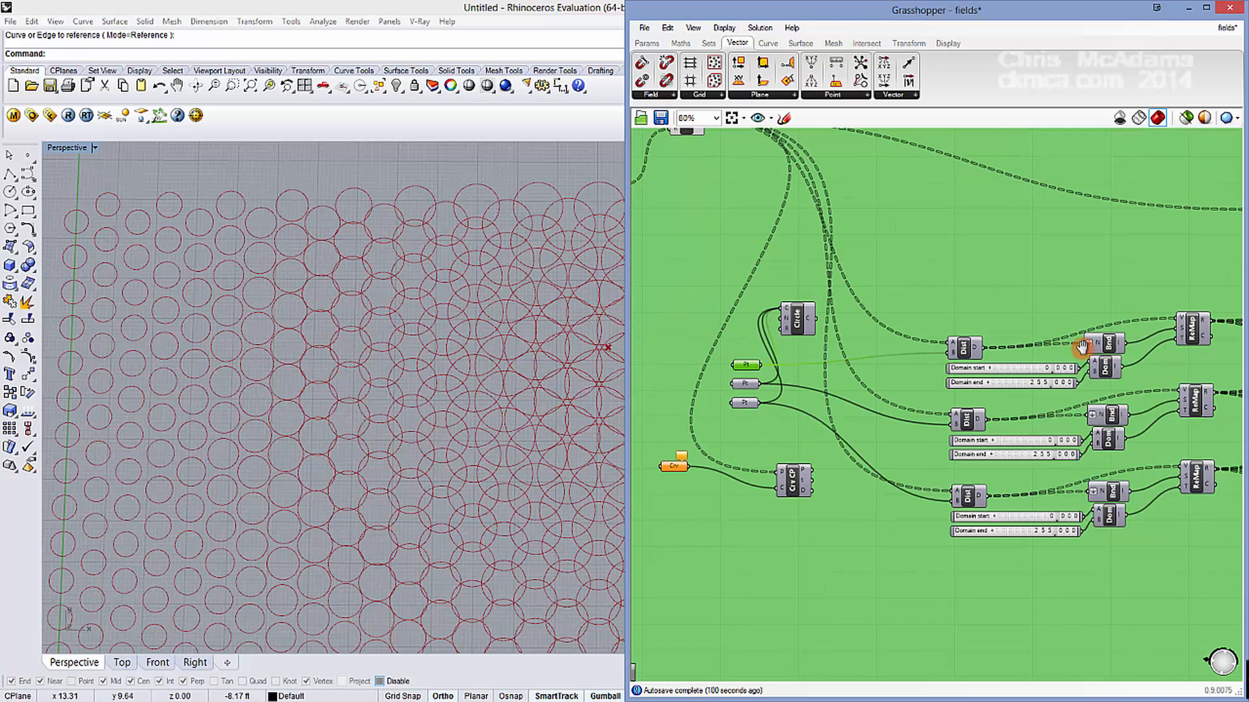
right_drag(1081, 350, 1148, 353)
Step: Turn on the preview of each of the three Pt parameters feeding the Dist components
shift+click(815, 406)
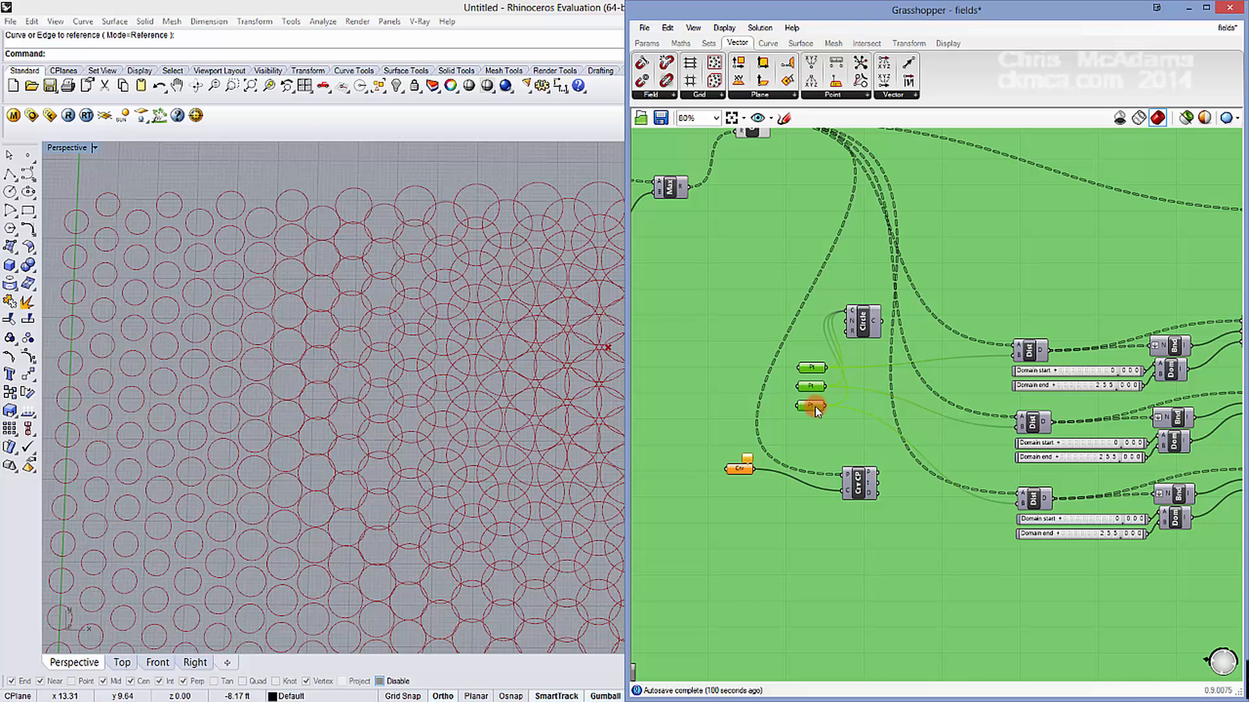
right_click(815, 406)
click(864, 407)
right_click(810, 385)
click(865, 406)
right_click(813, 369)
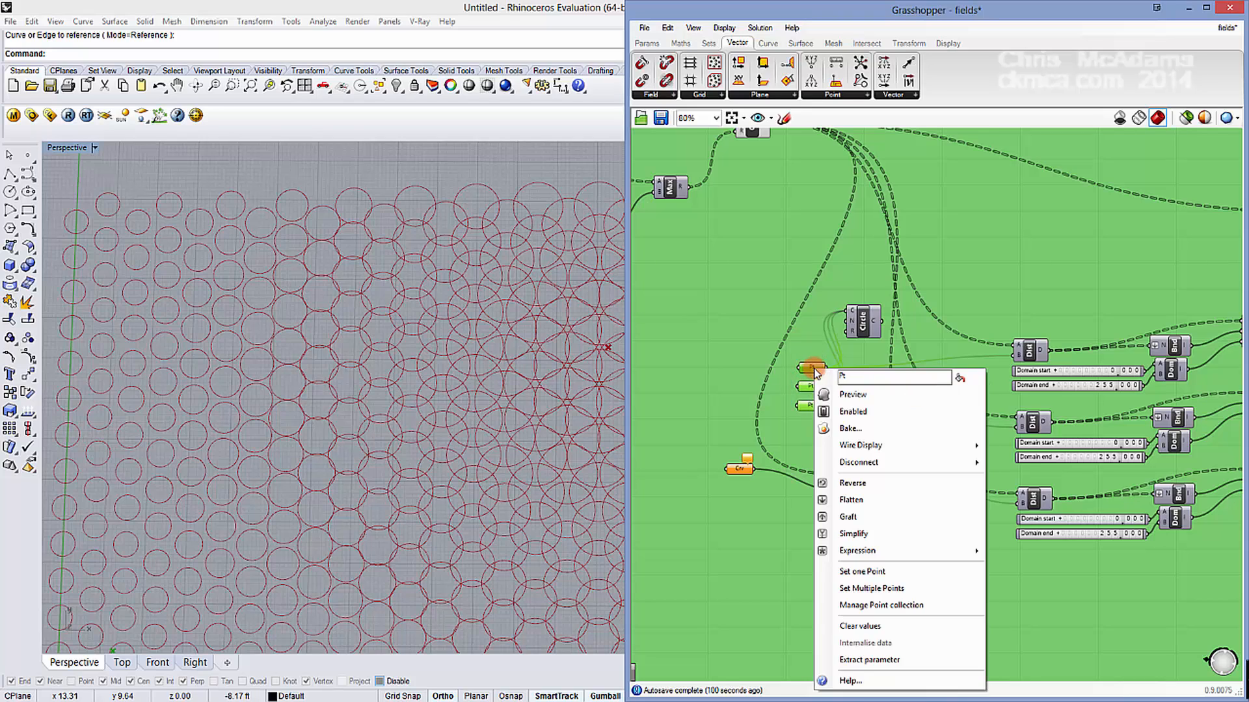
click(901, 396)
right_drag(840, 350, 868, 319)
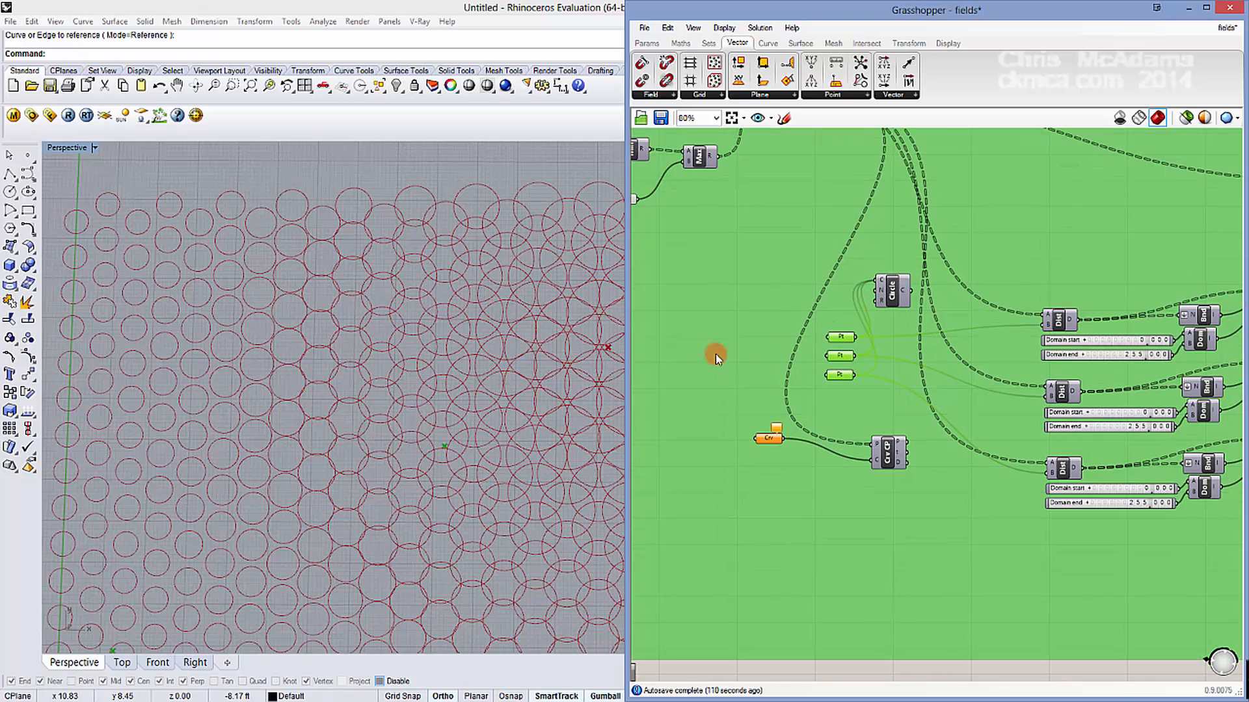
Step: Rename the three Pt parameters, in order from the first, as RED, GREEN and BLUE
right_click(842, 338)
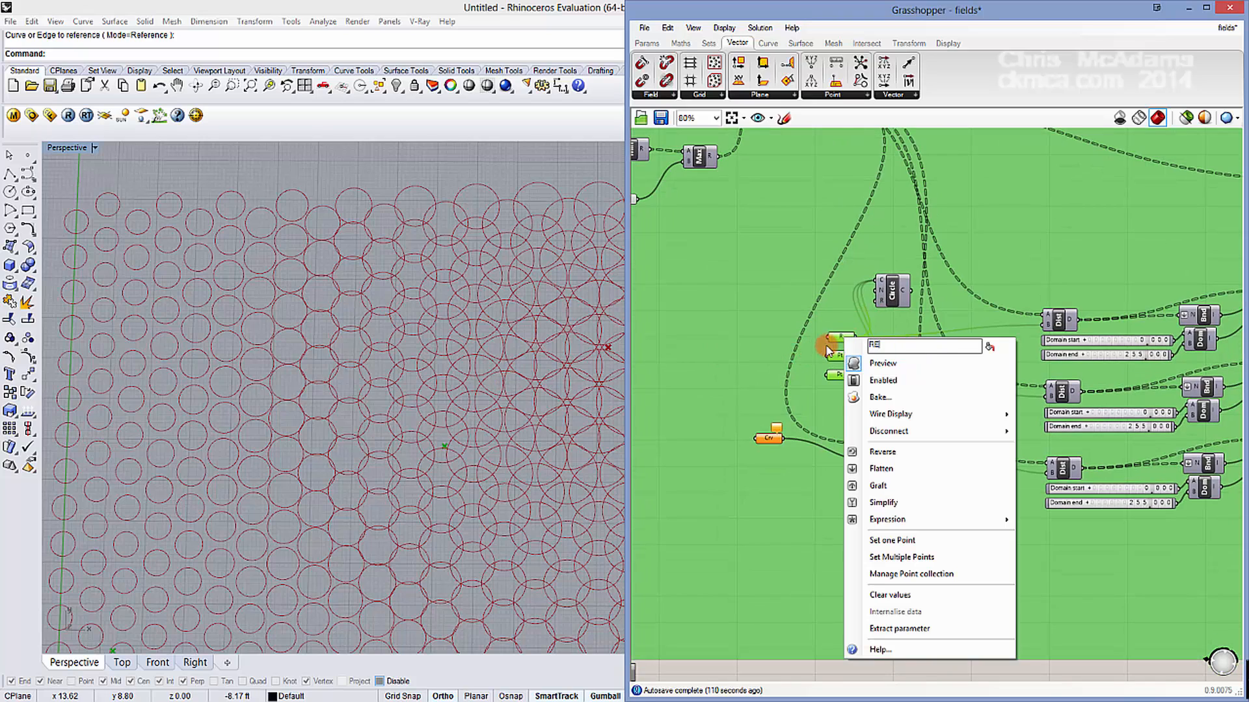
key(Return)
right_click(840, 372)
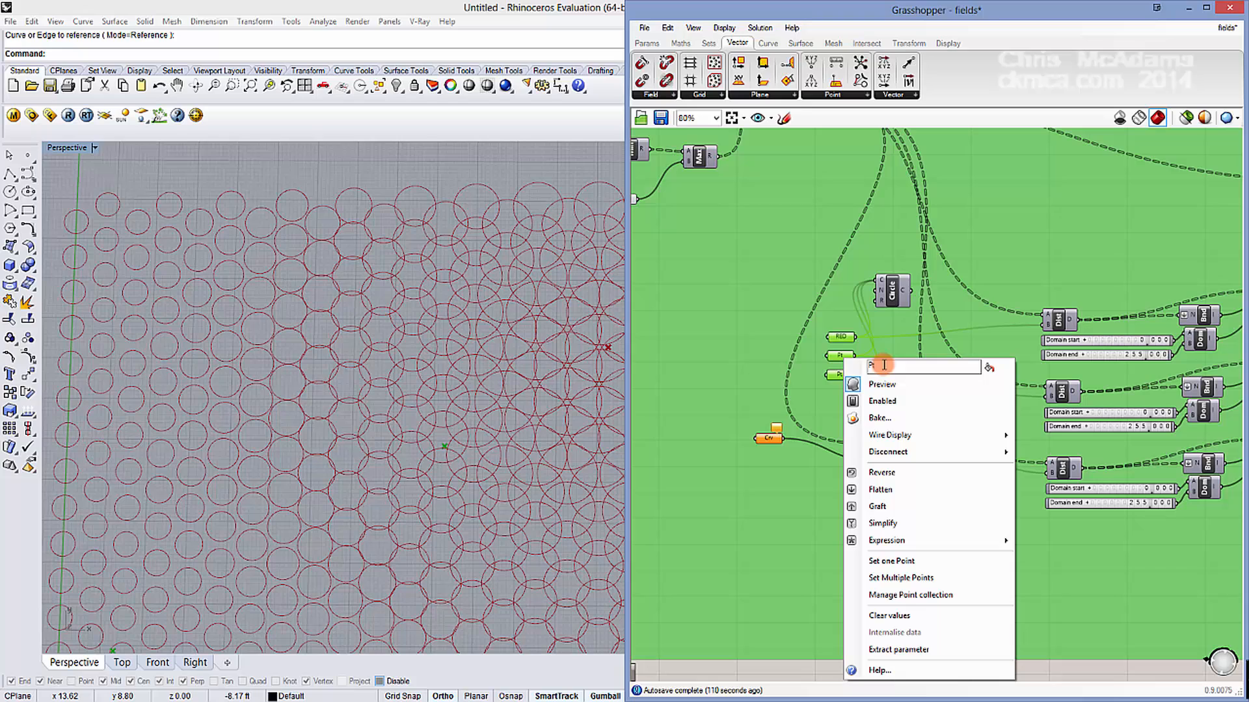
key(Return)
right_click(839, 375)
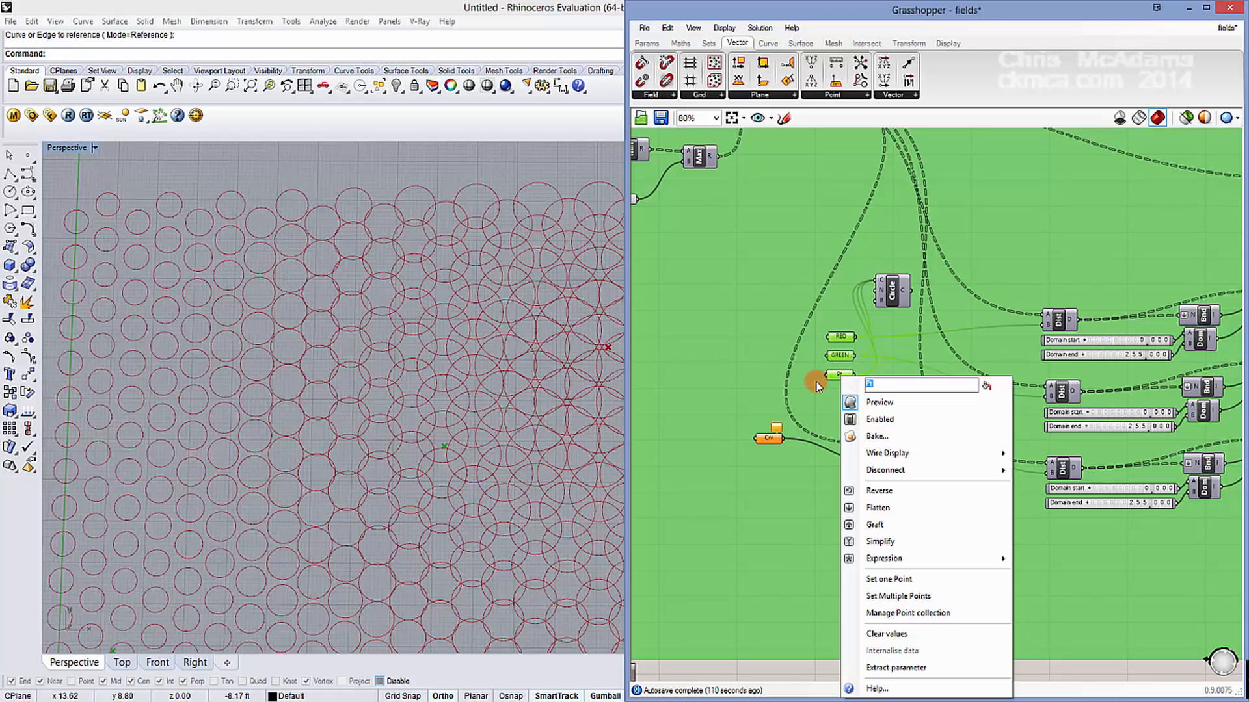
text(BLUE)
key(Return)
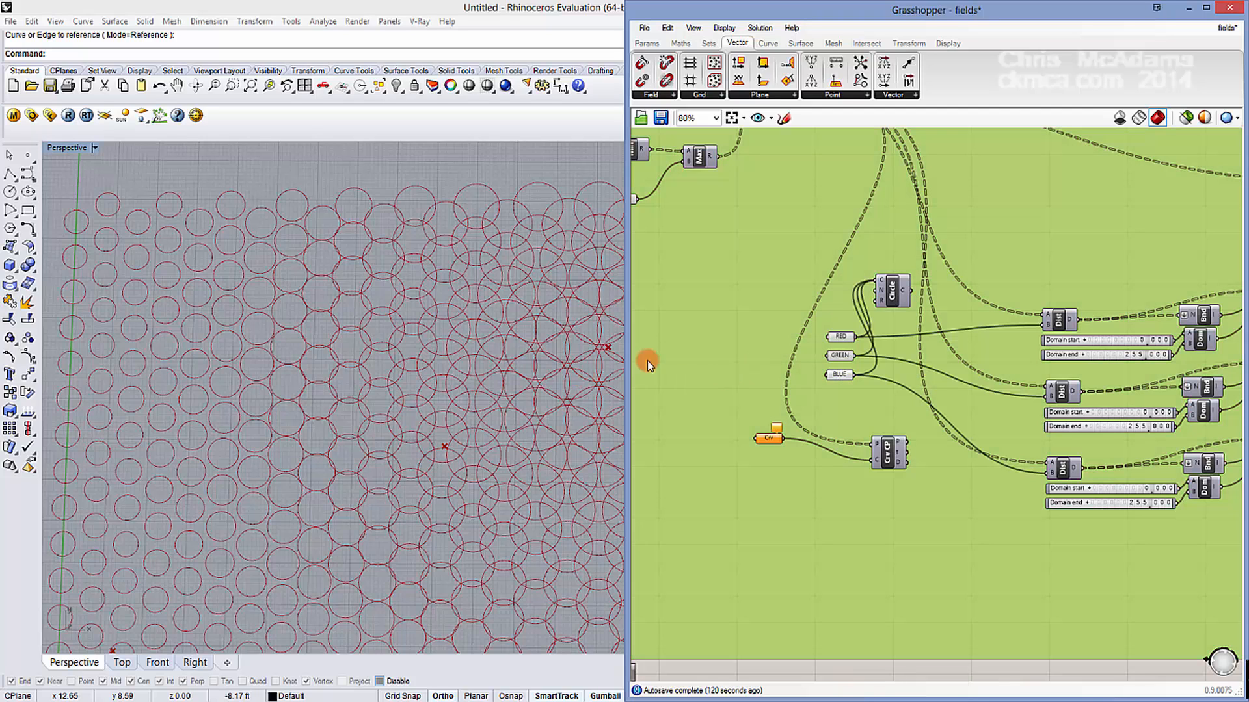
Step: Delete the green group around the color transformation components, keeping the components themselves
right_drag(509, 372, 548, 381)
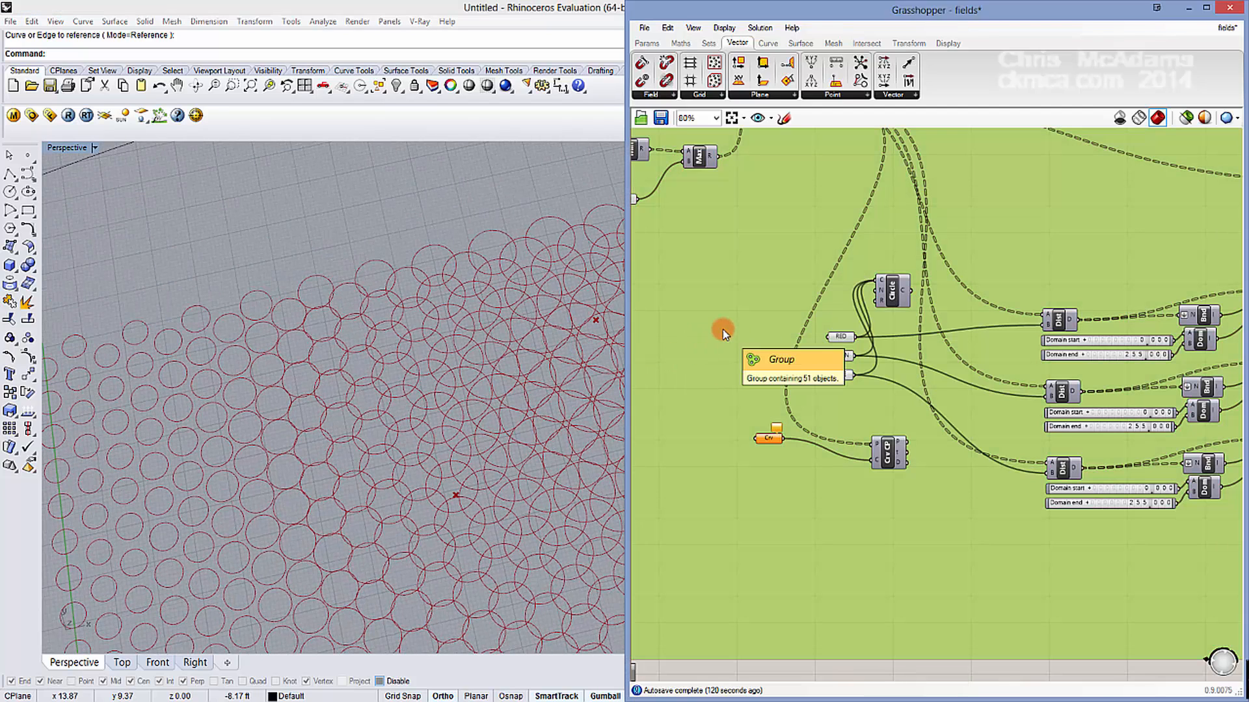
key(Delete)
right_drag(852, 343, 1009, 431)
scroll(1009, 432, down, 5)
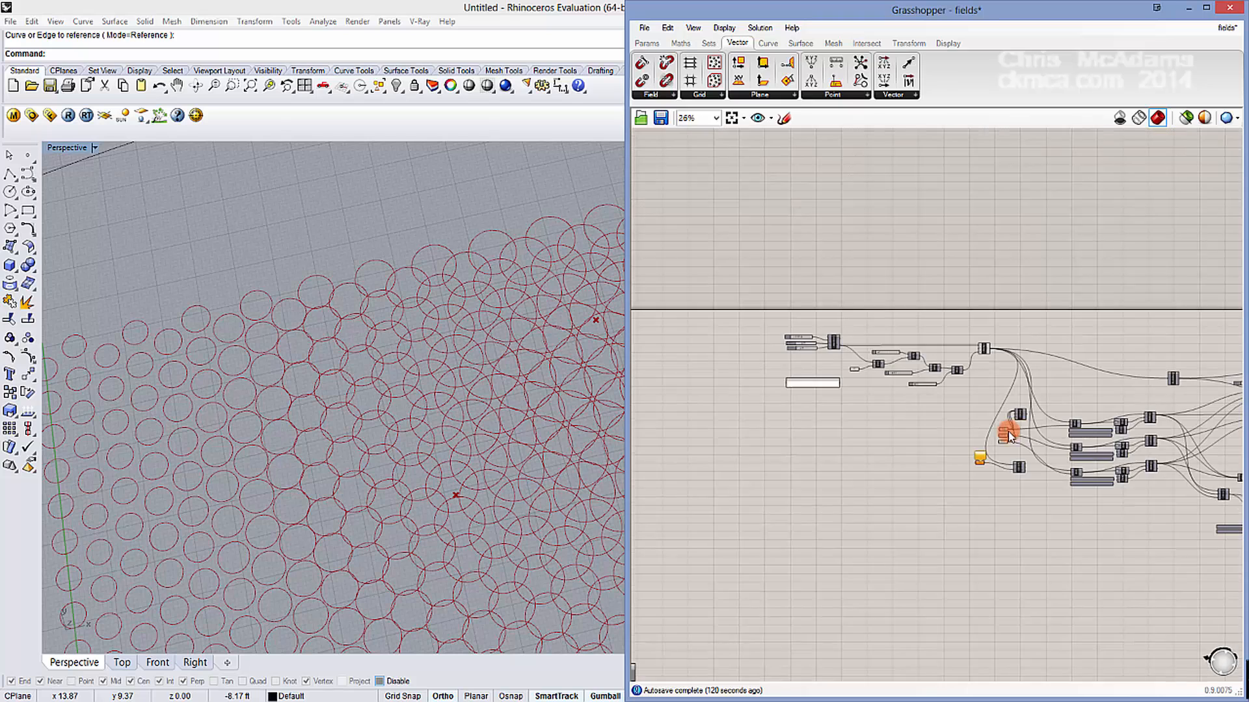
scroll(1113, 360, down, 4)
right_drag(1112, 360, 934, 365)
scroll(876, 403, up, 5)
scroll(934, 376, up, 7)
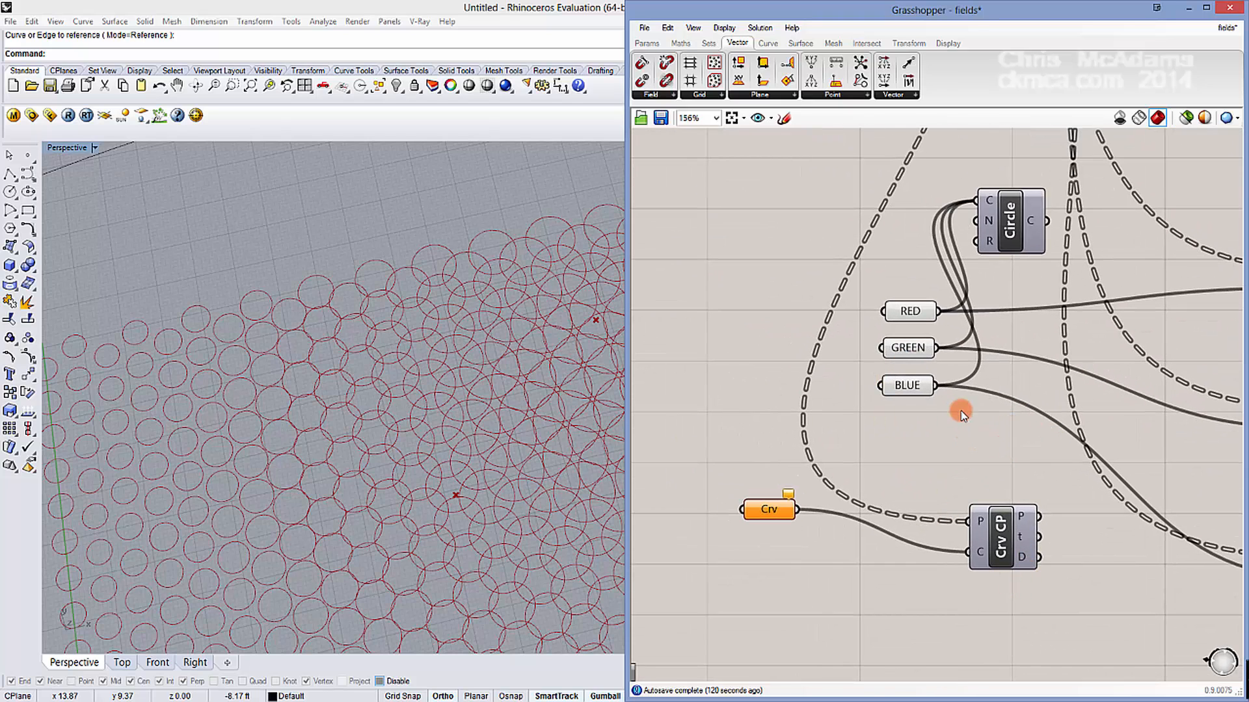
Step: Turn on the preview of the Circle component centered on the RED, GREEN and BLUE points
right_drag(961, 415, 944, 378)
click(992, 233)
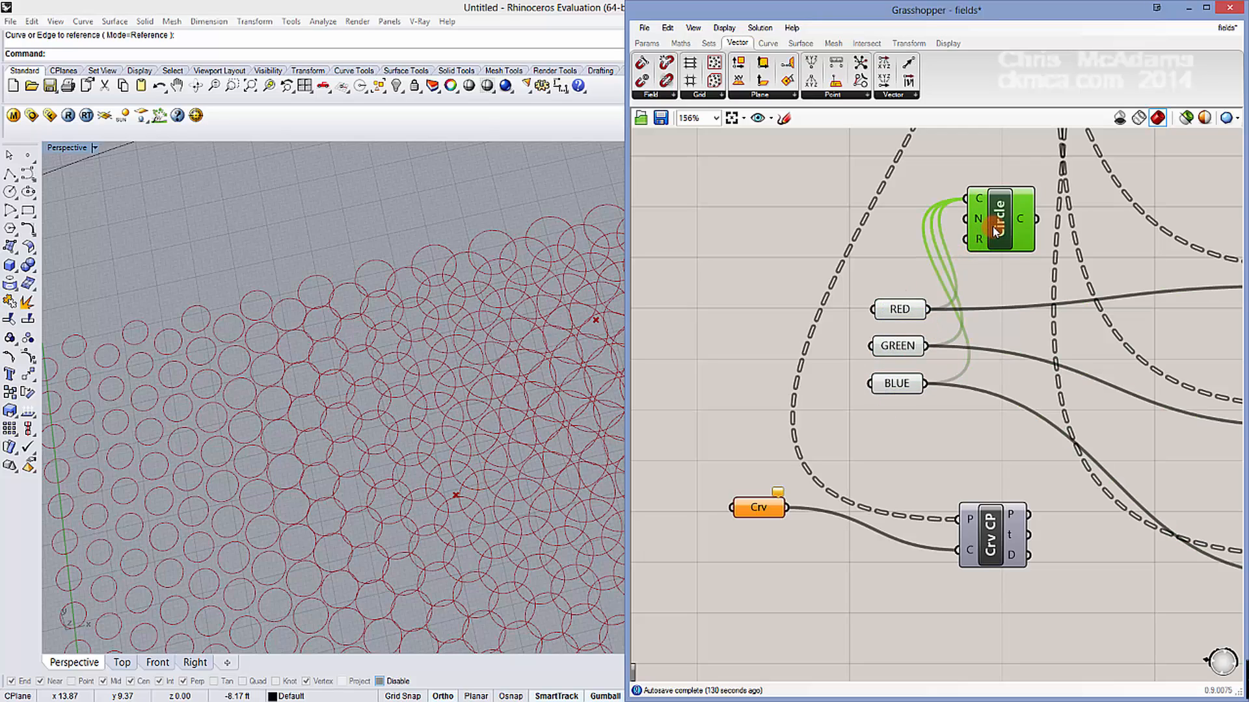
right_click(994, 225)
click(1028, 252)
right_drag(426, 373, 417, 435)
scroll(440, 429, down, 6)
Step: Move the RED point up and left and the GREEN point slightly up and right within the circle field, and highlight the BLUE point
click(894, 310)
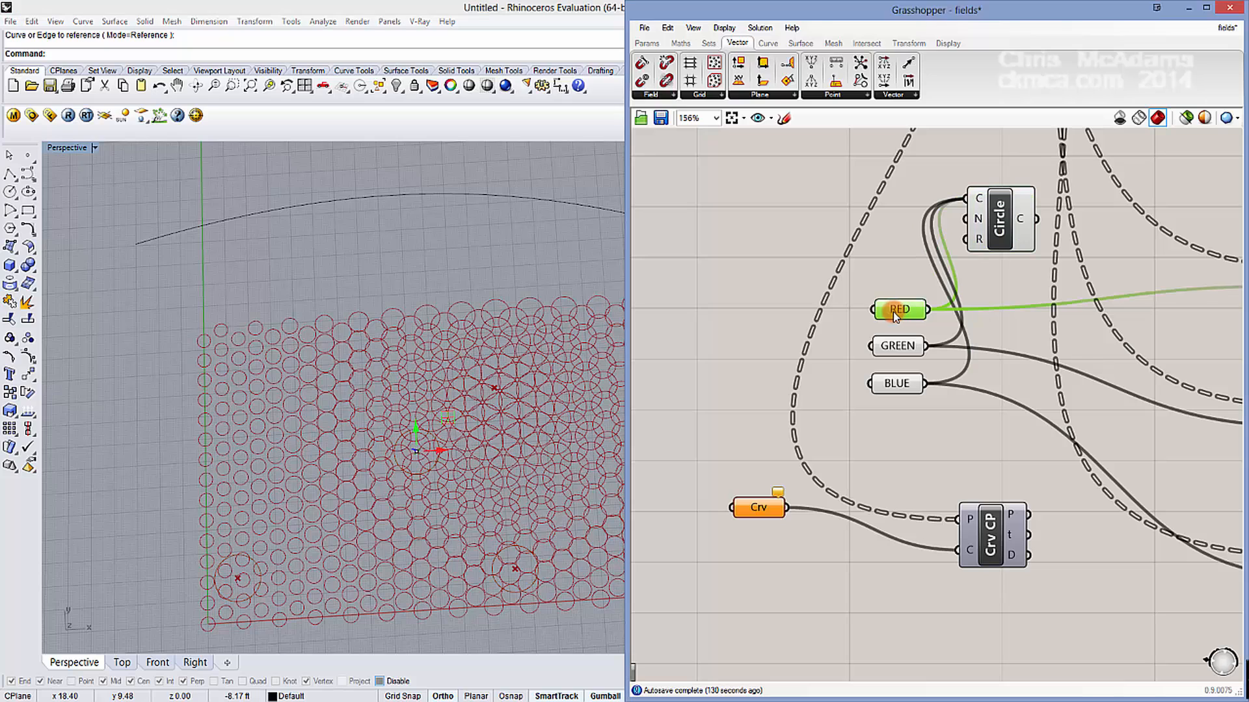
drag(416, 440, 360, 390)
click(894, 347)
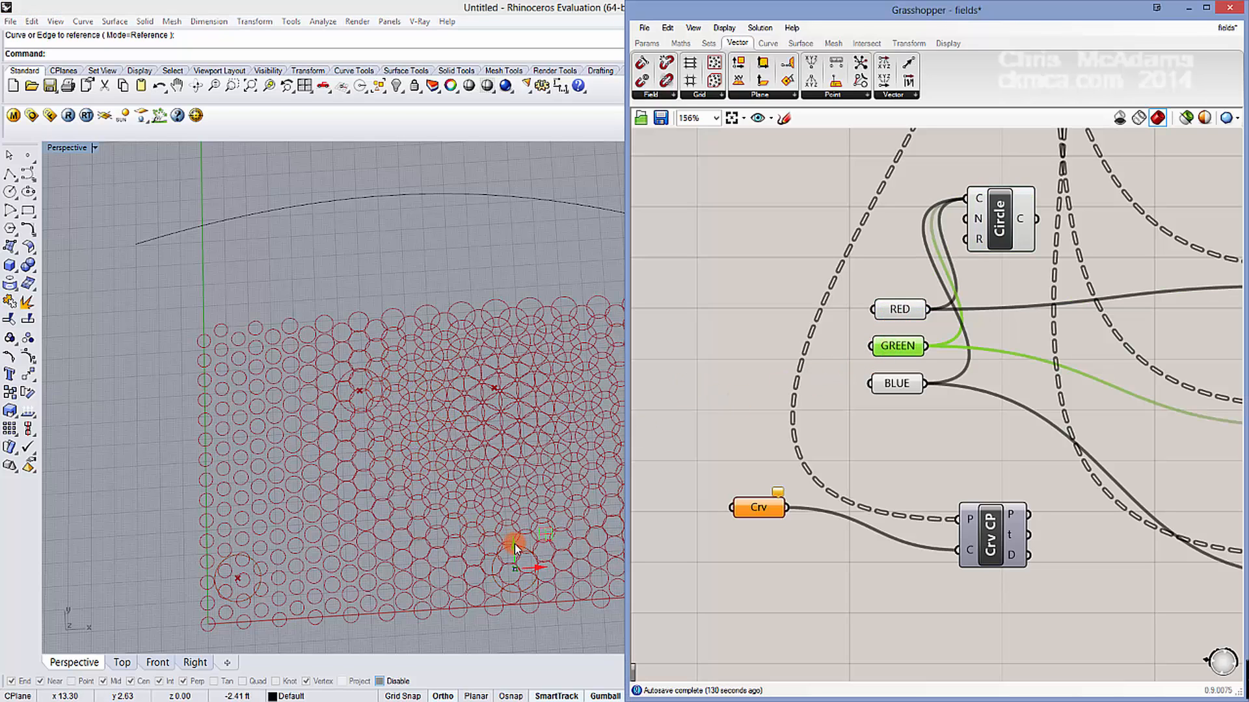
drag(515, 548, 547, 514)
shift+right_drag(557, 523, 495, 534)
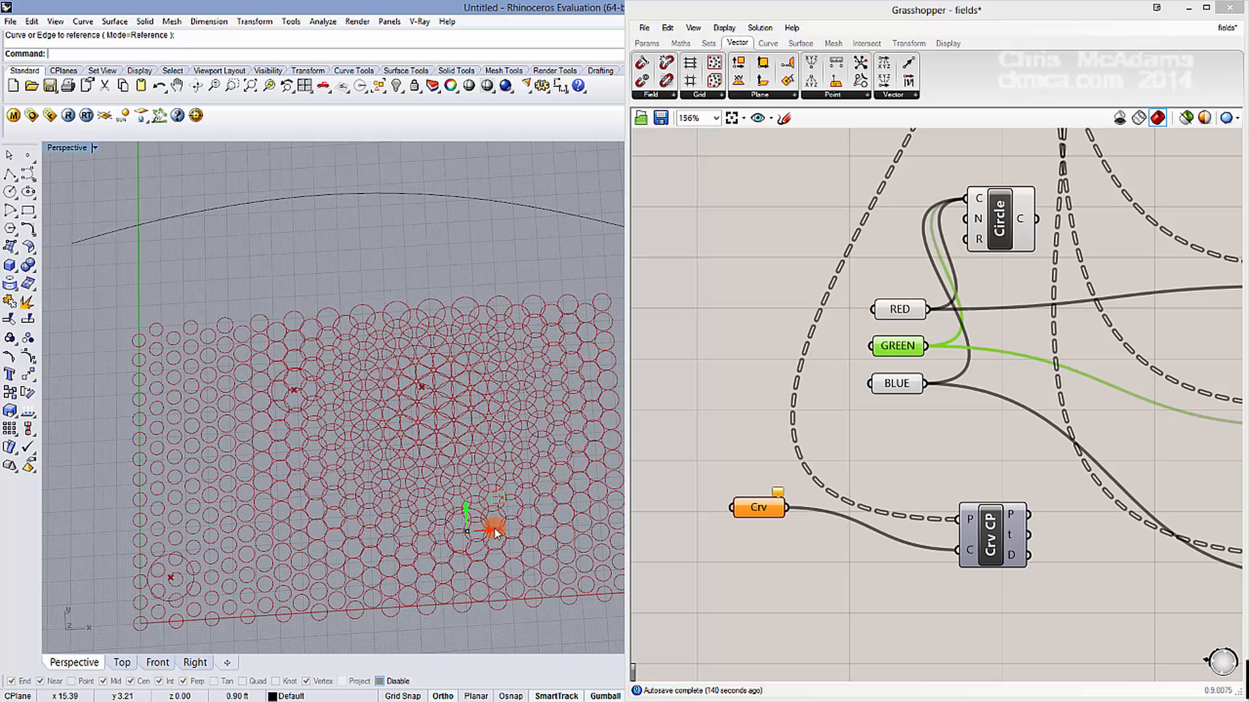
click(30, 172)
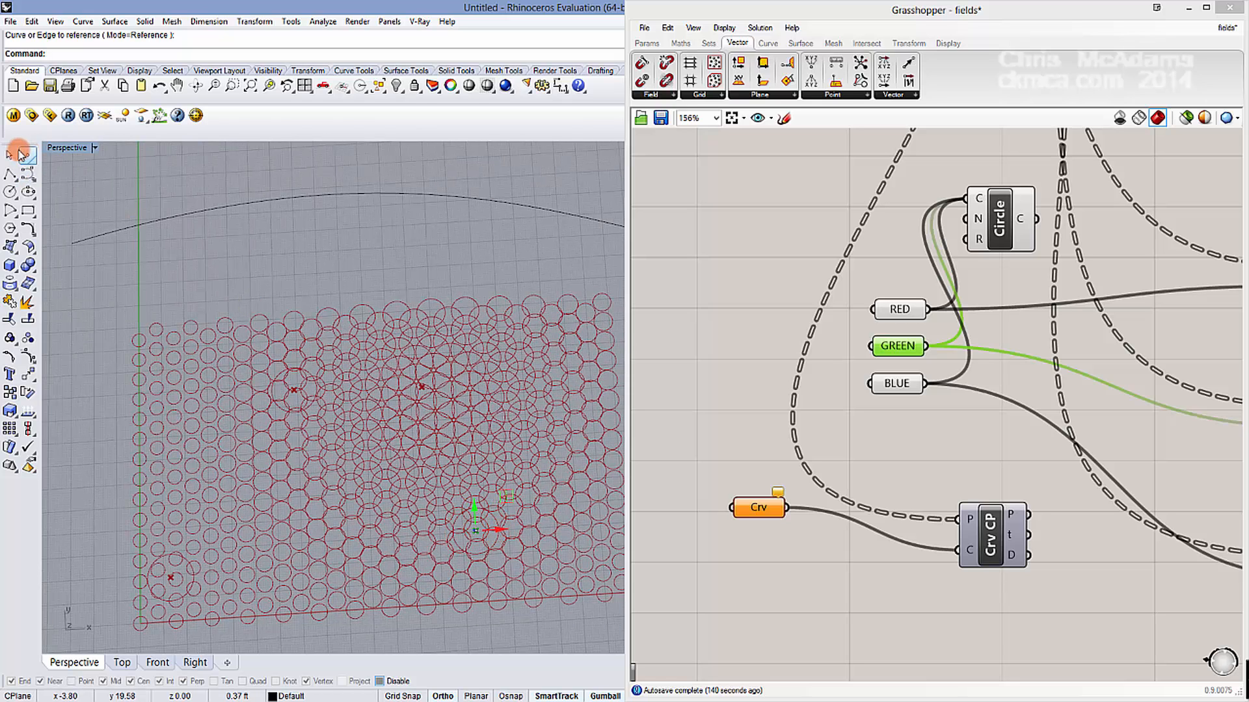
click(758, 320)
click(902, 391)
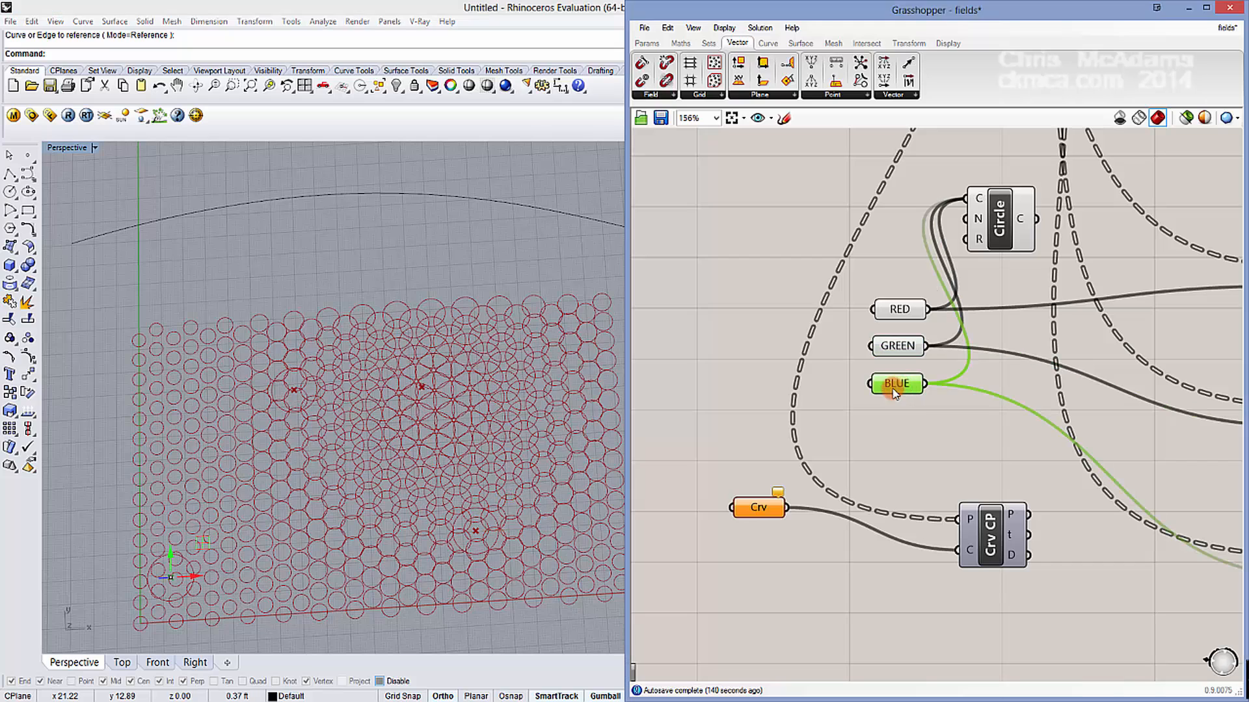
Step: Try adding a new Point parameter below BLUE, and delete it from the canvas
double_click(898, 444)
text(point)
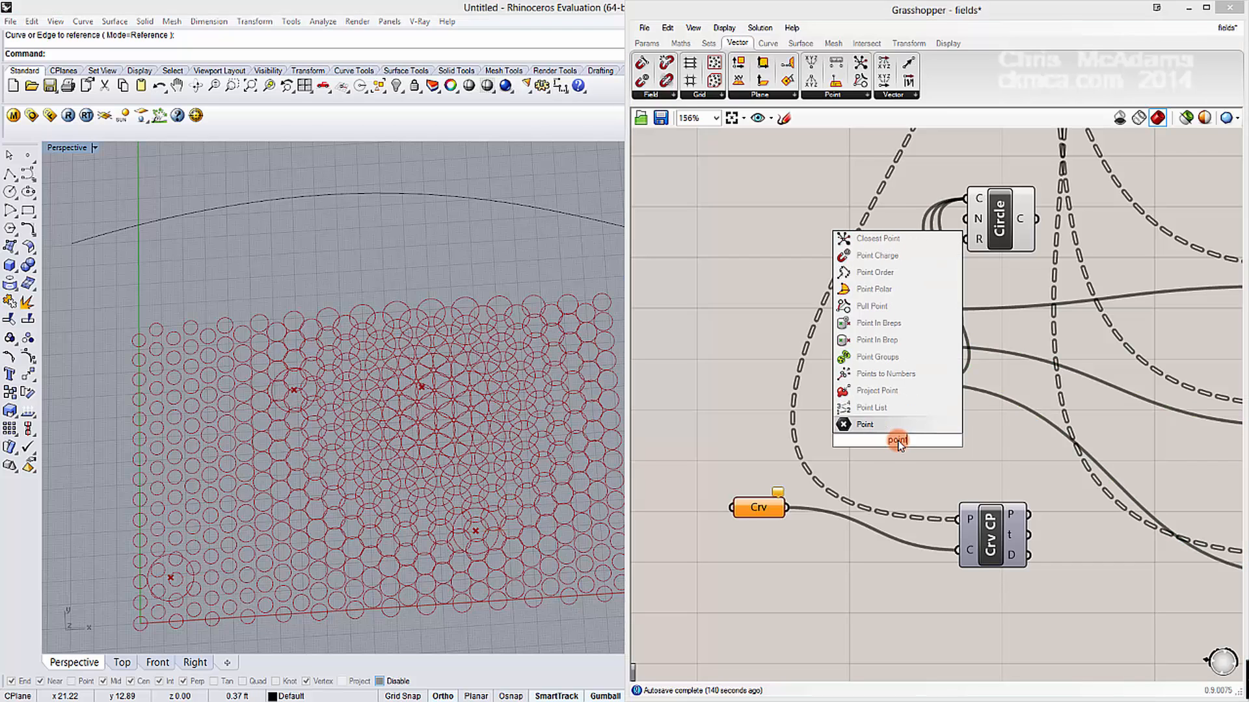
click(896, 428)
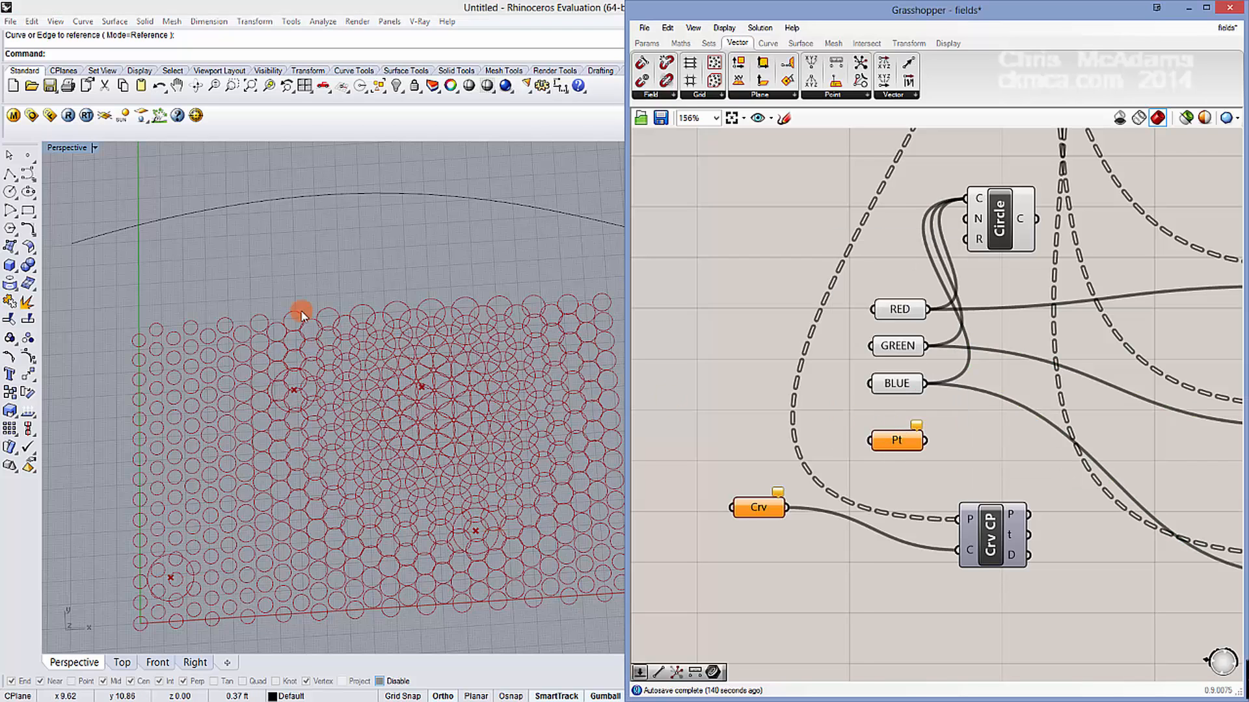
drag(258, 284, 413, 458)
click(905, 437)
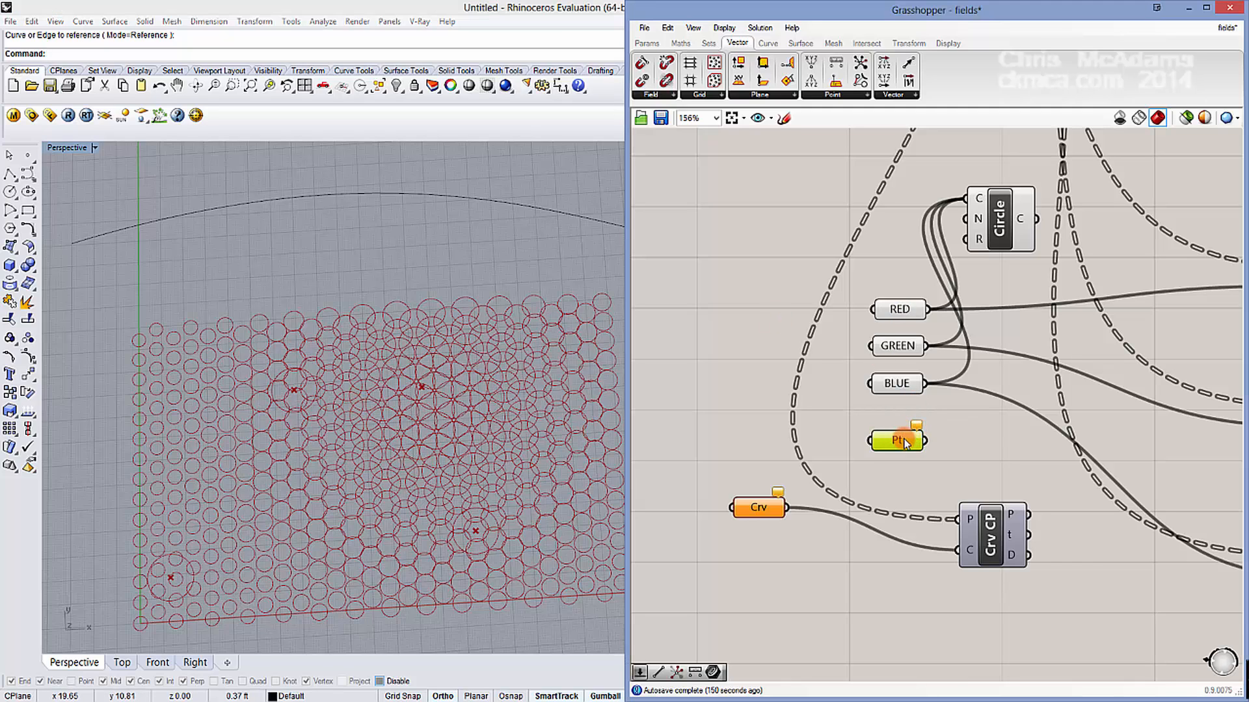
key(Delete)
Step: Move the RED point slightly to the right within the circle field and deselect it
click(898, 309)
click(296, 388)
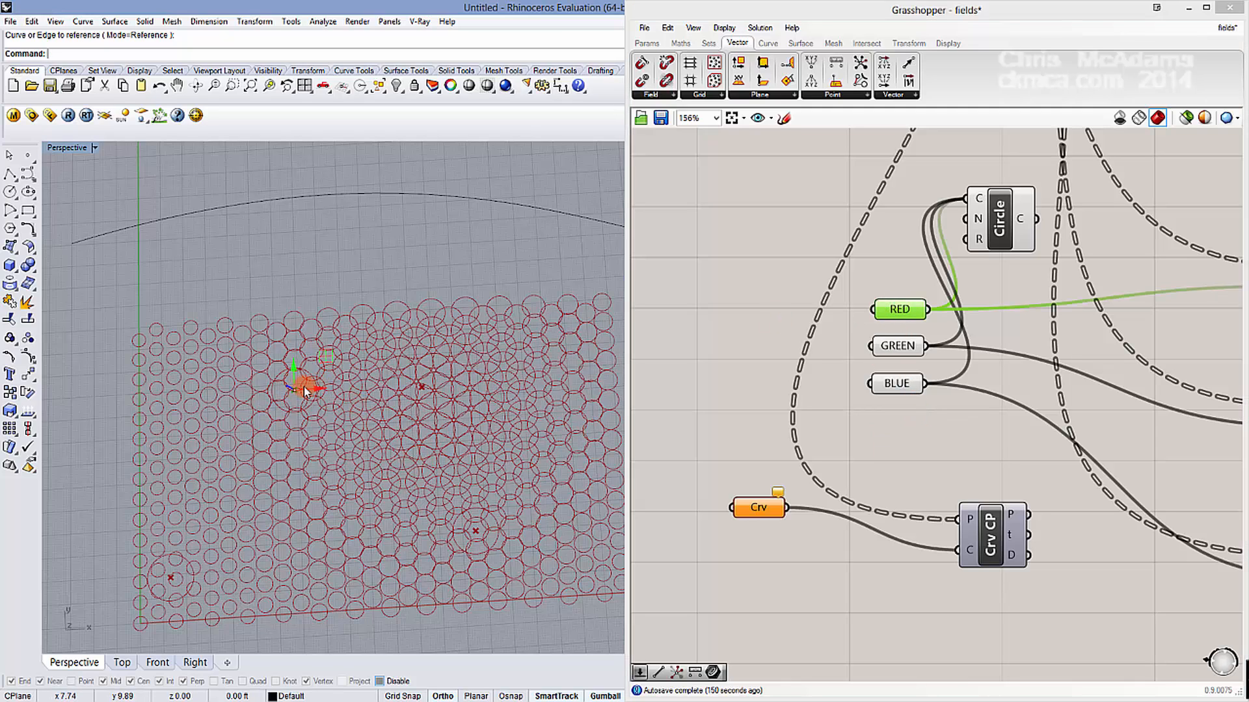
click(917, 426)
Step: Highlight the main Circle component and the RED point in turn to compare the circle field with the attractor point
scroll(967, 434, down, 2)
mouse_move(967, 434)
right_down()
mouse_move(898, 423)
mouse_move(766, 449)
mouse_move(885, 414)
right_up()
scroll(933, 281, down, 1)
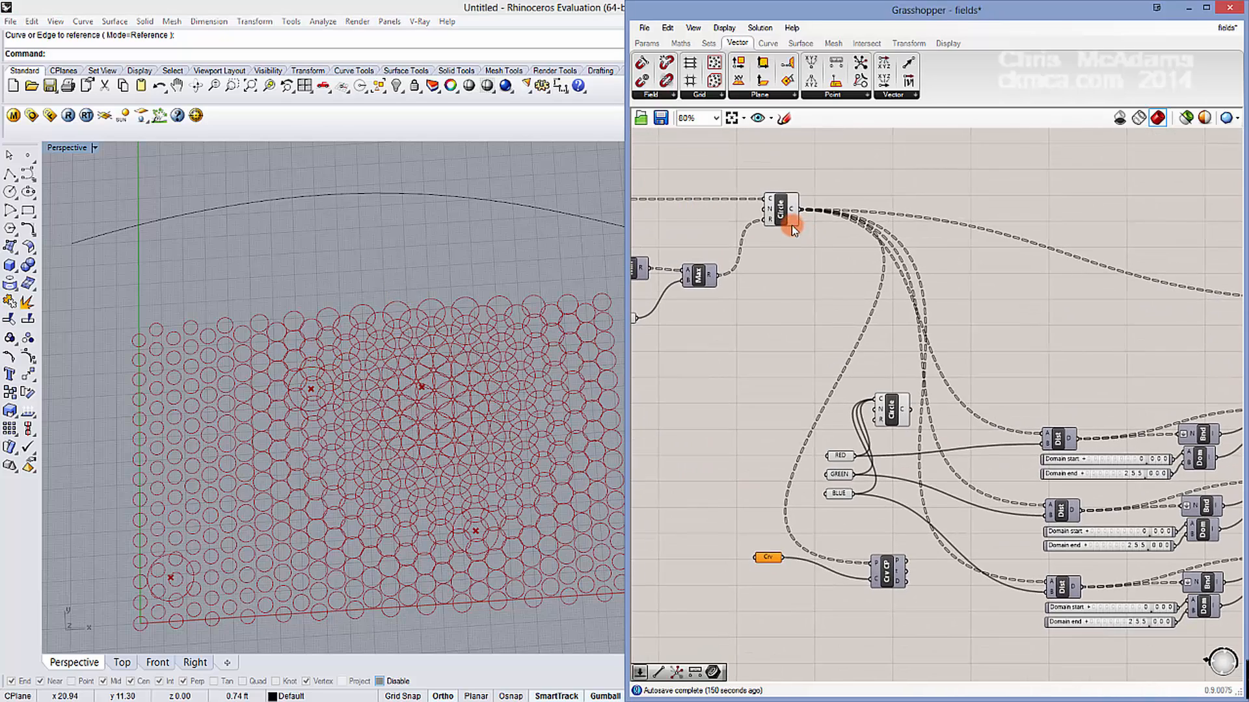
click(786, 216)
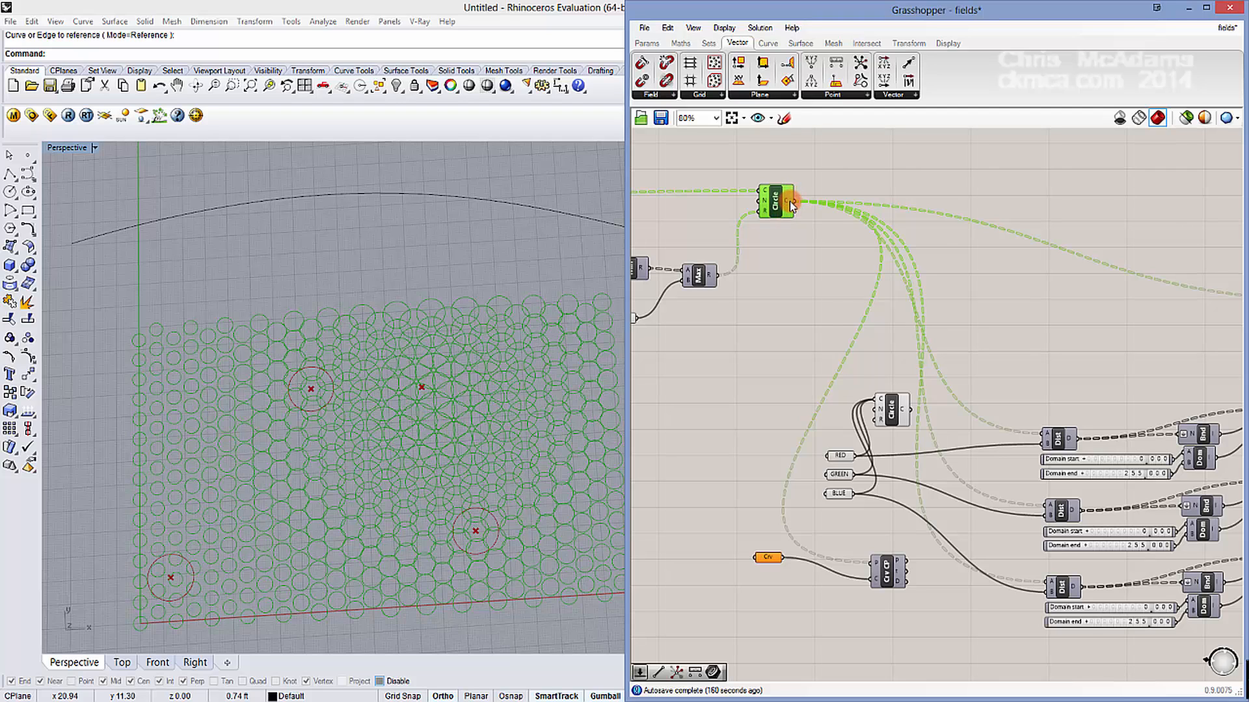
click(838, 456)
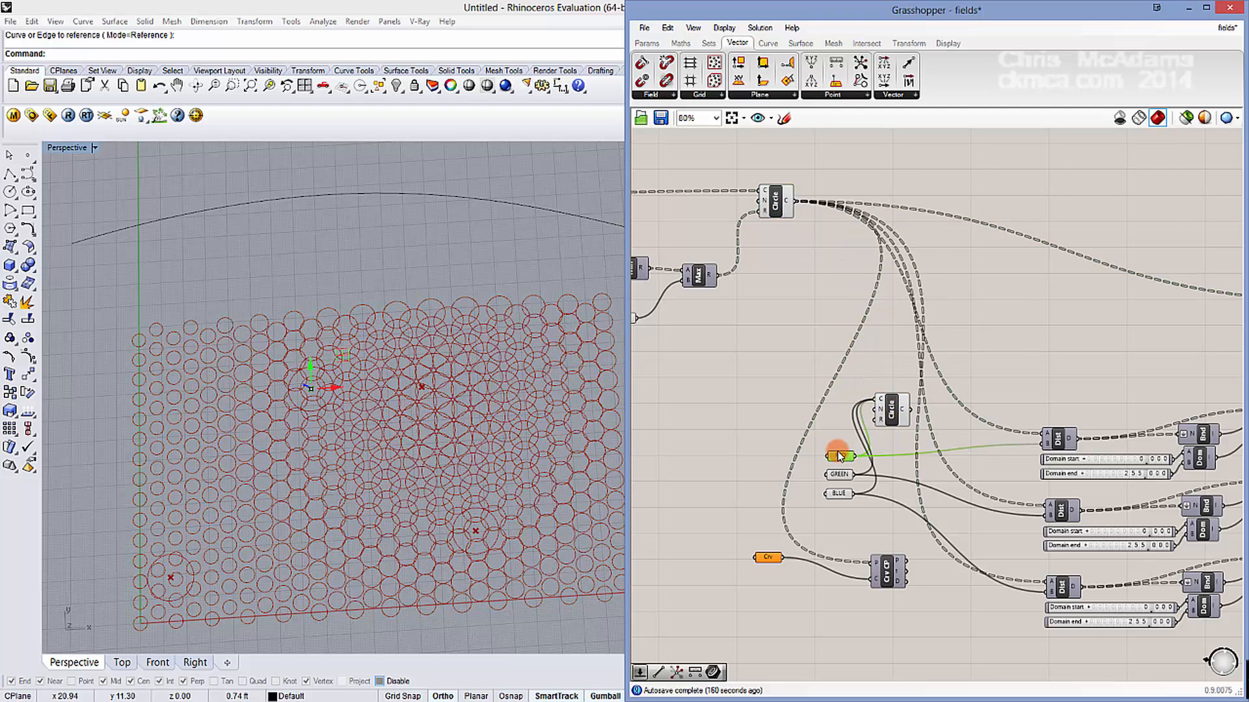
click(788, 218)
click(820, 243)
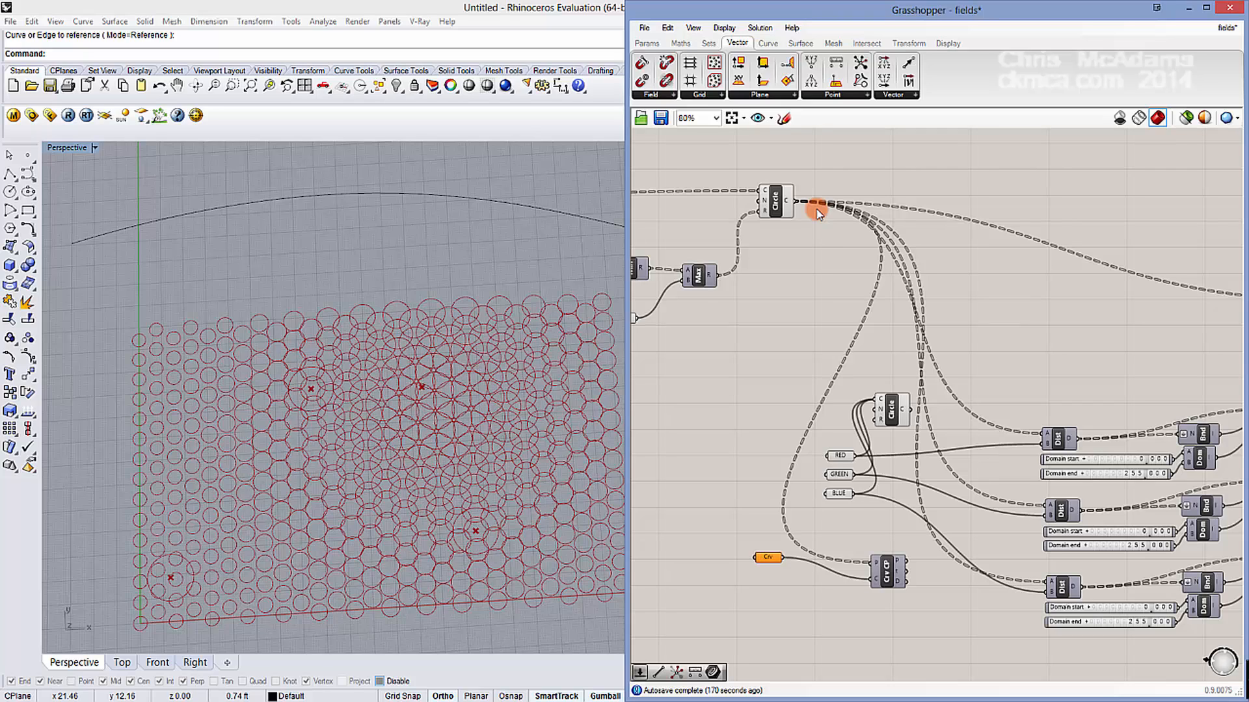
Step: Add an Area component fed by the main Circle output, and connect its centroid output to the A inputs of all three Distance components
double_click(825, 282)
text(area)
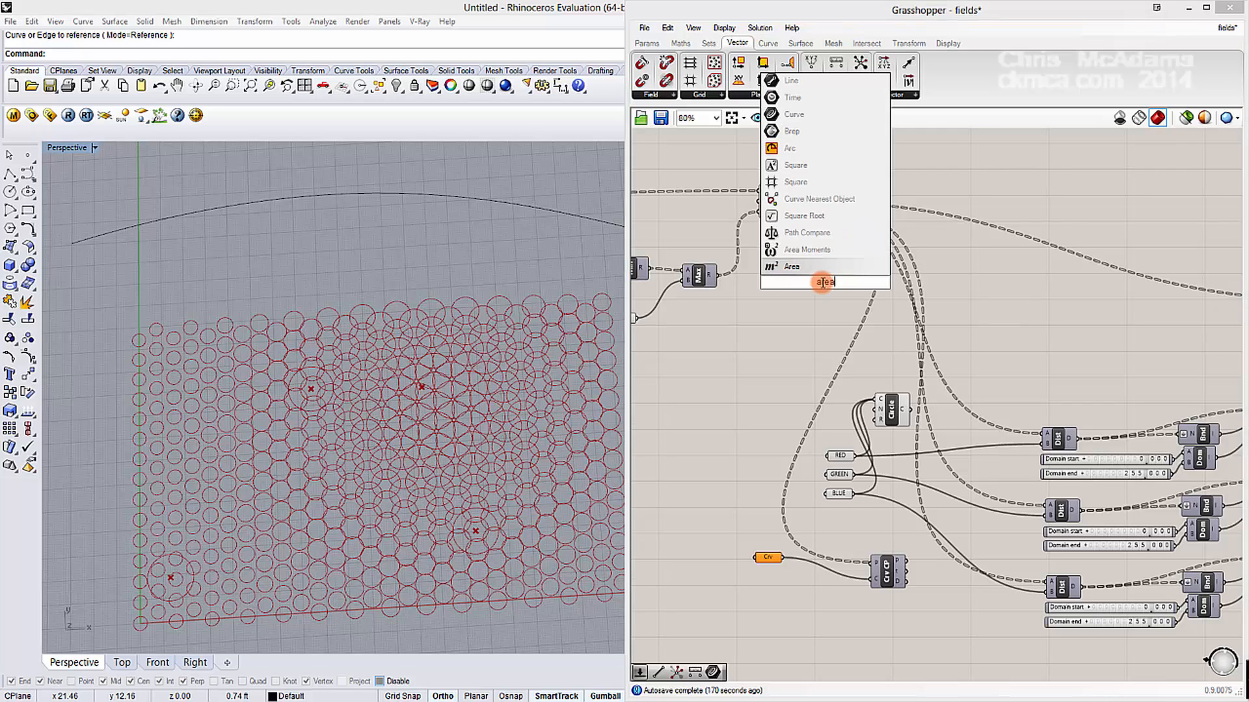
click(793, 266)
drag(794, 204, 1043, 439)
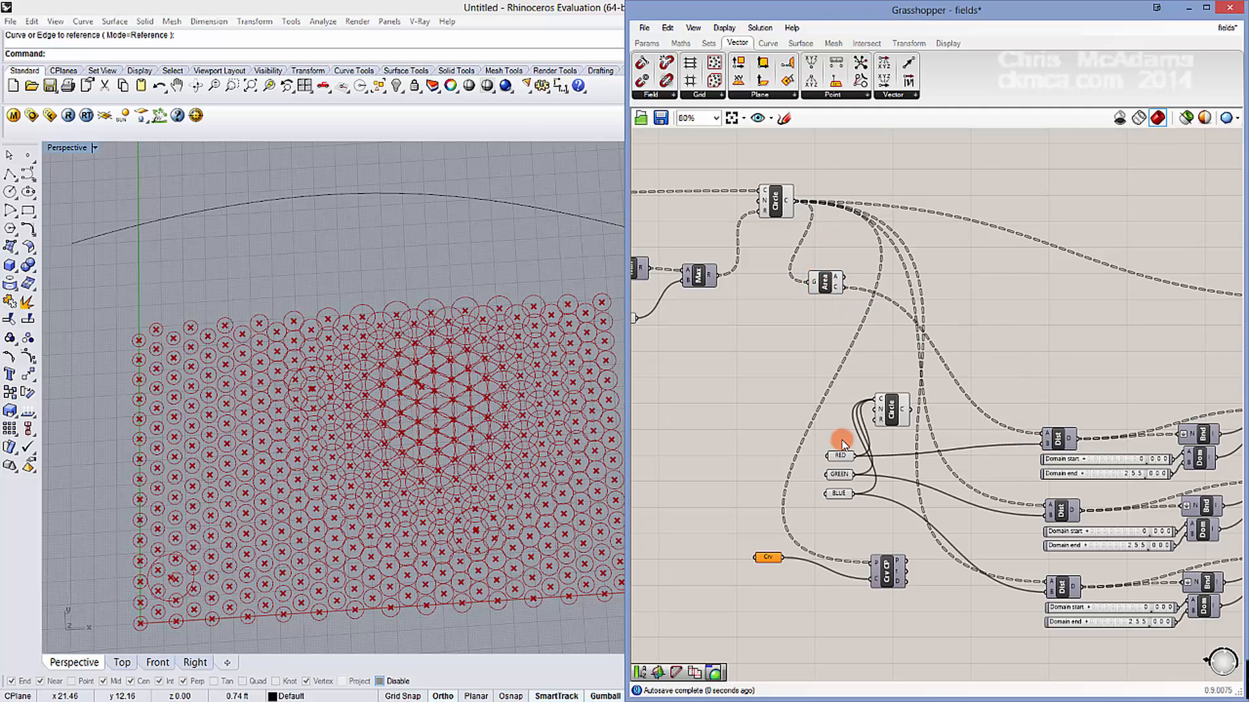
drag(846, 287, 1048, 508)
drag(845, 286, 1047, 582)
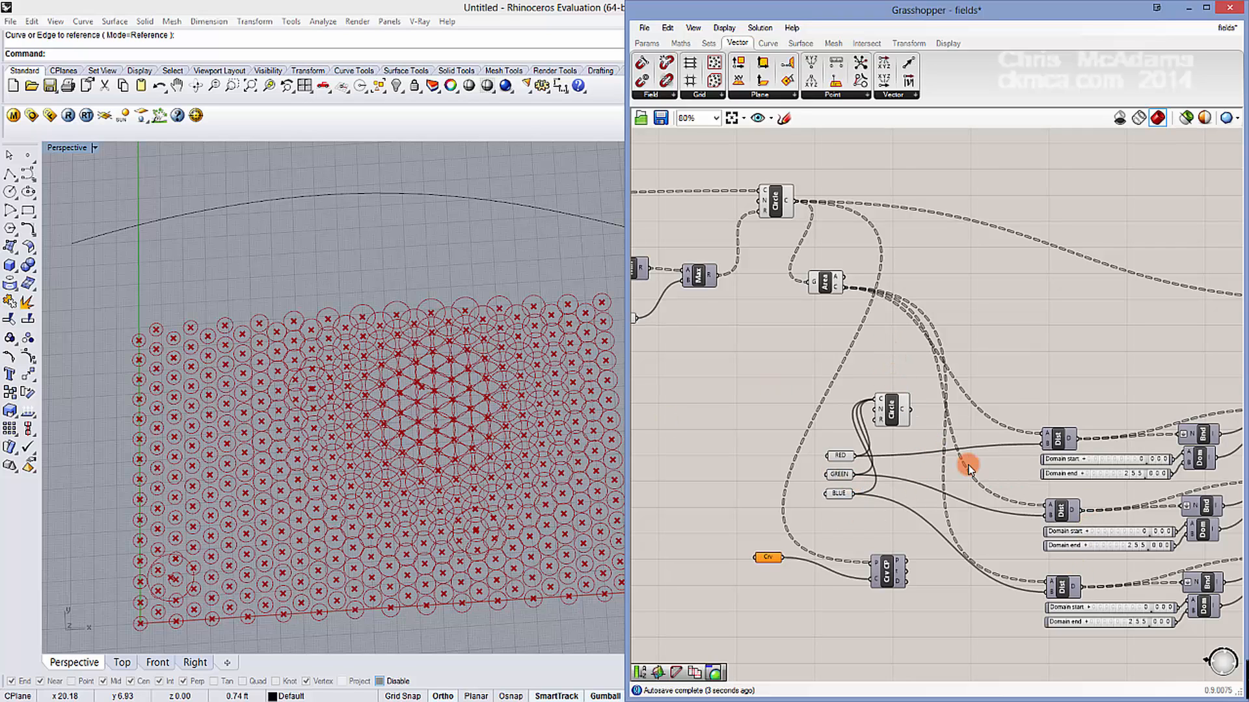
Step: Turn off the preview of the main Circle component and the Area component
drag(847, 343, 744, 165)
right_click(864, 157)
click(895, 184)
click(1003, 302)
Step: Add a Panel above the first Distance component and connect that component's D output to it
right_drag(1034, 348, 956, 267)
mouse_move(992, 363)
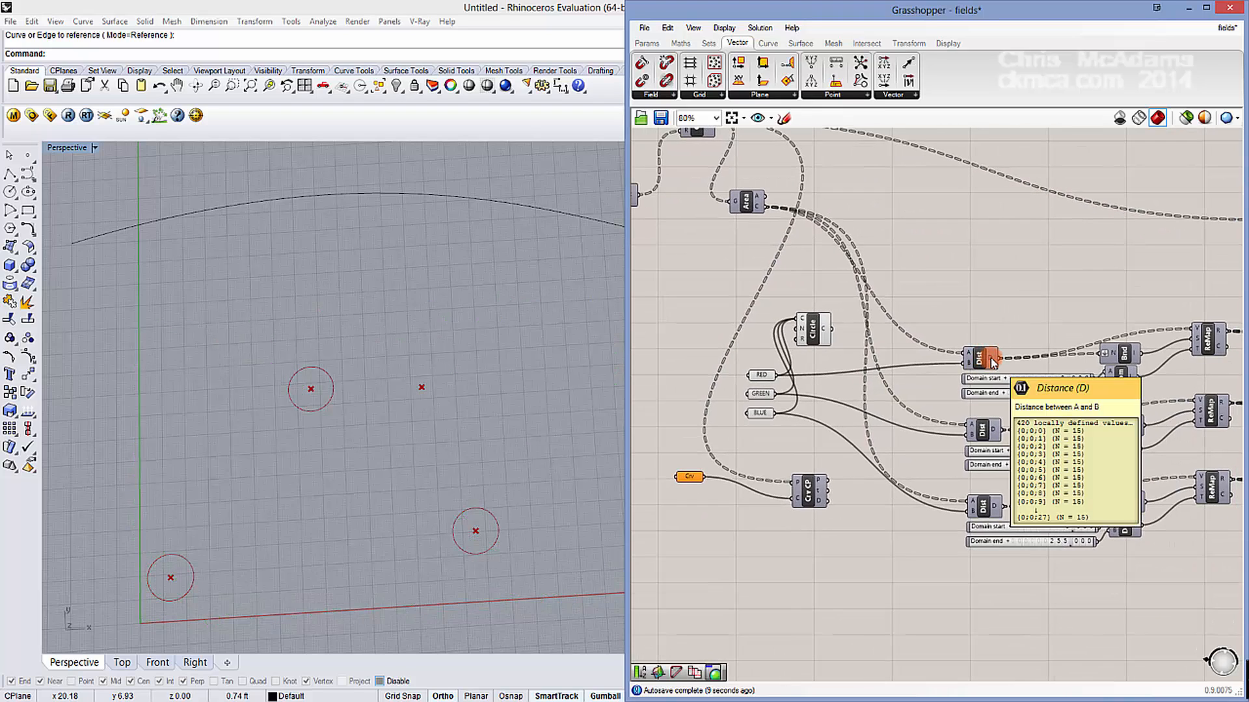
right_drag(993, 363, 898, 347)
double_click(973, 279)
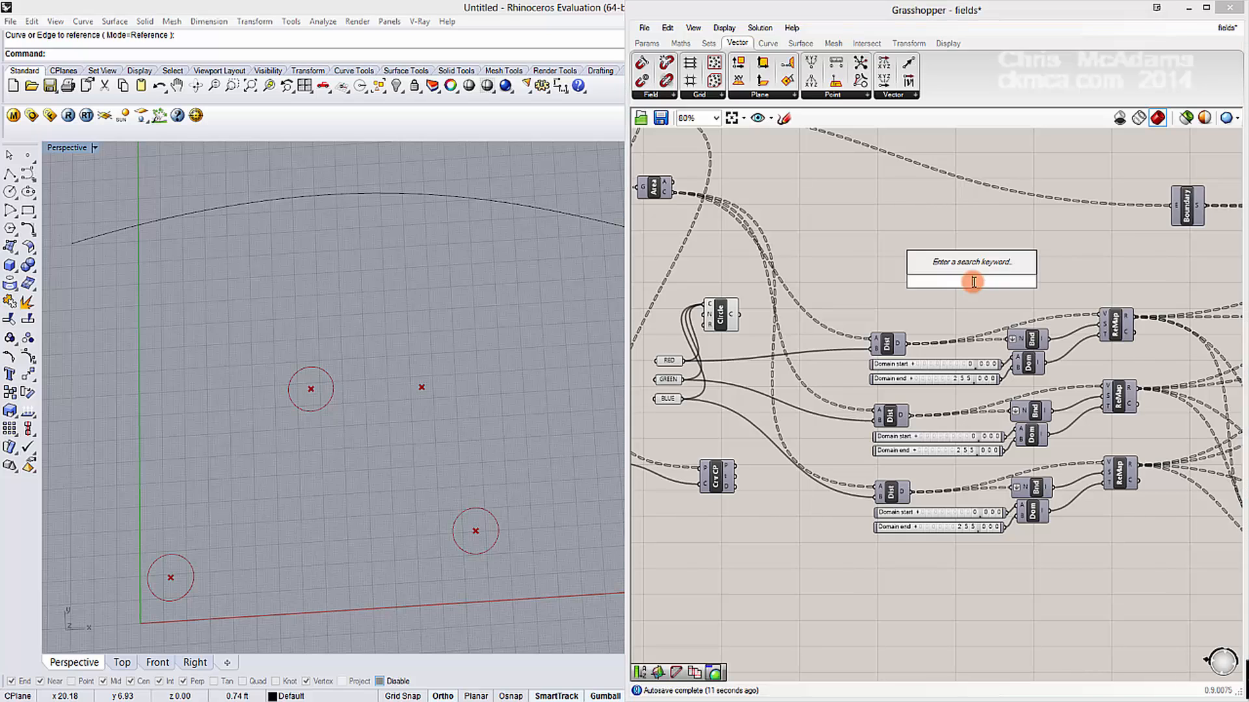
text(panel)
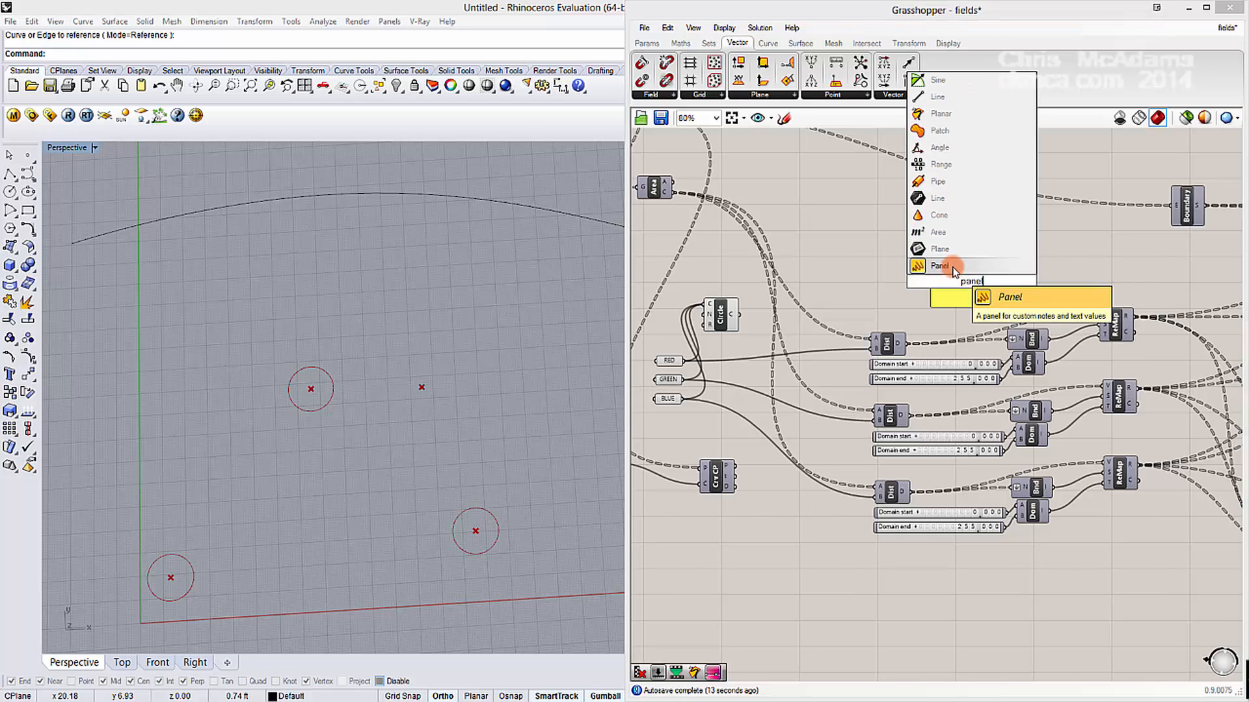
click(940, 265)
drag(906, 343, 1044, 301)
scroll(891, 247, up, 5)
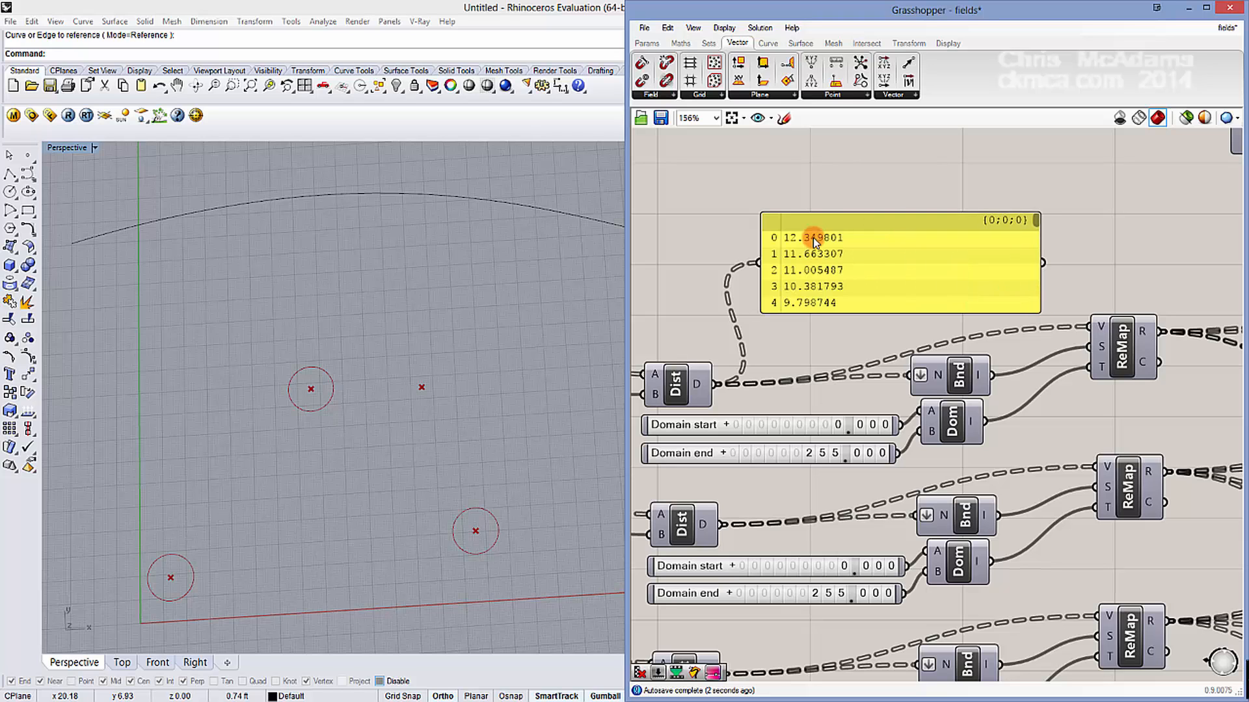
Step: Read through the list of distance values in the panel
scroll(815, 301, down, 3)
scroll(856, 268, up, 2)
scroll(856, 268, up, 1)
drag(1015, 228, 1018, 260)
click(954, 246)
right_drag(962, 281, 911, 267)
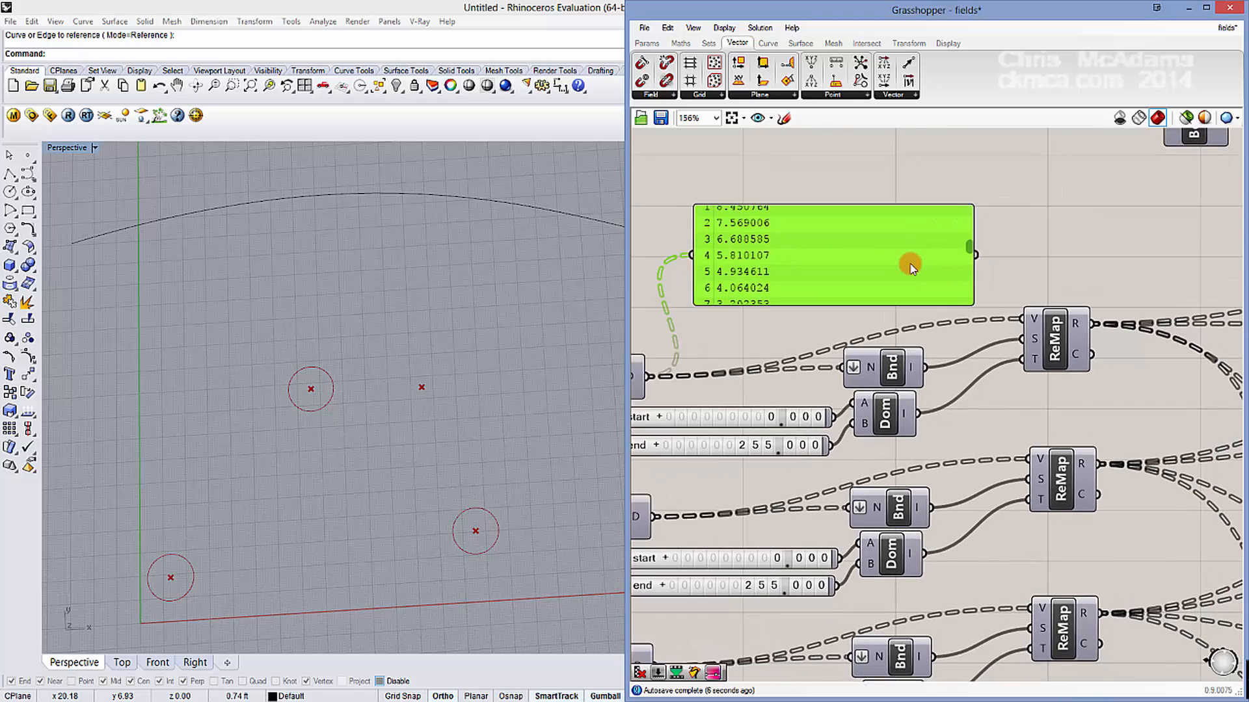
Step: Move the panel up and to the right, and add a Bounds component below it
scroll(874, 268, down, 1)
drag(881, 265, 988, 220)
double_click(861, 298)
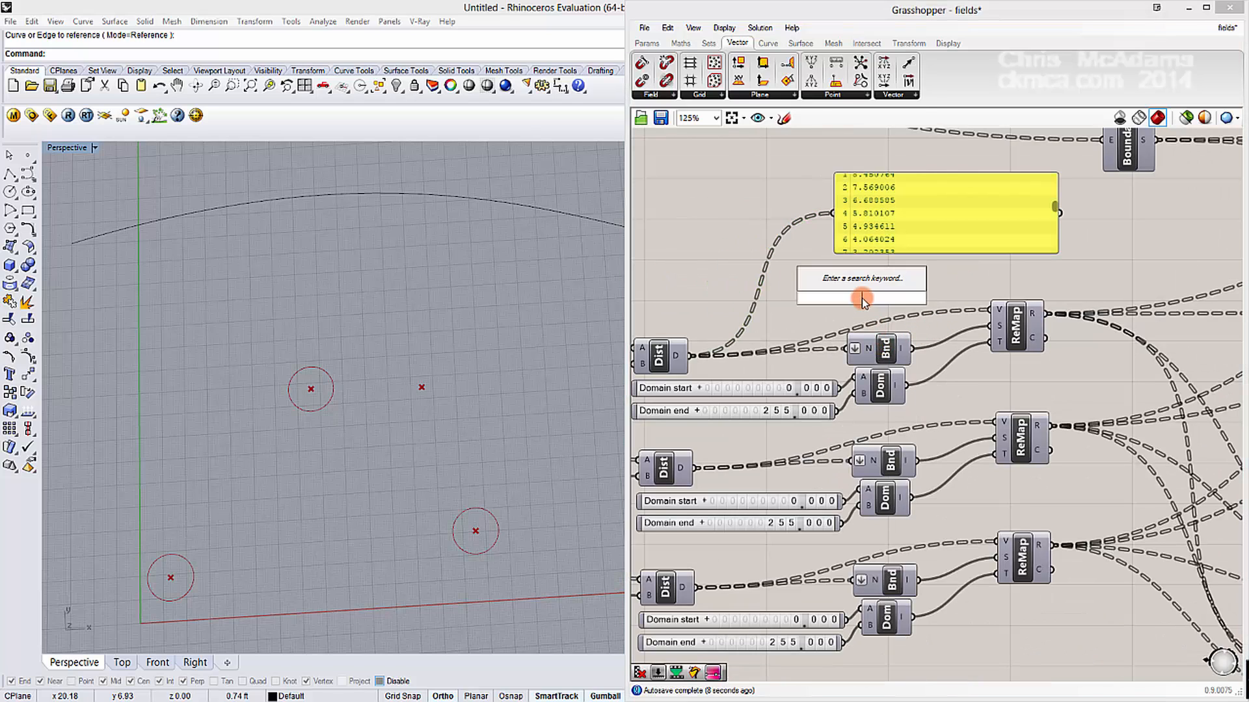
text(bound)
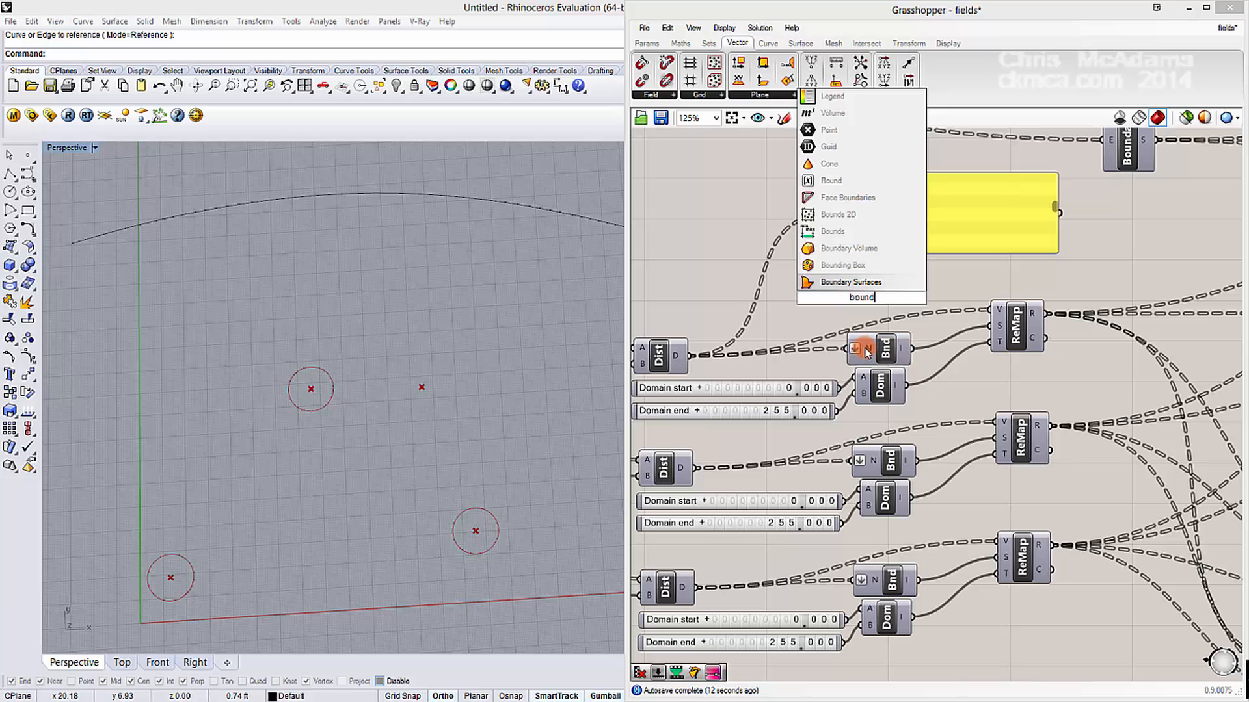
click(833, 231)
drag(865, 296, 875, 291)
Step: Flatten the new Bounds component's N input, and wire the component between the first Distance output and the panel
right_click(856, 293)
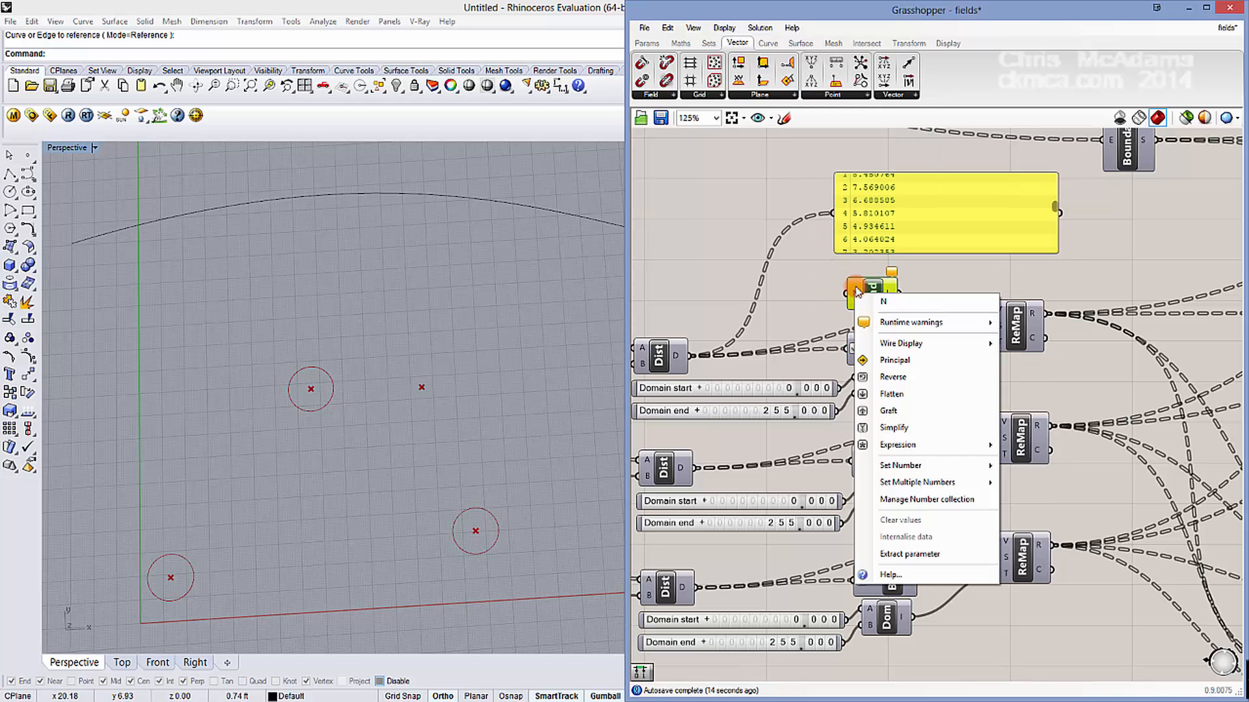
click(911, 279)
right_click(889, 294)
click(865, 269)
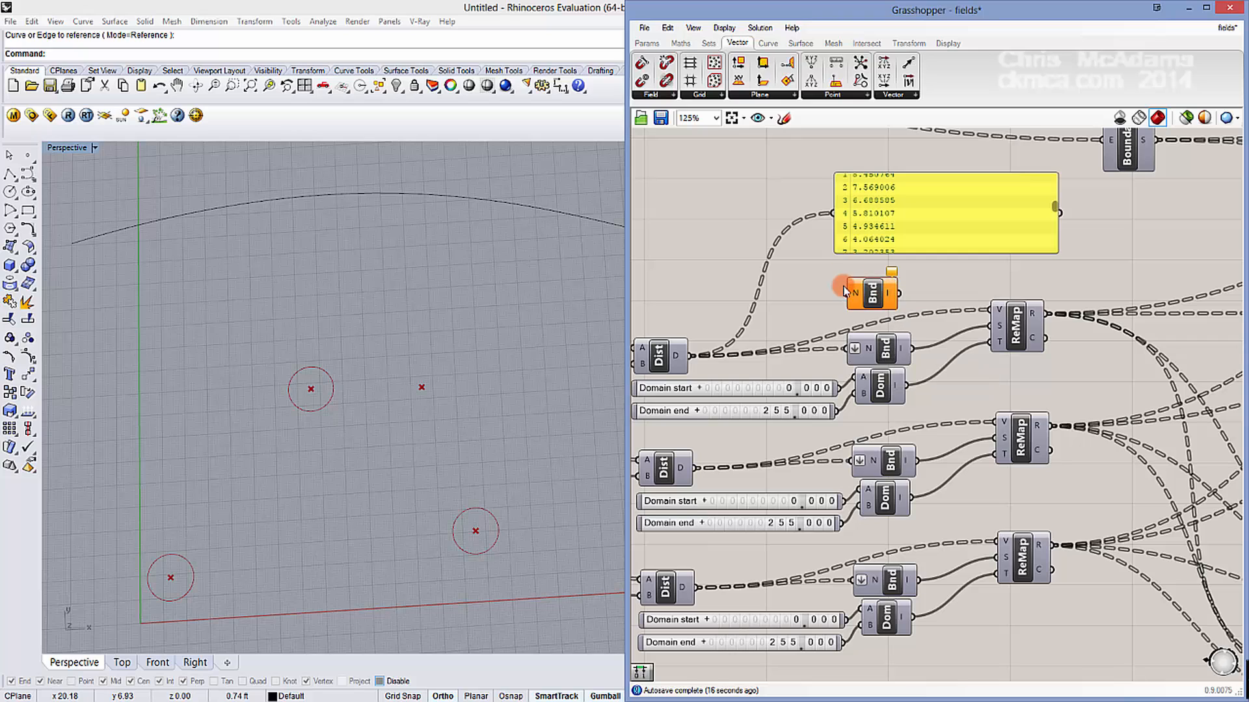
right_click(852, 291)
click(851, 280)
click(855, 292)
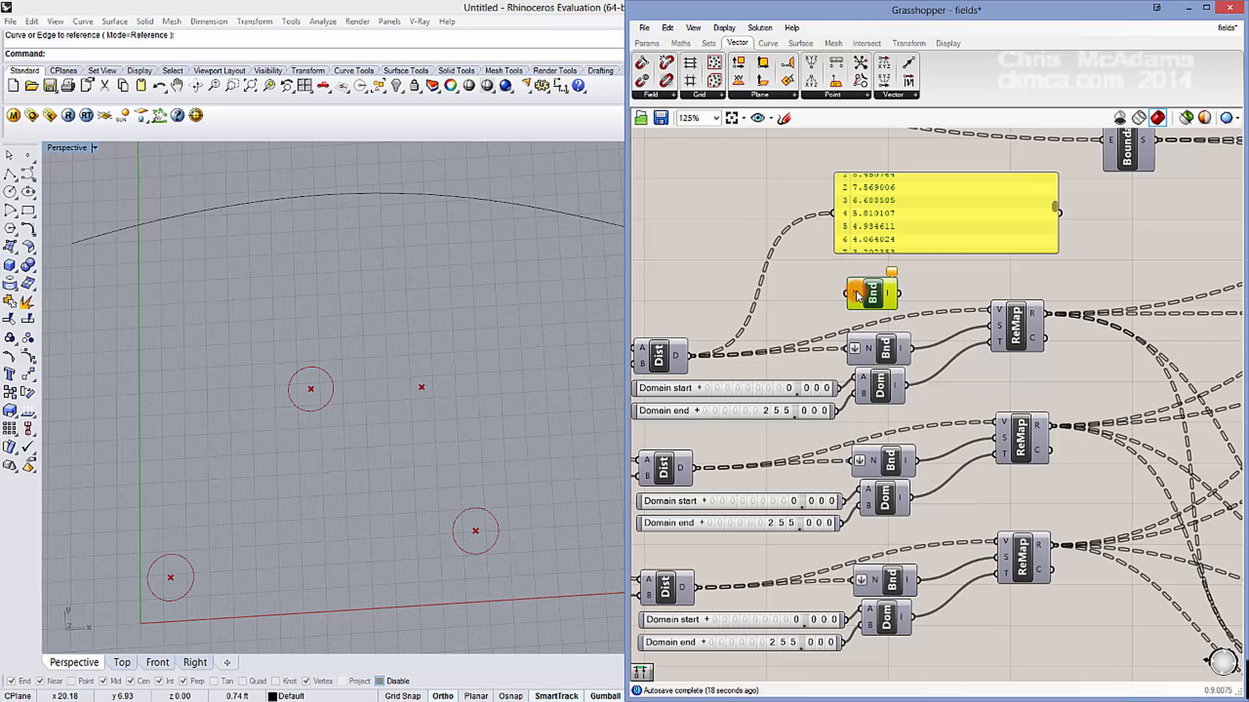
right_click(855, 291)
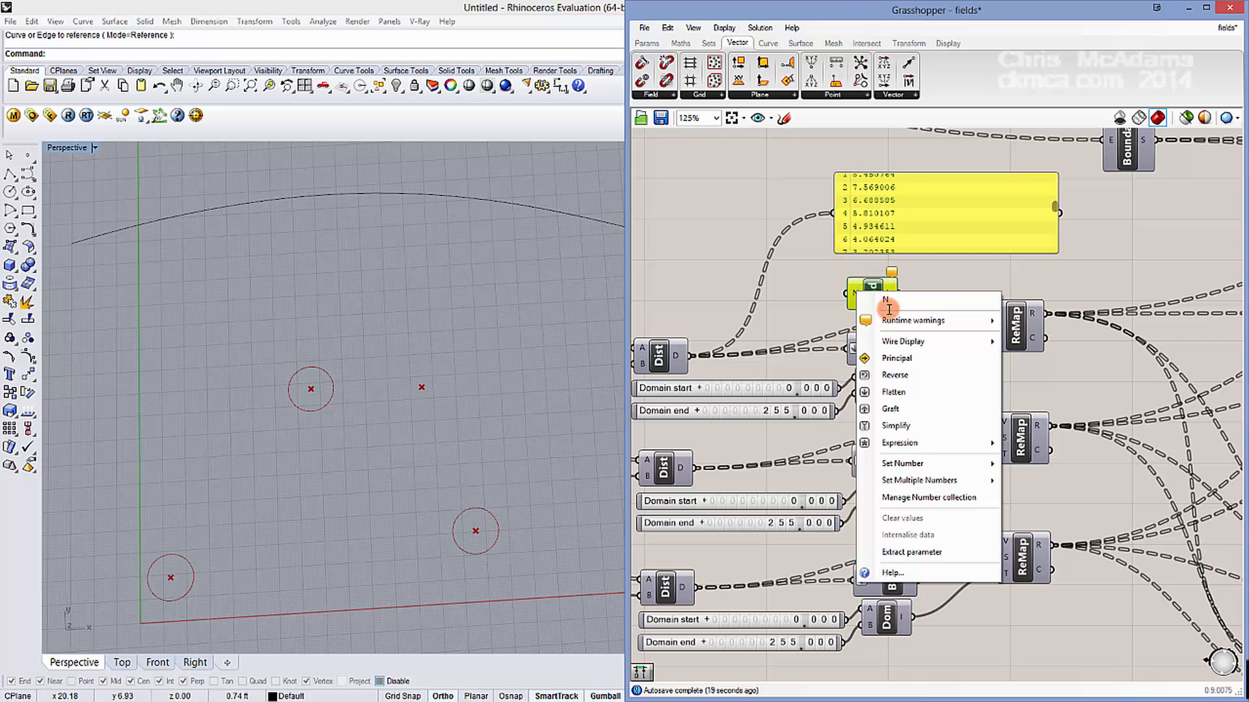
click(894, 392)
drag(692, 356, 975, 236)
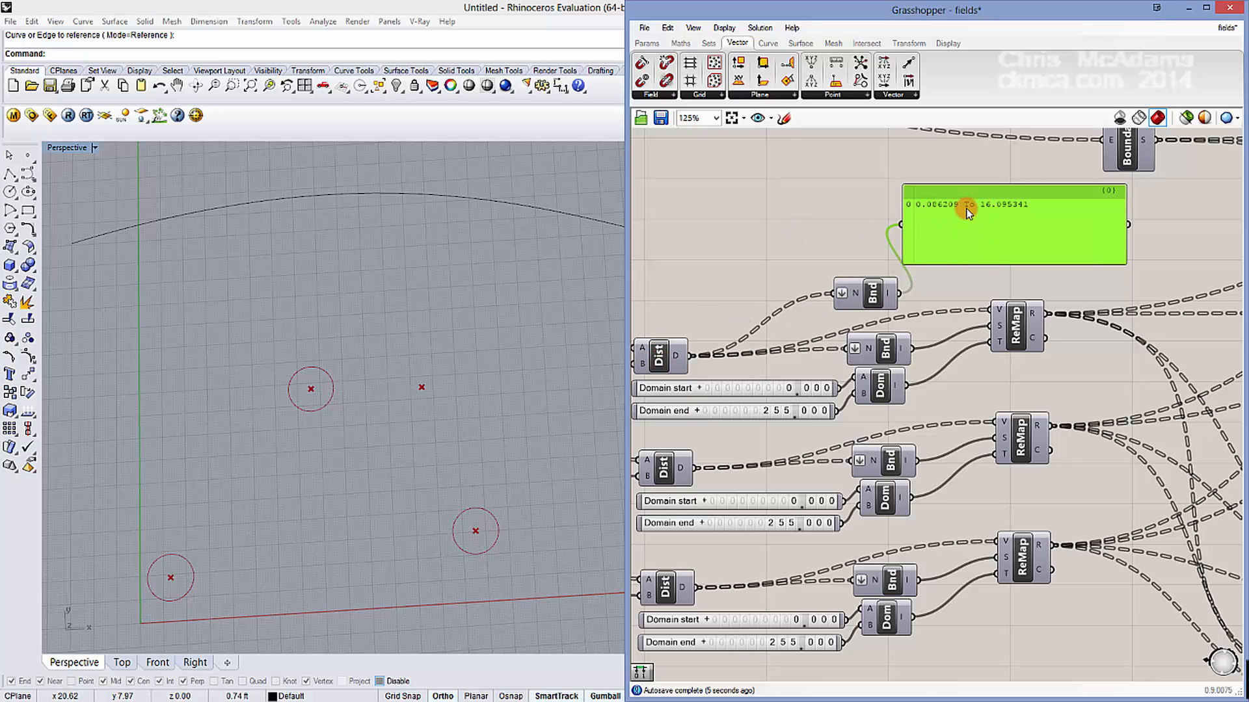
Step: Turn off flattening on the new Bounds component's N input and review the separate branch domains from the start of the panel
click(846, 292)
right_click(845, 291)
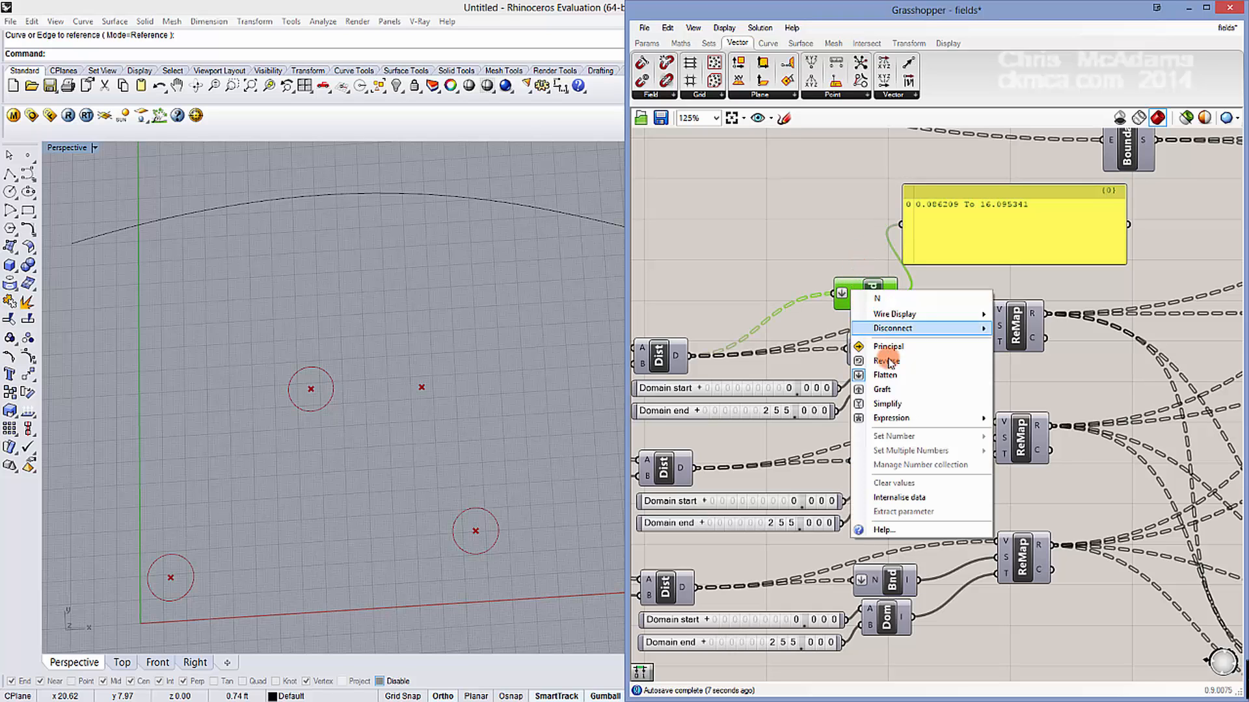
click(894, 382)
right_drag(969, 238, 906, 244)
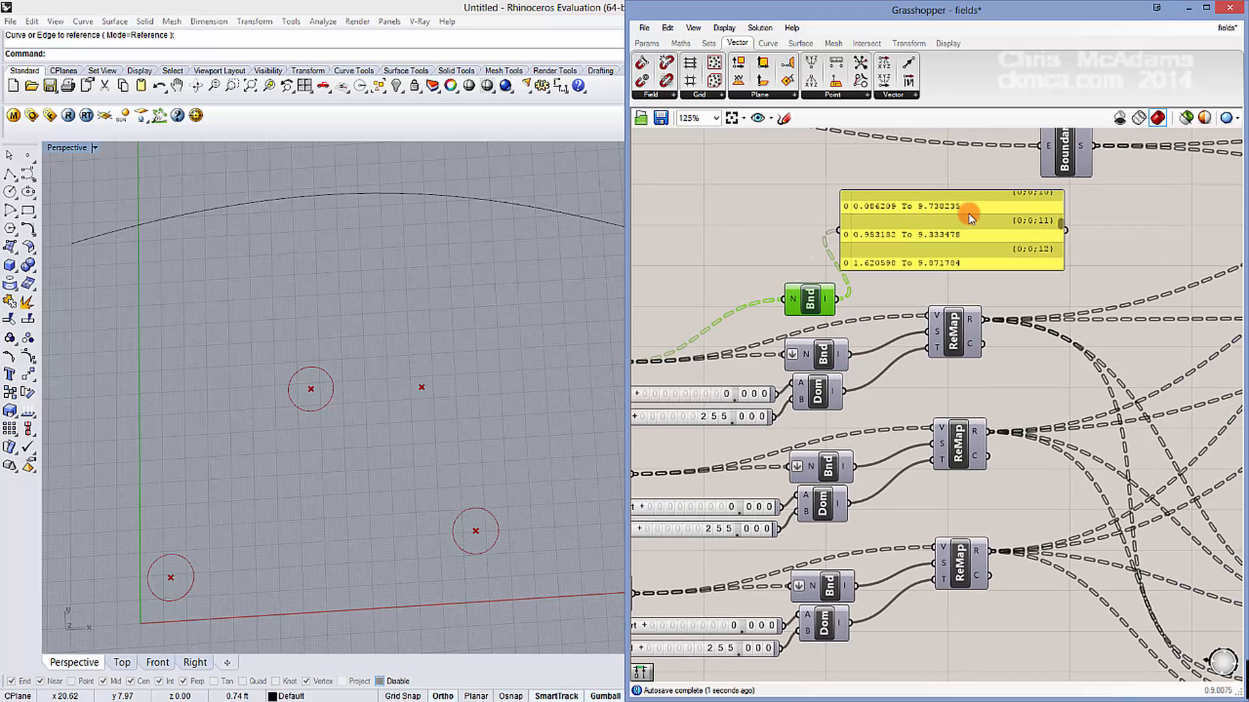
drag(1060, 221, 1060, 190)
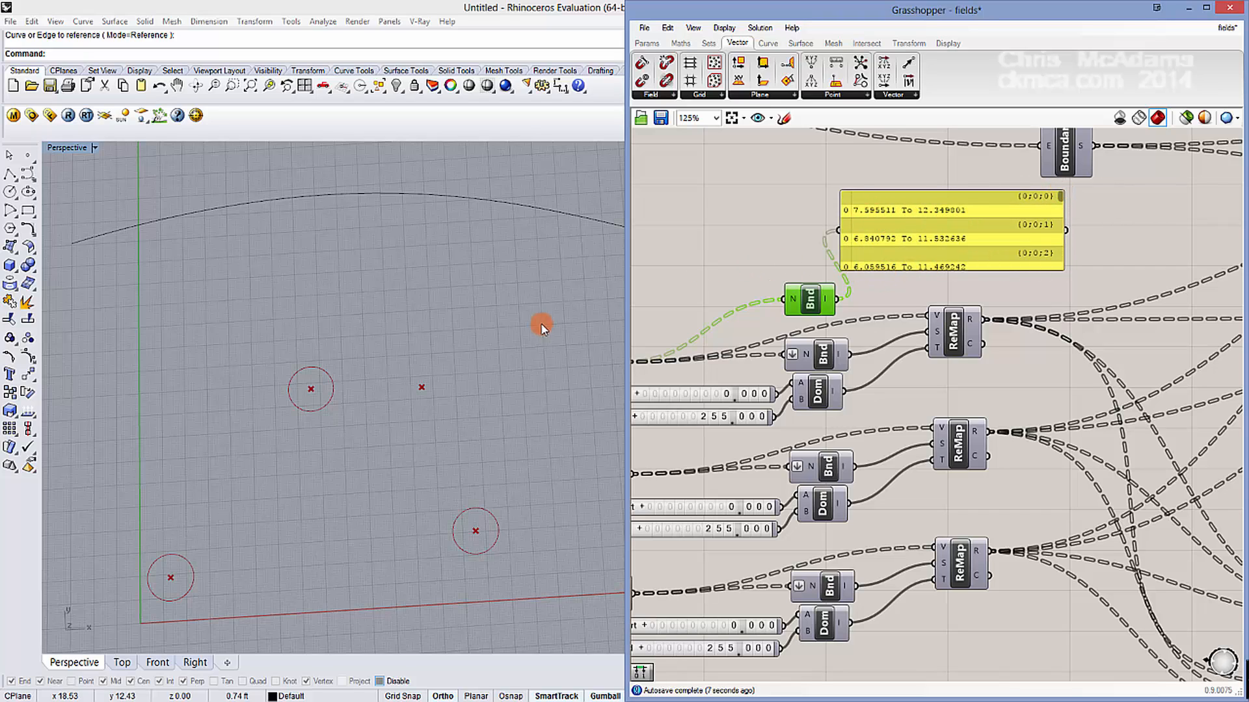
Step: Flatten the new Bounds component's N input again and move the component up and left beside the panel
right_drag(770, 271, 831, 255)
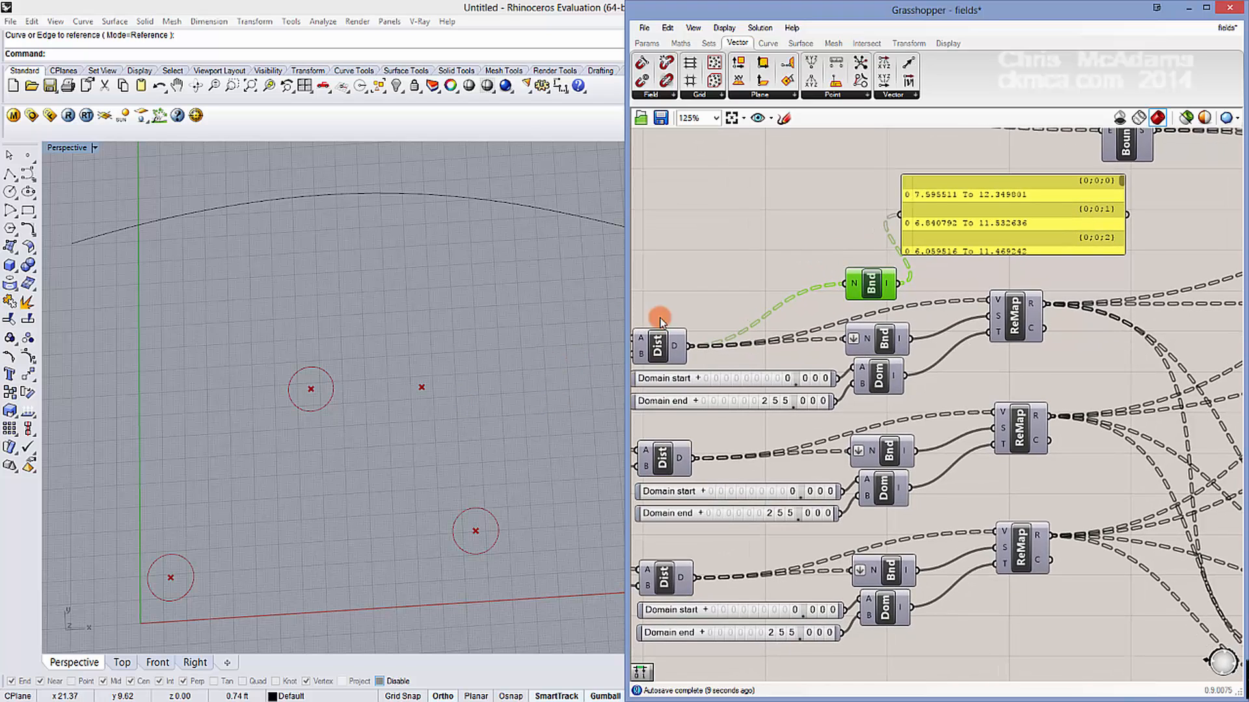
right_click(850, 284)
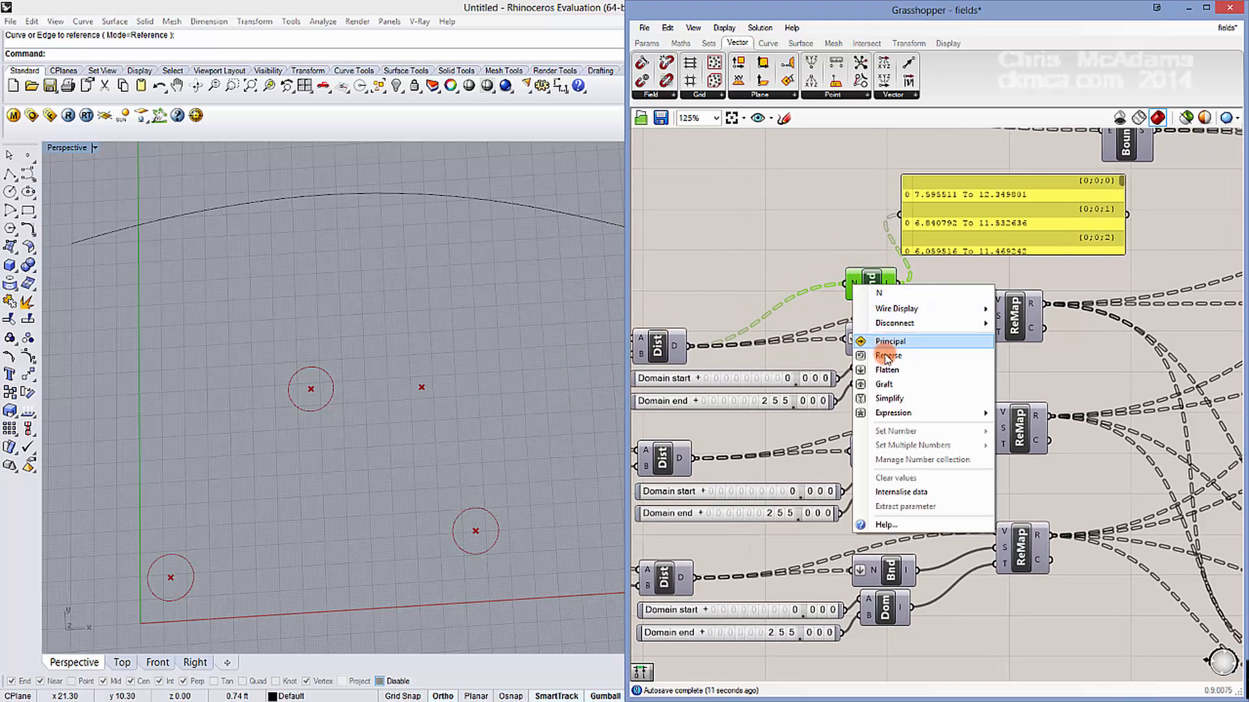
click(887, 369)
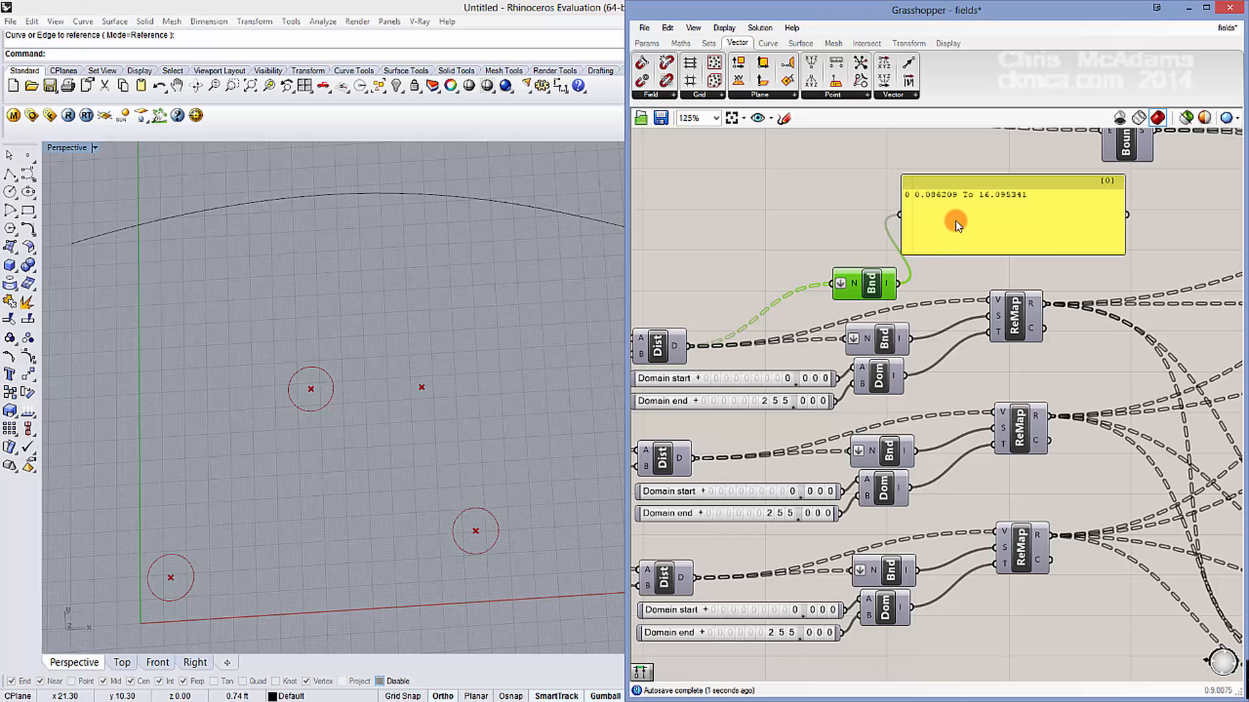
drag(870, 283, 839, 247)
double_click(991, 272)
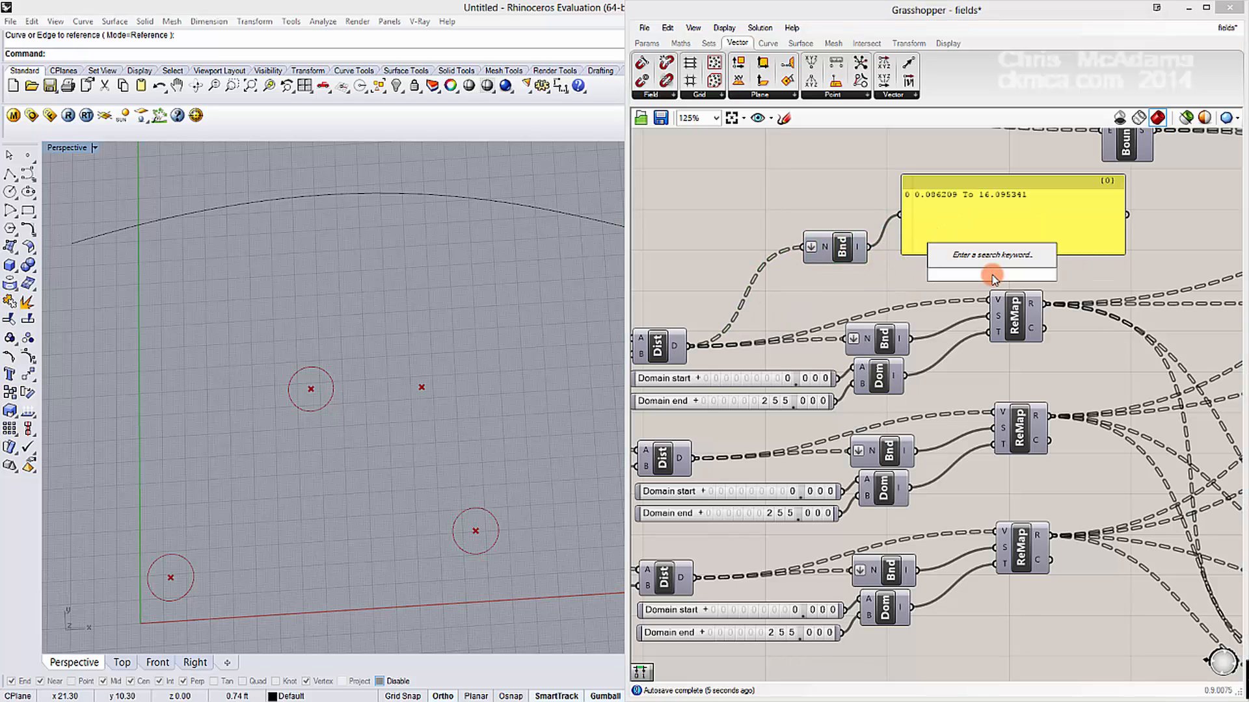
text(remap)
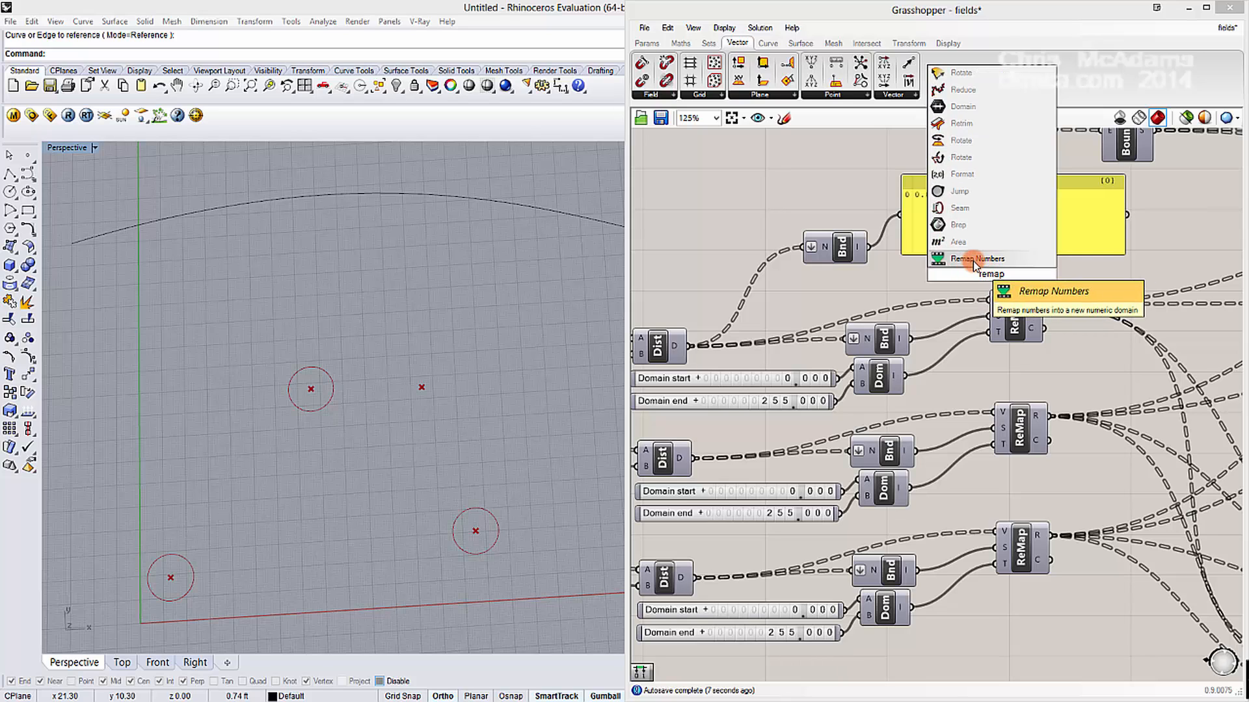
click(677, 350)
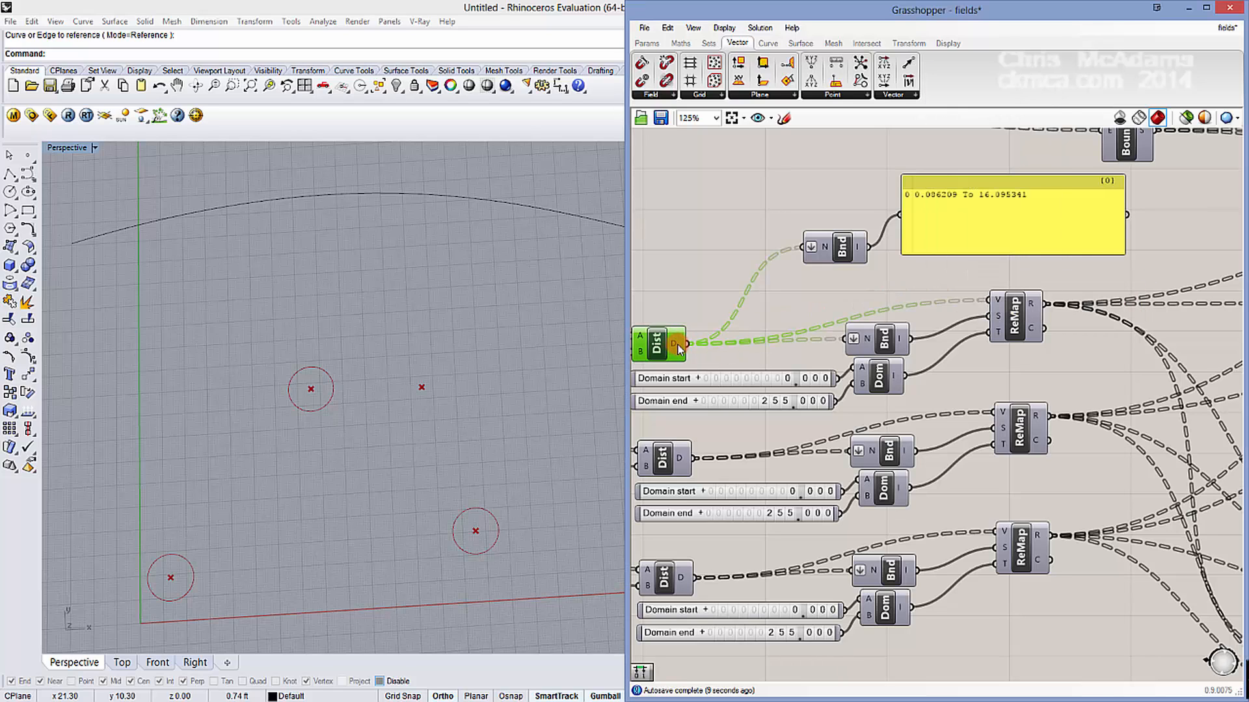
Step: Trace the first Distance and Bounds outputs into the V and S inputs of the existing ReMap component, and check the Bounds domain
drag(688, 345, 990, 301)
right_drag(886, 276, 829, 265)
click(827, 328)
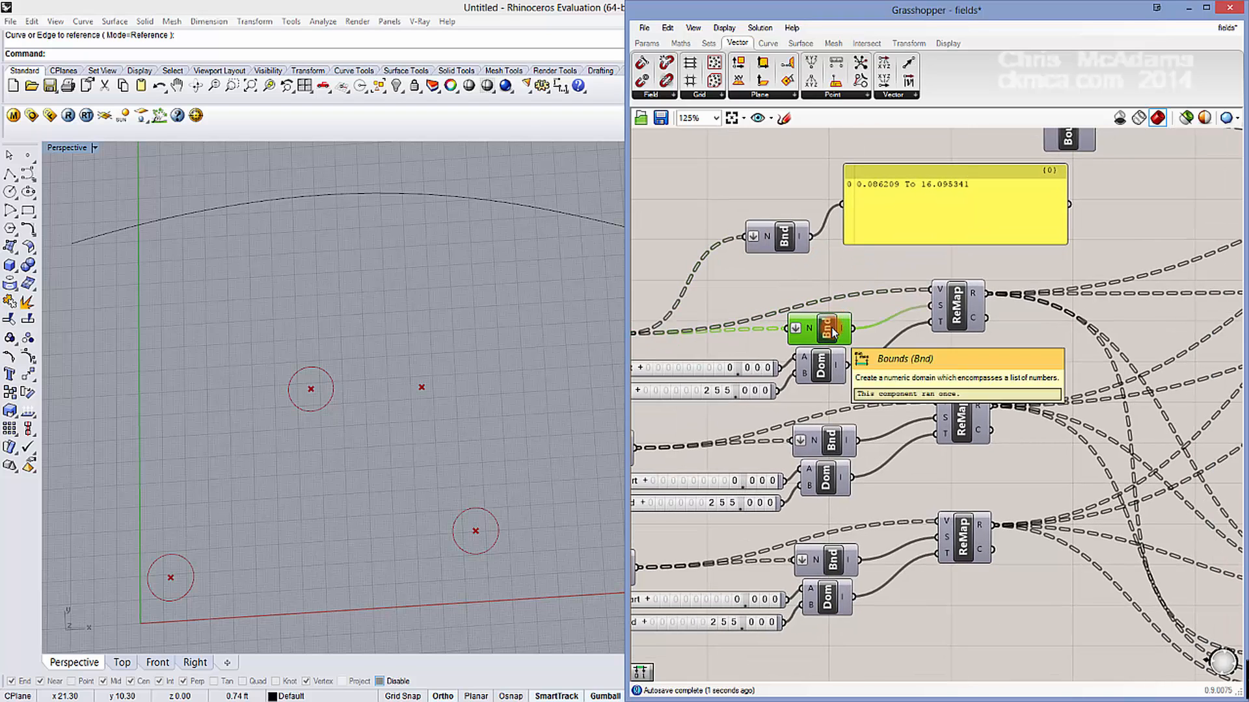
mouse_move(843, 333)
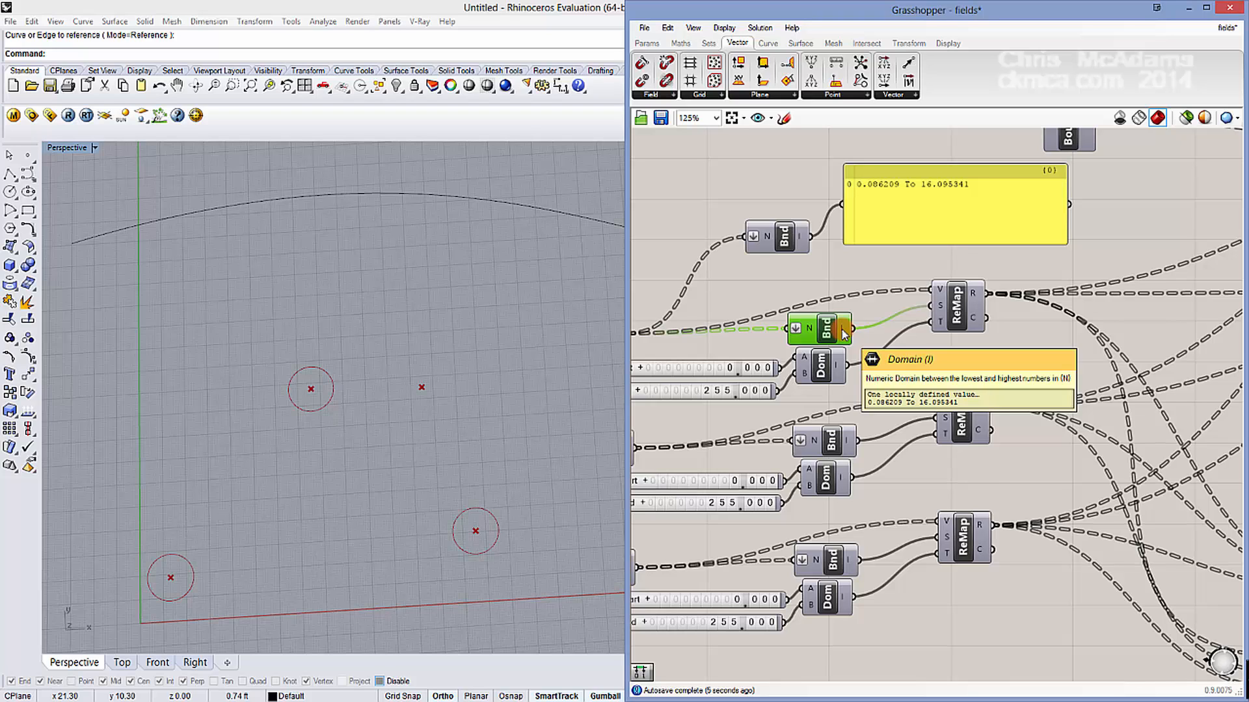
drag(843, 333, 896, 310)
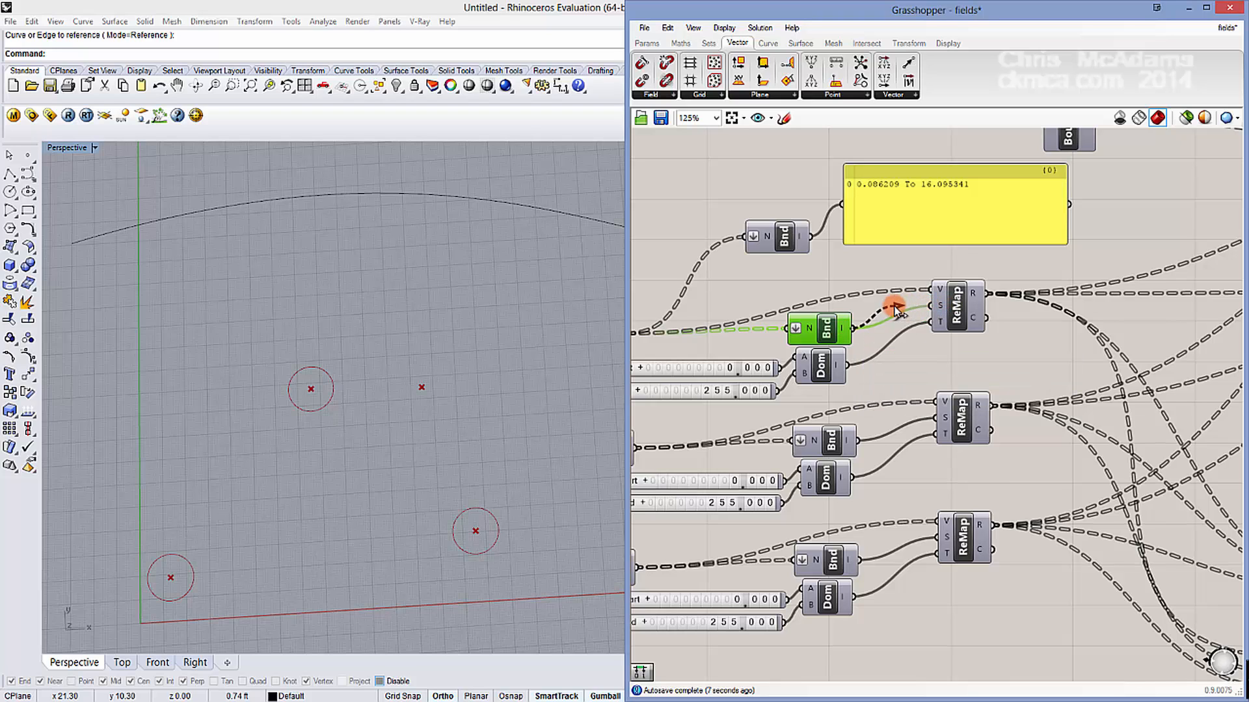
right_drag(859, 371, 915, 365)
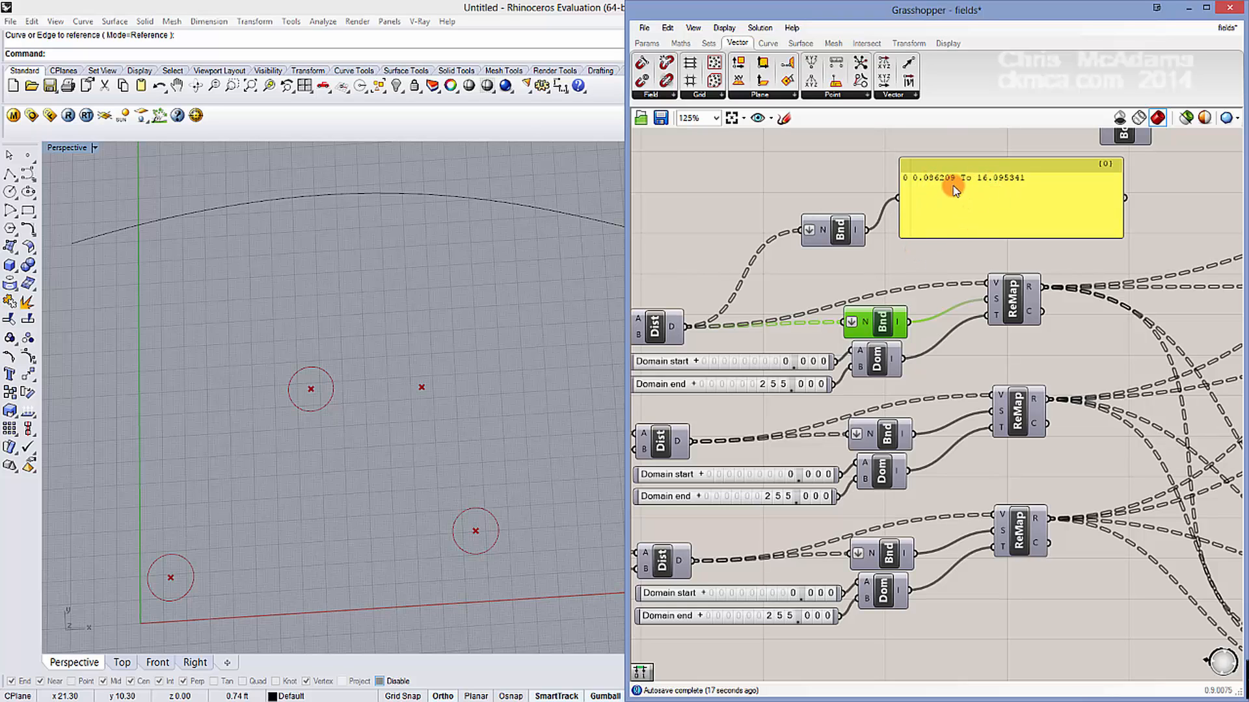
Step: Add a Construct Domain component between the new Bounds component and the existing first Bounds component
right_drag(739, 315, 805, 299)
double_click(924, 262)
text(domain)
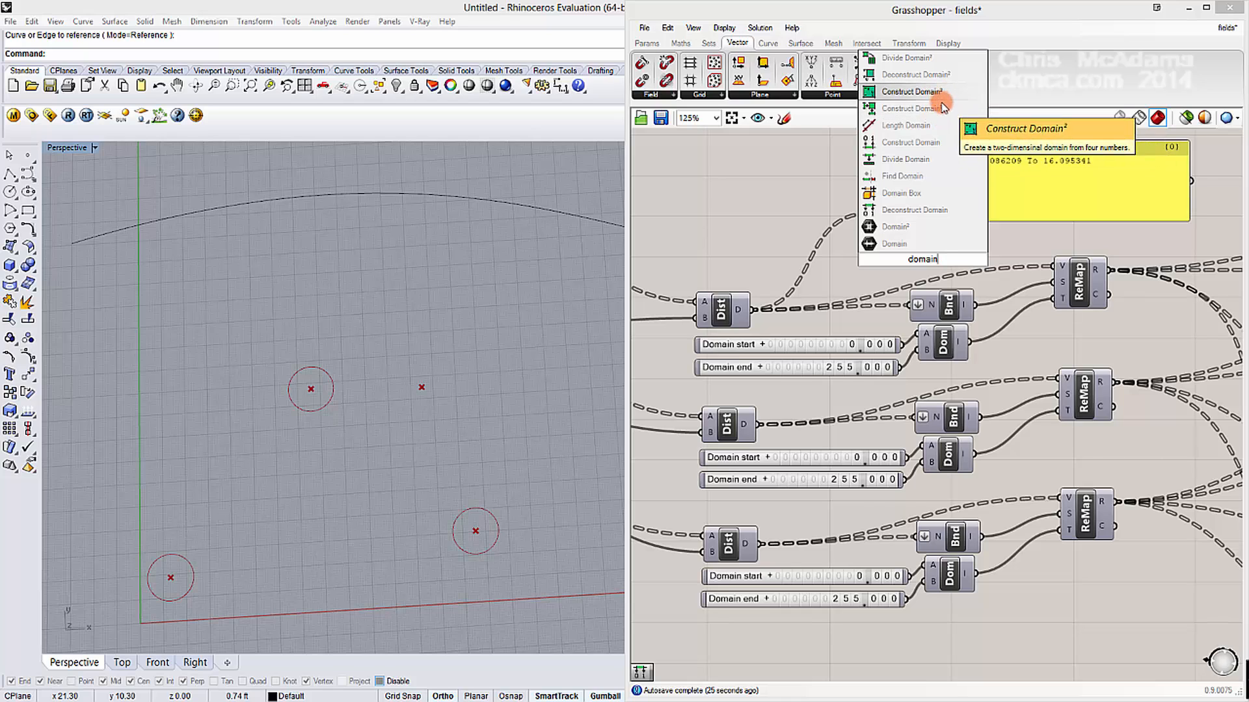
click(928, 142)
drag(931, 254, 974, 260)
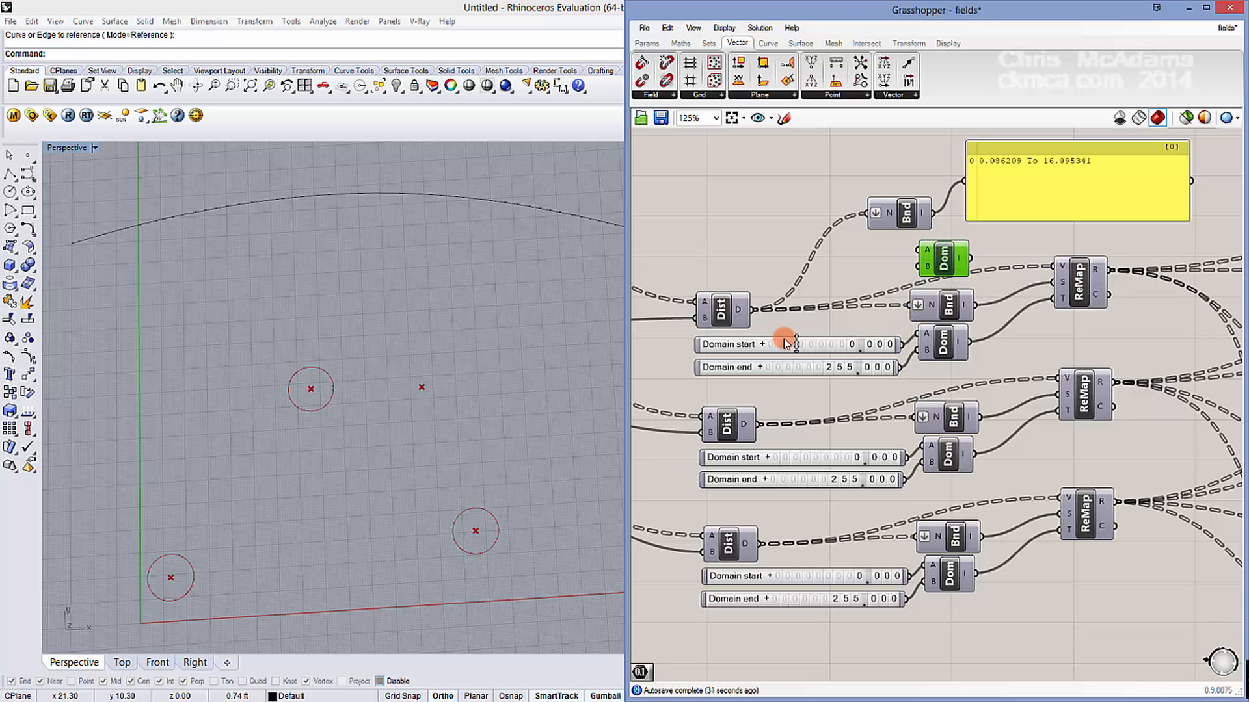
Step: Place a Digit Scroller beside the new Bounds component, set it to 0.000, and duplicate it just below
double_click(764, 235)
text(slider)
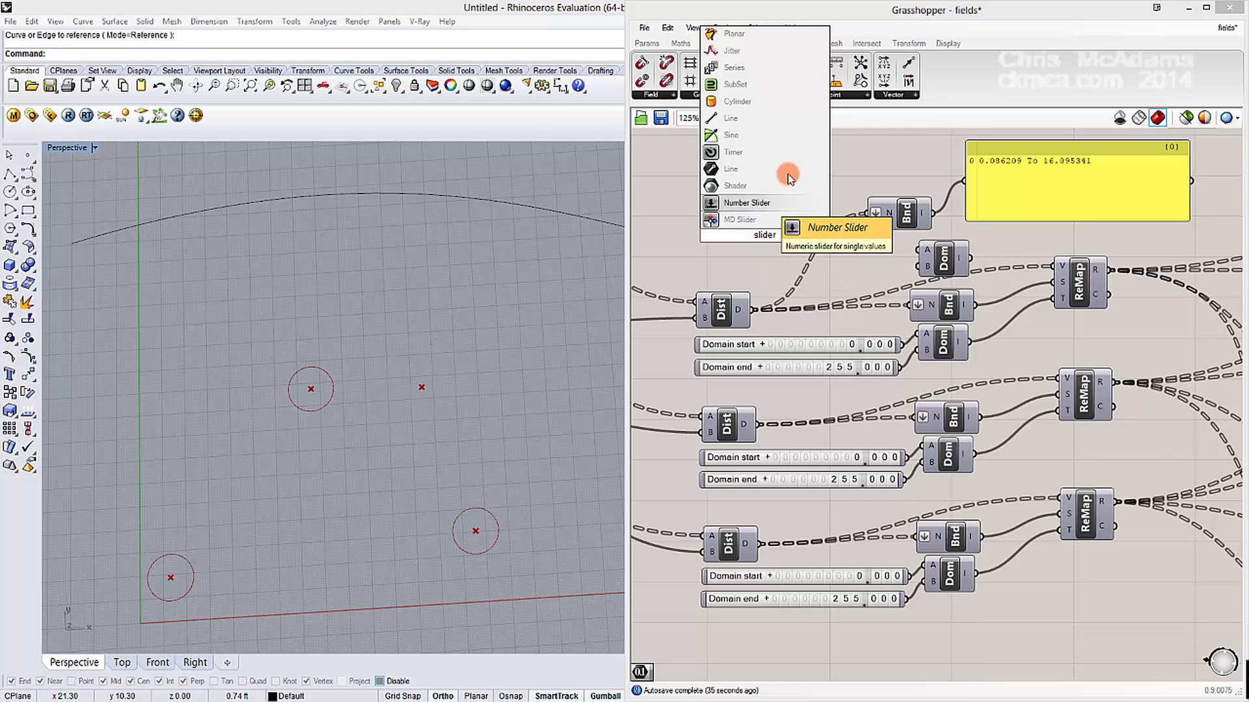
click(851, 91)
click(657, 46)
click(844, 94)
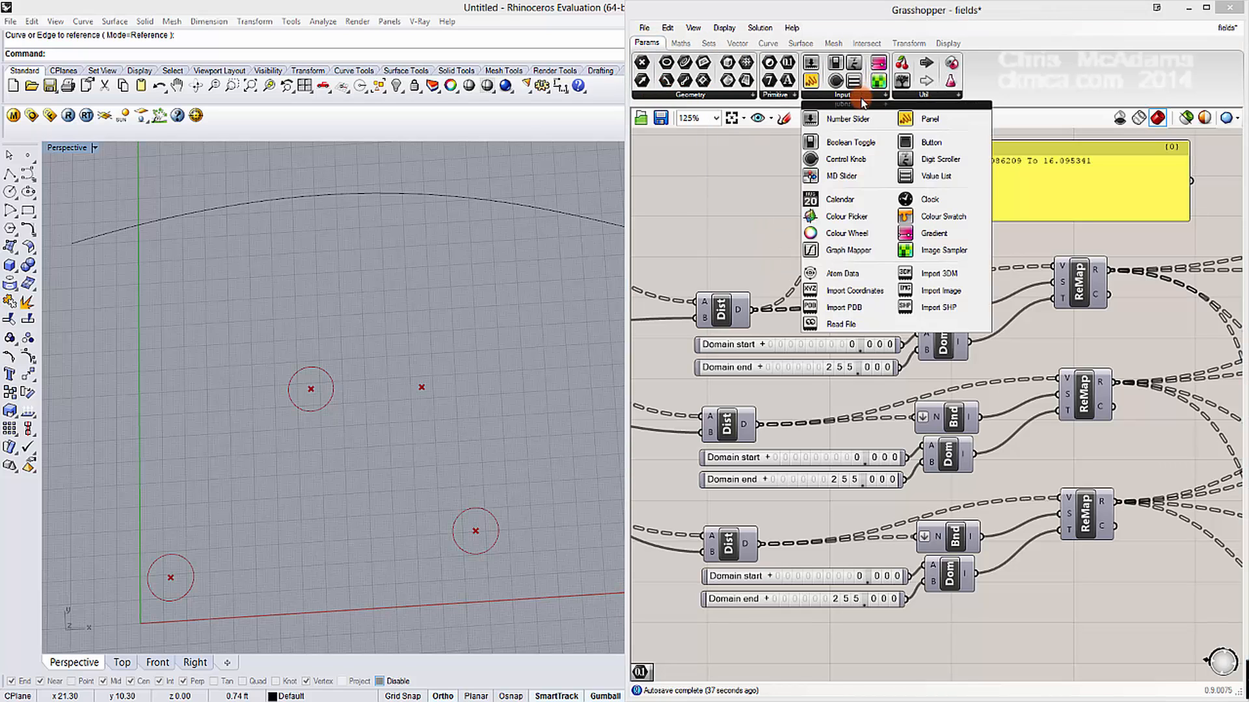
click(961, 166)
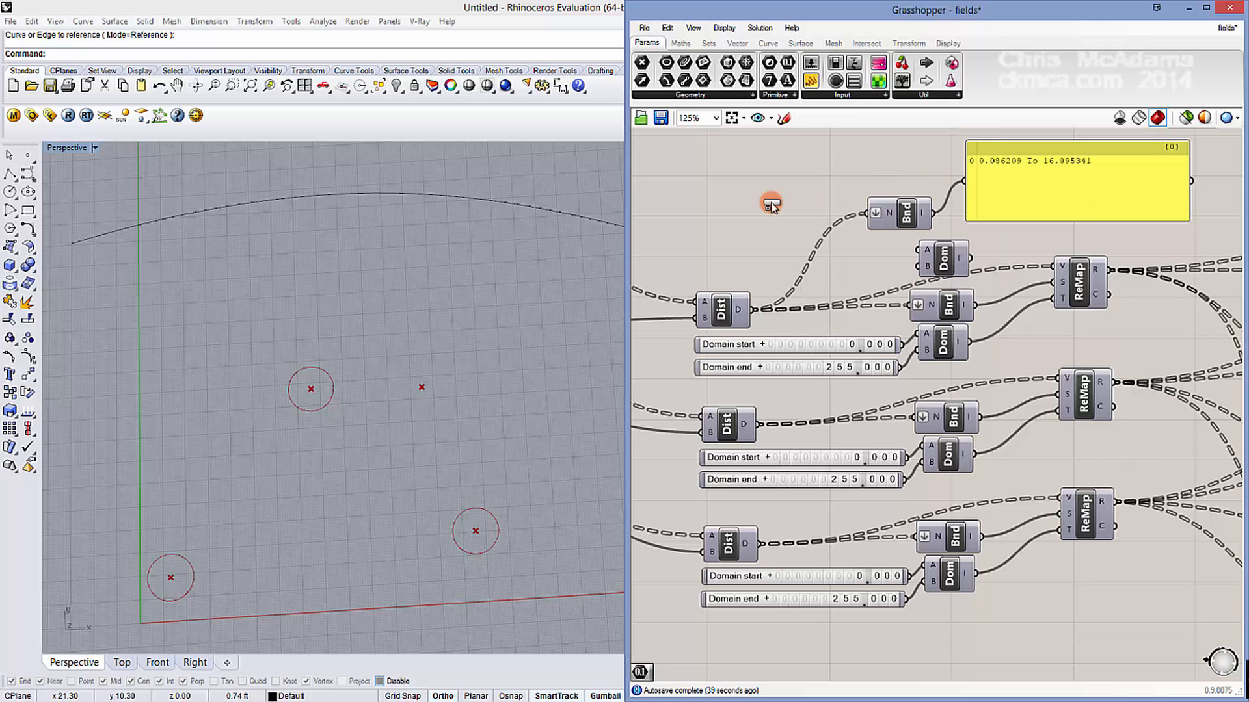
click(771, 203)
drag(710, 203, 649, 207)
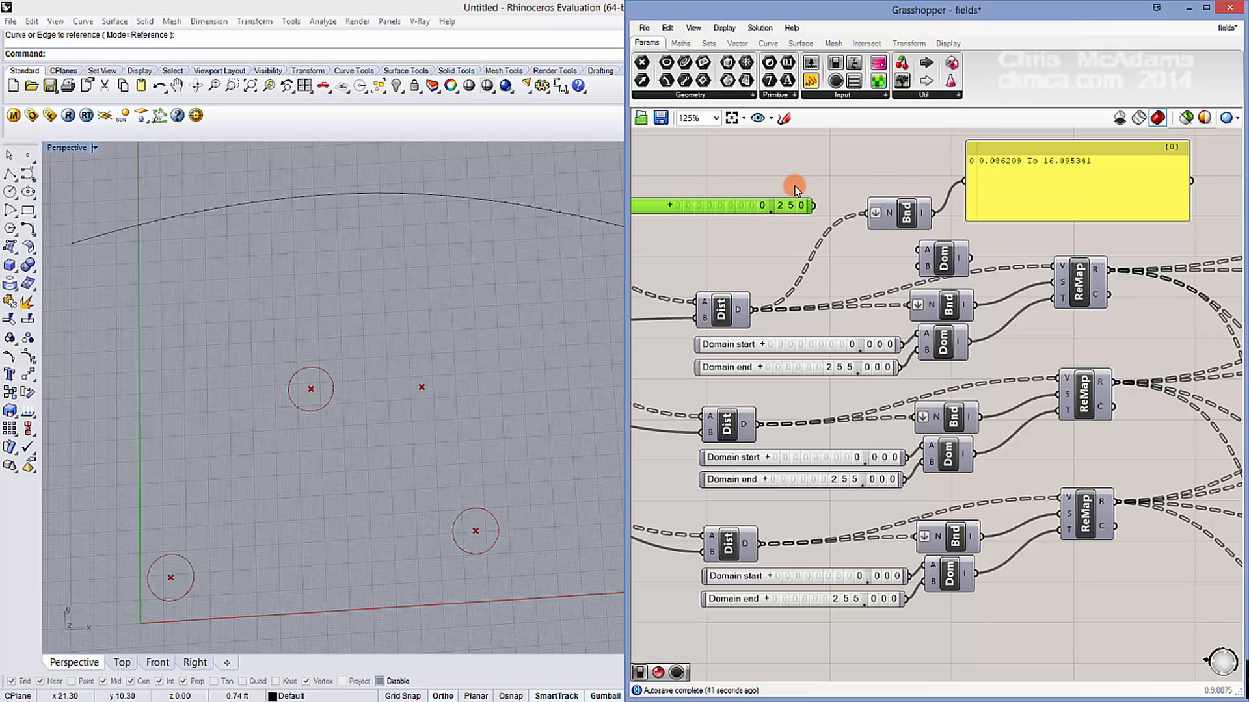
double_click(727, 210)
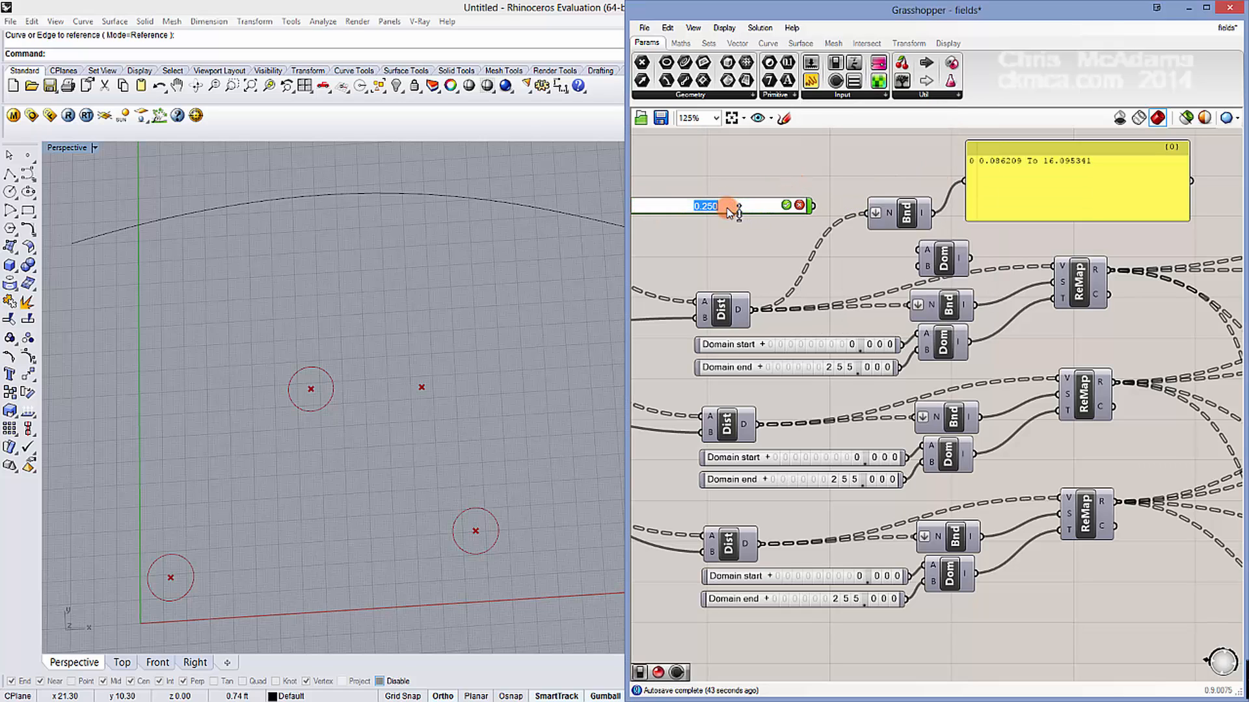
key(Escape)
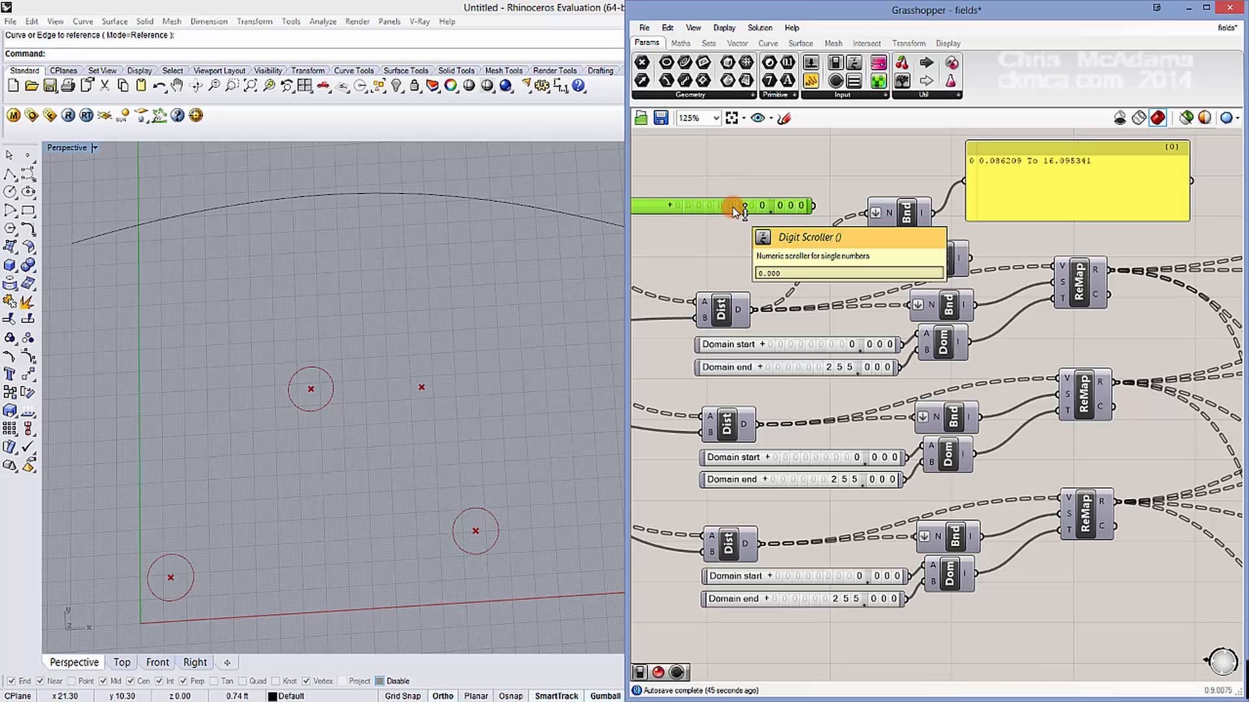
drag(733, 216, 729, 229)
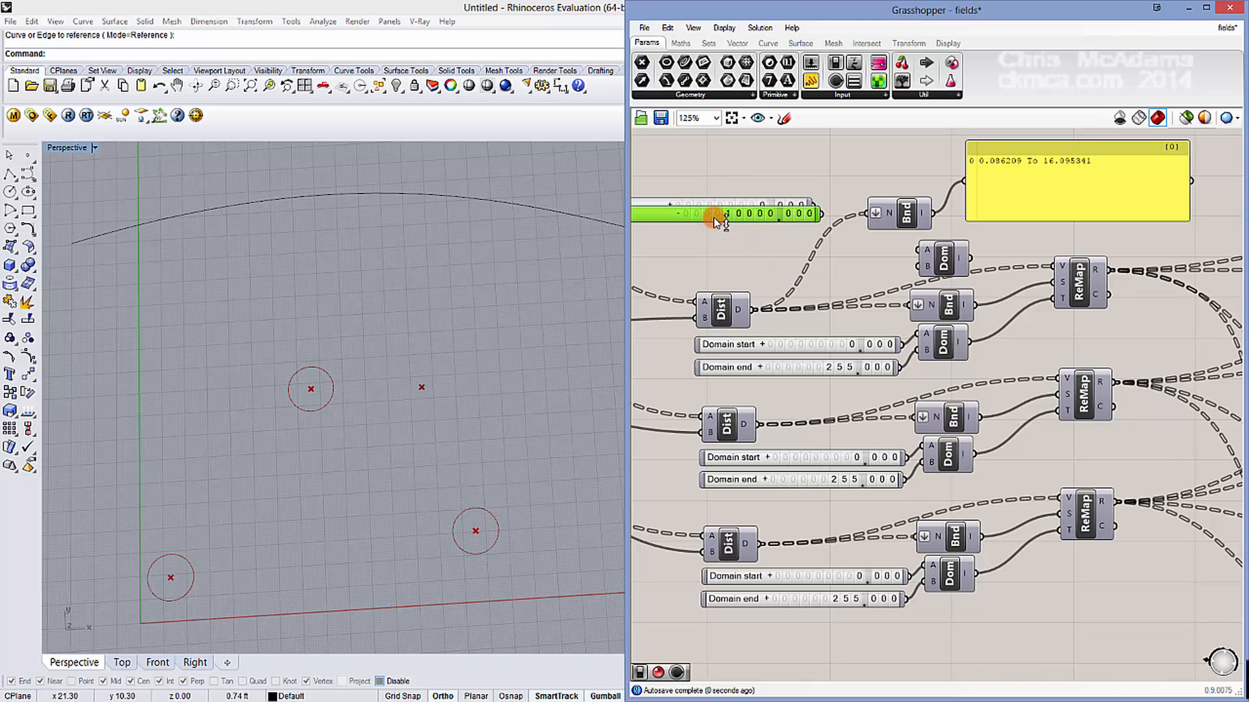
double_click(713, 220)
Step: Delete both new Digit Scrollers and the extra Construct Domain component above the first existing Bounds component
click(724, 176)
drag(753, 167, 715, 242)
key(Delete)
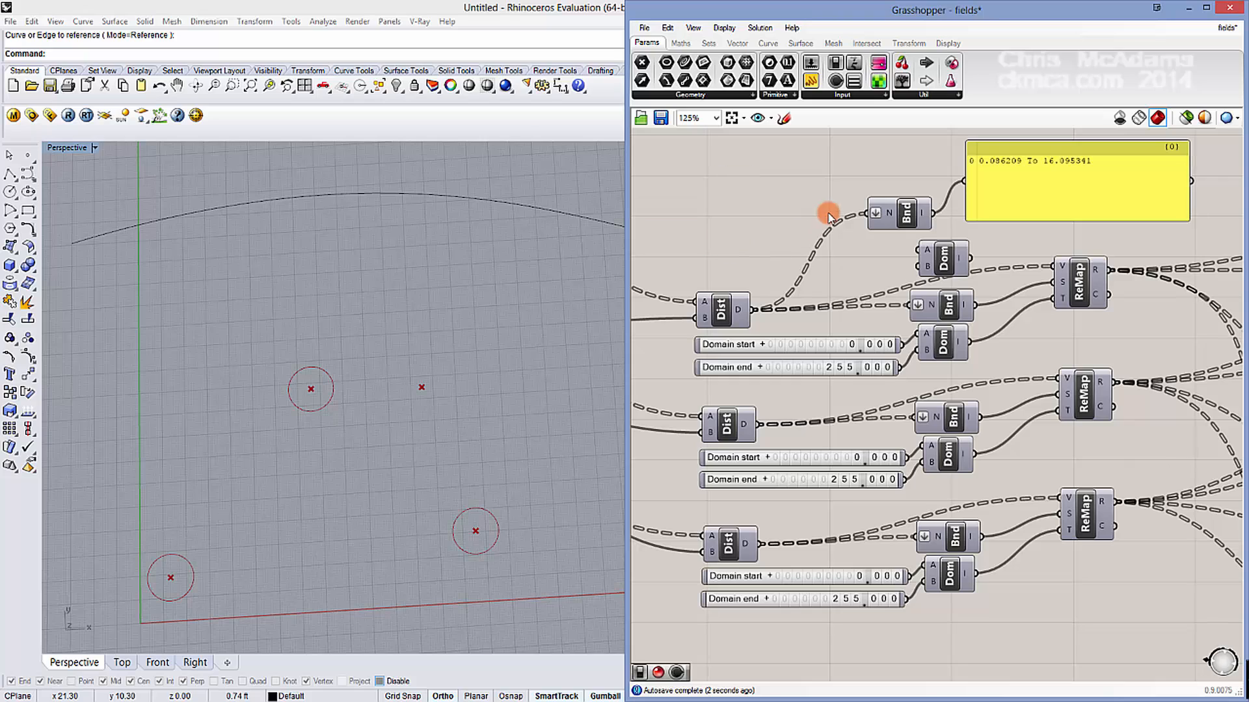
drag(943, 259, 944, 358)
key(Delete)
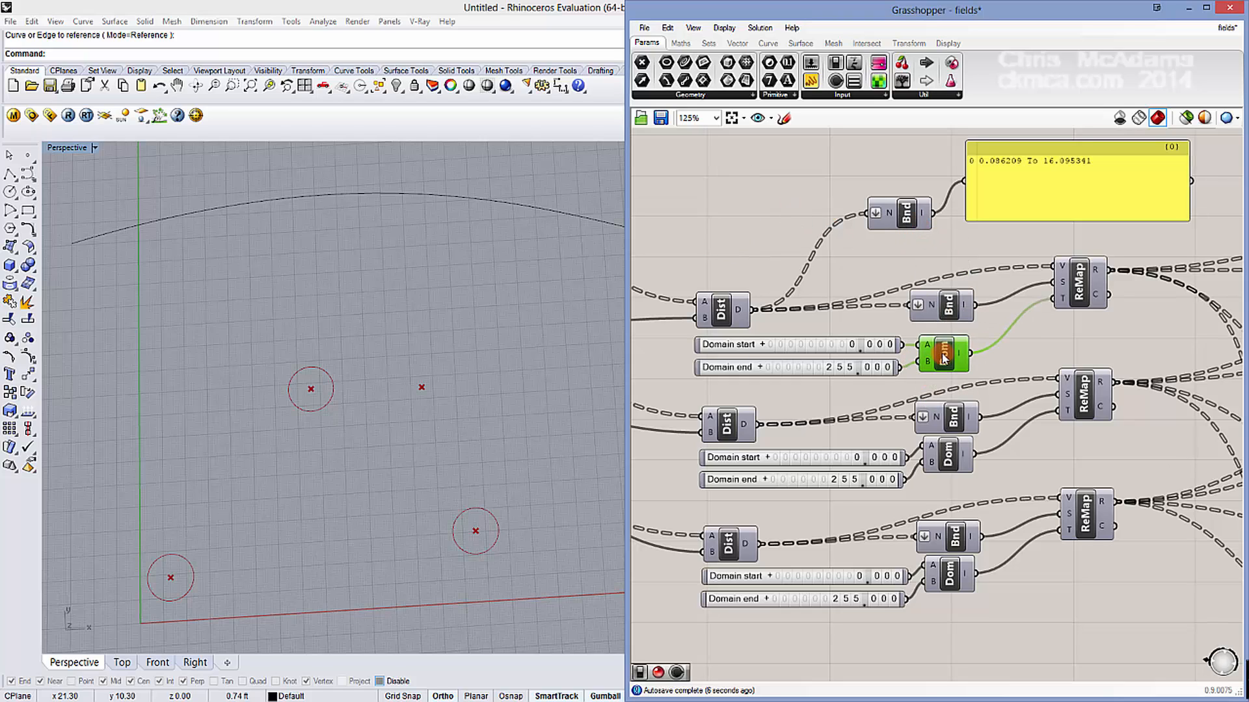
Step: Trace the first ReMap component's V, S and T inputs back to the Distance, Bounds and Construct Domain components
click(1078, 296)
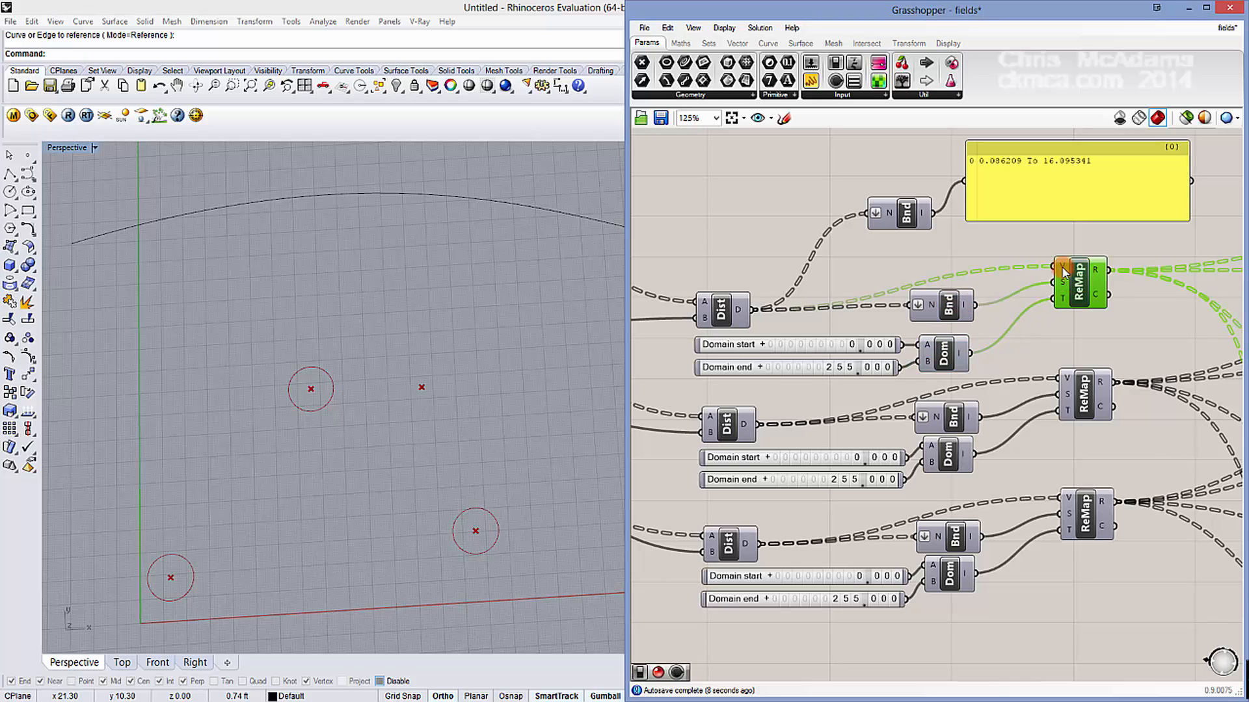
drag(1062, 272, 755, 309)
click(948, 305)
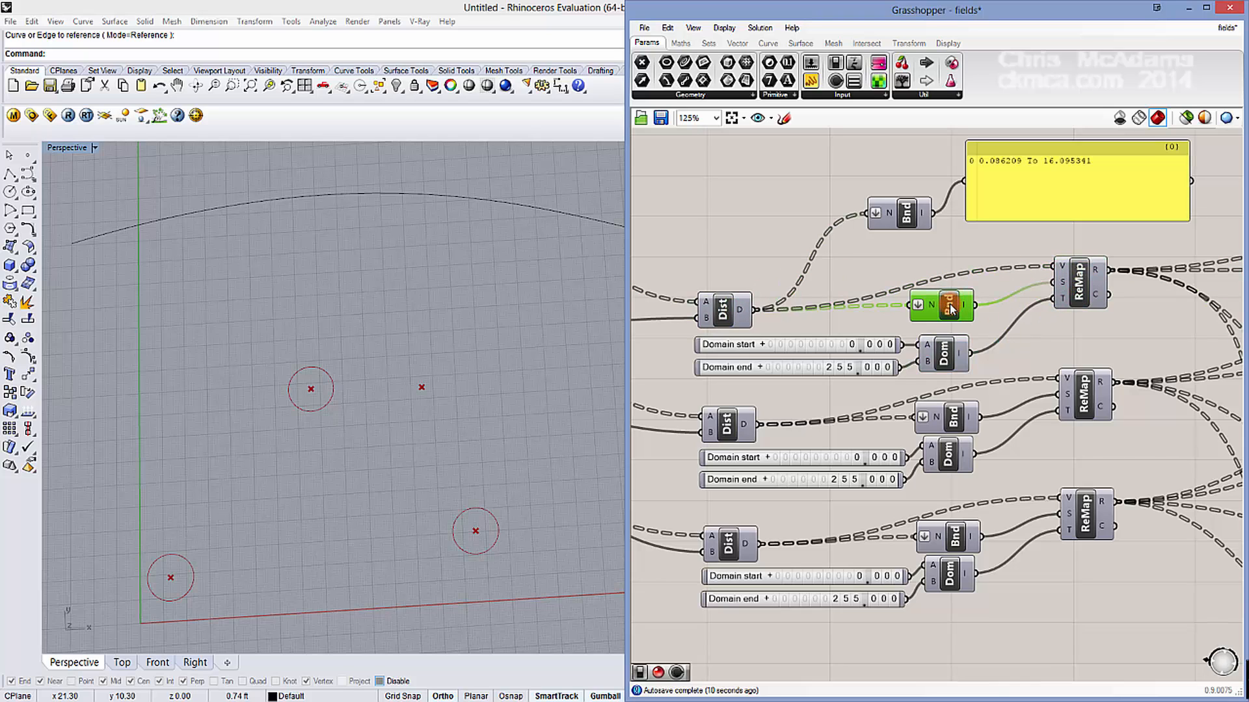
click(956, 357)
Step: Connect the first ReMap's R output to the panel, enlarge the panel to read the remapped values, and move it aside
right_drag(1031, 347, 942, 400)
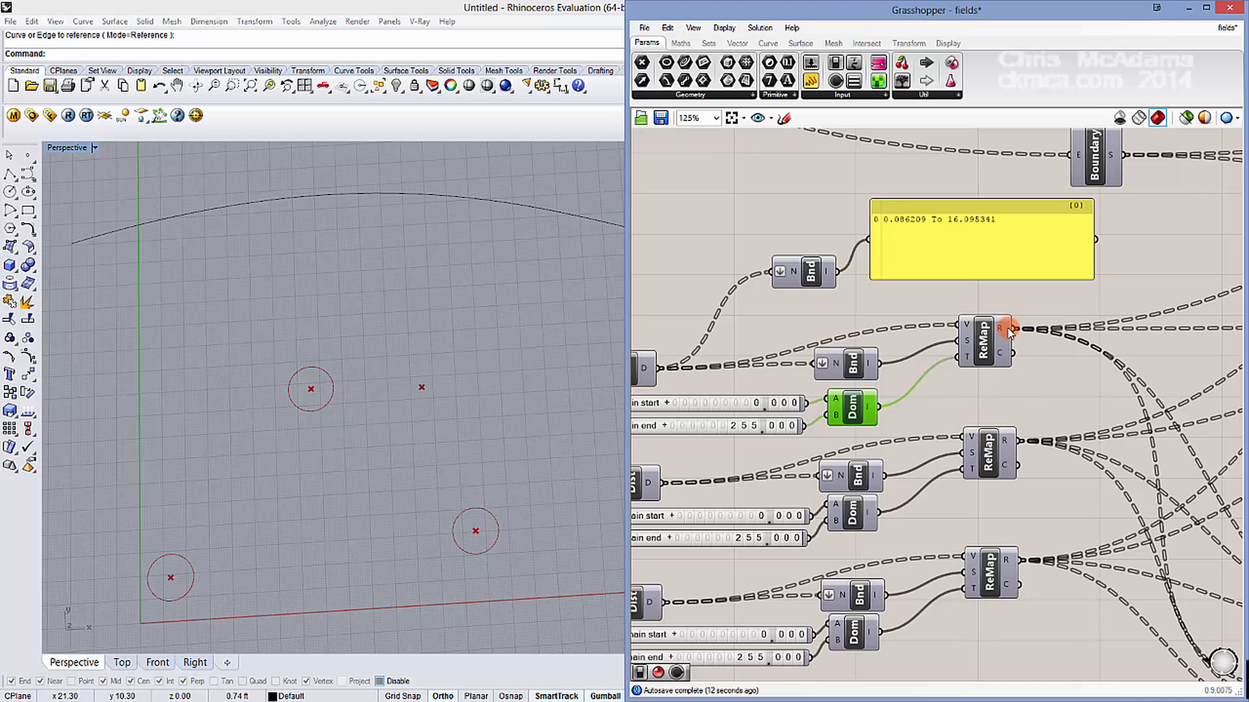
drag(1011, 329, 873, 239)
right_drag(1024, 233, 938, 243)
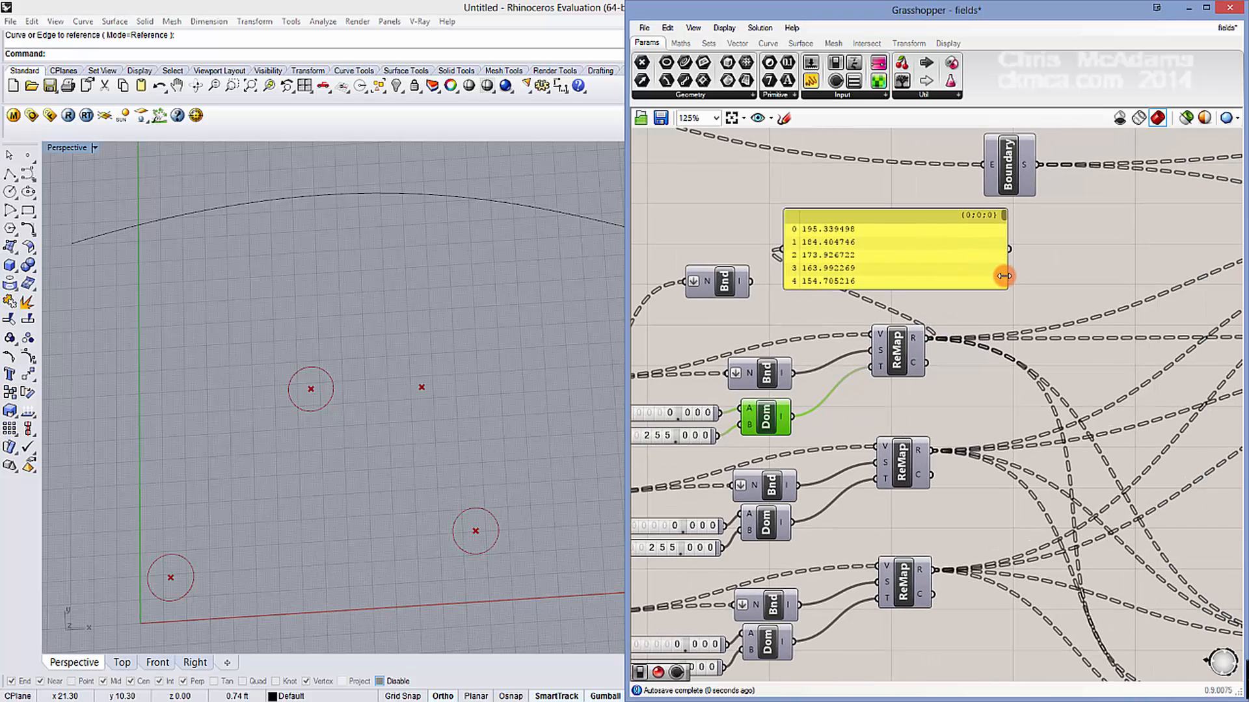
drag(1005, 286, 1087, 527)
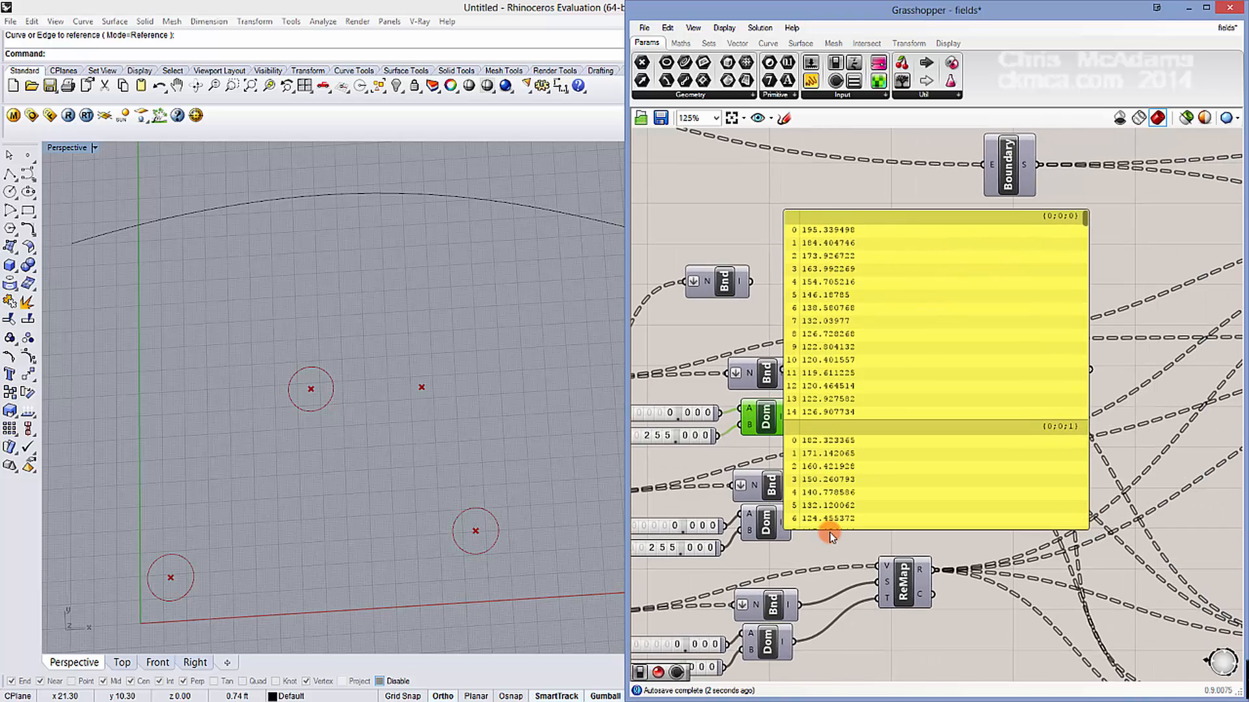
mouse_move(870, 269)
right_down()
mouse_move(919, 264)
mouse_move(853, 266)
right_up()
drag(857, 268, 977, 265)
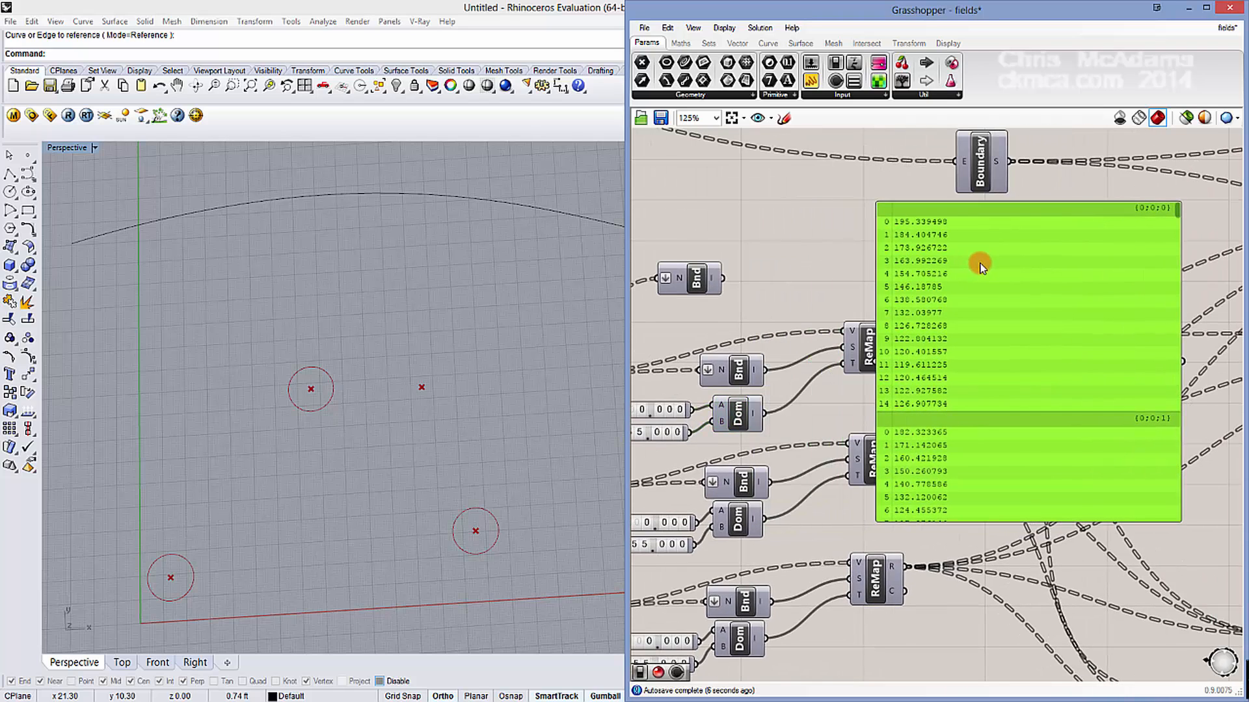
Step: Delete the values panel and the fRGB component, and move the RGB component down into line with the ReMap outputs
right_drag(981, 266, 804, 278)
scroll(805, 278, down, 1)
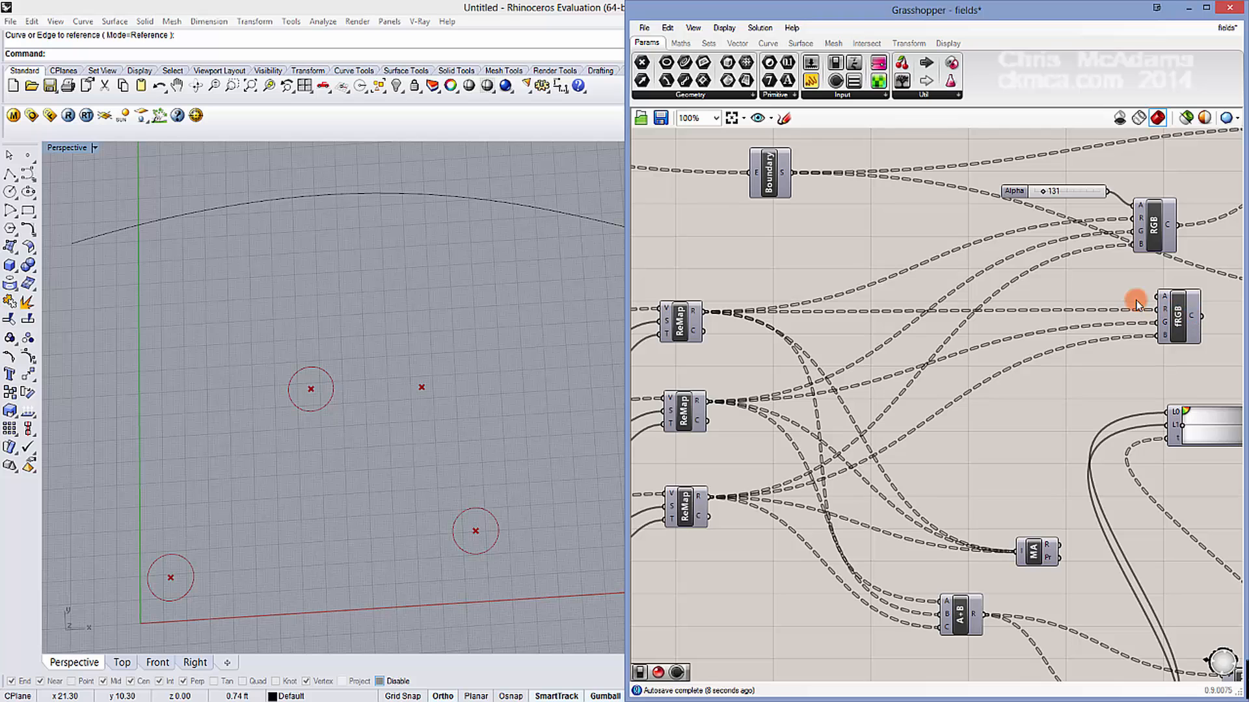
right_drag(1137, 303, 1027, 333)
drag(1072, 344, 1077, 409)
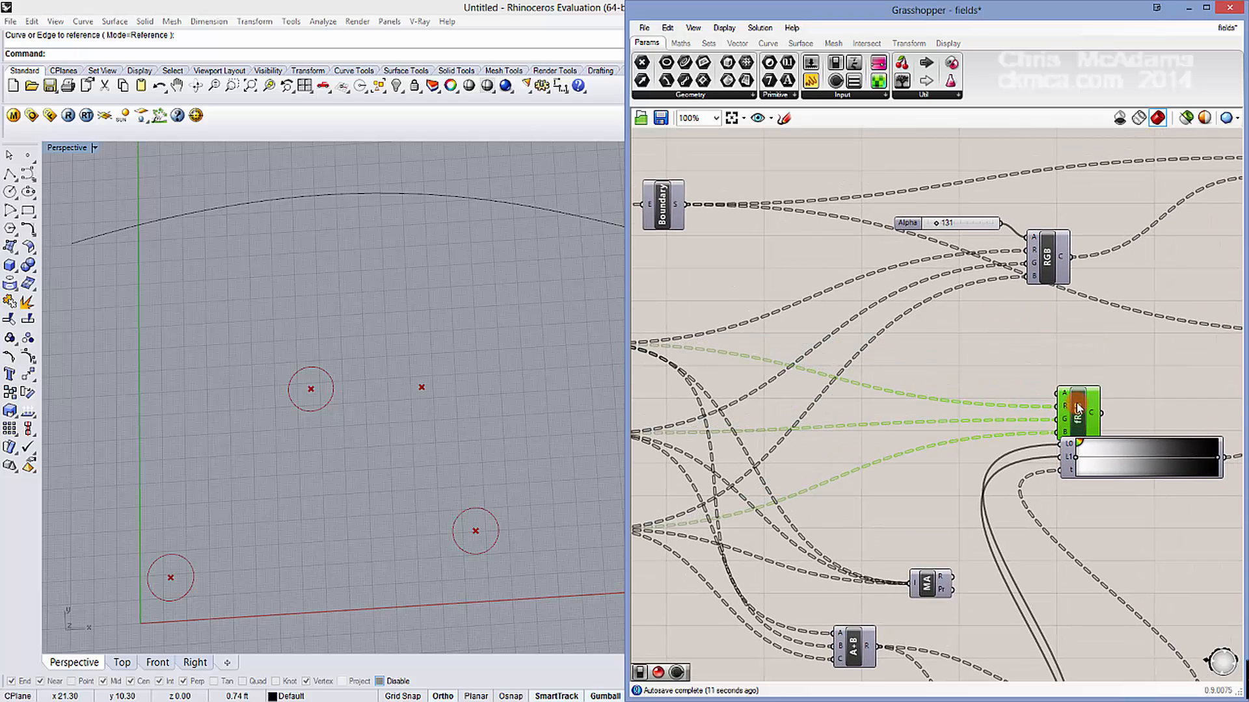
key(Delete)
drag(1051, 253, 1033, 386)
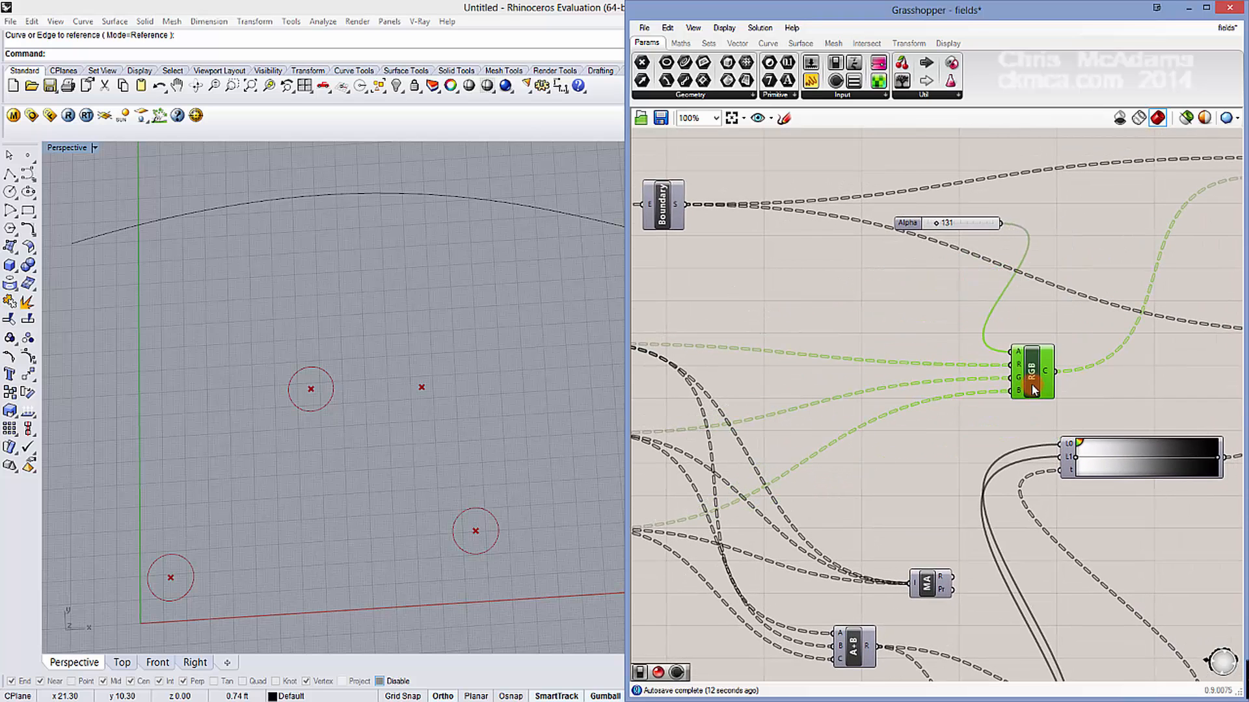
double_click(911, 328)
text(c)
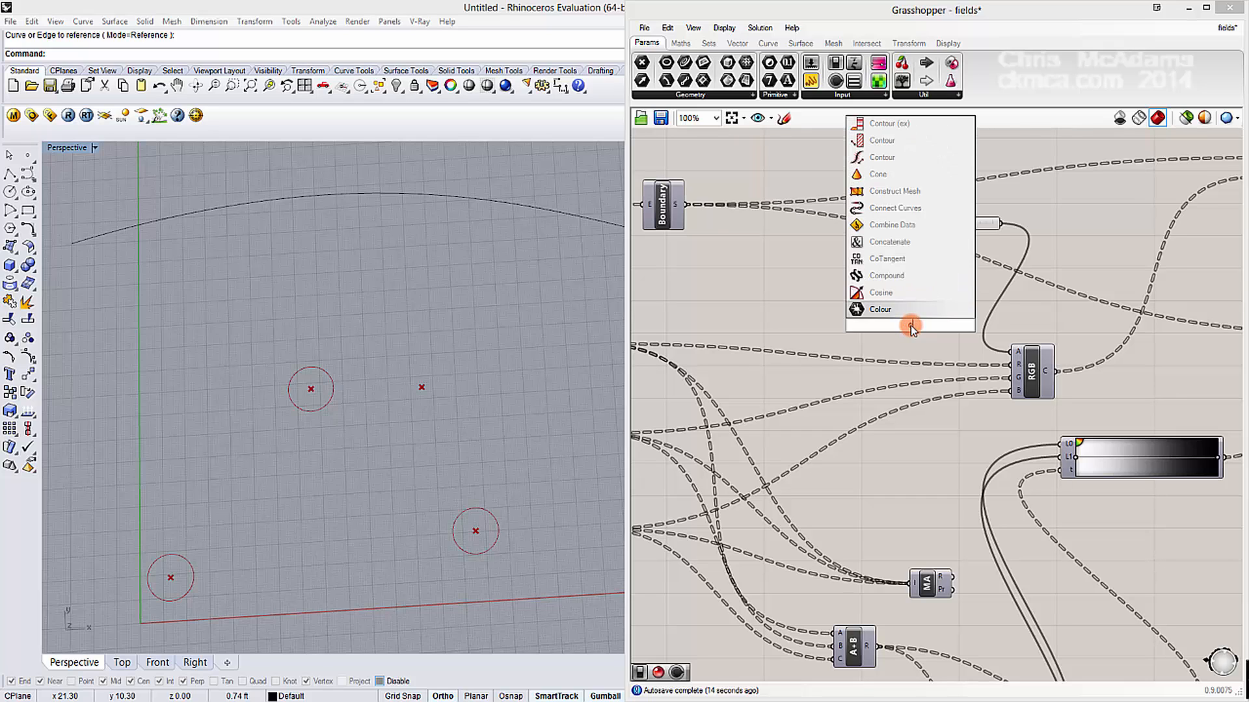
text(olour)
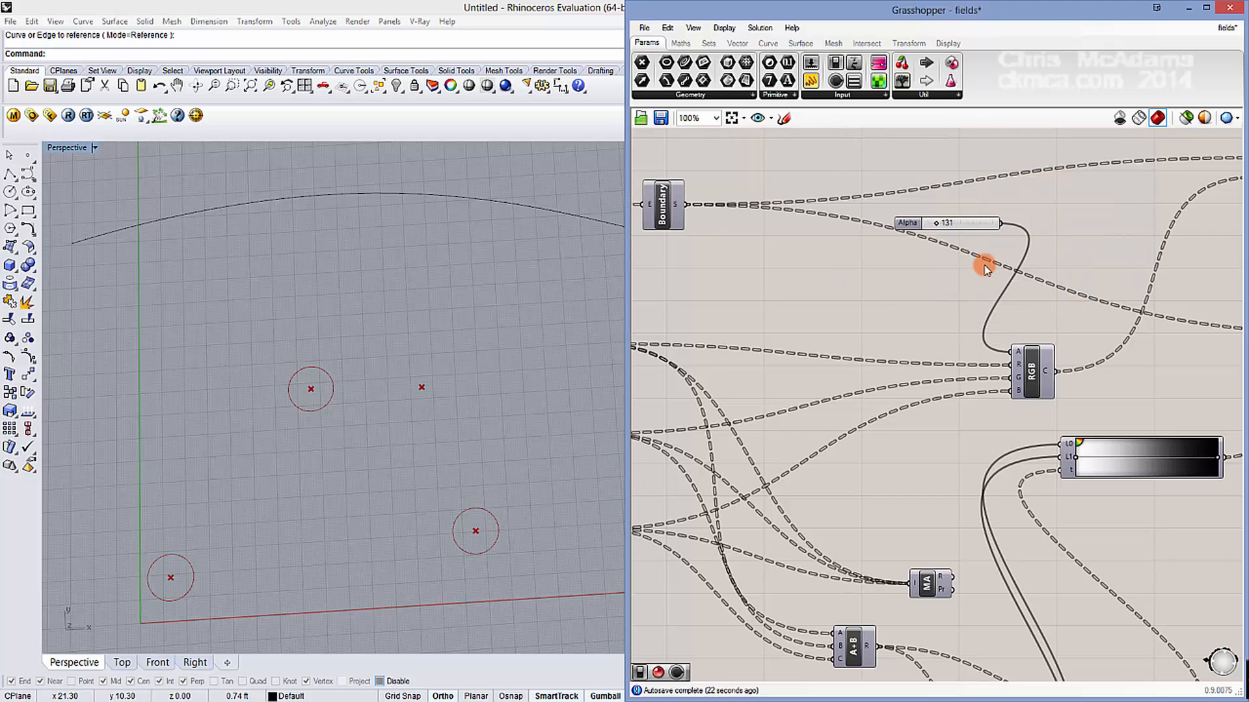
Step: Move the Alpha slider down closer to the RGB component and delete the extra Bounds component above the first ReMap
drag(961, 223, 939, 273)
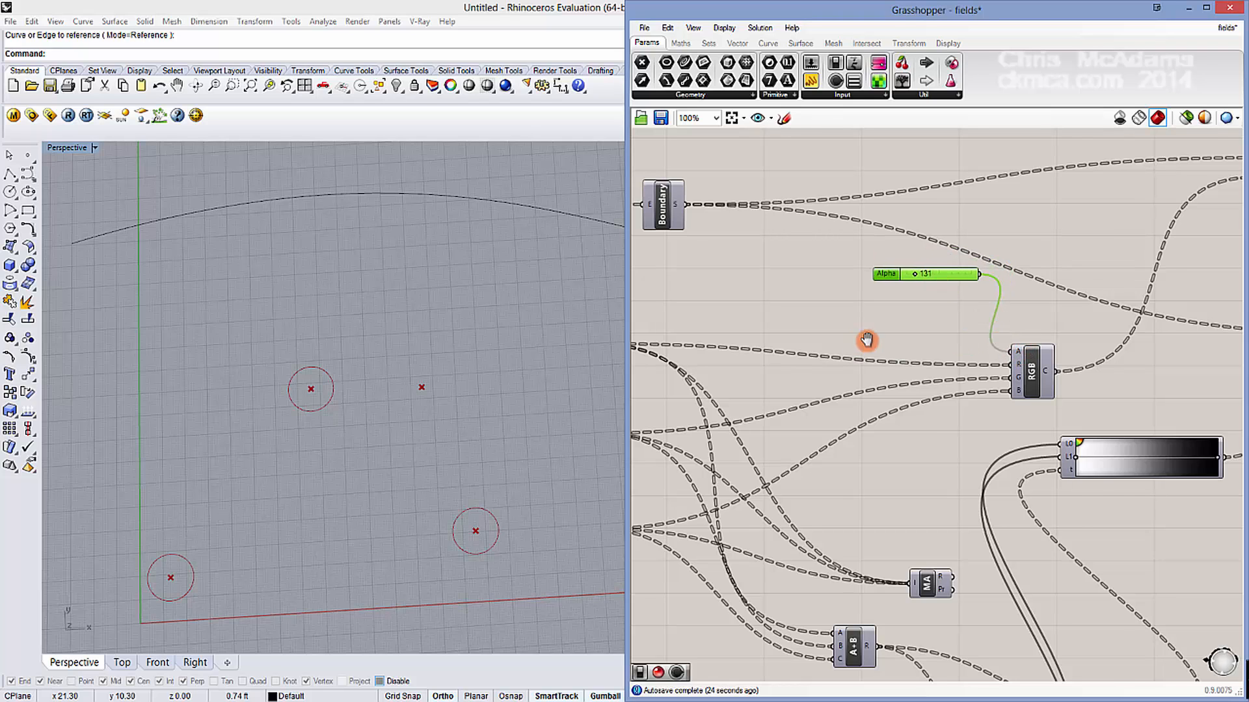
right_drag(940, 343, 1082, 312)
click(713, 322)
scroll(961, 298, down, 5)
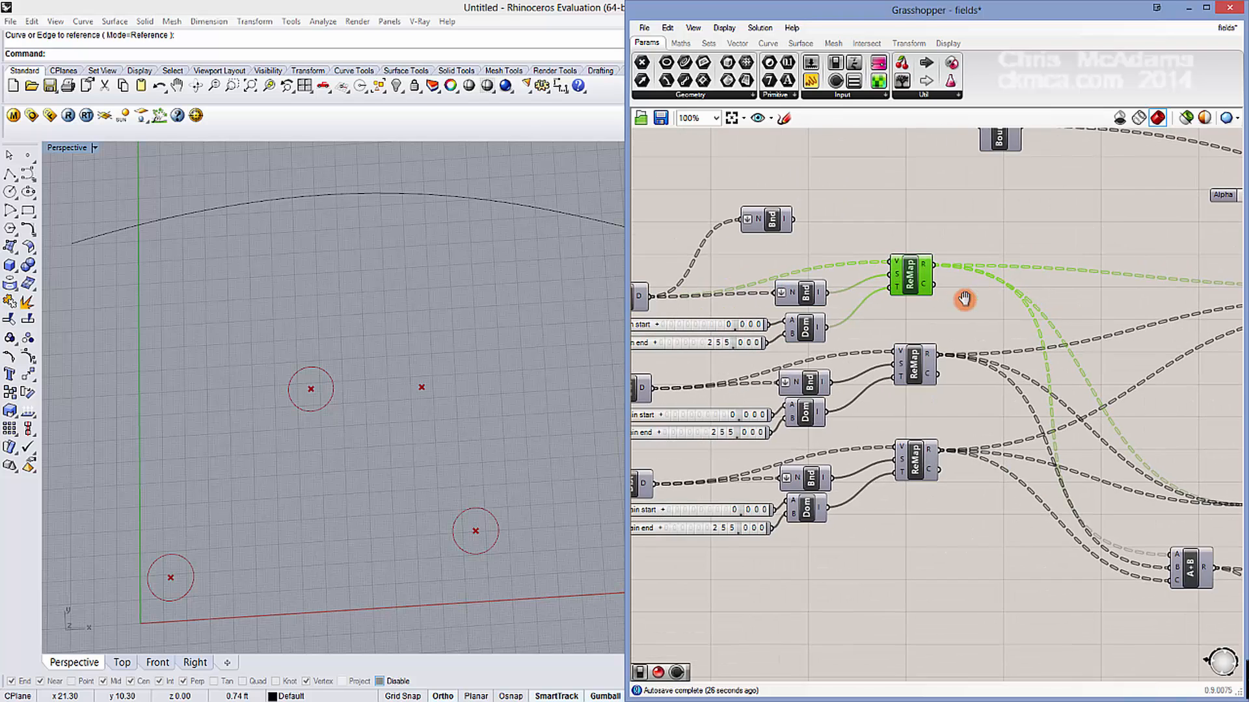
drag(1003, 206, 810, 286)
click(925, 225)
key(Delete)
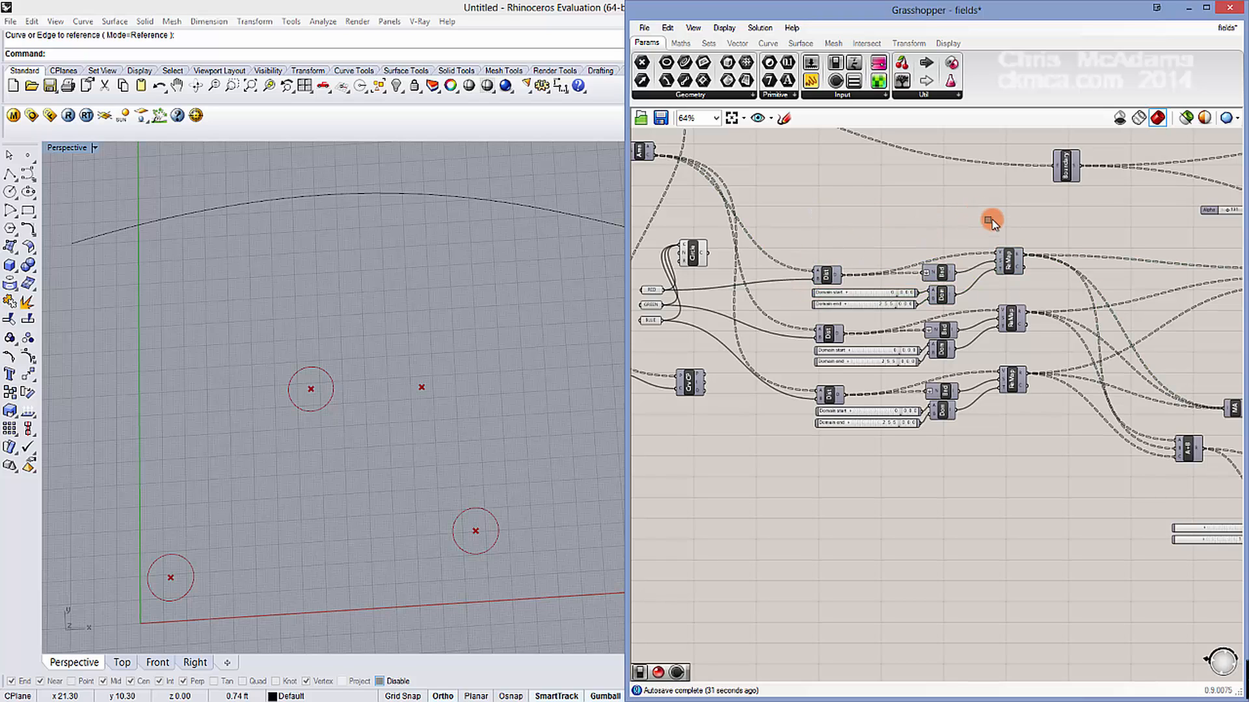
Step: Select the whole RED row from Distance through ReMap and trace its wires from the RED point into the RGB component
drag(995, 206, 839, 310)
shift+click(1009, 261)
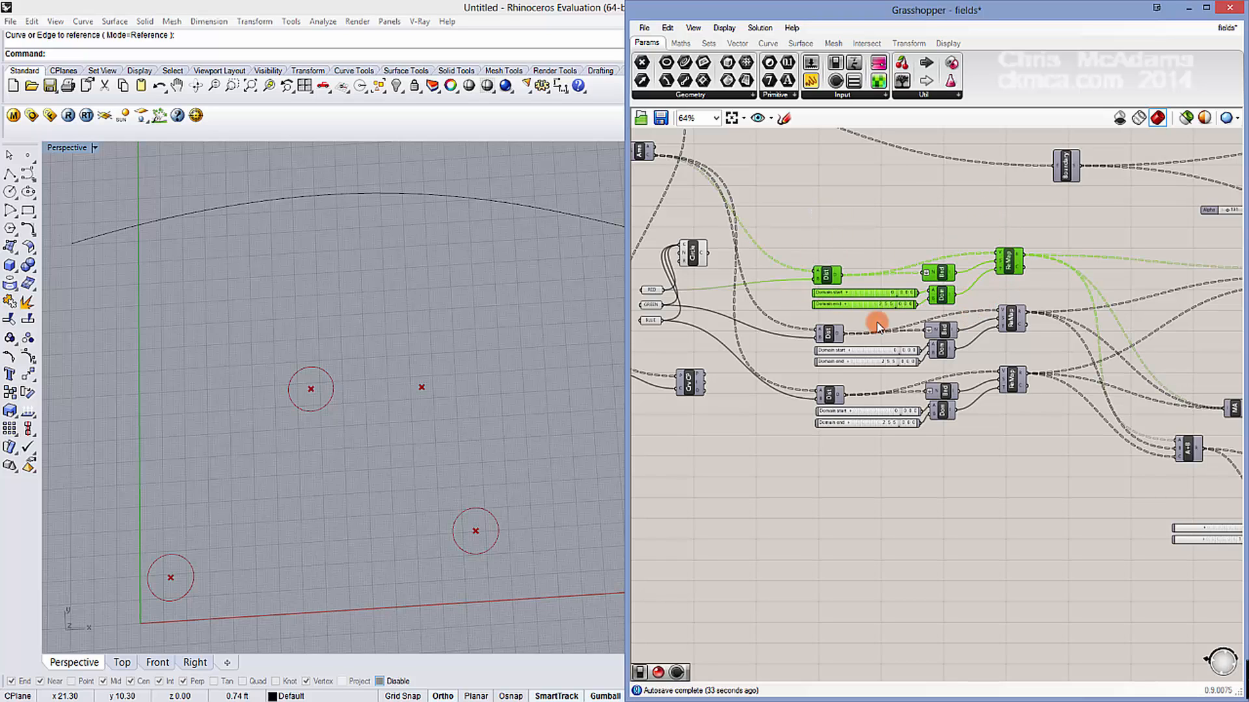
right_drag(633, 303, 662, 289)
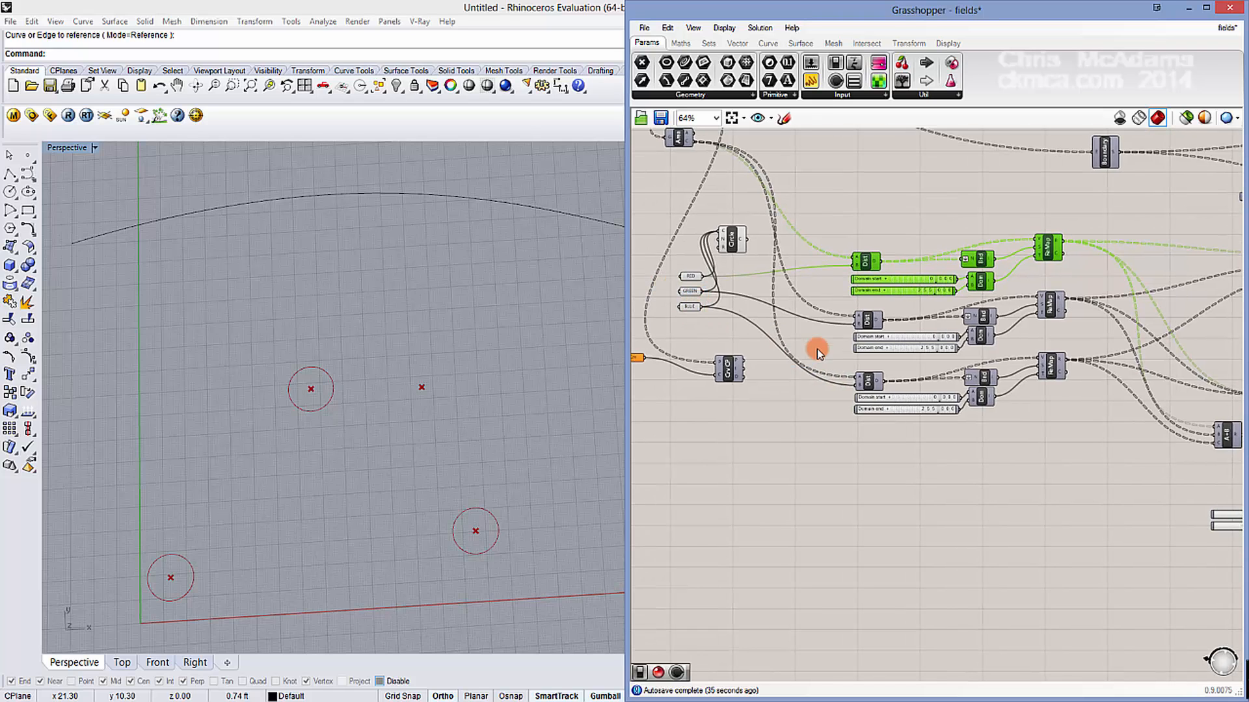
scroll(852, 384, up, 1)
right_drag(1076, 348, 756, 434)
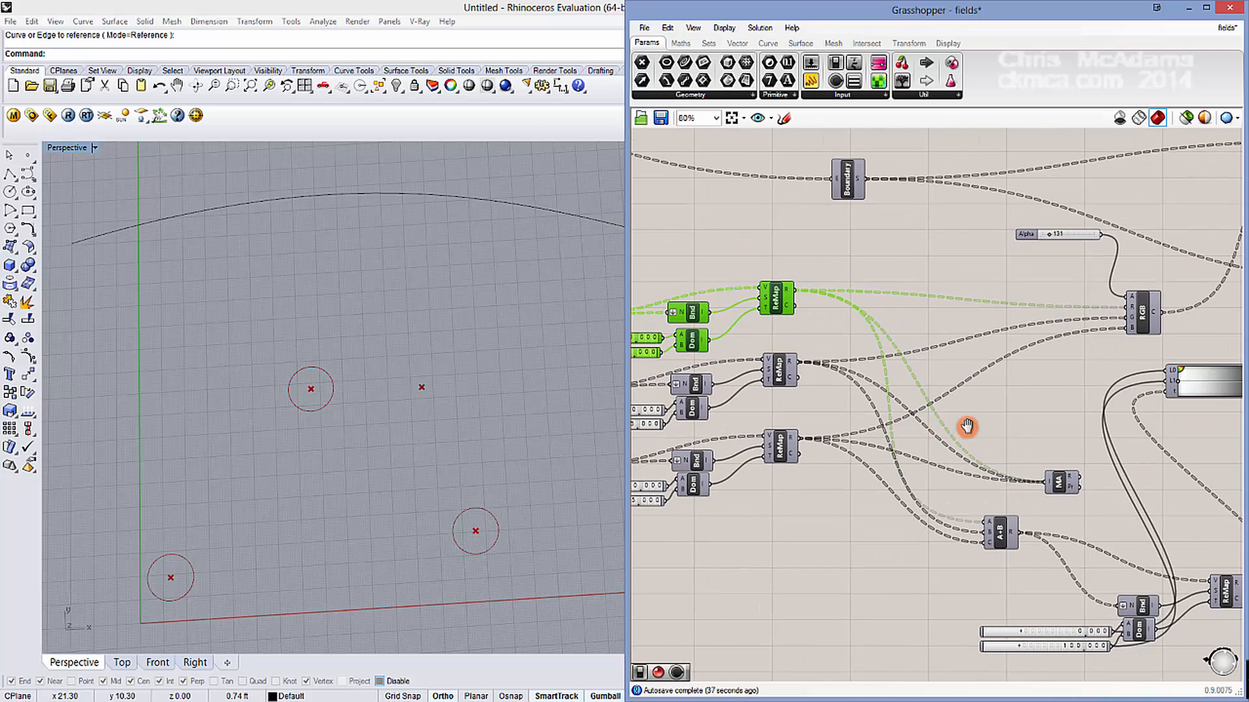
right_drag(835, 376, 788, 433)
Step: Delete the unused MA component and move the A+B addition component down beside the lower Bounds component and domain sliders
click(1011, 542)
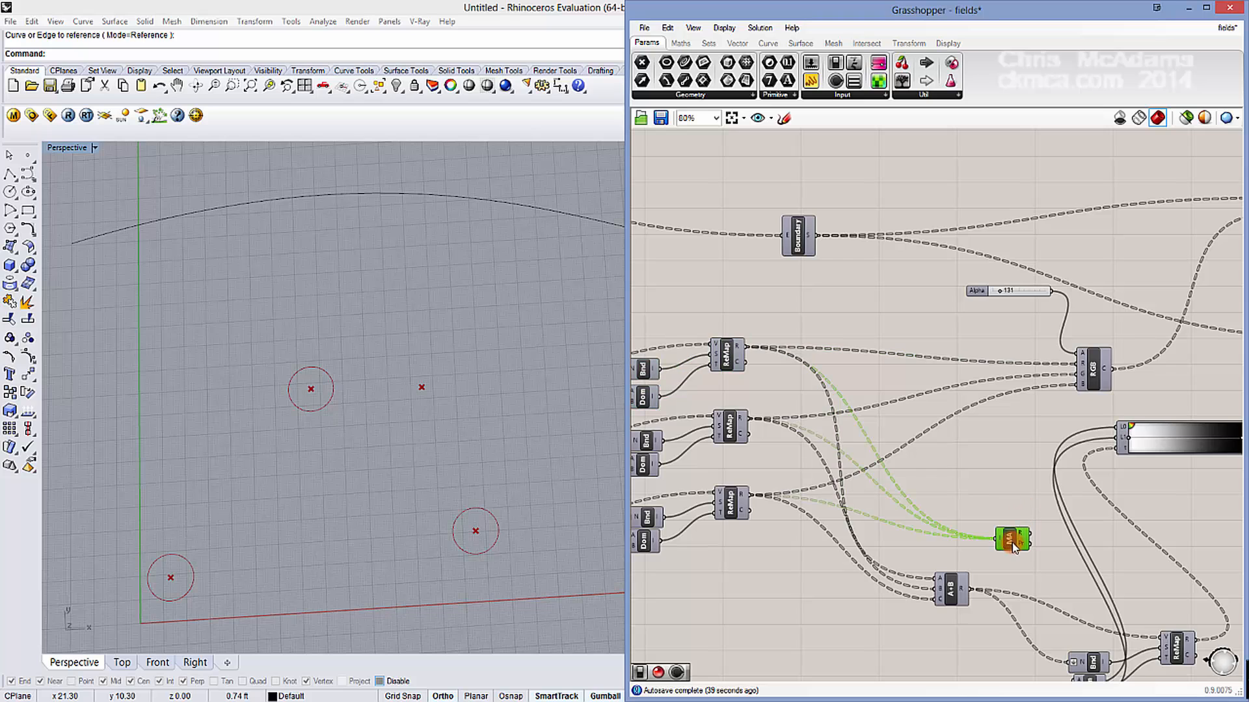
key(Delete)
right_drag(998, 547, 992, 474)
drag(952, 523, 992, 573)
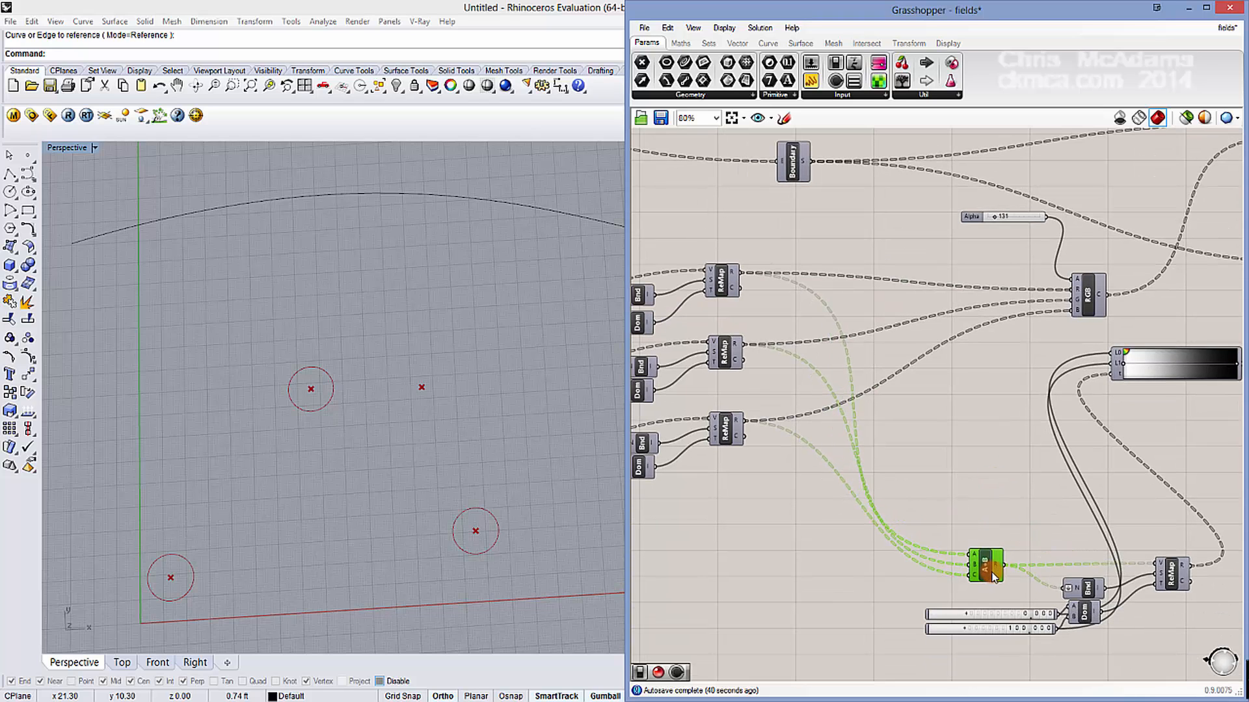
Step: Trace the summed values from the A+B component through its Bounds, Construct Domain and ReMap into the gradient
click(1012, 501)
scroll(1140, 474, down, 1)
right_drag(1140, 474, 1001, 450)
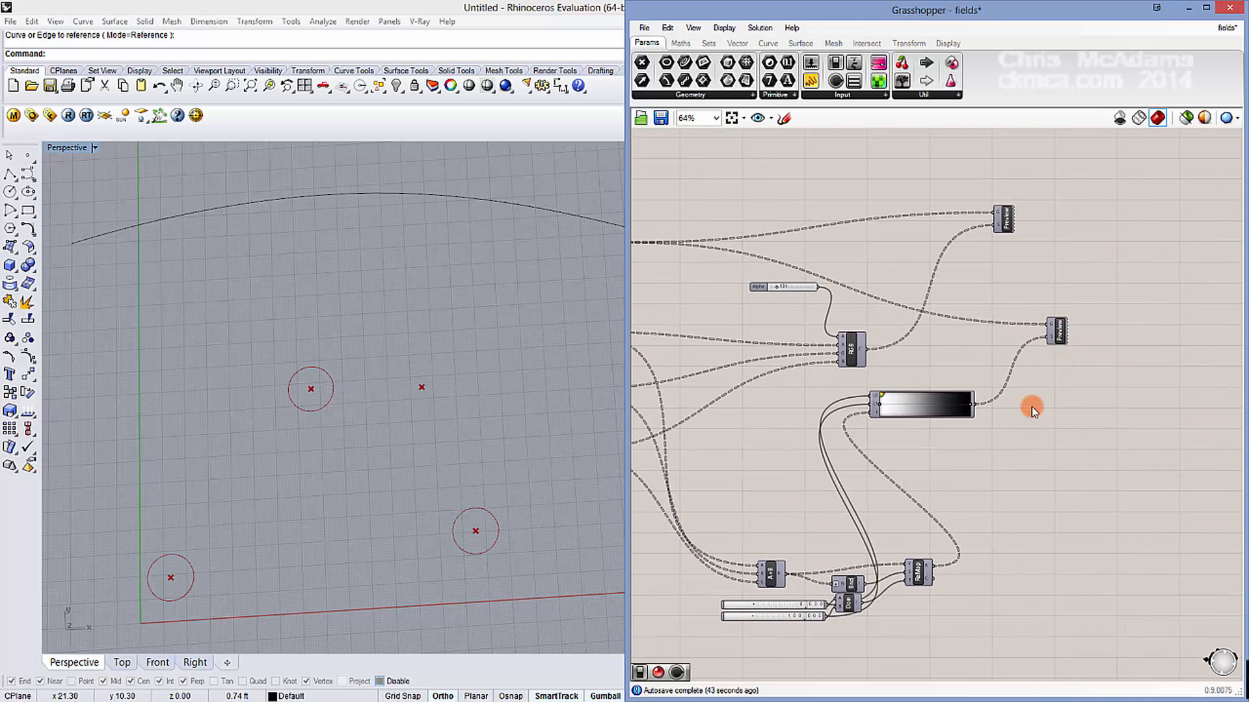
right_drag(759, 568, 829, 563)
right_drag(857, 474, 944, 460)
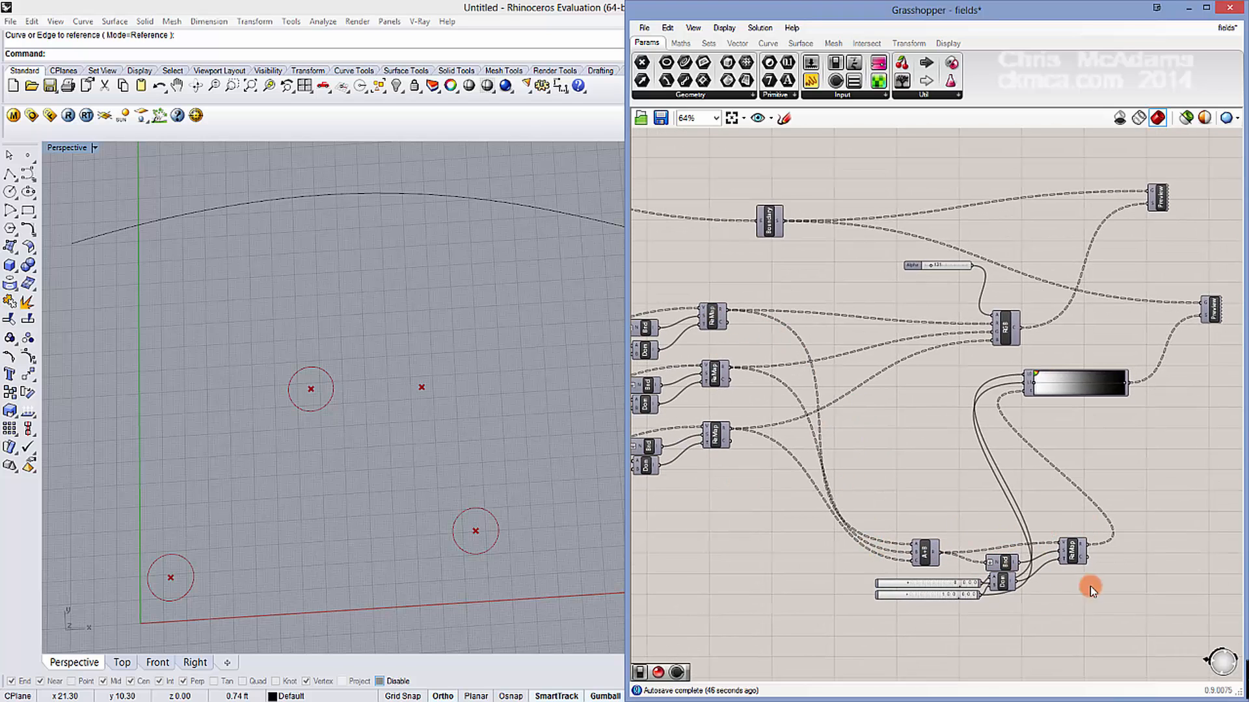
drag(1087, 561, 1091, 561)
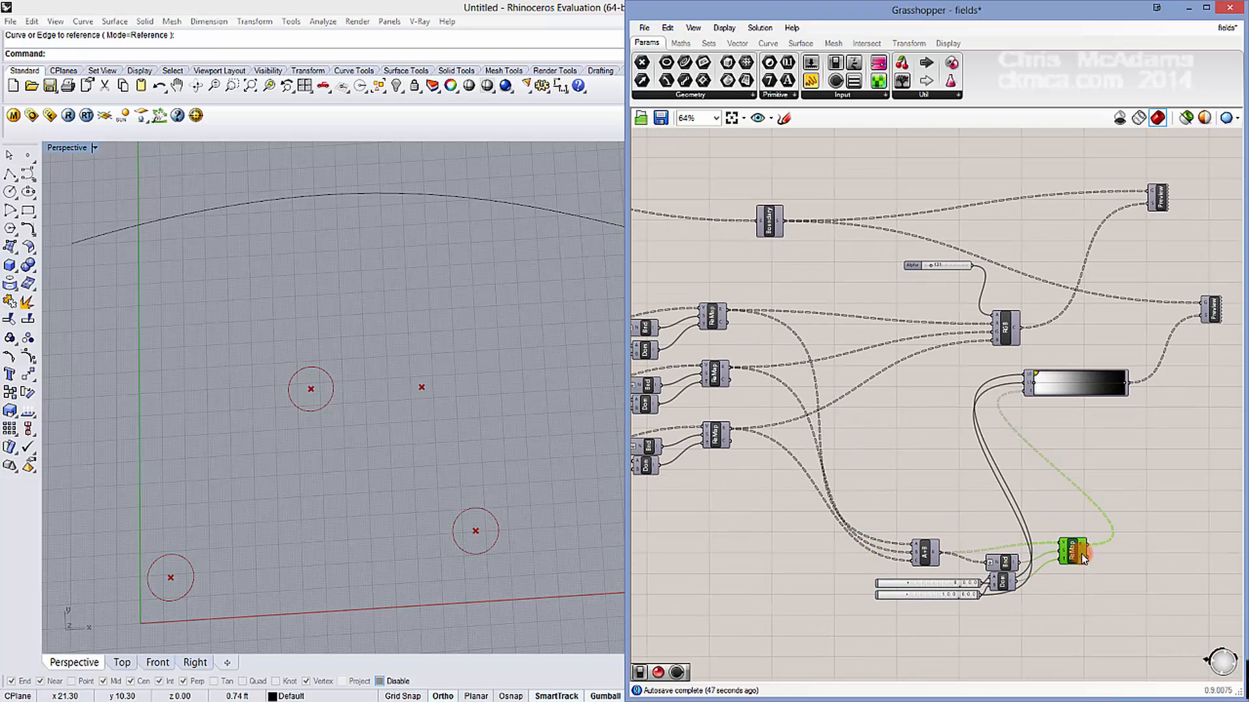
Step: Turn on the gradient-driven Preview component and orbit the Rhino viewport to examine the grey-shaded circles
click(1206, 314)
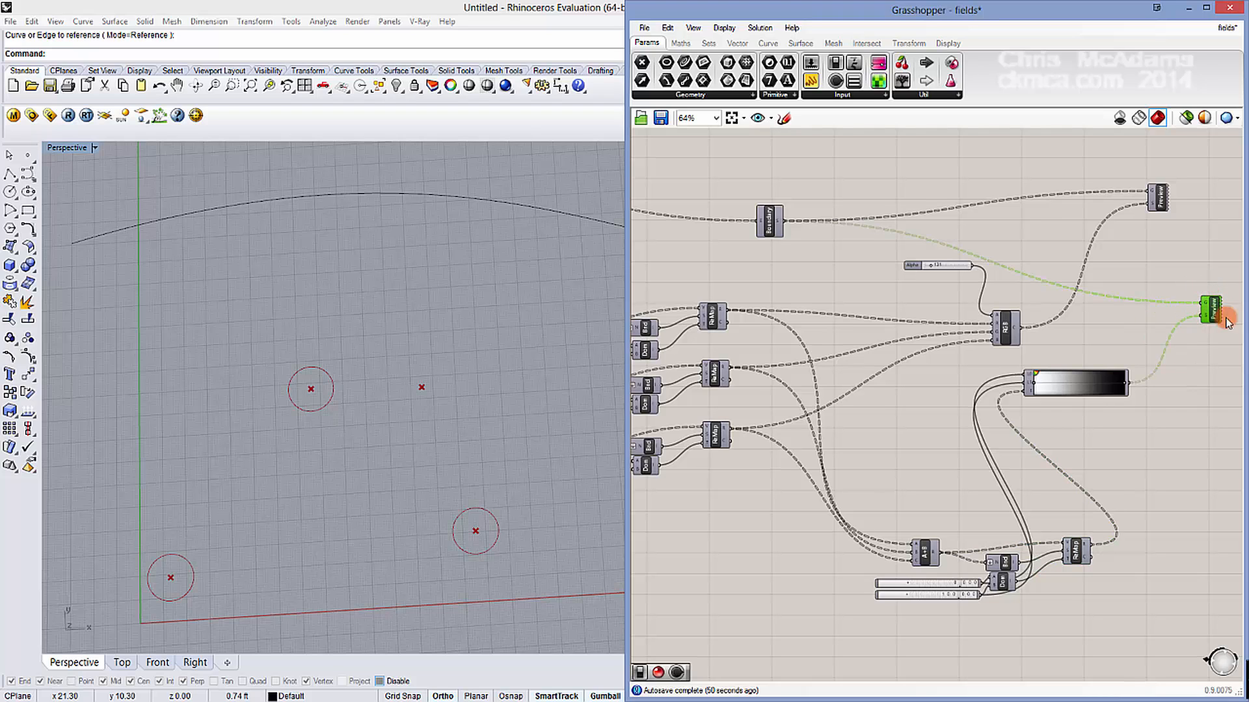
click(1001, 325)
right_drag(496, 368, 512, 398)
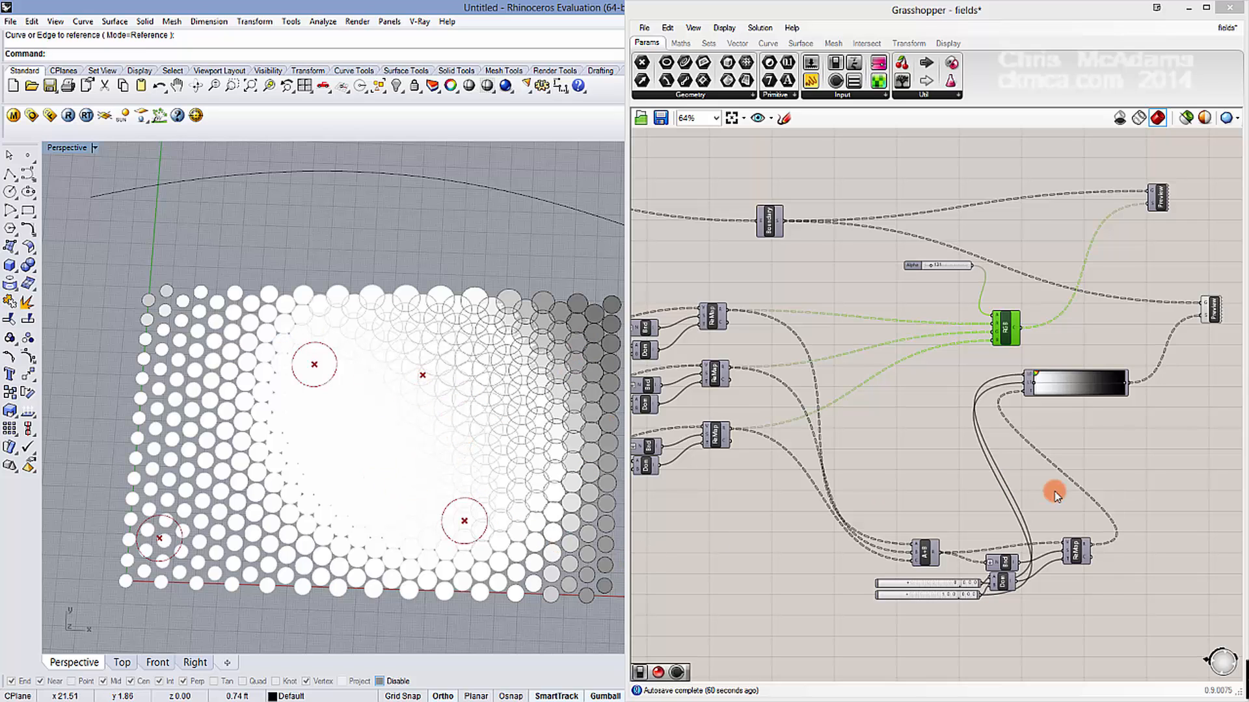
Step: Select the gradient branch from addition to gradient, and turn off the preview of its Preview component
drag(1159, 612, 1106, 369)
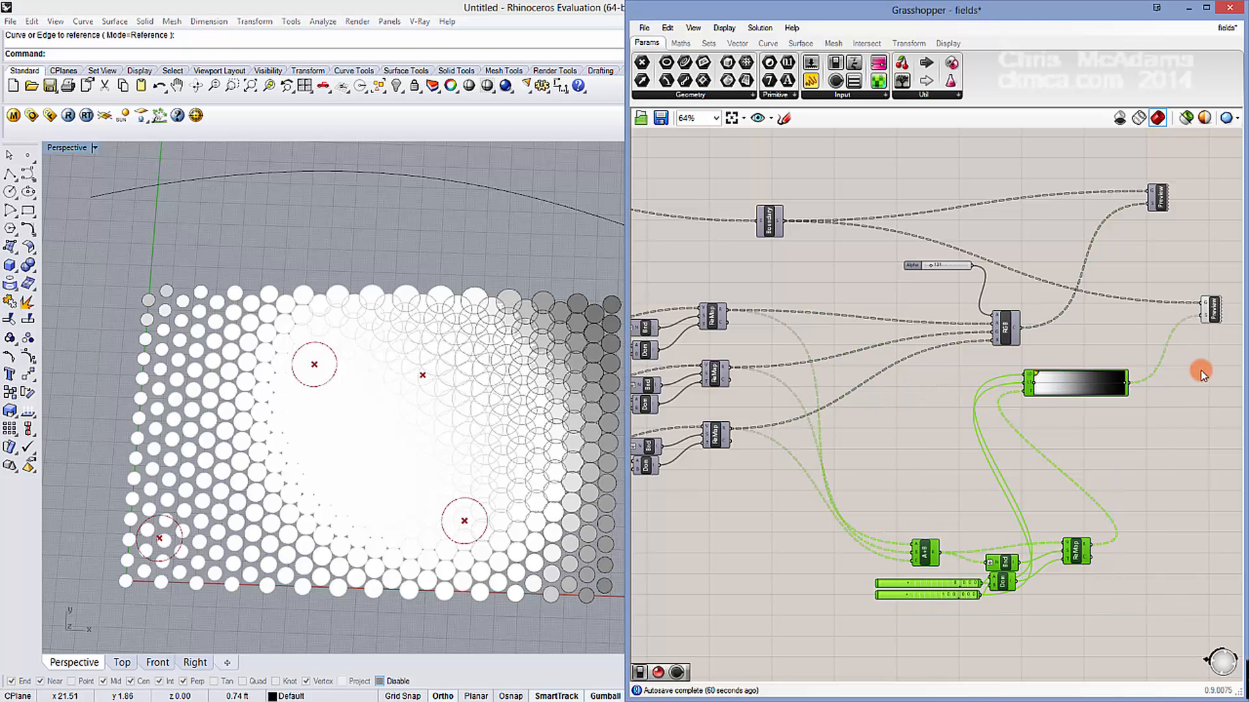
shift+drag(1222, 351, 1184, 300)
right_click(1150, 277)
click(1180, 305)
click(1130, 282)
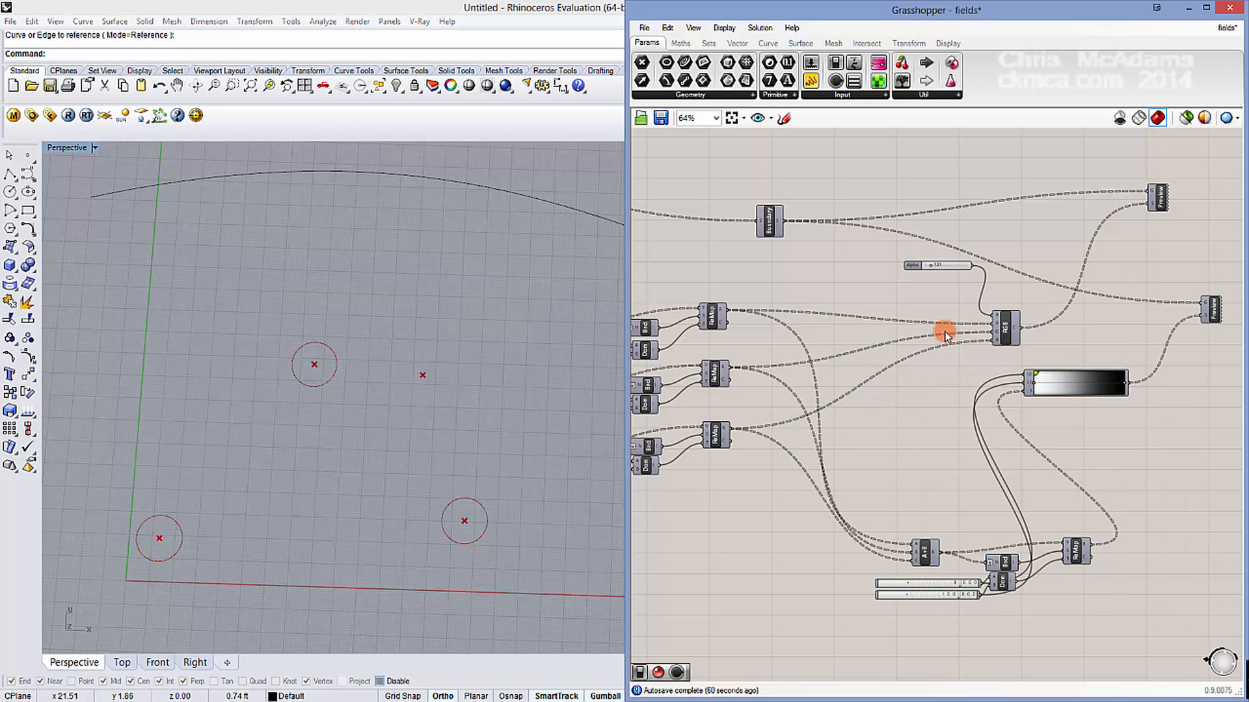
Step: Tidy the RGB branch by repositioning the RGB component, its three ReMap components and the alpha slider
drag(1007, 333, 986, 332)
right_drag(639, 350, 675, 337)
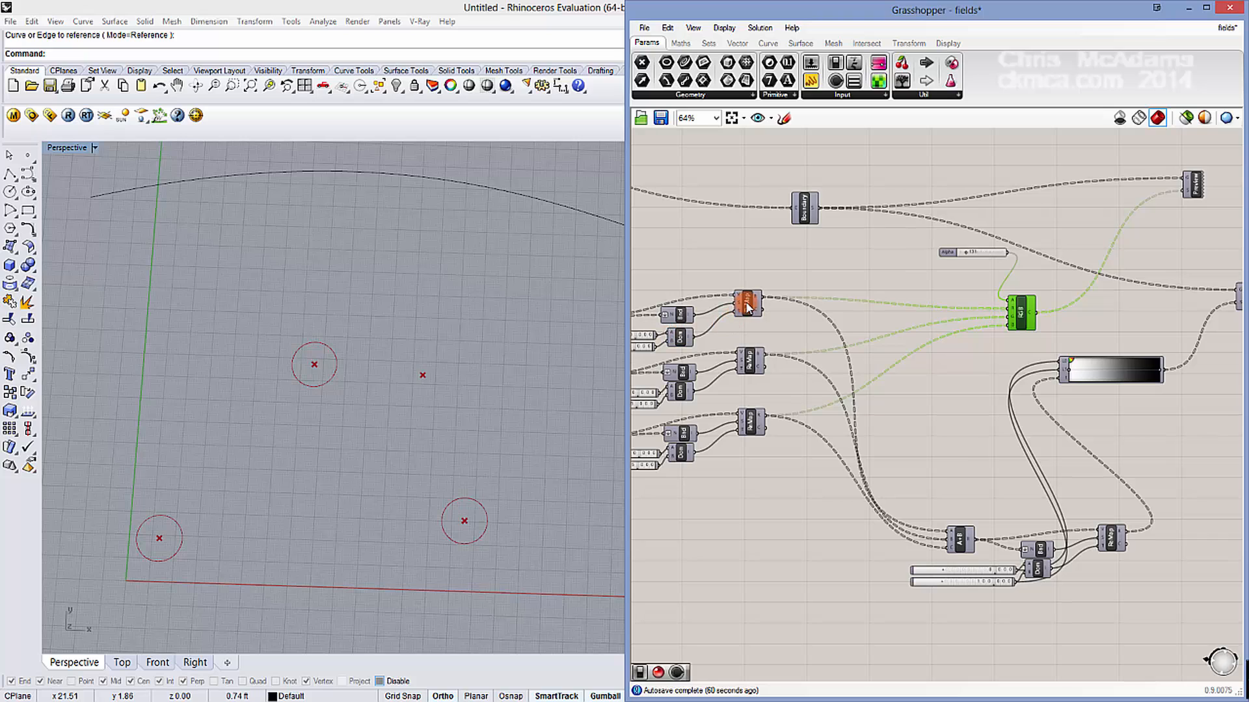
drag(747, 307, 752, 315)
drag(752, 361, 757, 367)
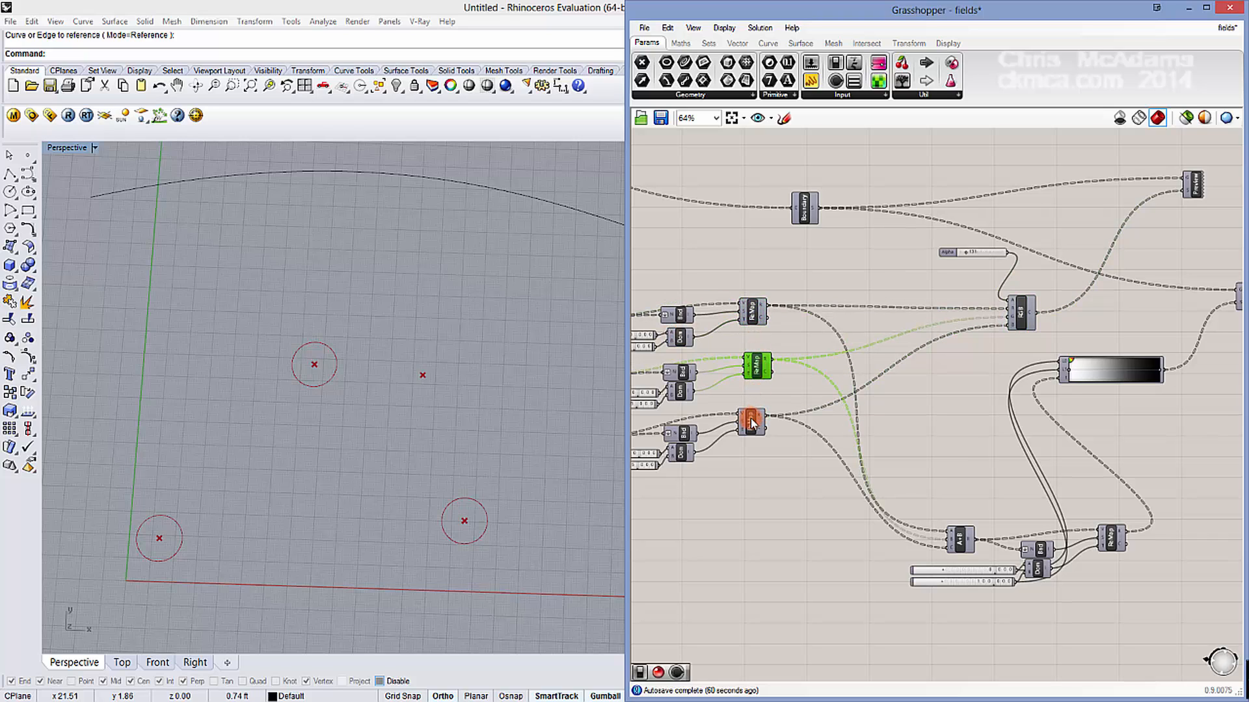
drag(751, 421, 756, 424)
drag(986, 252, 965, 262)
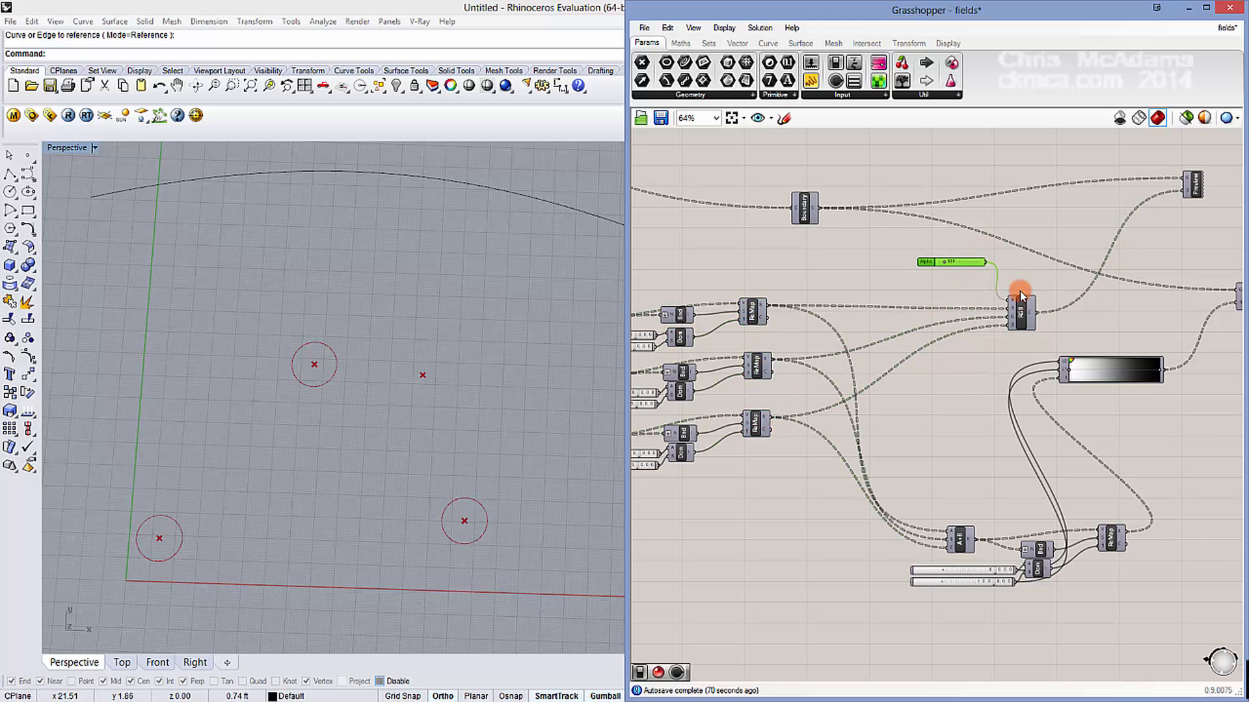
click(1023, 303)
Step: Add a spare Preview component above the existing ones and nudge the Boundary component slightly upward
right_drag(1052, 199, 1000, 235)
click(1029, 161)
double_click(1029, 161)
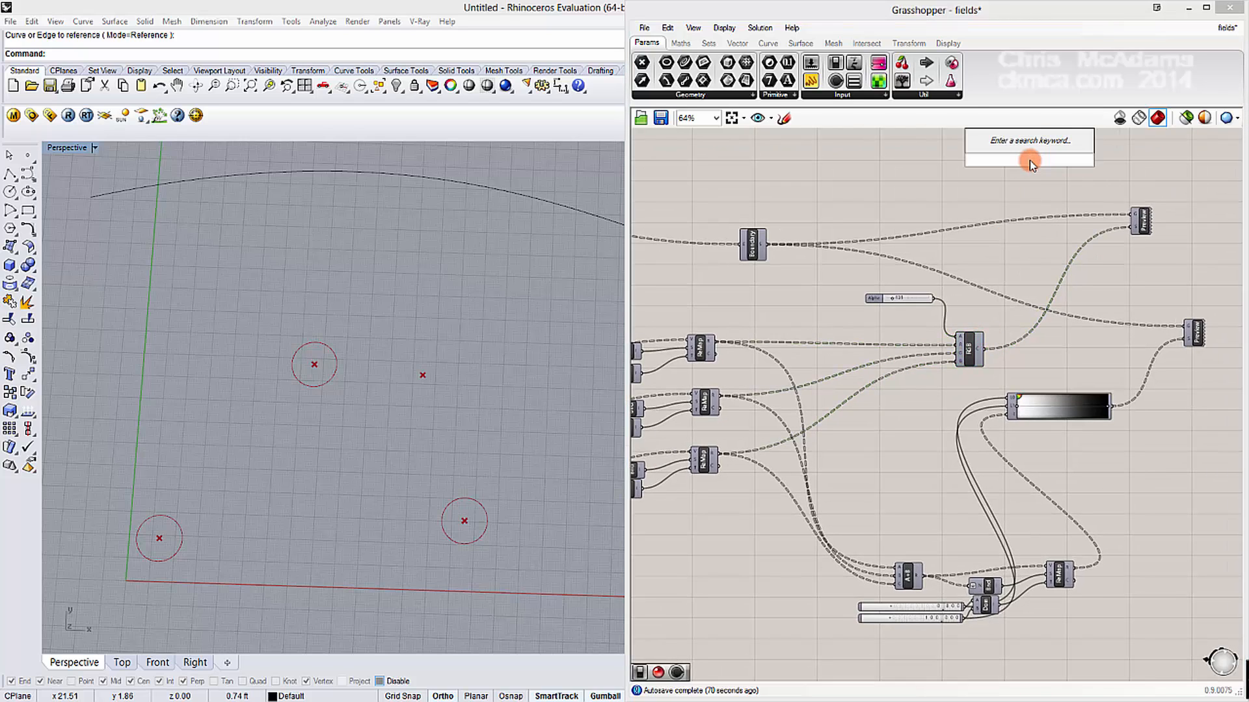
text(pre)
click(1034, 151)
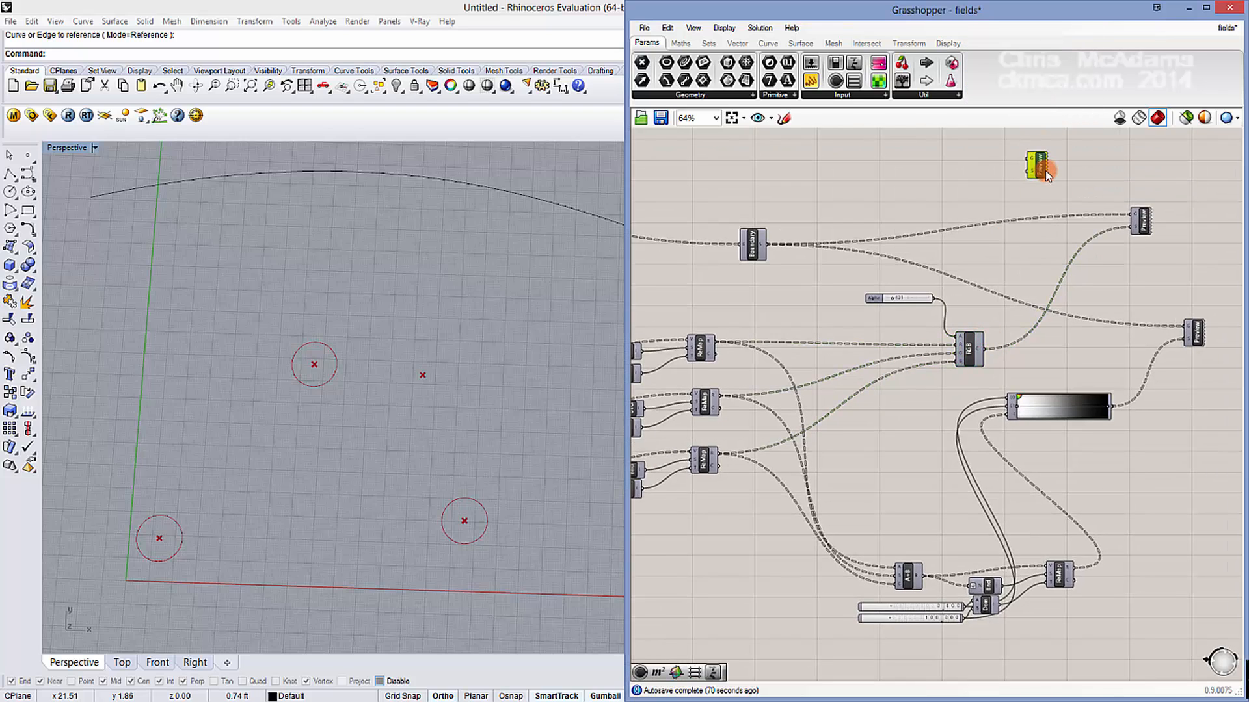
click(752, 242)
drag(767, 235, 946, 195)
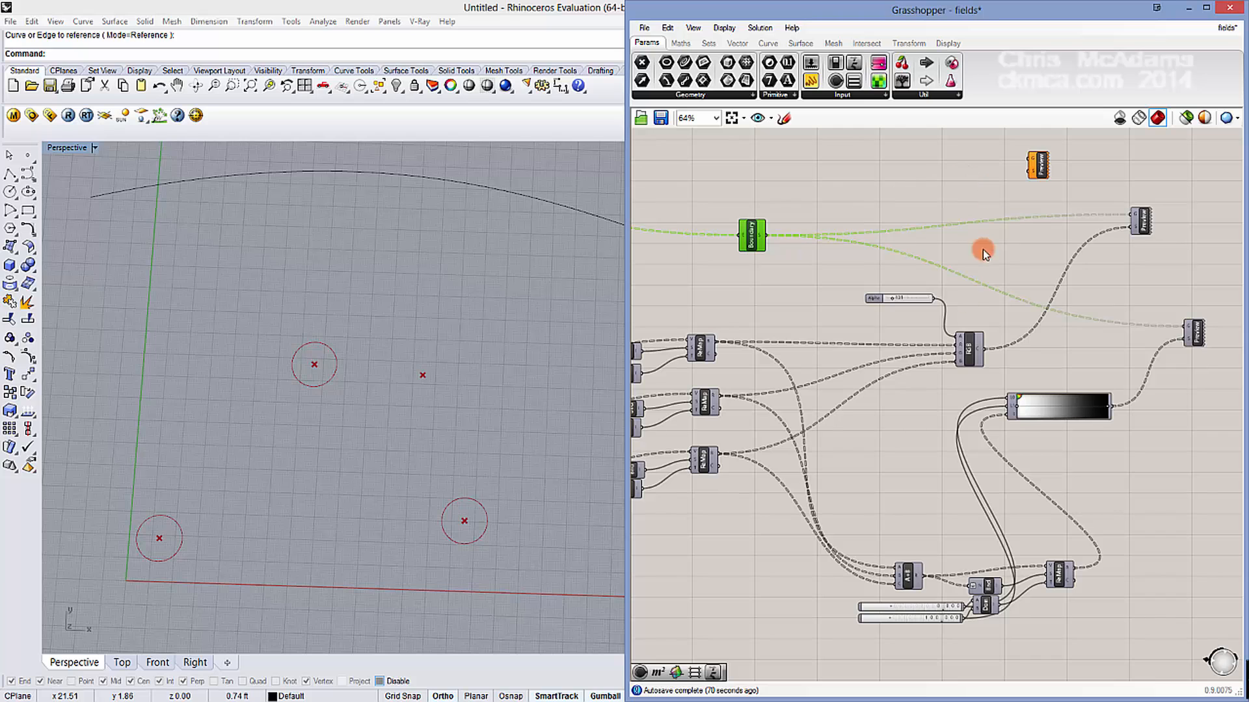
Step: Turn on the preview of the RGB-driven Preview component and examine the coloured circles closely in the Rhino viewport
click(969, 349)
right_click(1141, 219)
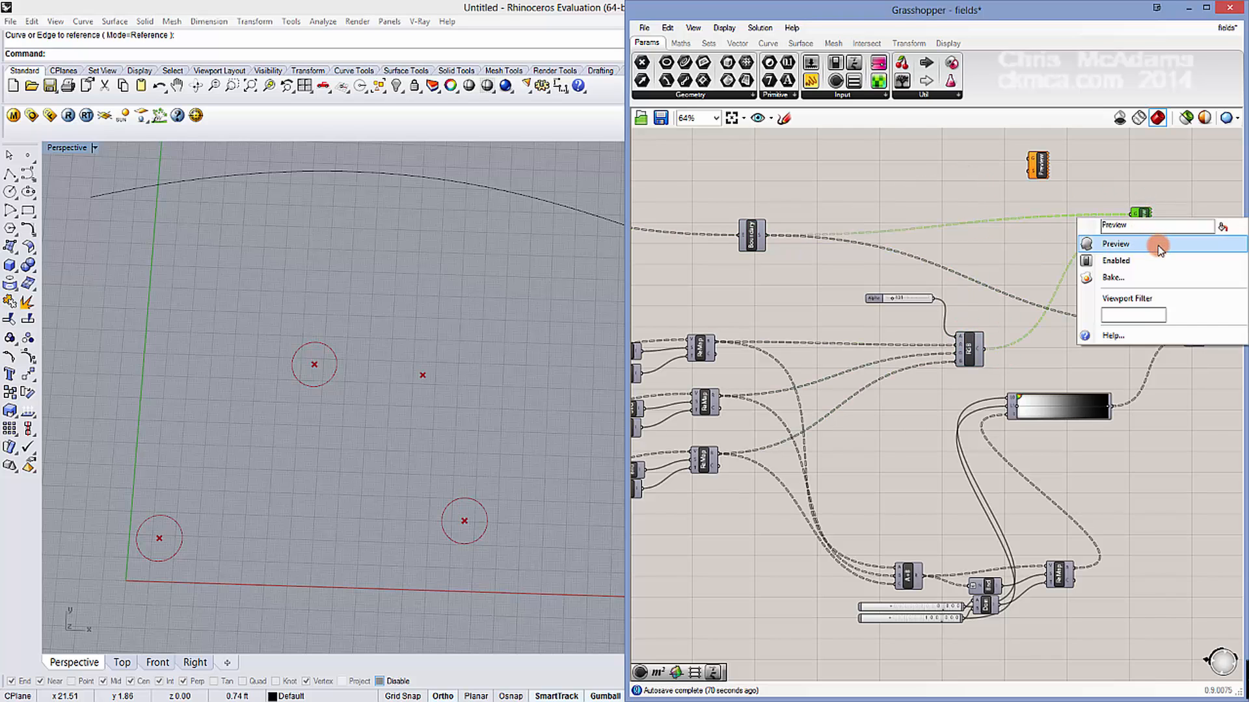
click(1154, 245)
click(990, 221)
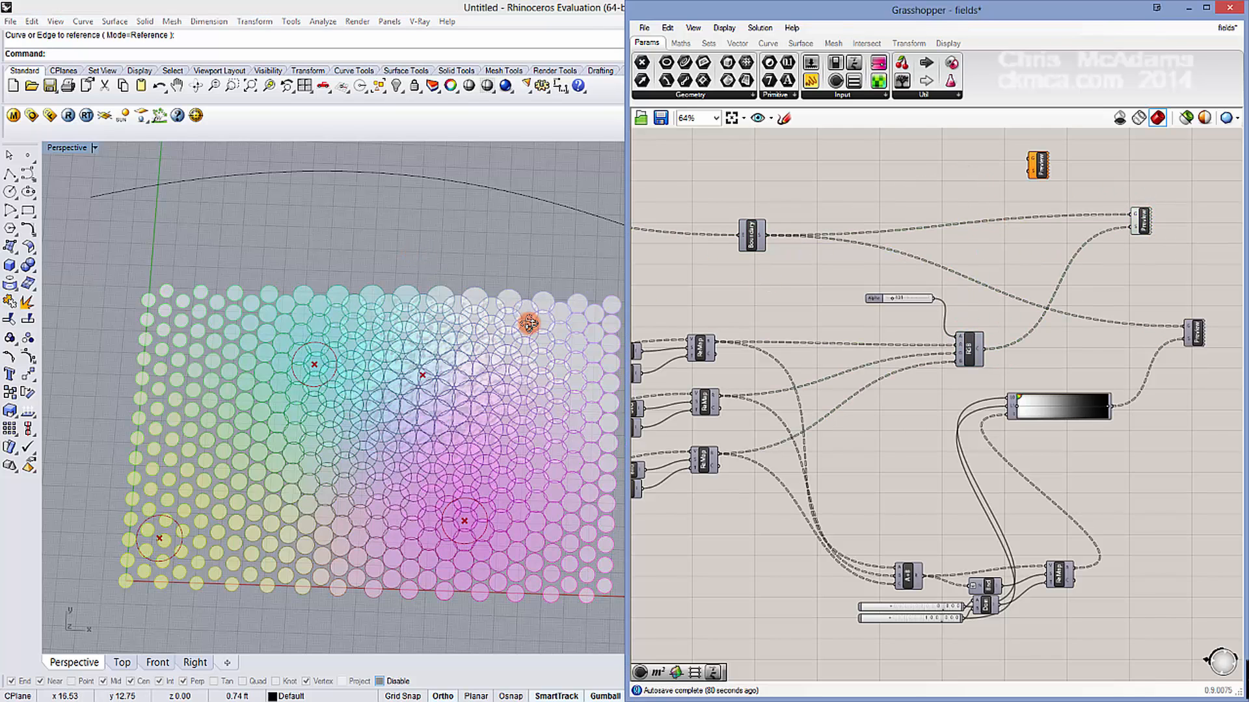
scroll(363, 409, up, 5)
scroll(417, 402, down, 6)
right_drag(455, 419, 379, 421)
scroll(379, 423, up, 4)
scroll(287, 418, down, 3)
right_drag(287, 418, 292, 282)
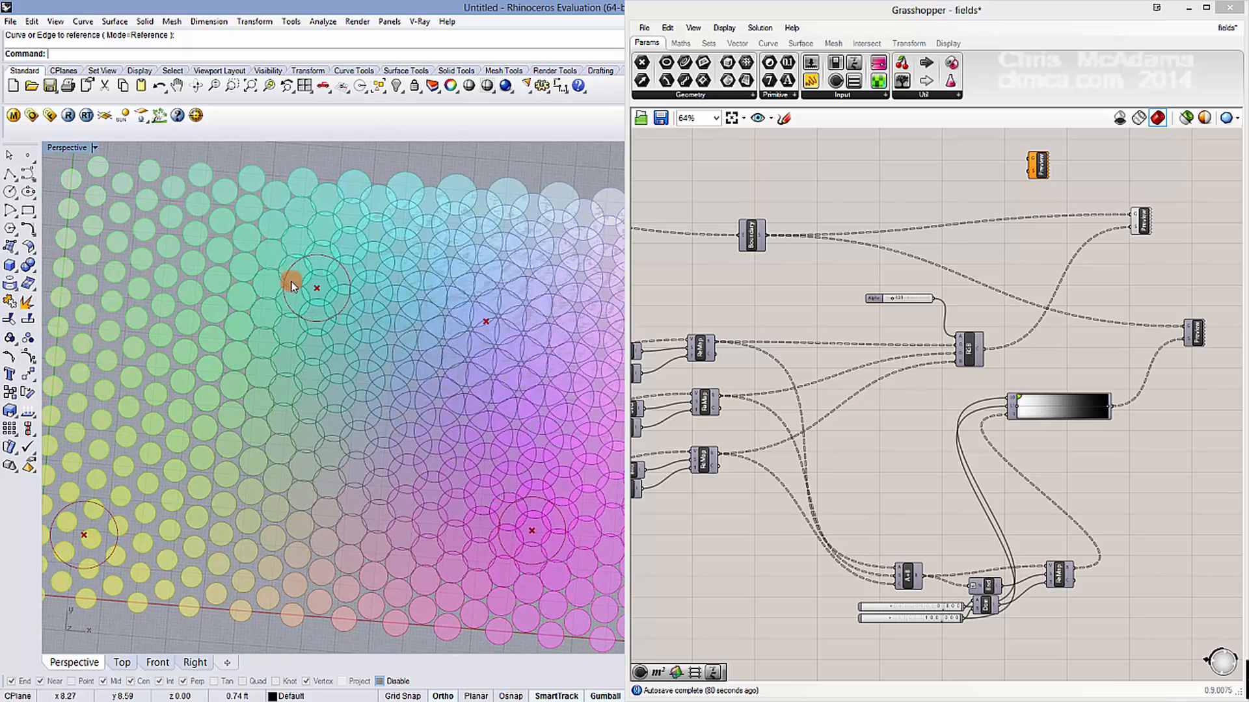
Step: Select the RED point parameter and move its point in Rhino across the circle field toward the y-axis edge
right_drag(681, 537, 956, 536)
scroll(755, 437, up, 2)
right_drag(748, 438, 1116, 467)
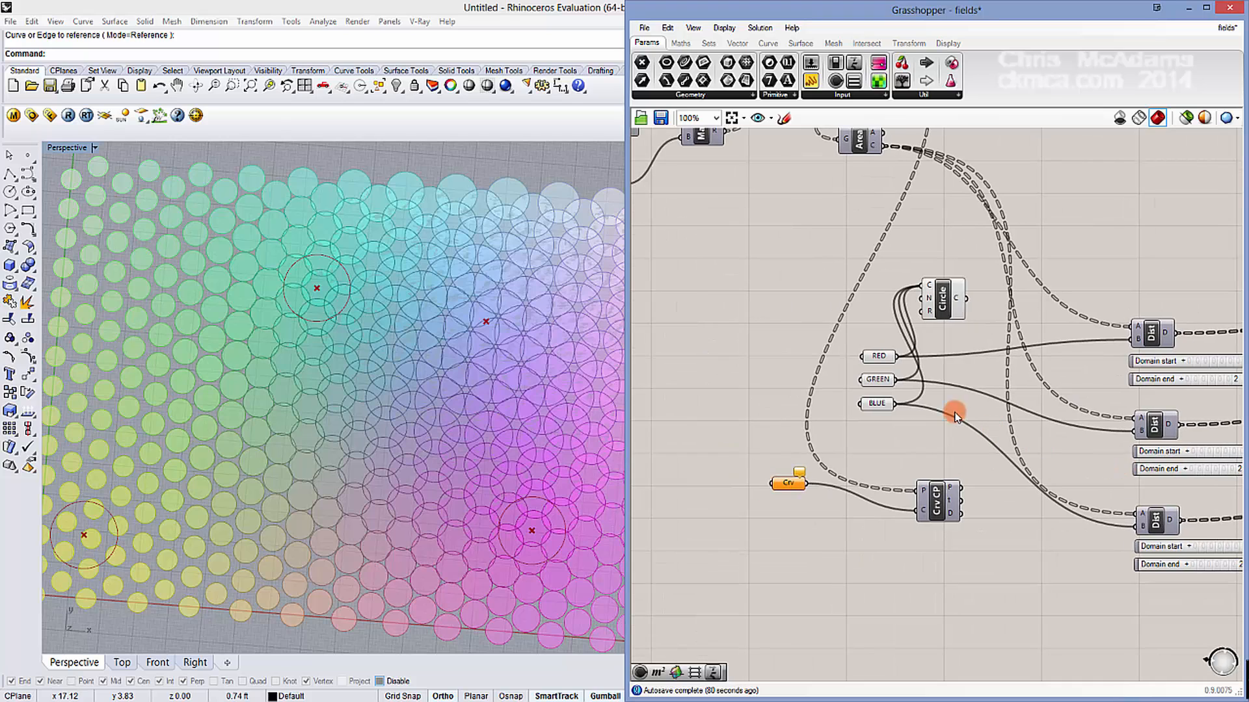
click(878, 356)
drag(364, 309, 144, 287)
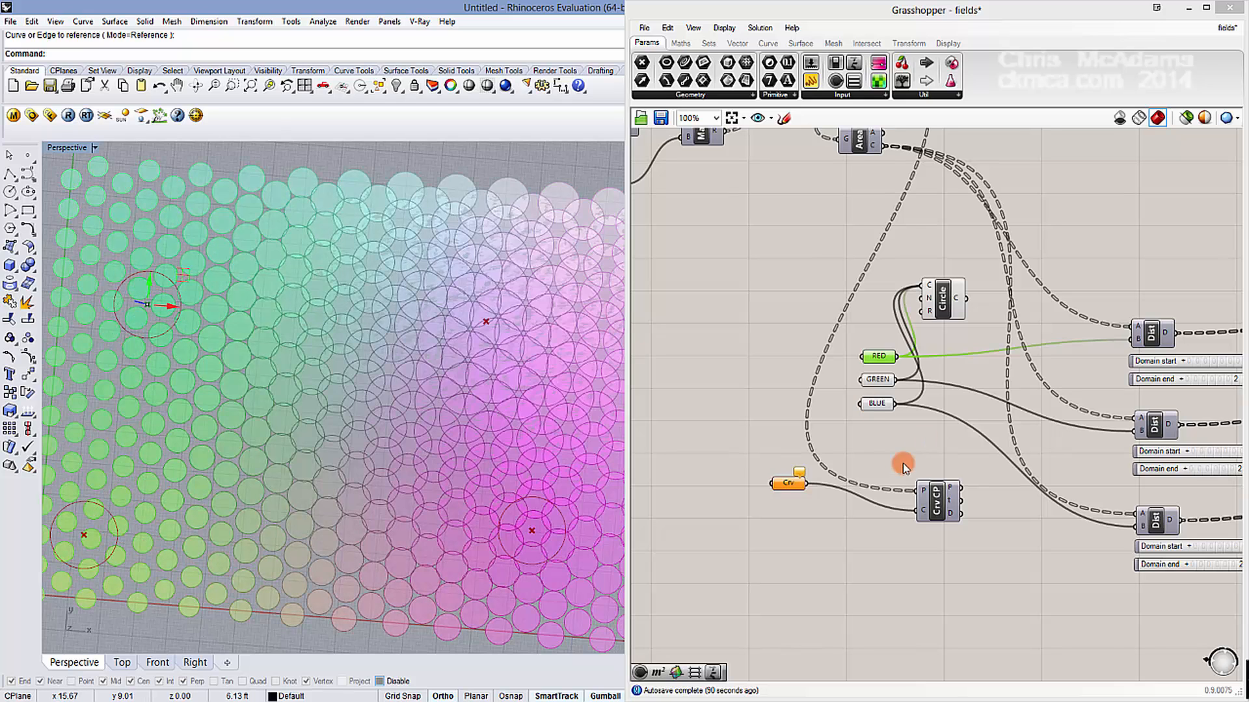
Step: Select the BLUE point parameter and move its point from the field's corner to beside the GREEN point, examining how the colours blend
click(872, 405)
right_drag(501, 468, 209, 224)
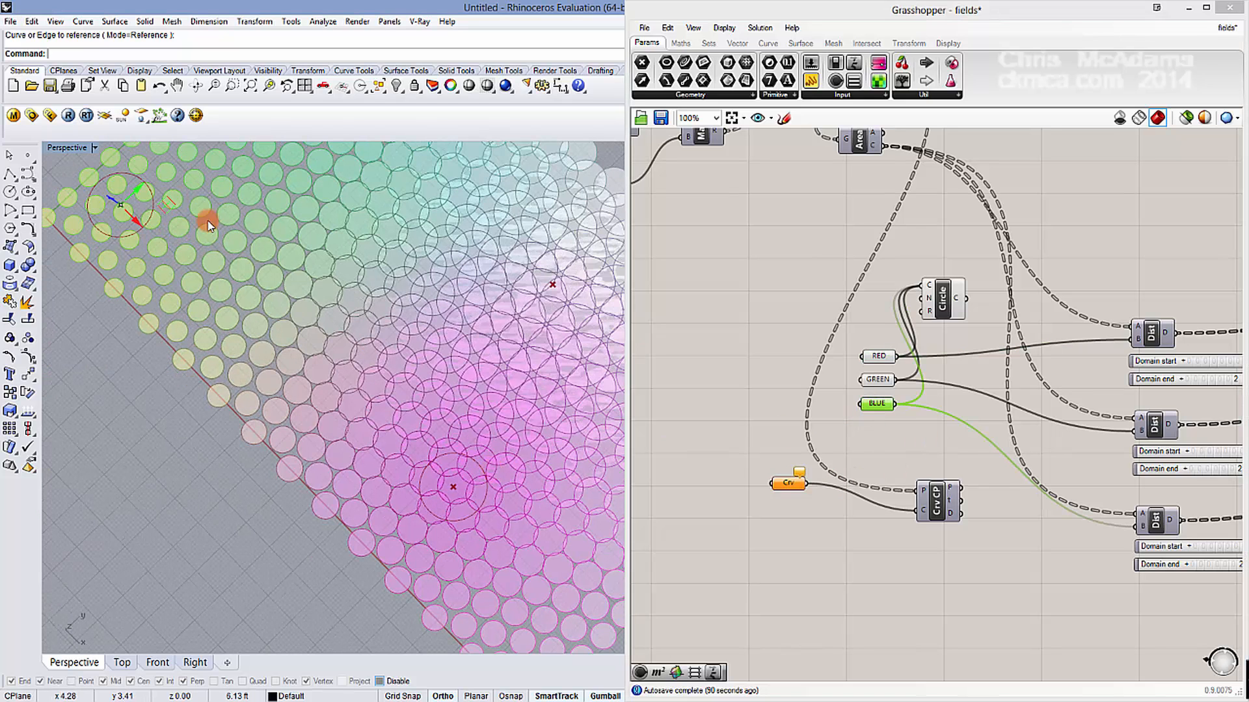
drag(136, 229, 477, 447)
scroll(540, 446, down, 3)
right_drag(505, 446, 359, 418)
drag(331, 498, 420, 445)
mouse_move(420, 445)
right_down()
mouse_move(397, 463)
mouse_move(423, 459)
right_up()
scroll(408, 470, up, 5)
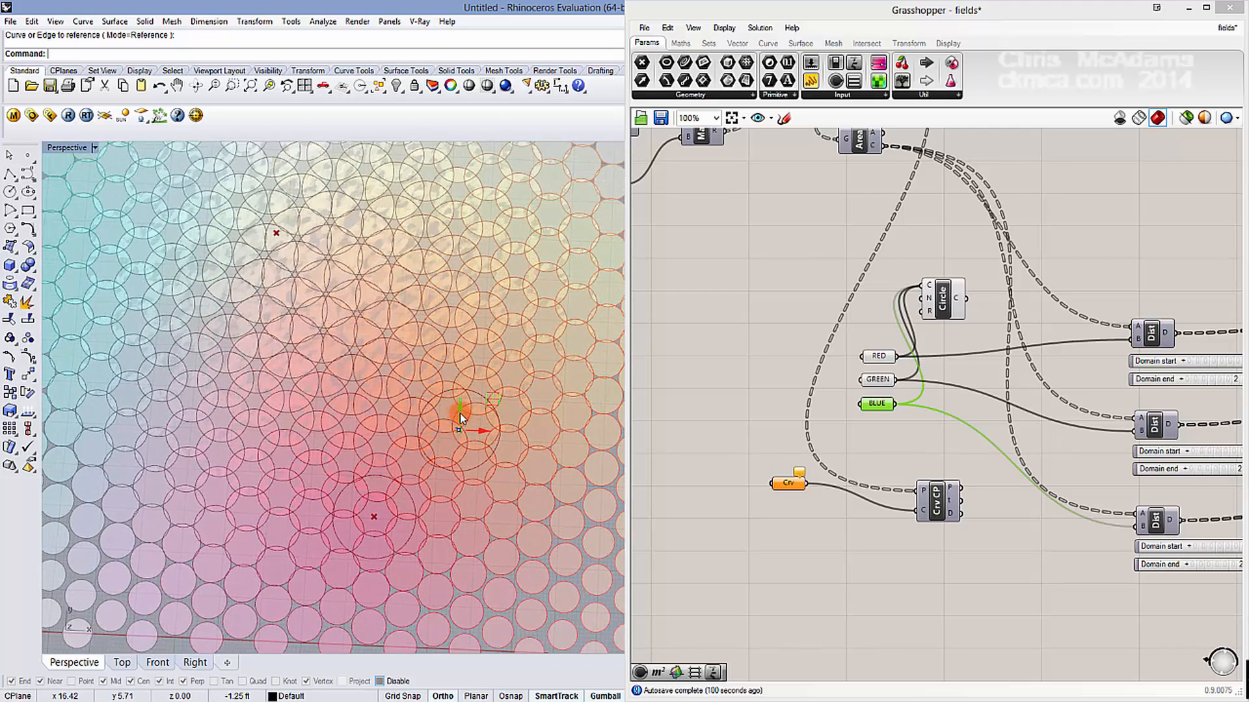
drag(460, 418, 429, 479)
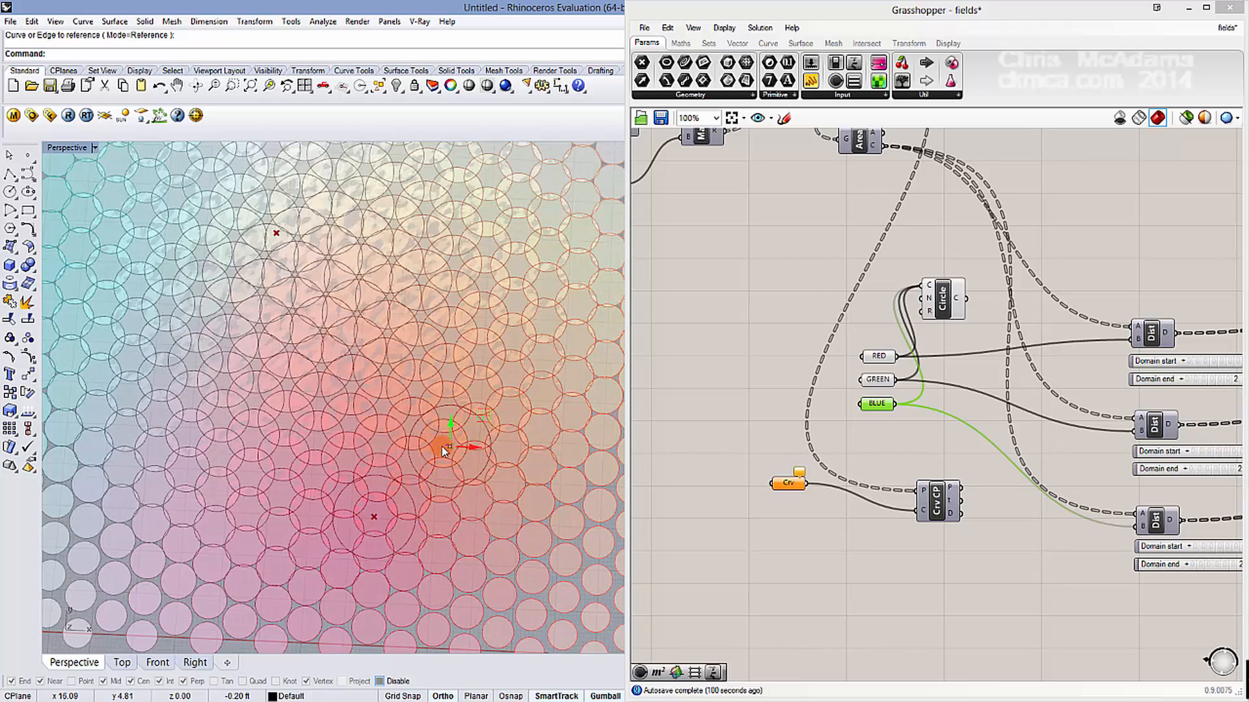
scroll(442, 450, down, 4)
right_drag(445, 449, 502, 478)
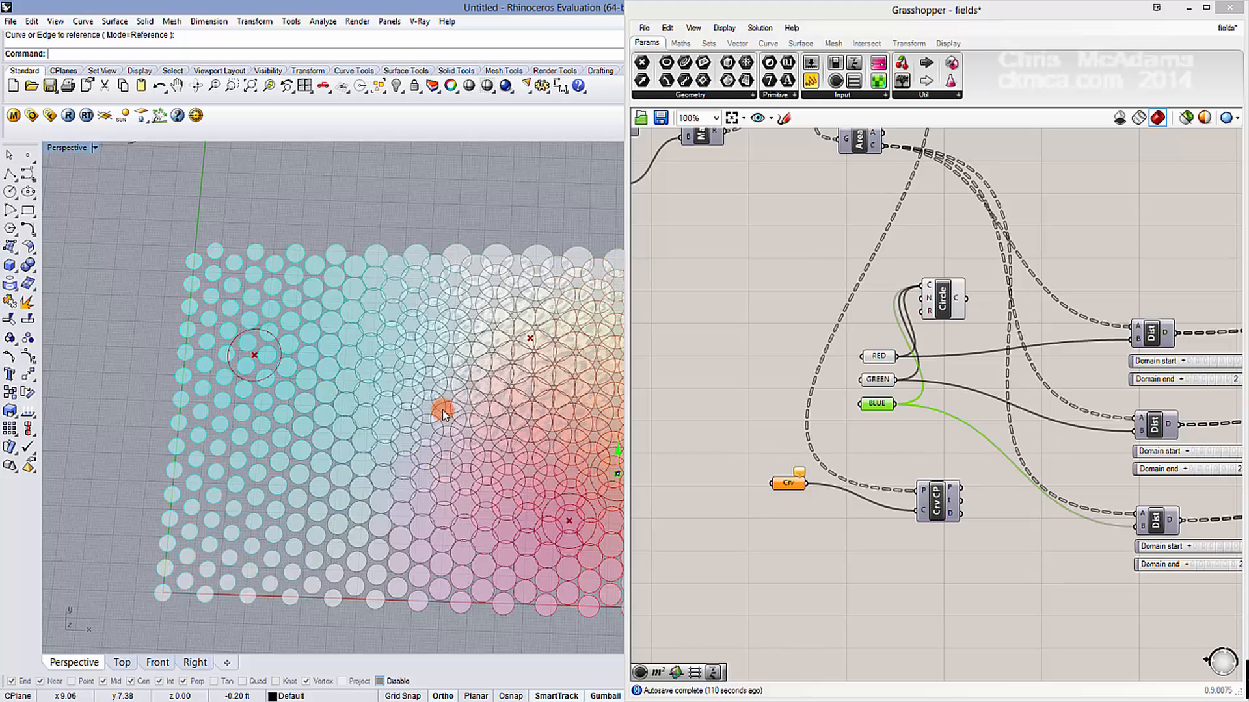
shift+right_drag(443, 411, 315, 358)
Step: Select the whole RGB and gradient circle definition and turn off the preview of all its components
click(811, 297)
scroll(813, 297, down, 3)
right_drag(1028, 285, 808, 307)
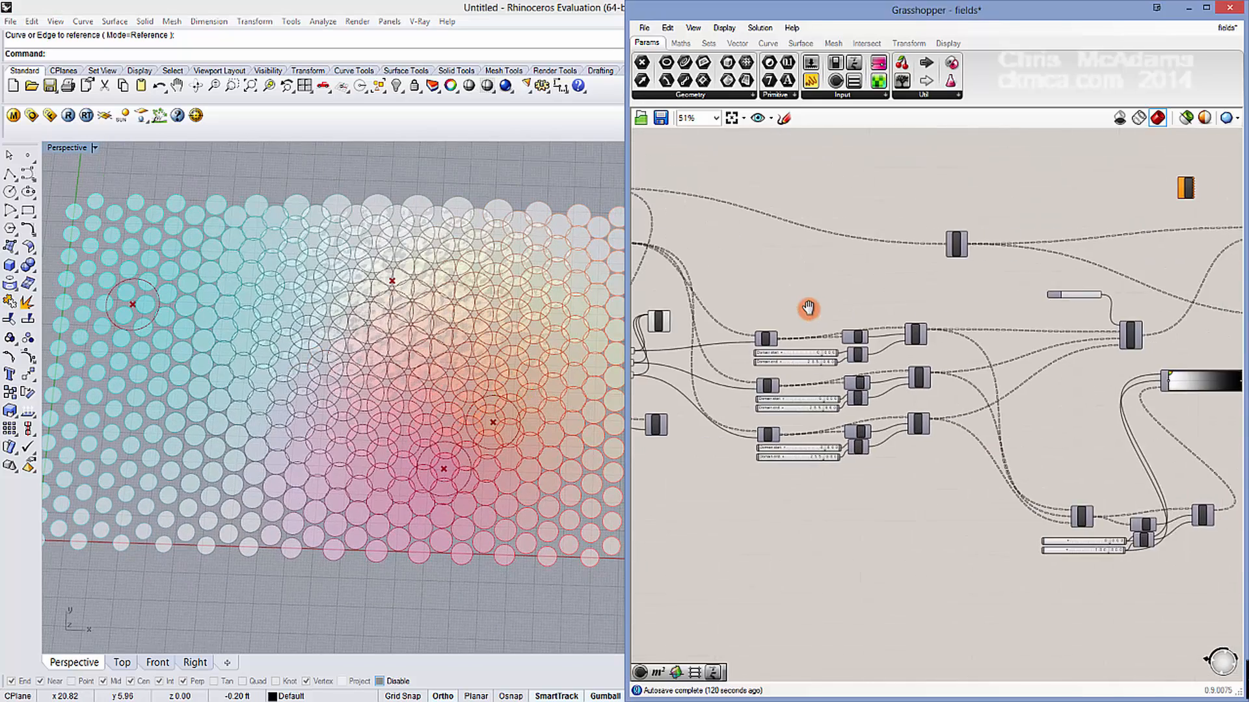
scroll(809, 308, down, 6)
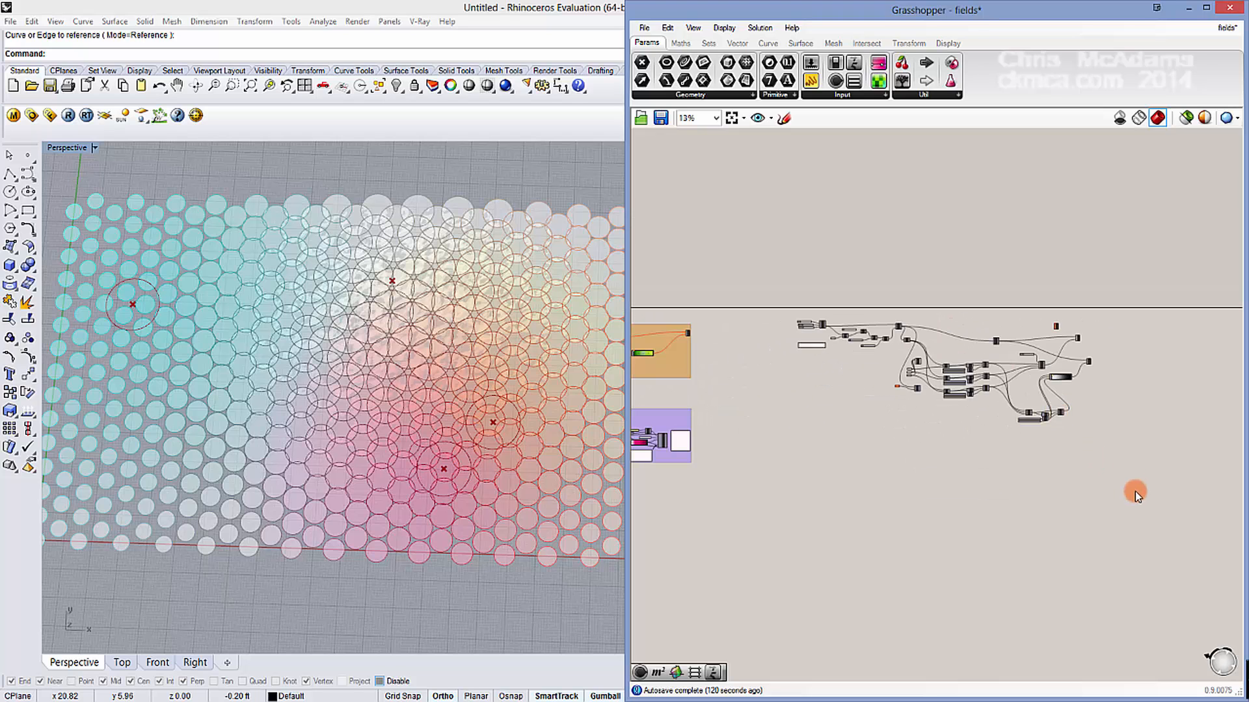
drag(1134, 493, 731, 265)
right_click(968, 284)
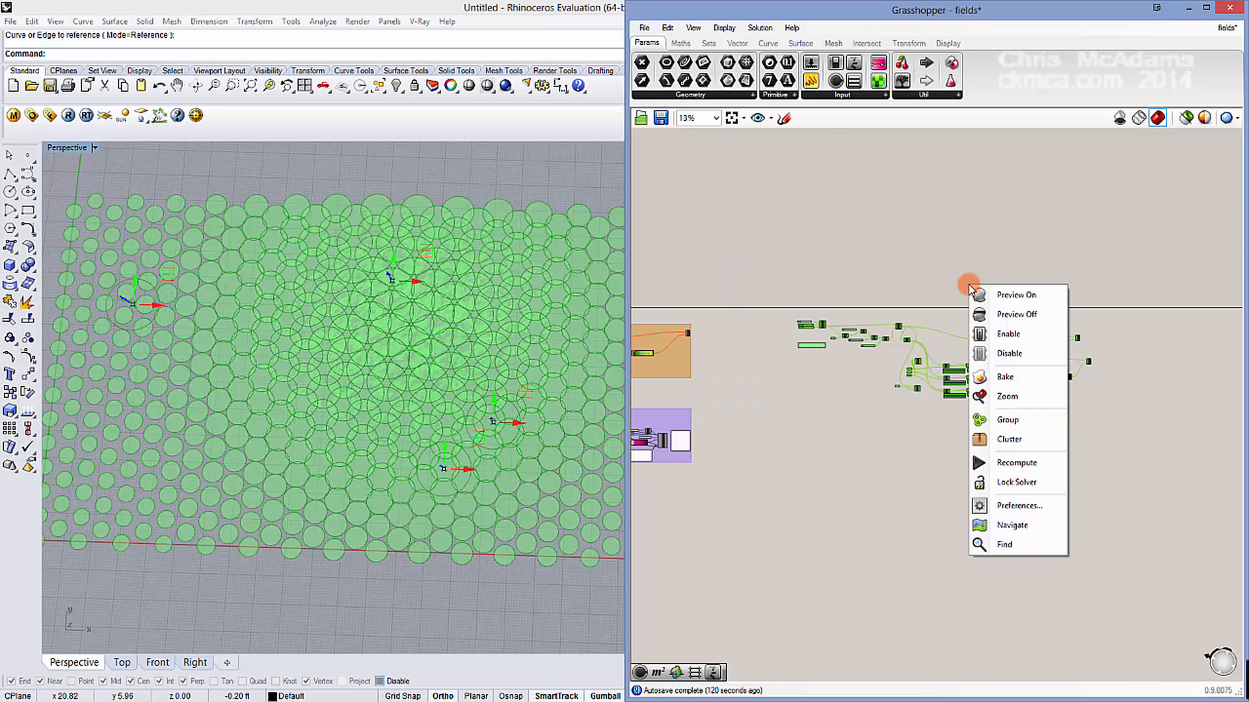
click(1017, 315)
Step: Ungroup the red group of 21 components beside the finished circle definition
scroll(895, 298, up, 1)
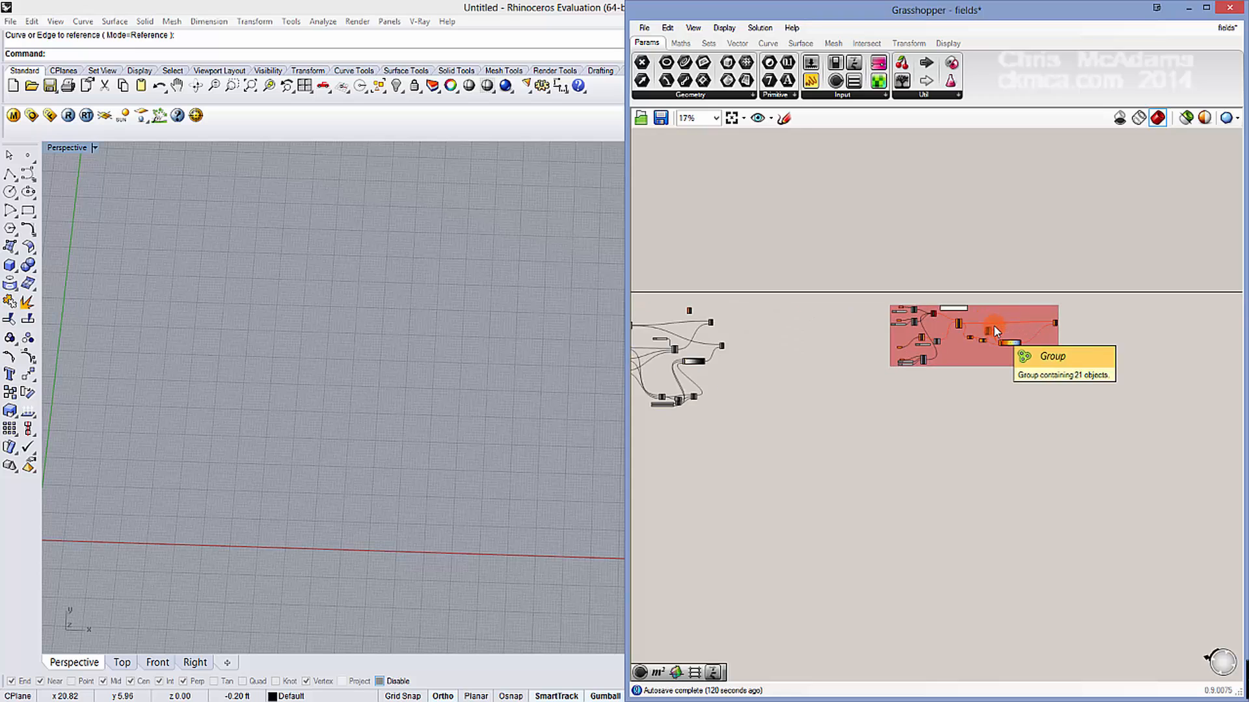
scroll(994, 327, up, 1)
click(996, 299)
right_click(1002, 301)
click(1003, 286)
click(1022, 308)
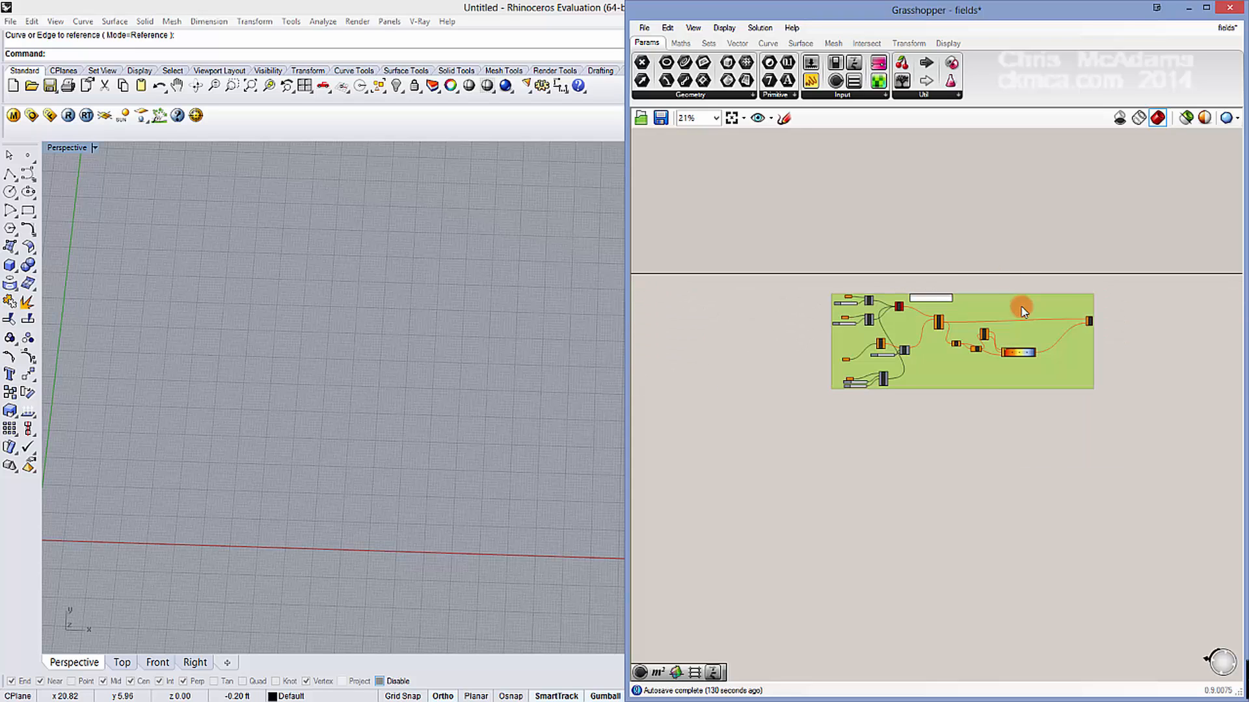
click(982, 263)
scroll(965, 255, up, 1)
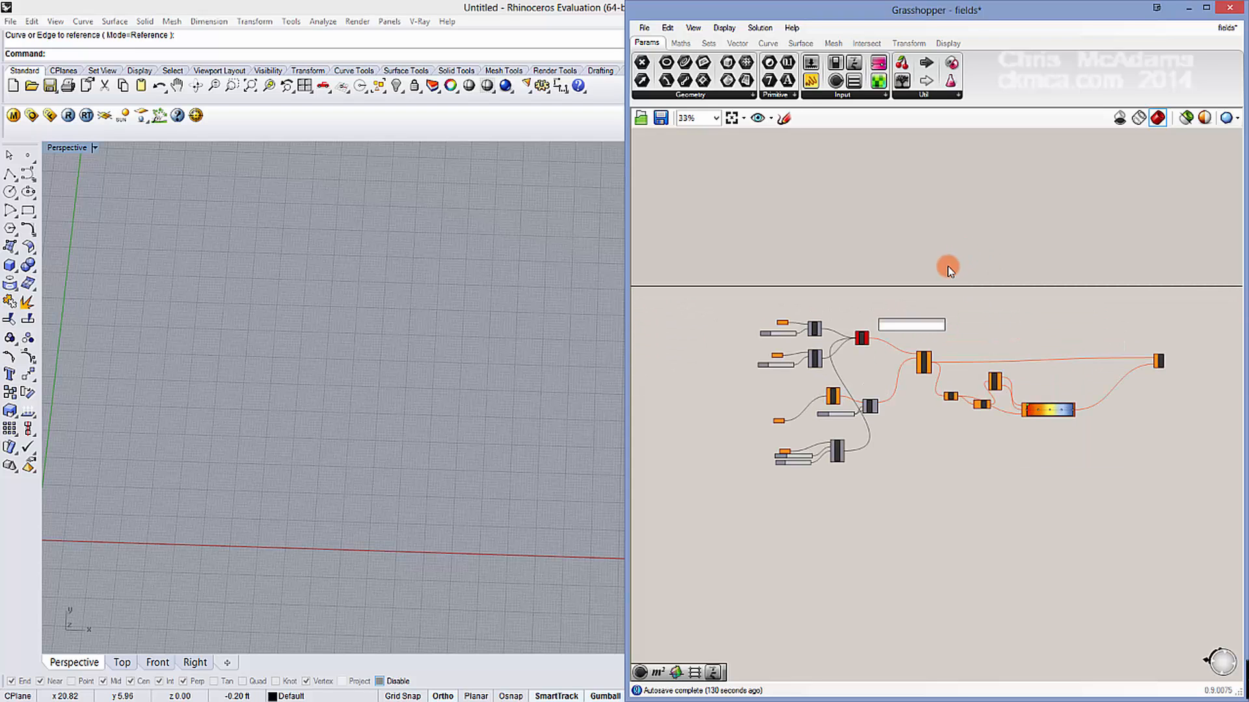
Step: Show the Vector component set with its Field components
click(738, 44)
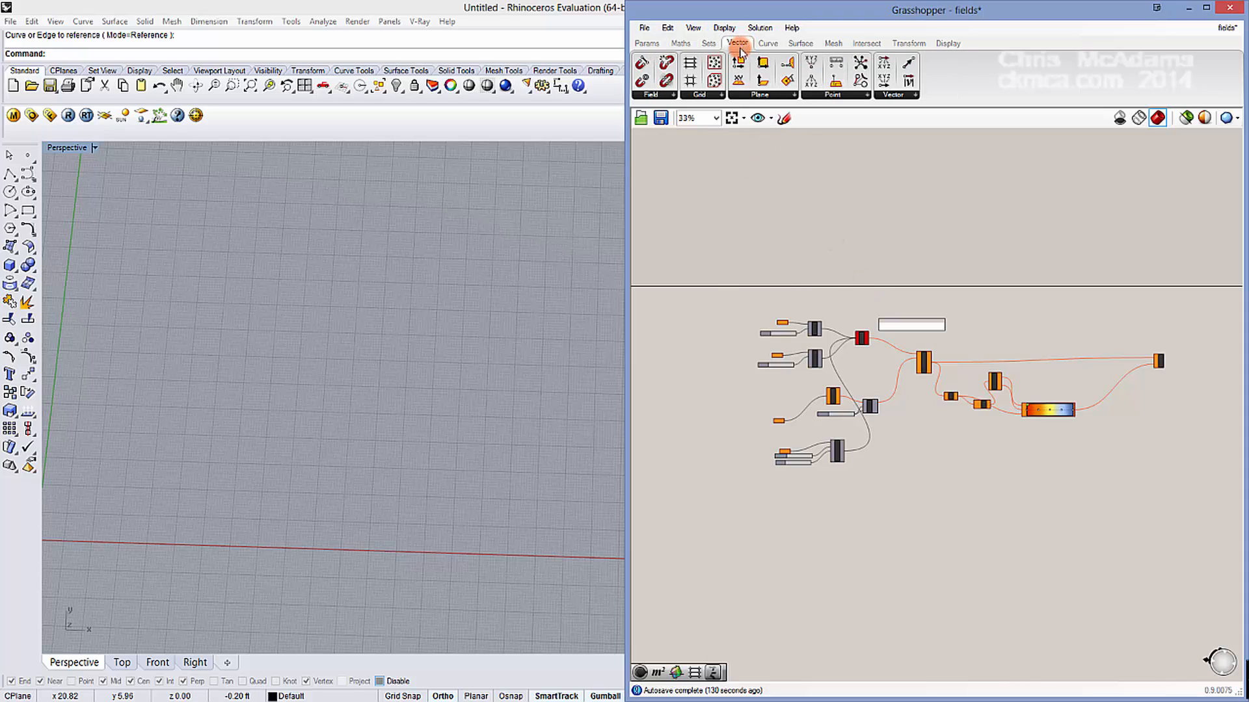
click(654, 96)
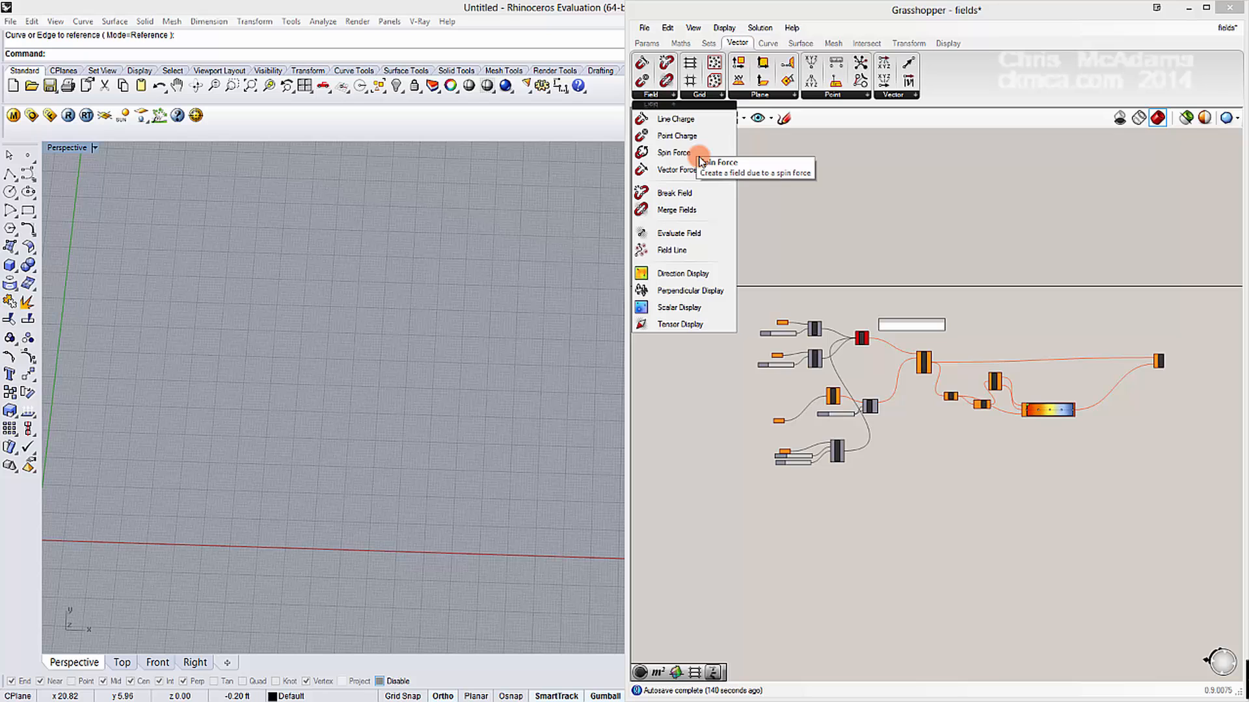
Step: Assign one new point in the Rhino viewport to the point parameter feeding the point charge
scroll(844, 312, up, 5)
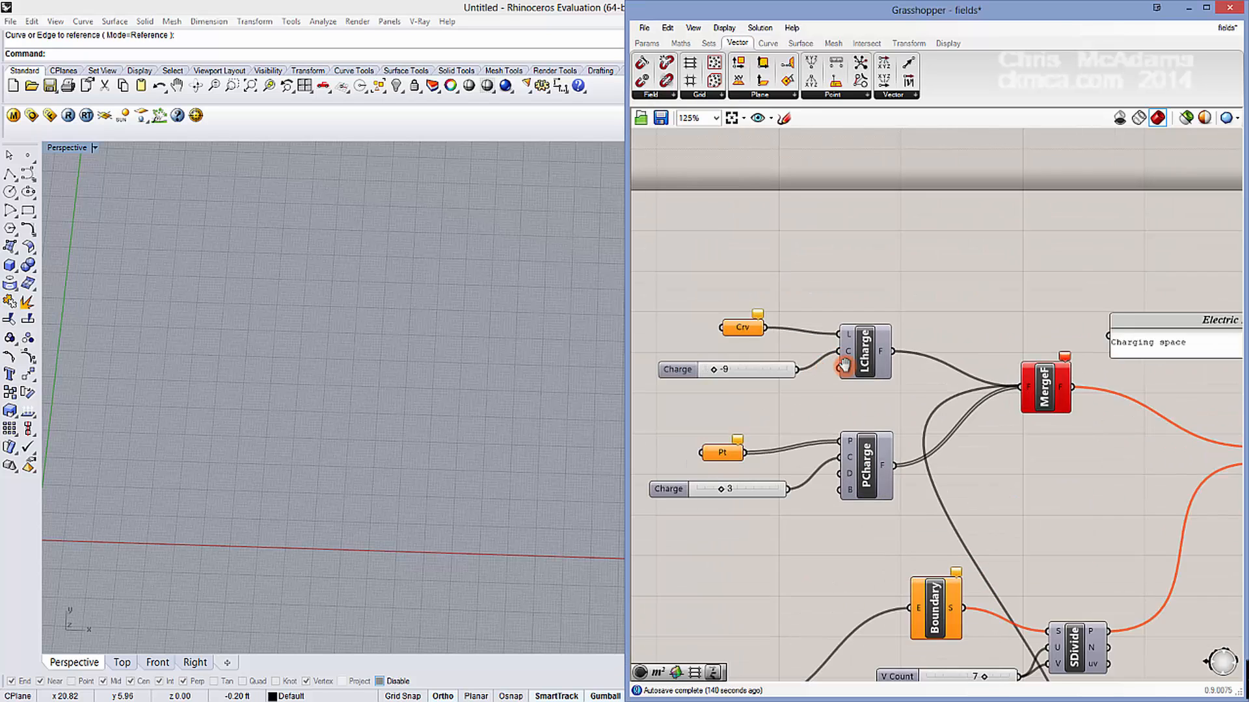
right_drag(844, 365, 921, 364)
drag(941, 537, 760, 429)
click(919, 533)
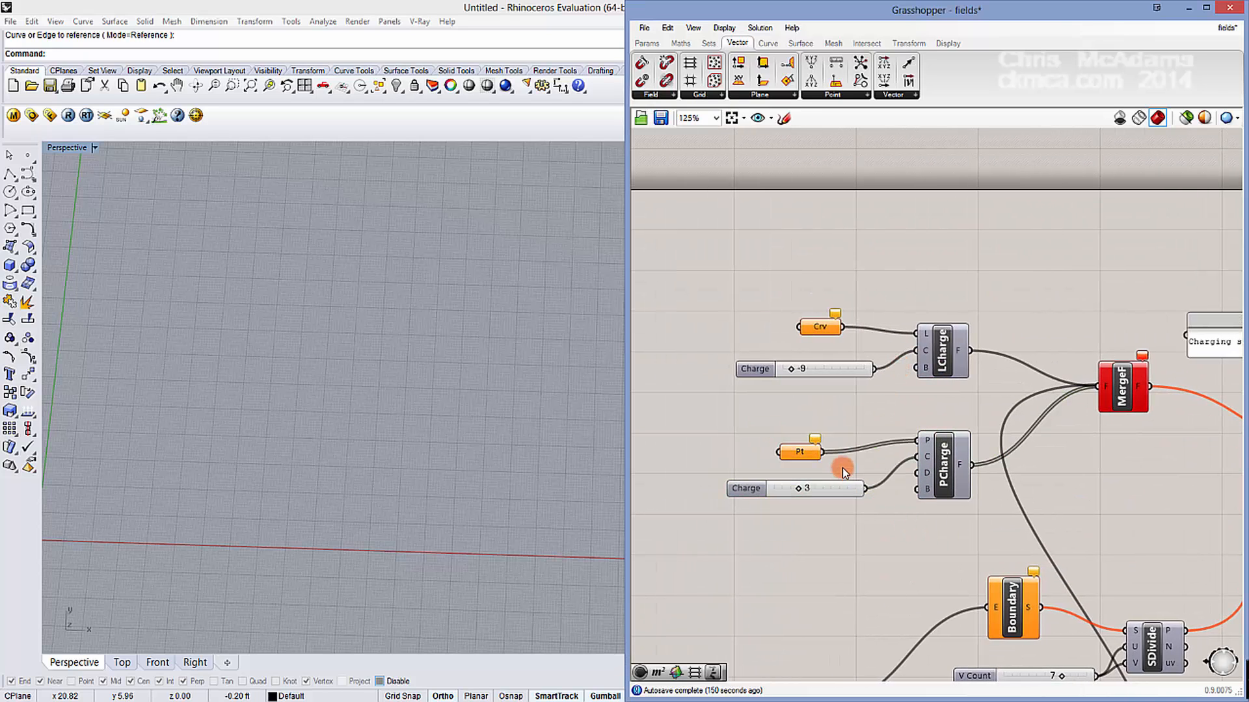
right_drag(872, 407, 903, 340)
click(830, 384)
right_click(829, 384)
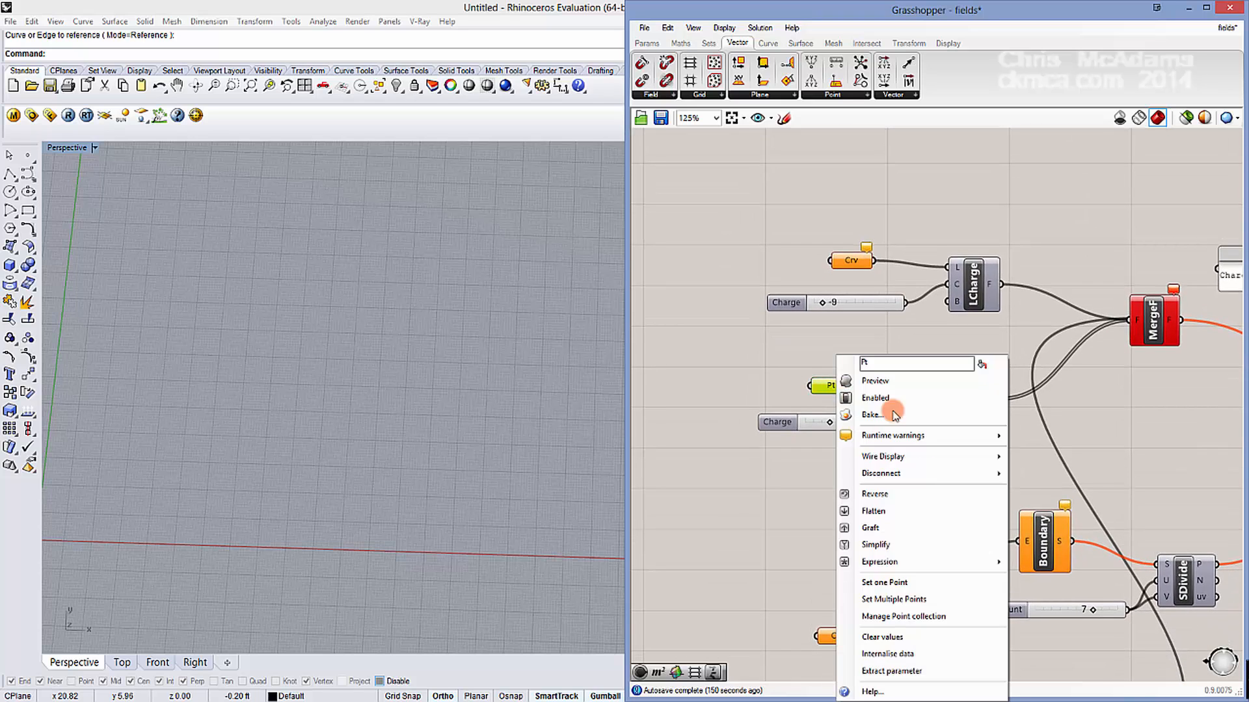
click(886, 583)
click(454, 398)
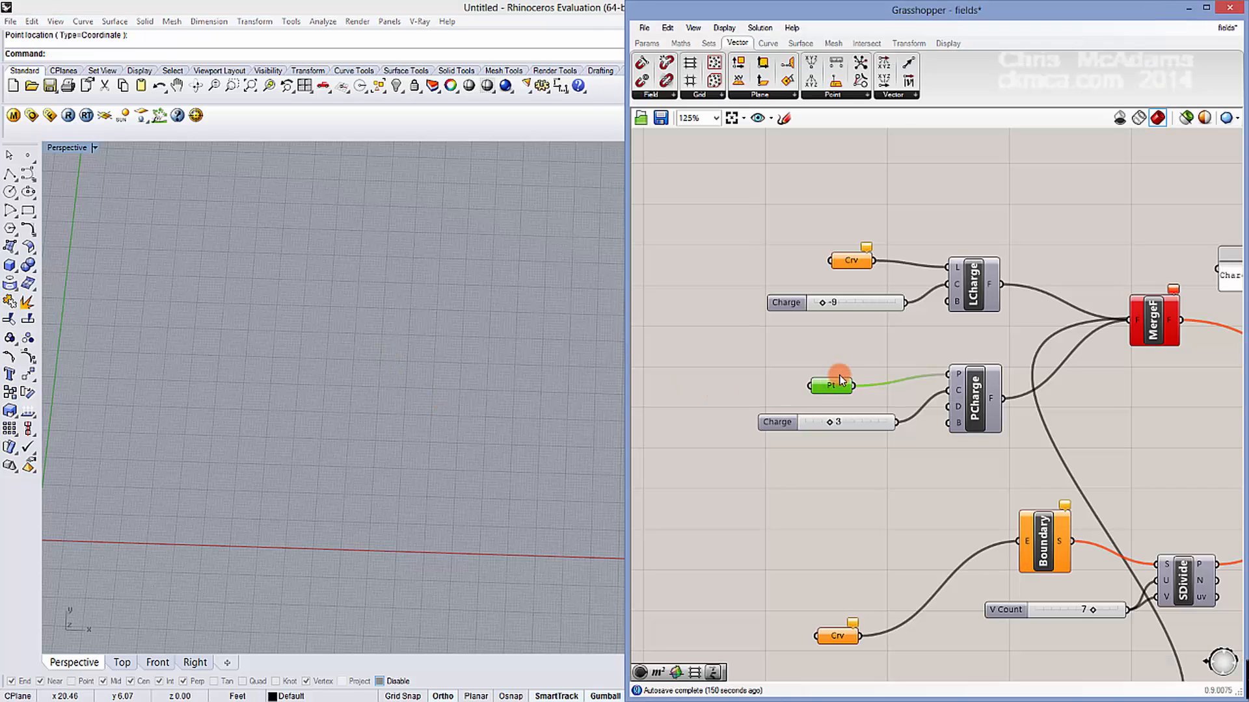
Step: Turn on the preview of the point charge component and zoom the Rhino viewport in on its point
right_click(971, 385)
click(986, 419)
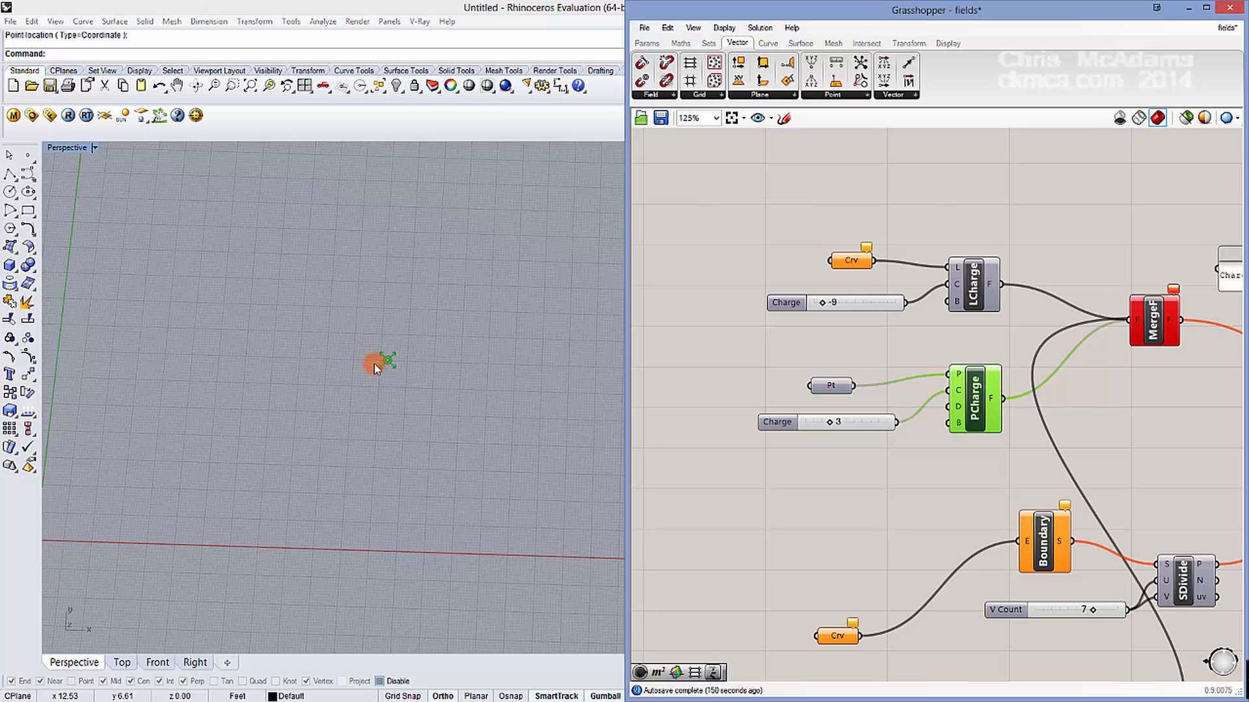
right_click(402, 369)
scroll(402, 370, up, 8)
key(Escape)
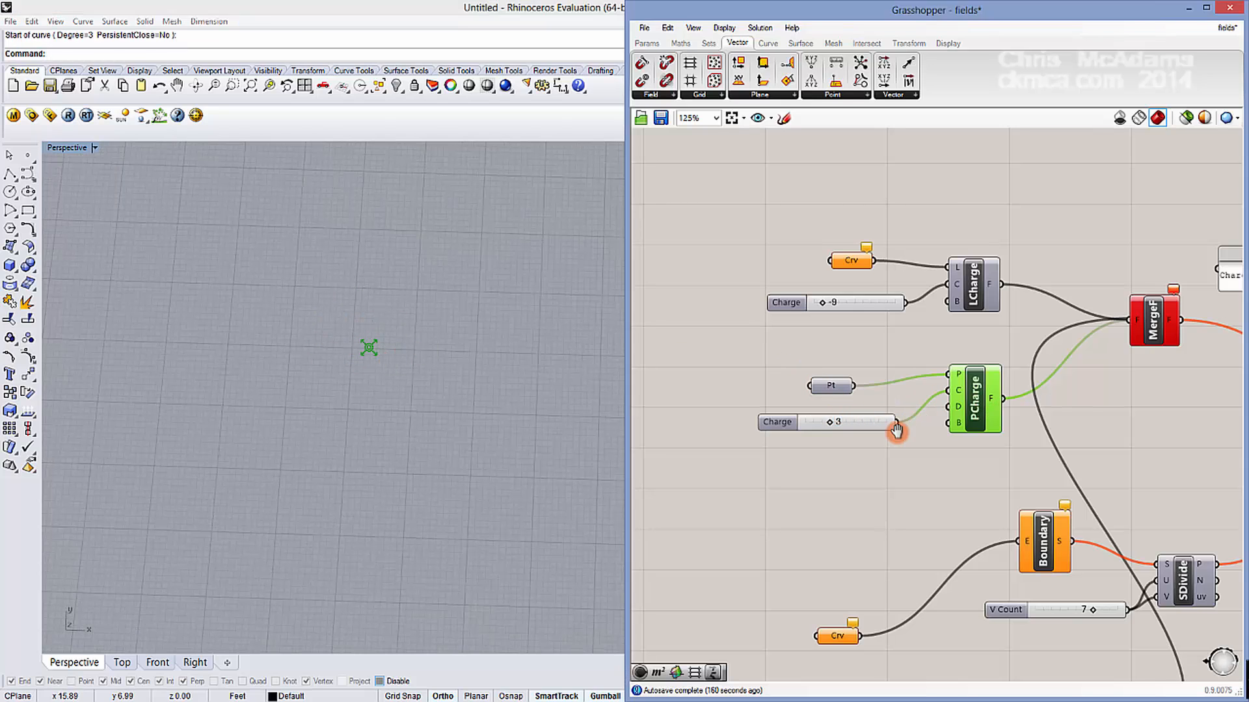
Step: Draw a roughly horizontal line below the charge point in the Rhino perspective view
right_drag(895, 426, 875, 449)
click(381, 411)
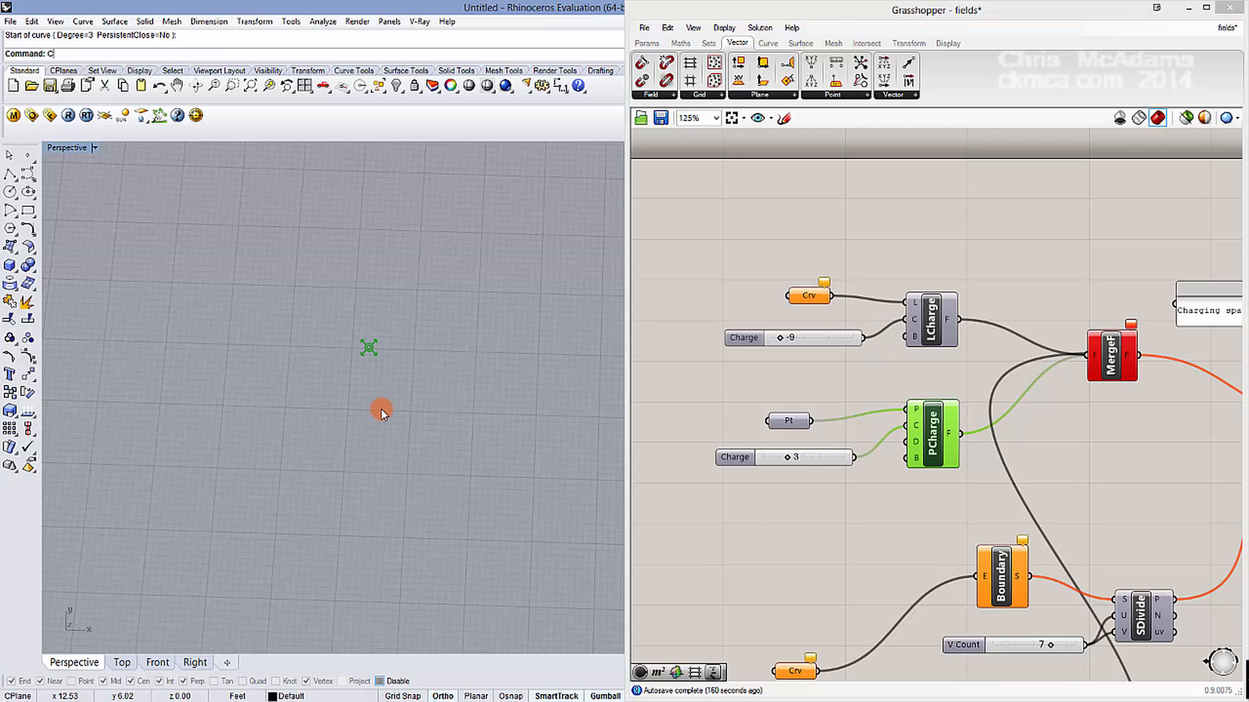
text(line)
key(Return)
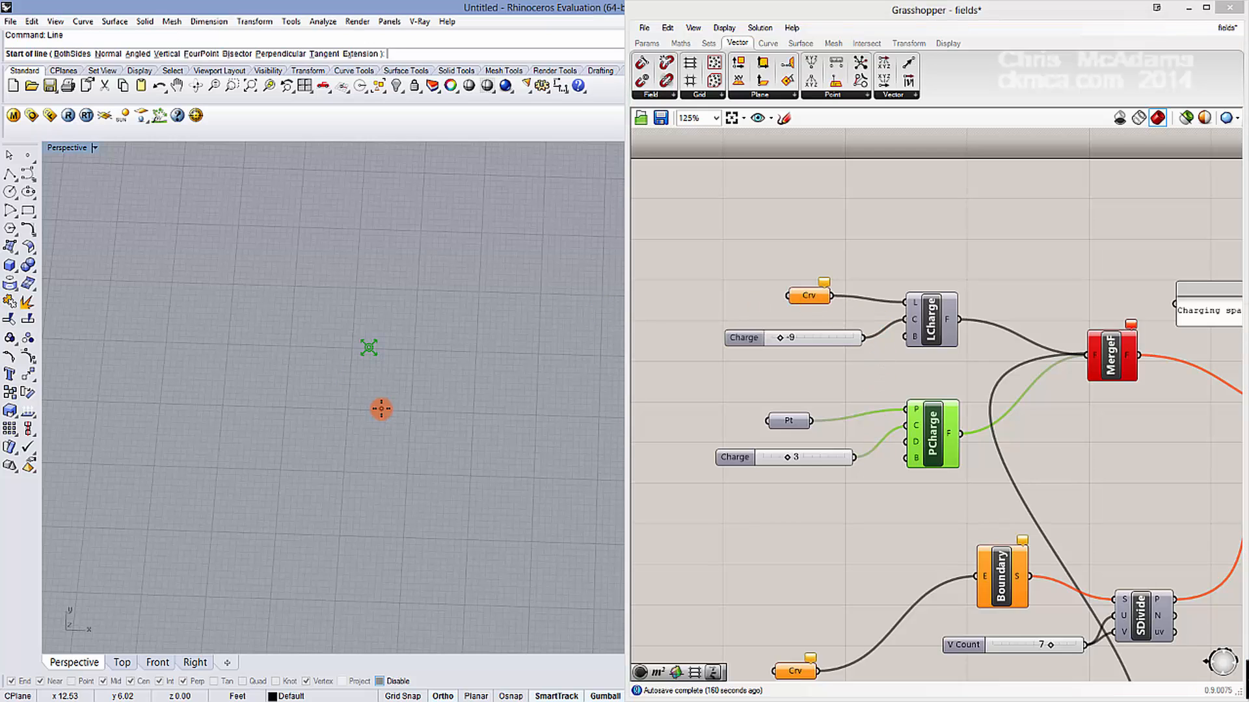
click(288, 436)
click(481, 432)
Step: Reference the drawn line in the curve parameter that feeds the line charge
click(475, 440)
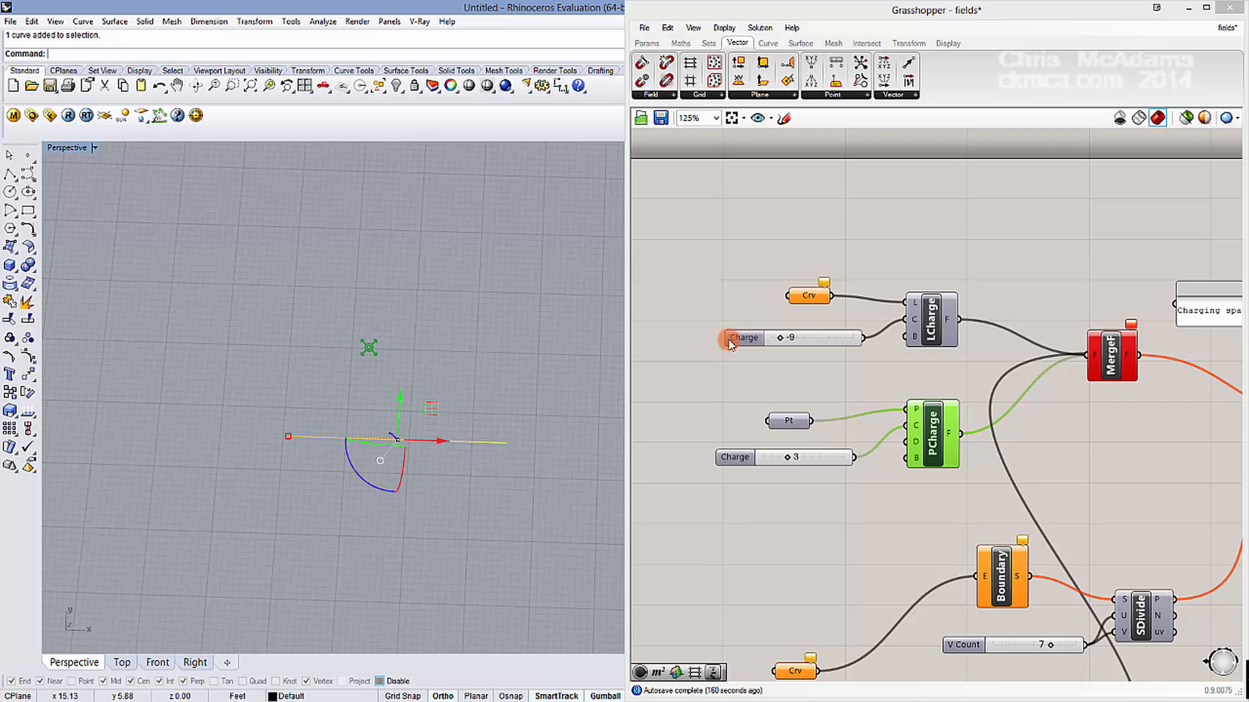
right_click(821, 298)
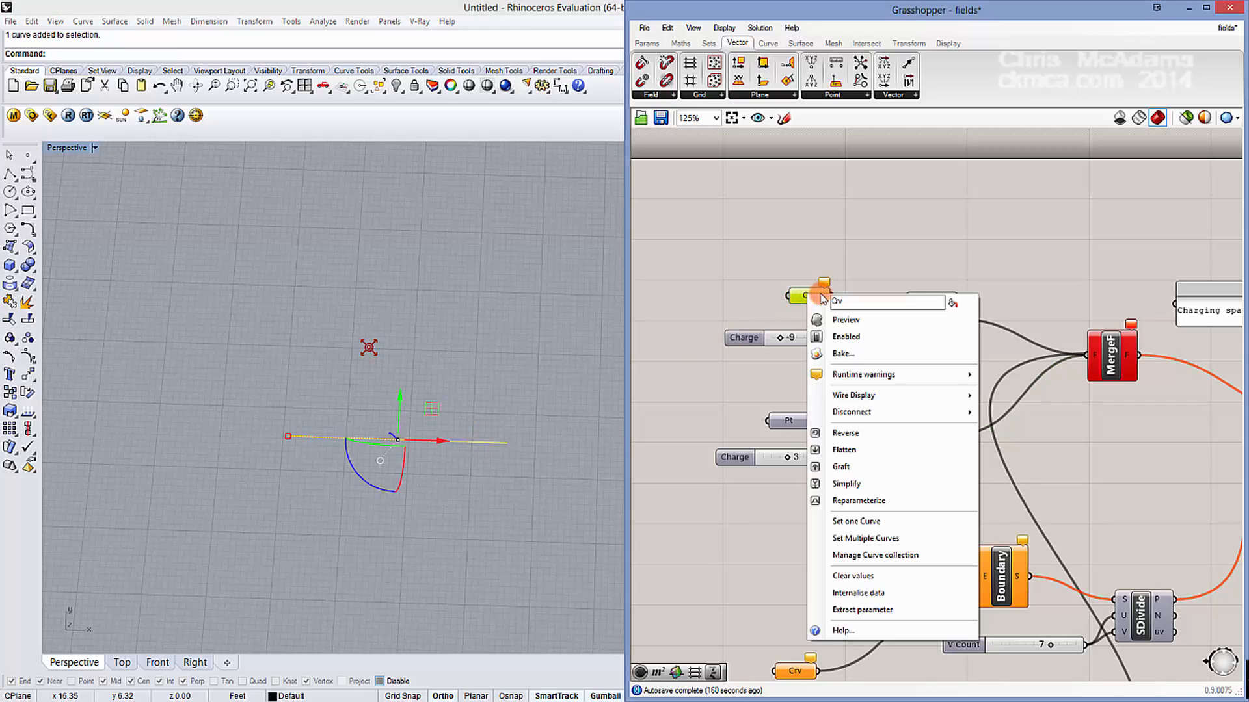
click(865, 521)
click(792, 223)
Step: Turn on the line charge's preview and set its charge to -8
right_click(943, 319)
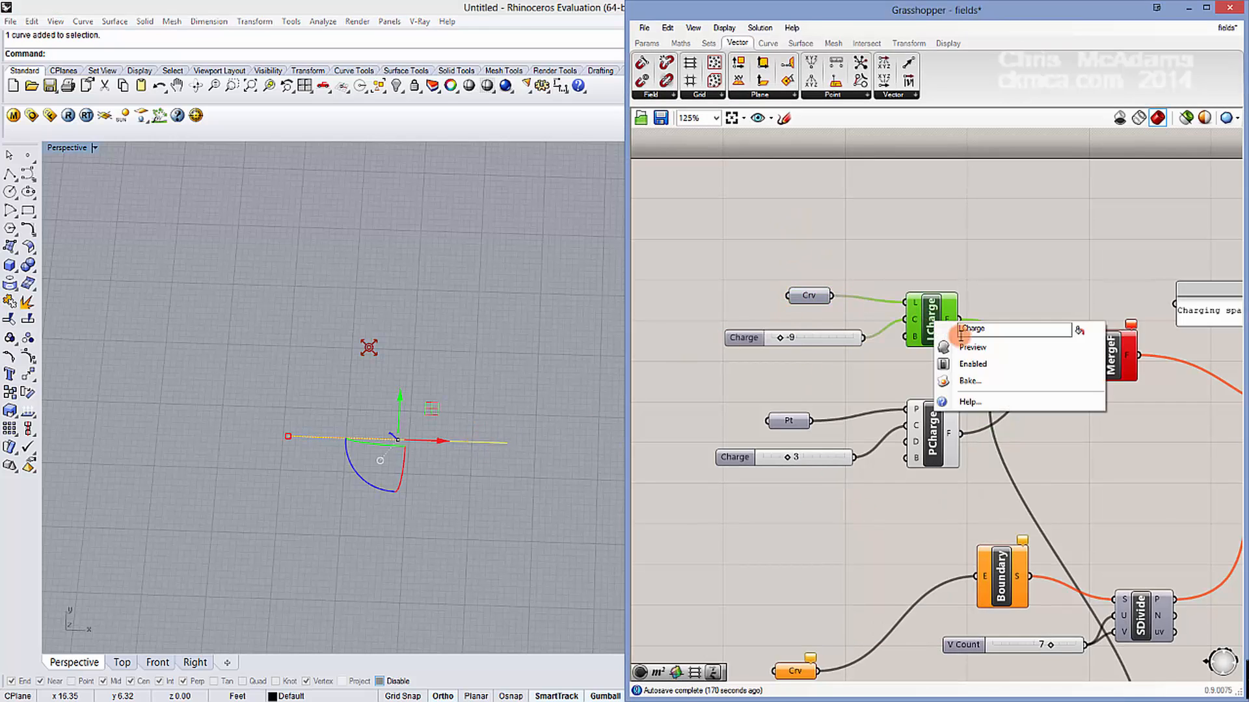
click(946, 348)
click(515, 431)
scroll(518, 433, up, 2)
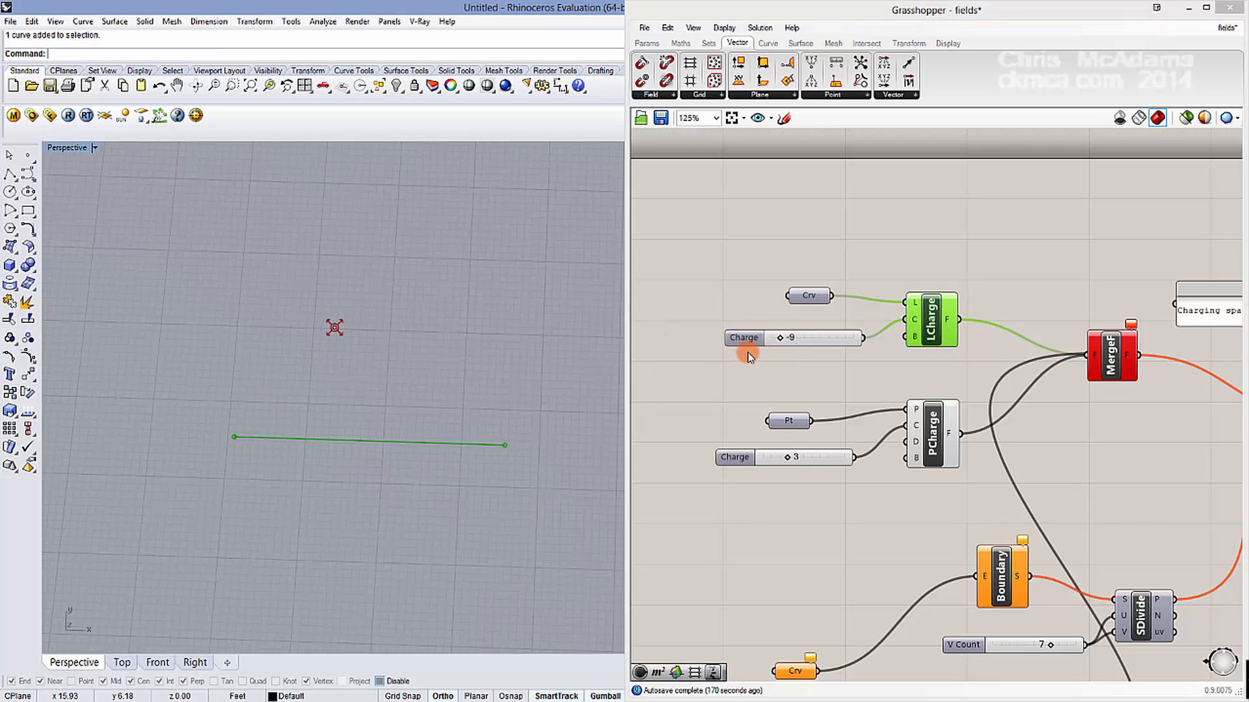
click(786, 334)
Step: Shift the Boundary component and the spin force's point parameter slightly on the Grasshopper canvas
scroll(787, 334, down, 3)
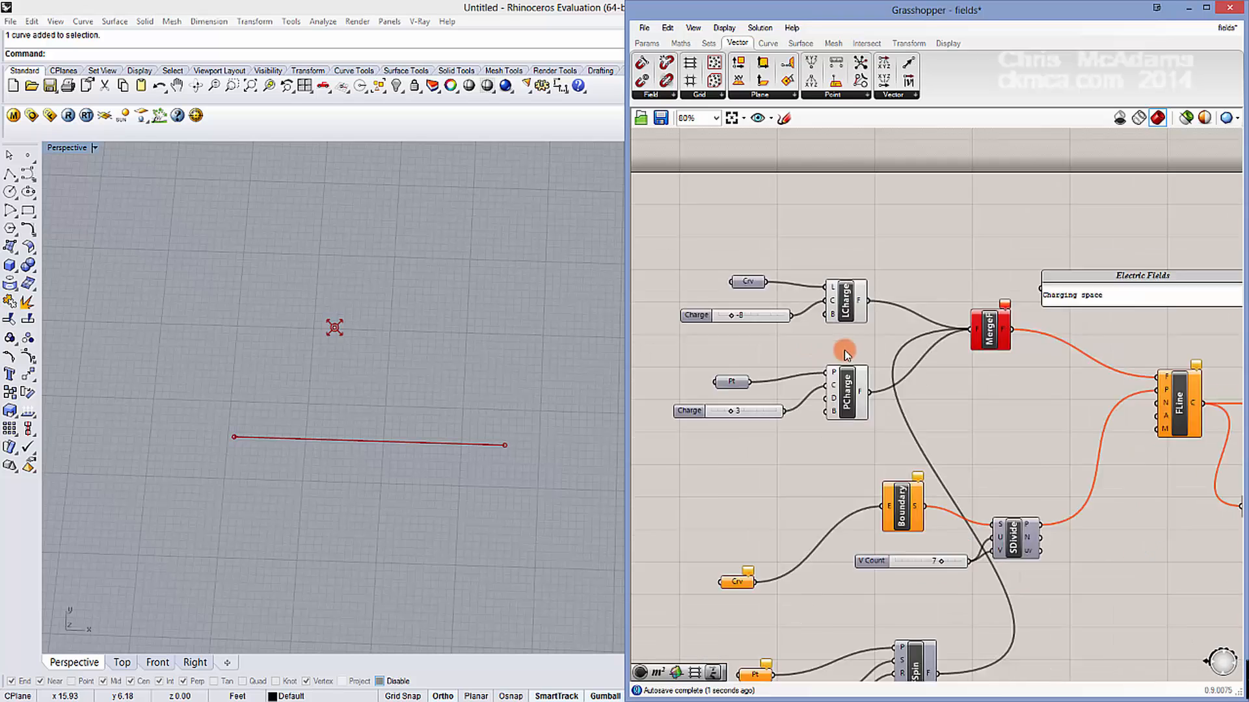
scroll(858, 440, up, 2)
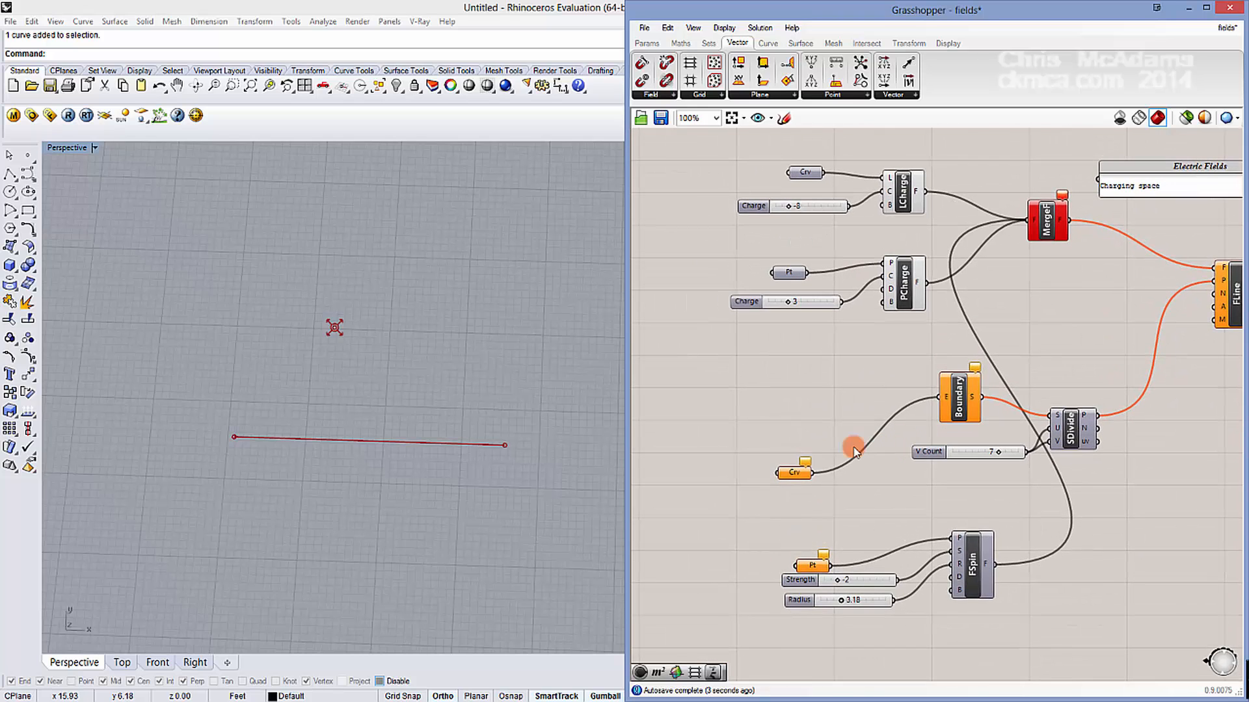
drag(959, 398, 929, 408)
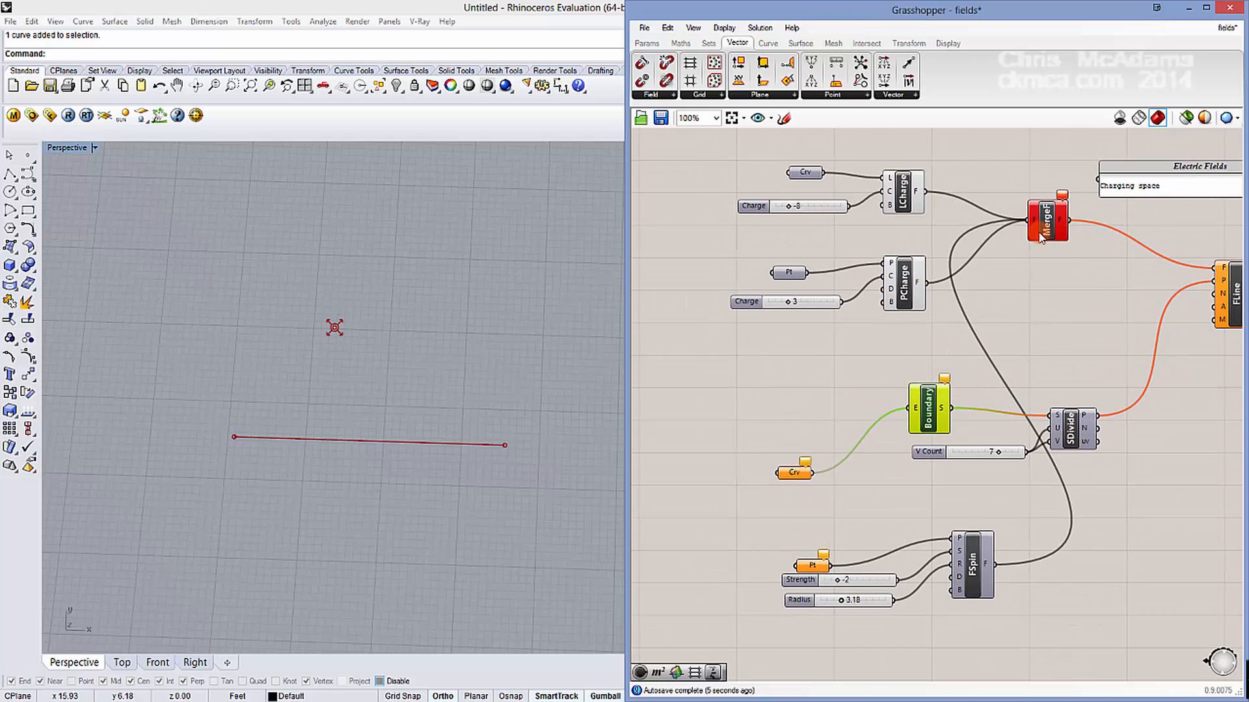
click(965, 555)
click(813, 565)
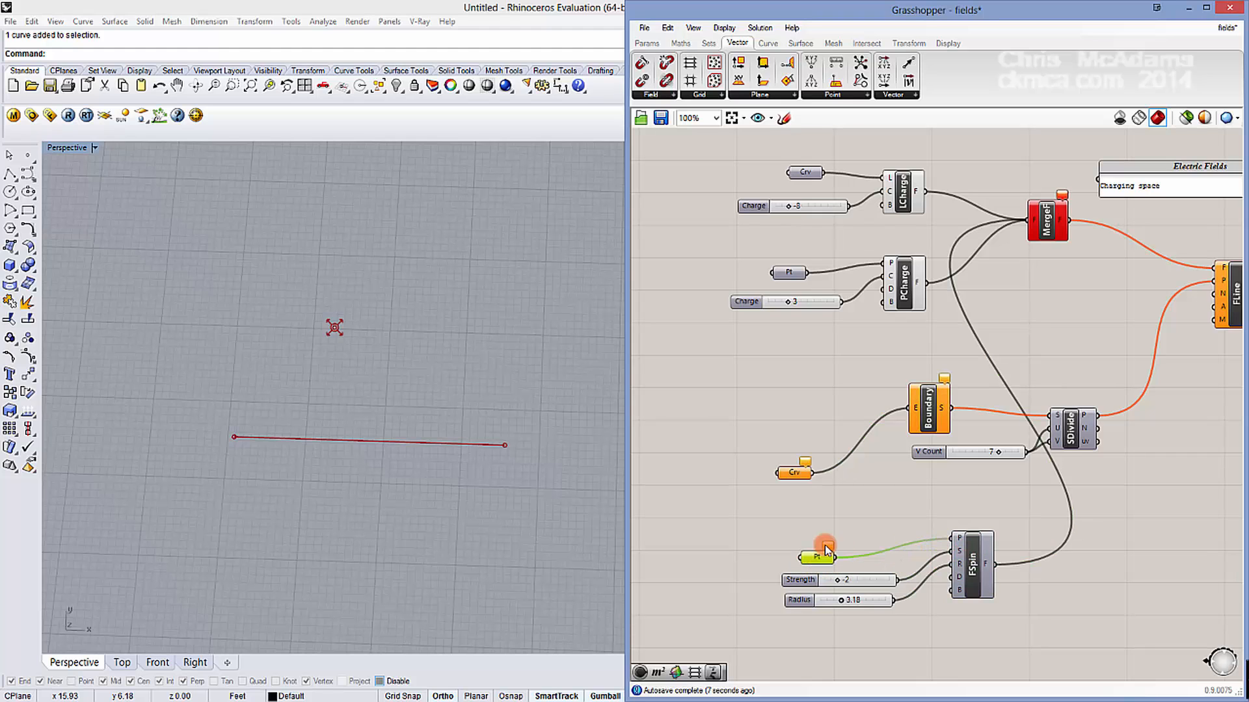
Step: Assign one point just above the line's right part to the spin force's point parameter
right_drag(991, 582, 959, 513)
scroll(959, 514, up, 2)
right_drag(687, 475, 798, 481)
right_click(798, 481)
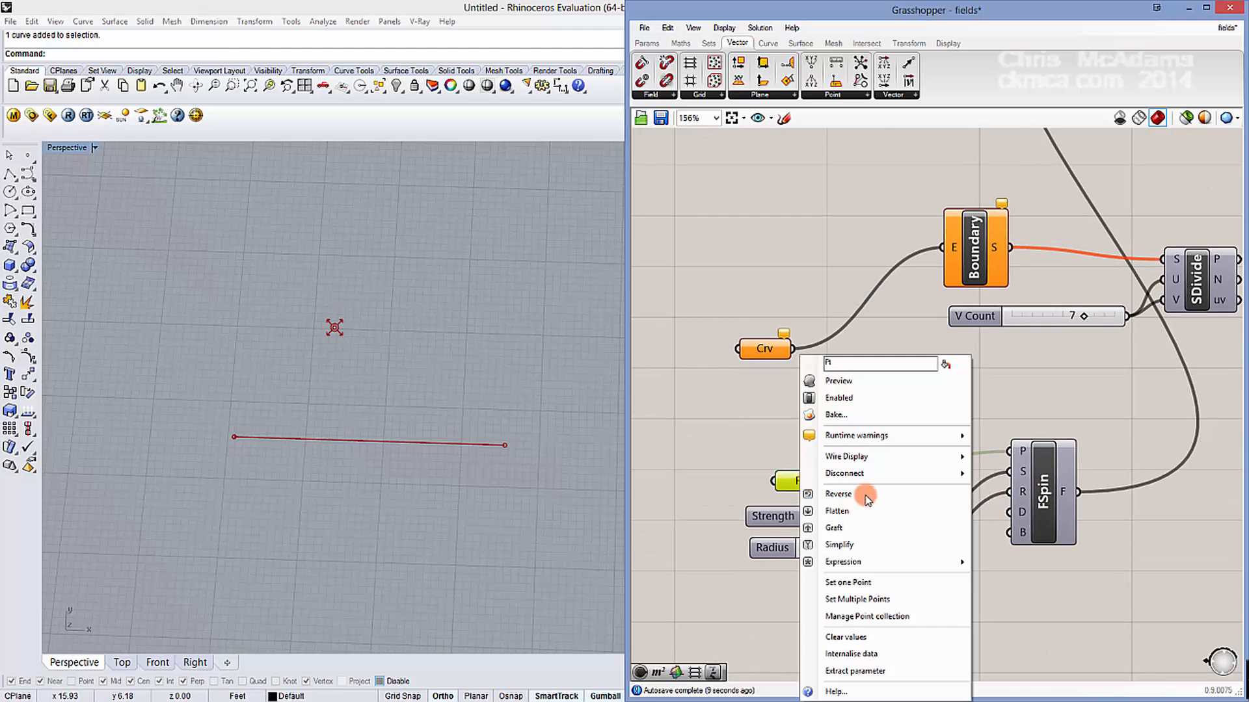
click(856, 589)
click(477, 388)
click(855, 407)
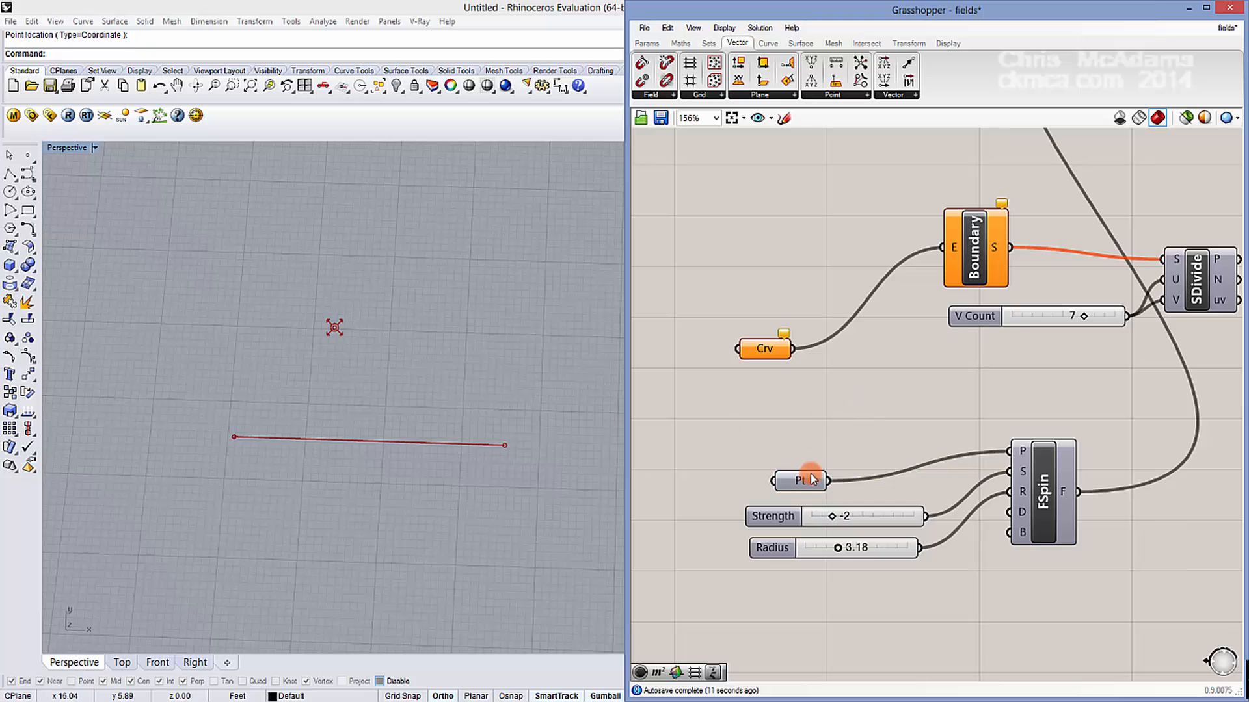
Step: Turn on the spin force's preview and set its radius to 0.75 and its strength to -3
click(1055, 483)
right_click(1058, 484)
click(1079, 508)
right_click(452, 379)
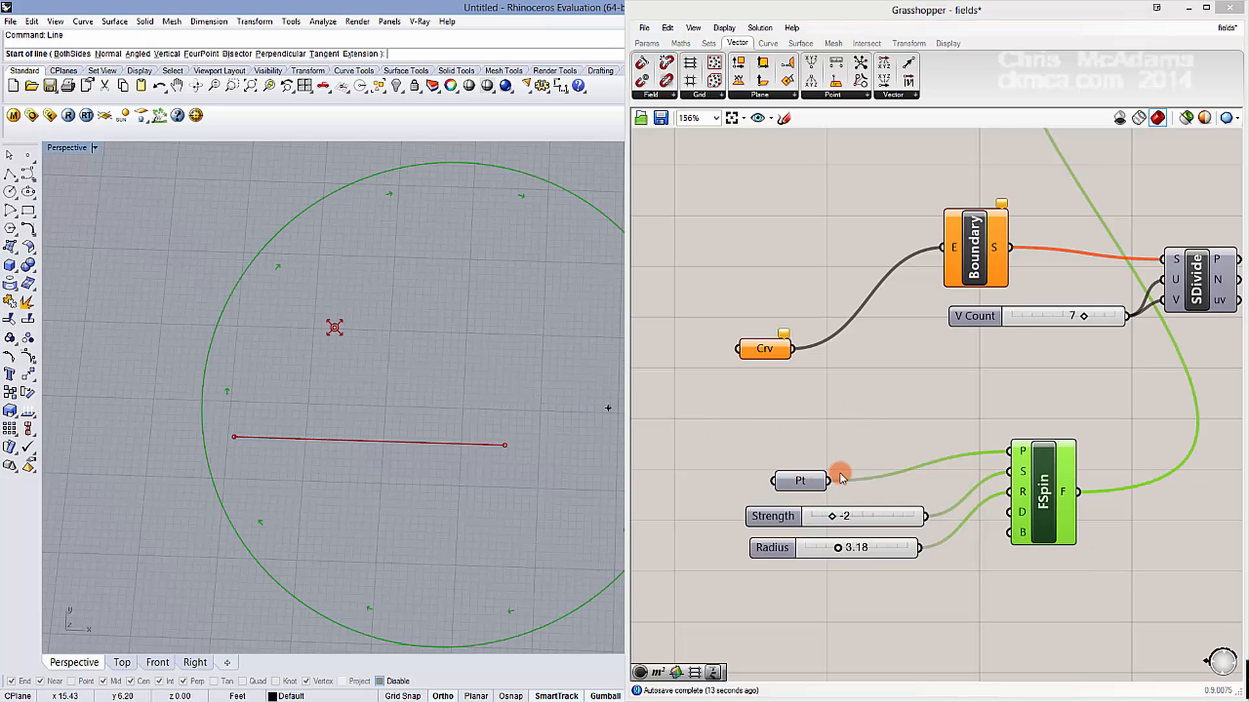
drag(840, 550, 833, 520)
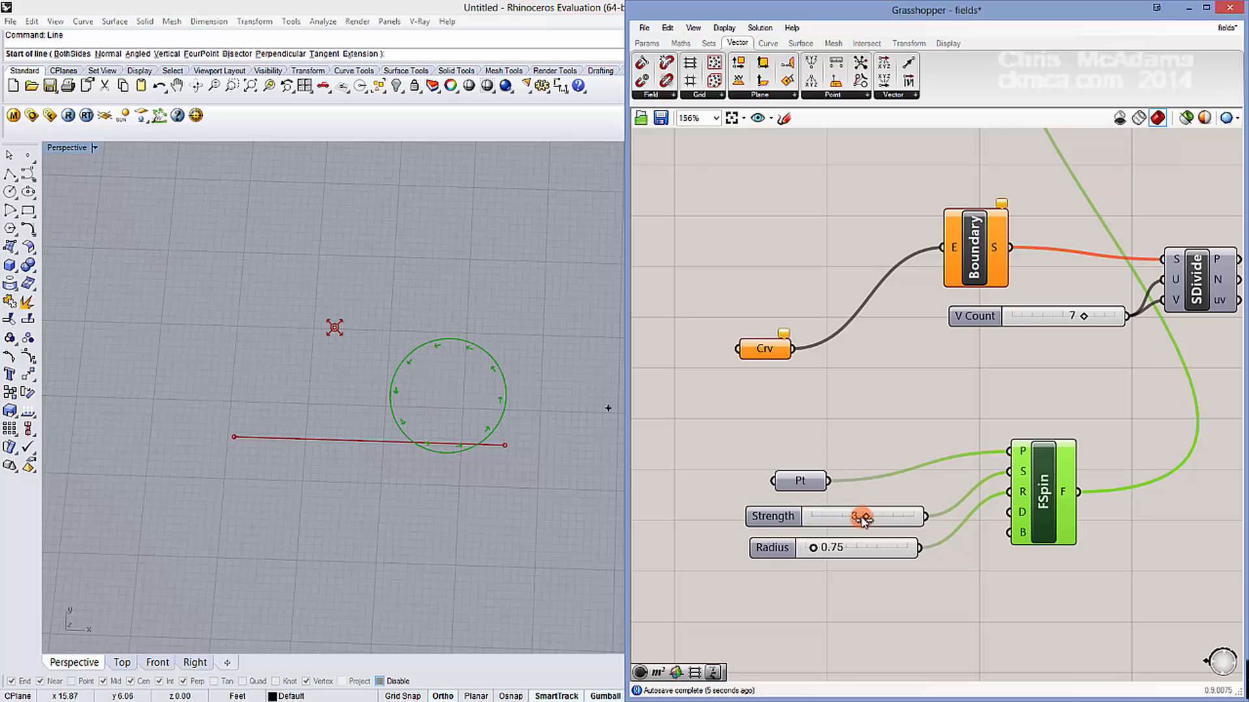
drag(844, 518, 807, 520)
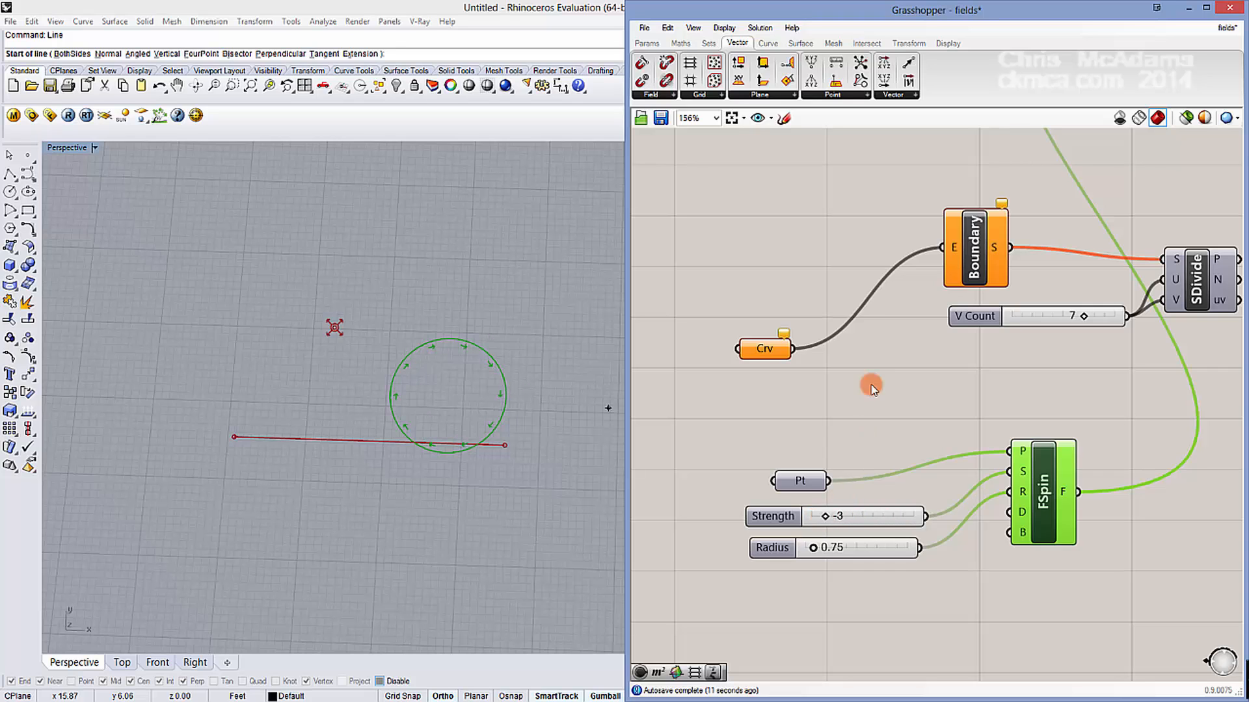
Step: Draw a rectangle in the Rhino view that encloses the charge point, the line and the spin force circle
scroll(870, 385, down, 3)
right_drag(871, 385, 841, 458)
click(597, 342)
click(487, 325)
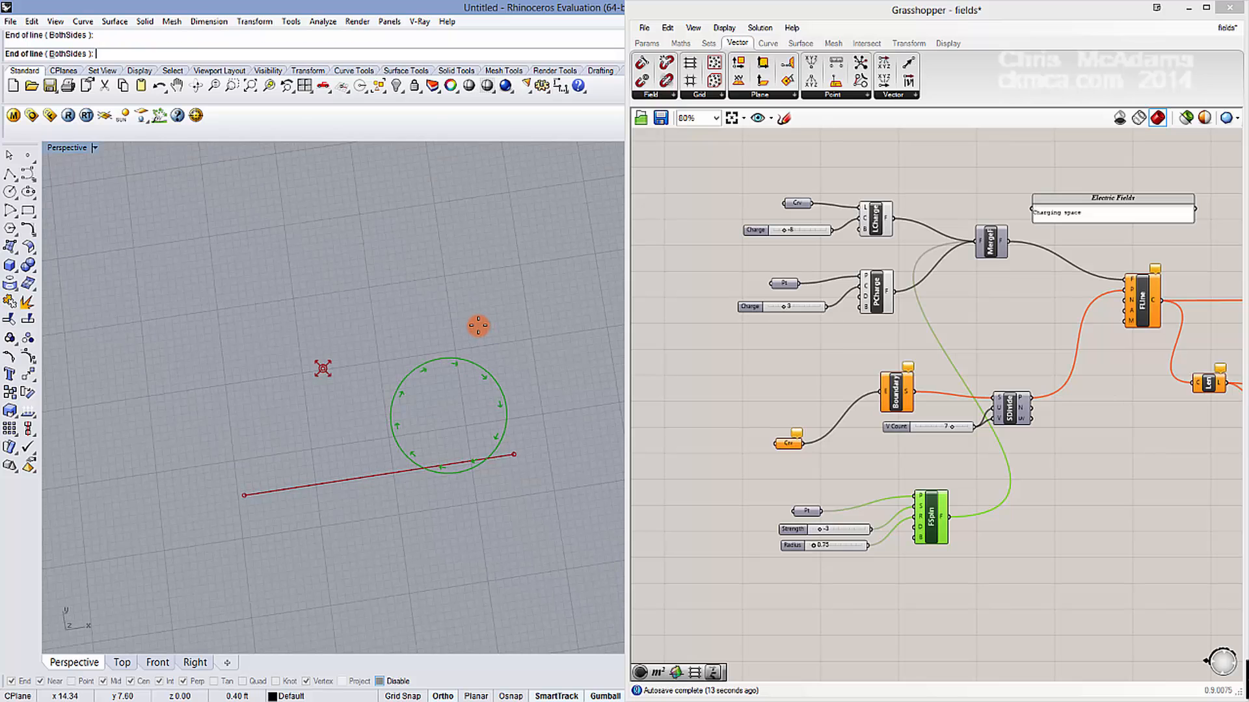
key(Return)
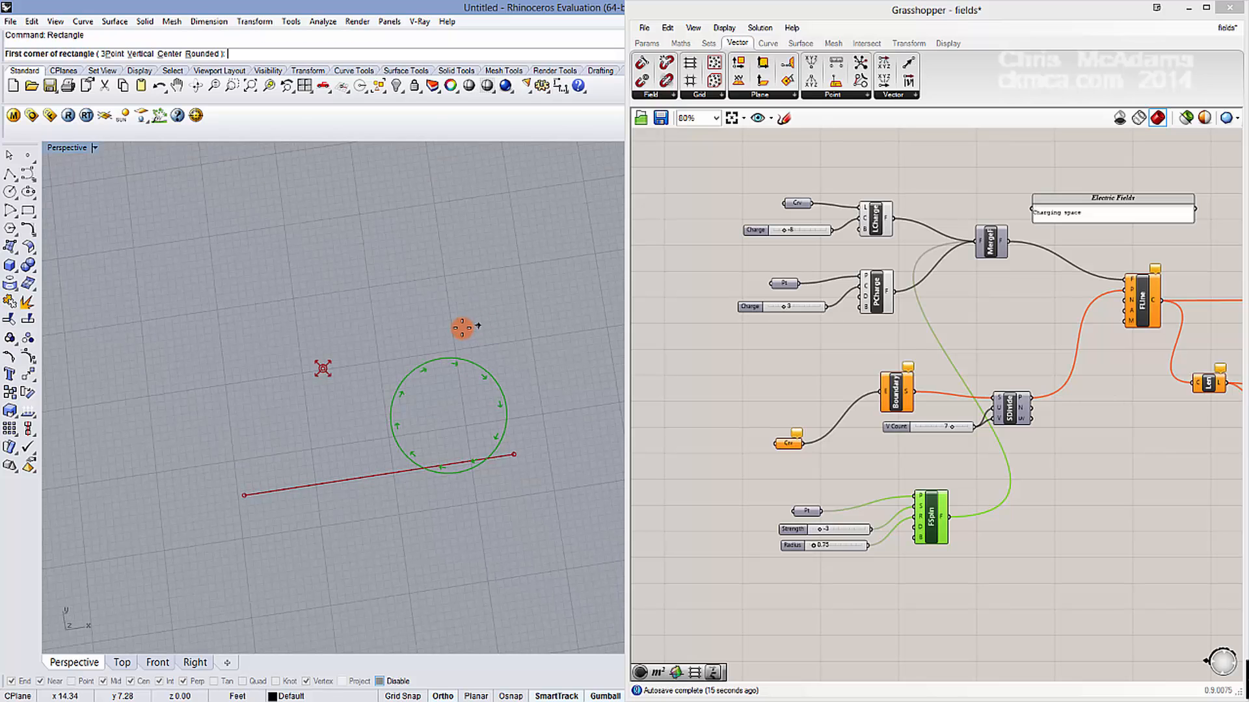
right_drag(462, 328, 443, 330)
click(109, 210)
shift+right_drag(598, 506, 566, 490)
click(570, 511)
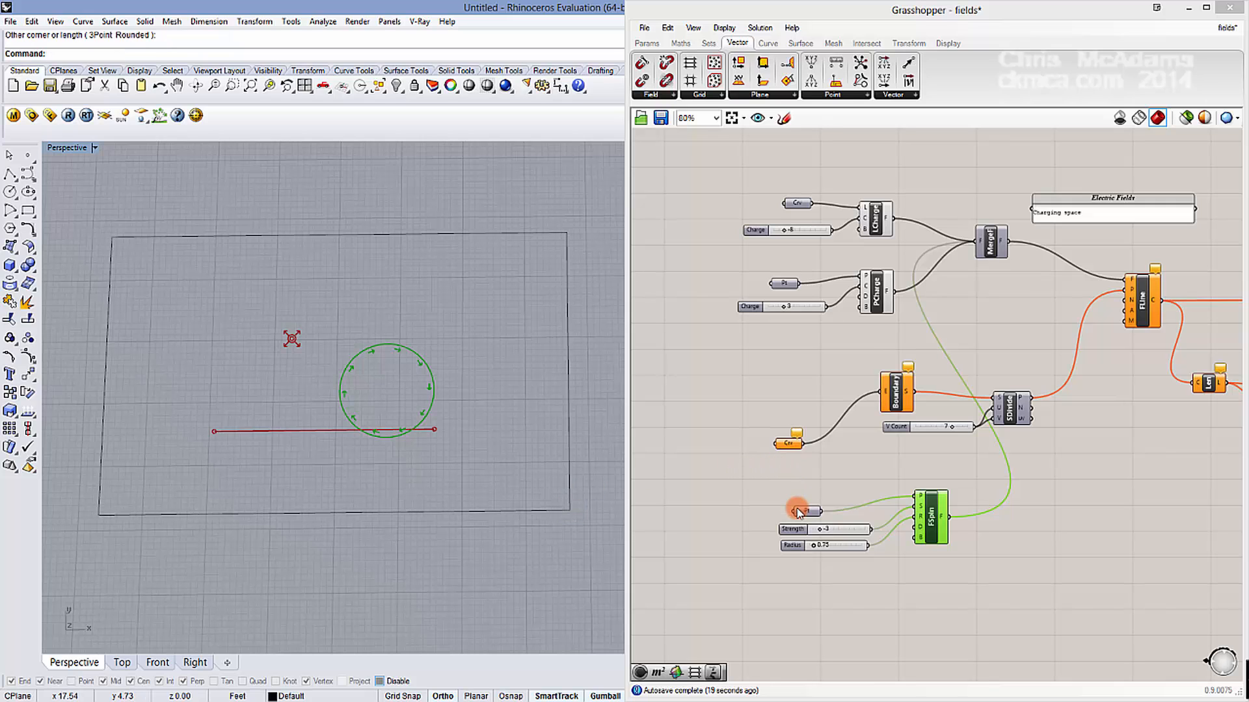
Step: Reference the rectangle in the curve parameter feeding the Boundary component and turn on that component's surface preview
click(787, 445)
scroll(787, 446, up, 3)
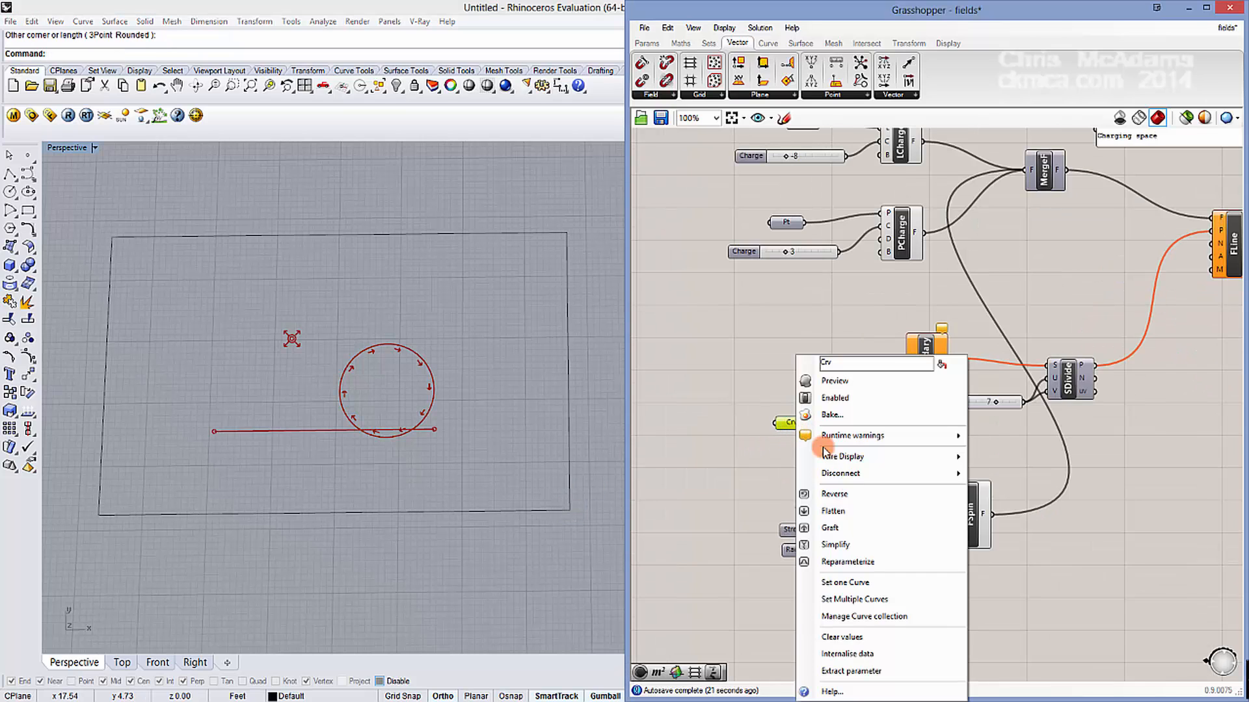
right_click(786, 423)
click(845, 583)
click(568, 456)
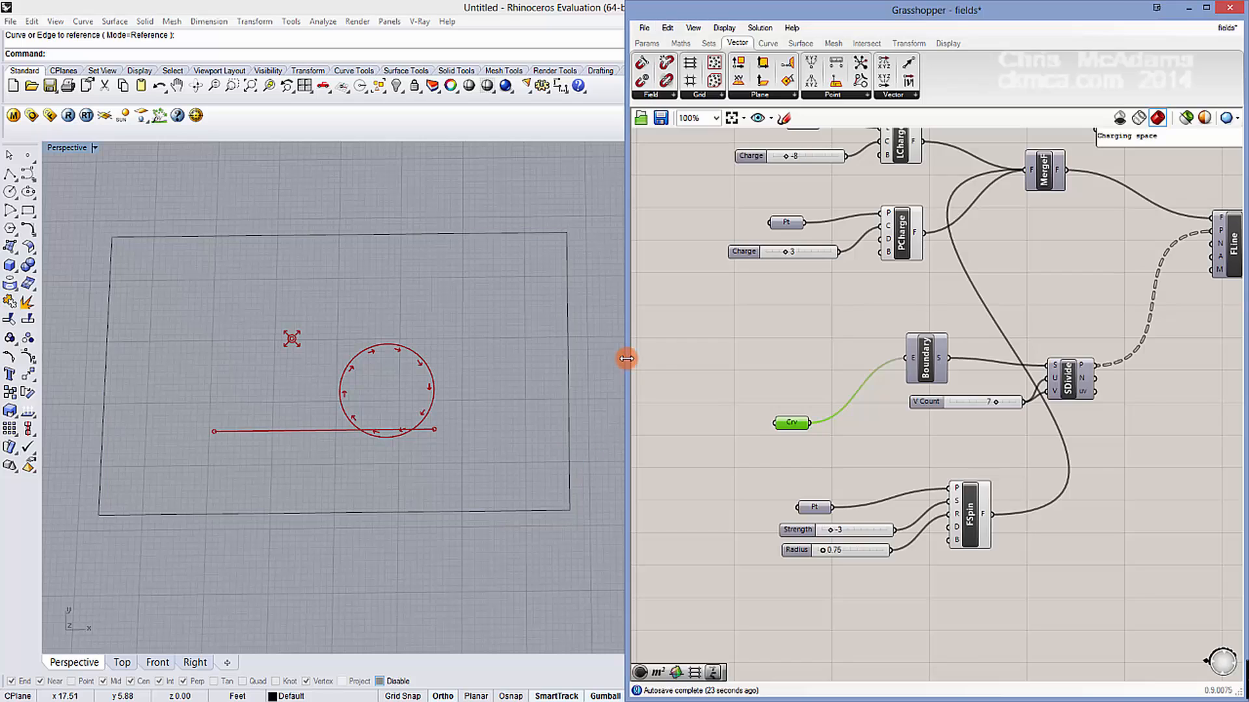
right_click(929, 356)
click(963, 375)
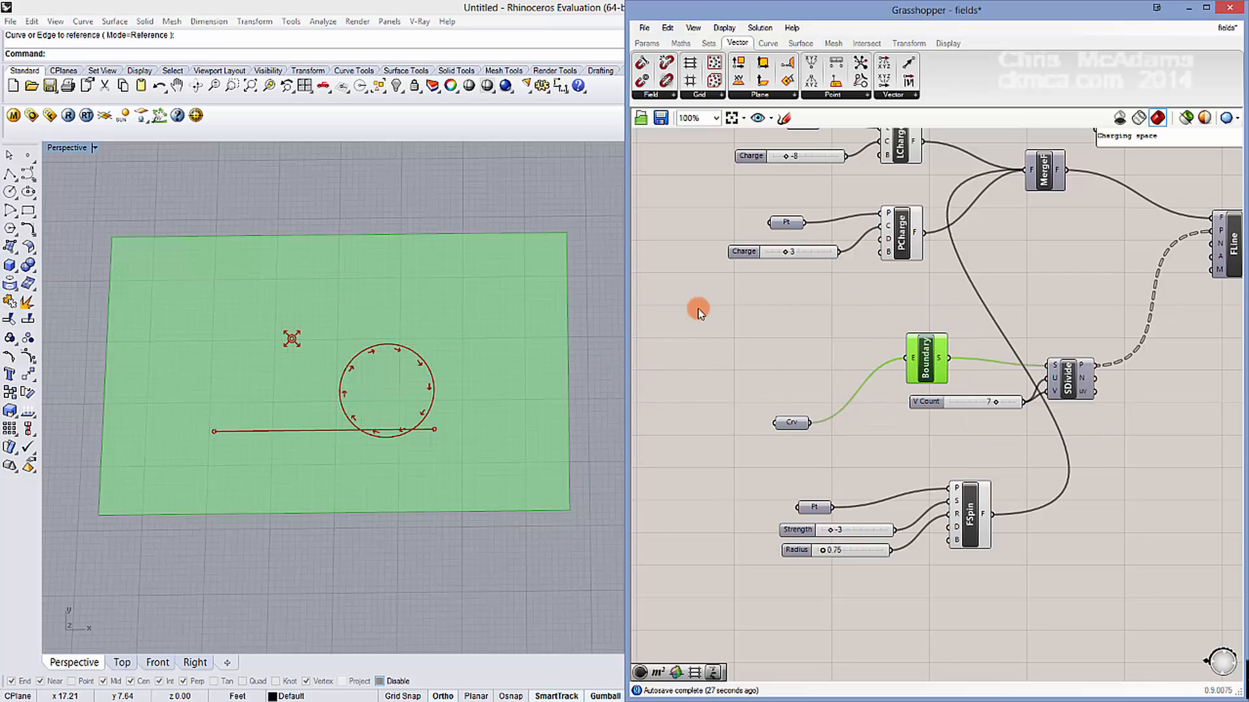
Step: Search the component library for Divide Surface
right_drag(889, 319, 840, 324)
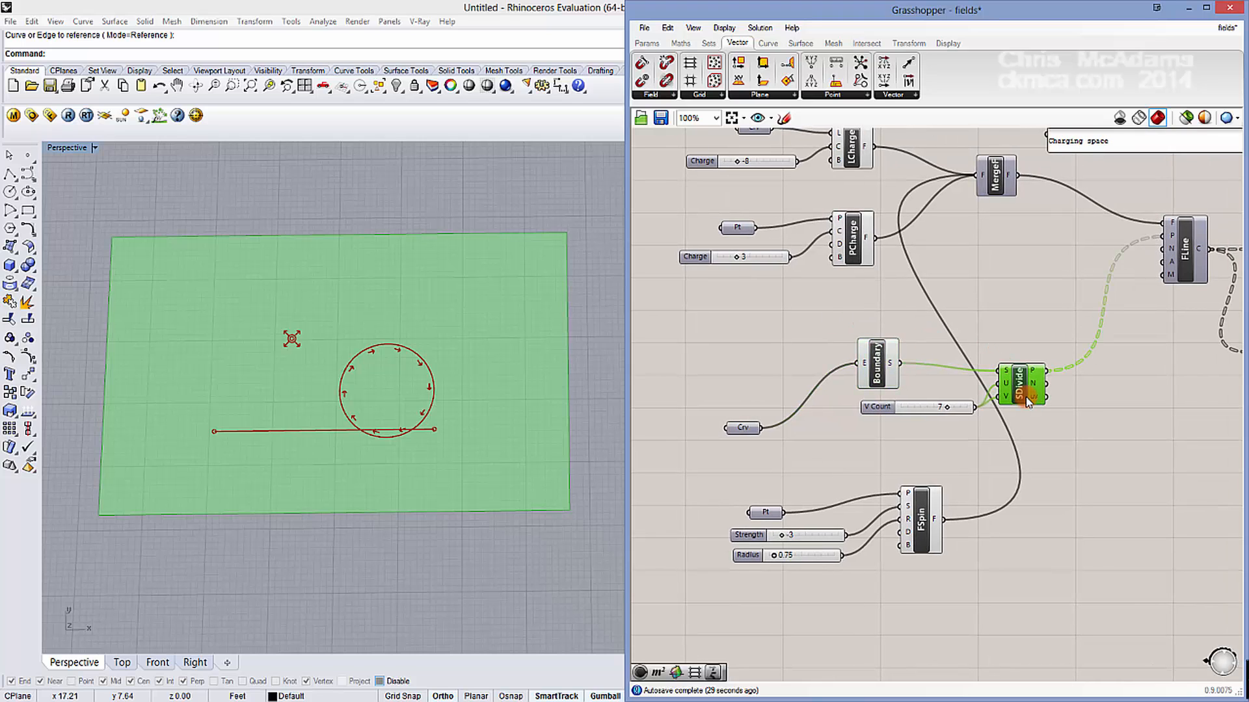
click(1054, 433)
double_click(1070, 452)
text(divide sur)
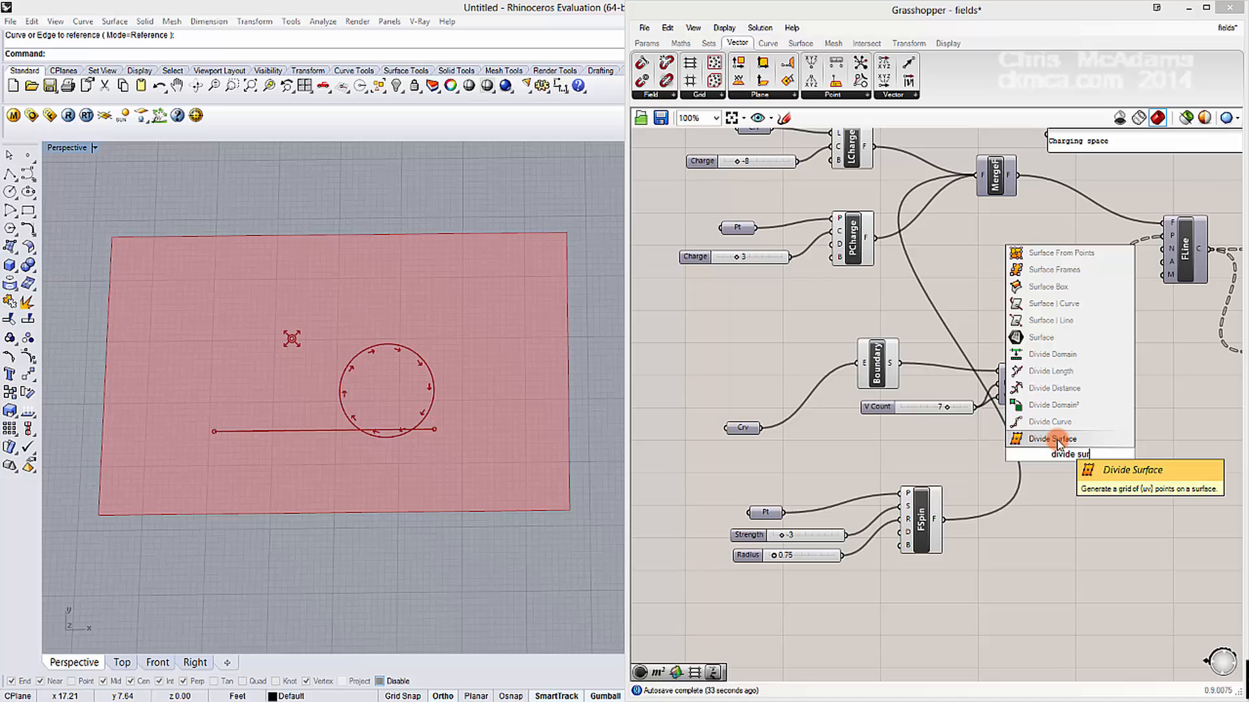
click(1052, 439)
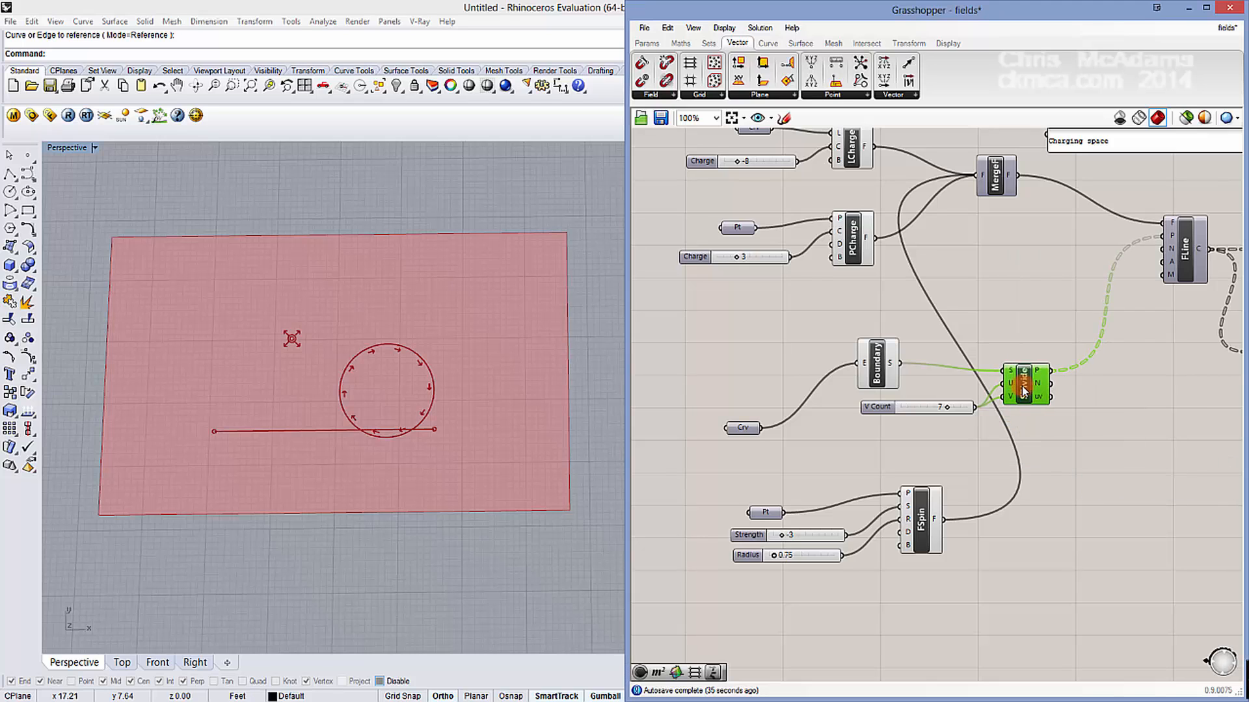
Step: Turn on the preview of the existing Divide Surface component to display its point grid
right_click(1025, 390)
click(1056, 413)
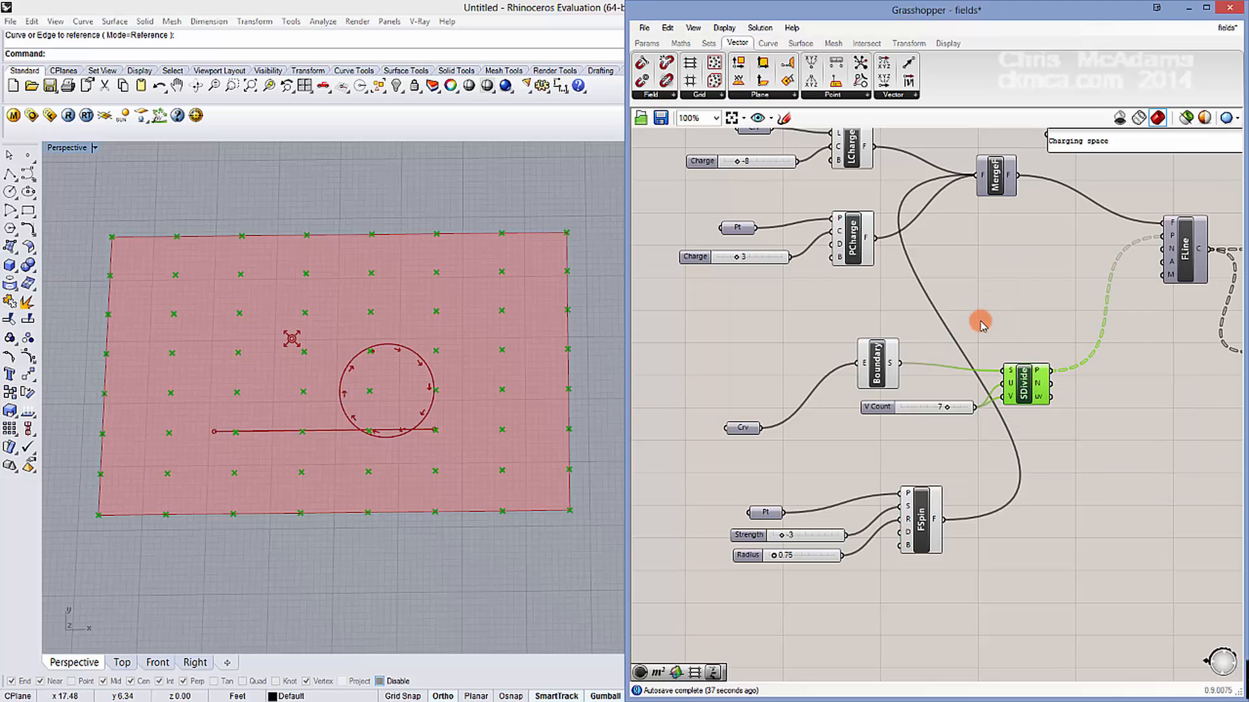
right_drag(1057, 339, 1027, 376)
Step: Highlight the Merge Fields component and the line charge, point charge and spin force that feed it
click(968, 216)
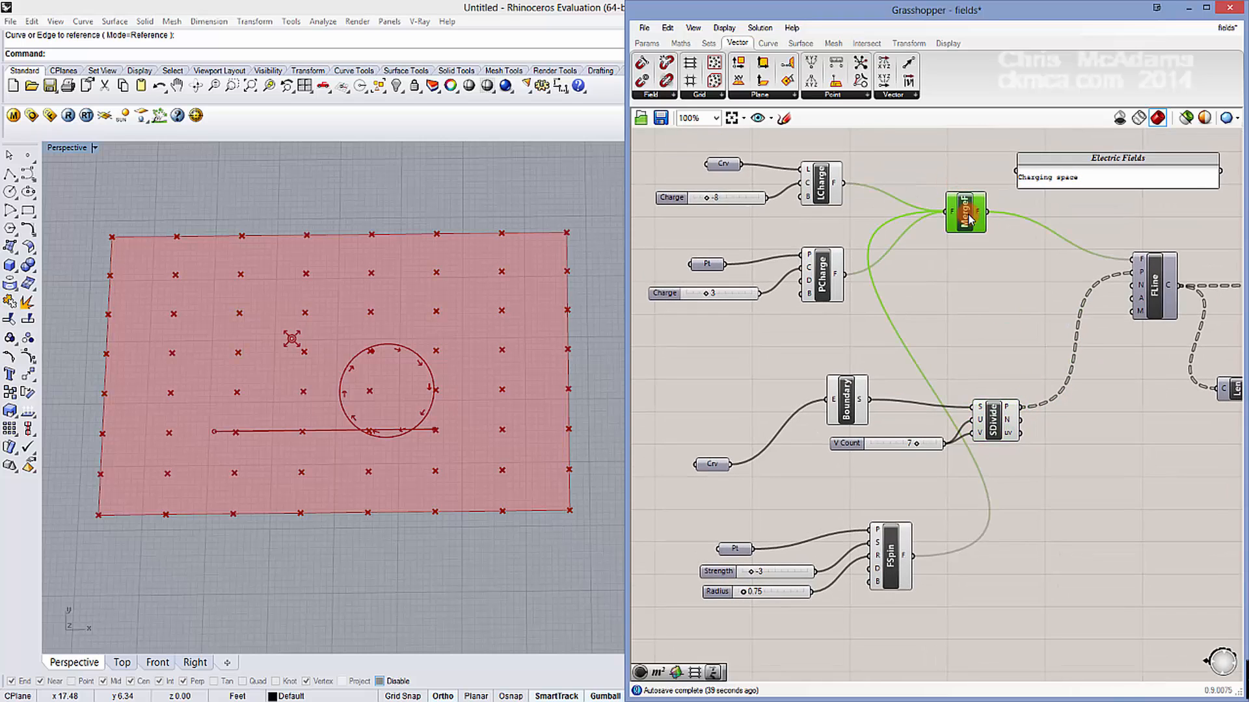
click(818, 185)
right_drag(818, 189, 834, 220)
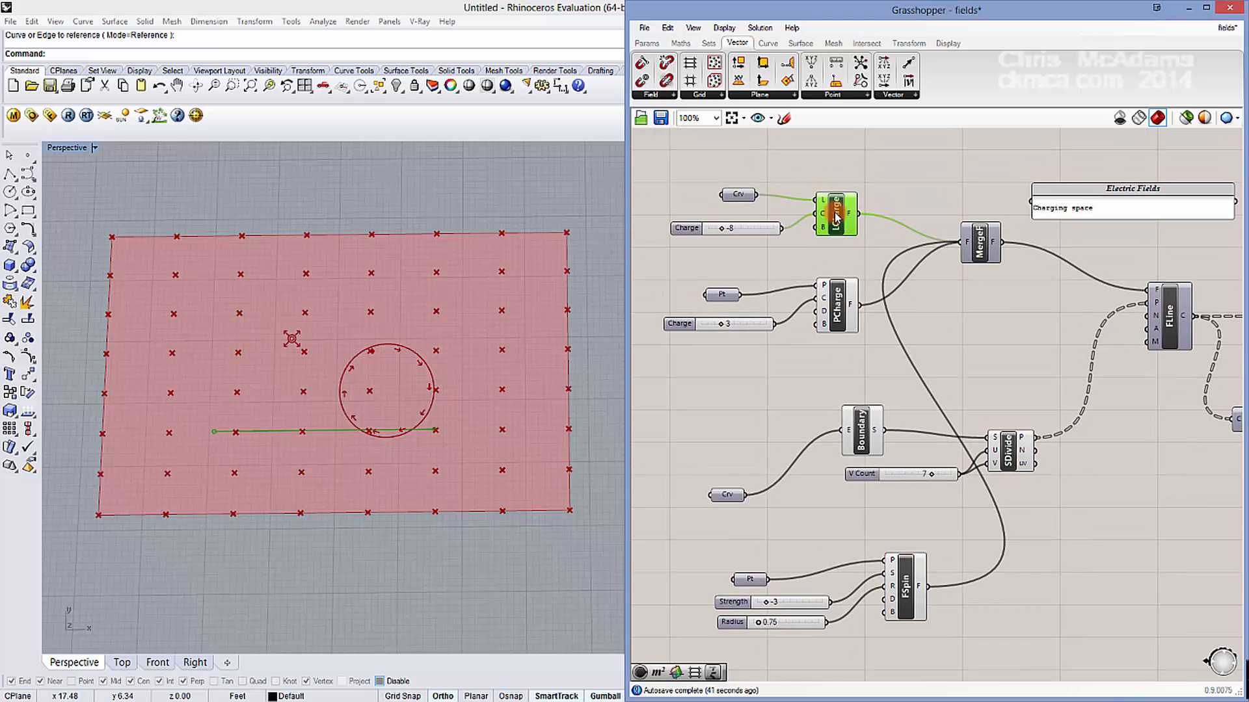
shift+click(837, 305)
shift+click(918, 583)
click(978, 301)
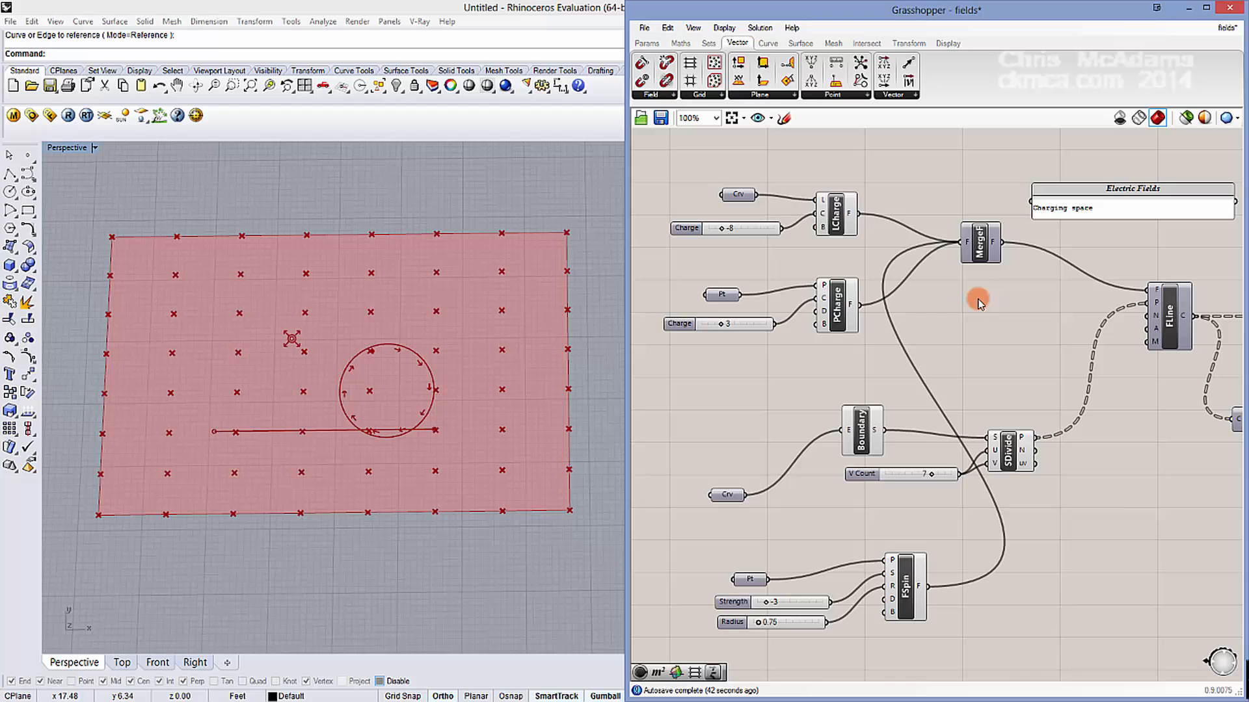
Step: Search the component library for Merge Fields
double_click(986, 349)
text(merge fior)
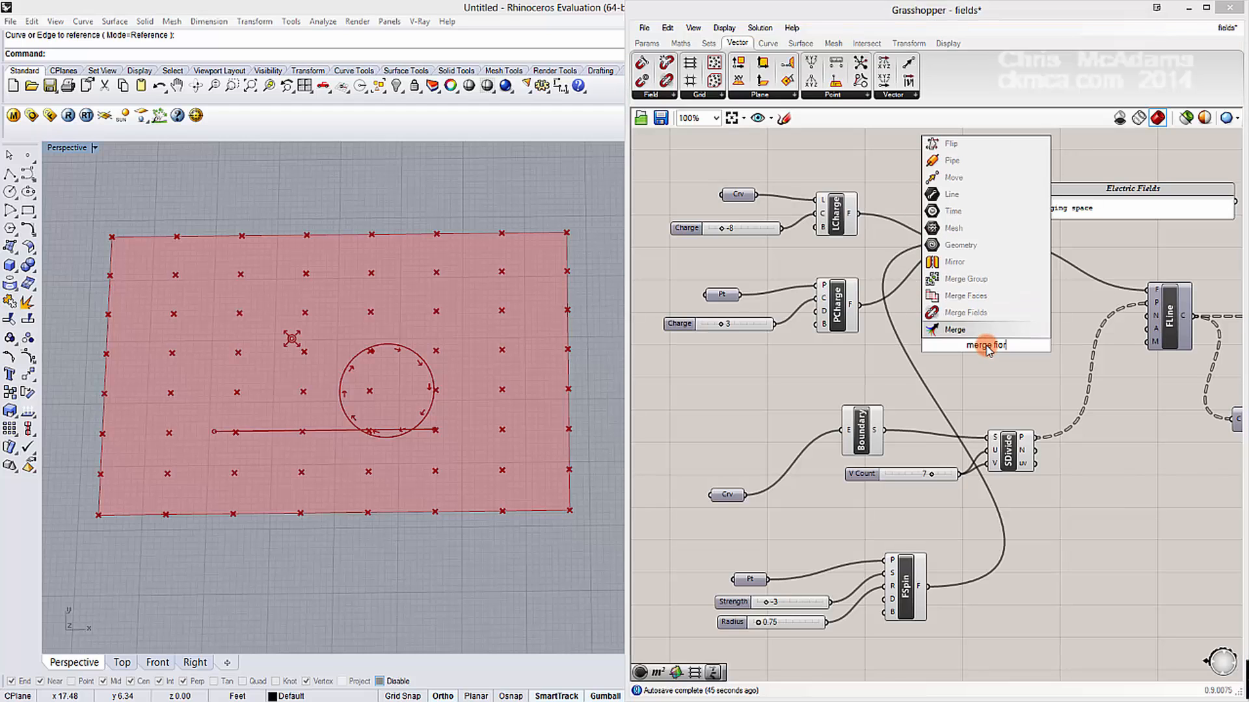
click(984, 313)
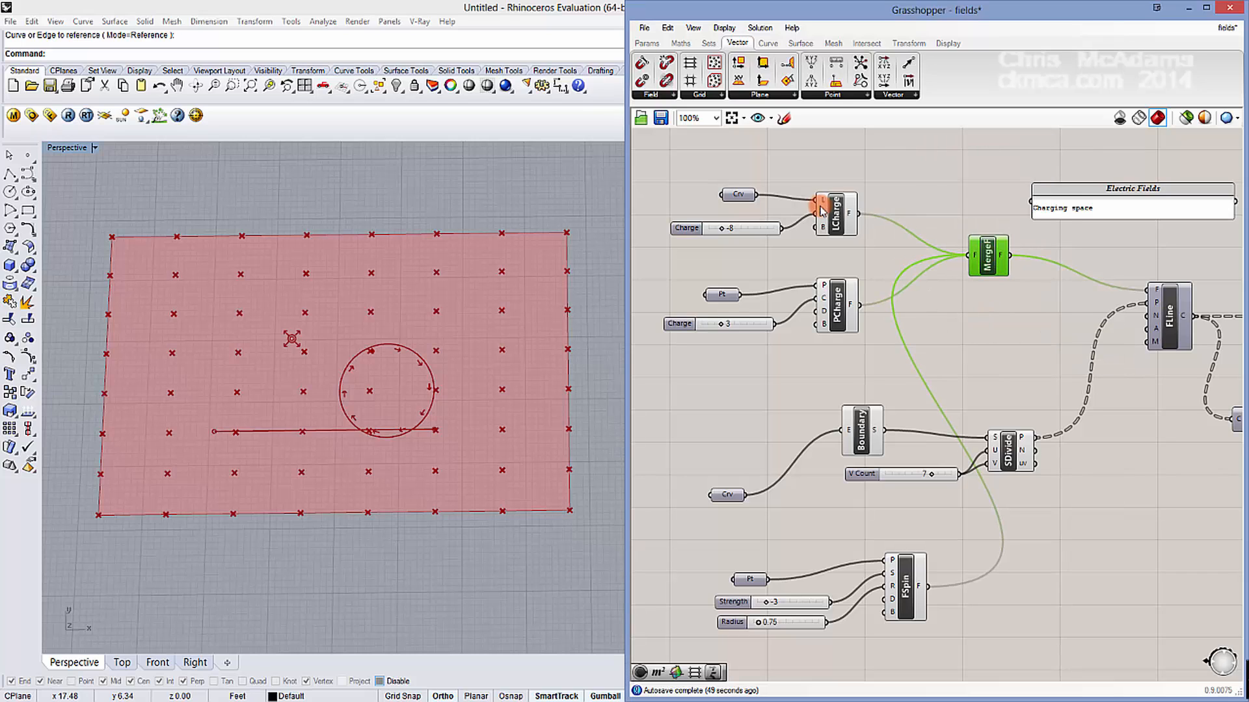
Step: Trace the line charge, point charge and spin force outputs into the Merge Fields input
drag(859, 215, 969, 254)
drag(859, 304, 971, 260)
drag(930, 589, 966, 255)
click(995, 293)
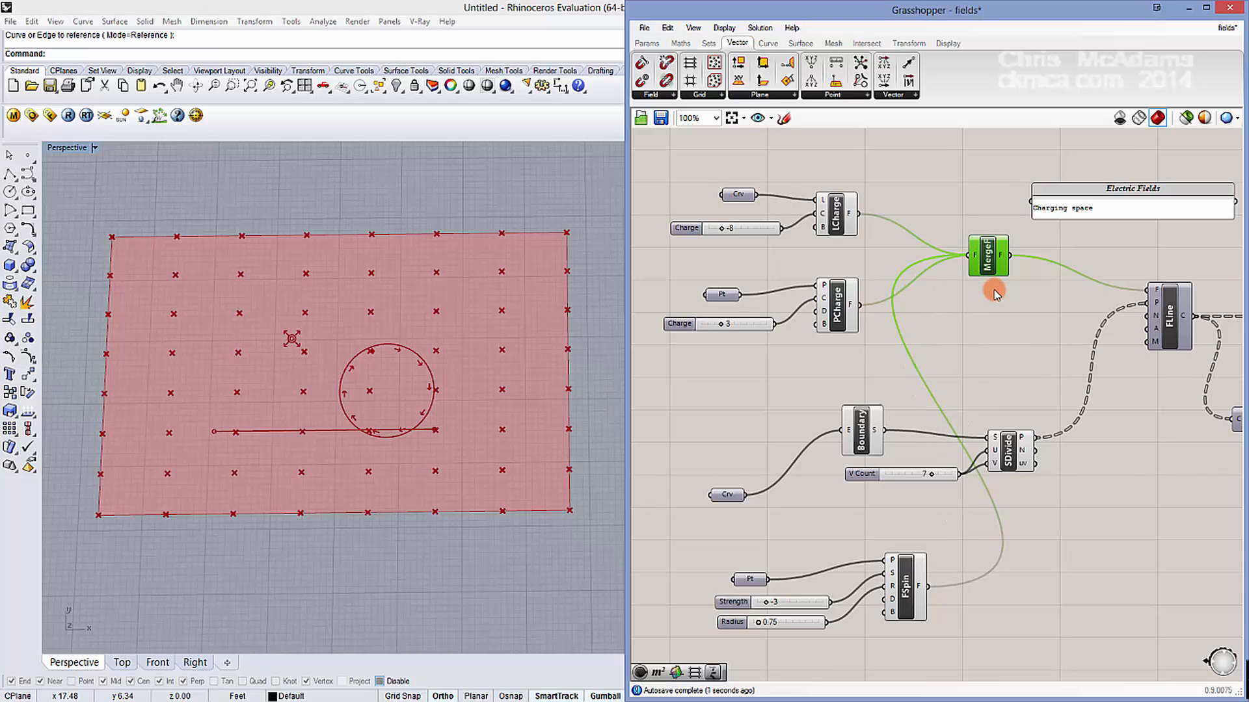
Step: Shift the Merge Fields component slightly and highlight the Divide Surface and Field Line components
right_drag(943, 303, 941, 297)
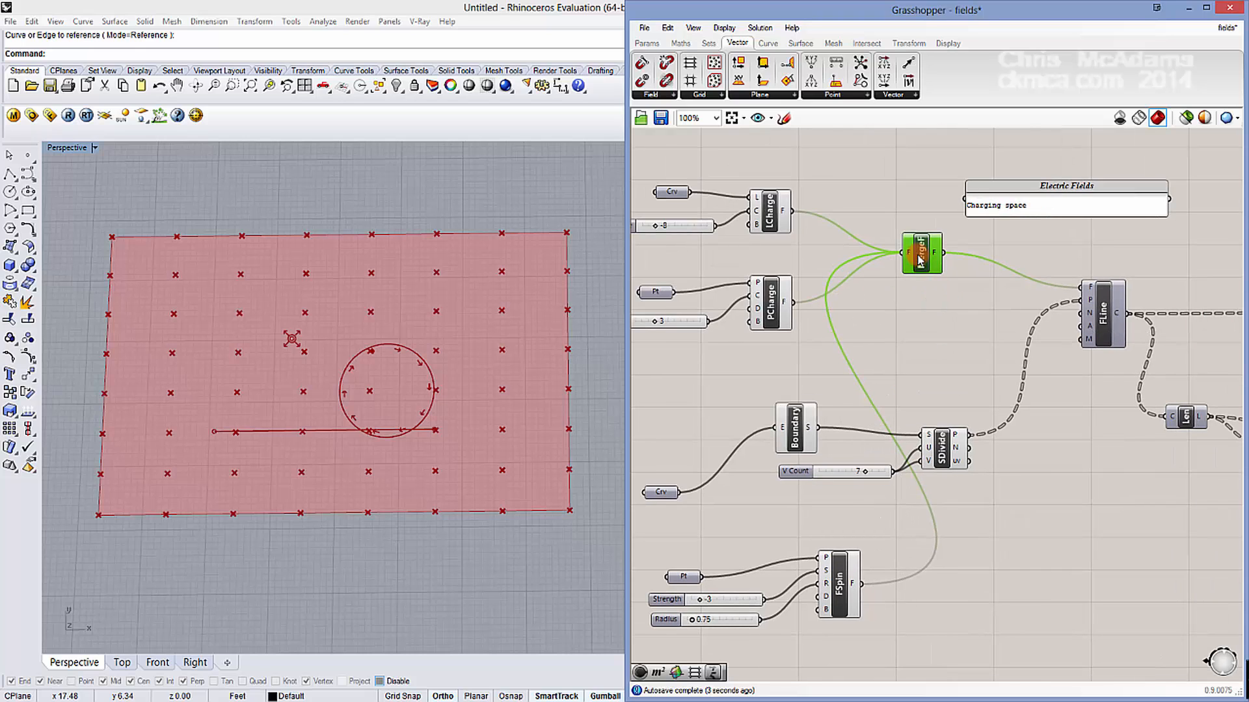
drag(917, 255, 927, 268)
click(966, 393)
click(946, 446)
click(1114, 316)
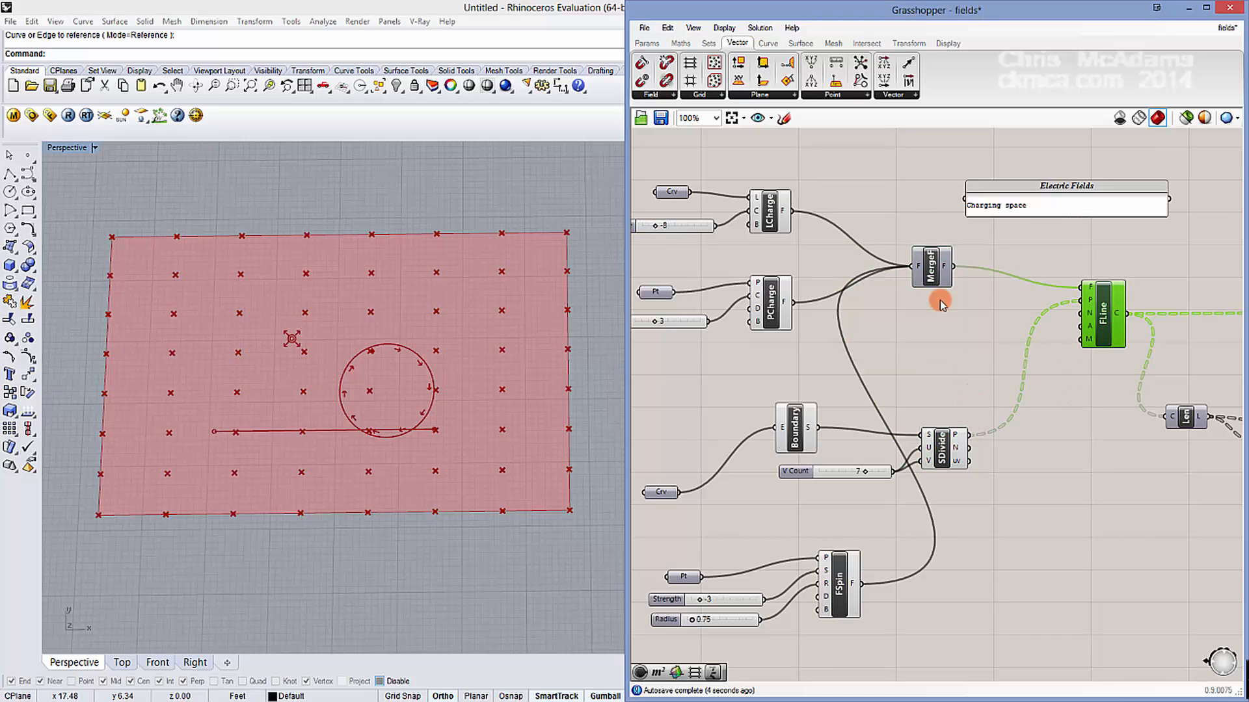
Step: Place a second Field Line component below the existing one and delete it
click(699, 96)
click(639, 96)
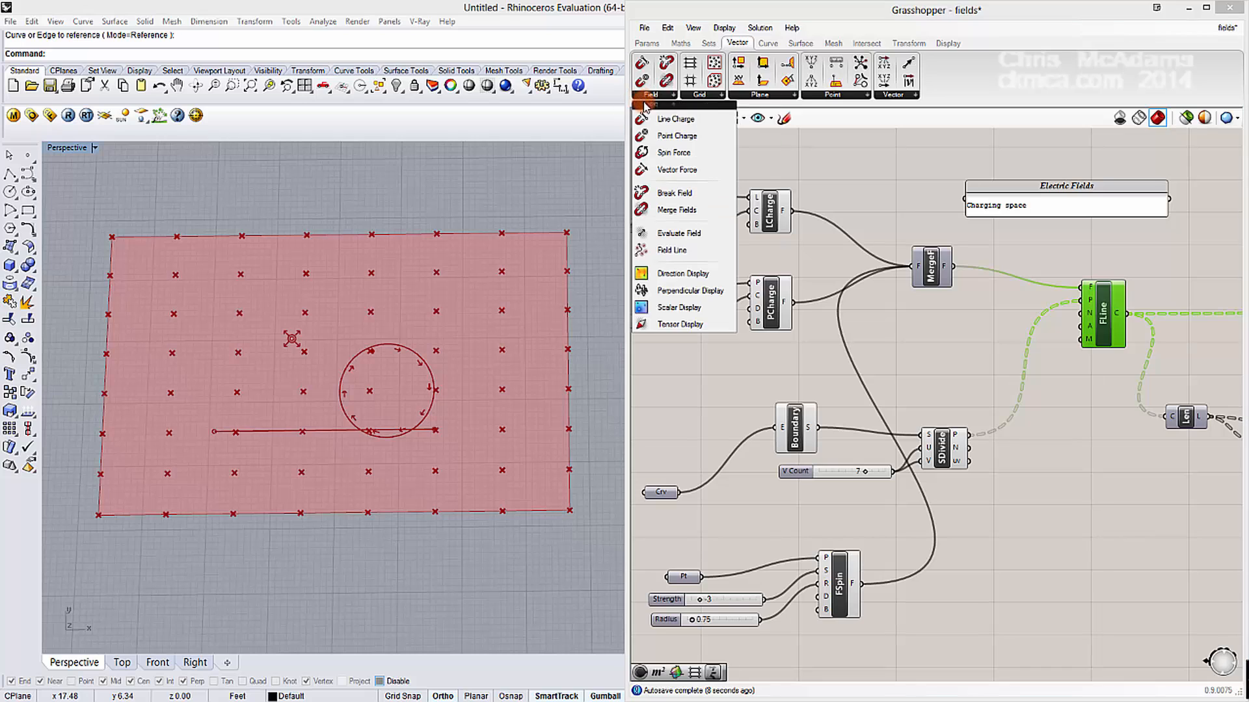
click(672, 251)
click(1089, 407)
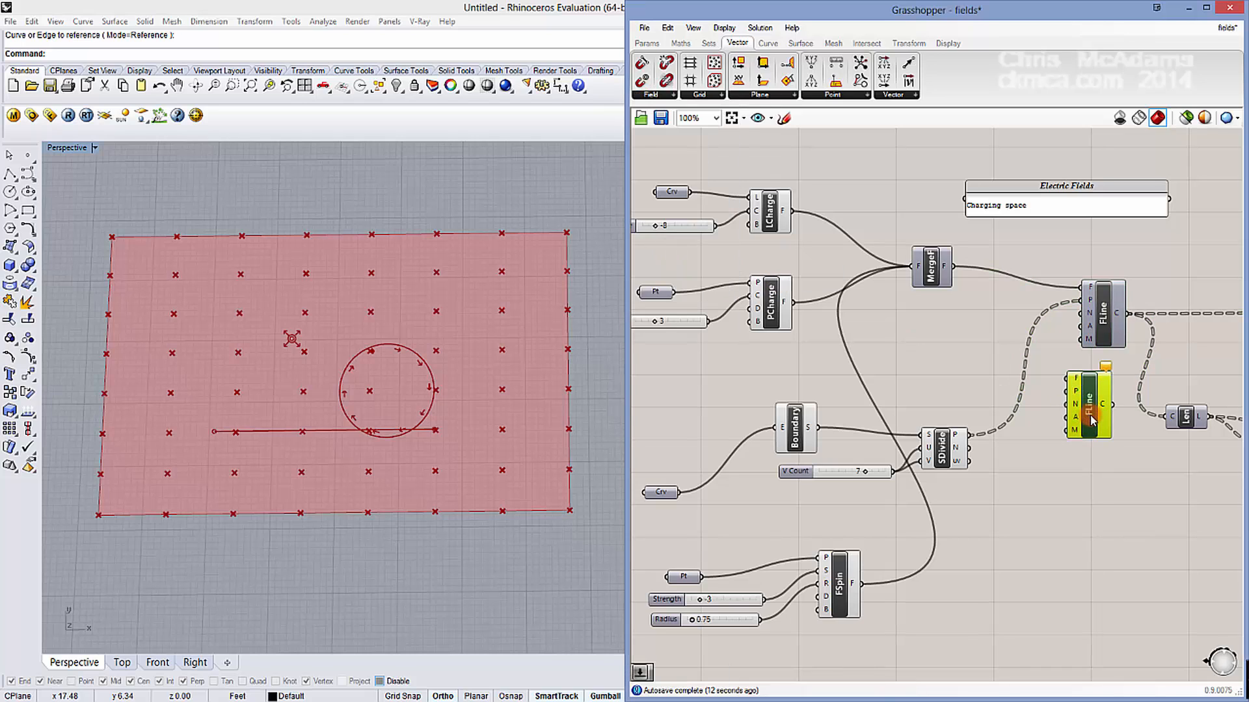
key(Delete)
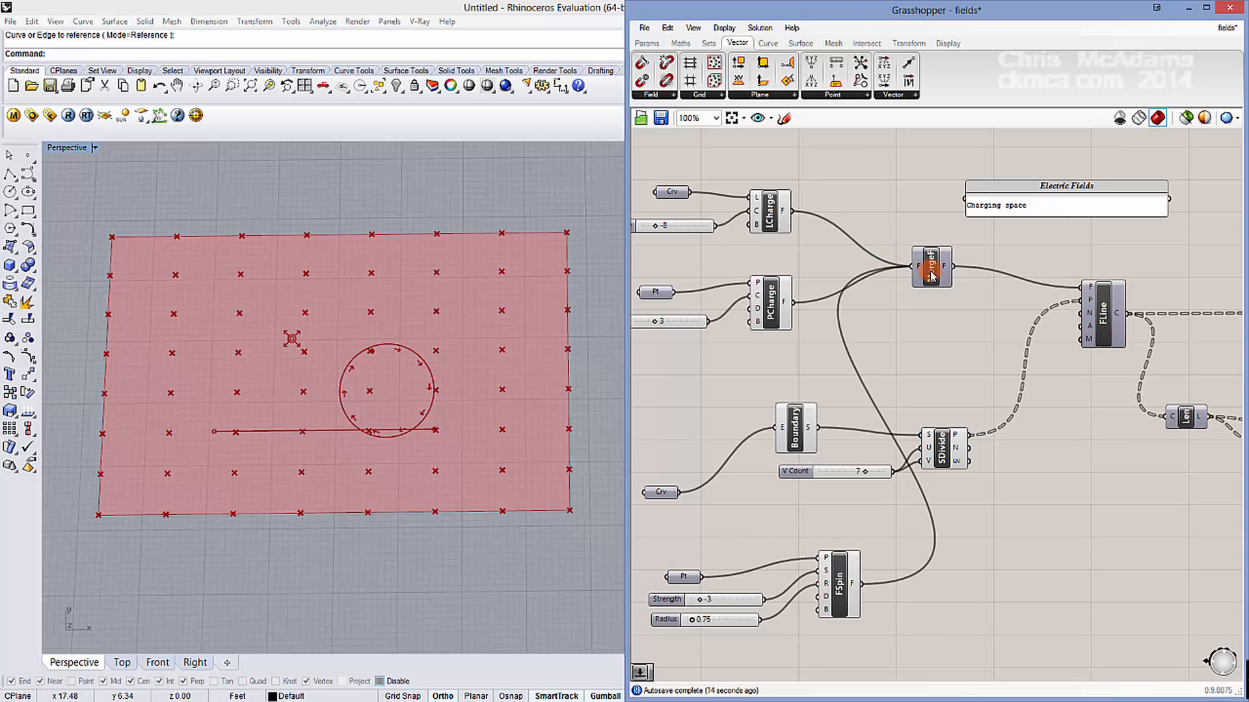
Step: Feed the merged field and the Divide Surface points into Field Line and turn on the Field Line preview
drag(953, 267, 1080, 288)
drag(973, 437, 1093, 306)
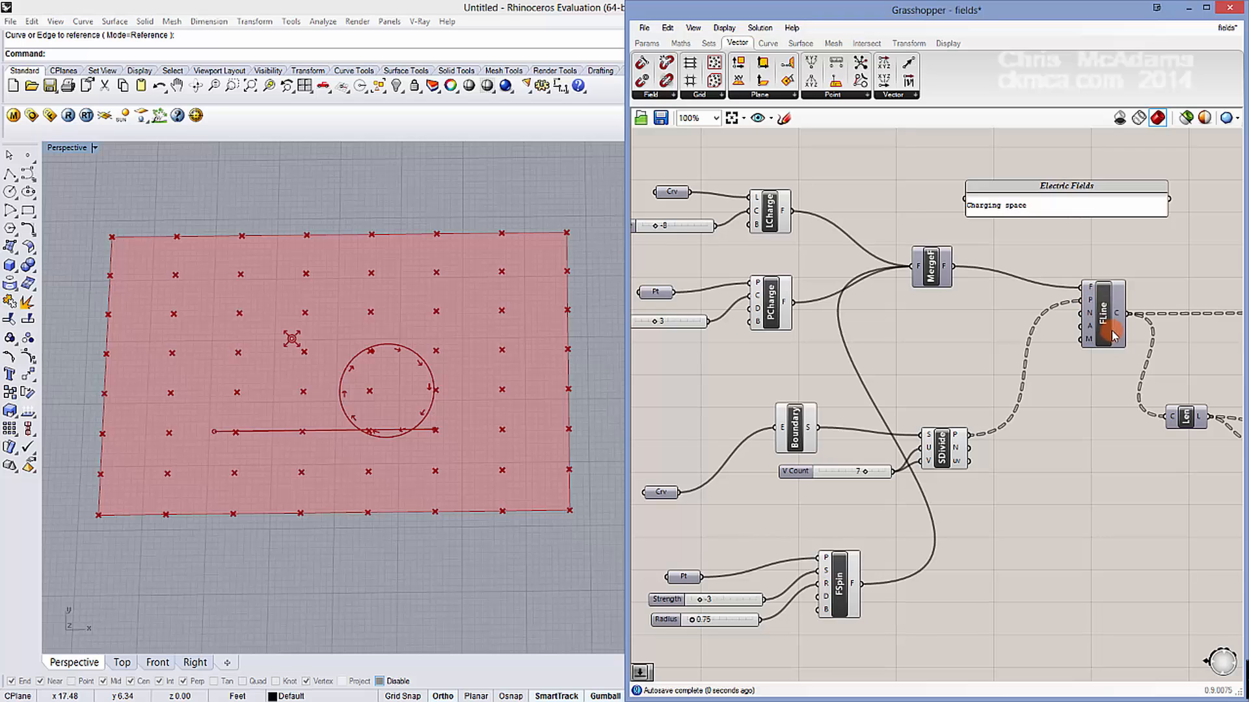
click(1112, 331)
right_click(1107, 324)
click(1138, 352)
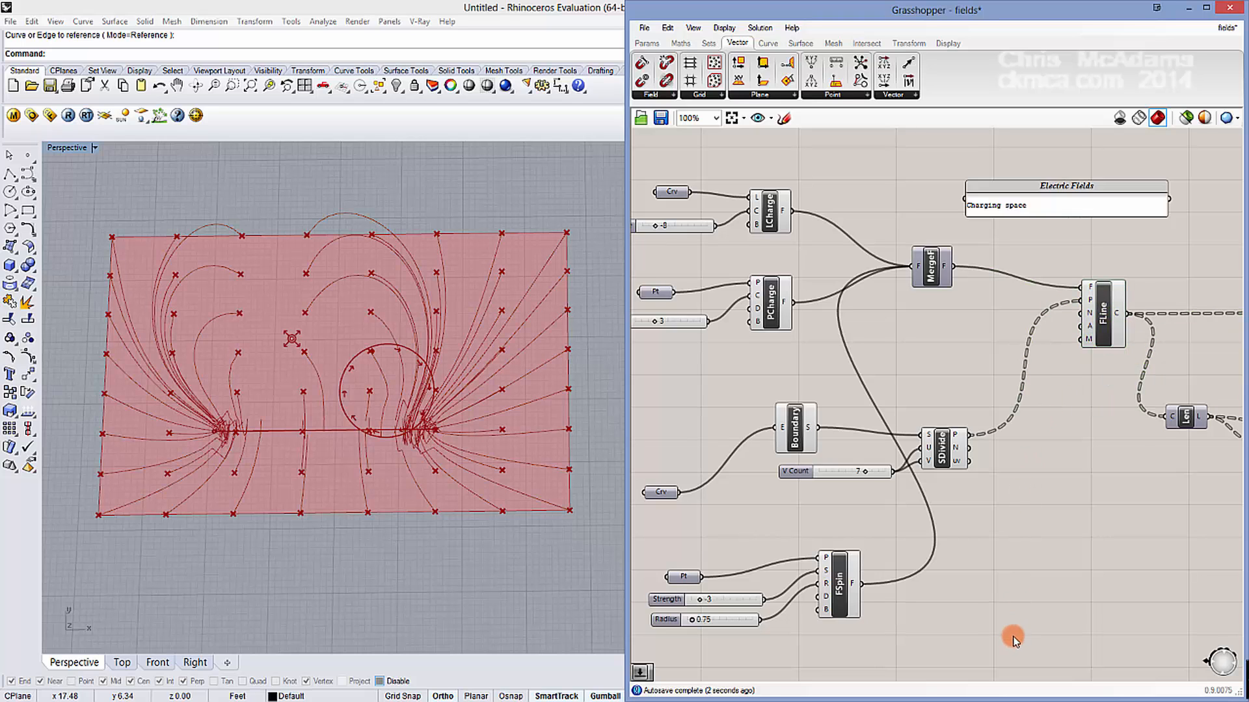
Step: Turn off the preview of all components upstream of Field Line
drag(1014, 641, 755, 207)
right_click(889, 341)
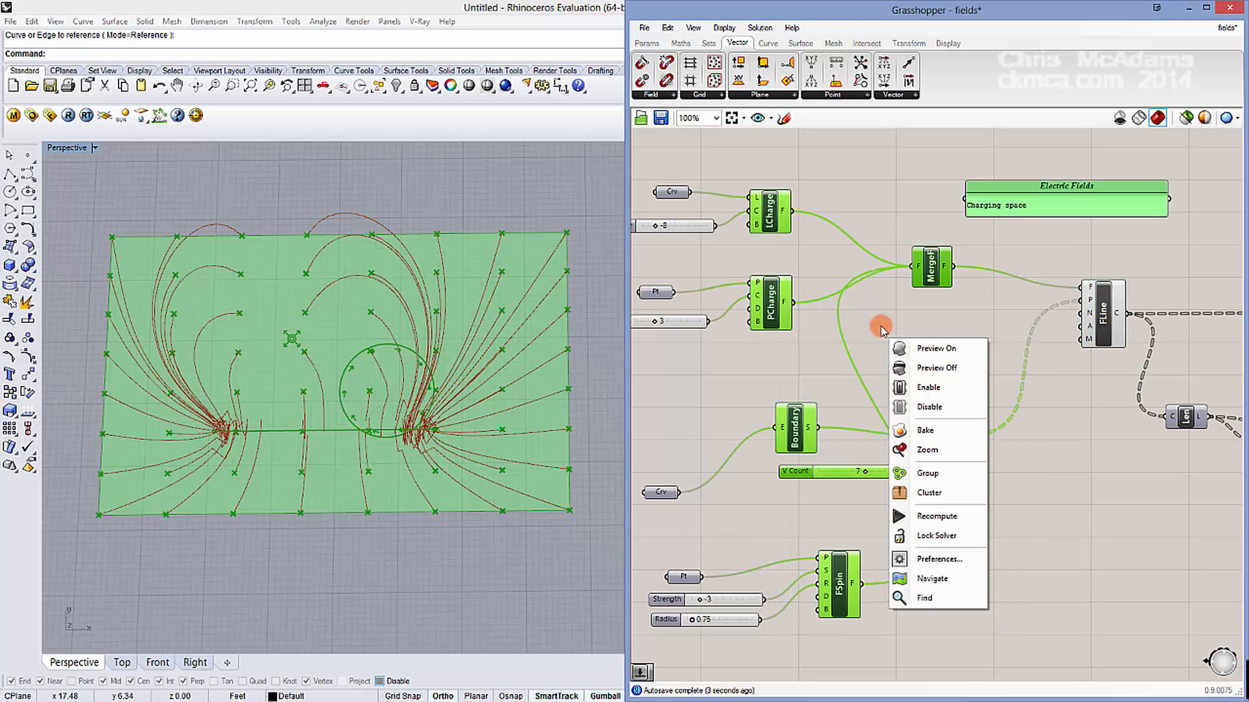
click(956, 368)
click(912, 335)
Step: Select the line charge's curve parameter and both point parameters, and turn on the preview of the spin force's point
mouse_move(389, 414)
right_down()
mouse_move(390, 398)
mouse_move(399, 412)
right_up()
right_drag(798, 407, 882, 381)
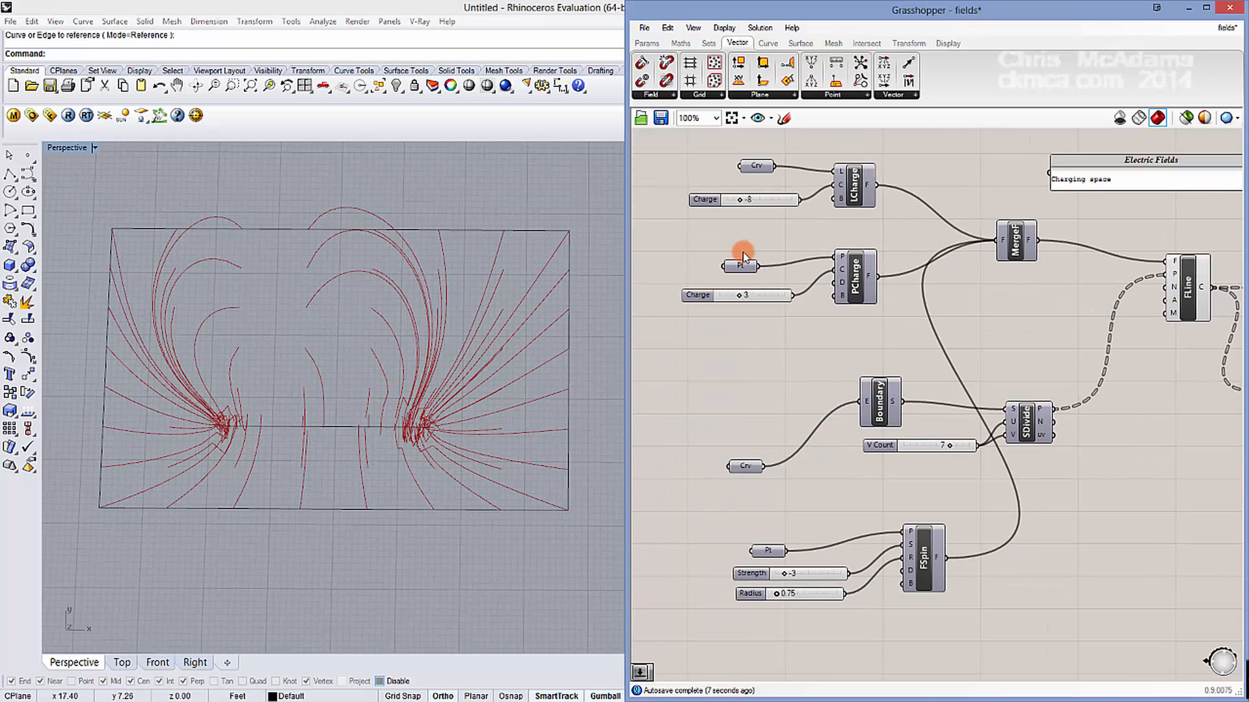
click(761, 167)
click(747, 266)
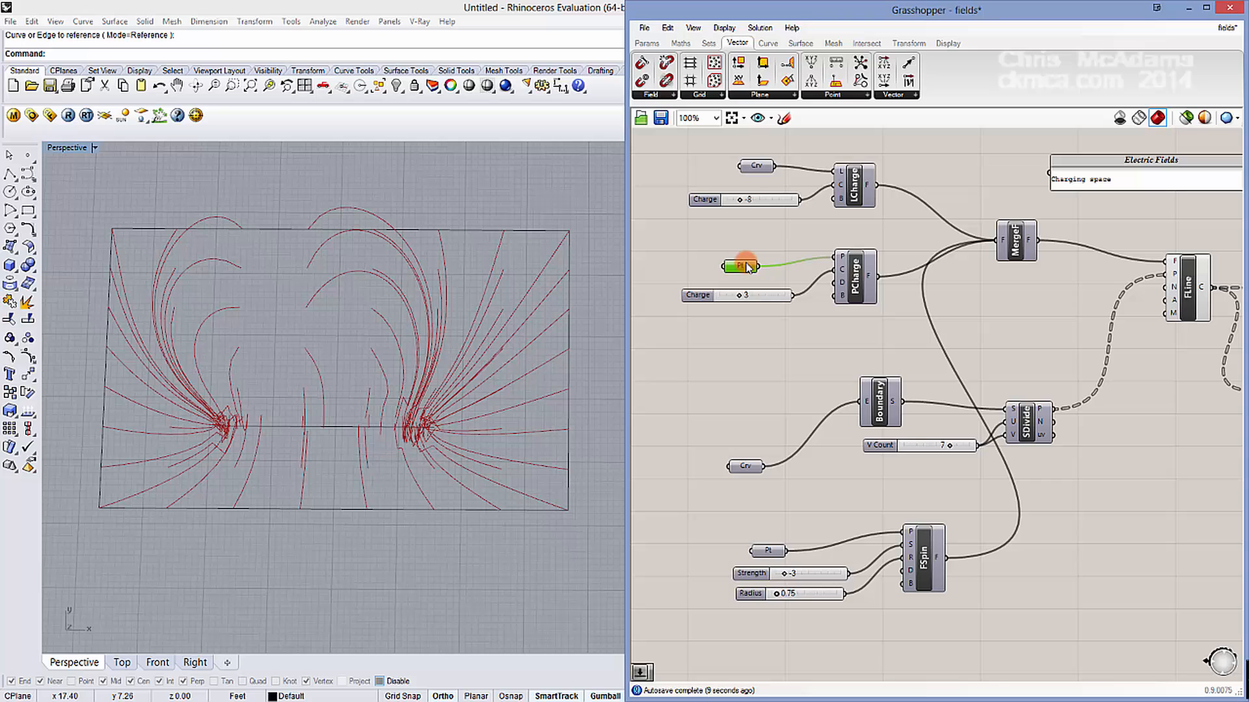
click(754, 169)
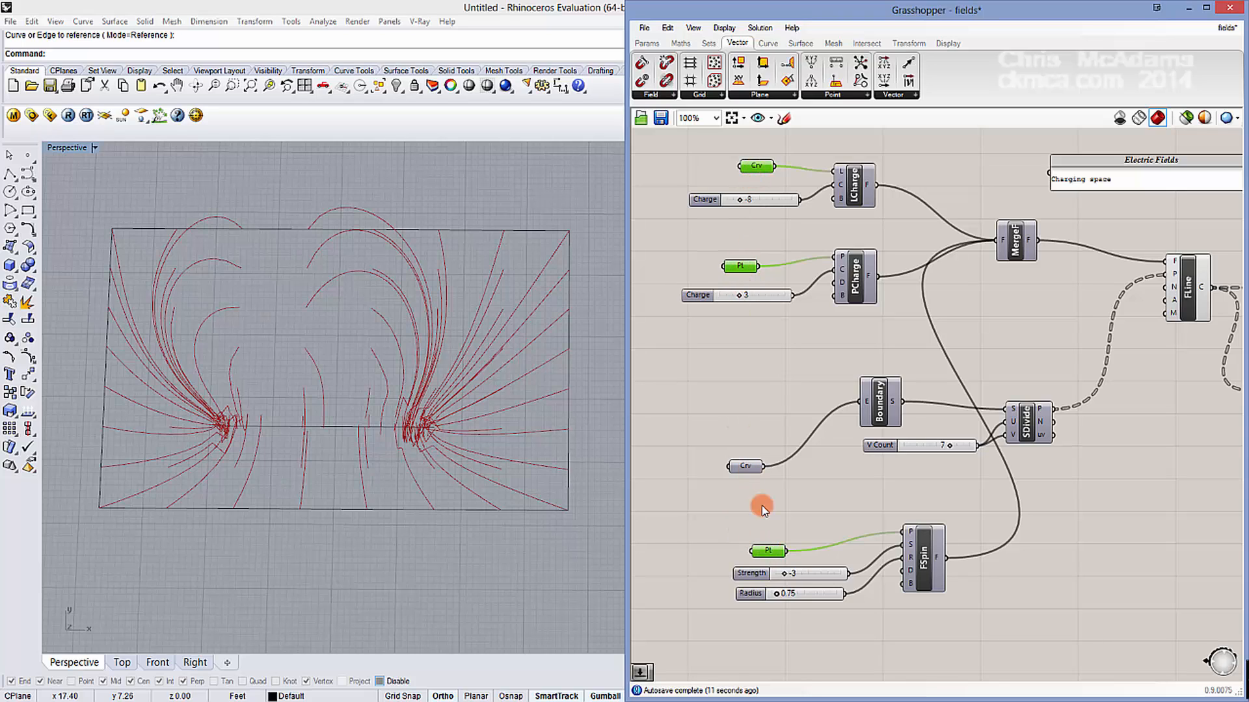
right_click(771, 554)
click(835, 404)
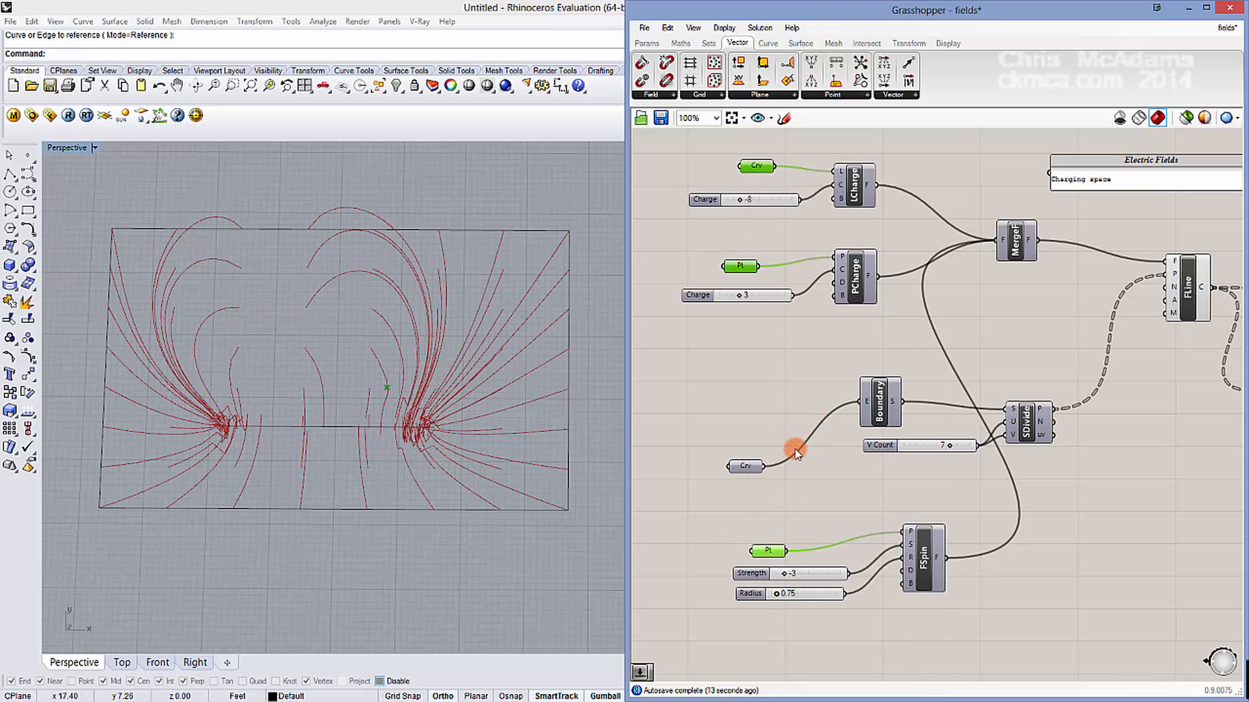
click(755, 488)
Step: Turn on the preview of the point charge's point parameter and move that point toward the rectangle's right side
click(753, 258)
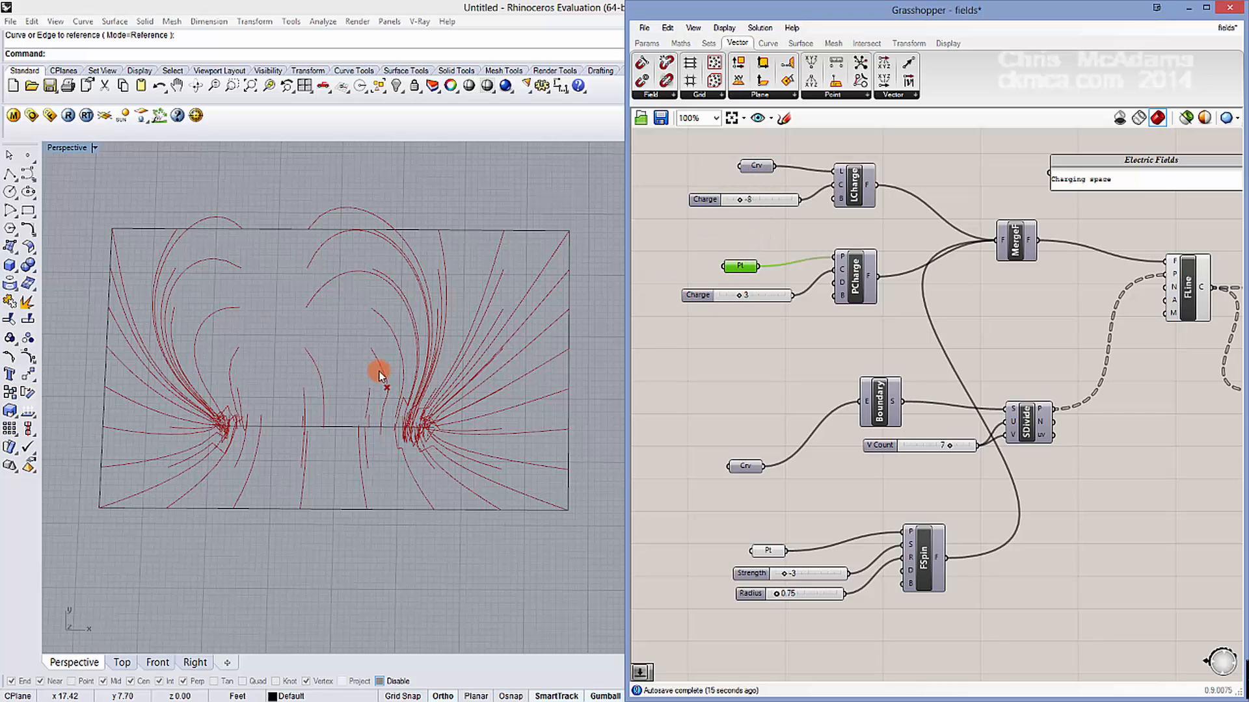
right_drag(361, 381, 384, 396)
right_drag(733, 270, 740, 271)
right_click(741, 271)
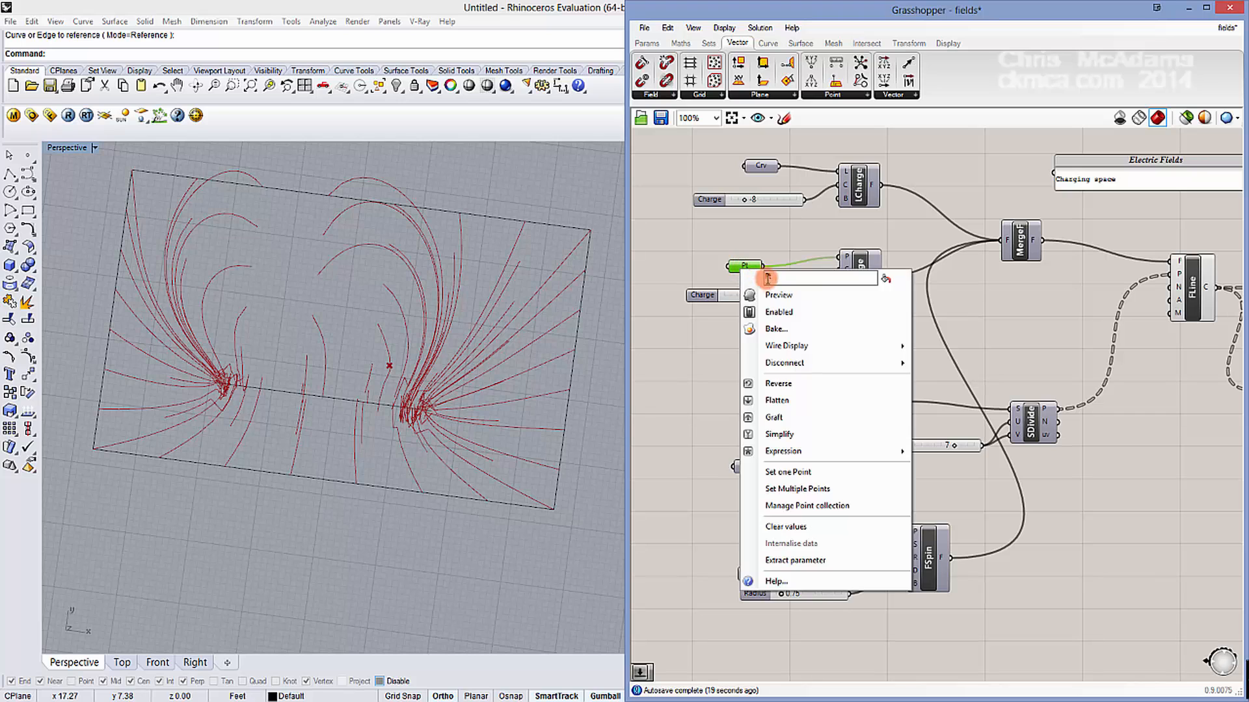
click(774, 301)
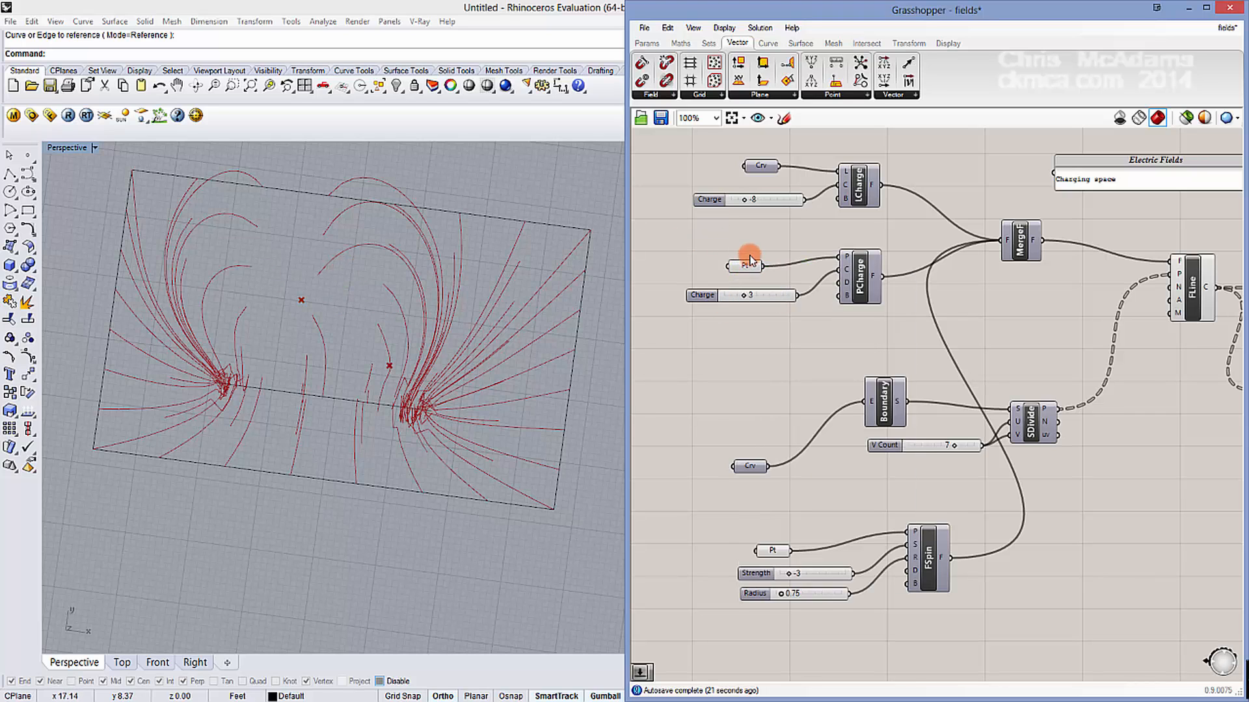
click(313, 307)
drag(301, 285, 479, 301)
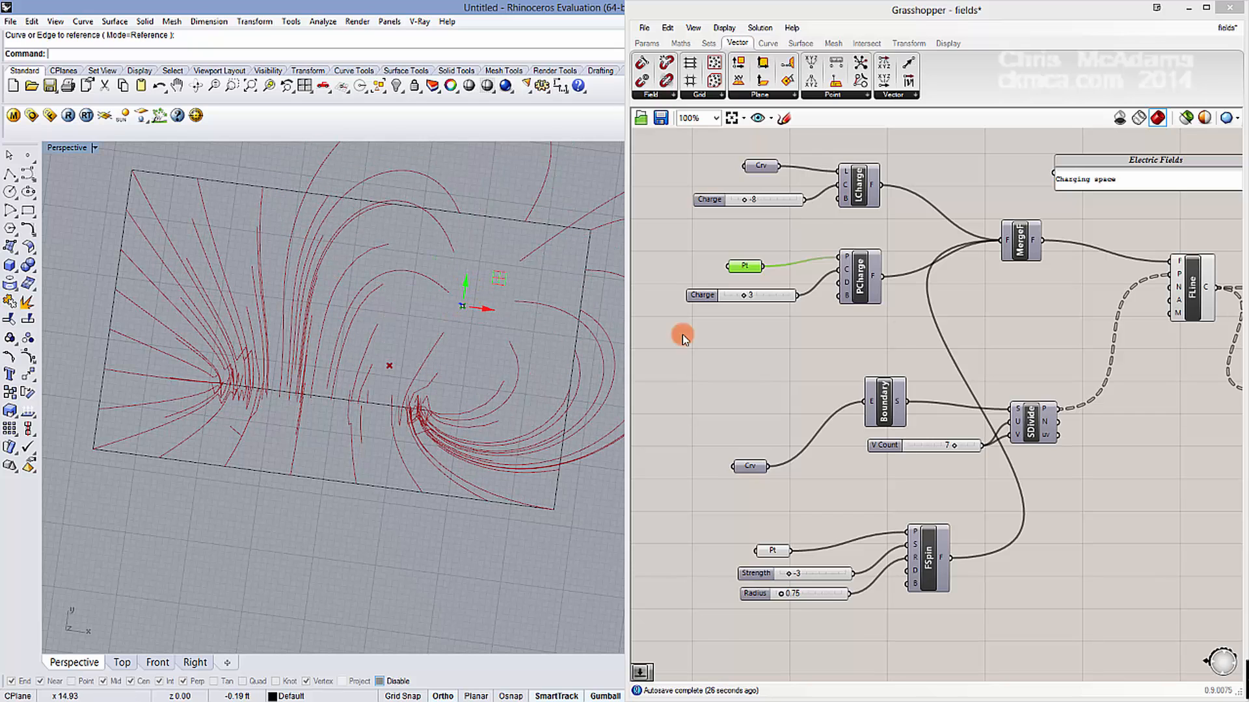
Step: Turn on the preview of the line charge's curve parameter and select its line in the Rhino viewport
click(769, 165)
right_click(769, 166)
click(806, 194)
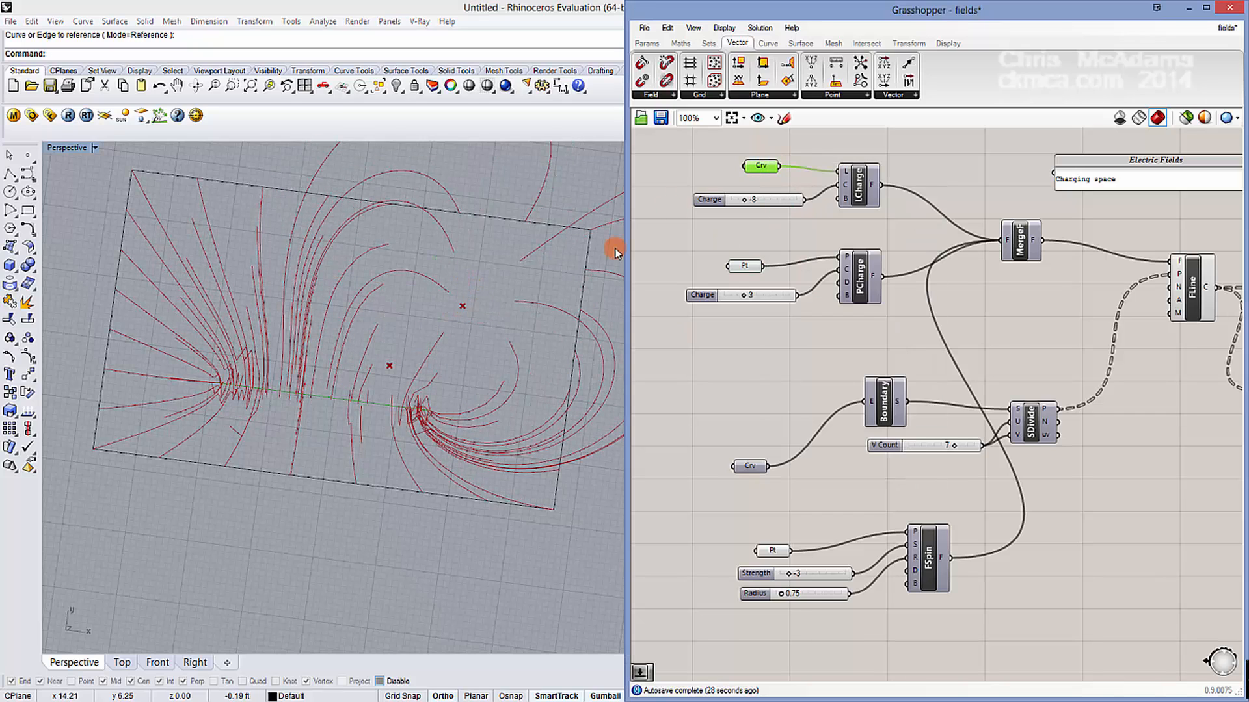
click(361, 403)
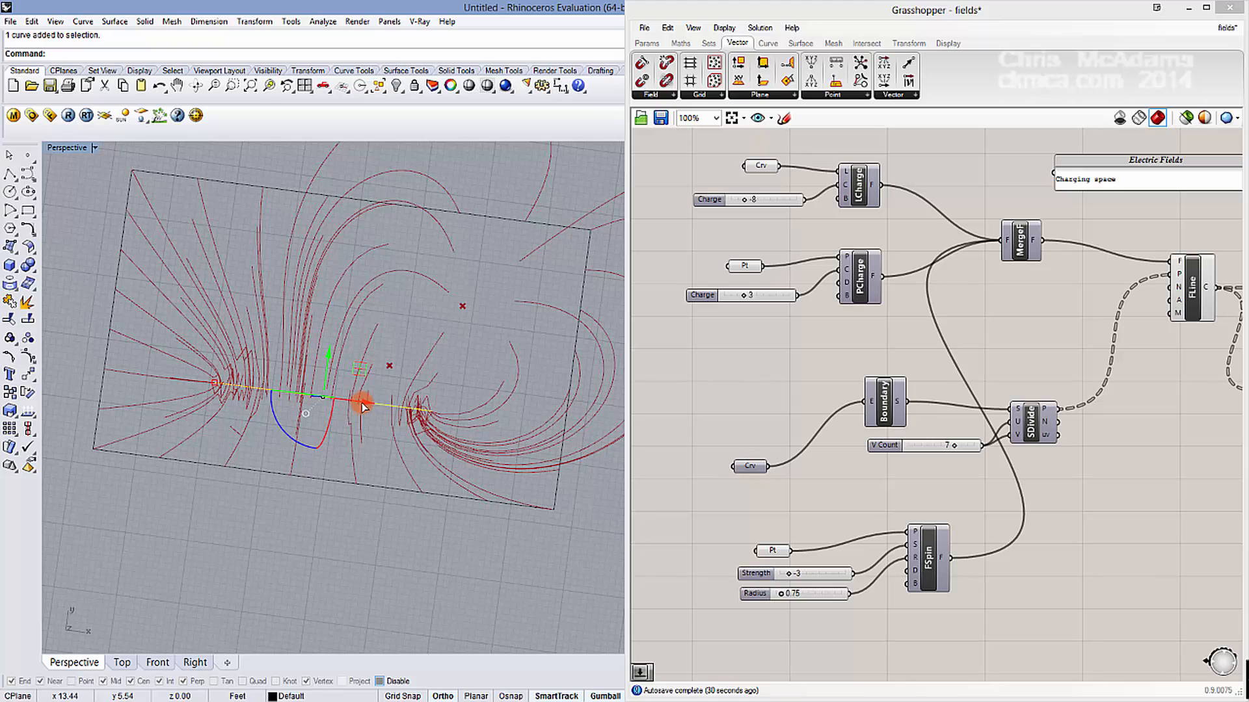
right_click(720, 419)
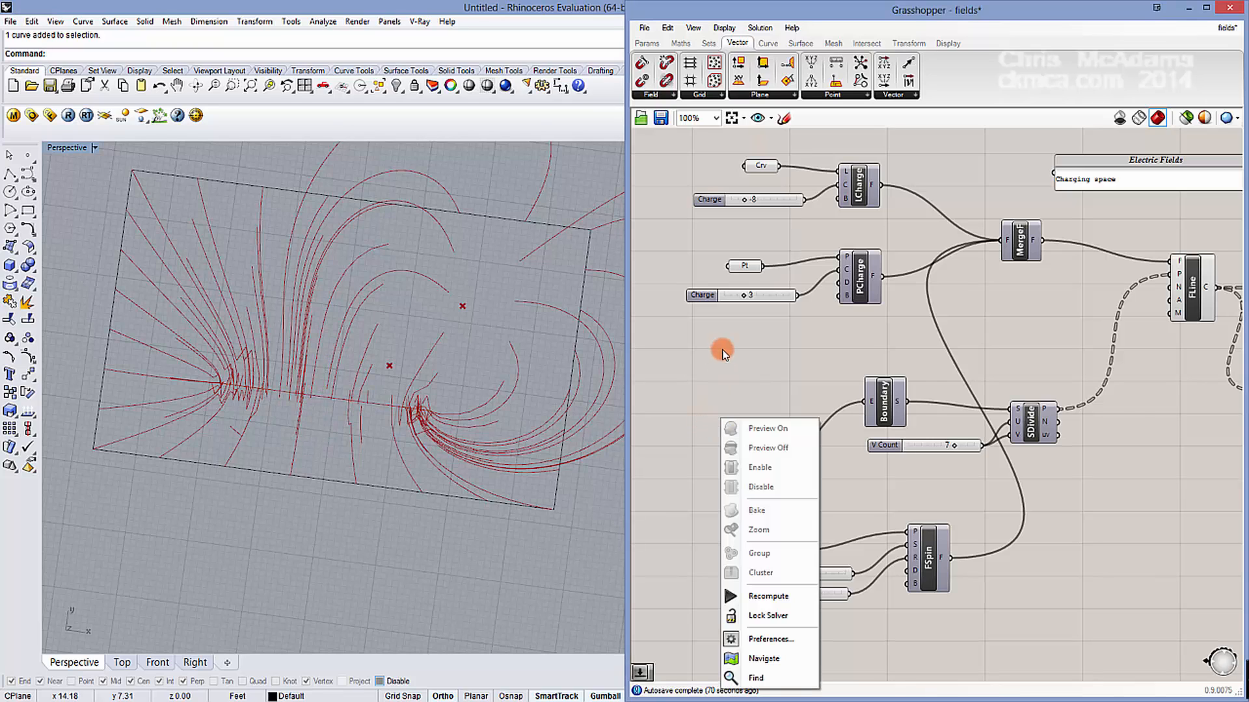
click(723, 352)
Step: Display the control points of the line charge's line with PointsOn
right_drag(735, 361, 785, 349)
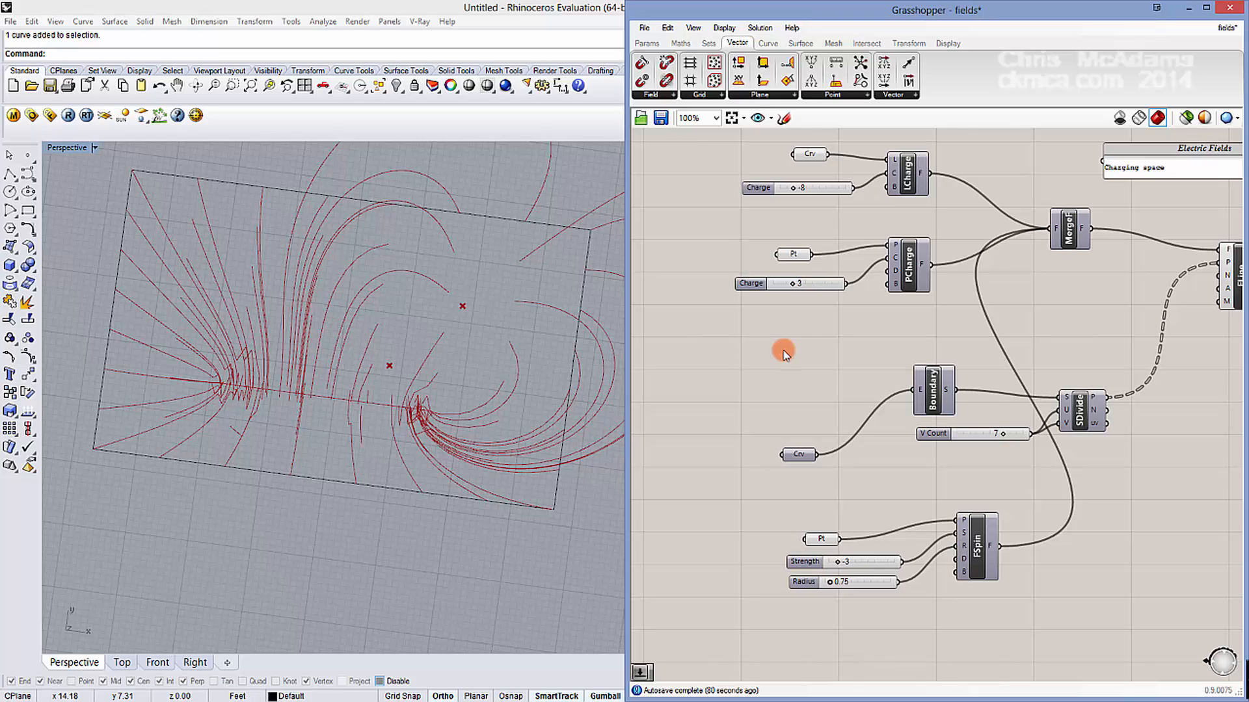
click(398, 411)
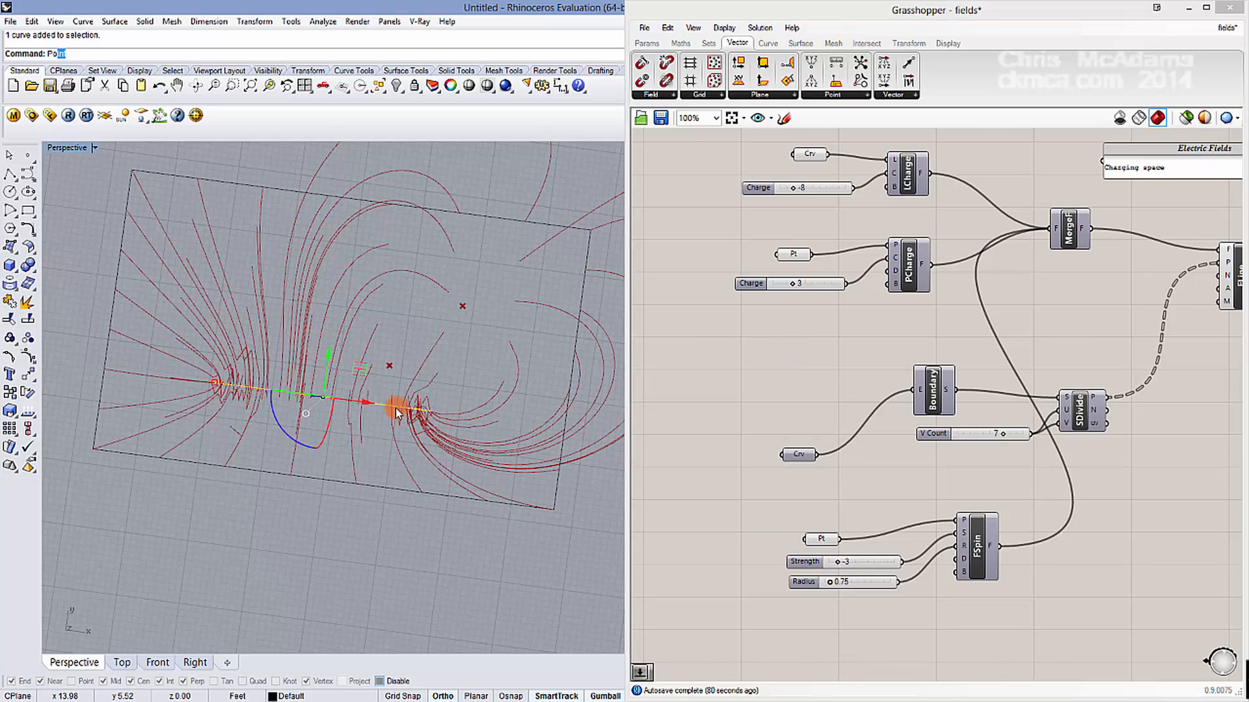
text(PointsOn)
key(Return)
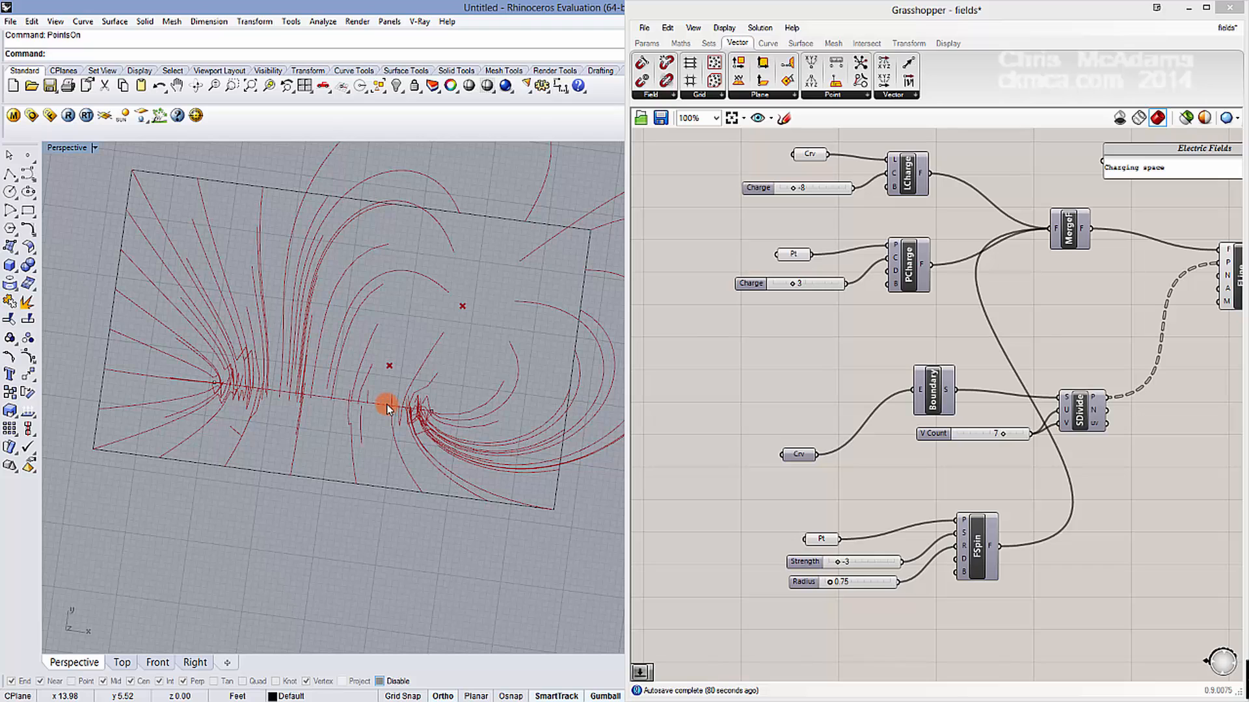
Step: Move the line's right endpoint toward the rectangle's lower-right corner and its left endpoint up near the rectangle's centre
click(440, 415)
drag(435, 392, 526, 442)
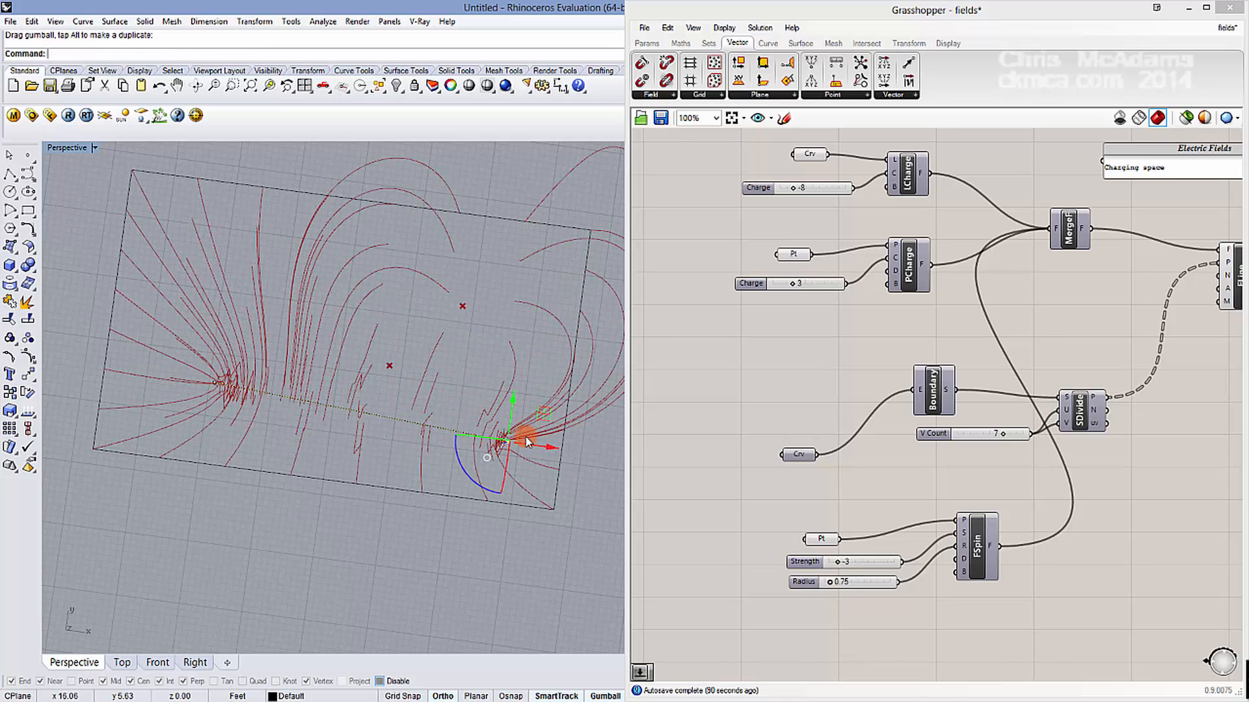
click(220, 385)
drag(223, 356, 340, 298)
click(489, 369)
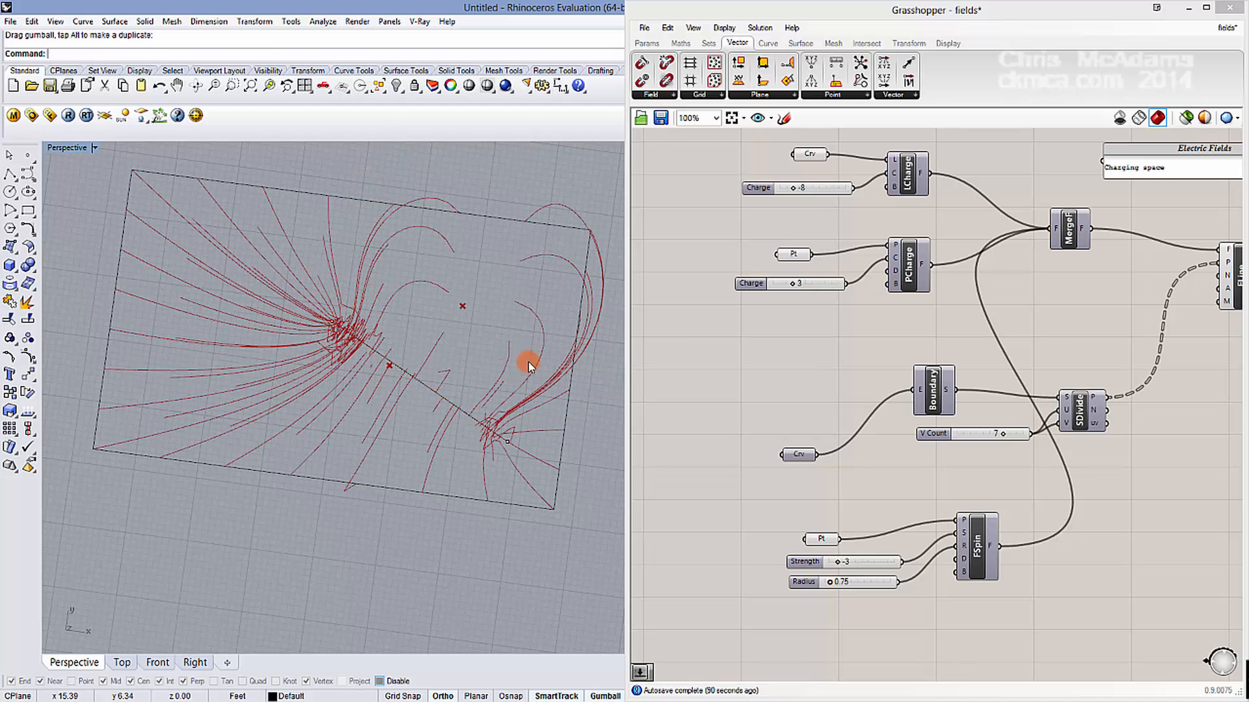
Step: Move the point charge's point to the rectangle's upper-left area, just beyond the line's left end
click(787, 259)
drag(471, 310, 322, 272)
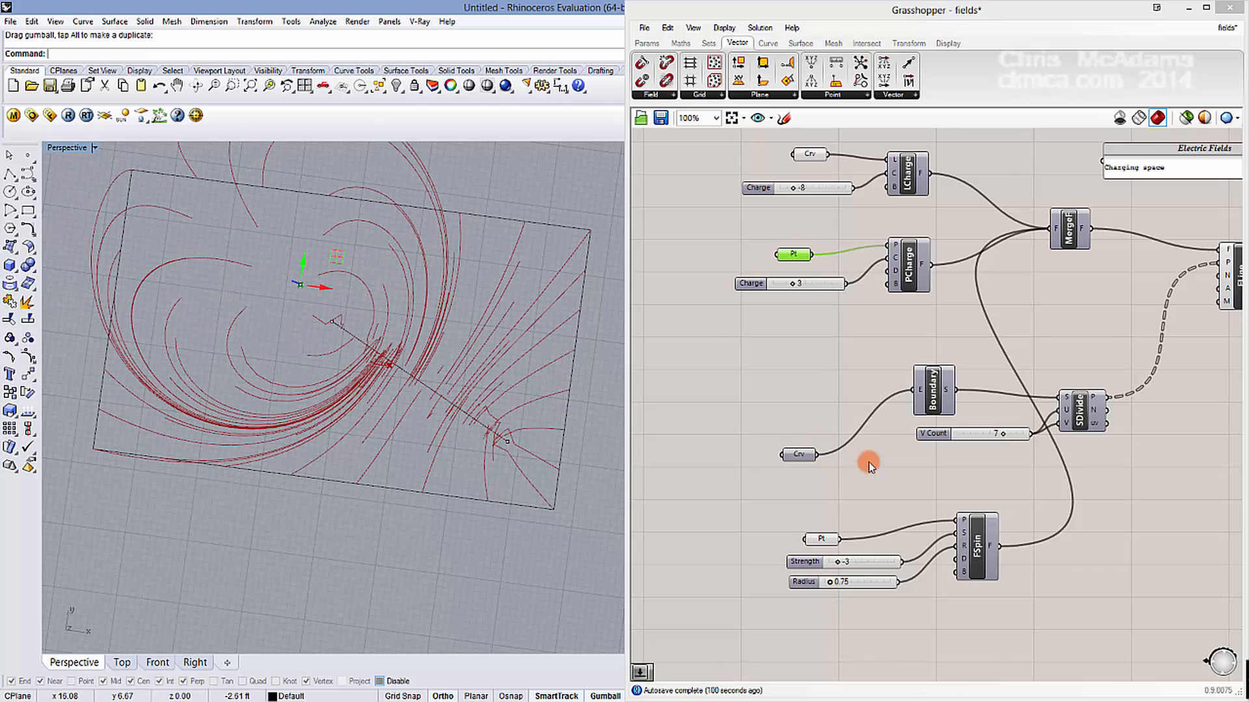
Step: Turn on the preview of the Spin Force component to display its circle
click(820, 538)
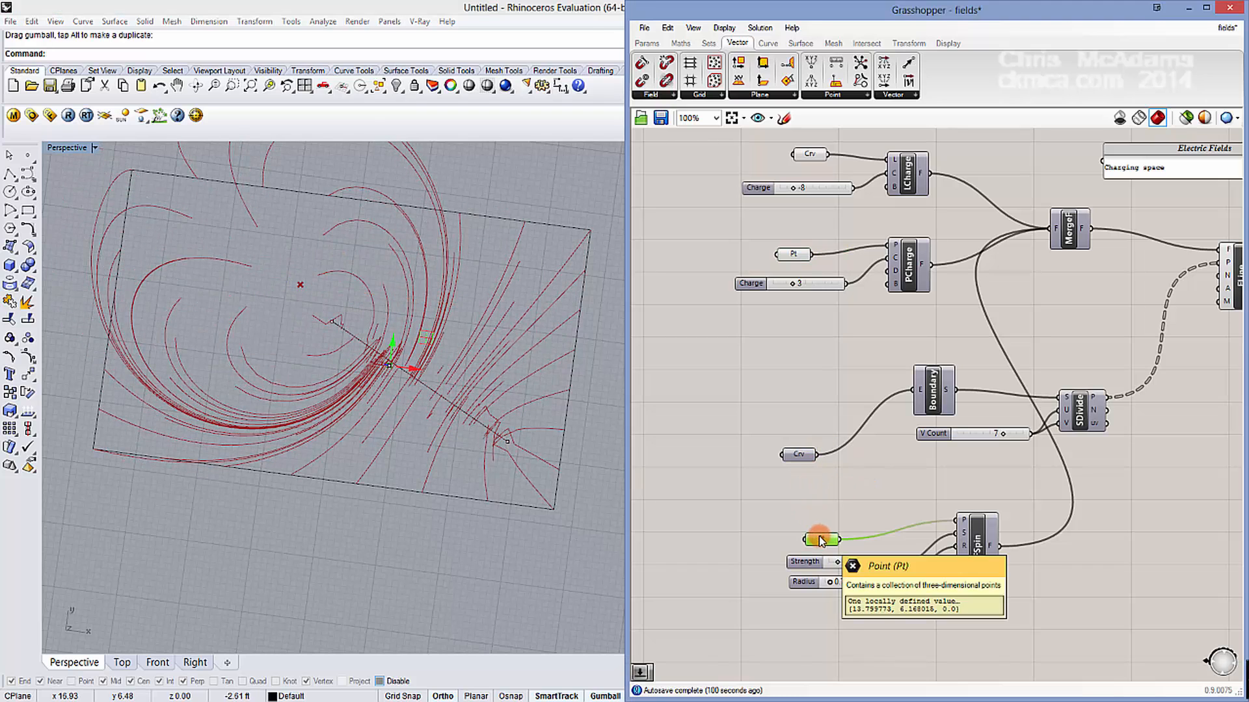
click(975, 561)
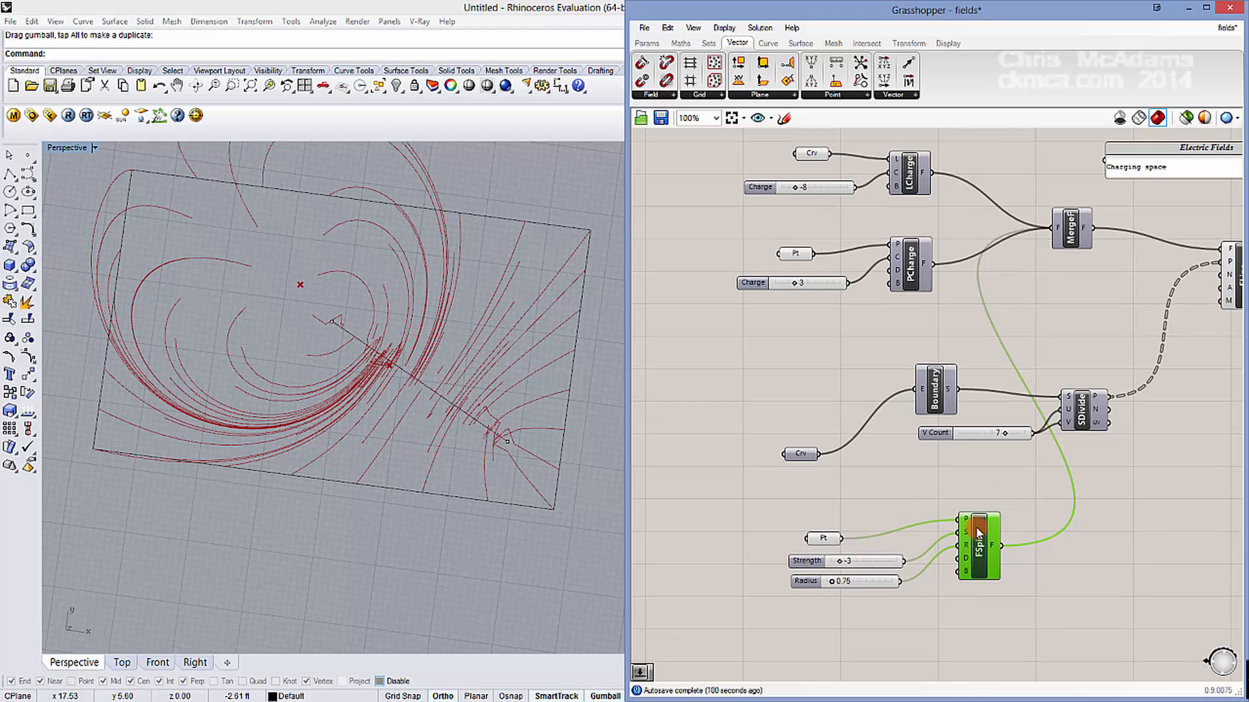
right_click(975, 521)
click(1024, 557)
Step: Move the spin force's point to the rectangle's upper-right area and set its strength to -4 and radius to 1.55
click(820, 539)
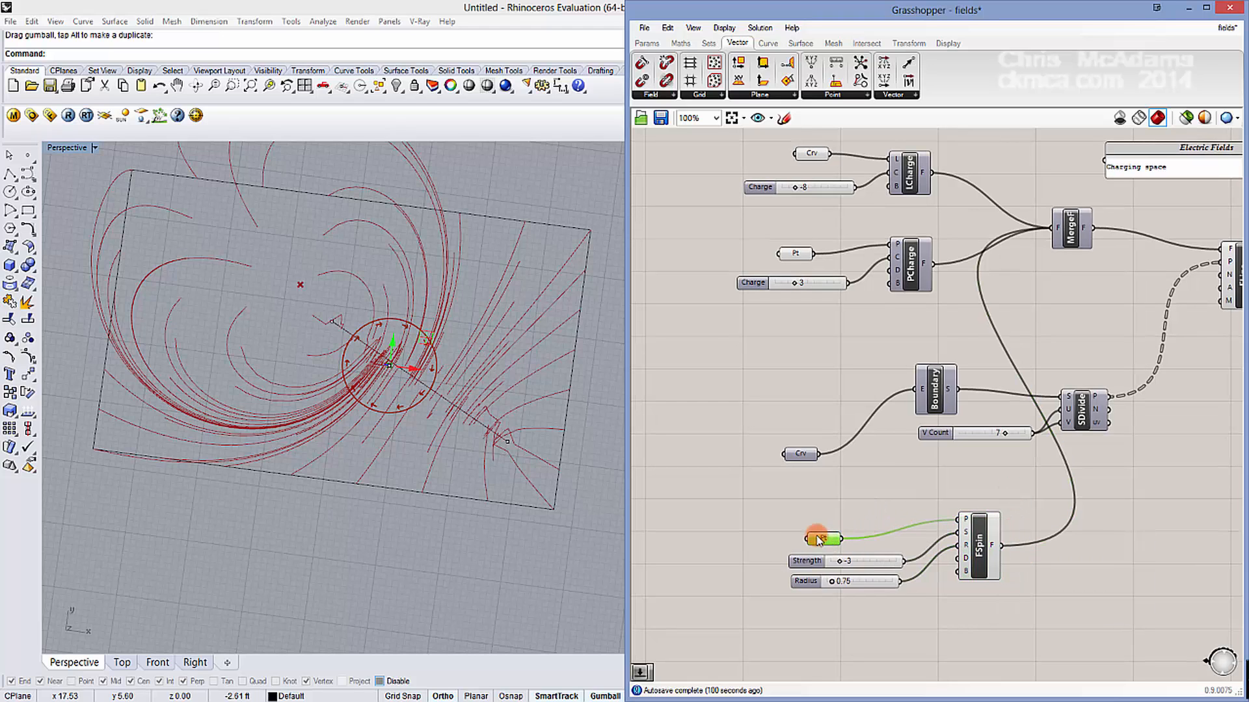
drag(375, 335, 564, 292)
mouse_move(842, 581)
mouse_down()
mouse_move(854, 559)
mouse_move(837, 562)
mouse_up()
Step: Raise the spin force's point vertically off the rectangle's plane and lower it back down
right_drag(359, 439, 534, 314)
drag(515, 316, 506, 281)
mouse_move(482, 362)
right_down()
mouse_move(480, 340)
mouse_move(484, 368)
right_up()
drag(518, 282, 511, 336)
click(862, 516)
Step: Move the rectangle's curve parameter slightly up and connect it to the bounds (B) input of the line charge
right_drag(902, 492, 863, 486)
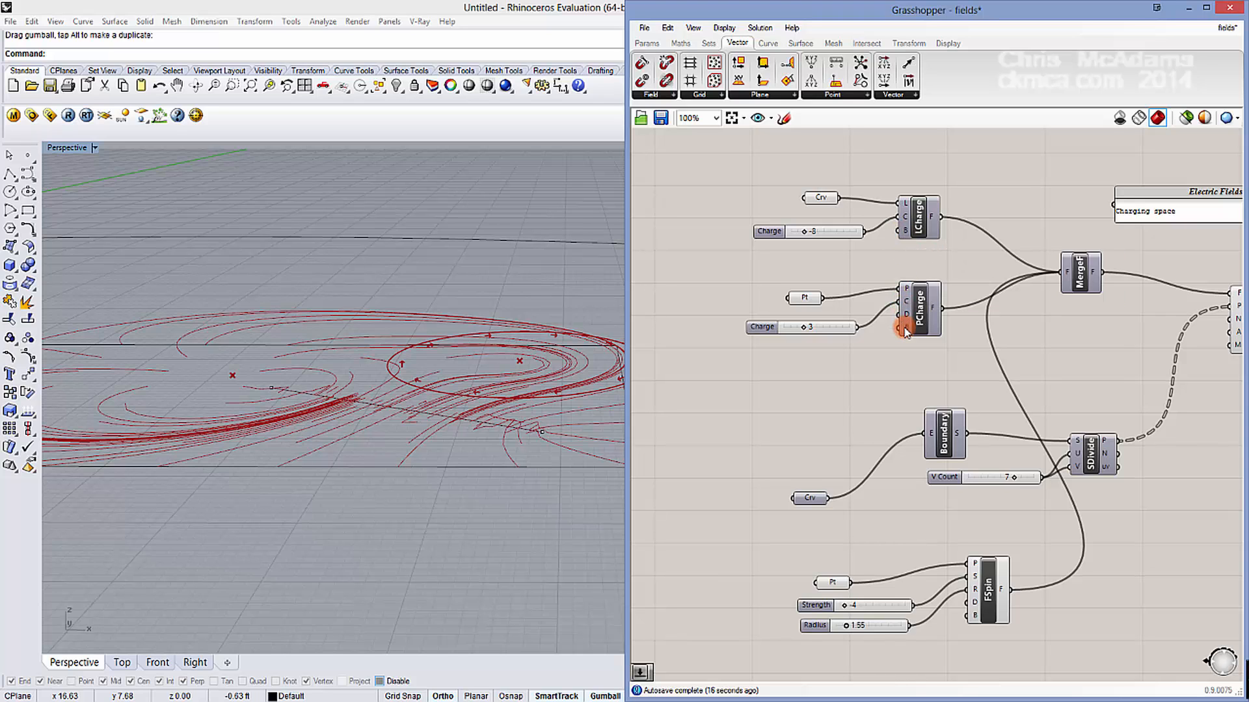
drag(820, 501, 816, 486)
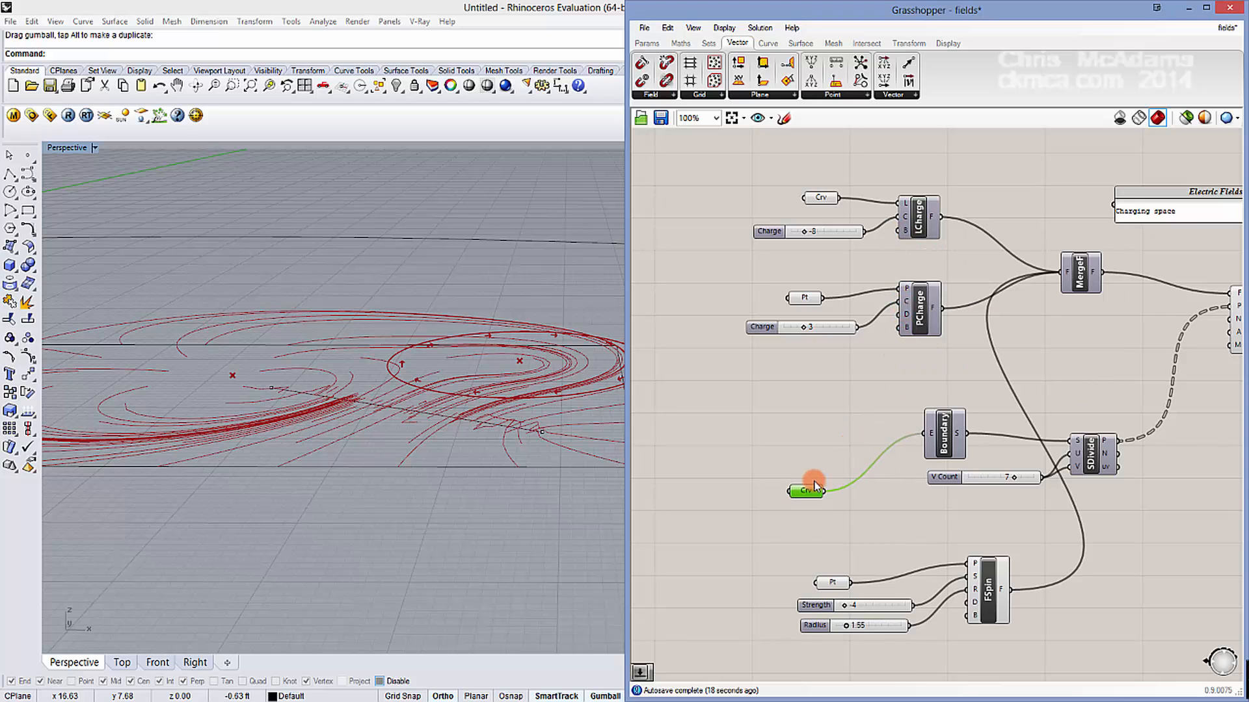
right_drag(497, 432, 432, 304)
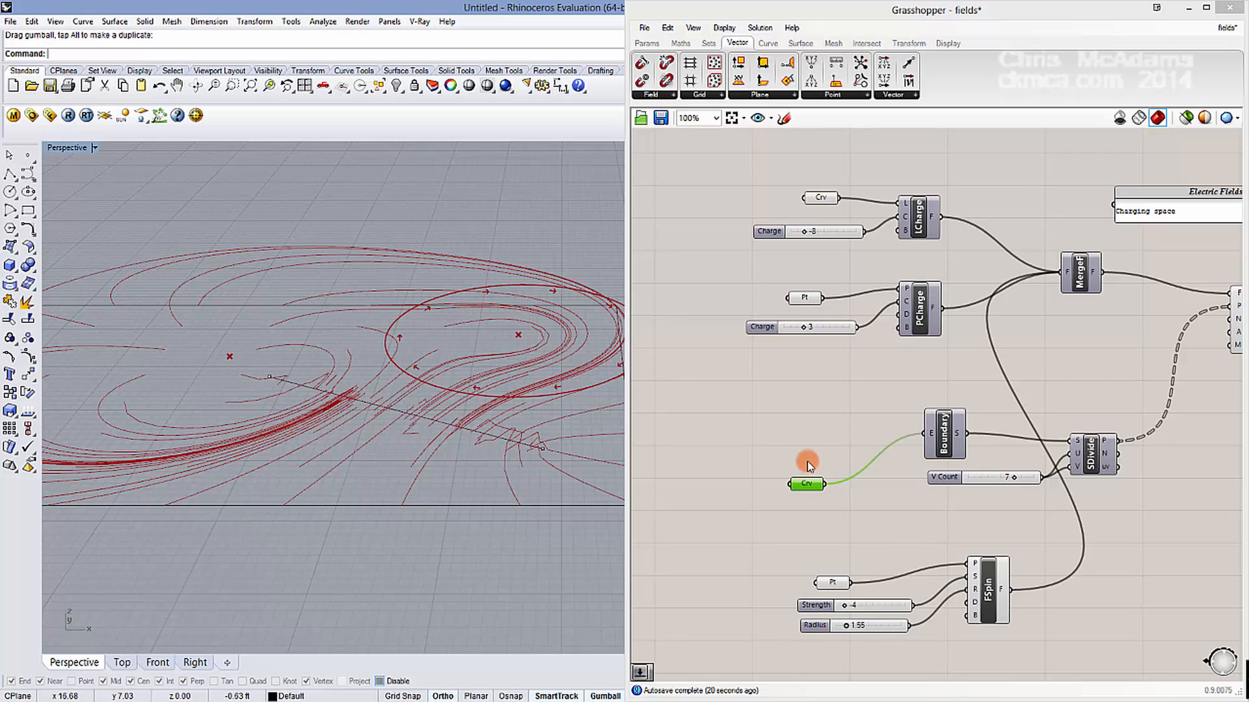
drag(821, 485, 902, 217)
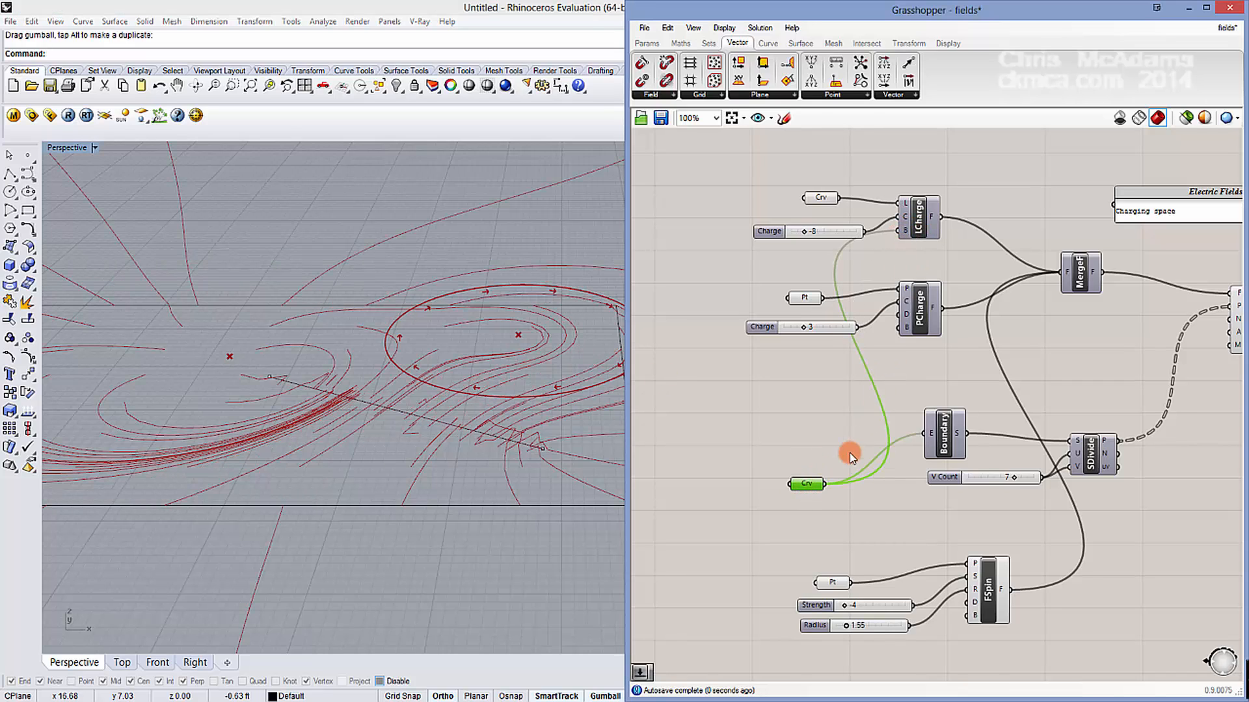
Step: Connect the rectangle's curve parameter to the bounds (B) inputs of the point charge and the spin force
drag(827, 485, 906, 327)
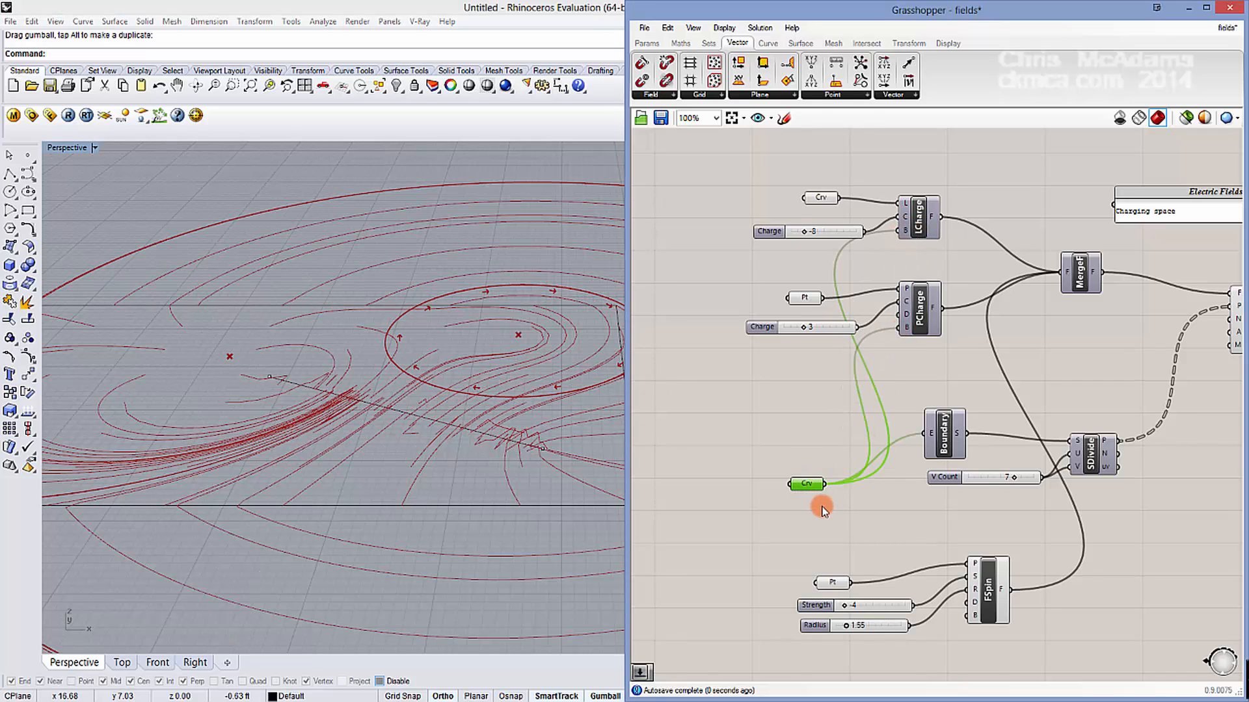
drag(922, 551, 971, 613)
right_drag(308, 323, 319, 353)
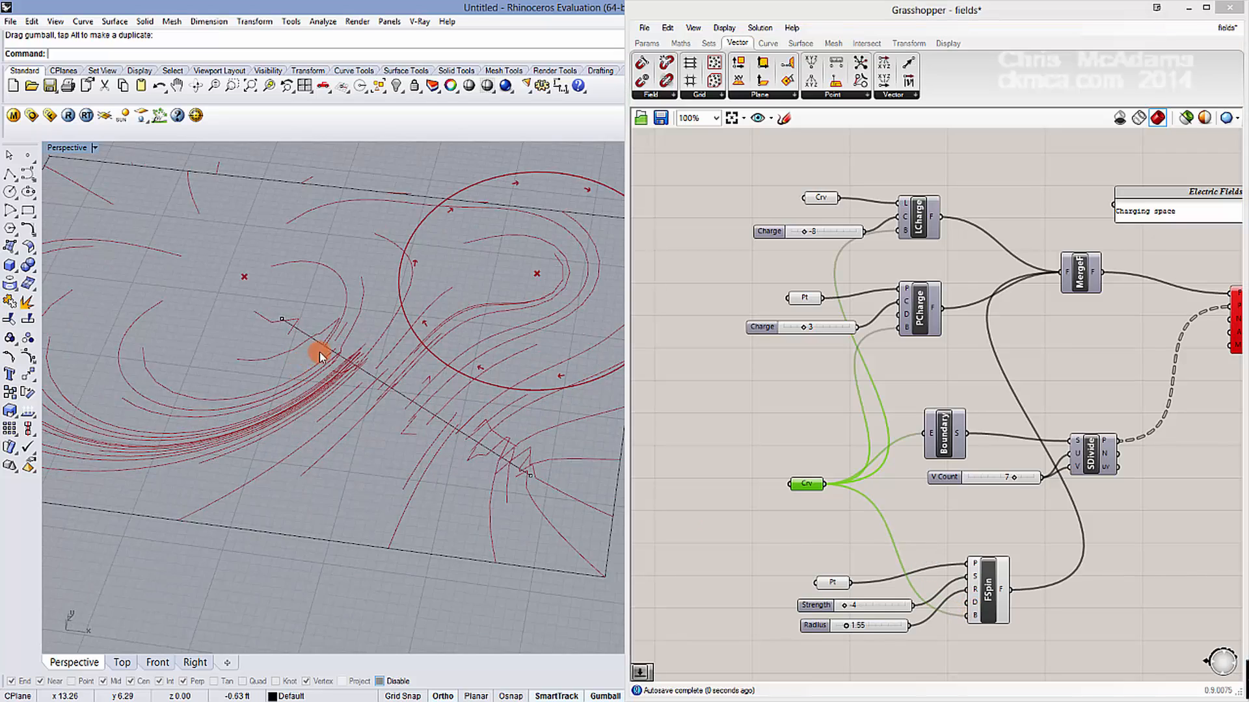
scroll(390, 380, down, 5)
scroll(268, 319, up, 4)
scroll(297, 459, down, 4)
right_drag(382, 454, 393, 480)
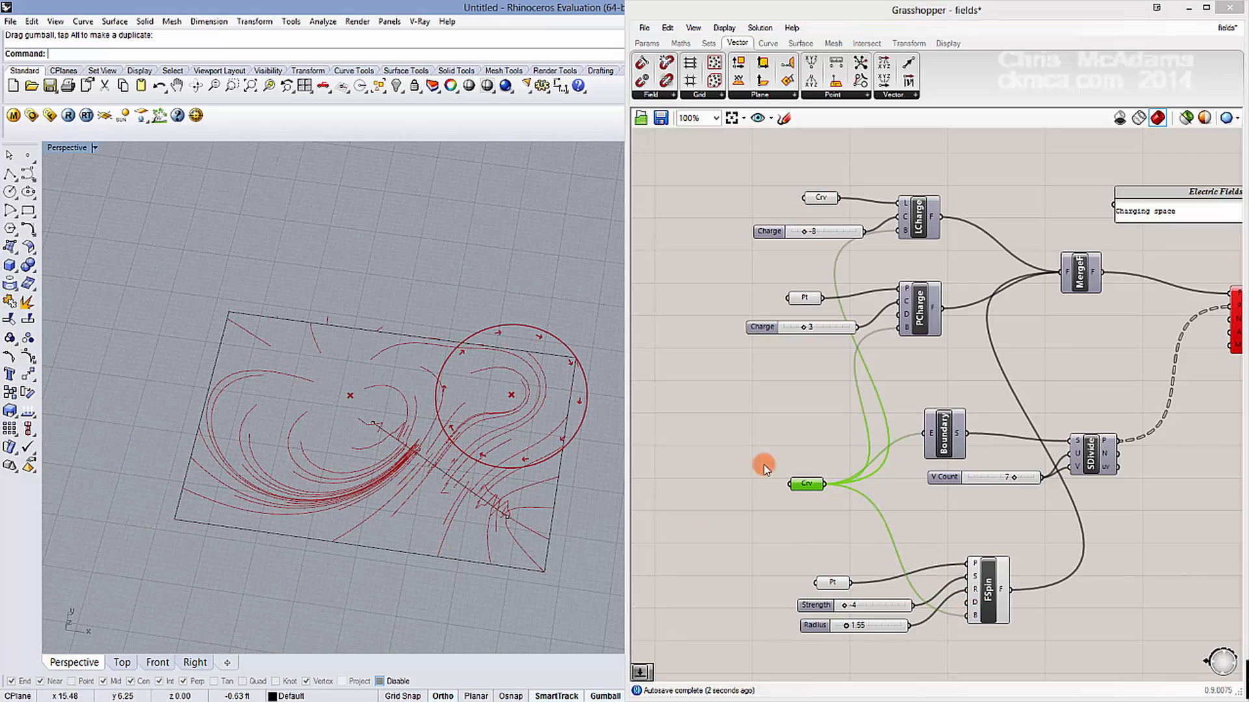
Step: Move the point charge's point towards the rectangle's left edge and set the spin force's strength to 6
click(812, 297)
drag(368, 400, 272, 396)
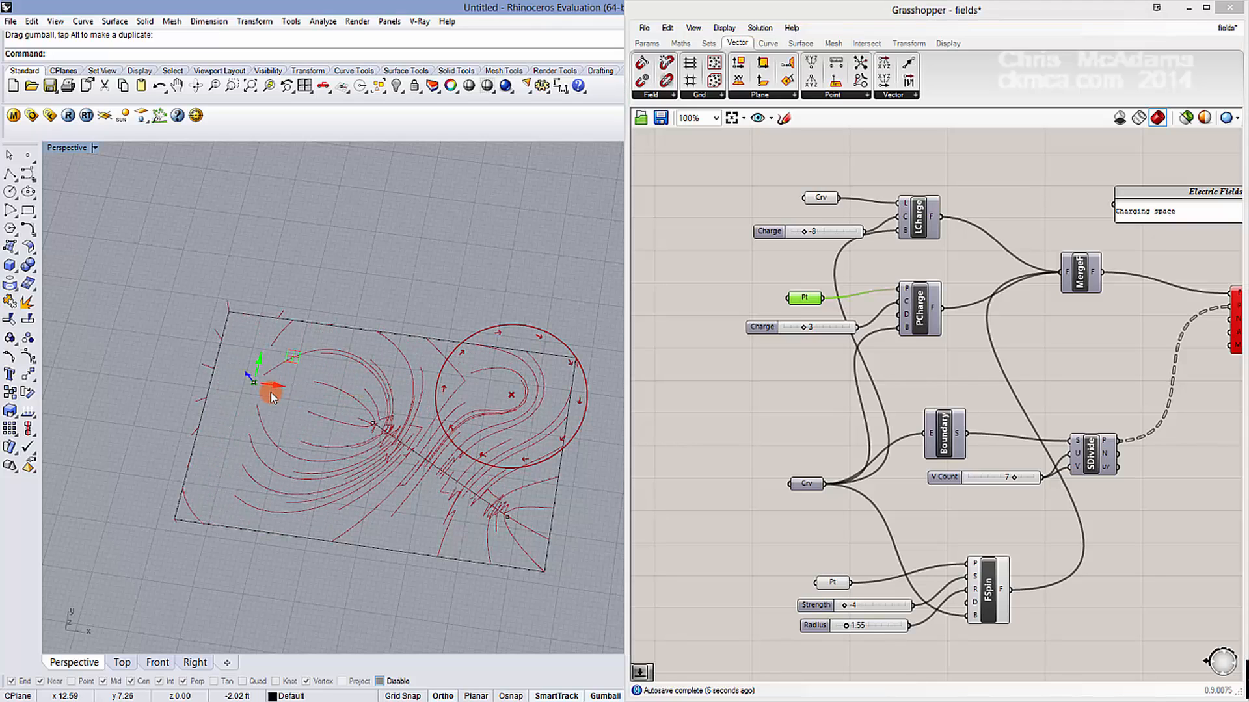
click(795, 426)
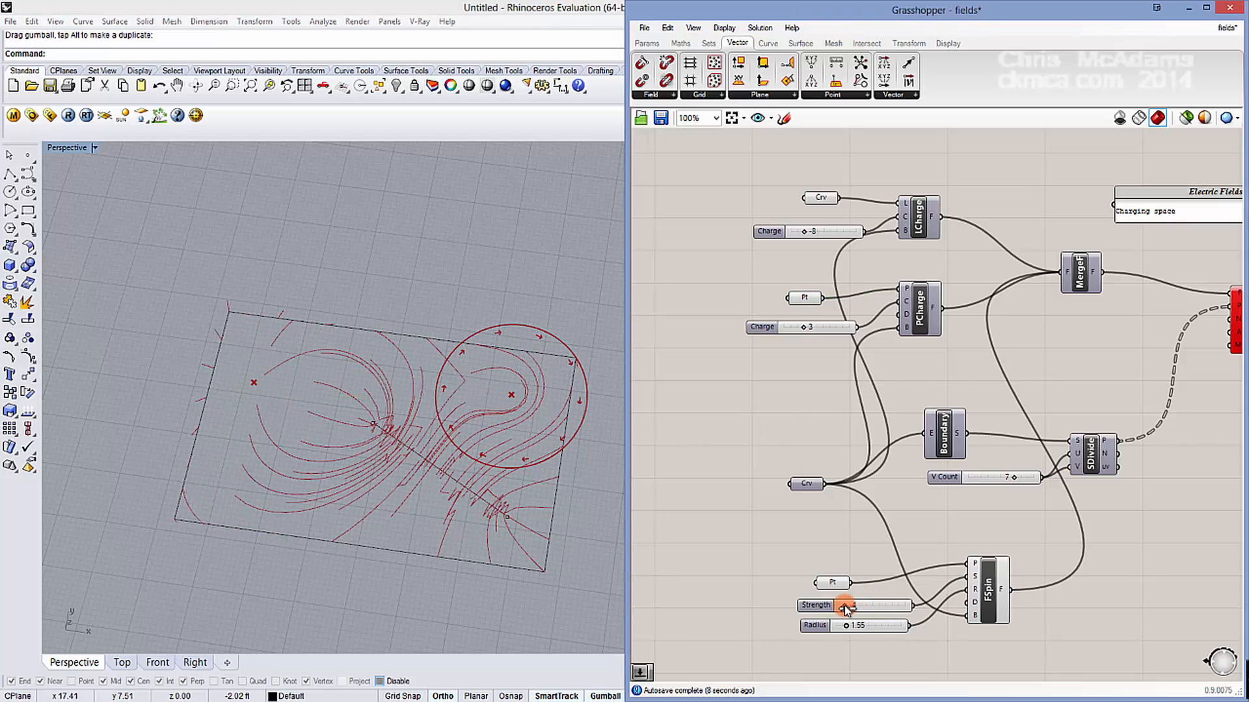
mouse_move(844, 608)
mouse_down()
mouse_move(885, 610)
mouse_move(848, 628)
mouse_up()
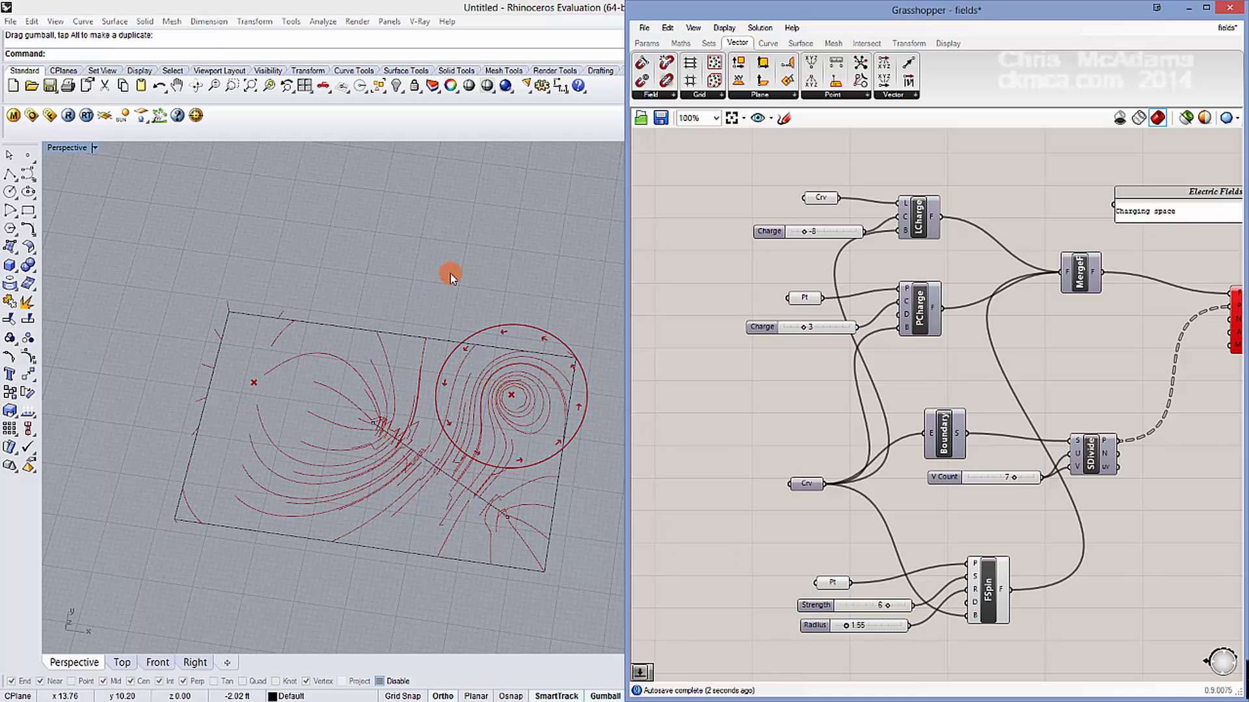
Step: Set the point charge's charge value to 0
right_drag(448, 273, 357, 373)
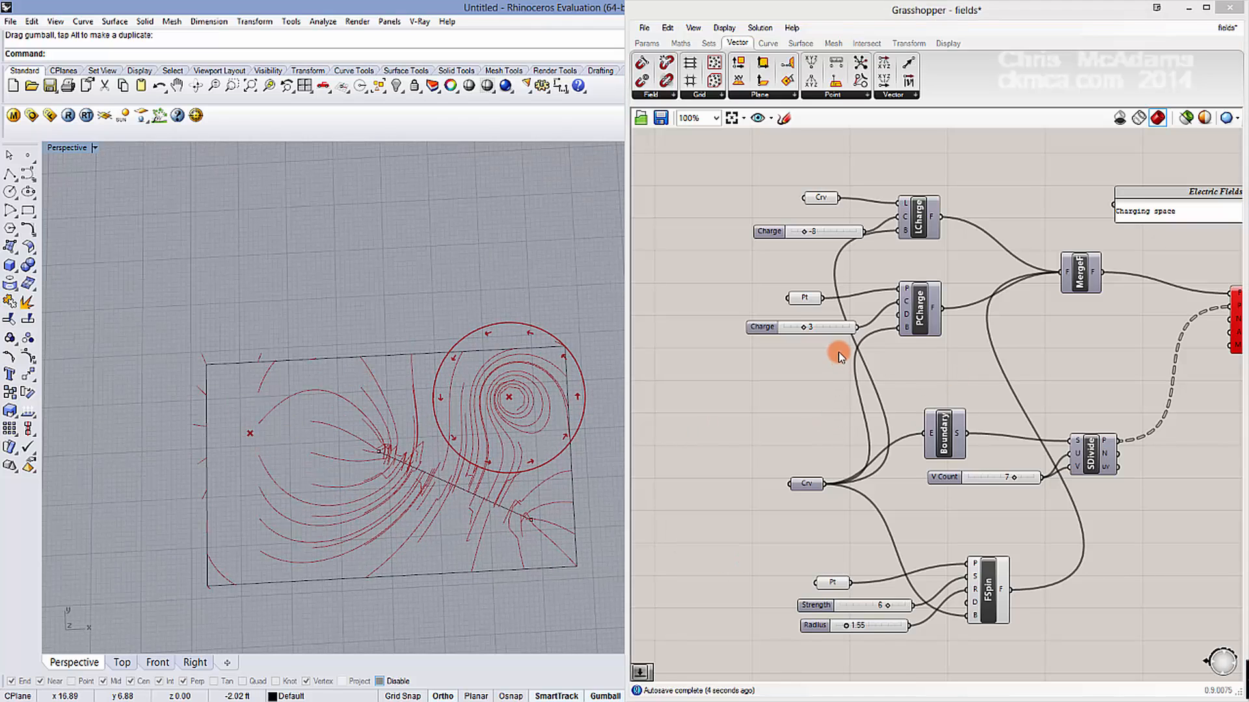
mouse_move(805, 330)
mouse_down()
mouse_move(817, 329)
mouse_move(791, 329)
mouse_up()
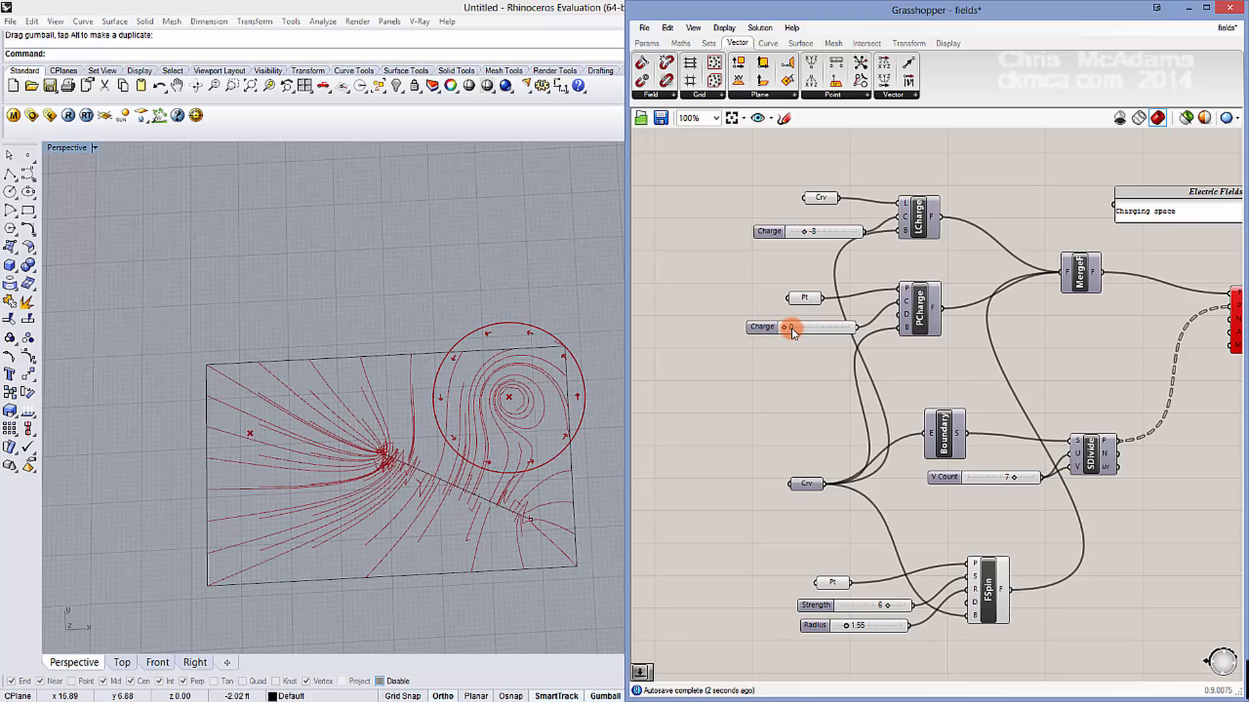
right_click(817, 322)
mouse_move(897, 430)
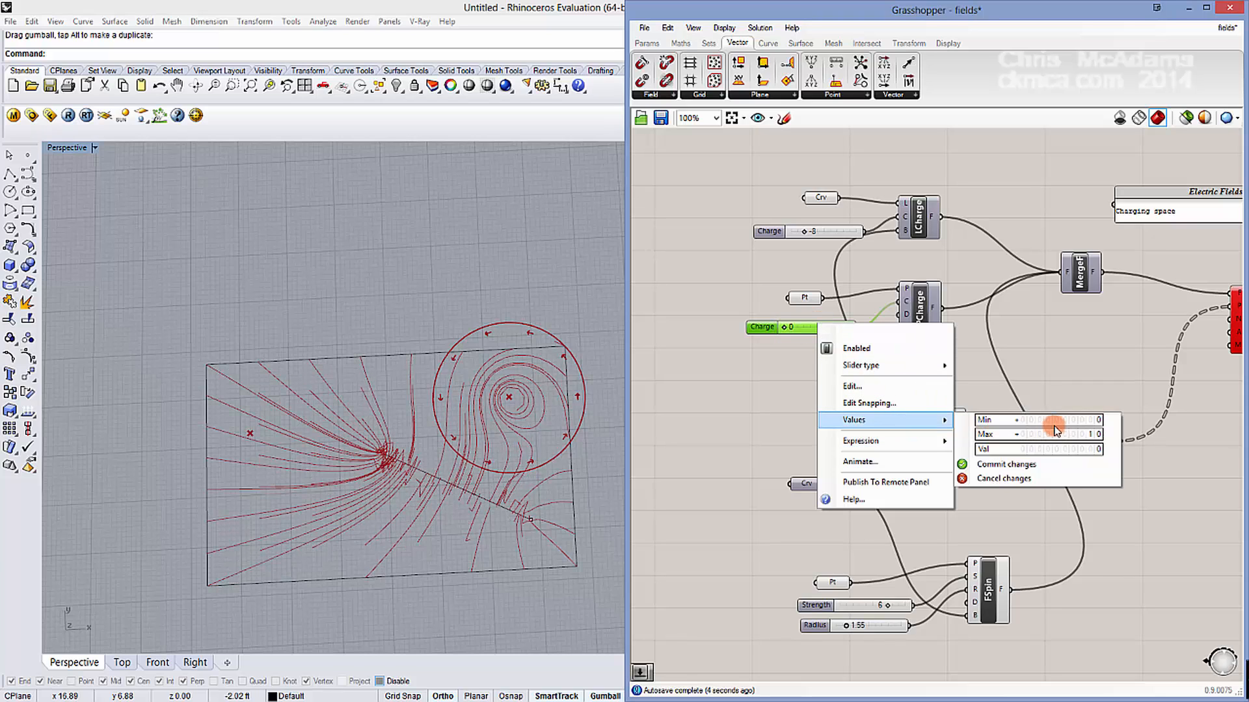
click(778, 342)
drag(809, 322, 810, 325)
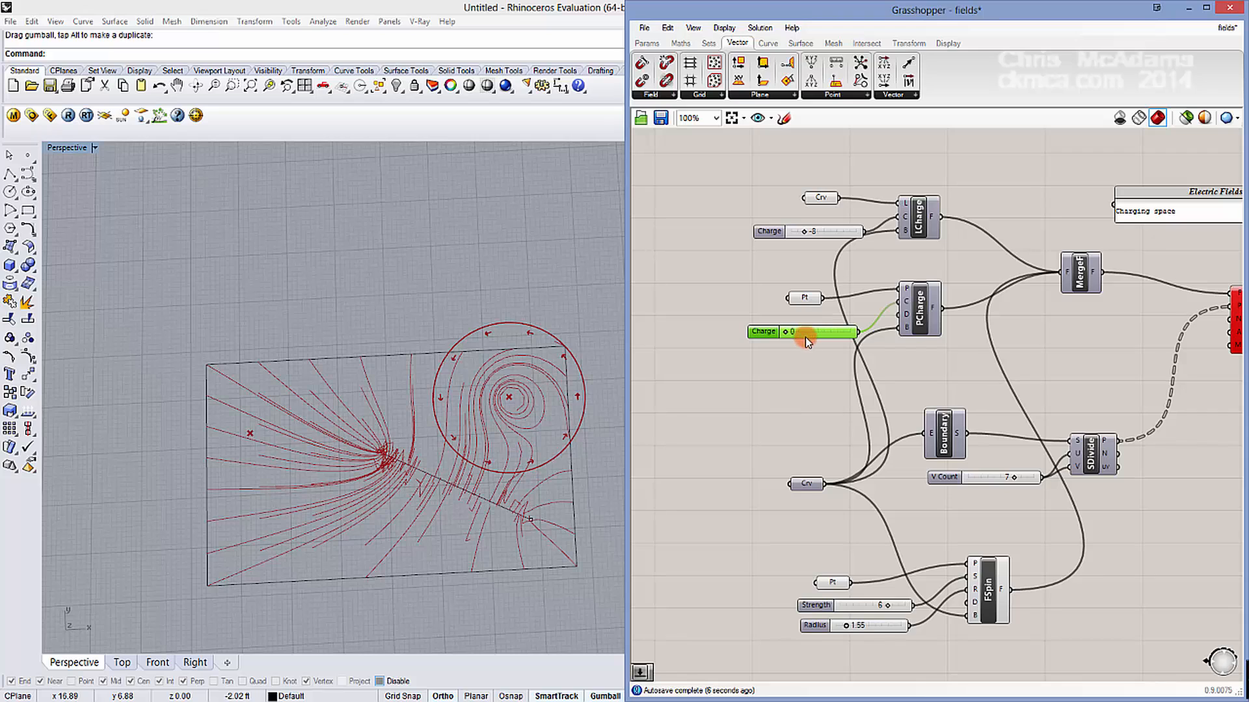
Step: Extend the point charge slider's minimum to -15 and set its charge to -5
right_click(811, 334)
click(919, 434)
right_click(821, 345)
mouse_move(897, 427)
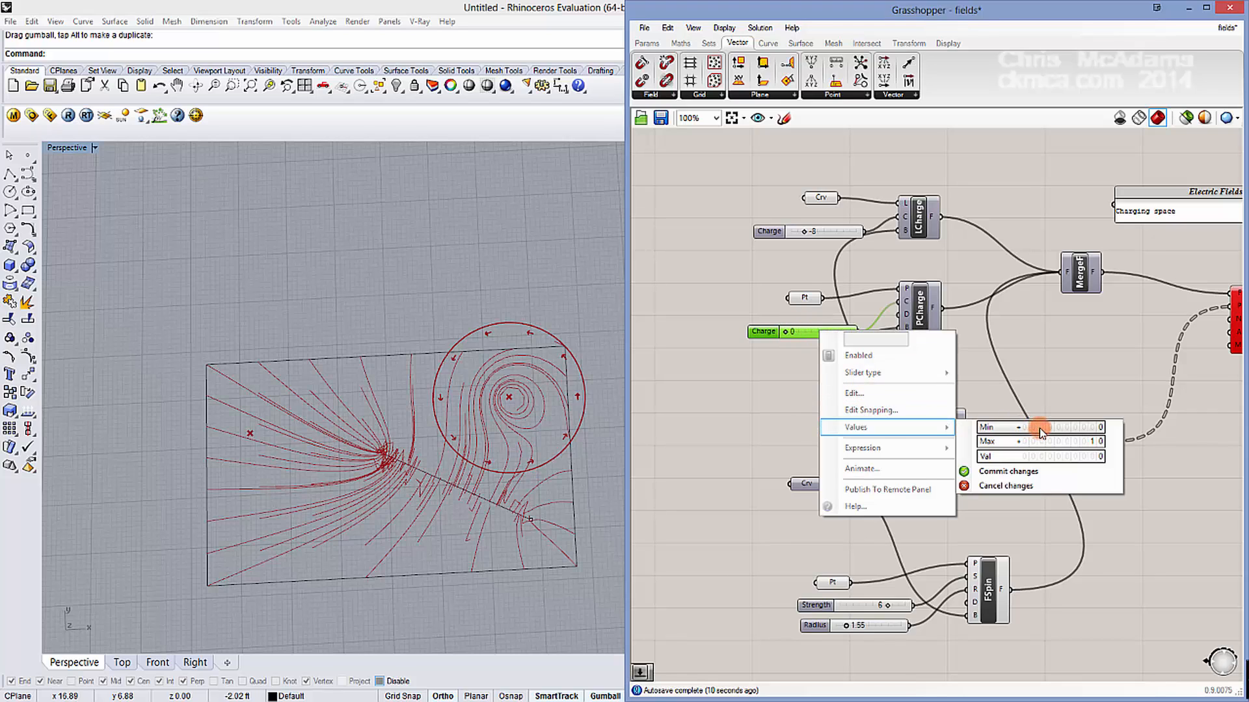
click(1039, 428)
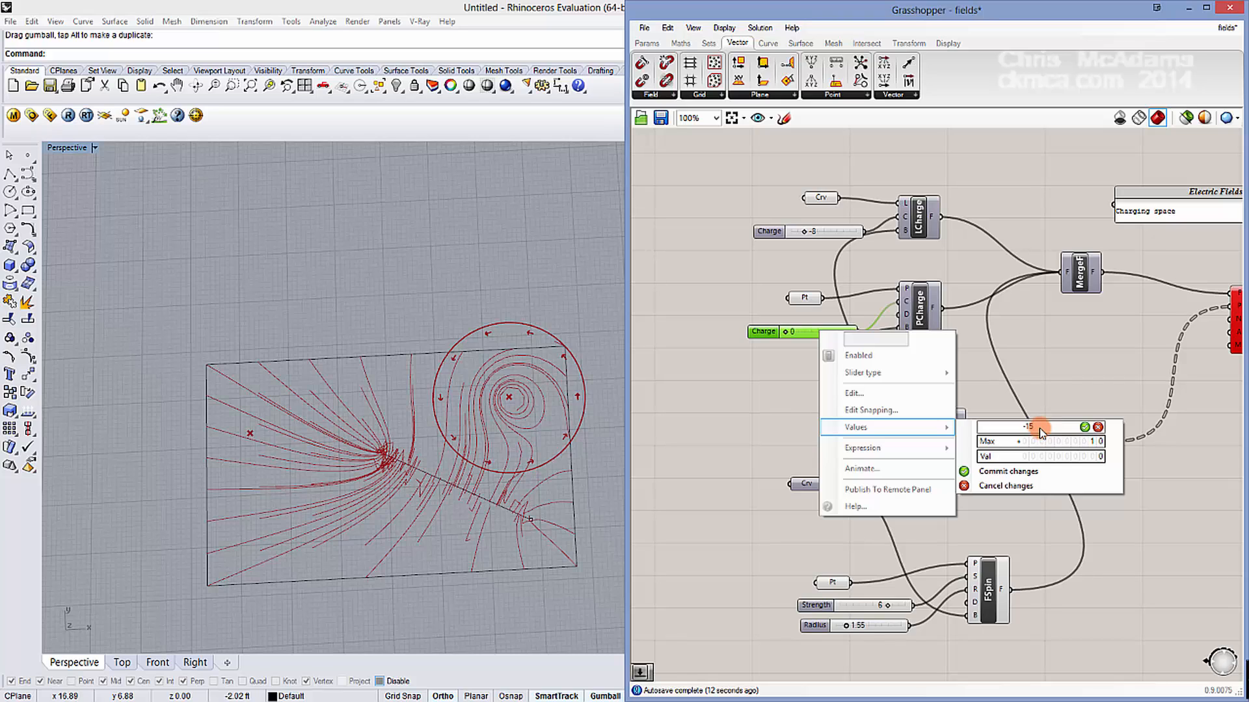
click(1080, 472)
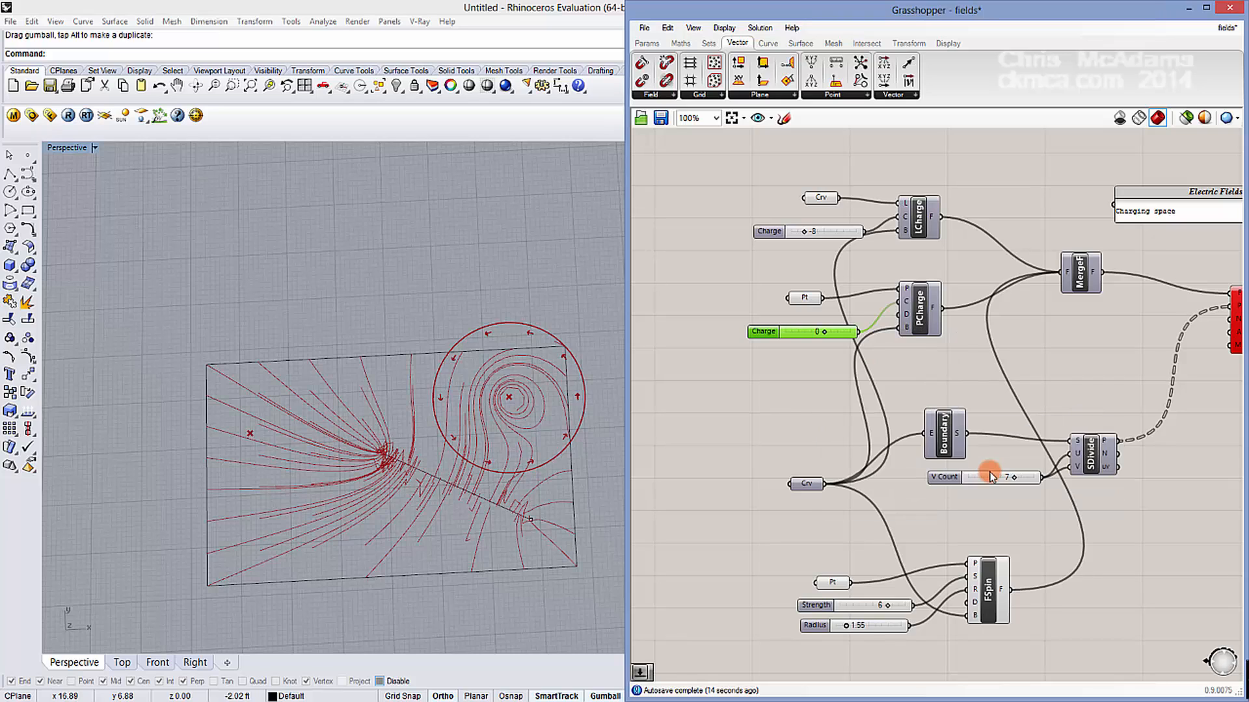
drag(823, 335, 811, 335)
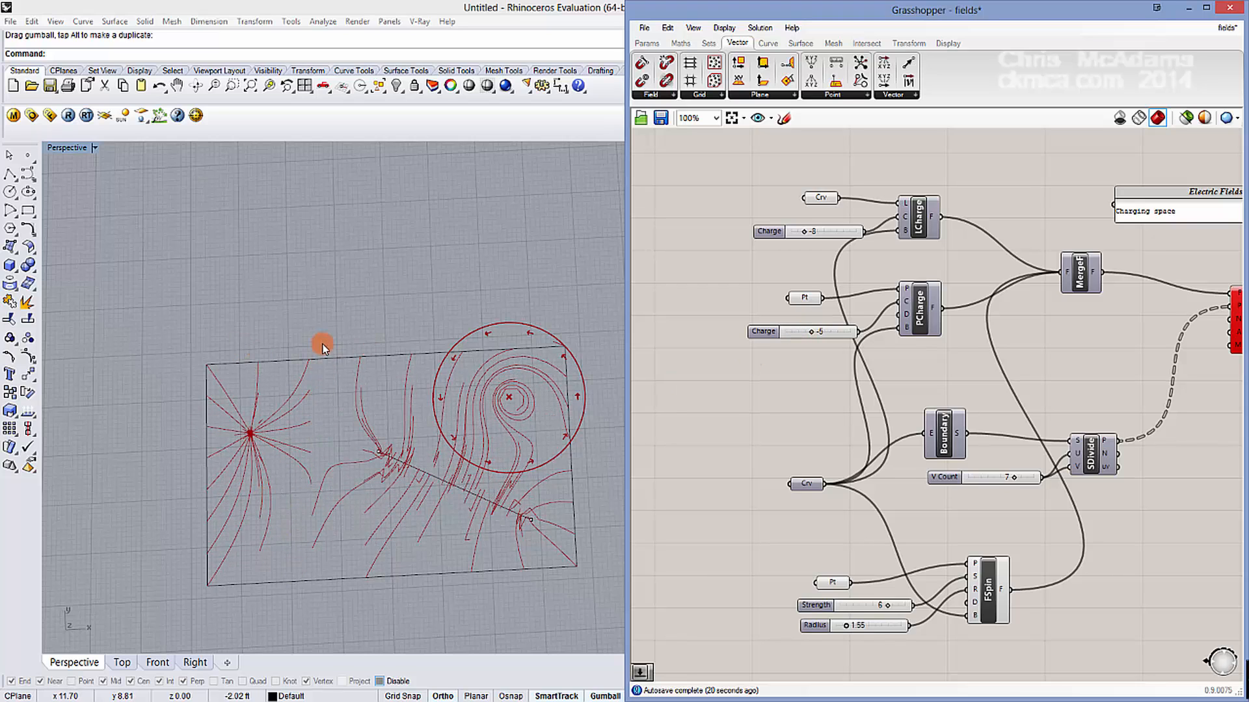
Step: Check the error reported on the Field Line component and examine the field lines around the line charge up close
right_drag(781, 403, 726, 329)
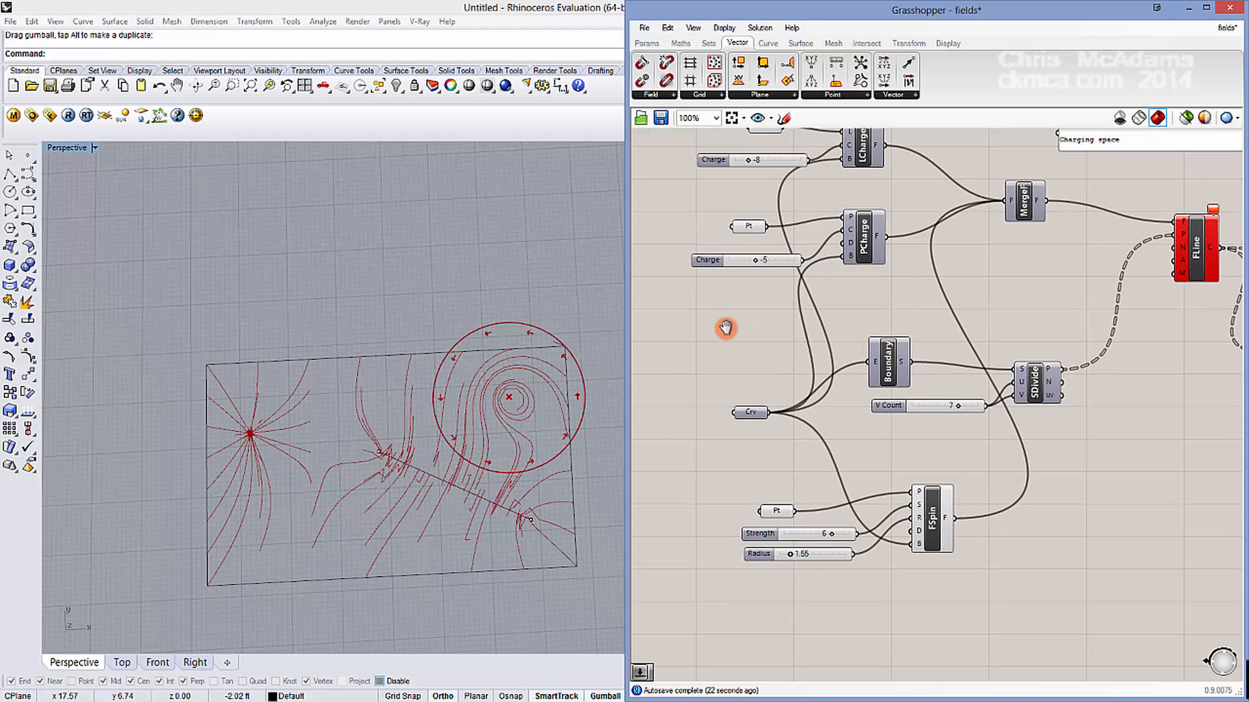
click(1070, 311)
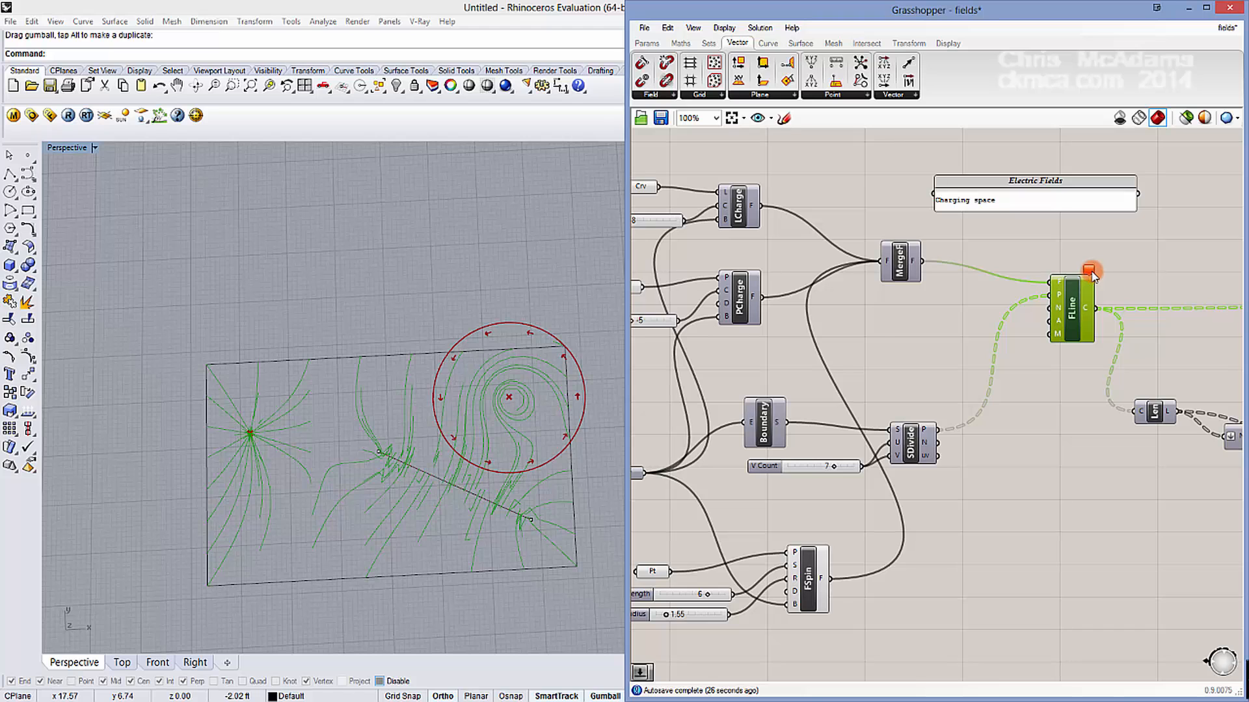
mouse_move(1092, 275)
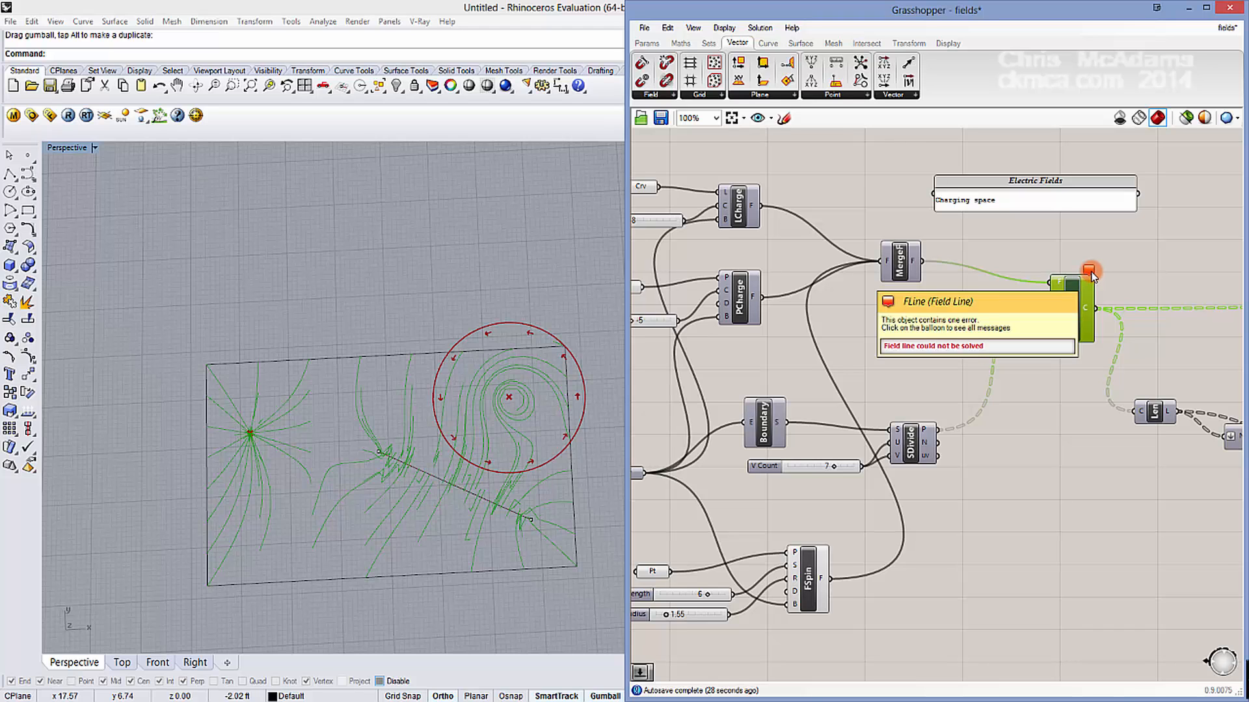
scroll(427, 482, up, 5)
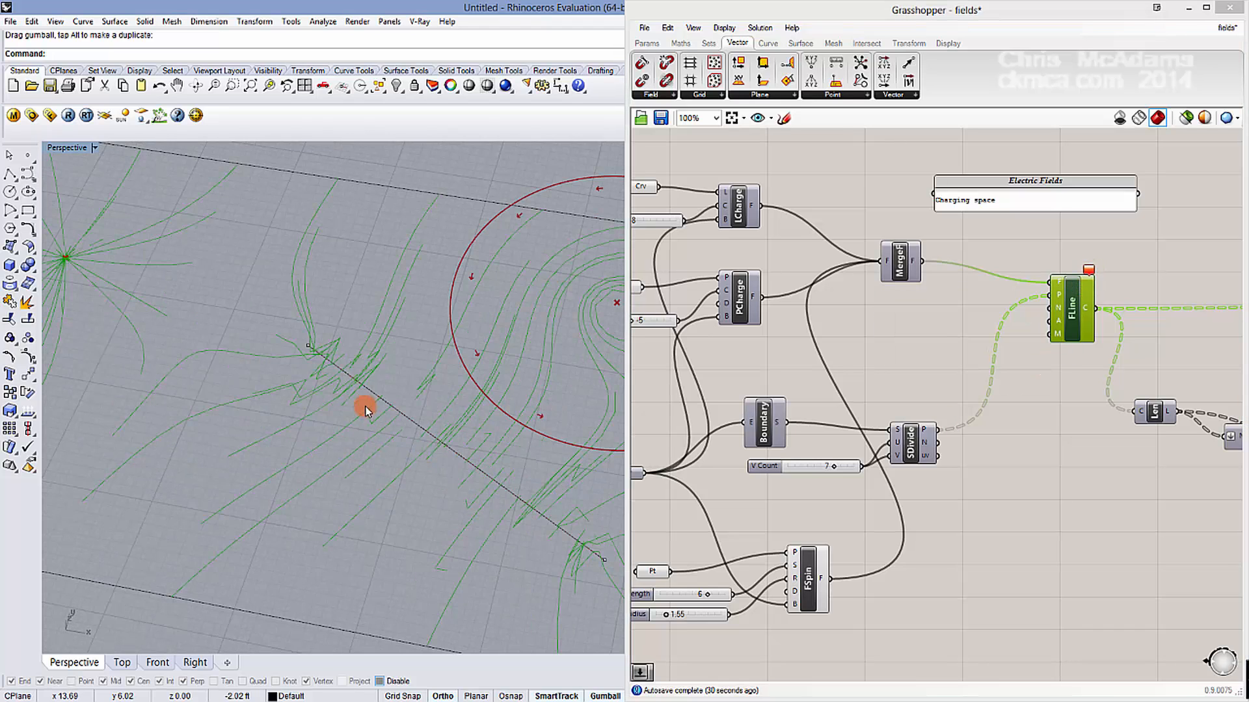
Step: Set the V Count slider of the surface division to 10
right_drag(948, 389, 998, 388)
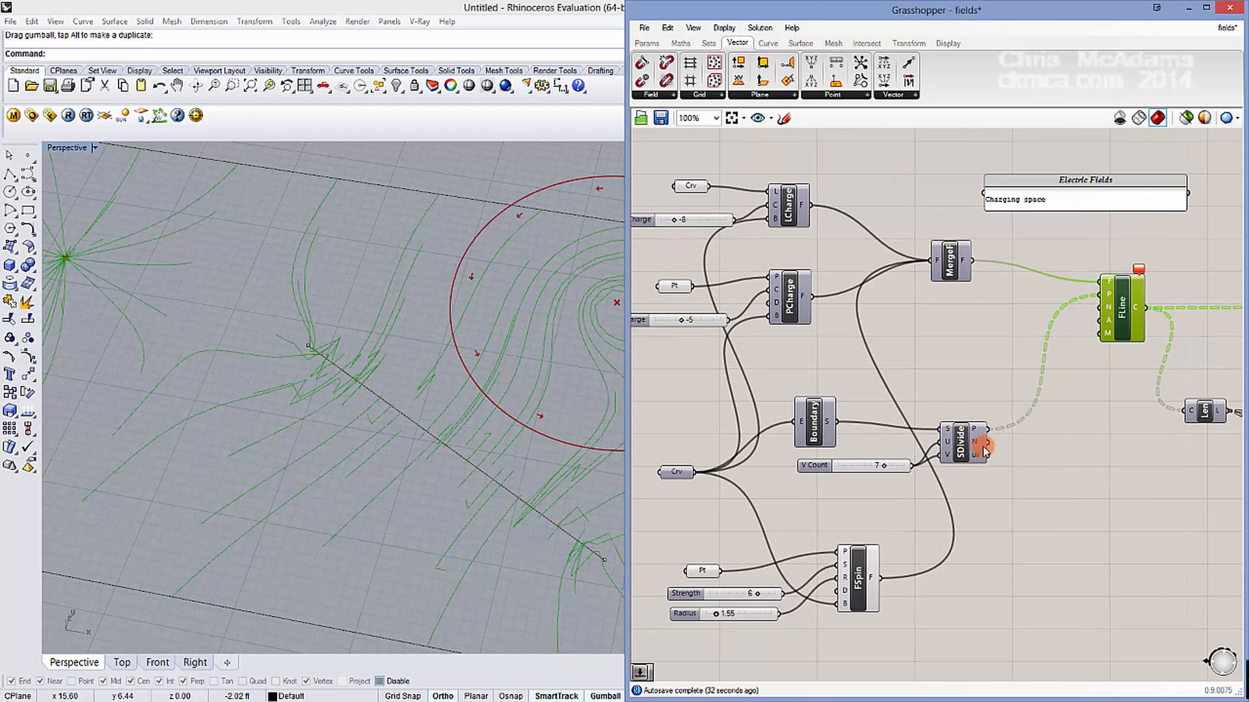
double_click(862, 468)
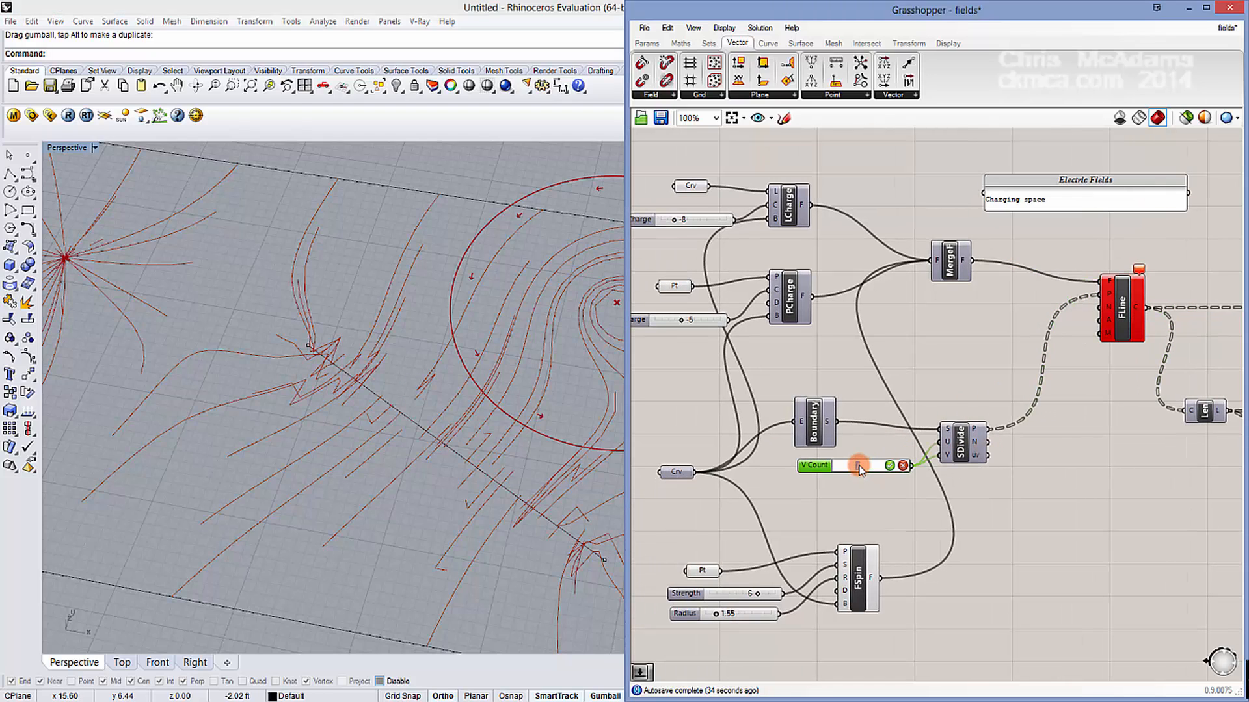
text(10)
key(Return)
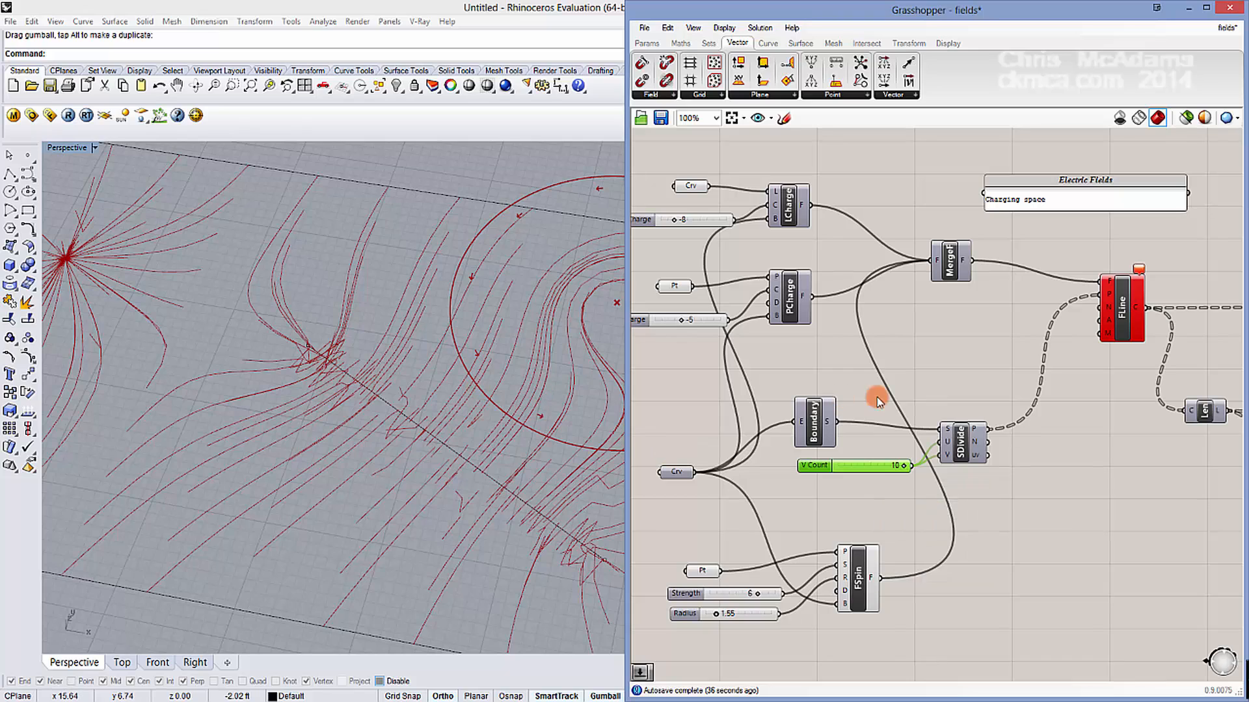
Step: Raise the V Count slider's maximum to 25 and set its value to 20
right_click(874, 462)
mouse_move(943, 561)
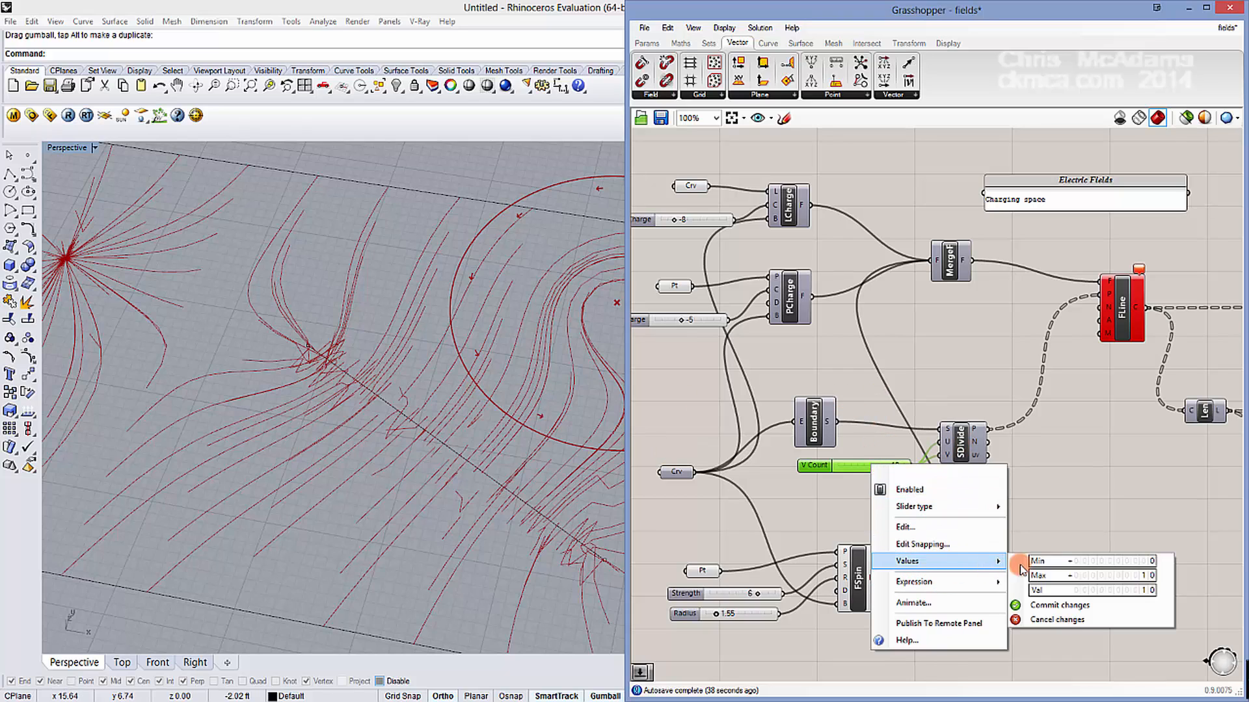
click(1095, 575)
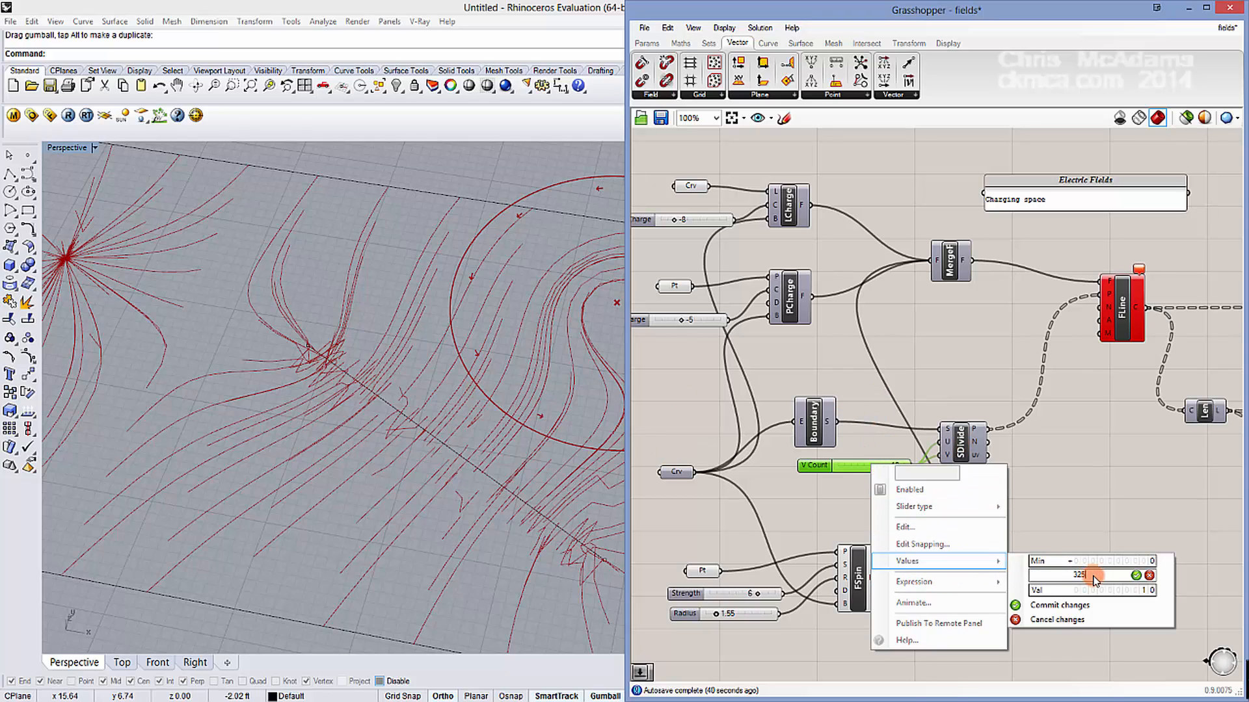
key(BackSpace)
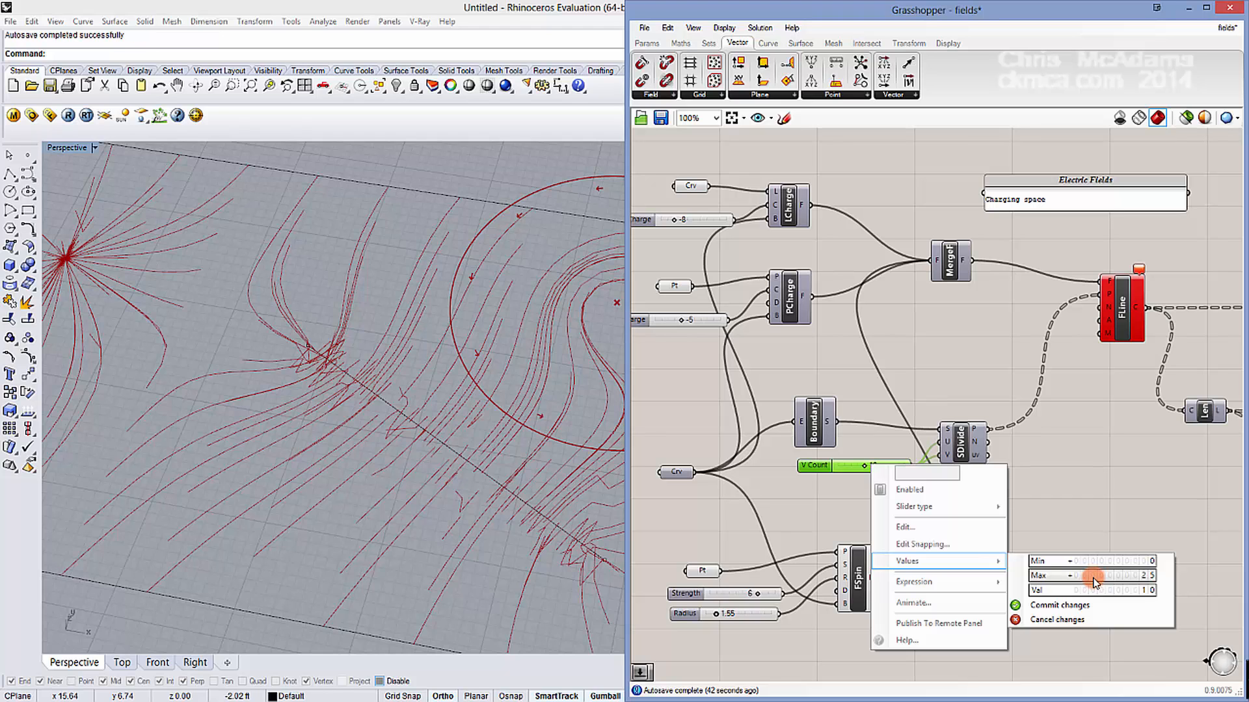
click(1091, 606)
double_click(894, 466)
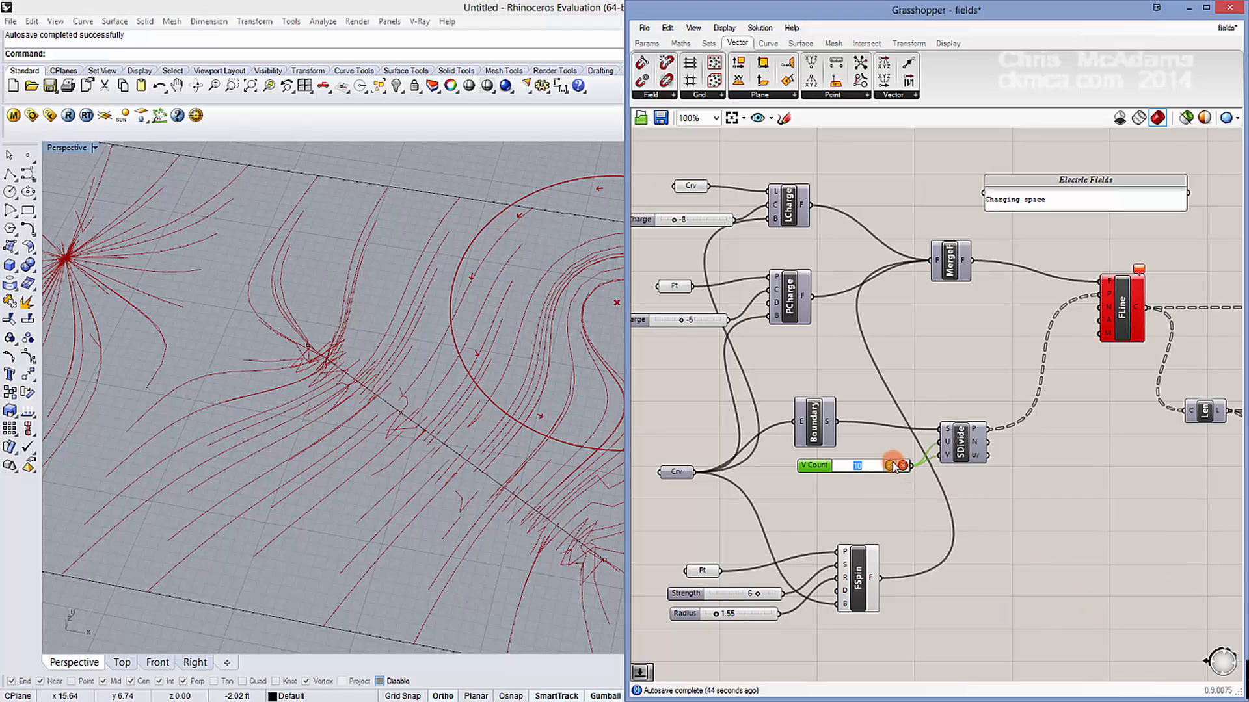
text(20)
key(Return)
scroll(434, 376, down, 5)
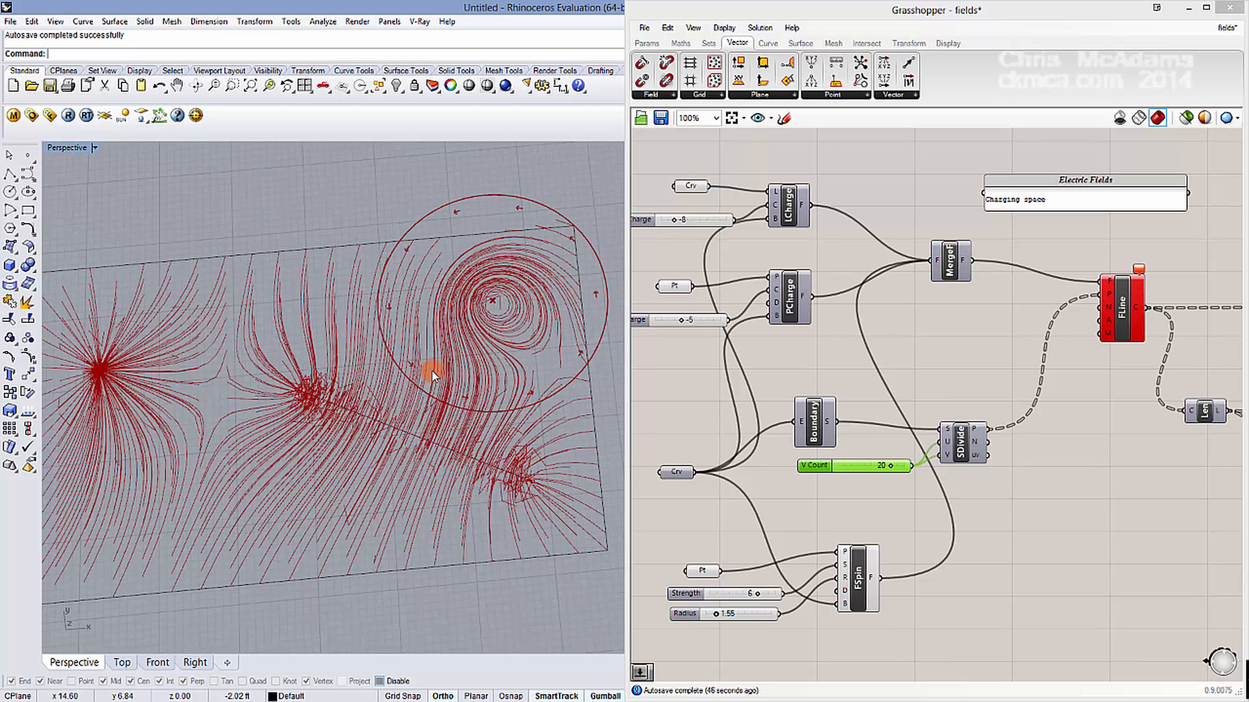
Step: Shift the Field Line component slightly left and the existing Length component up on the canvas
right_drag(1060, 549, 817, 533)
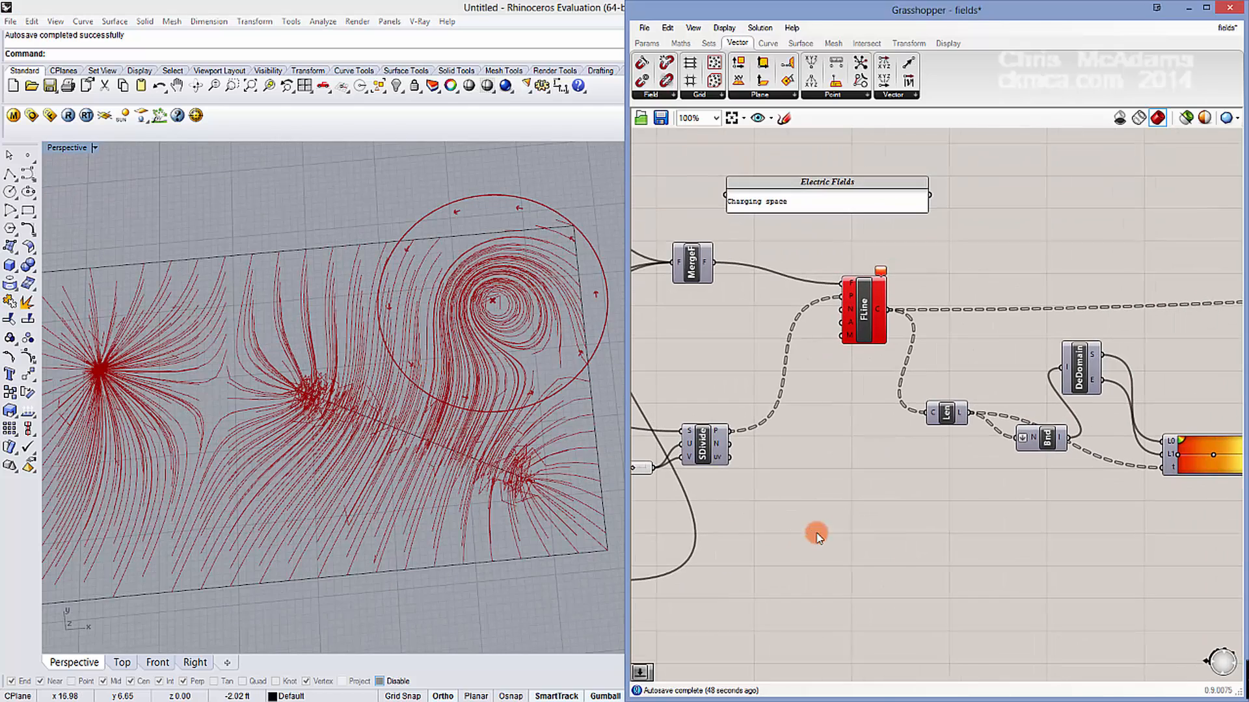
right_drag(910, 433, 810, 423)
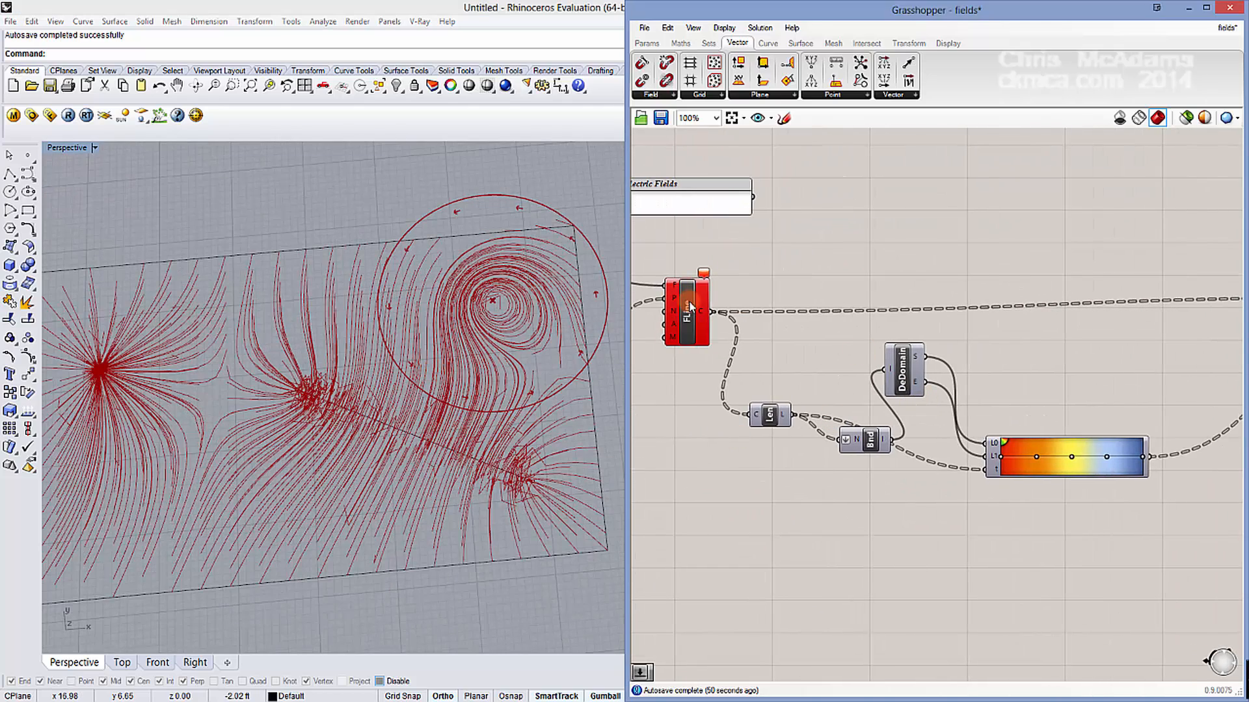
drag(690, 308, 689, 312)
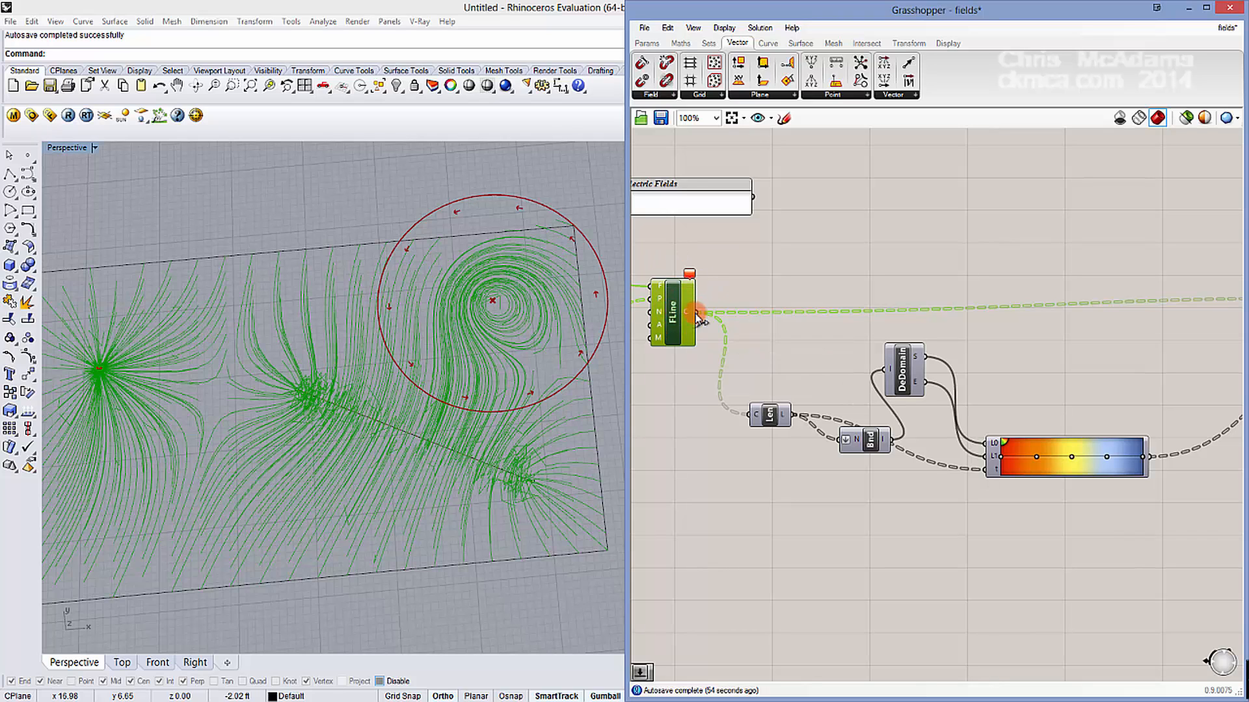
drag(769, 421, 758, 393)
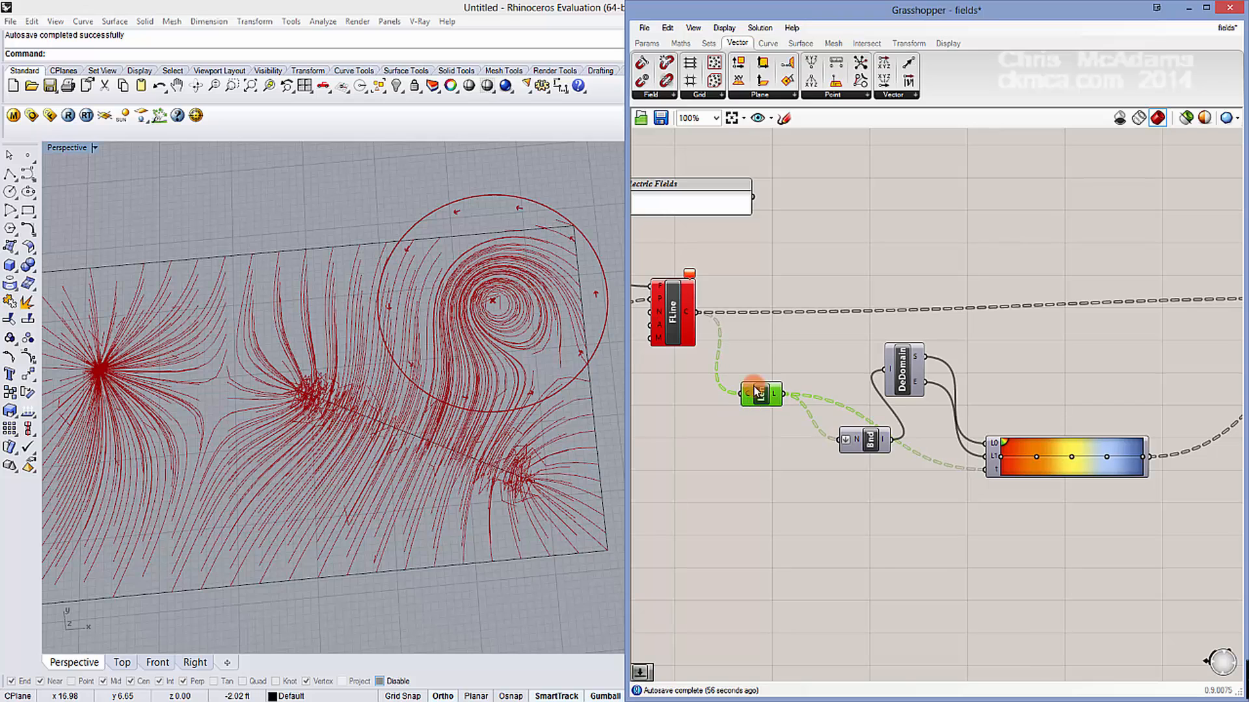
Step: Add a new Length component just above the existing one and a new Bounds component below the gradient chain
double_click(784, 359)
text(length)
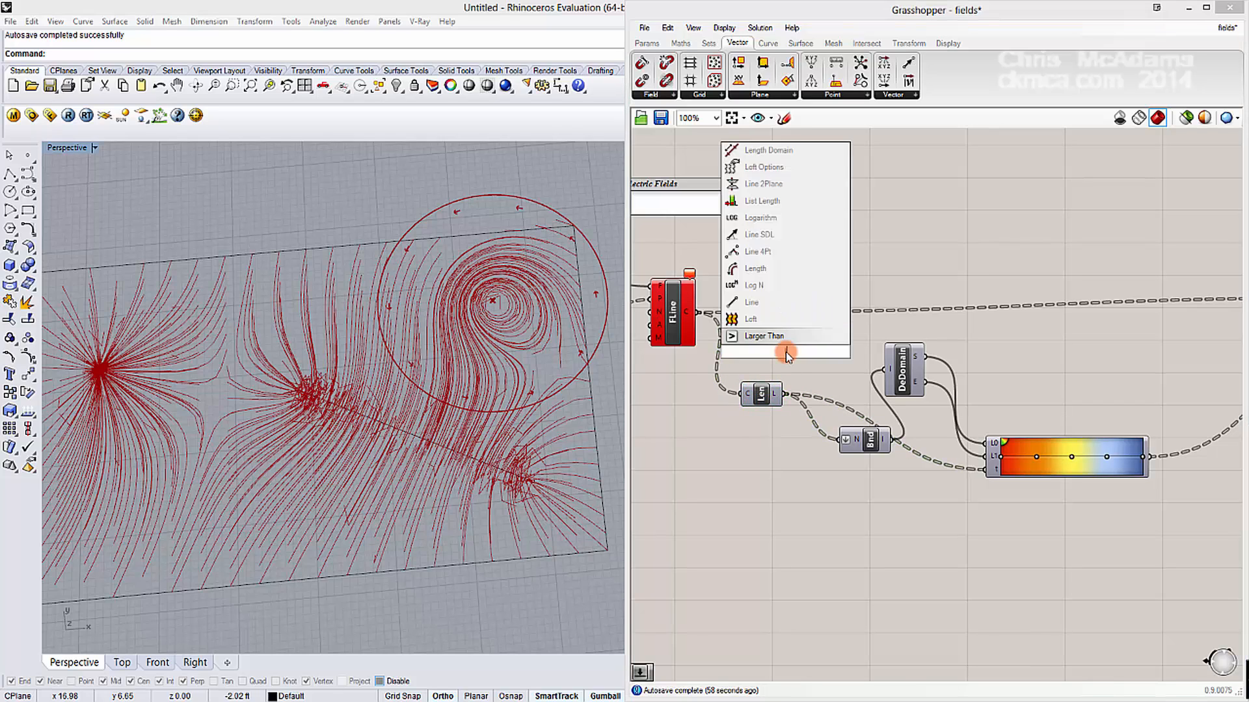
key(Return)
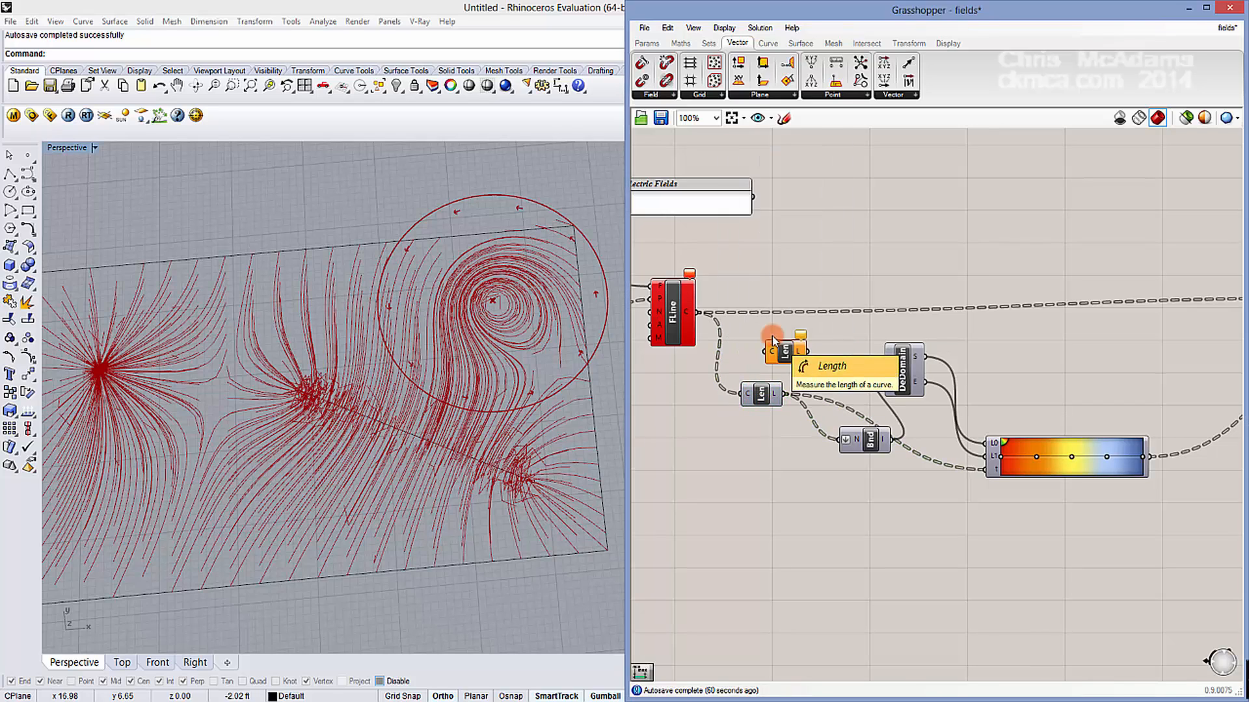
double_click(810, 515)
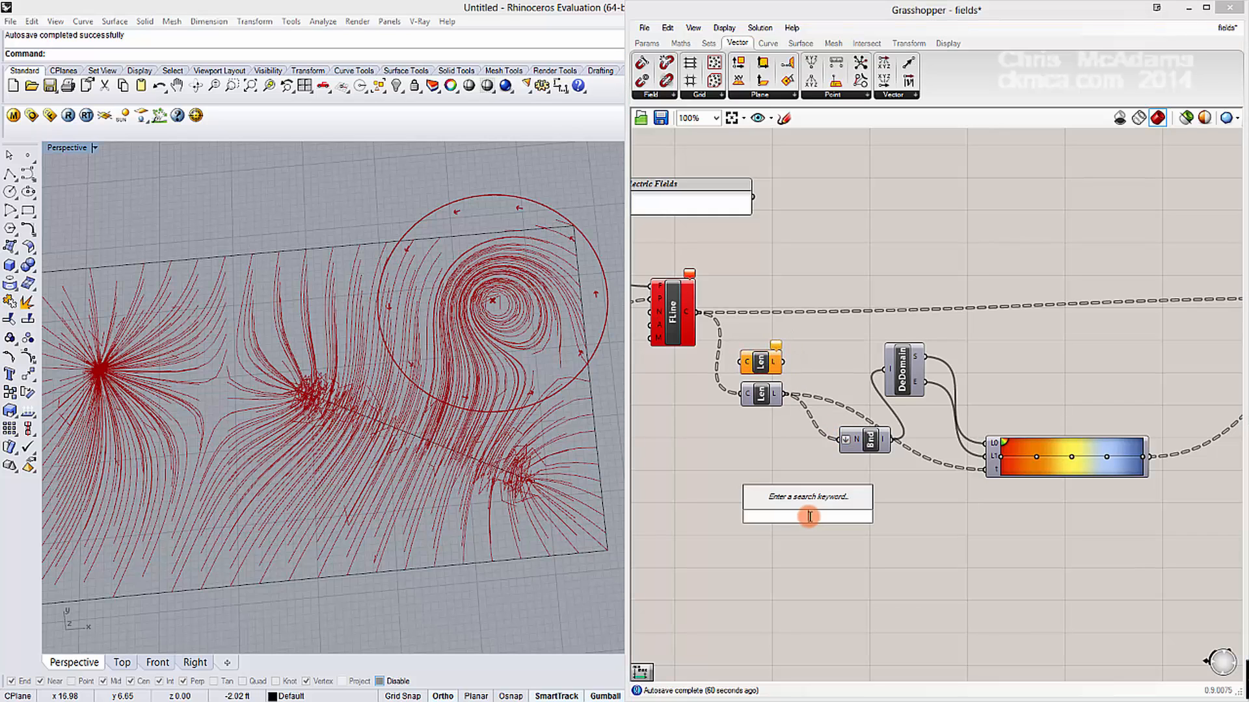
text(bound)
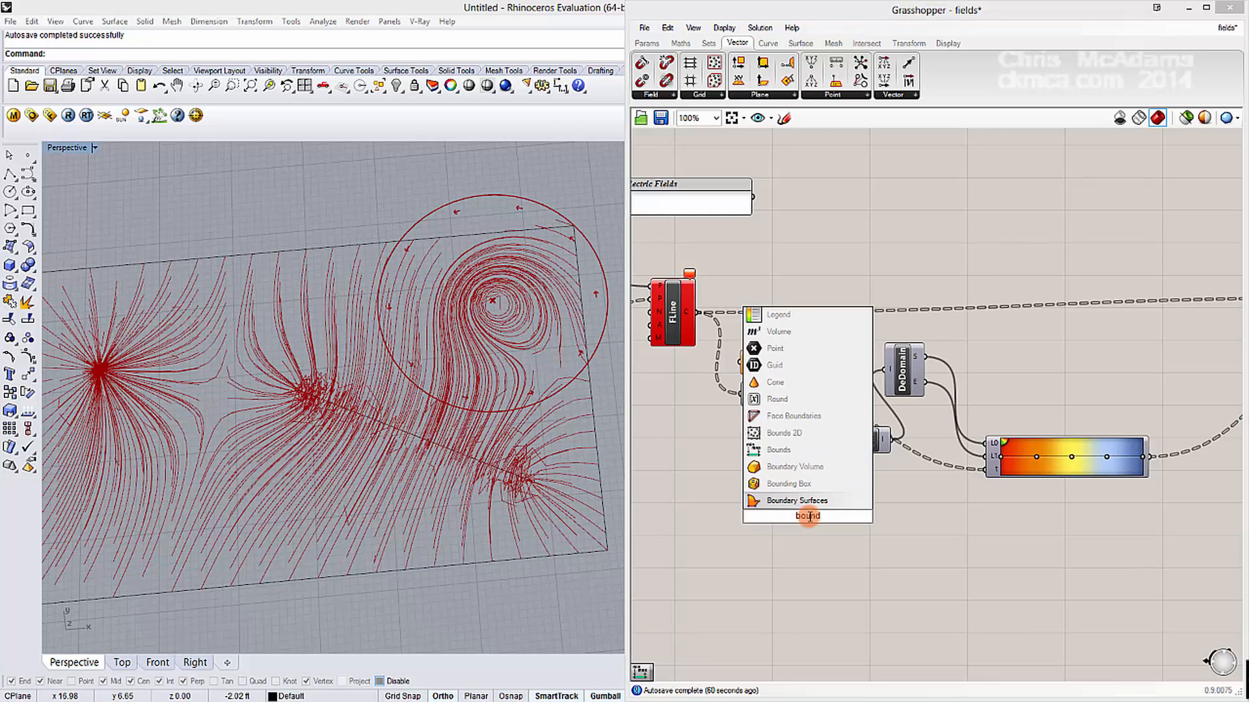
click(791, 451)
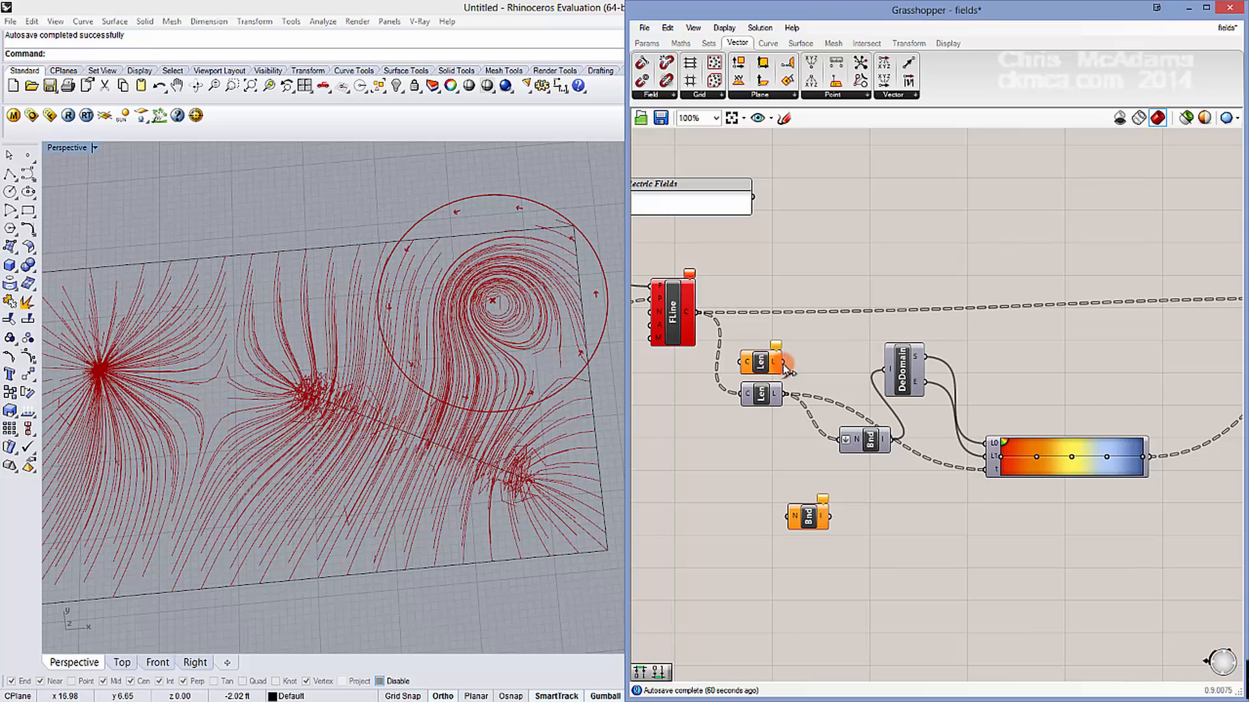
Step: Flatten the N input of the new Bounds component and place it directly below the existing Bounds
right_click(796, 522)
click(846, 506)
drag(813, 514, 866, 477)
click(765, 397)
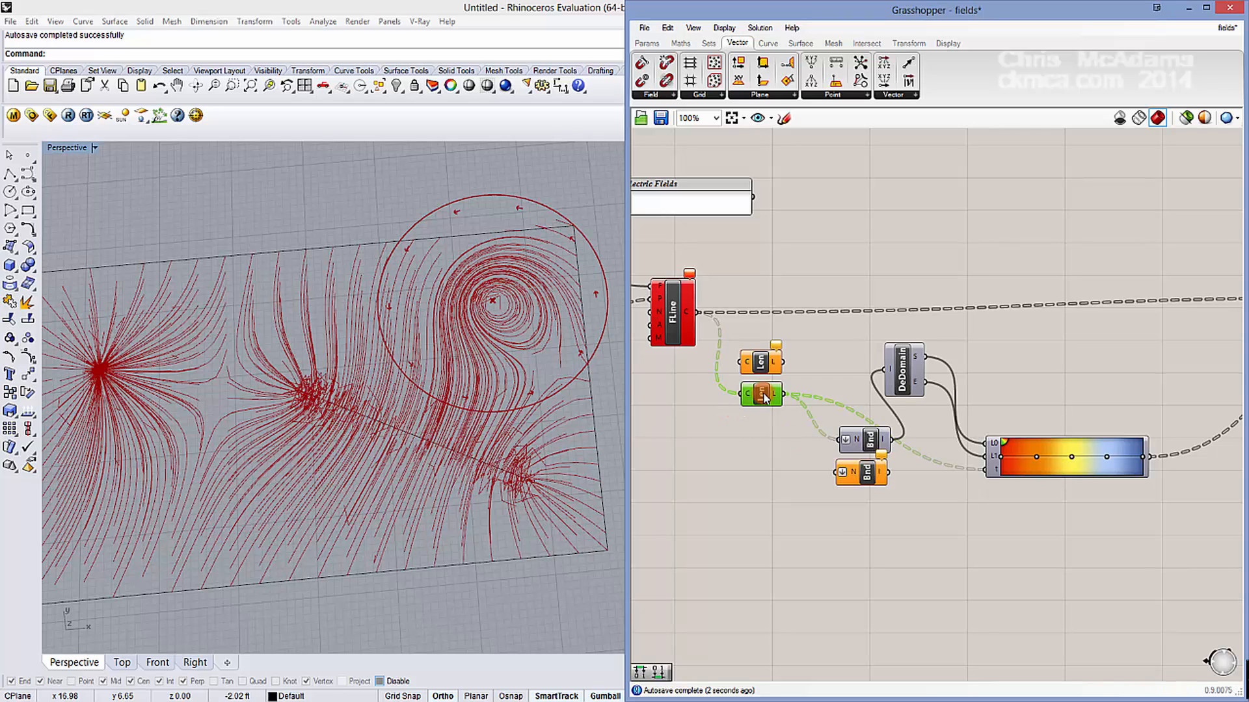
Step: Add a new Deconstruct Domain component above the gradient chain
double_click(939, 210)
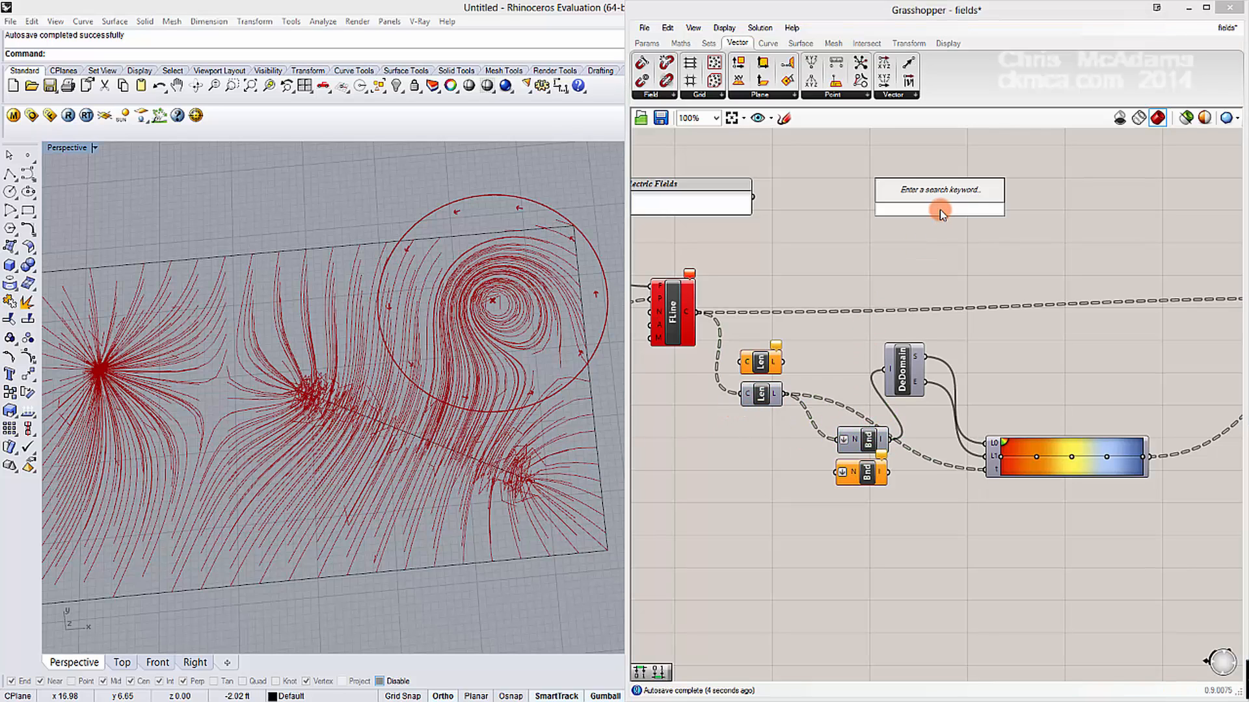
text(decon)
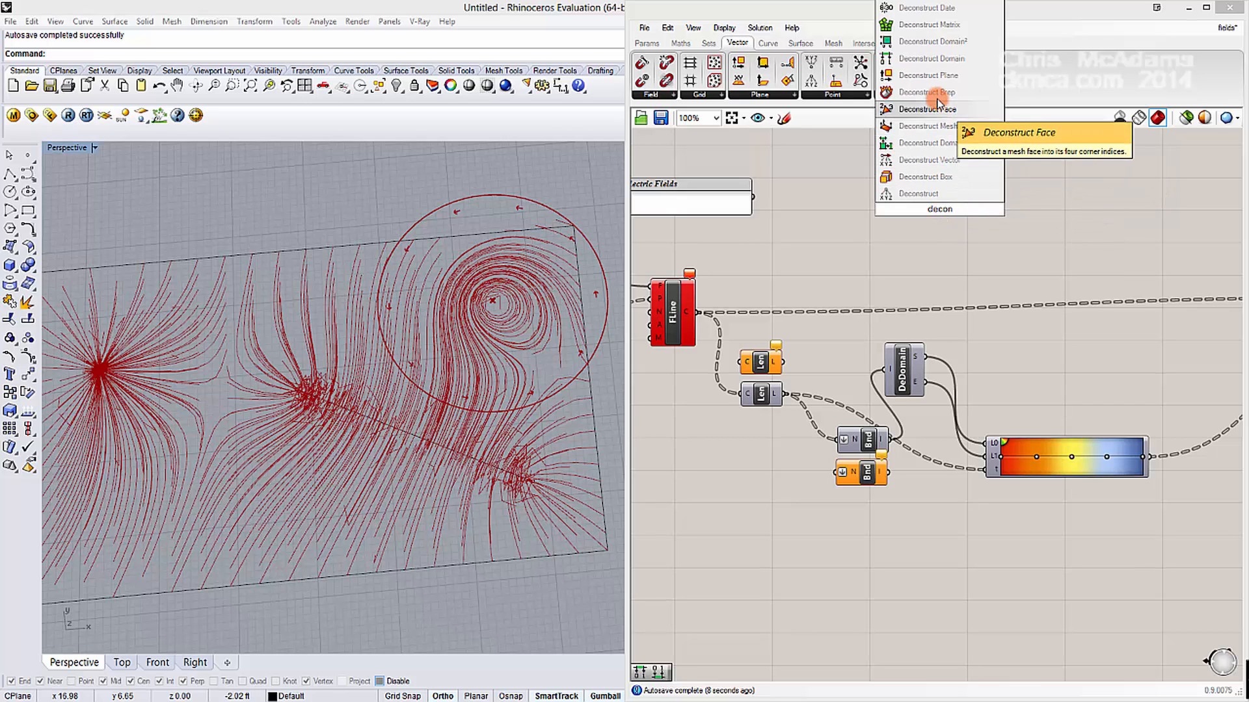
click(951, 65)
drag(937, 221, 918, 248)
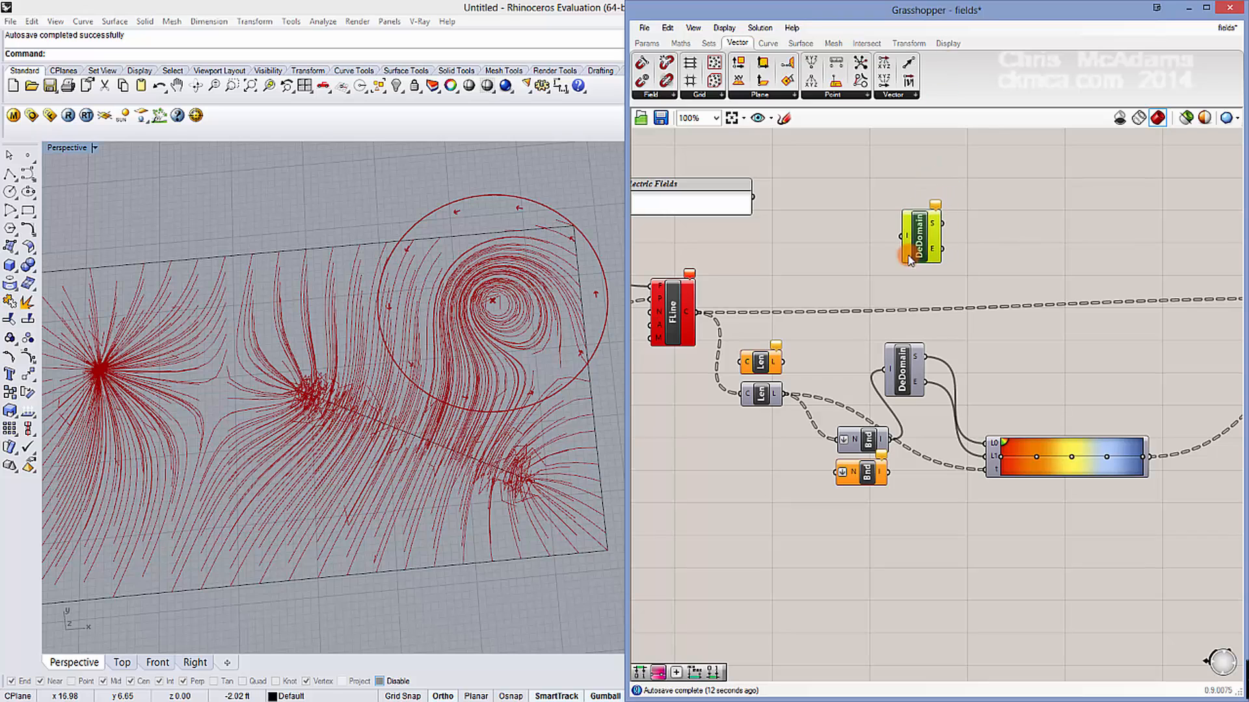
Step: Add a panel and use it to read the field line lengths and the domain from the Bounds component
double_click(838, 325)
text(panel)
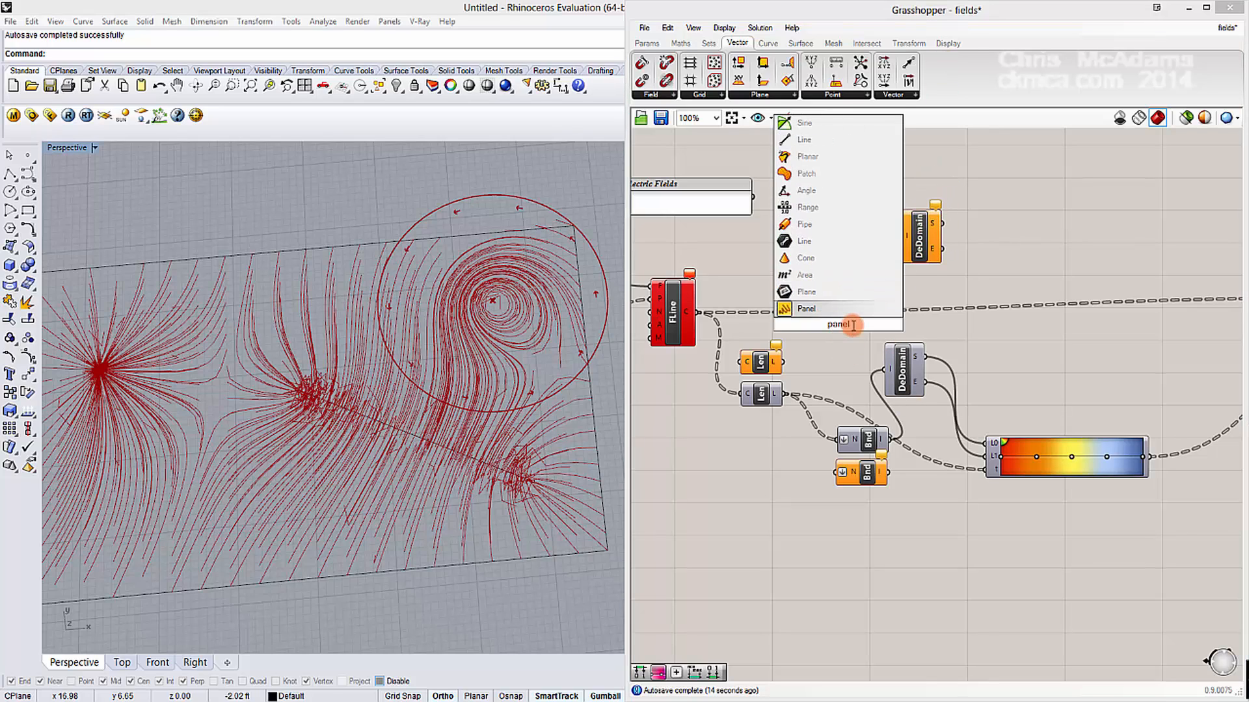
click(806, 309)
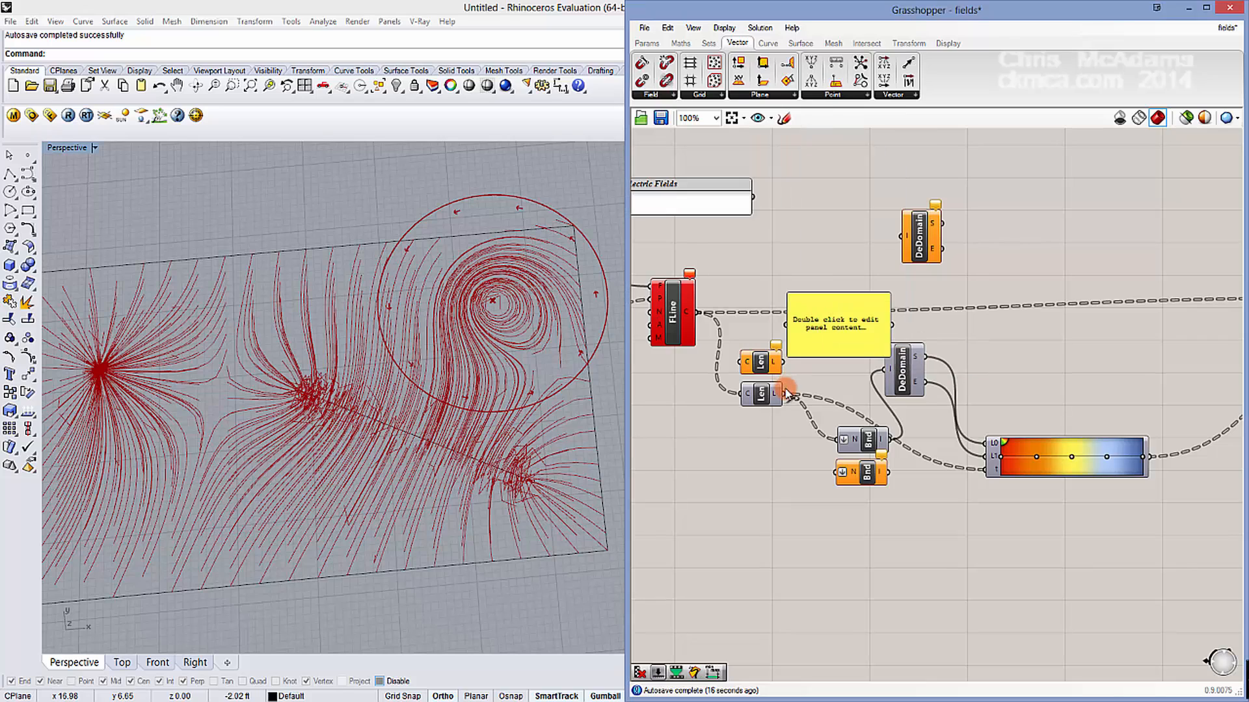
drag(783, 362, 789, 324)
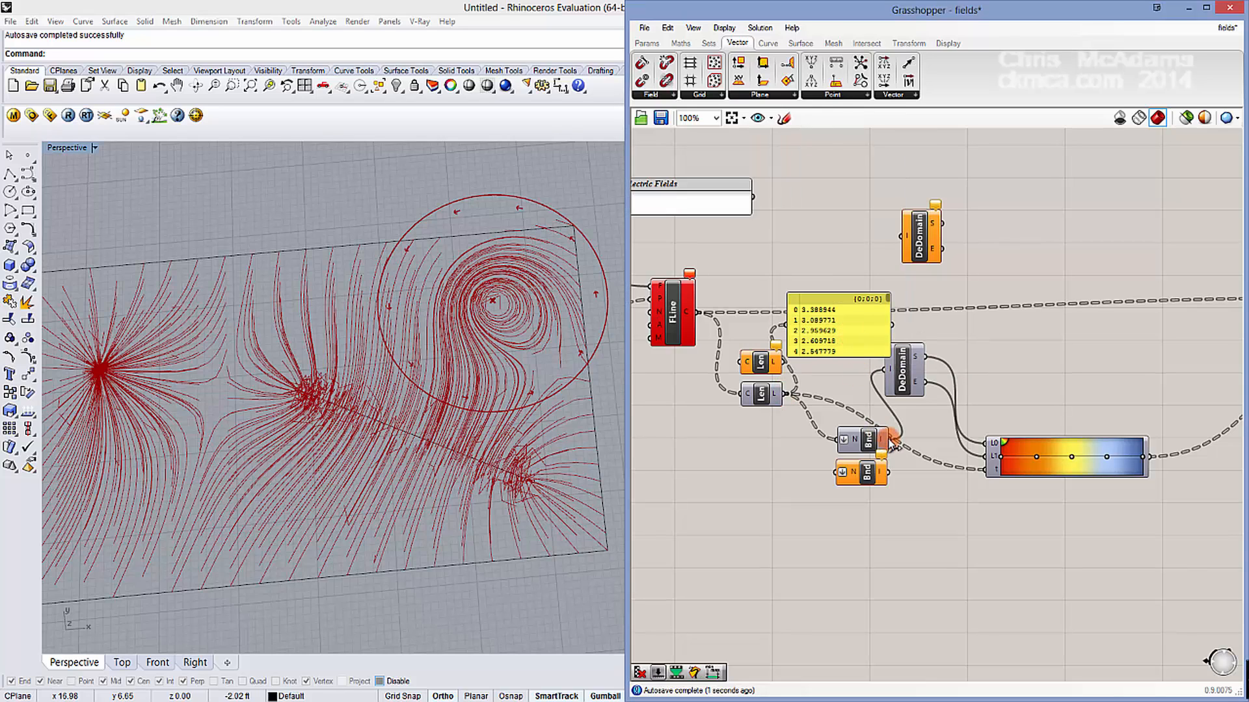
drag(894, 441, 789, 325)
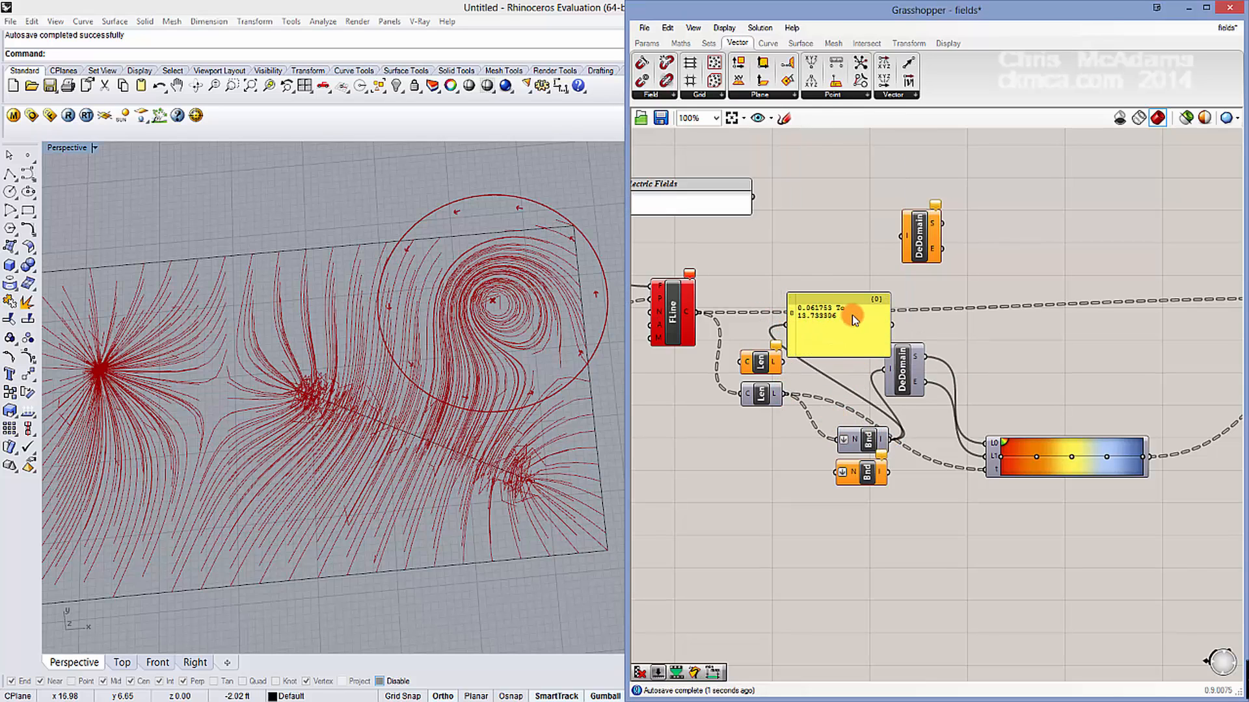
Step: Read the Deconstruct Domain's end value in the panel and delete the panel
drag(902, 367, 909, 368)
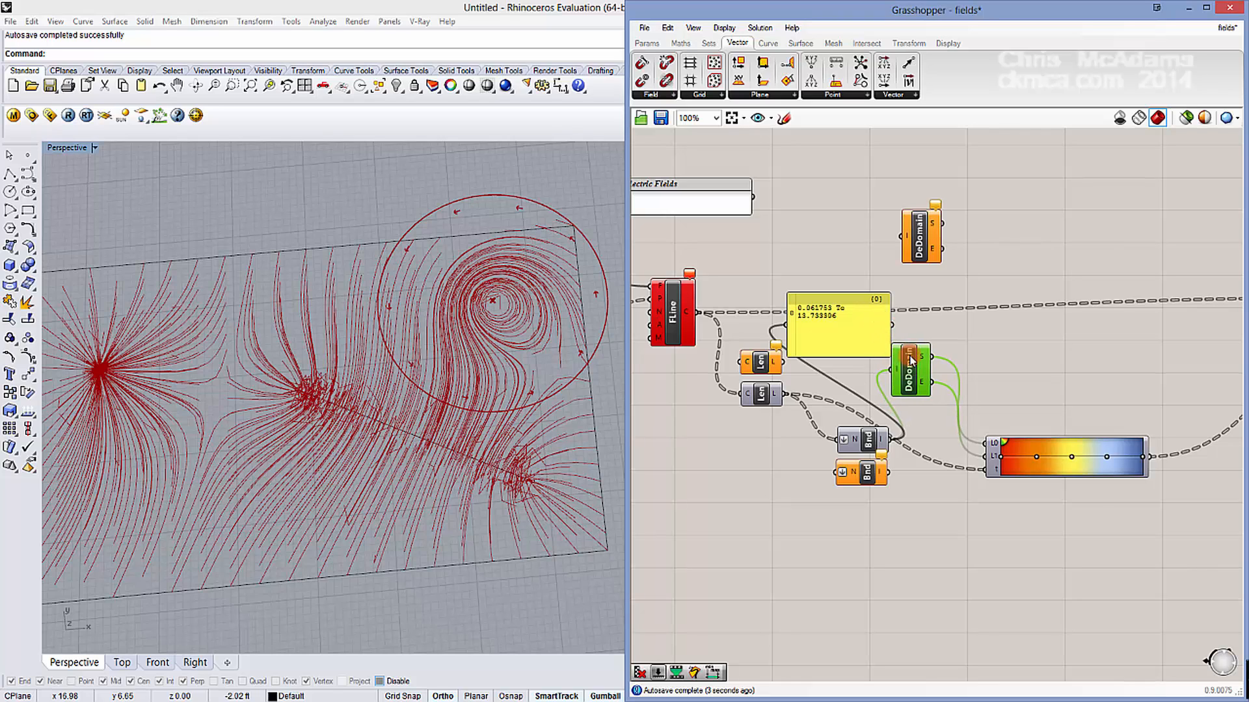
drag(845, 333, 1014, 336)
drag(931, 356, 984, 376)
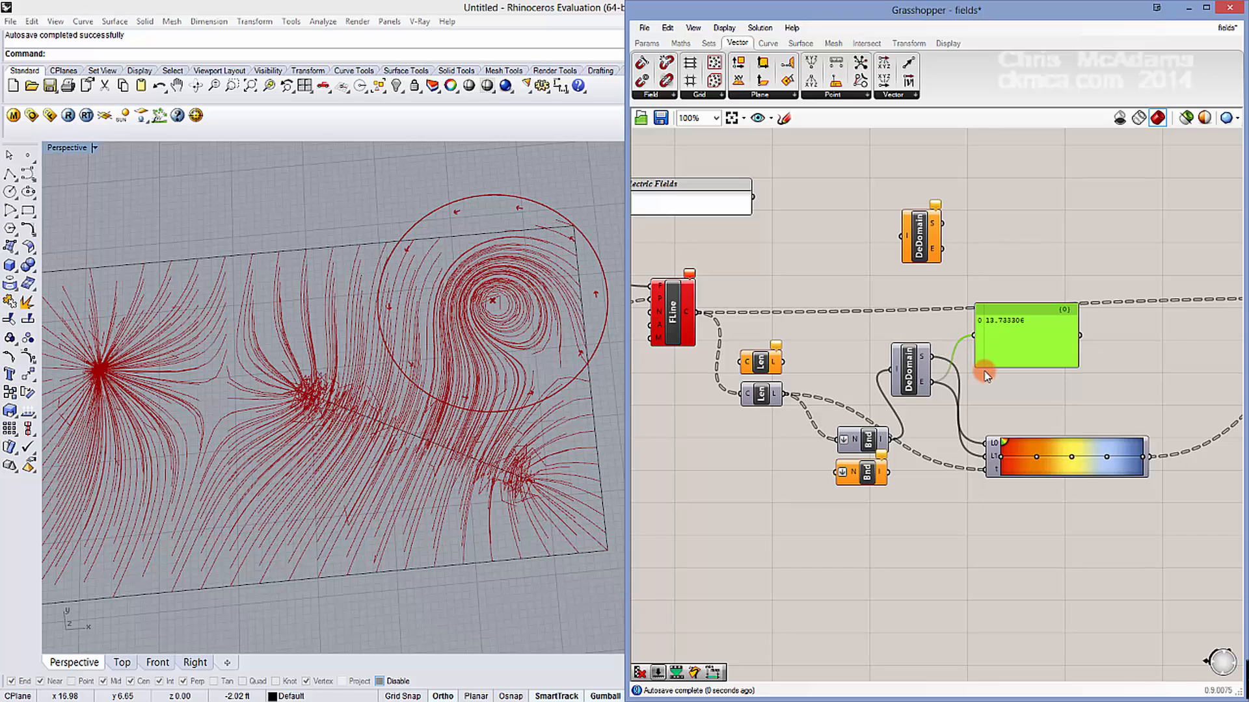
right_drag(1033, 351, 956, 323)
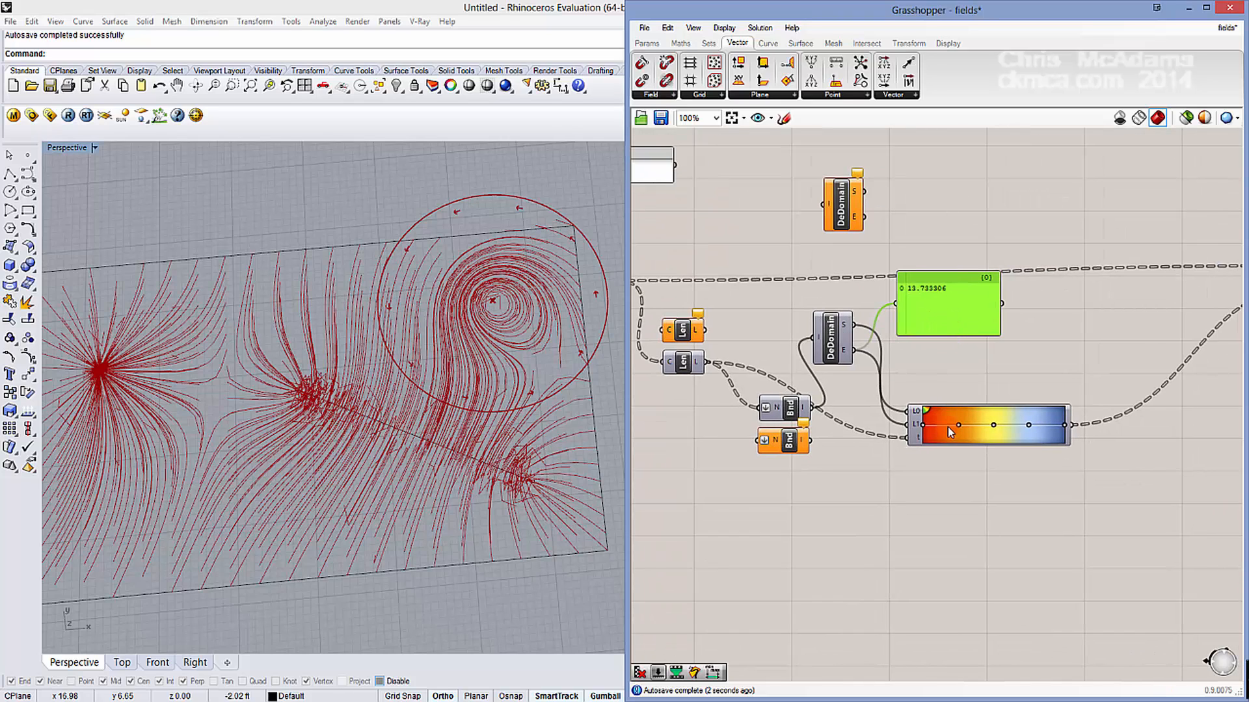
key(Delete)
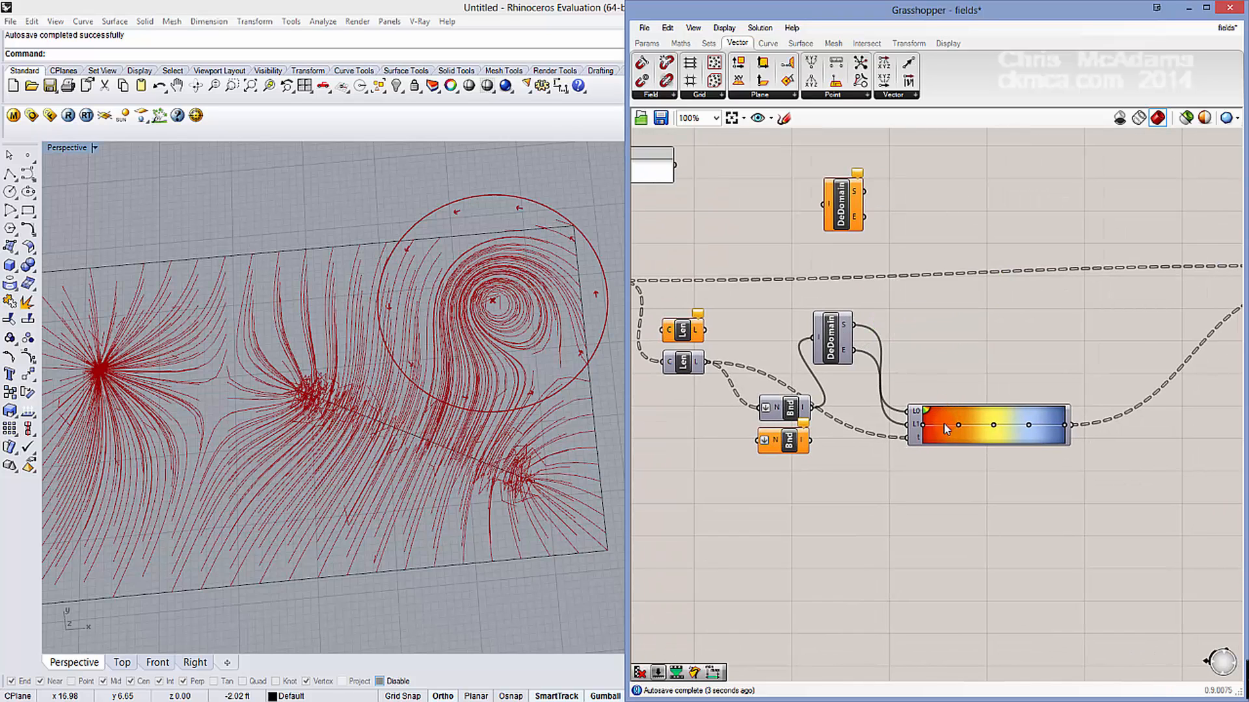
Step: Add a Gradient component below the existing one and nudge the wired Length component slightly left
double_click(984, 495)
text(gra)
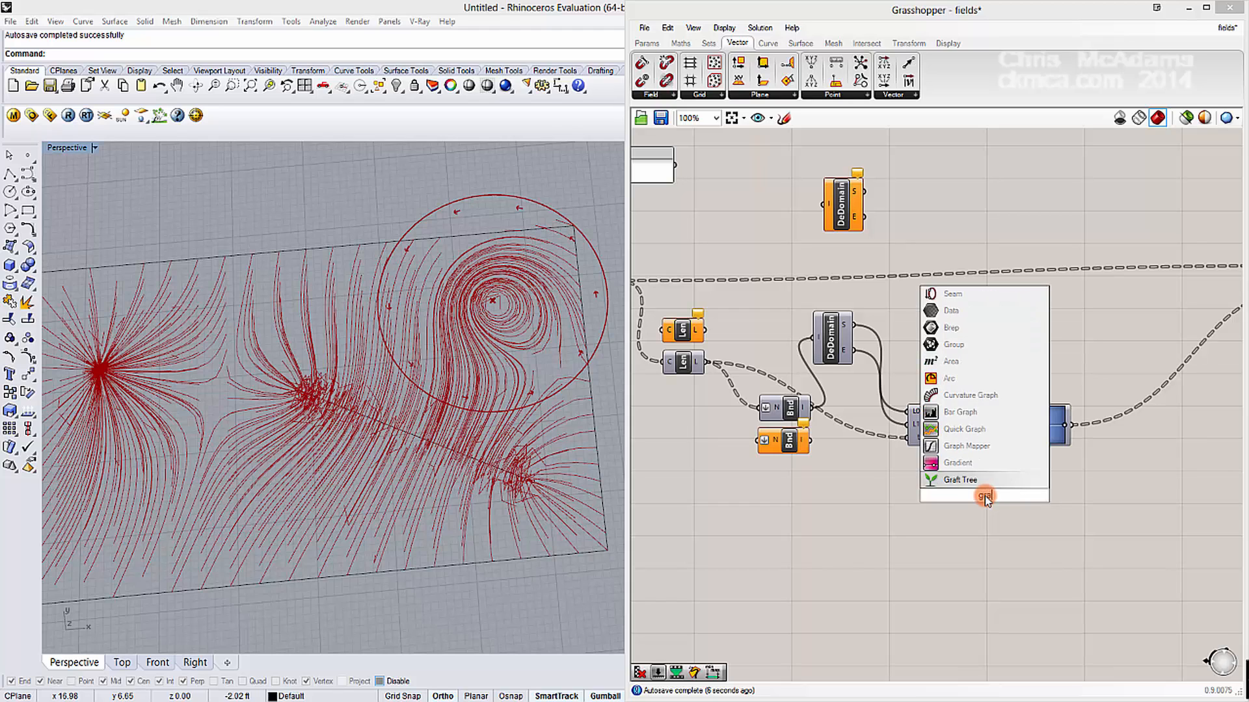
key(Up)
key(Return)
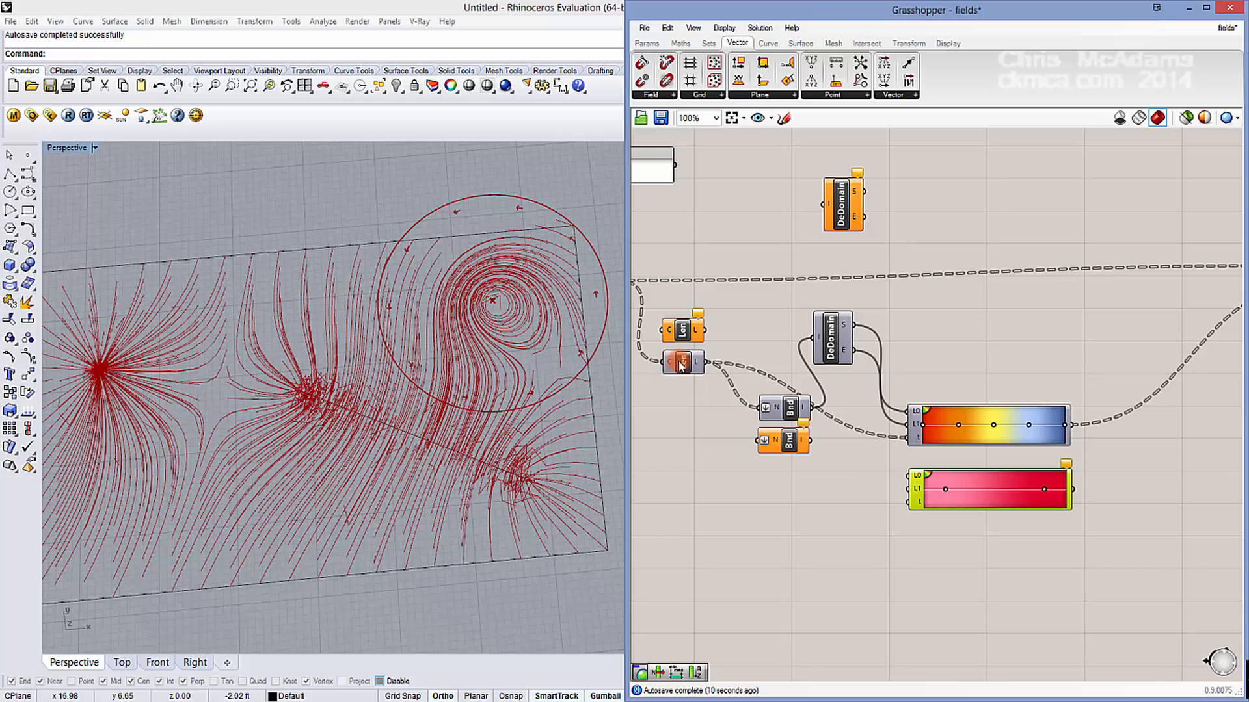
drag(681, 365, 676, 361)
right_click(996, 490)
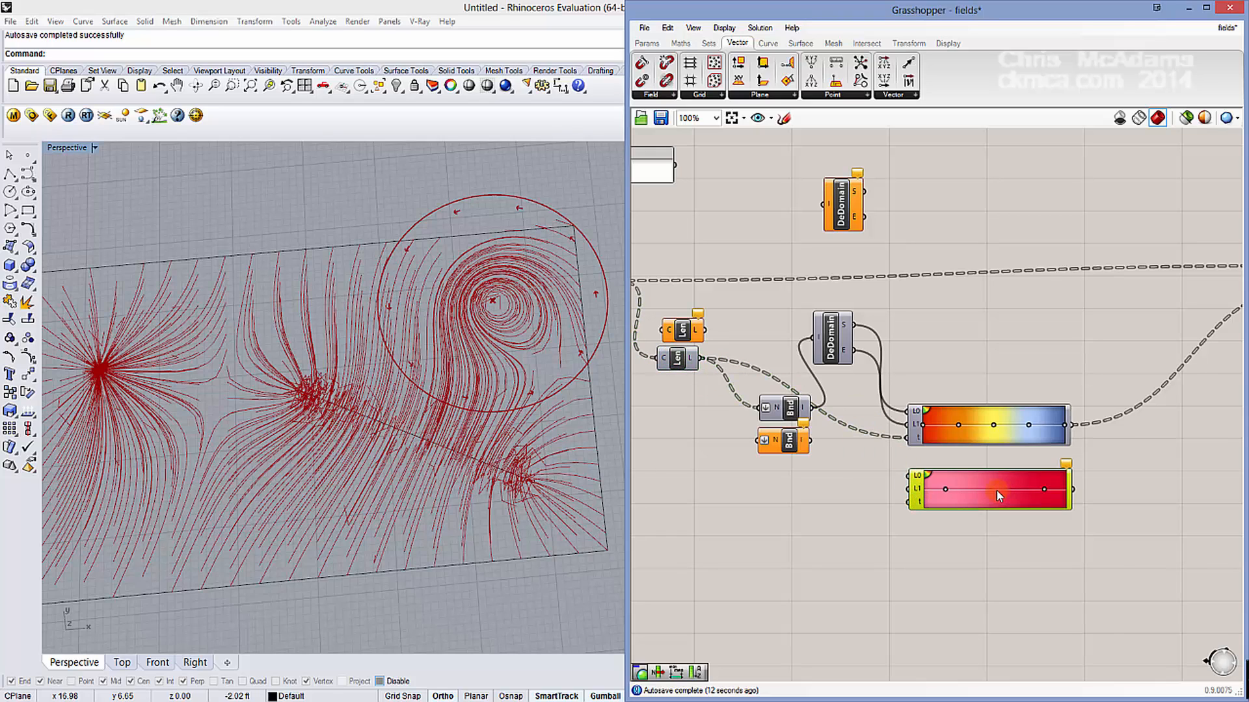
mouse_move(1073, 575)
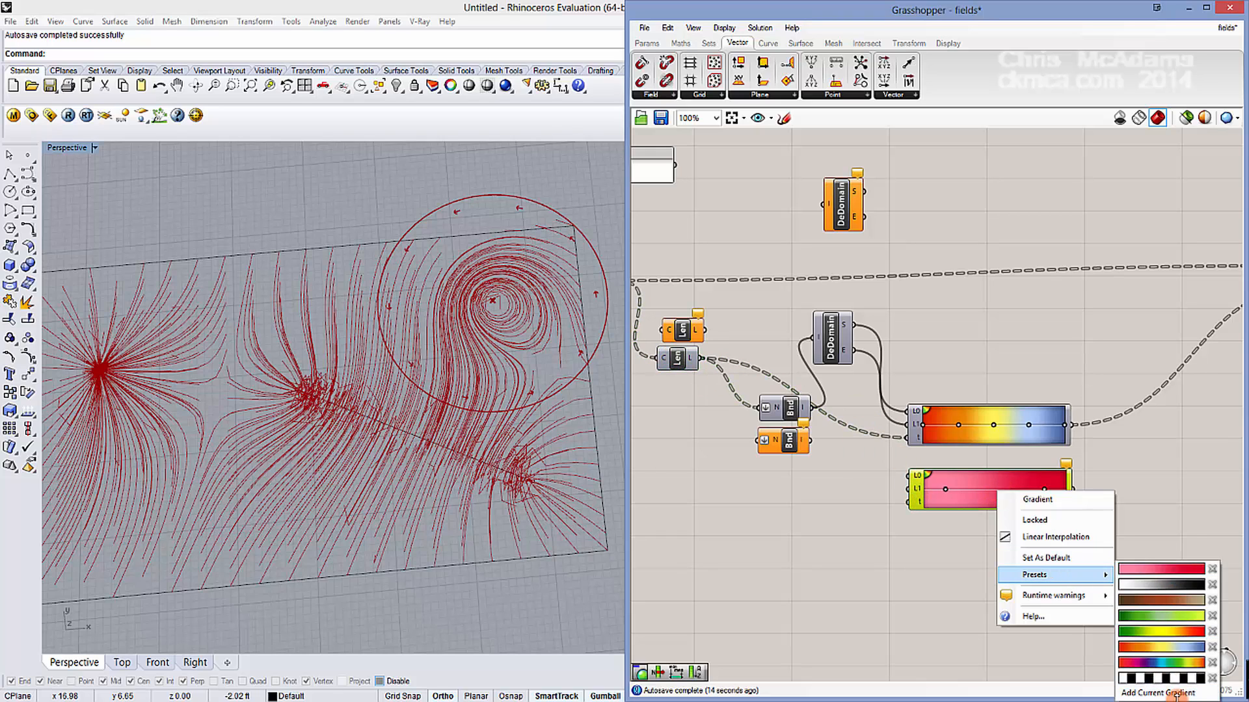
click(1162, 495)
Step: Set both the ColourLeft and ColourRight of the new gradient's 0.15 grip to light lavender 192, 192, 255
double_click(947, 491)
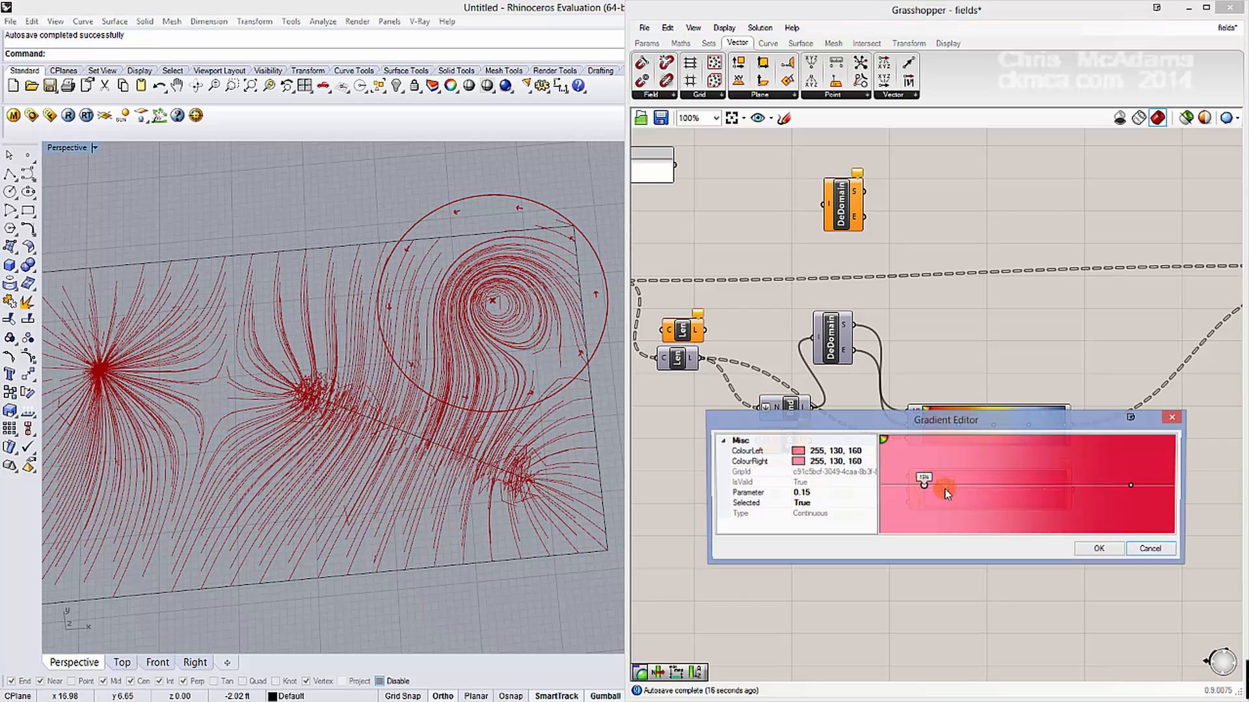
click(799, 454)
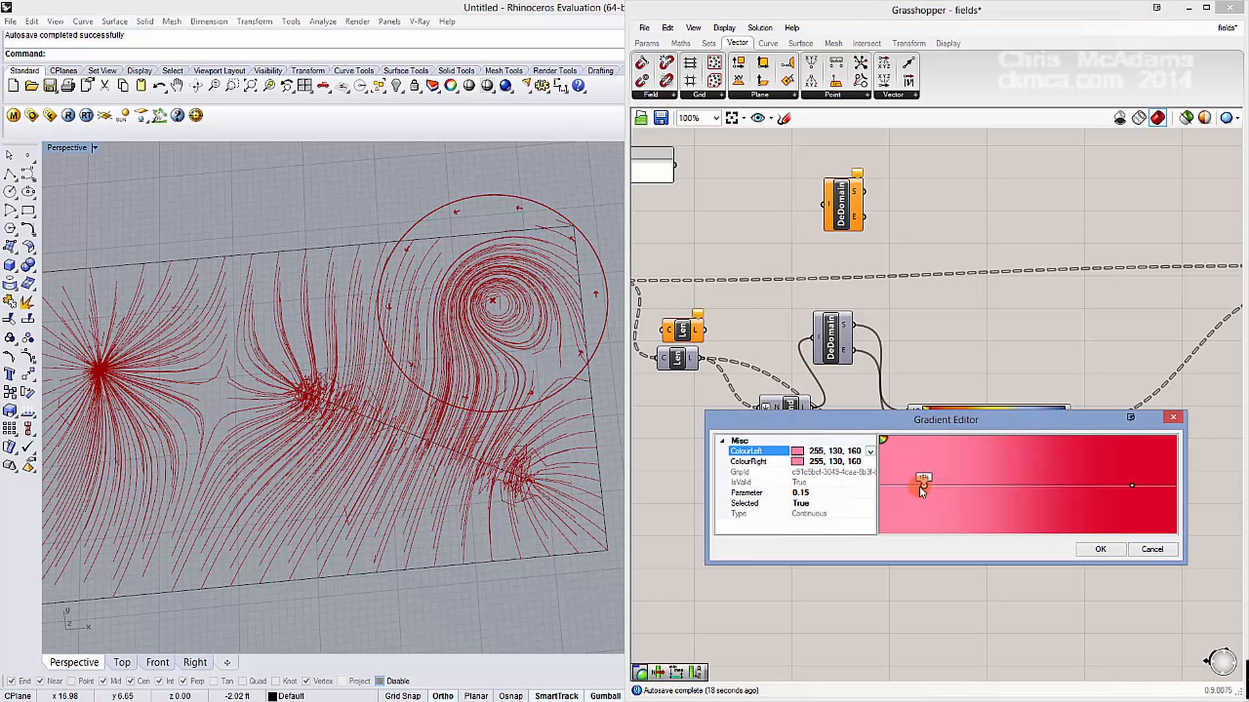
click(870, 451)
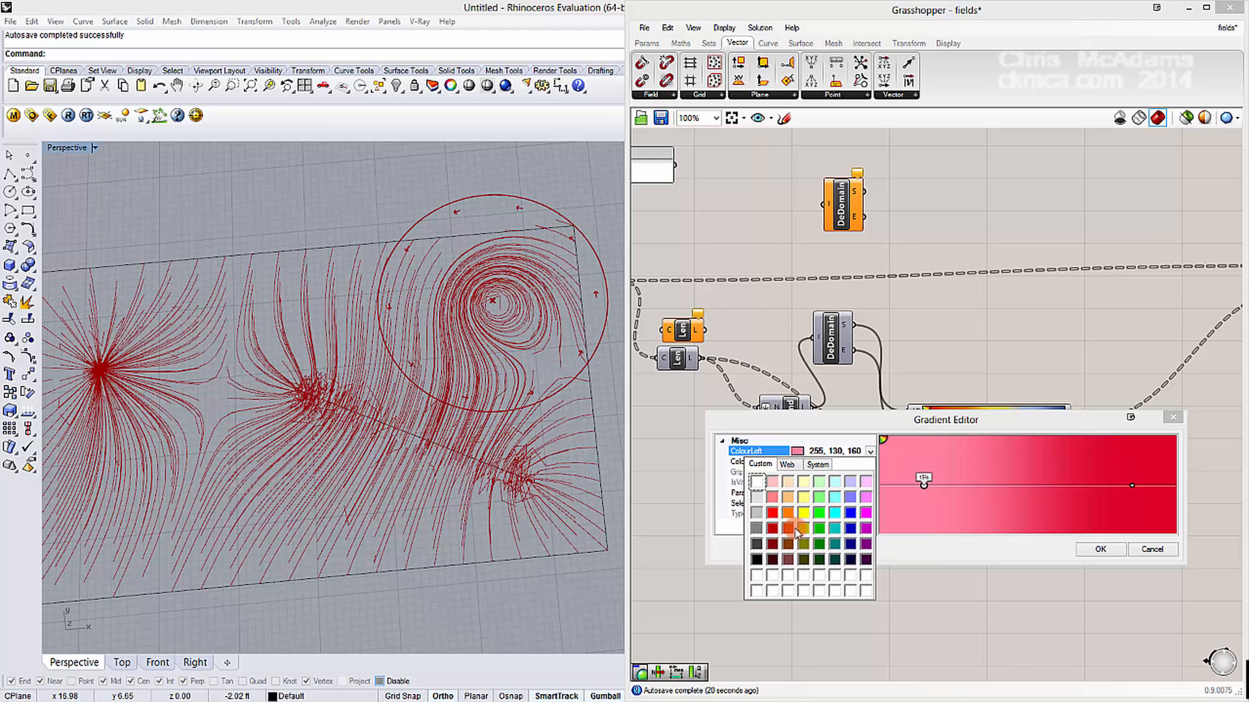
click(850, 482)
click(829, 462)
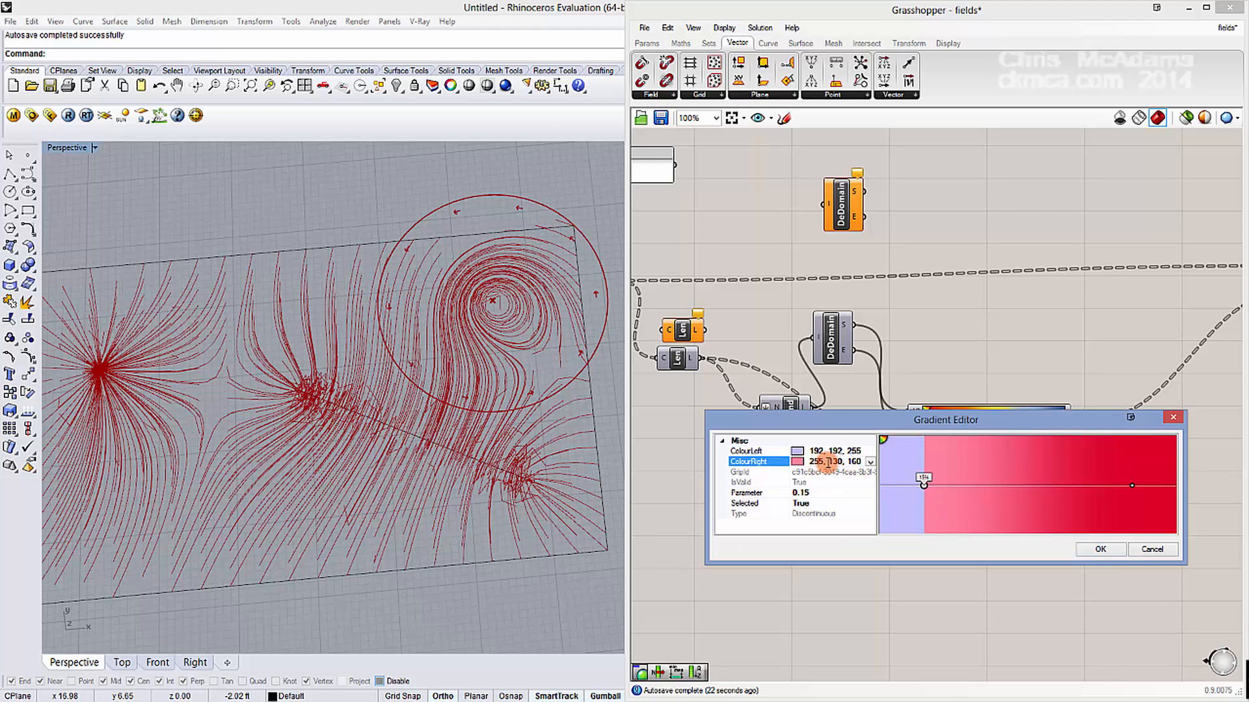
click(870, 462)
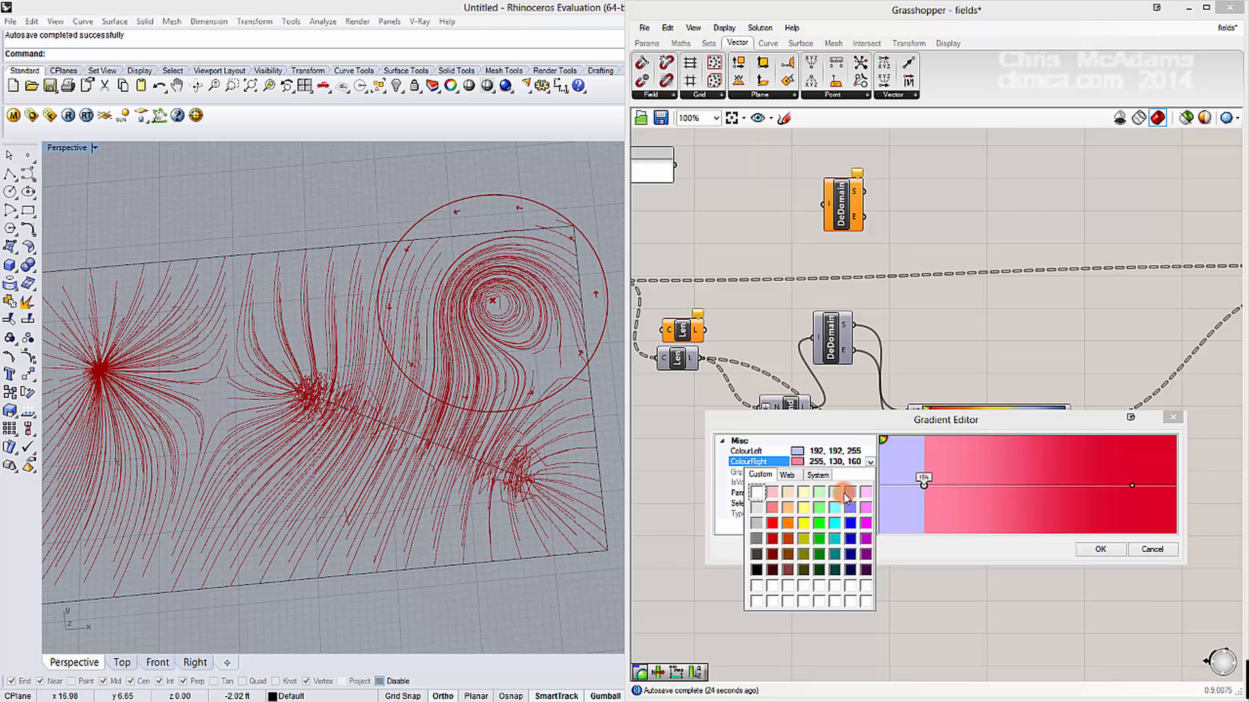
click(847, 495)
click(1099, 551)
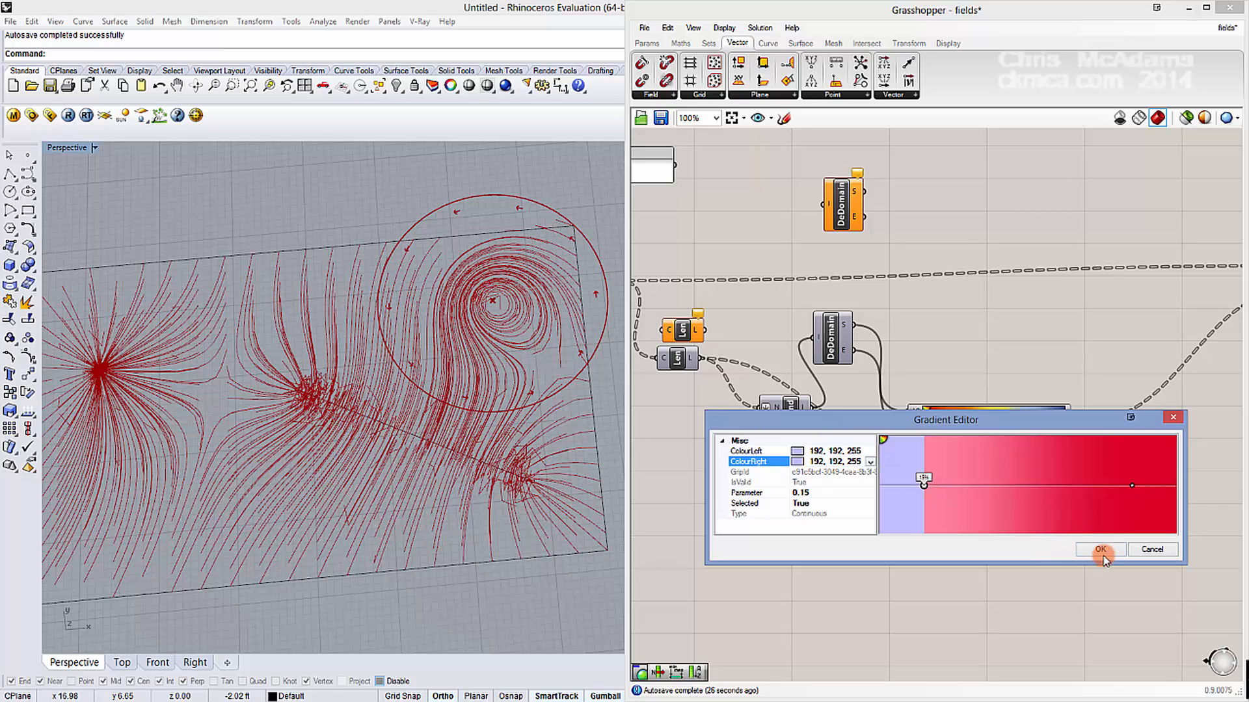
scroll(947, 502, up, 3)
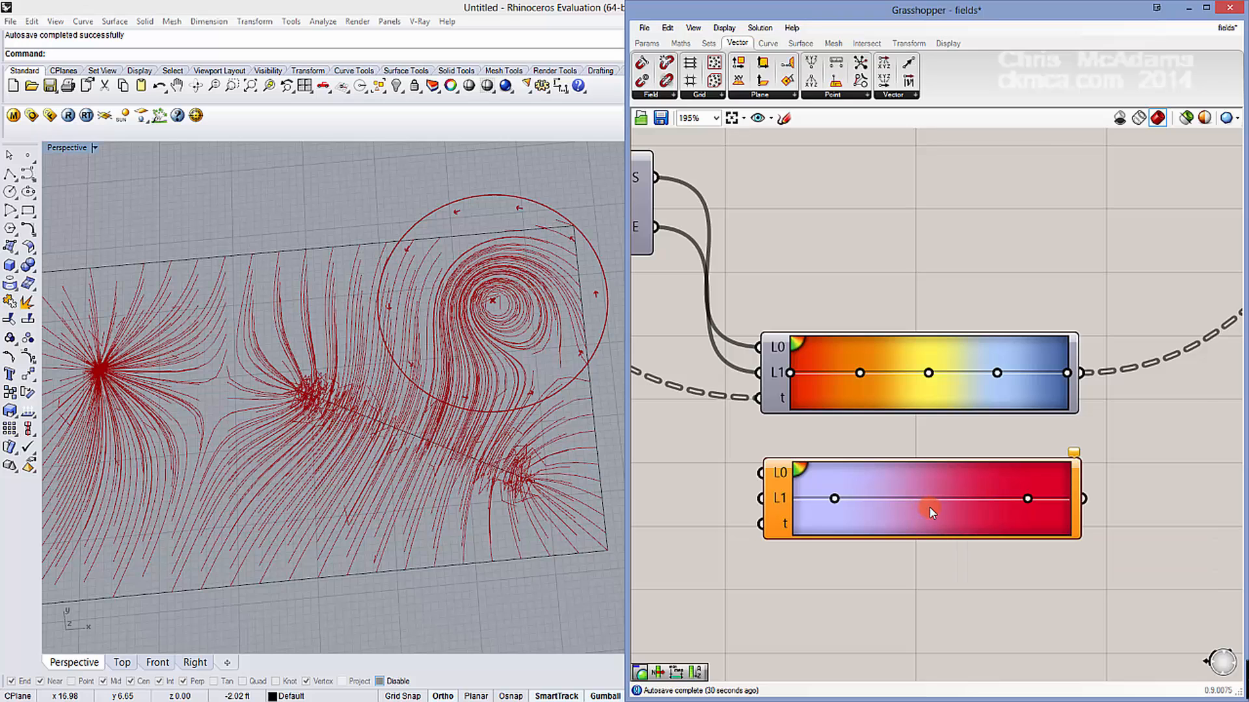
Step: Connect the Deconstruct Domain start and end to the new gradient's L0 and L1, and the curve lengths to its t input
scroll(950, 468, down, 3)
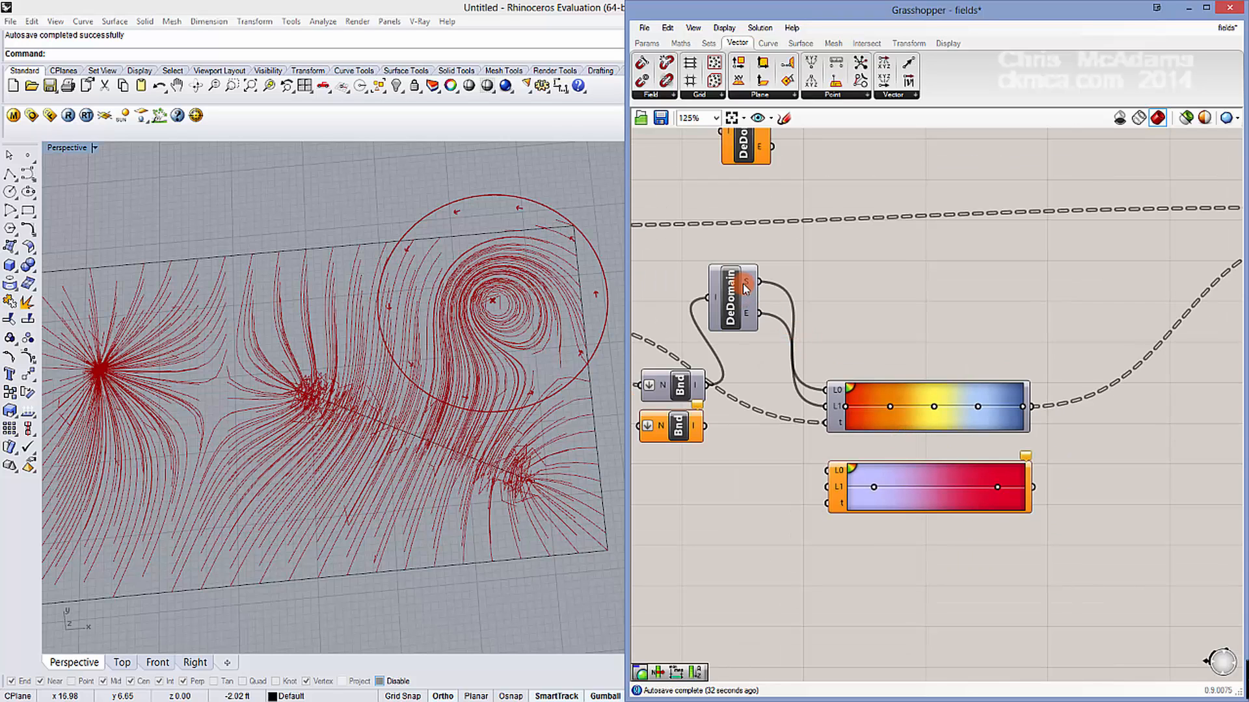
drag(758, 281, 829, 467)
drag(760, 314, 832, 488)
right_drag(699, 386, 829, 395)
drag(700, 331, 957, 511)
Step: Connect the new gradient's output to the S input of the Custom Preview component, replacing the old gradient
right_drag(1148, 515, 776, 549)
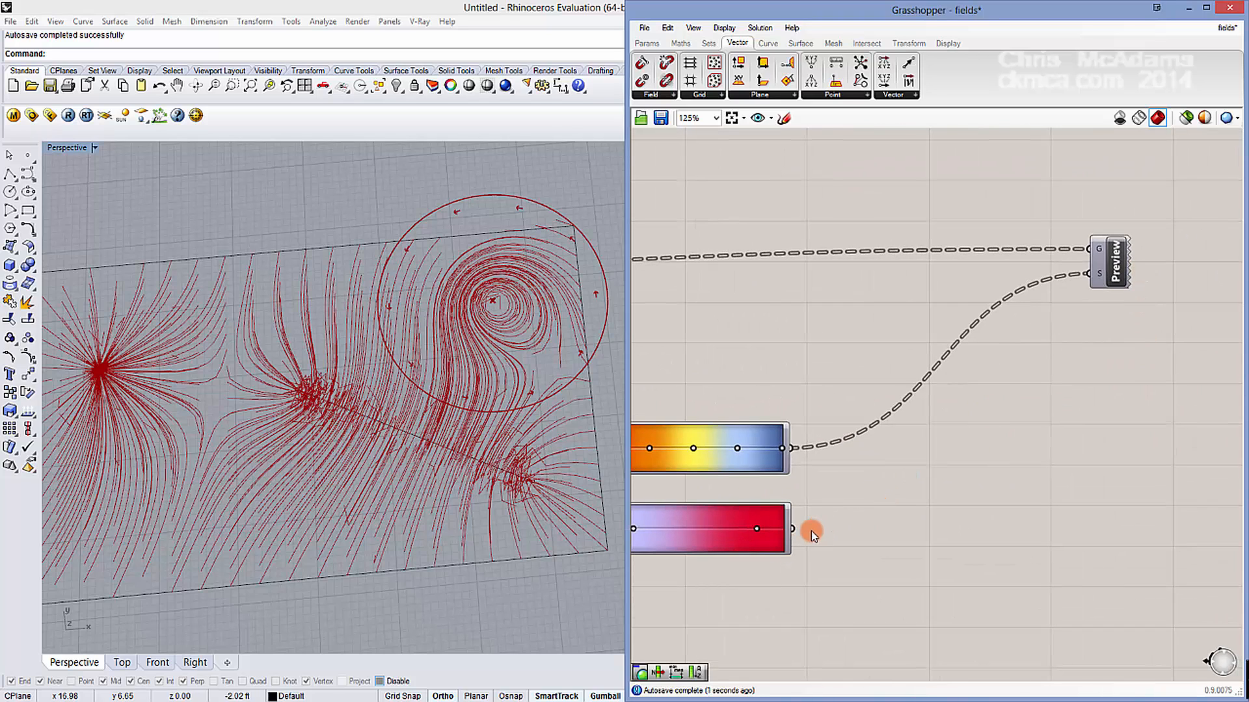
drag(792, 529, 1090, 274)
scroll(995, 332, down, 4)
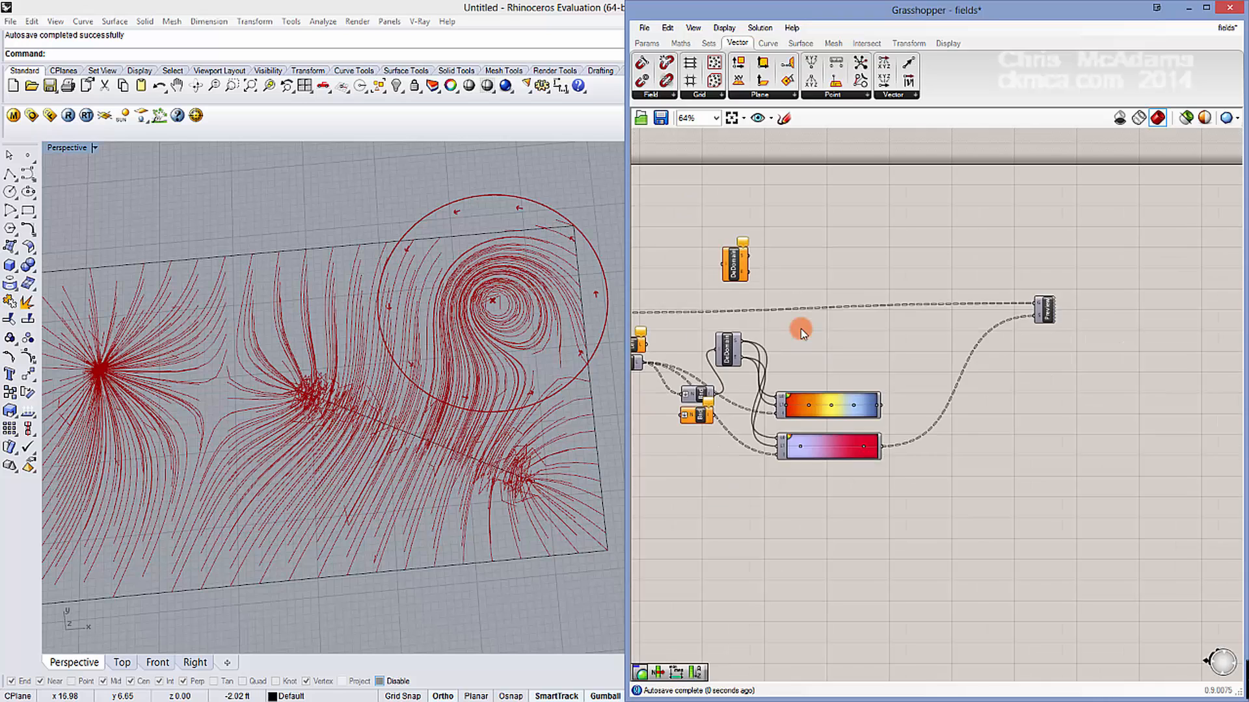
right_drag(801, 331, 992, 312)
right_drag(737, 317, 686, 336)
Step: Turn on the preview of the Custom Preview component
click(729, 302)
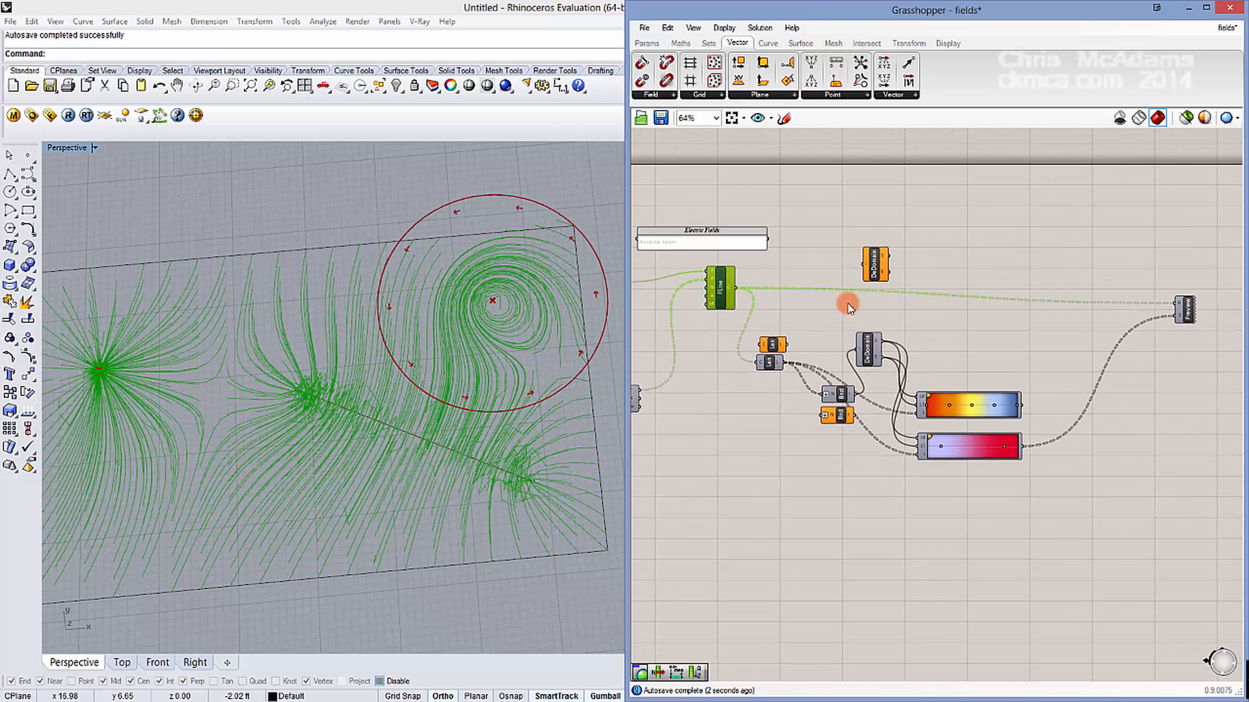
scroll(975, 431, up, 4)
click(1115, 322)
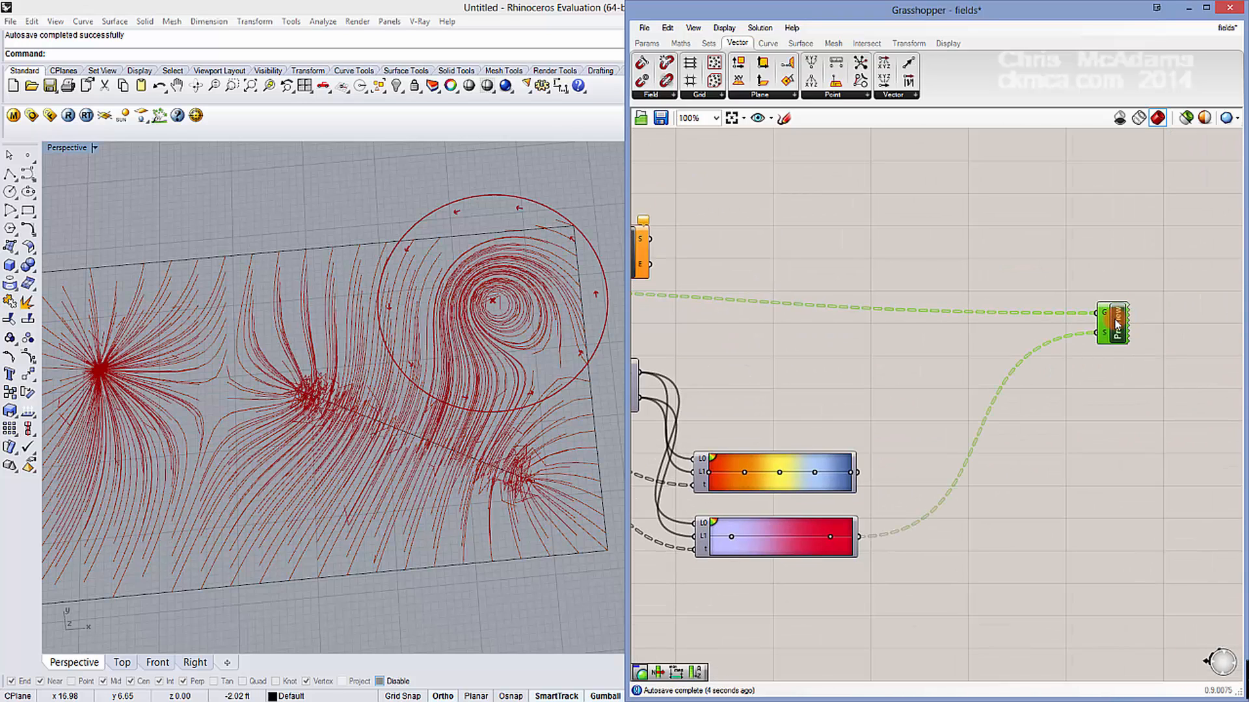
right_click(1117, 320)
click(1142, 346)
click(1064, 453)
Step: Turn off the preview of the charge, spin force, boundary, surface division and merge components
scroll(1064, 453, down, 2)
right_drag(945, 549, 1093, 558)
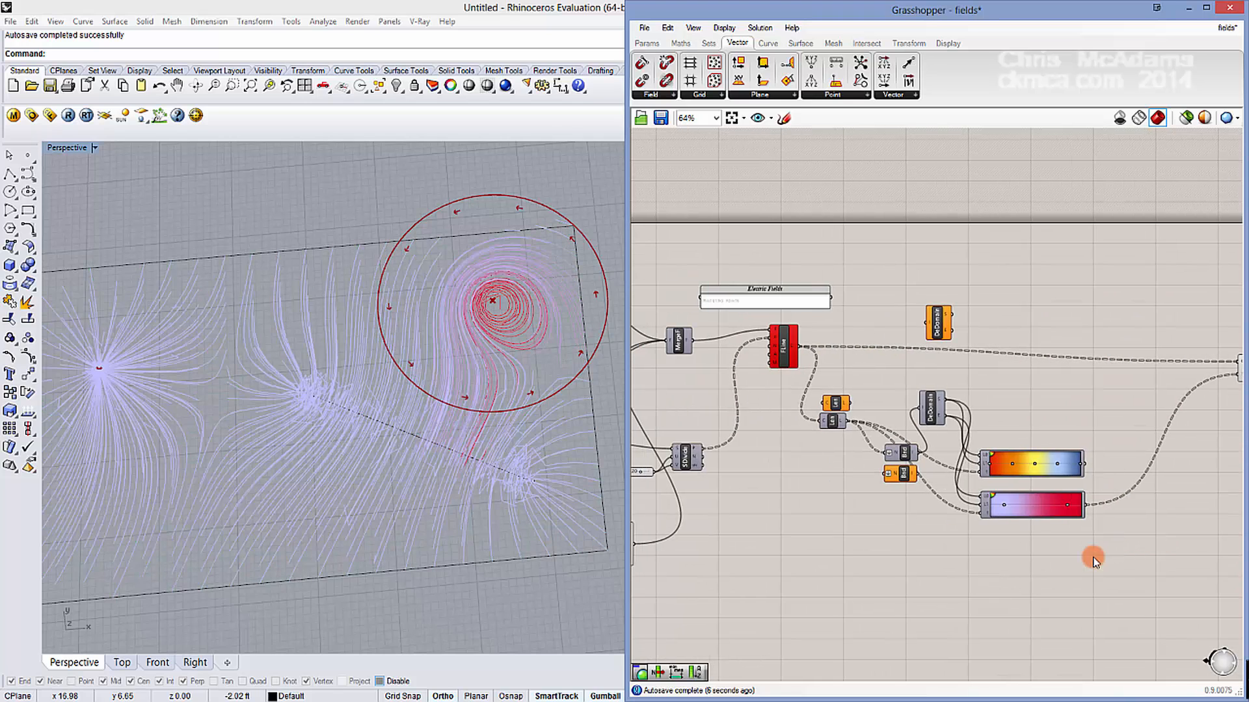
drag(1093, 561, 676, 278)
right_click(814, 242)
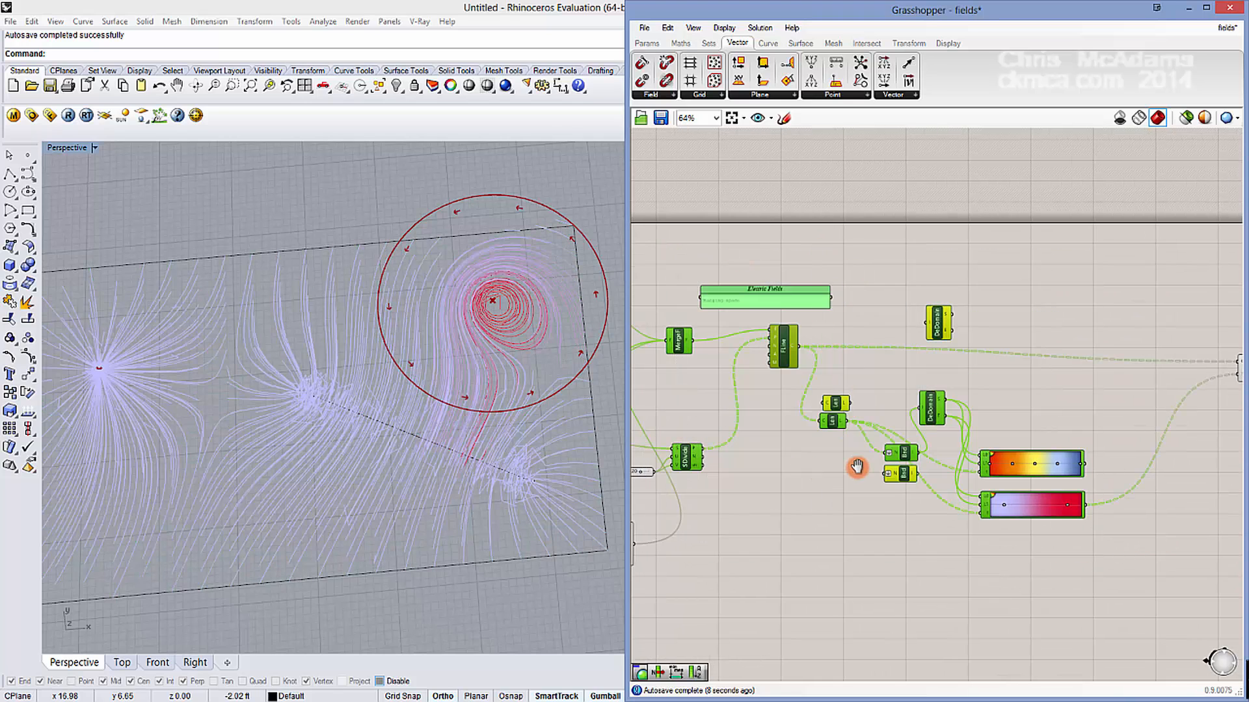
right_drag(858, 466, 1038, 458)
drag(945, 599, 828, 538)
drag(902, 222, 740, 622)
right_click(857, 430)
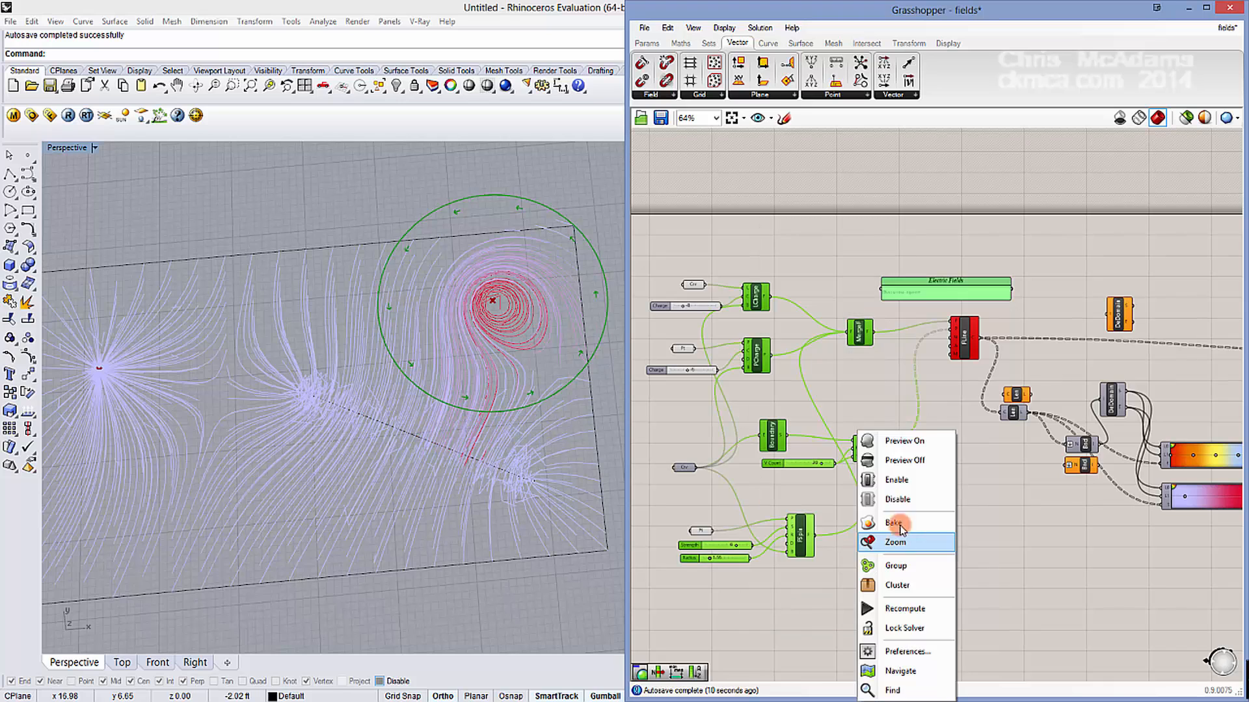
click(900, 462)
click(900, 467)
Step: Examine the gradient-coloured field lines around the spin force and line charge in the Rhino perspective view
click(358, 313)
shift+right_drag(364, 417, 416, 376)
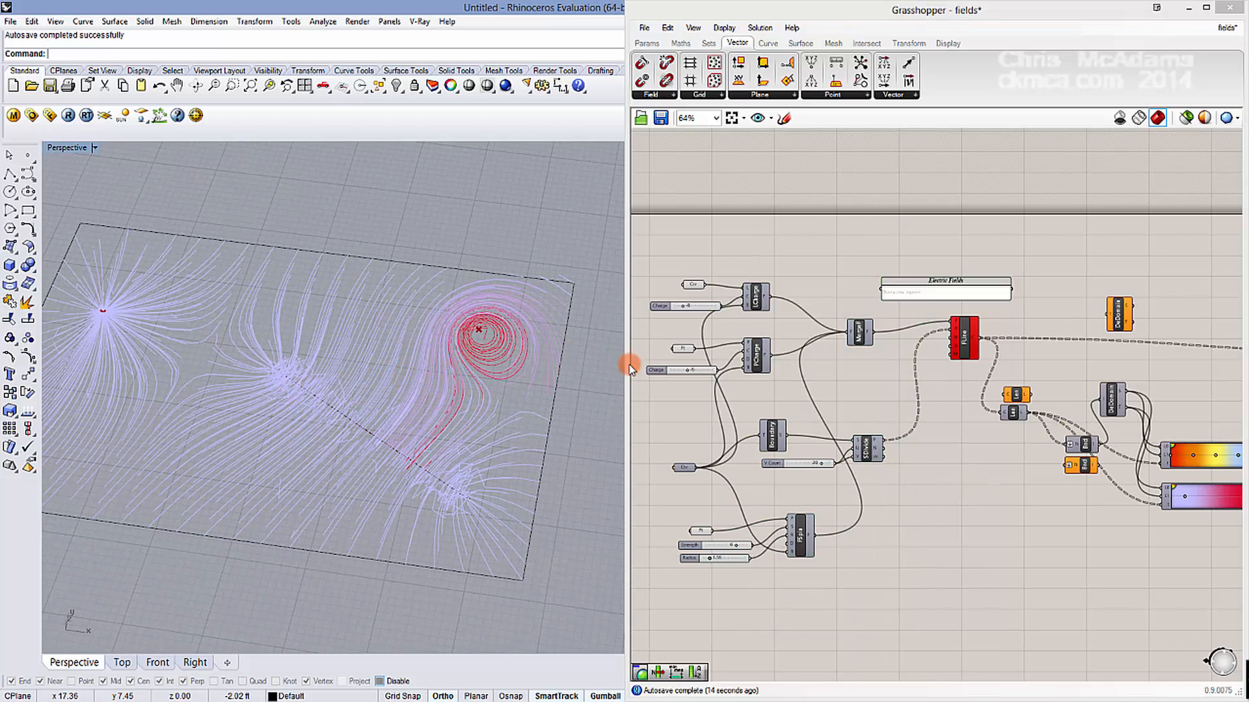
right_drag(630, 367, 460, 367)
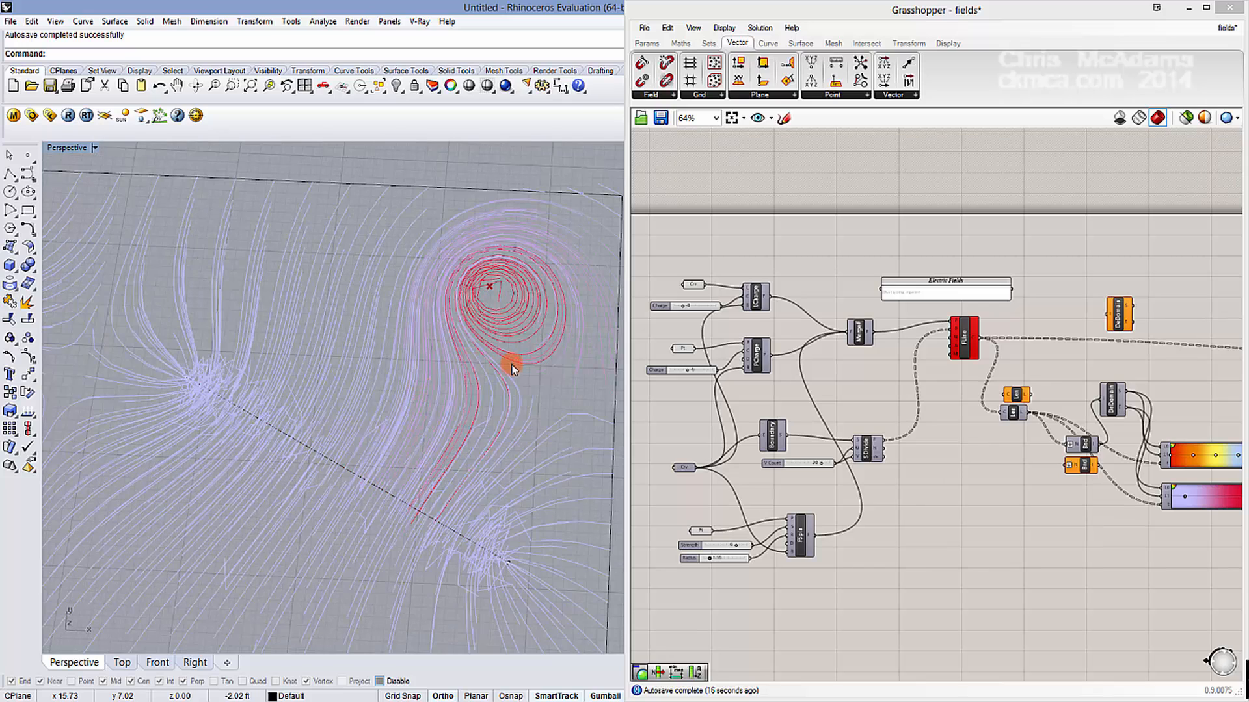
right_drag(197, 348, 376, 351)
Step: Move the Custom Preview component slightly up and left, and bring both definitions on the canvas into view
scroll(998, 488, down, 3)
right_drag(998, 487, 749, 501)
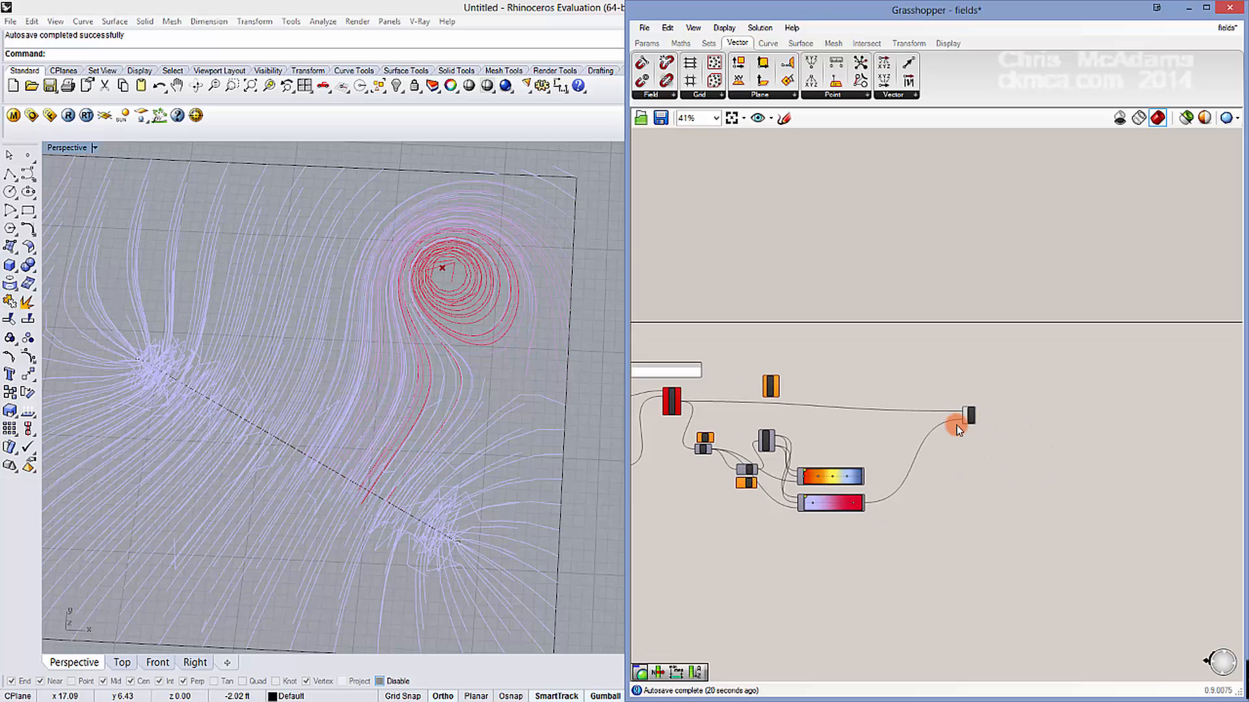
drag(969, 419, 956, 395)
scroll(948, 460, down, 4)
right_drag(809, 530, 917, 435)
click(914, 443)
scroll(902, 478, down, 4)
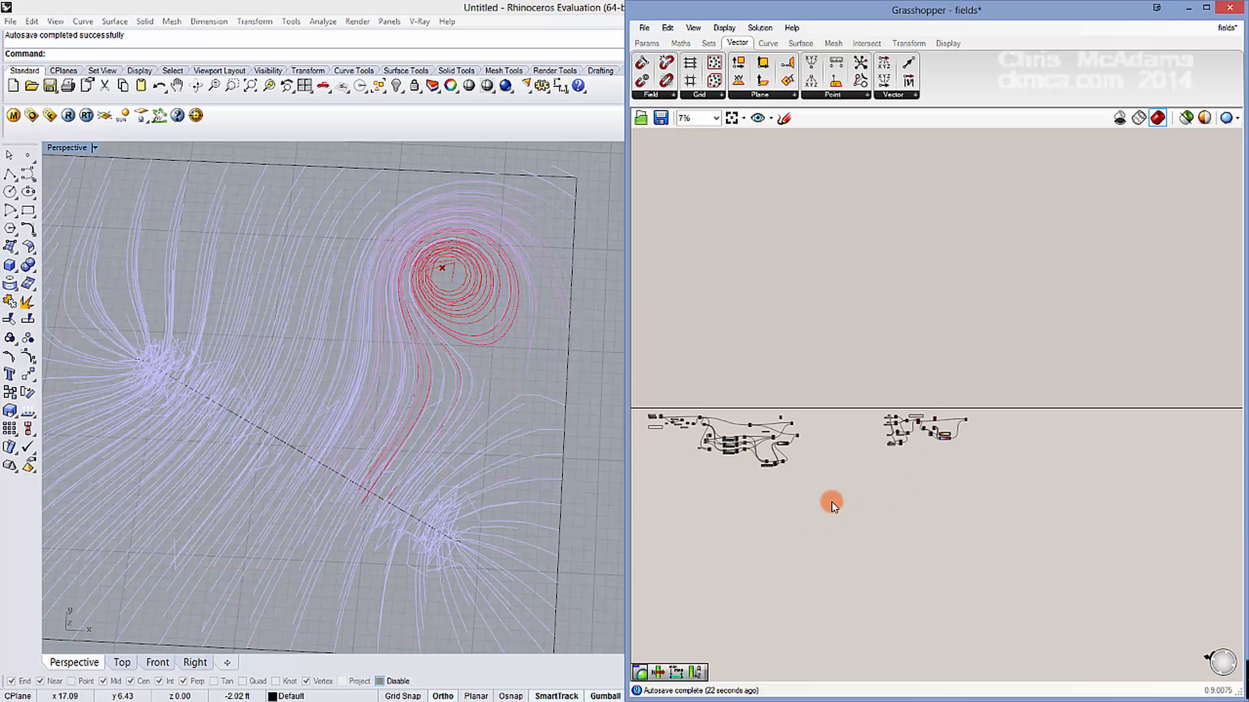
Step: Examine the existing "New 0.9 bake" definition, including its notes panel, toggles, gradient and C# script component
right_drag(688, 554, 986, 382)
scroll(889, 370, up, 4)
scroll(851, 493, up, 6)
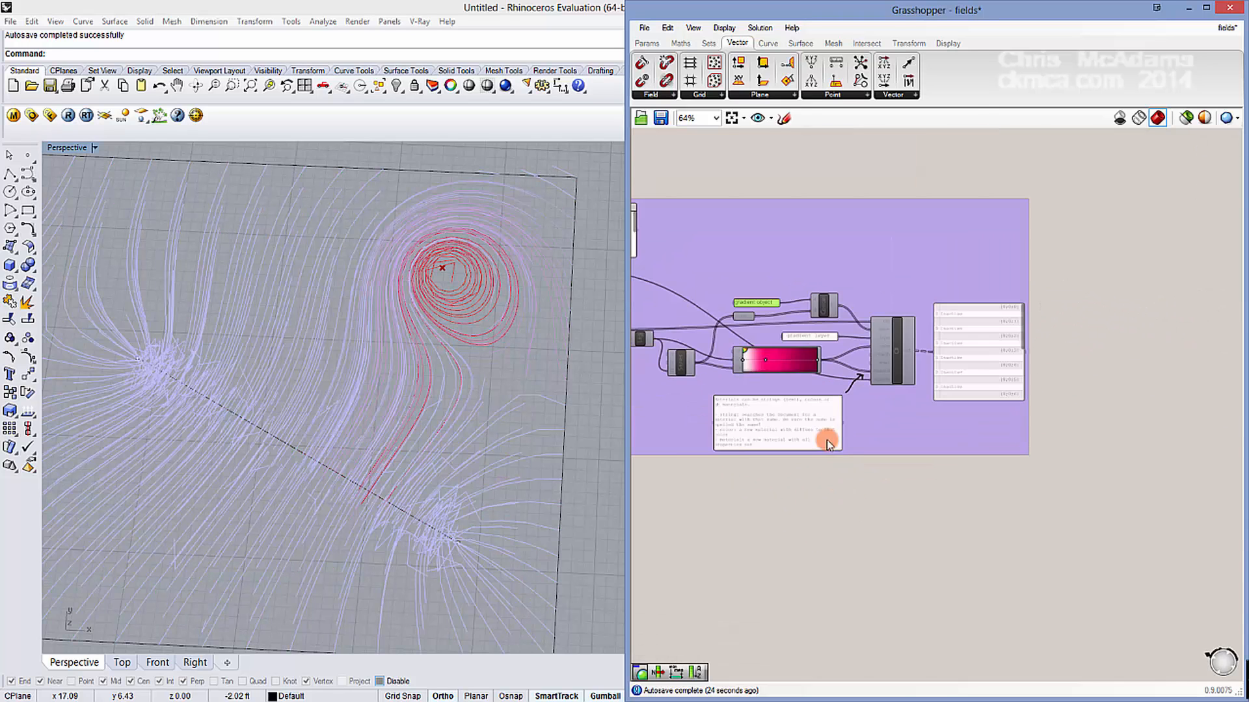
right_drag(865, 402, 914, 412)
click(941, 369)
scroll(941, 370, up, 4)
right_drag(940, 369, 1130, 404)
scroll(810, 384, down, 3)
right_drag(745, 312, 859, 316)
scroll(848, 235, up, 3)
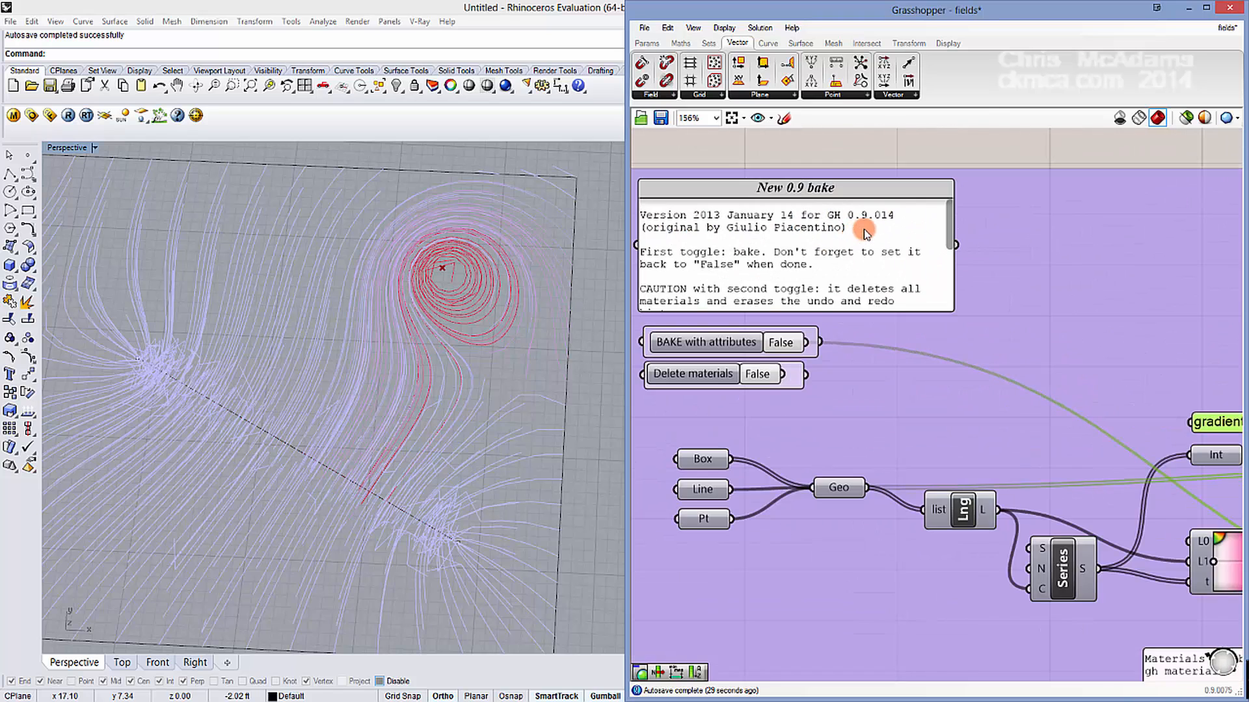
right_drag(888, 224, 916, 236)
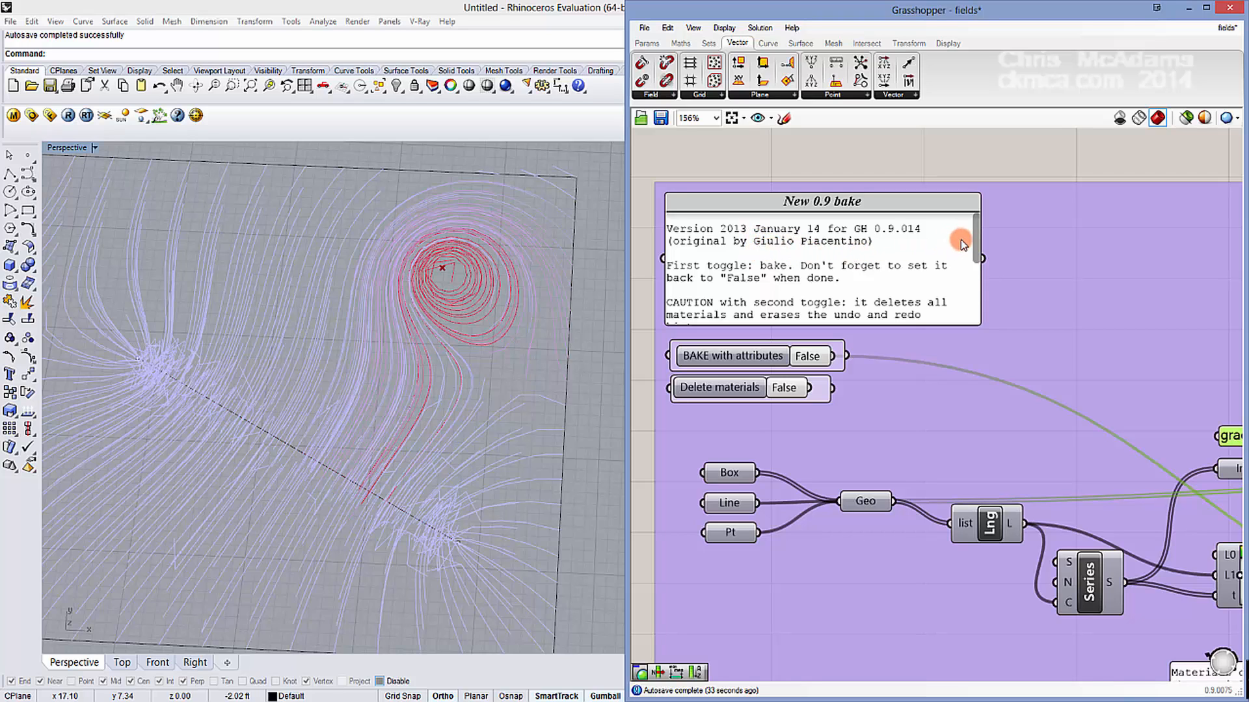
drag(975, 242, 939, 195)
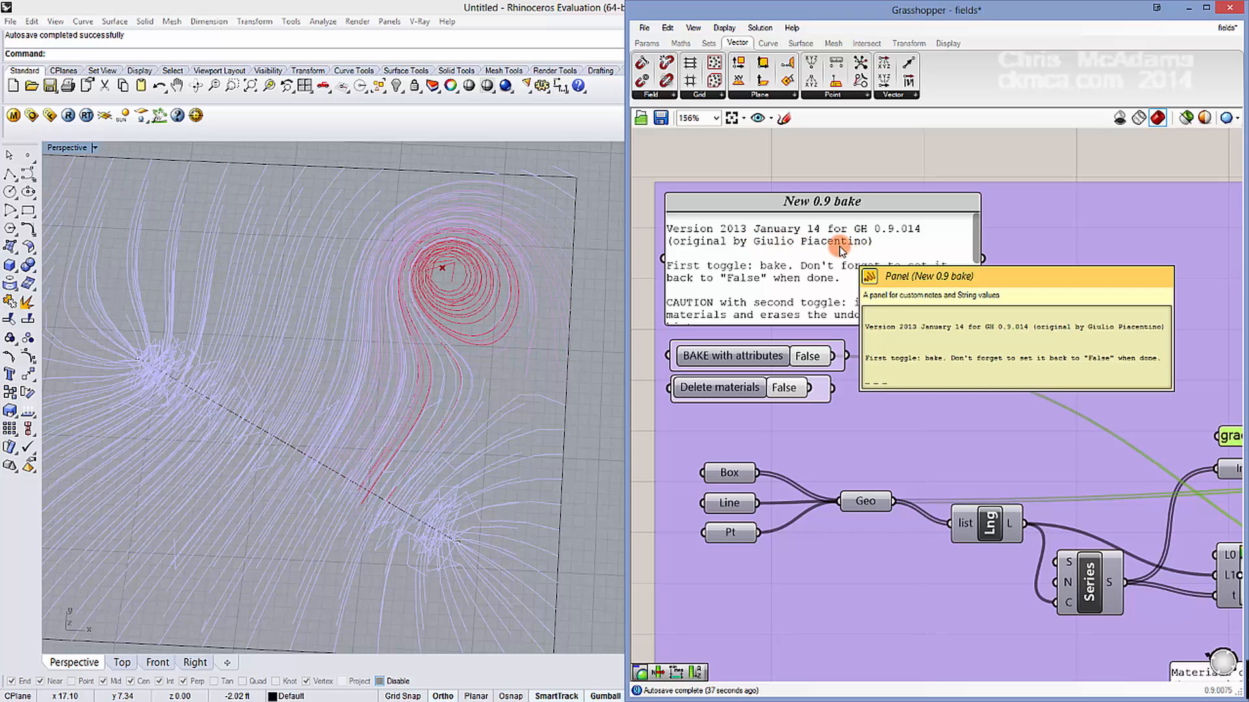
Step: Duplicate the "BAKE with attributes" toggle together with the C# script component and place the copies on empty canvas outside the purple group
click(752, 358)
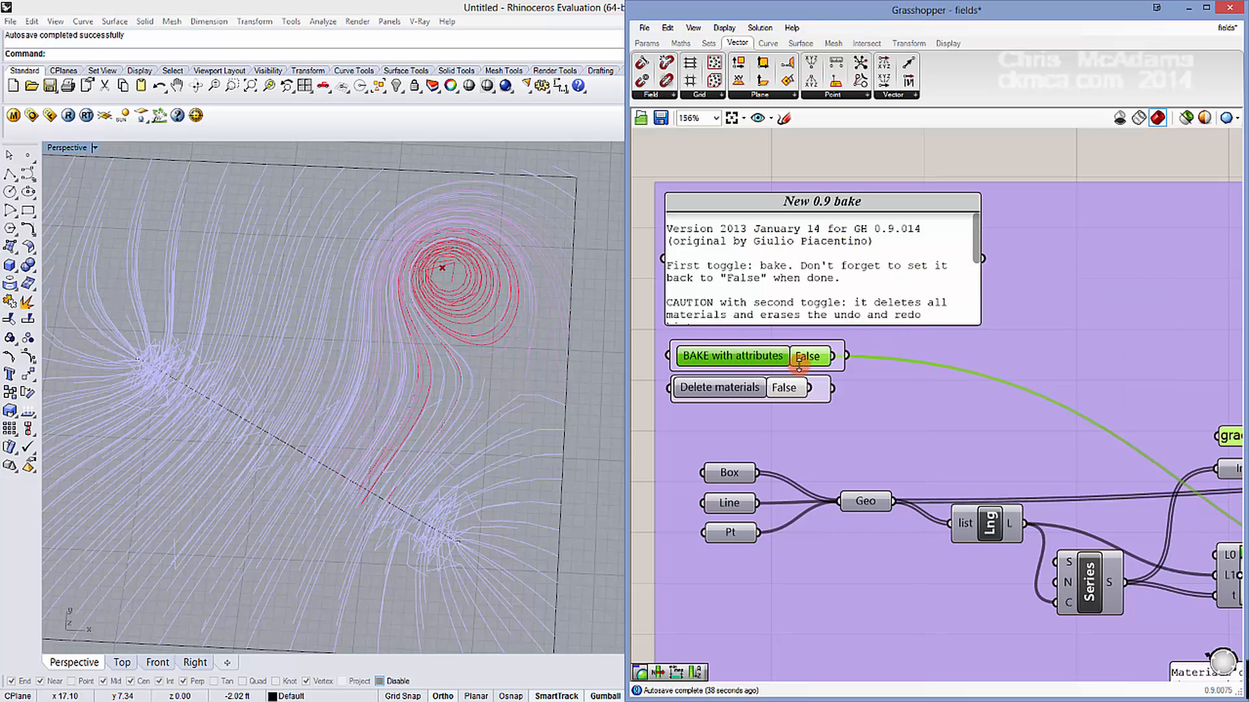
scroll(816, 366, down, 5)
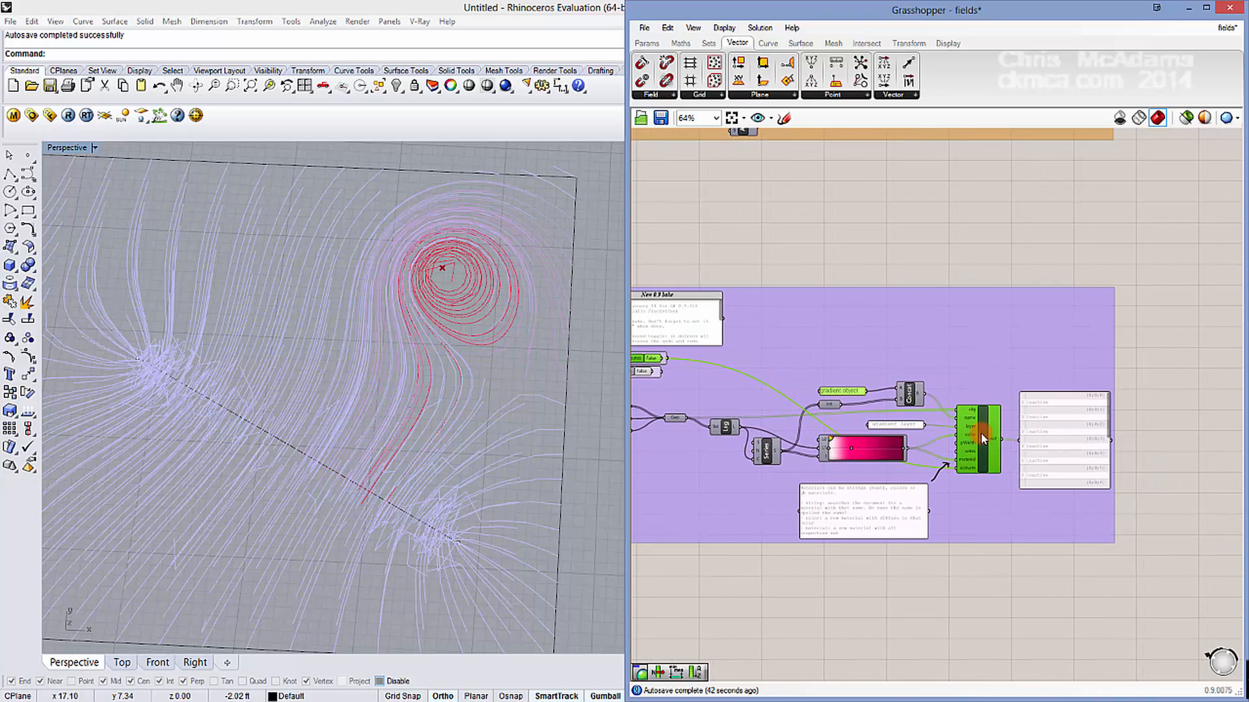
key(ctrl+c)
key(ctrl+v)
scroll(983, 444, down, 1)
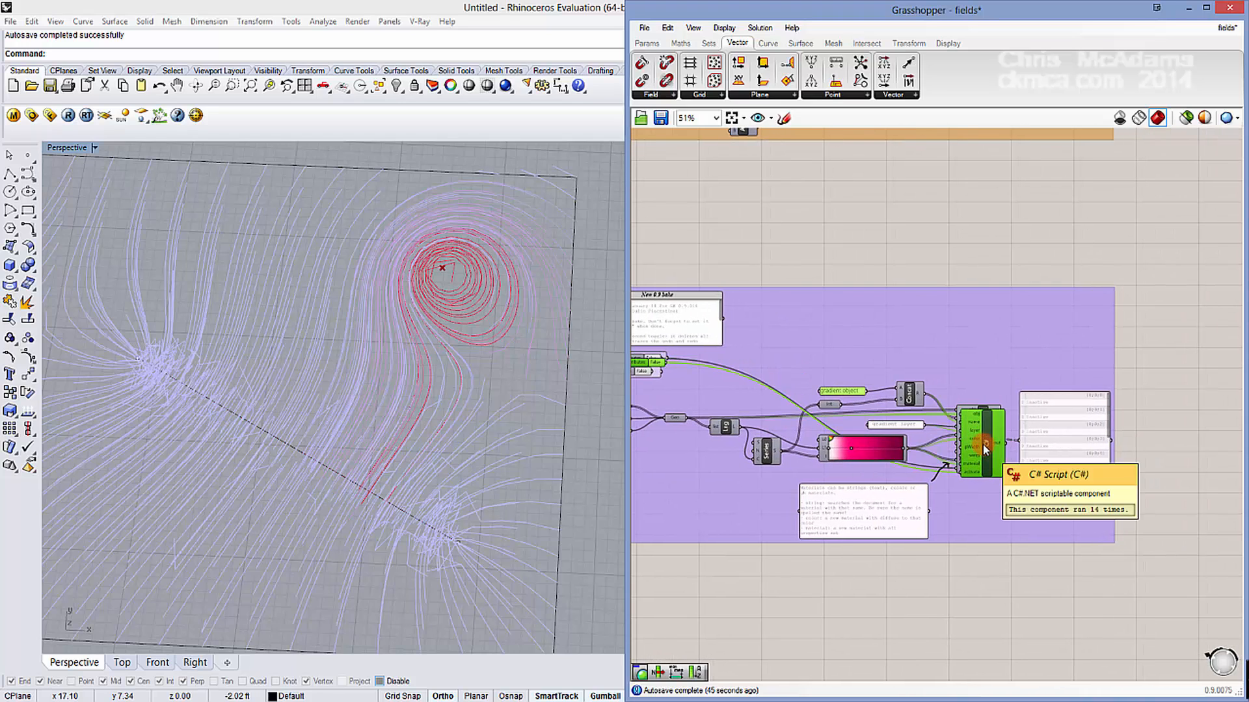
scroll(982, 444, down, 1)
drag(982, 443, 954, 489)
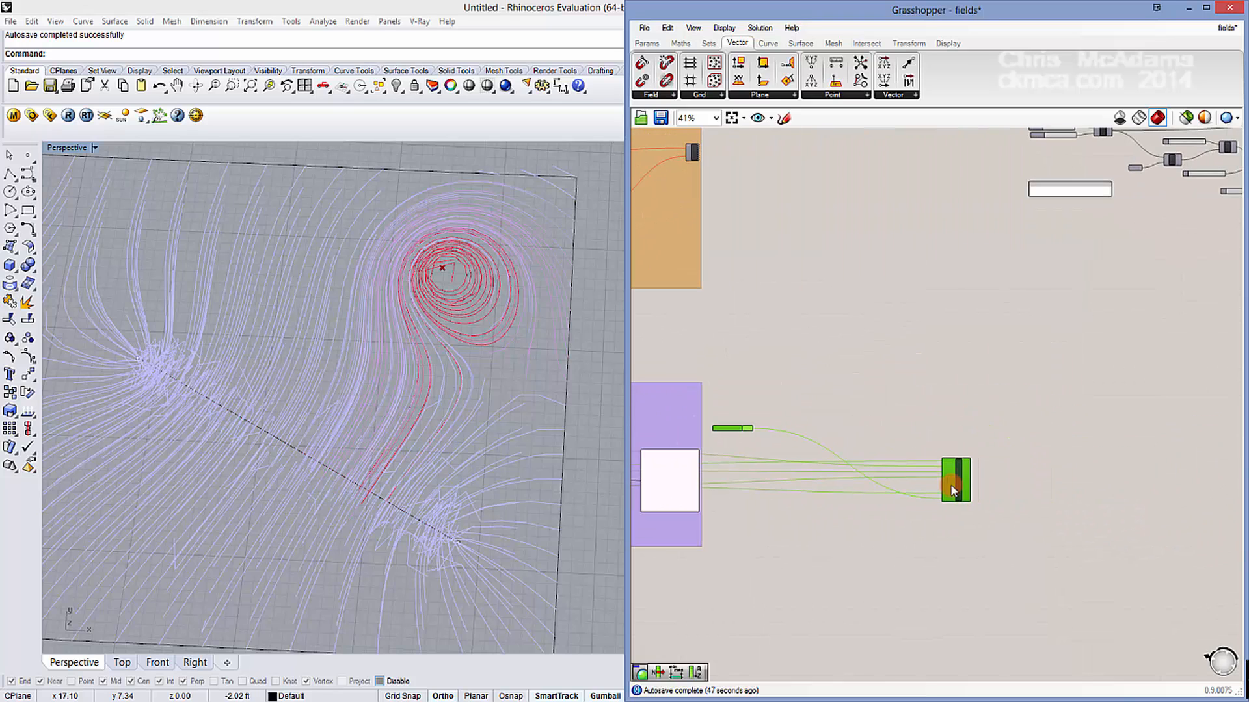
Step: Disconnect the existing sources from the obj and name inputs of the copied C# script component
scroll(1105, 482, up, 7)
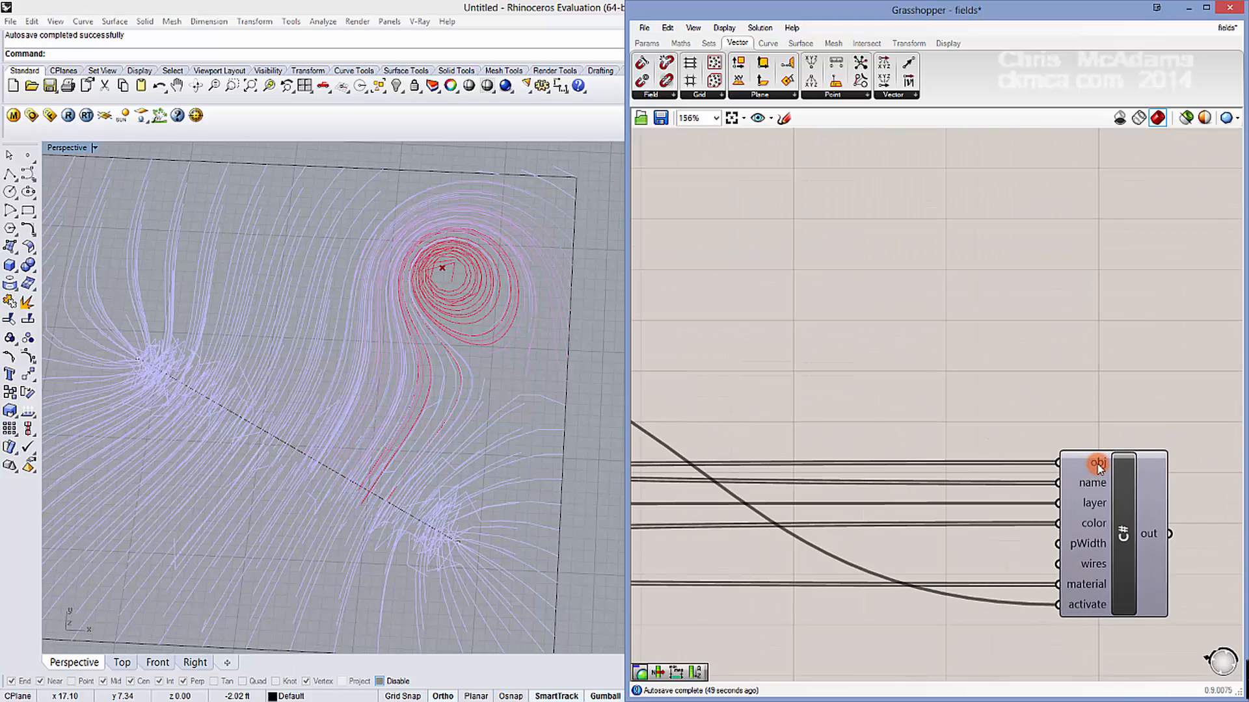
right_click(1098, 466)
click(1116, 469)
right_click(1117, 469)
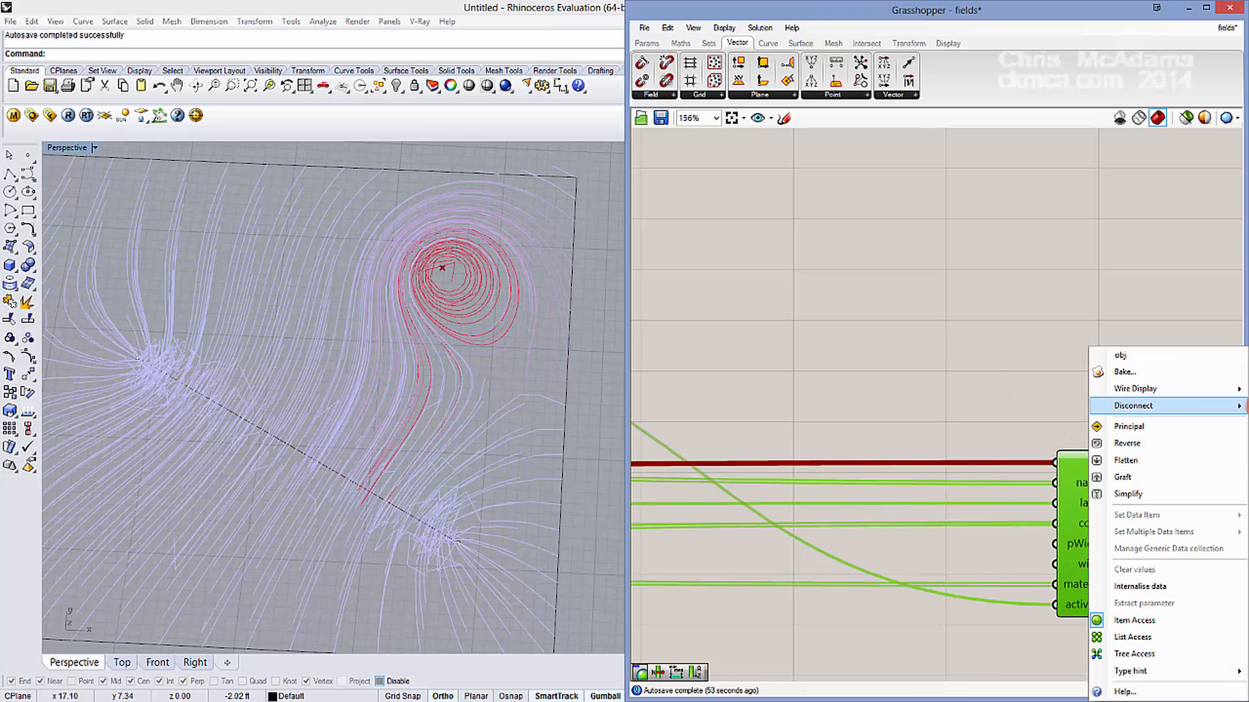
click(1065, 396)
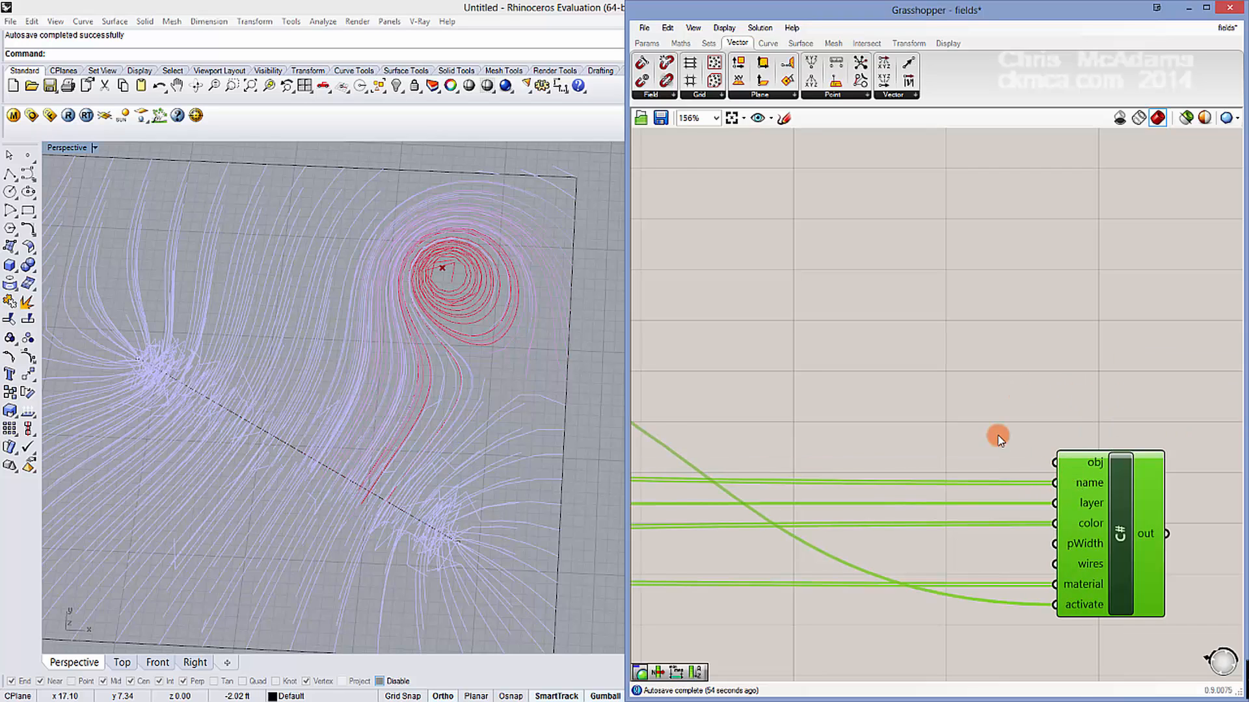
right_drag(1036, 478, 802, 420)
right_click(855, 424)
mouse_move(930, 408)
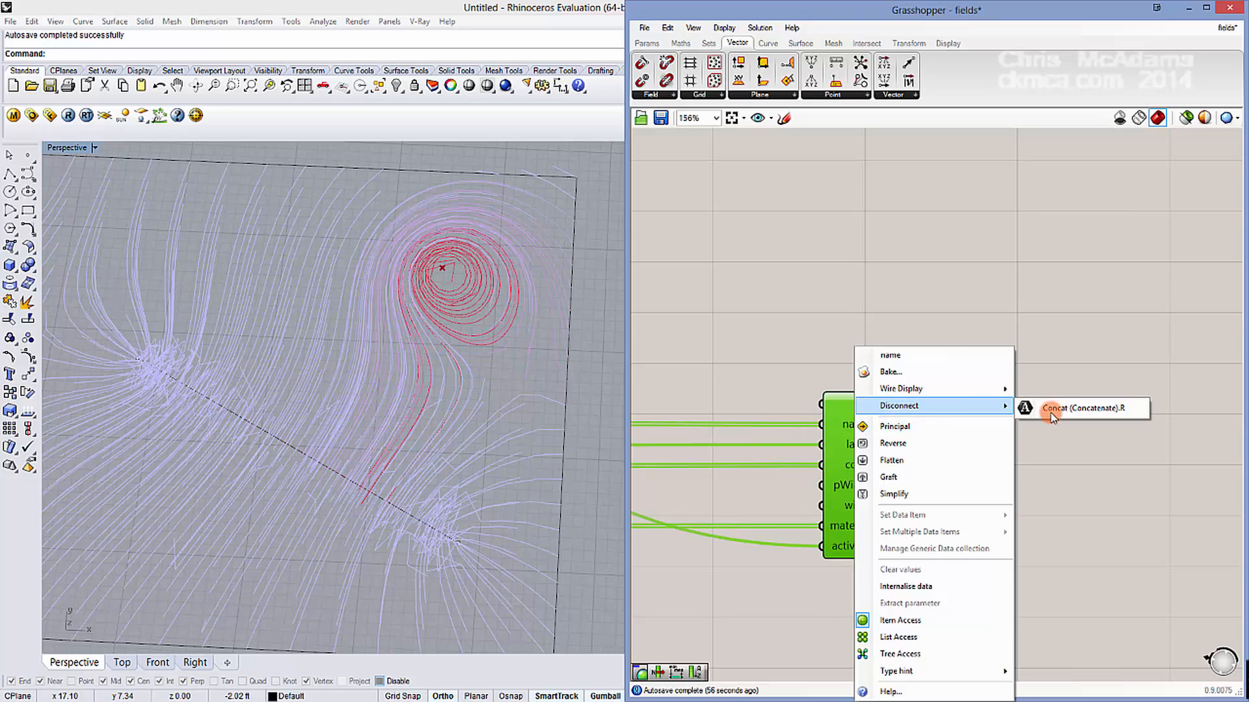
click(1053, 408)
Step: Disconnect the existing sources from the layer, color and material inputs of the copied C# script, keeping the activate connection
right_click(858, 445)
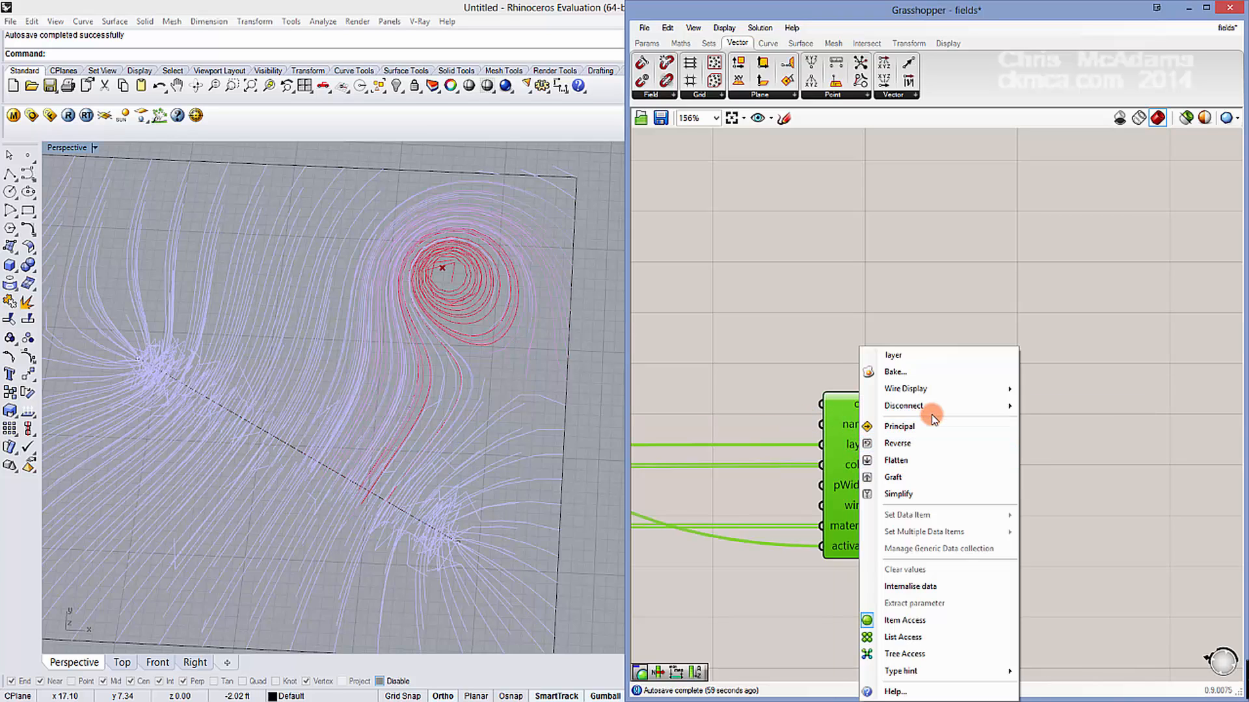
click(874, 427)
right_click(856, 444)
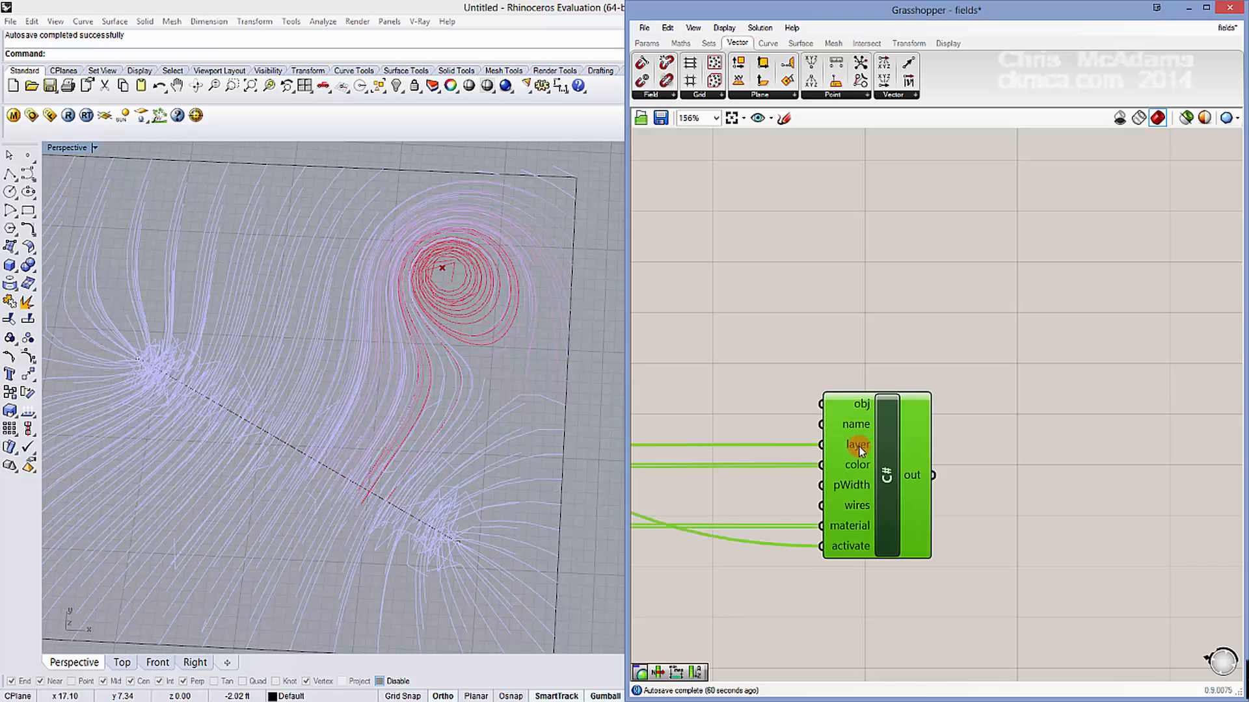
mouse_move(1015, 408)
click(1057, 408)
right_click(855, 466)
mouse_move(904, 408)
click(1067, 410)
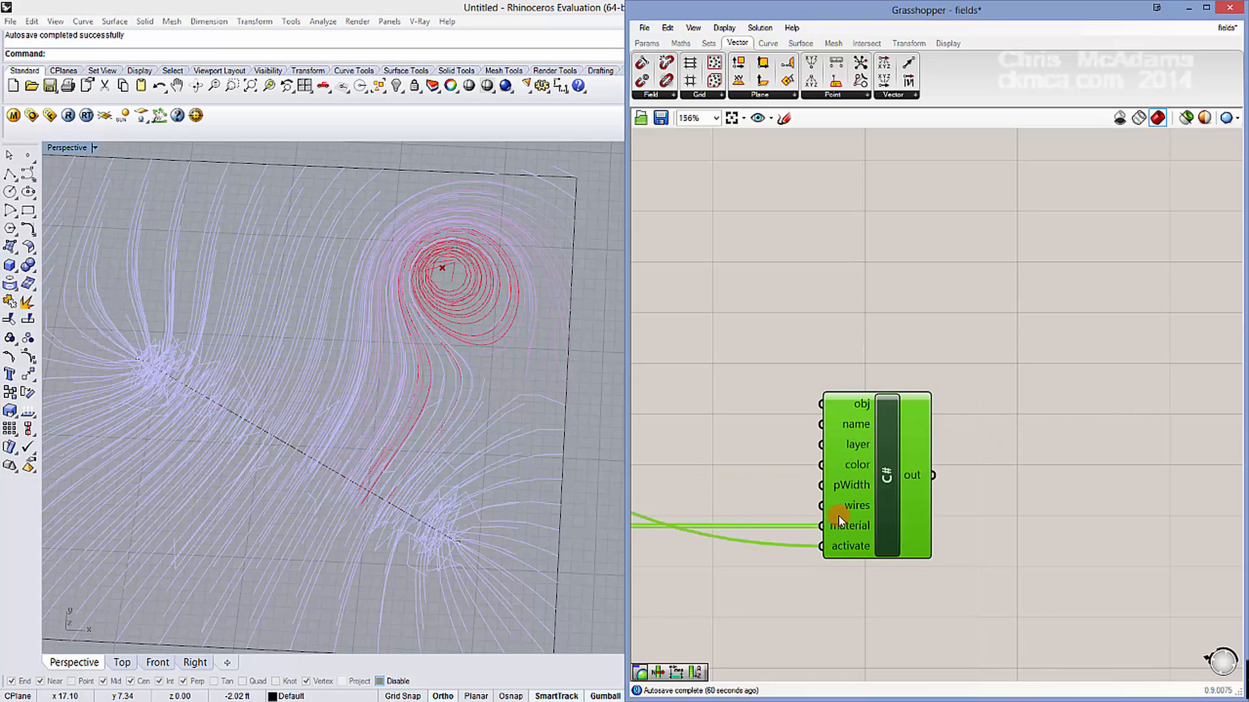
right_click(850, 532)
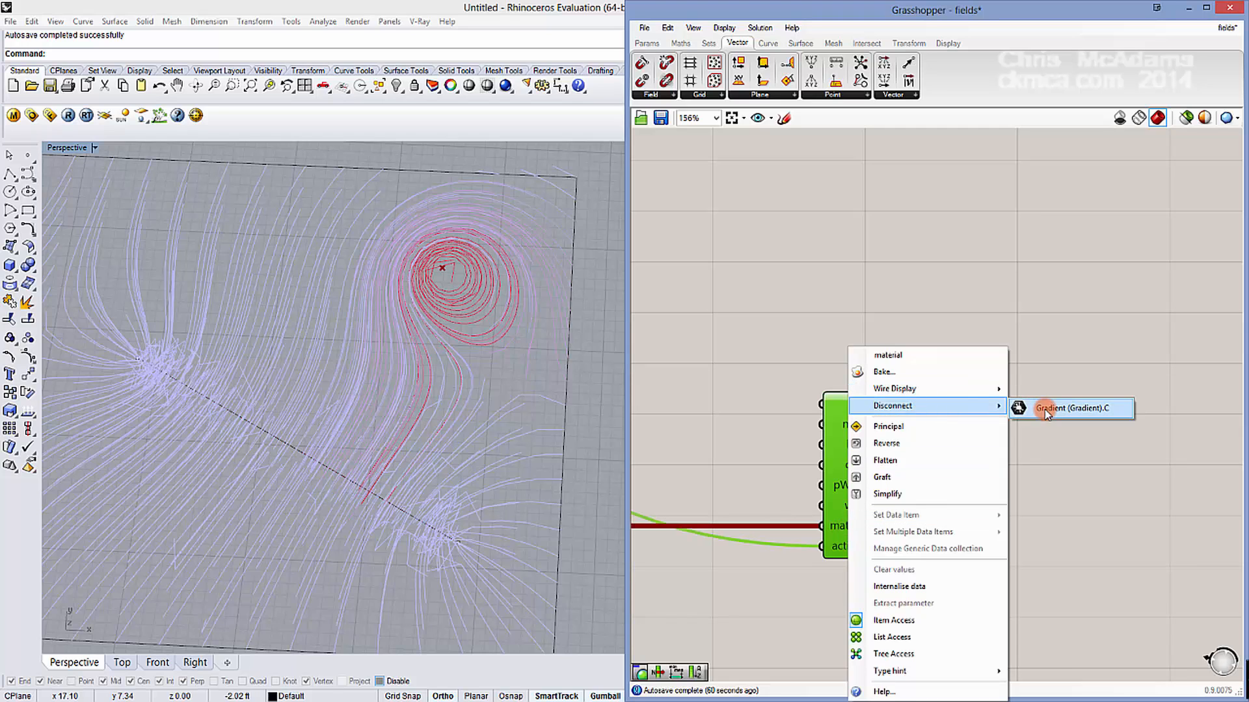
click(1056, 408)
Step: Move the copied toggle and C# script into the electric fields definition, placing the script just below its Custom Preview component
scroll(897, 520, down, 6)
drag(1085, 589, 1048, 392)
scroll(681, 401, down, 1)
right_drag(1048, 392, 738, 496)
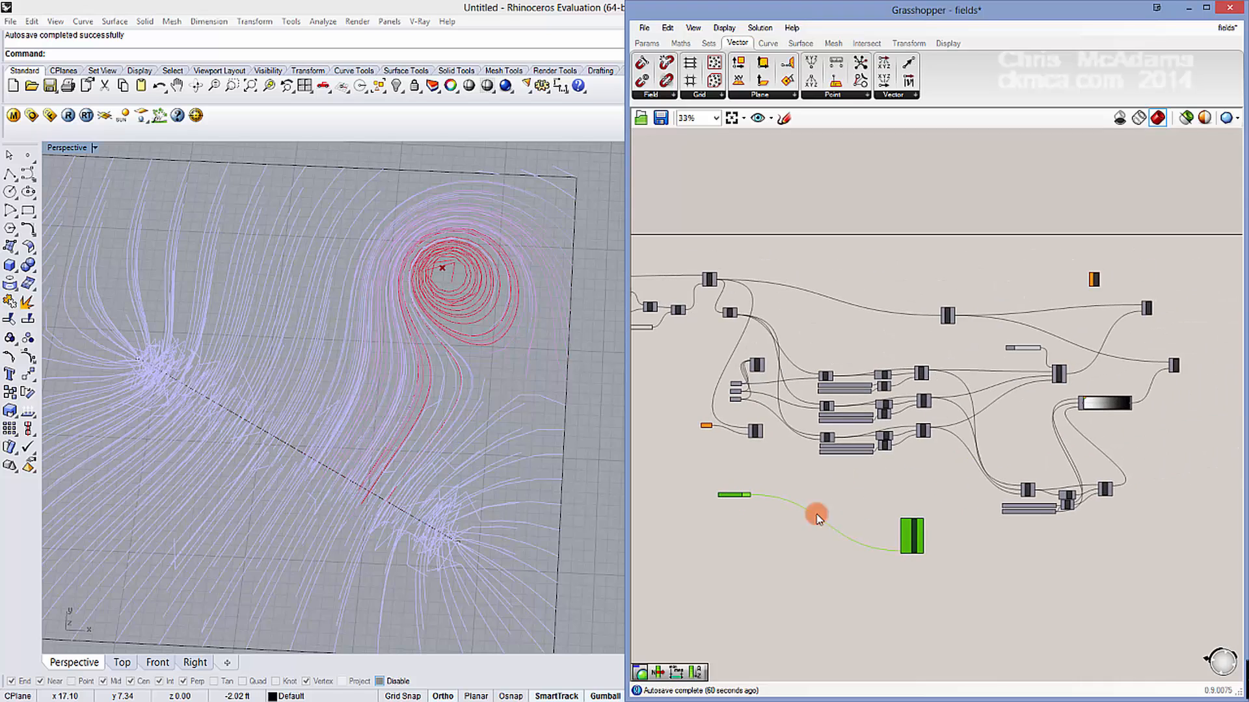
drag(910, 540, 1225, 439)
right_drag(1226, 439, 782, 535)
scroll(780, 535, down, 4)
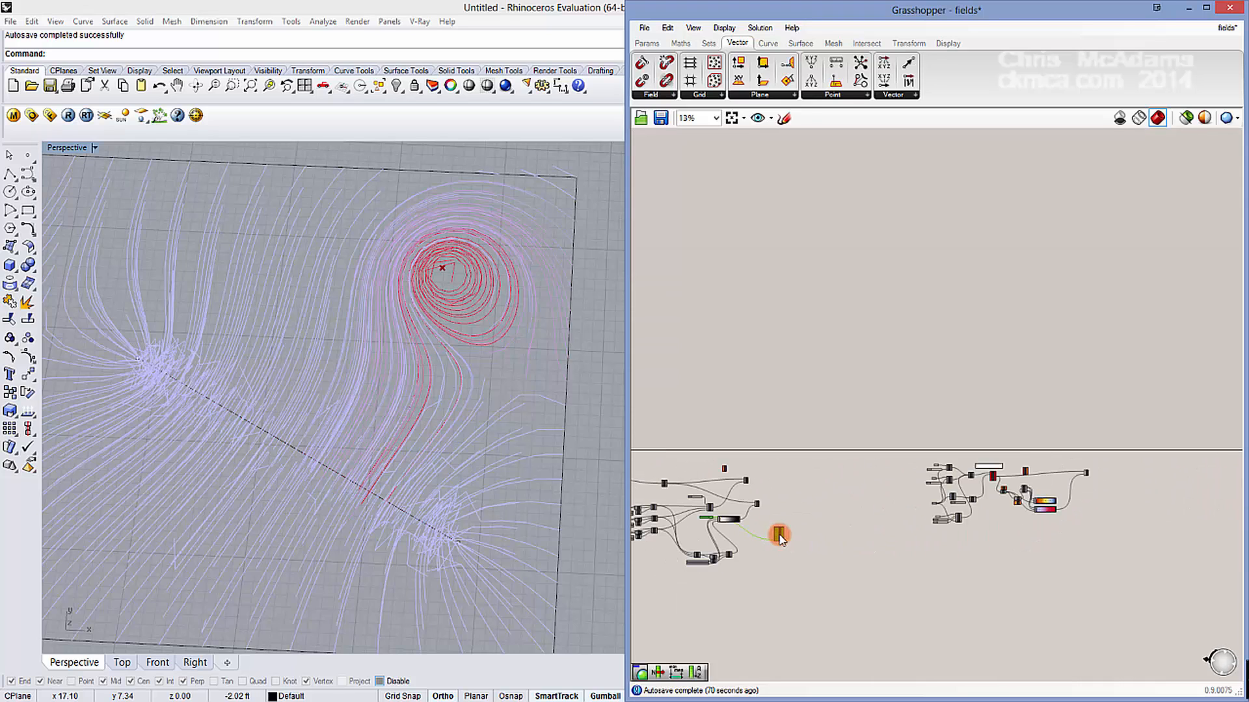
drag(779, 536, 1096, 491)
scroll(1096, 493, up, 5)
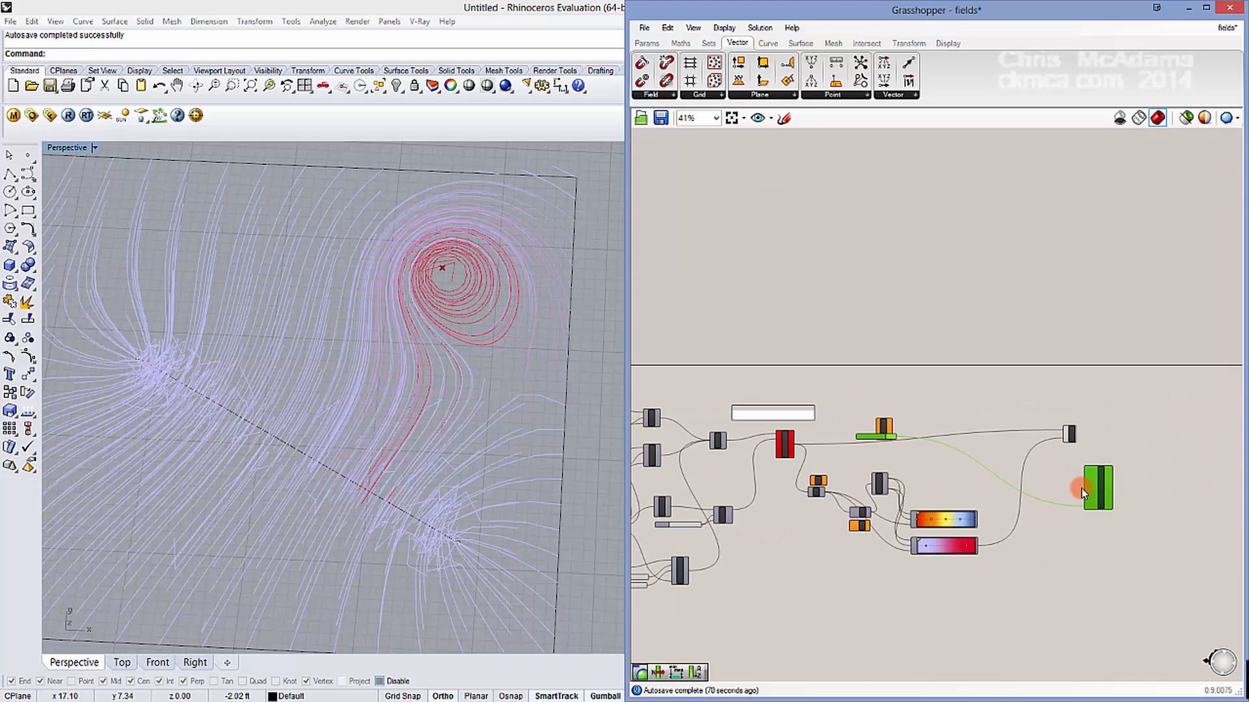
Step: Connect the Field Line component's output curves to the obj input of the copied C# script
click(963, 417)
scroll(821, 440, up, 2)
right_drag(827, 438, 779, 436)
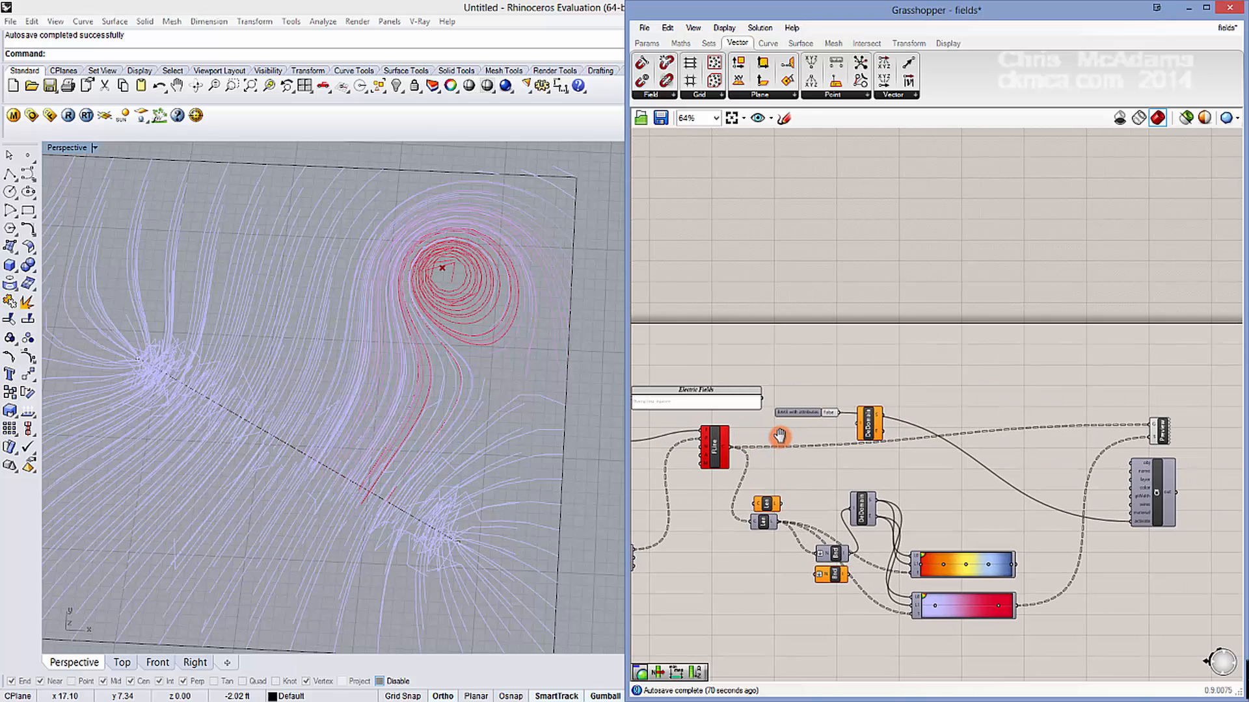
drag(735, 451, 1134, 463)
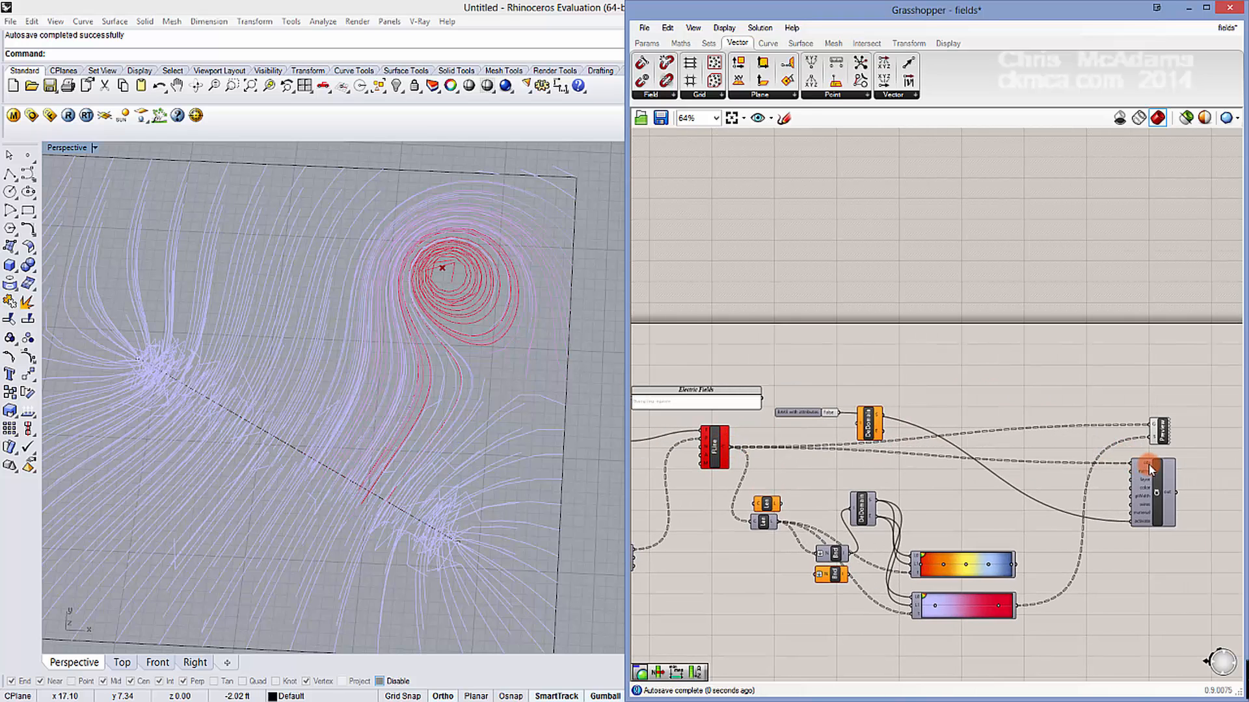
Step: Connect the output of the lavender-to-red gradient to both the color and material inputs of the C# script
scroll(1133, 464, up, 4)
scroll(999, 514, down, 3)
scroll(904, 559, up, 1)
right_drag(868, 571, 786, 580)
drag(807, 628, 807, 519)
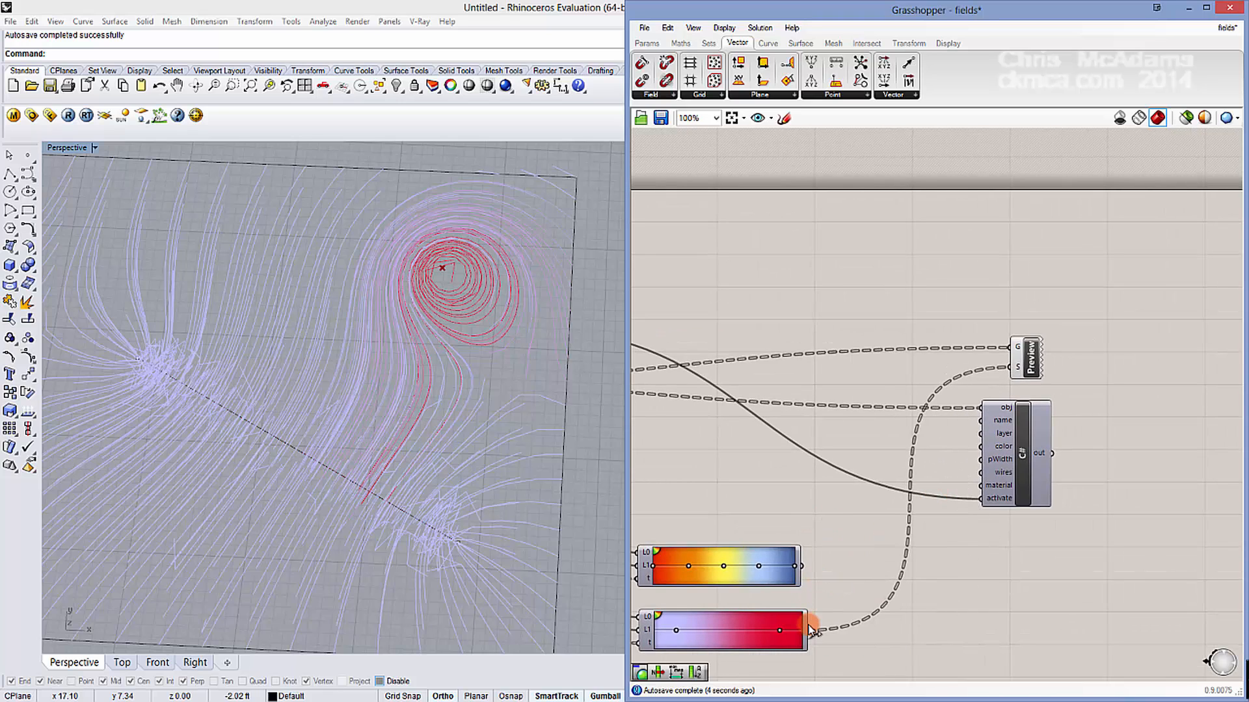
drag(814, 628, 981, 446)
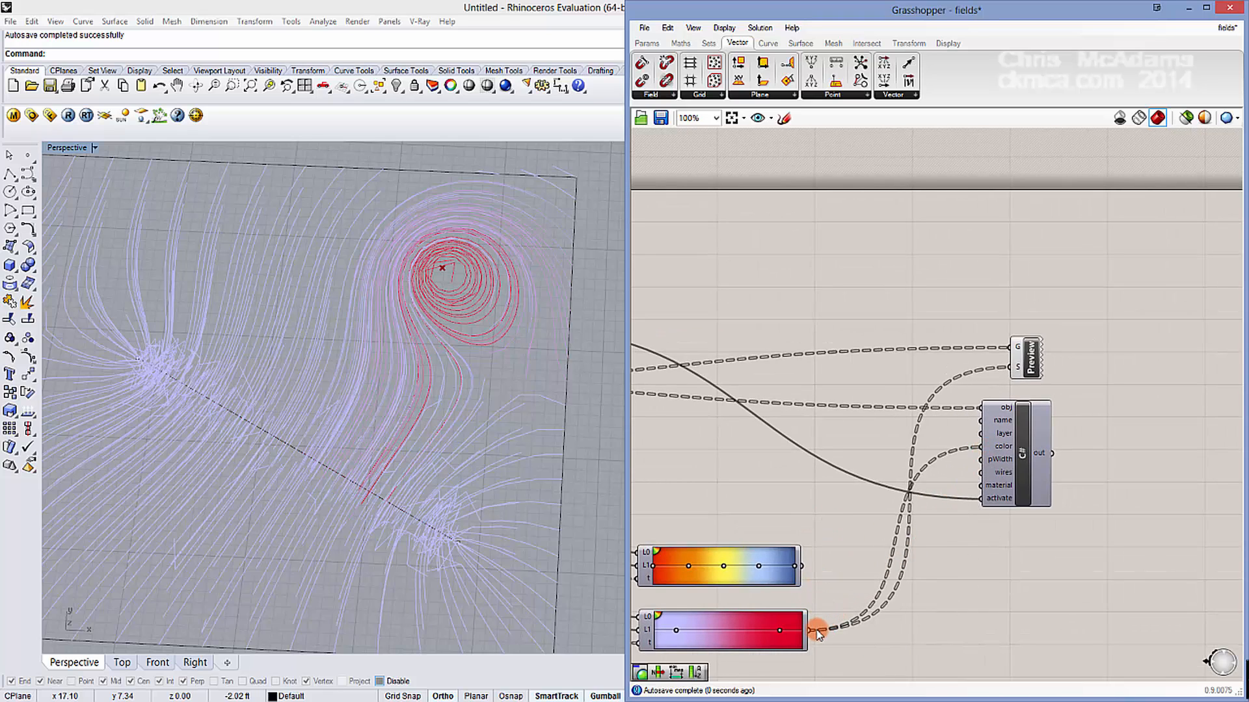
drag(890, 585, 981, 485)
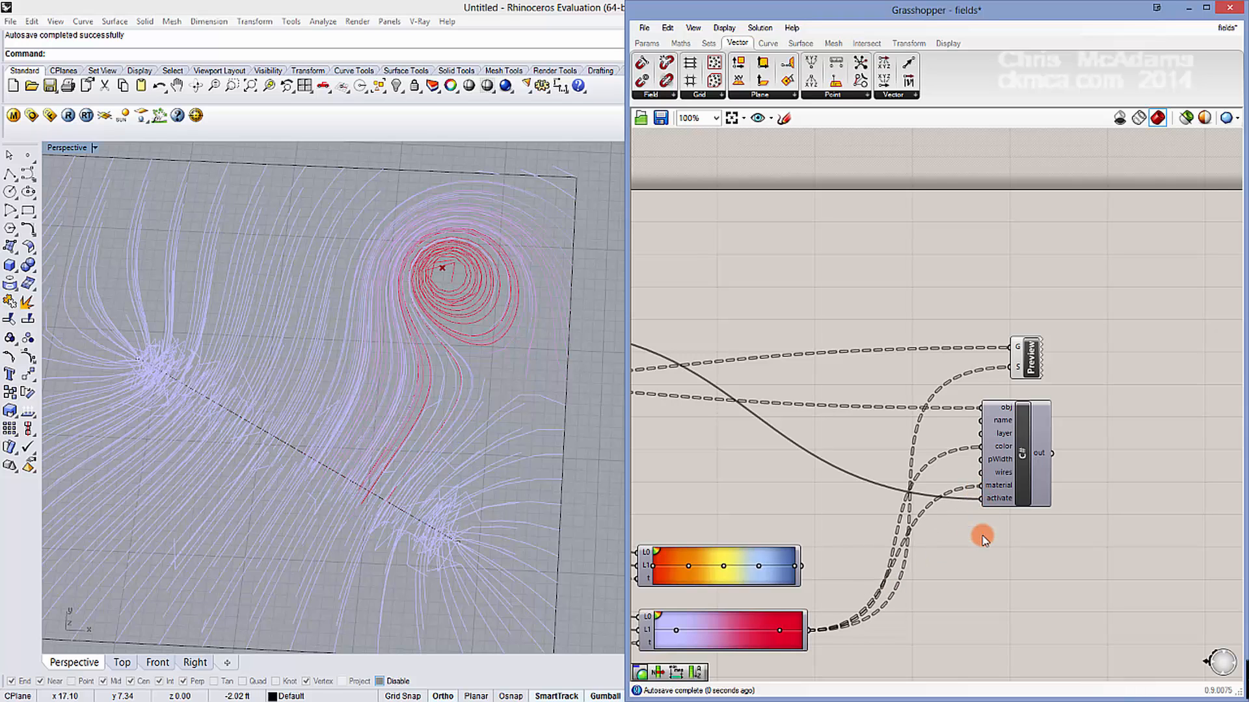
Step: Add a small panel containing the text "curves" and connect it to the layer and name inputs of the C# script
scroll(980, 479, up, 2)
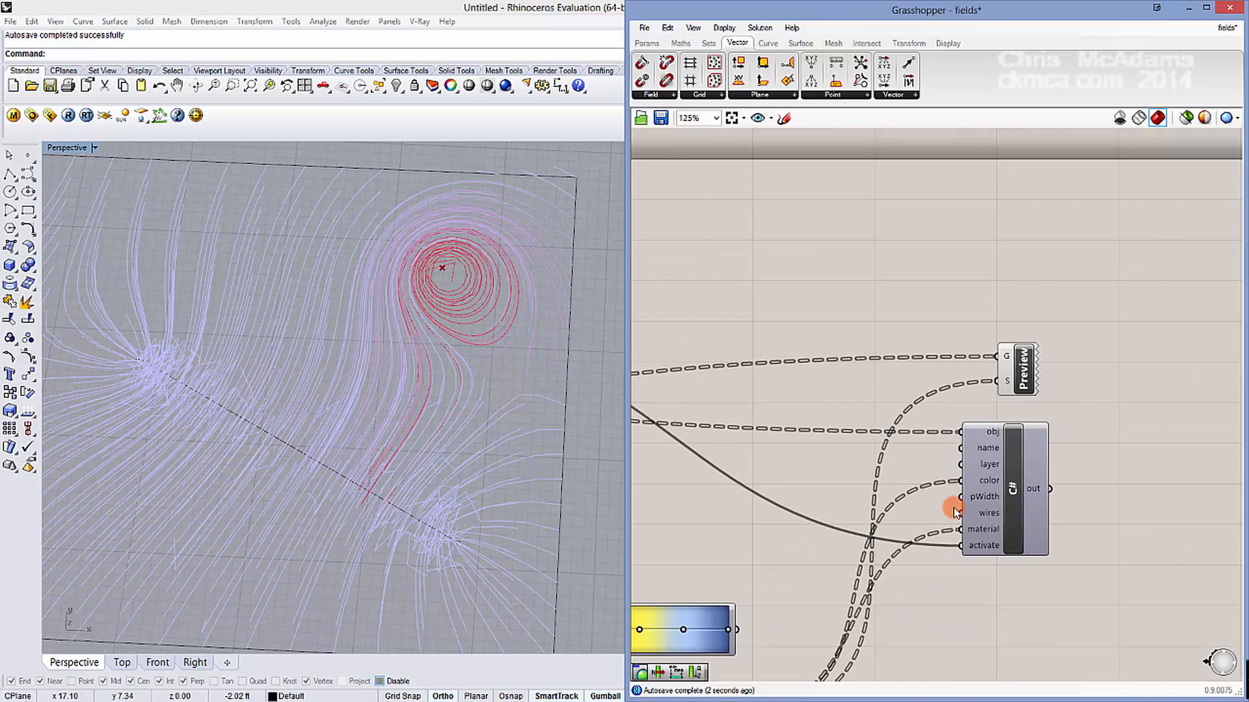
right_drag(996, 480, 961, 451)
double_click(838, 442)
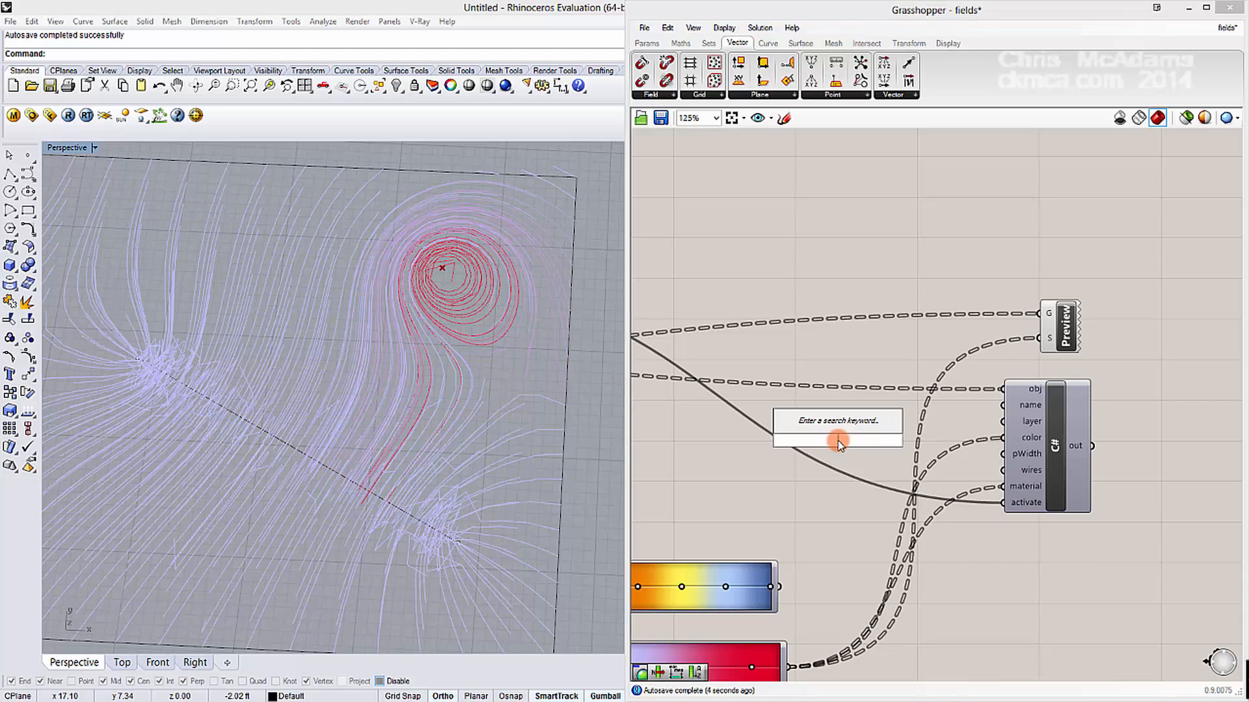
text(panel)
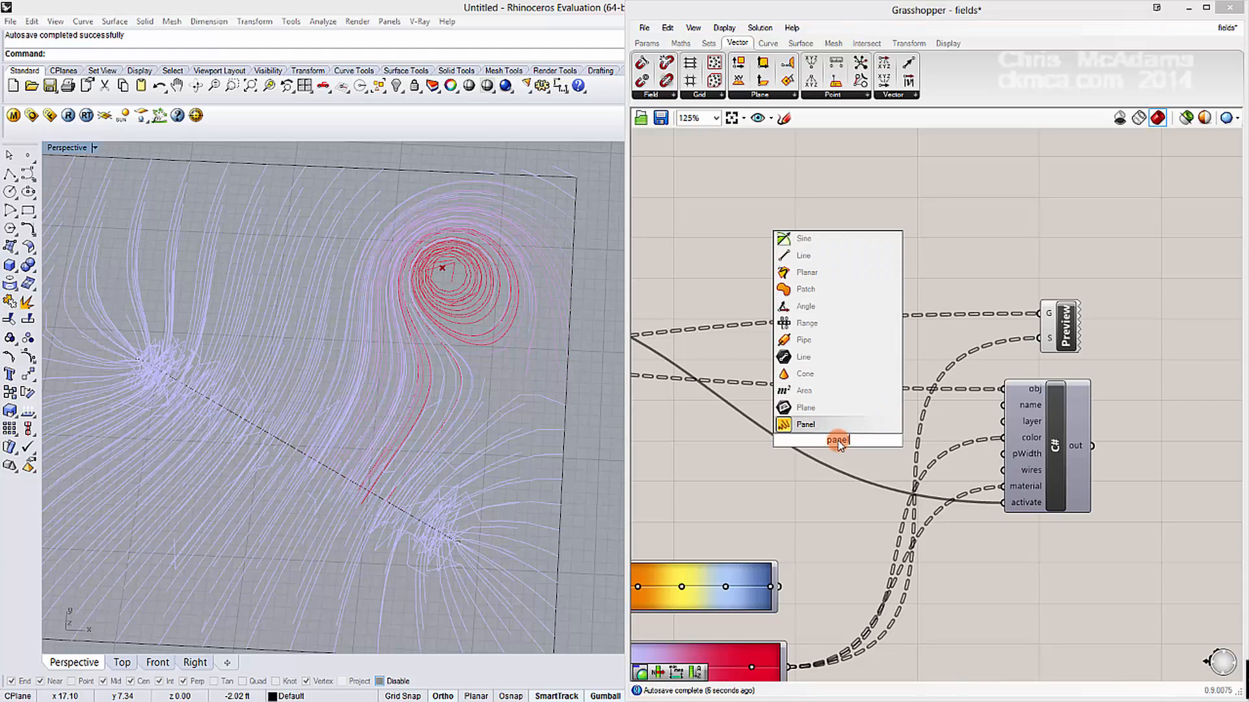
key(Return)
double_click(826, 442)
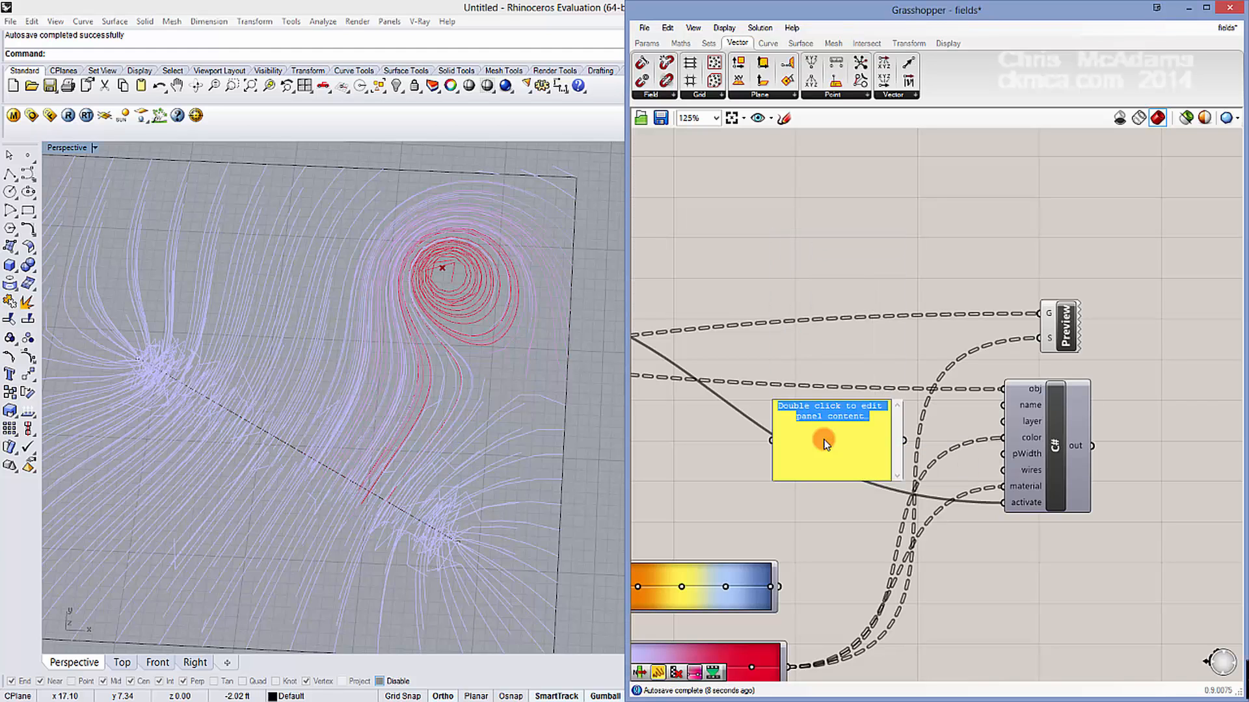
text(cUrve)
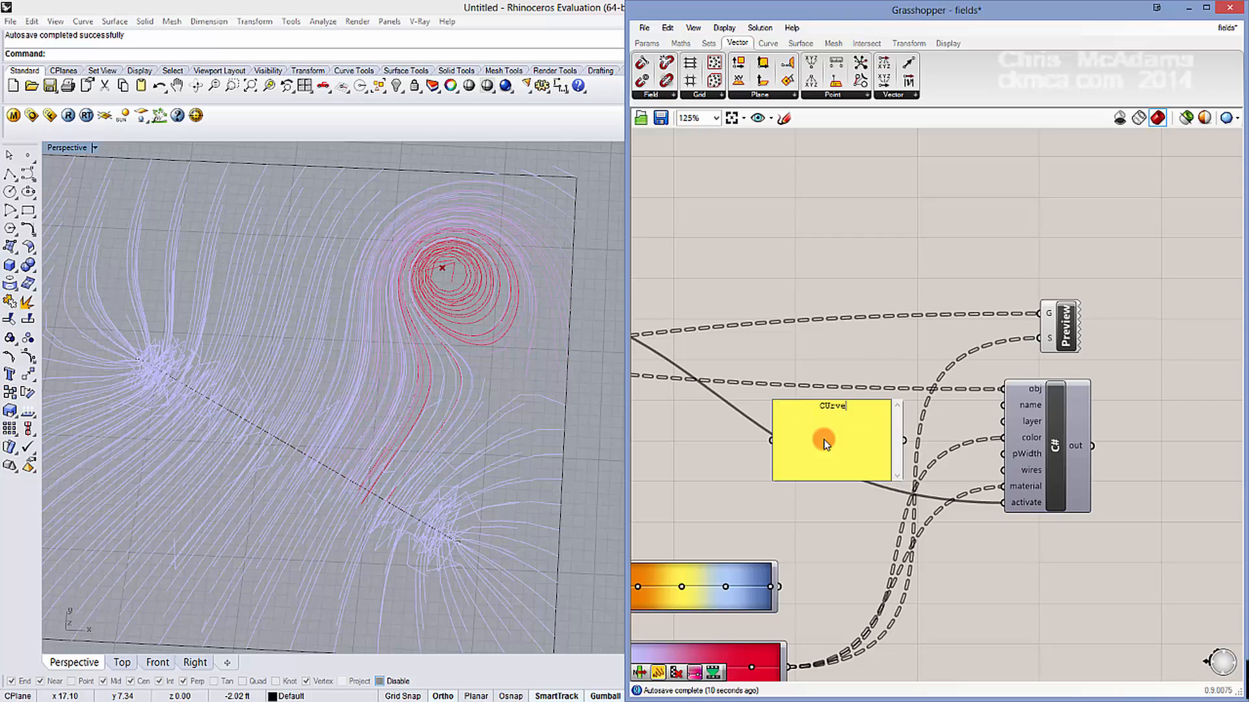
text(s)
drag(855, 409, 697, 409)
text(curves)
click(694, 368)
drag(905, 440, 1017, 423)
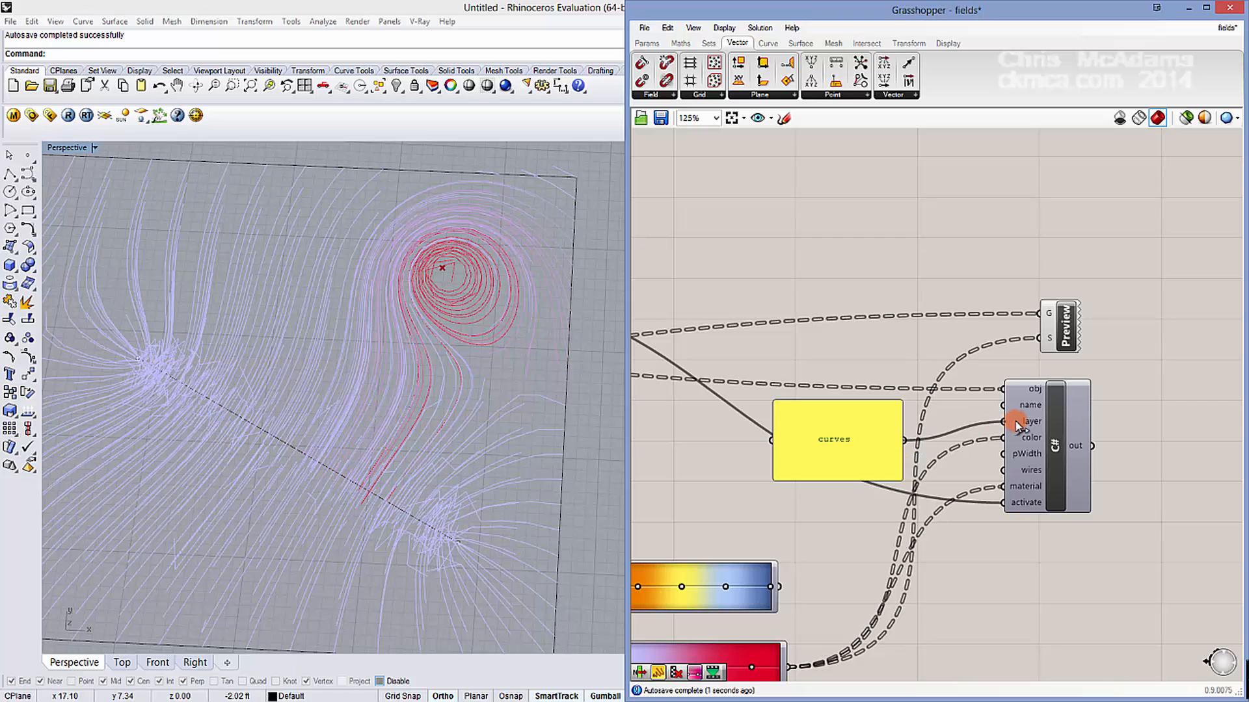
drag(774, 478, 1002, 404)
Step: Create a new Rhino layer named "curves", and return to the Grasshopper definition with the bake toggle in view
drag(1181, 10, 1173, 59)
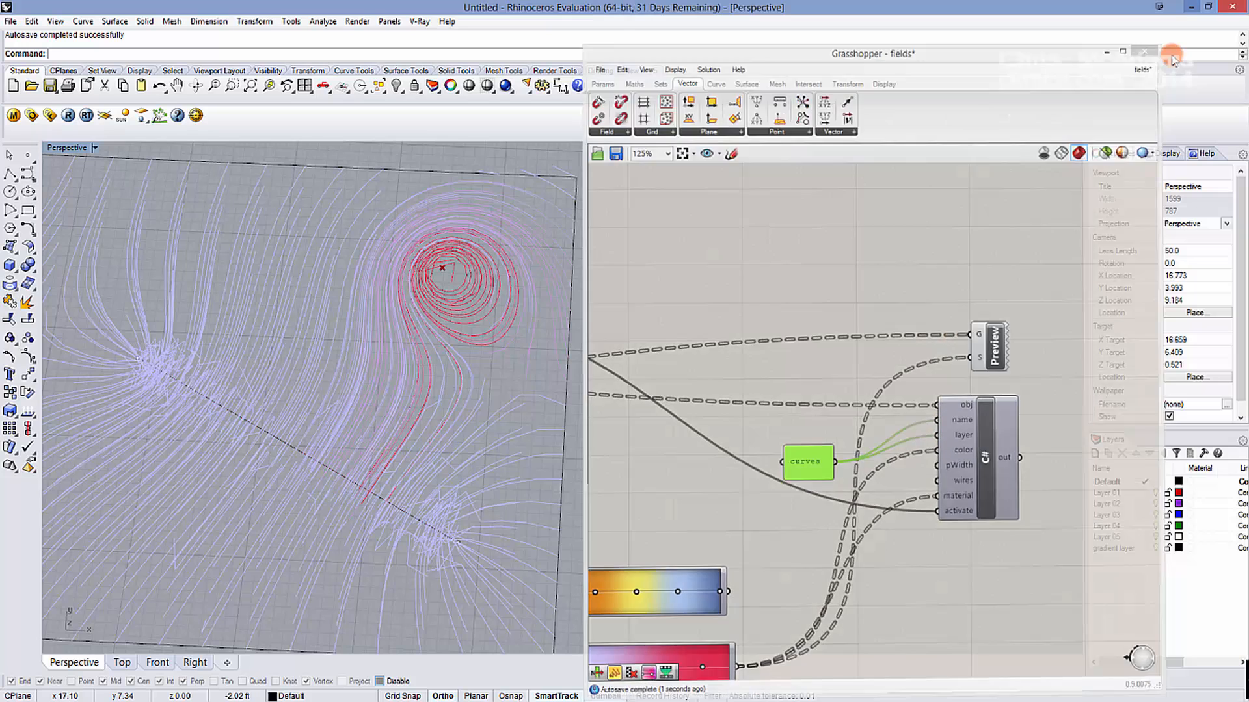
click(1095, 454)
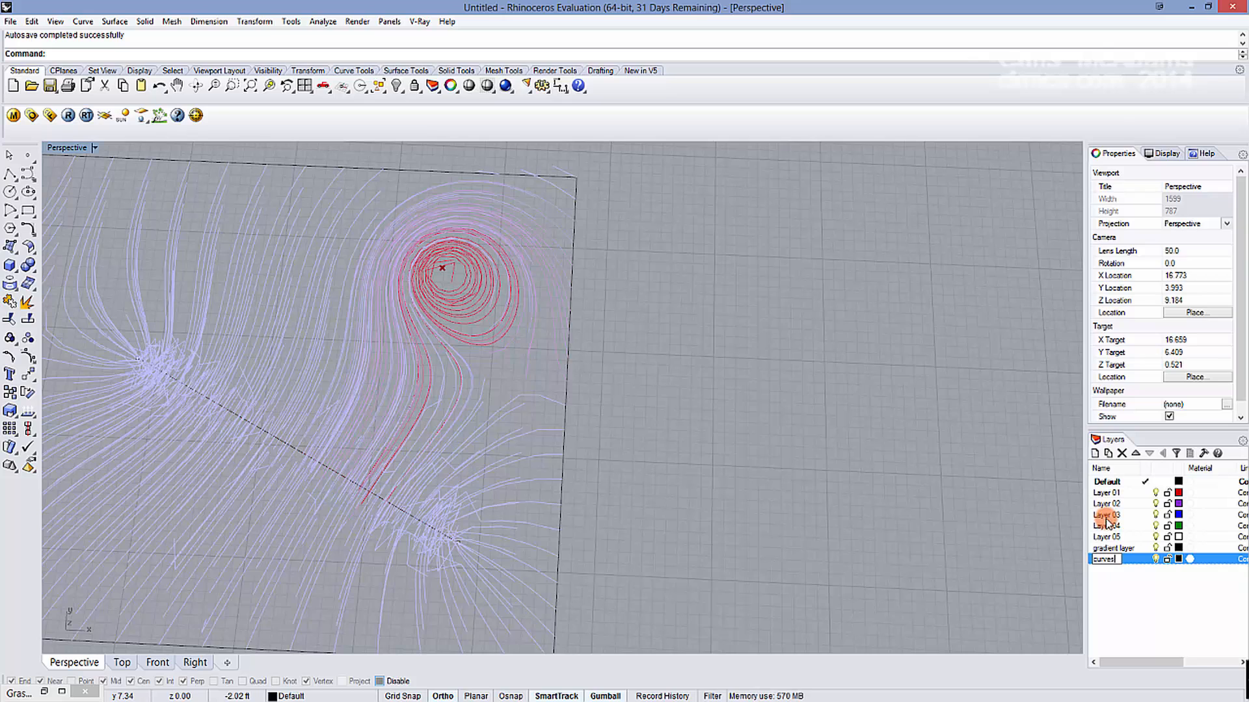
click(1132, 564)
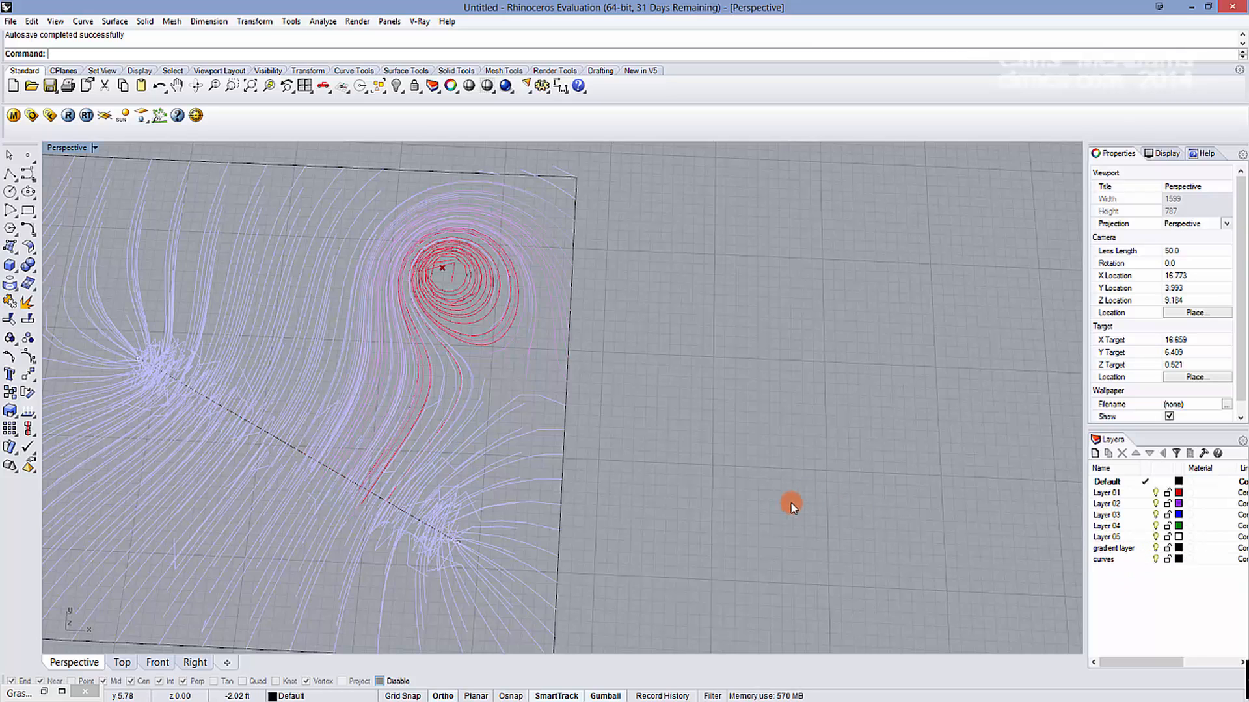
click(44, 692)
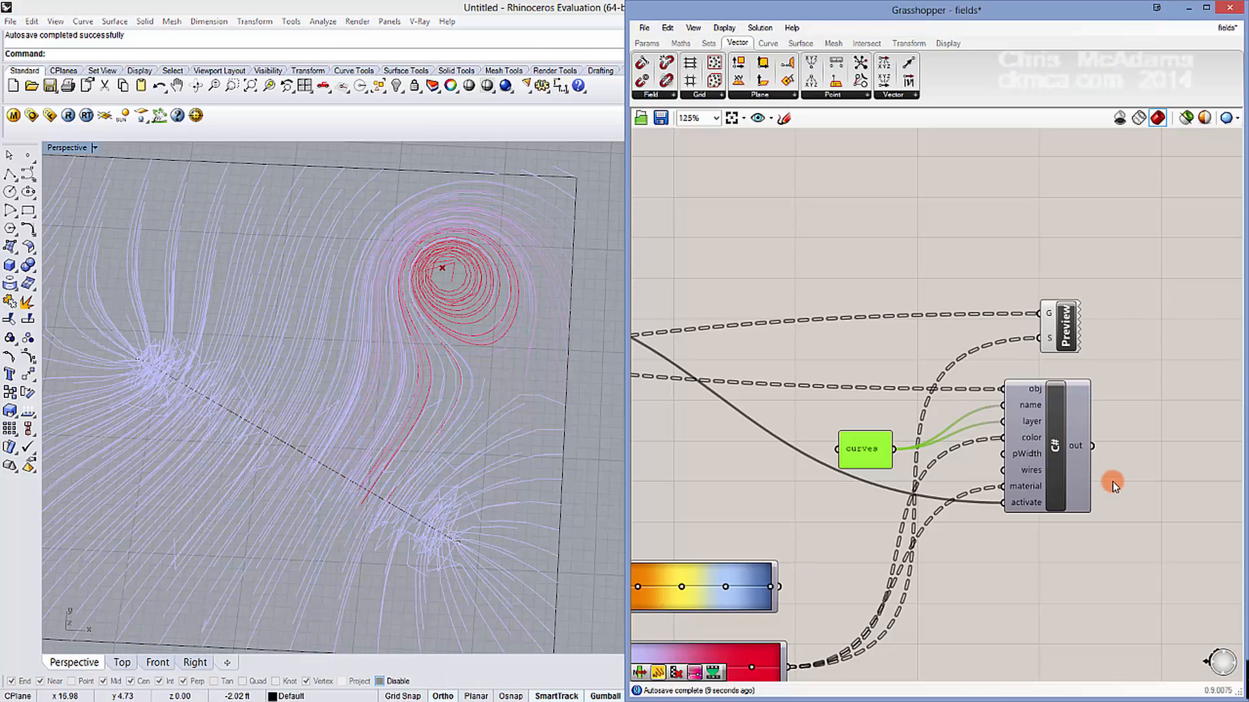
scroll(956, 546, down, 3)
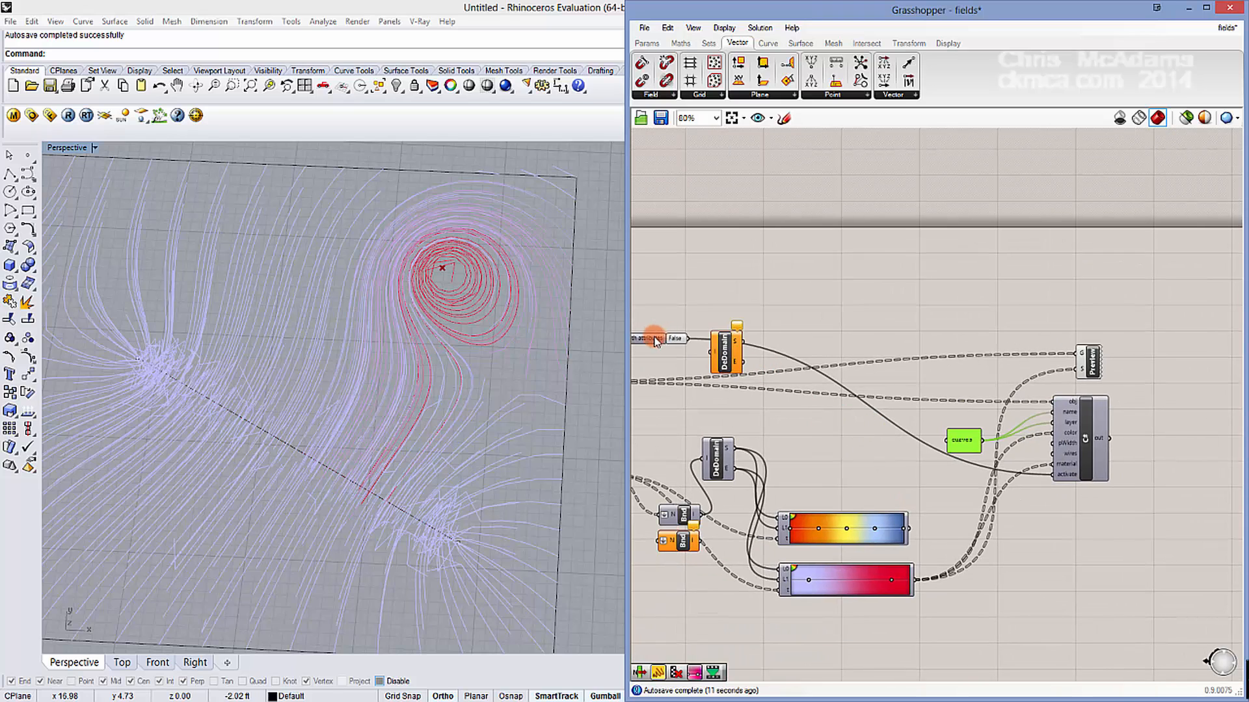
Step: Move the bake toggle below the C# script and use it to bake the coloured field lines, resetting it to False
drag(656, 341, 1047, 520)
scroll(1047, 520, up, 3)
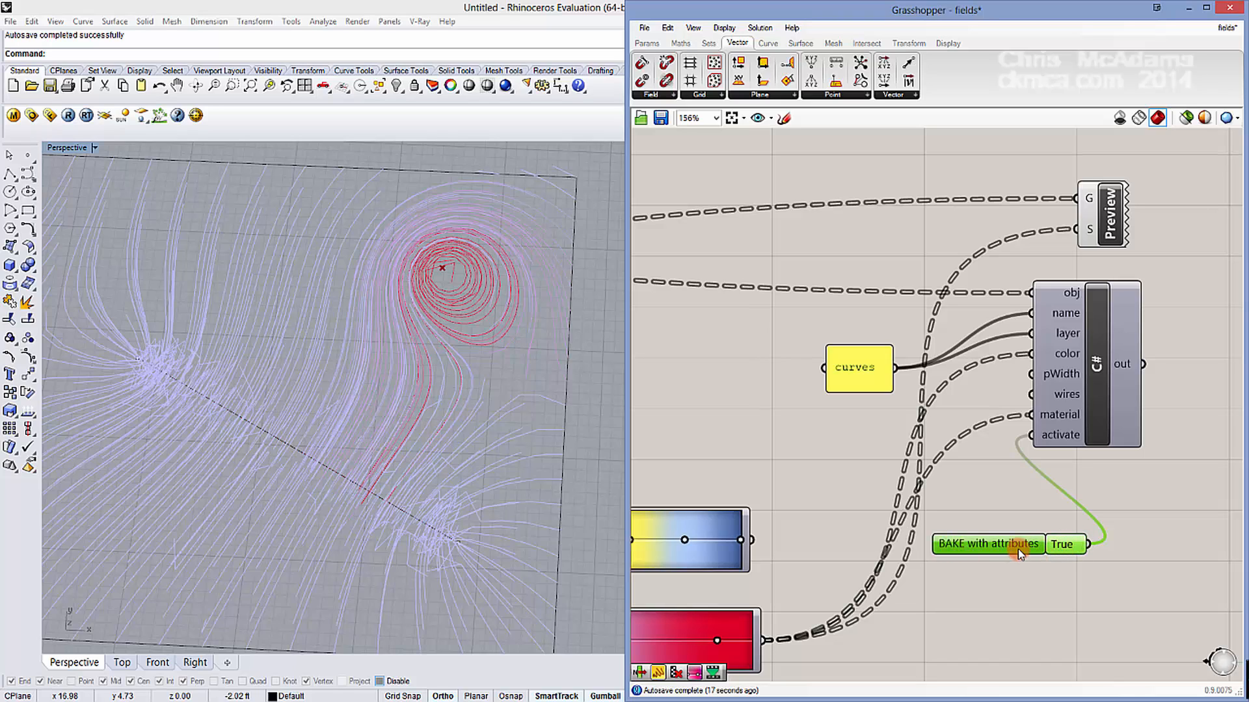
click(1126, 494)
click(1230, 11)
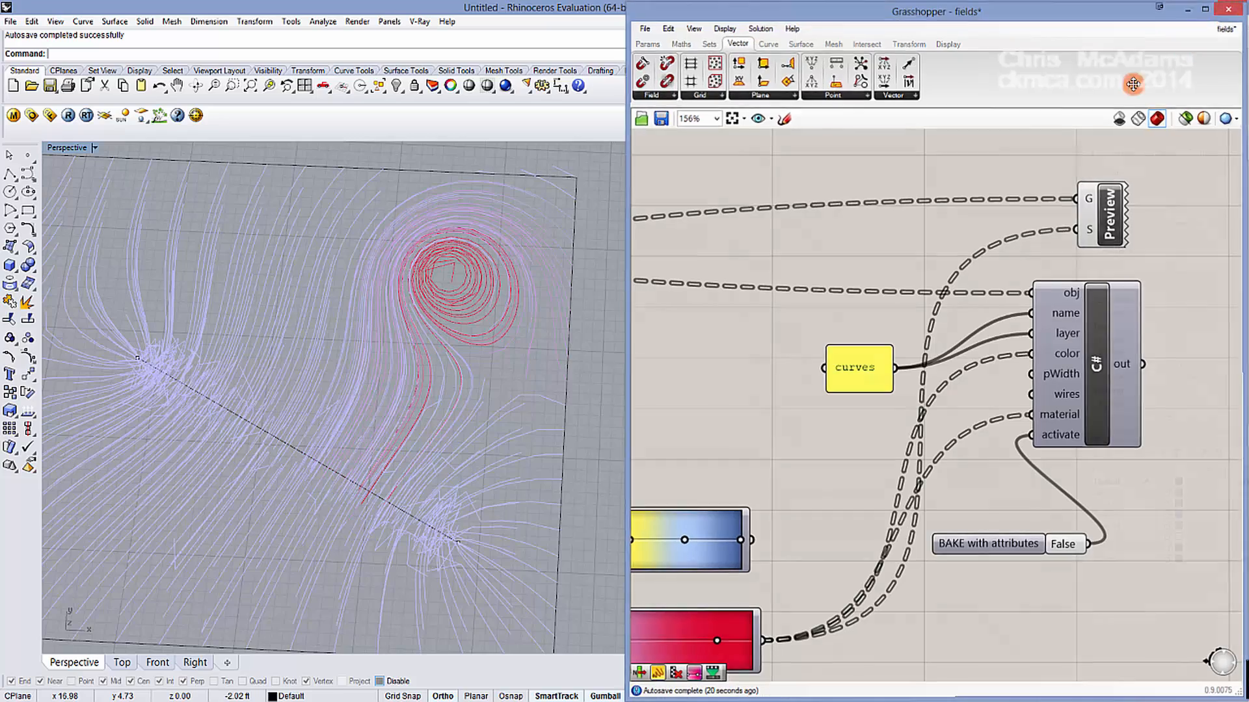
Step: Check the curves layer's visibility in Rhino and inspect the layer and display colour of one baked curve
right_drag(681, 334, 831, 350)
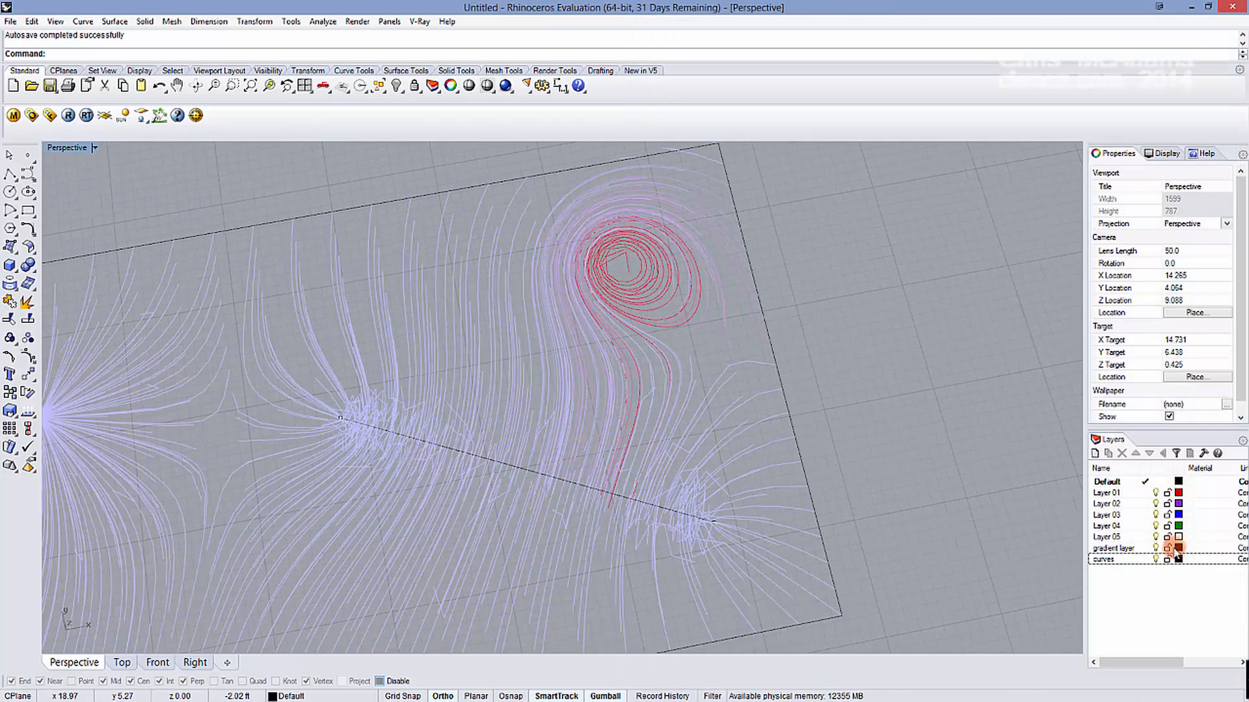
click(1155, 561)
click(1155, 560)
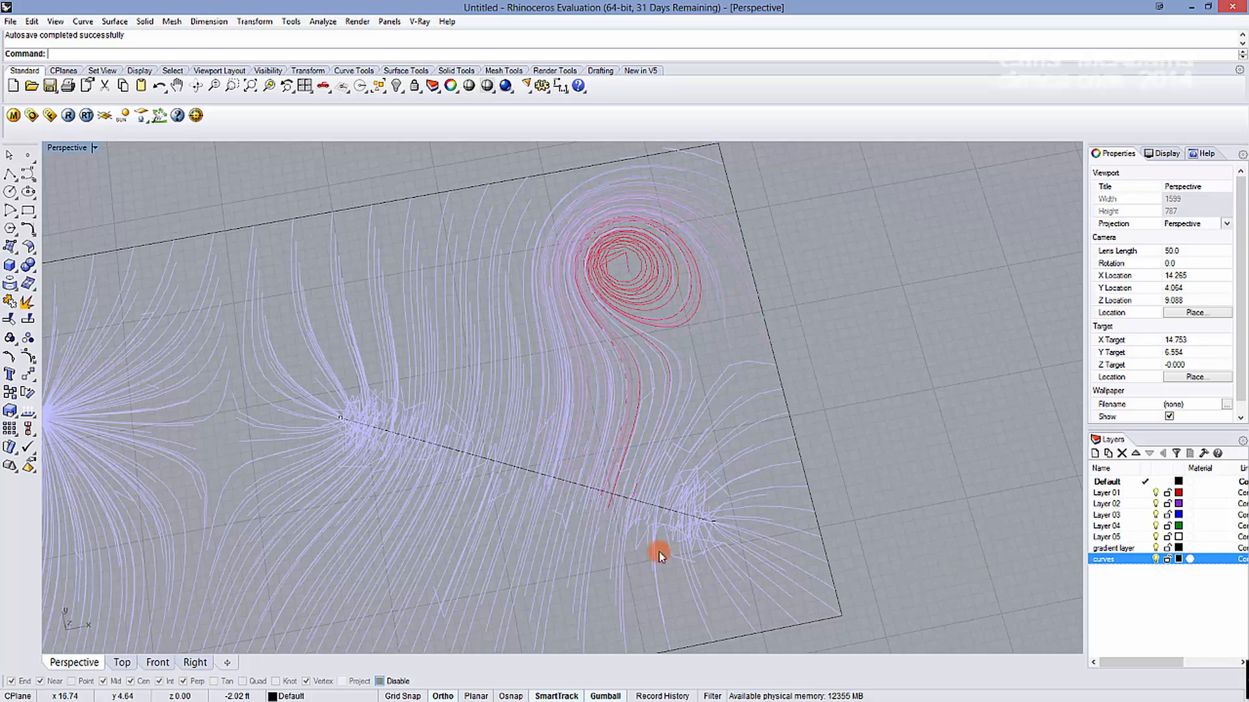
scroll(661, 552, down, 4)
right_drag(701, 488, 772, 533)
scroll(772, 532, up, 6)
right_drag(749, 480, 794, 538)
scroll(521, 354, up, 3)
click(494, 335)
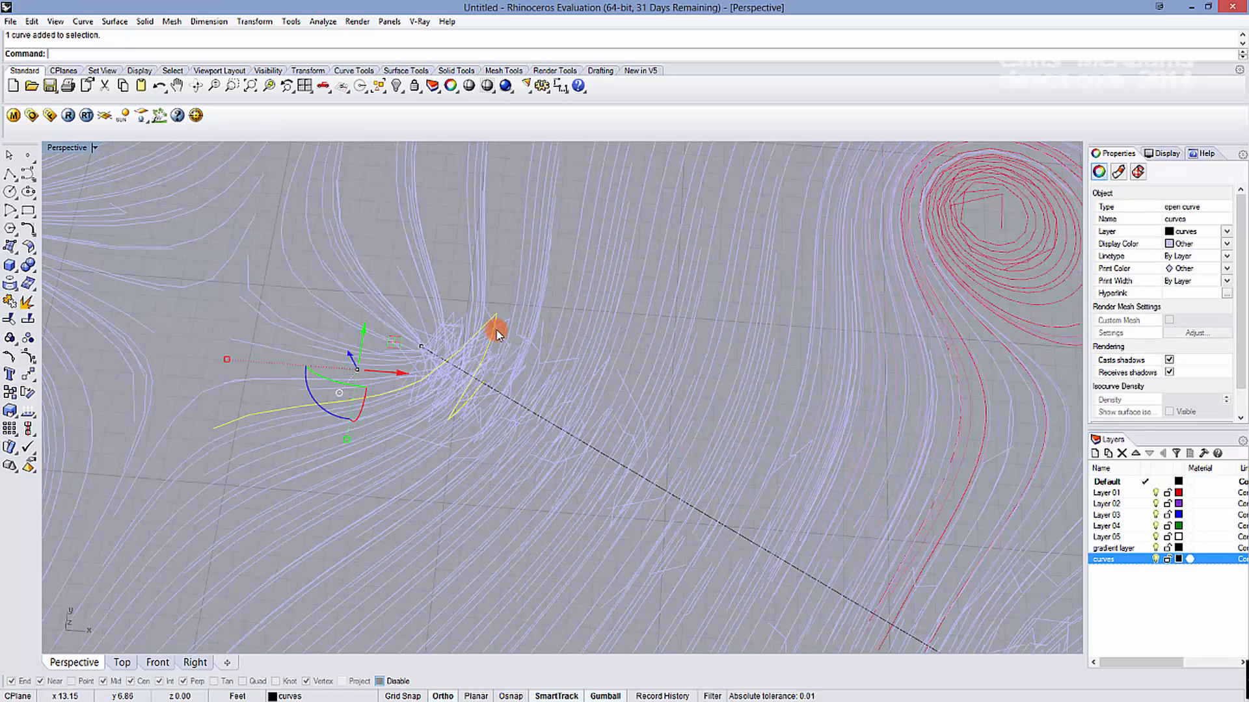
scroll(490, 341, down, 6)
click(643, 405)
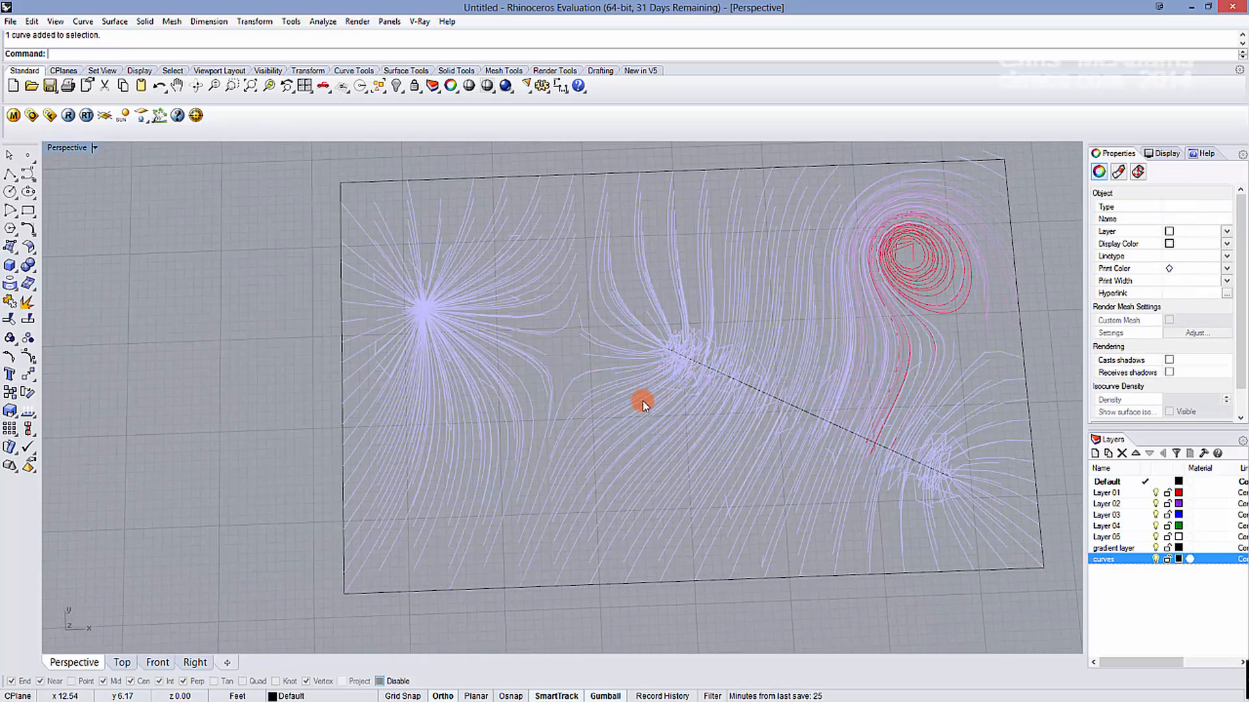
scroll(642, 377, down, 5)
drag(278, 191, 996, 609)
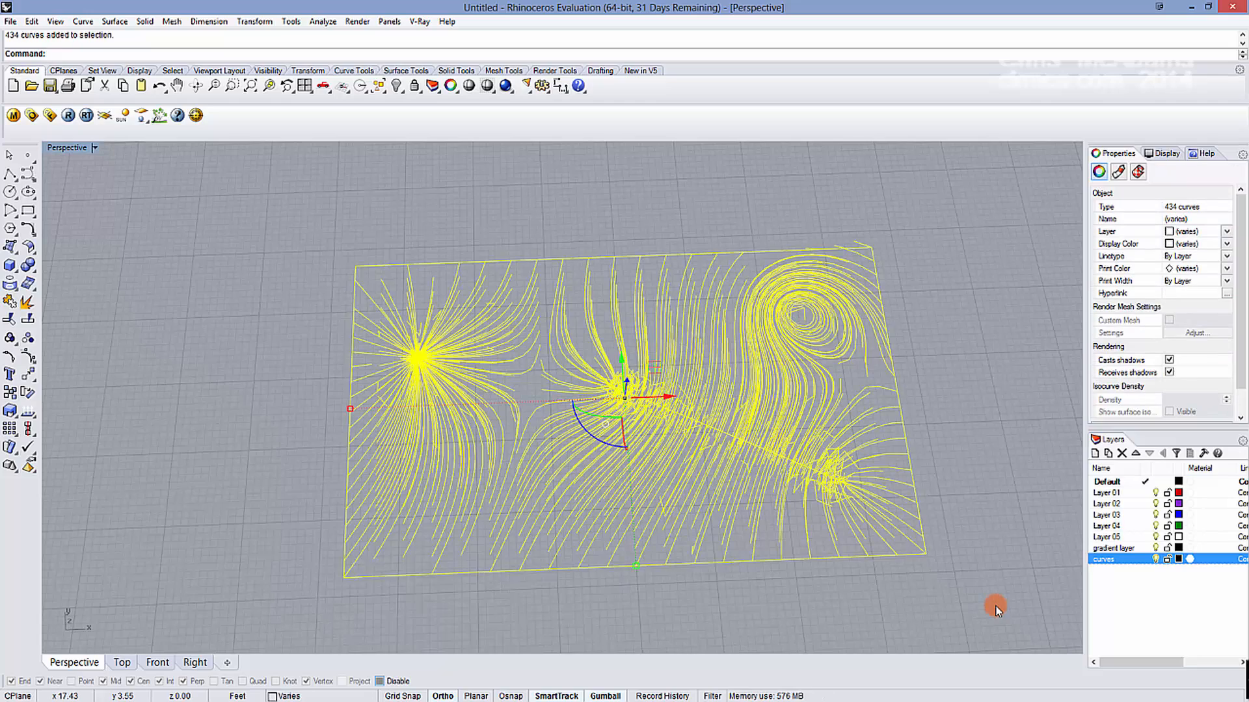
text(Export)
key(Return)
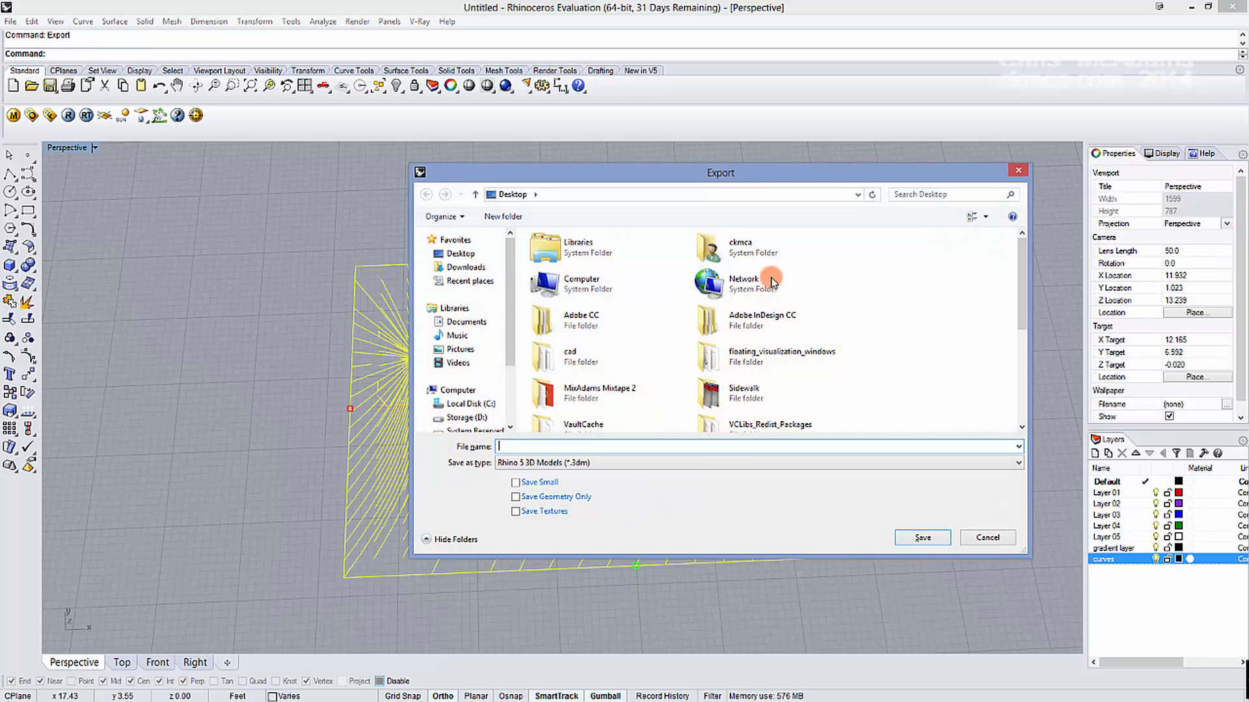
key(Escape)
click(915, 347)
Step: Reopen Grasshopper and turn on the preview of the Custom Preview component that colours the circle pattern
right_drag(915, 348, 912, 380)
text(Grasshopper)
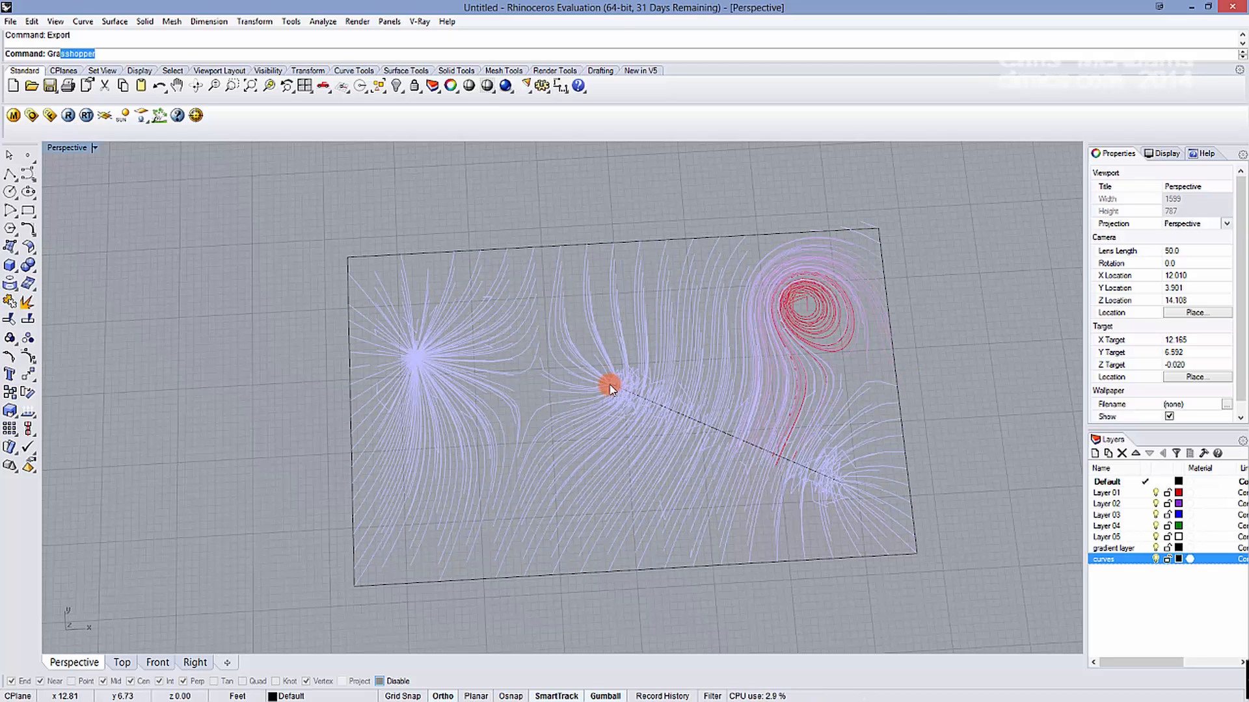
key(Return)
right_drag(876, 362, 974, 368)
drag(1199, 563, 1126, 378)
scroll(1126, 380, down, 8)
scroll(1125, 384, down, 1)
right_drag(804, 399, 1129, 360)
scroll(852, 369, up, 3)
right_drag(727, 384, 781, 420)
scroll(1015, 413, up, 3)
scroll(781, 419, down, 2)
right_drag(794, 335, 708, 333)
right_click(1064, 301)
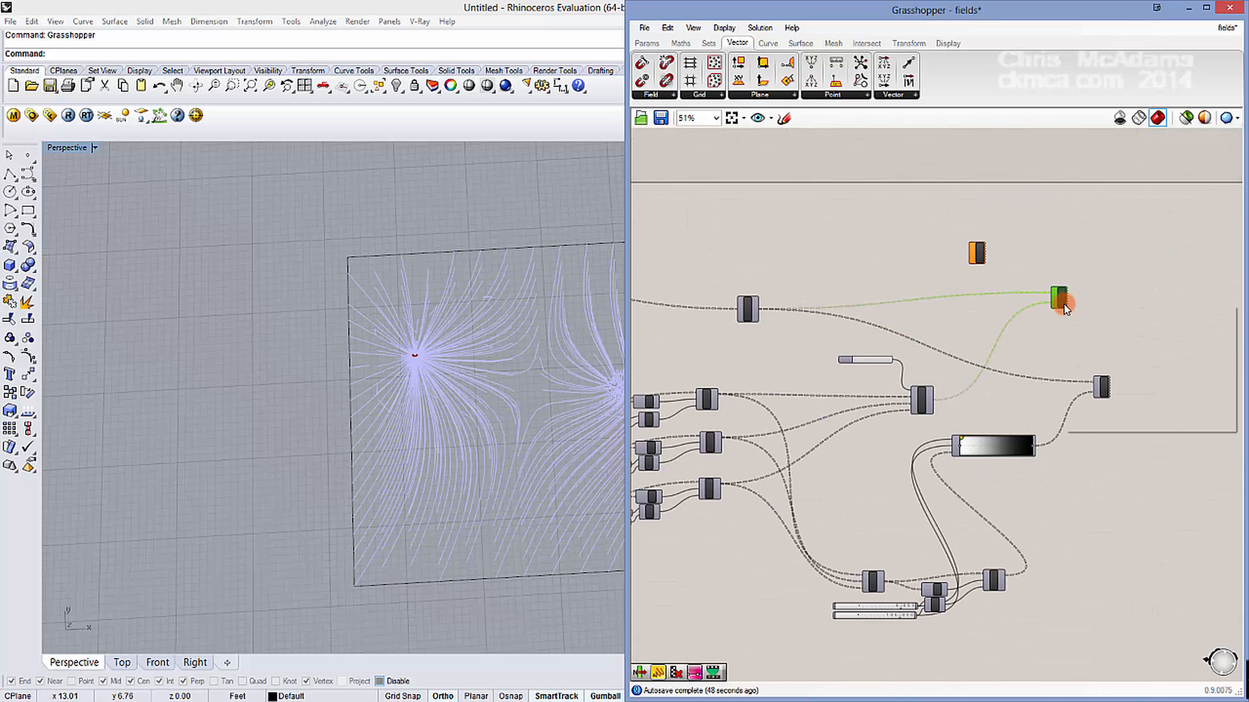
click(1096, 329)
Step: Select all the baked curves with their boundary and scale them up from their centre to roughly the size of the circle pattern
shift+right_drag(489, 346, 396, 364)
scroll(411, 338, down, 12)
drag(282, 277, 495, 521)
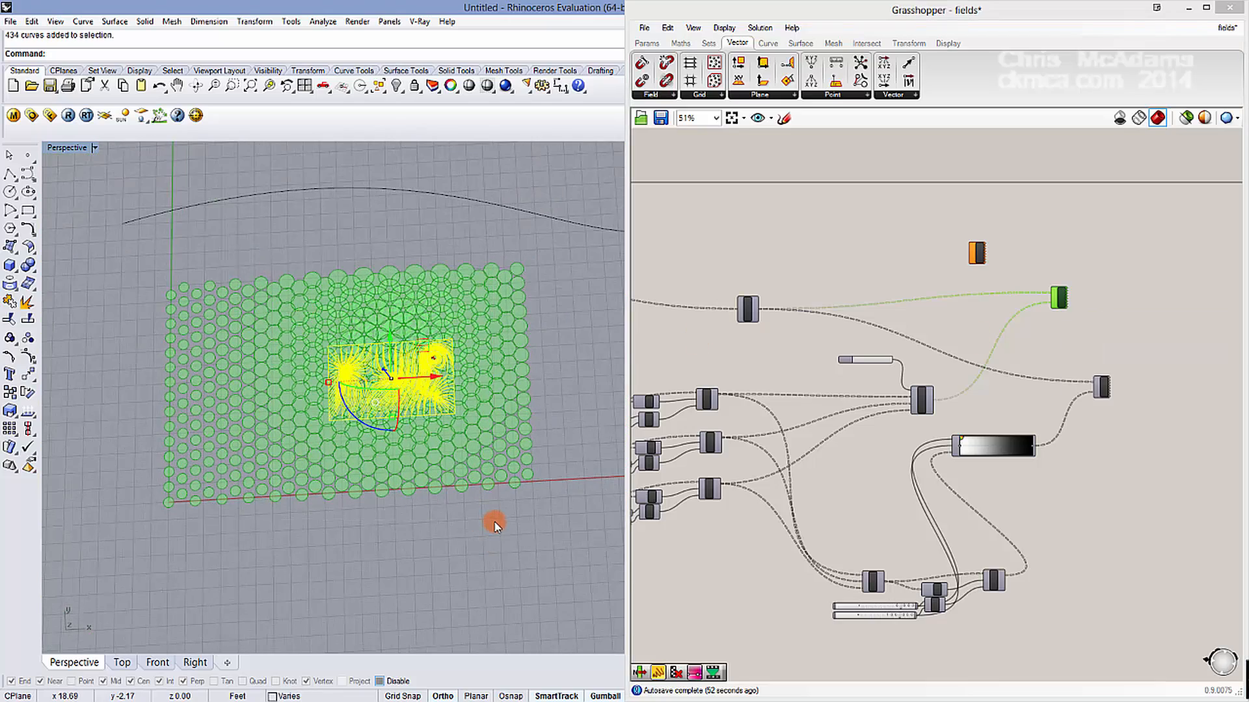
key(Return)
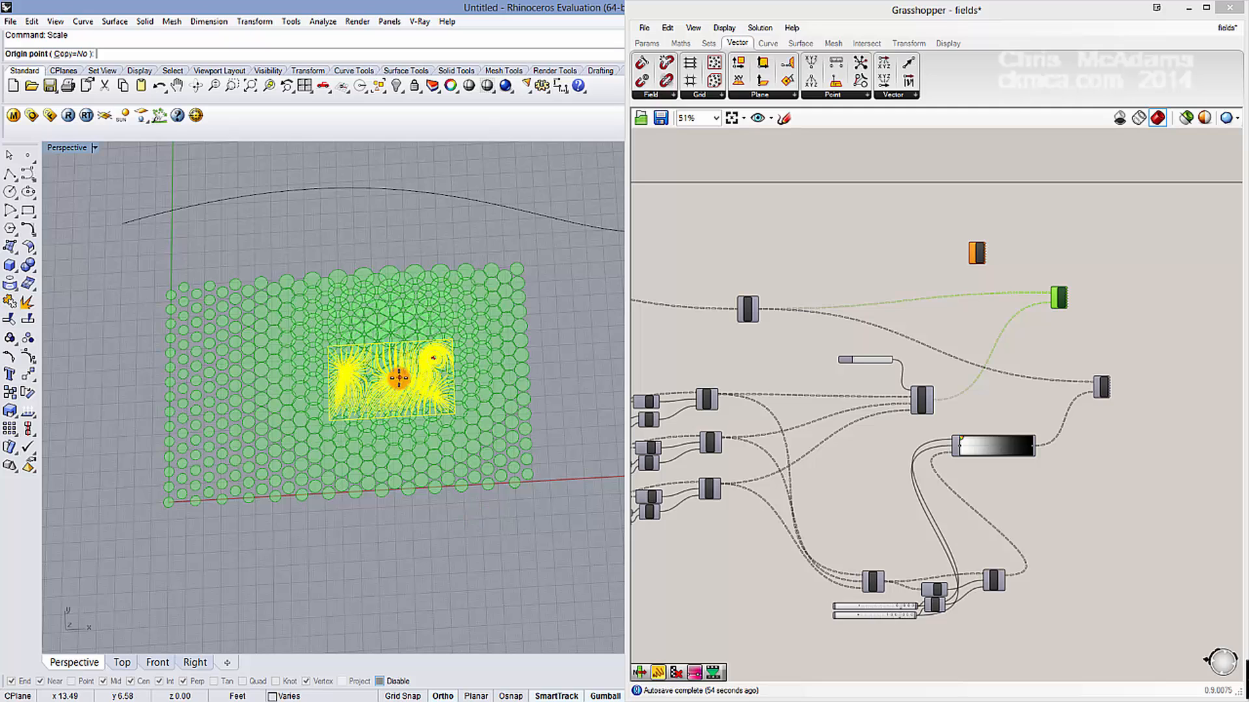
click(396, 379)
click(452, 414)
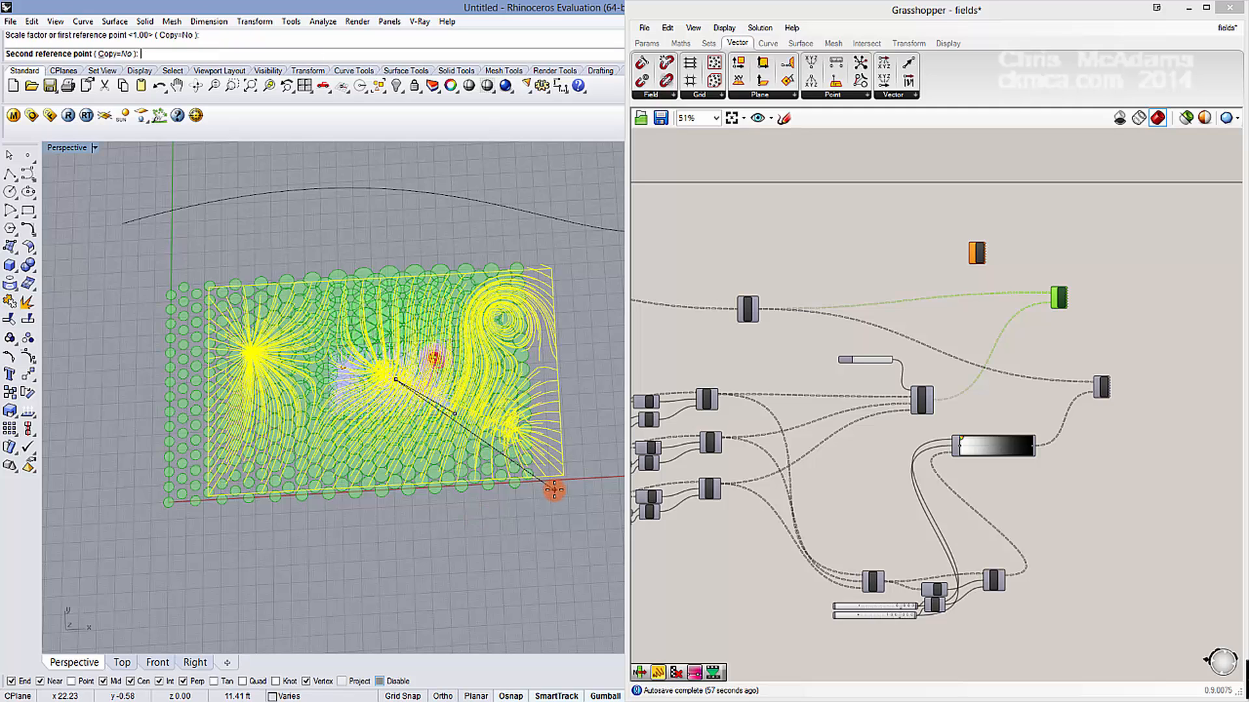
click(563, 497)
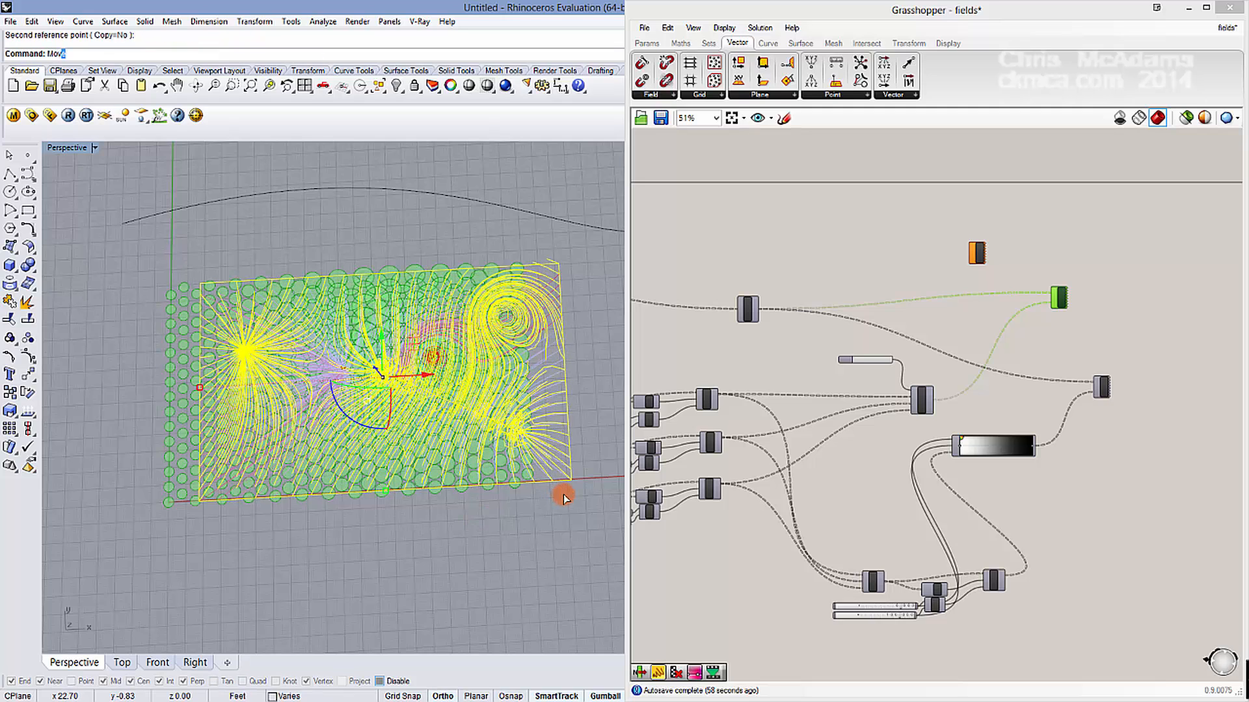
Step: Move the enlarged curves so their boundary lines up with the origin corner of the circle pattern
text(Mov)
key(Return)
click(564, 496)
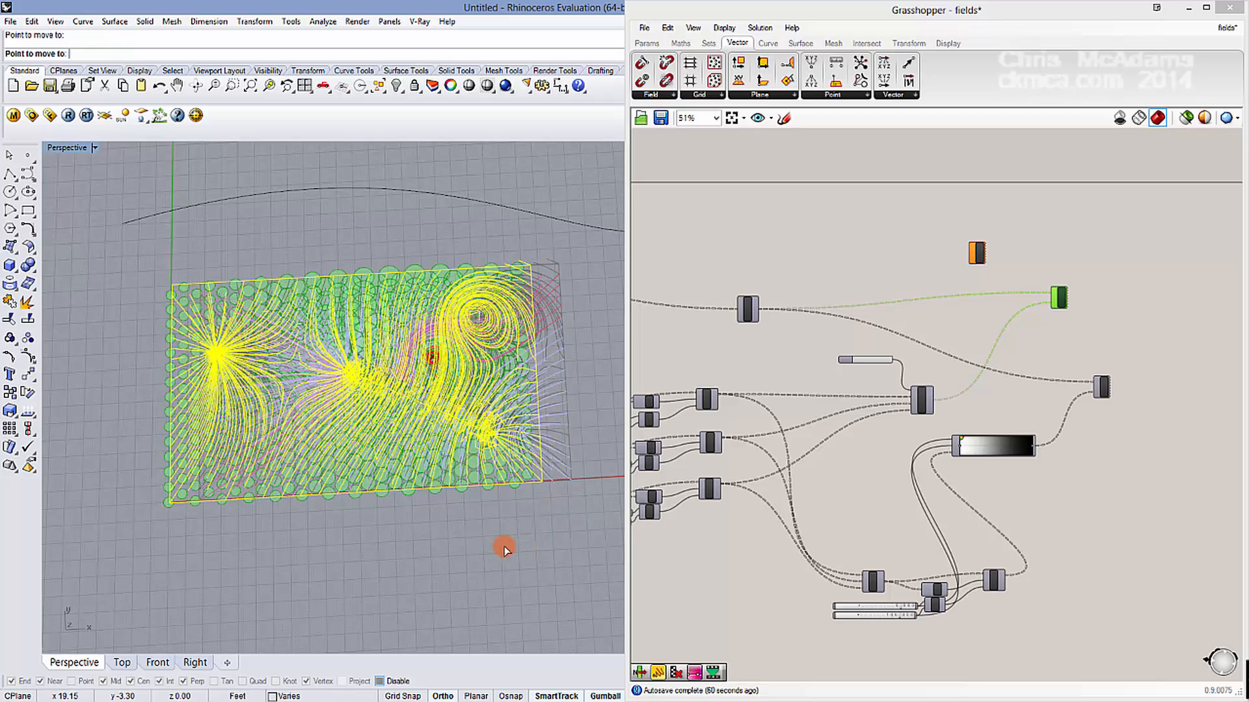
click(505, 547)
right_drag(452, 447, 763, 372)
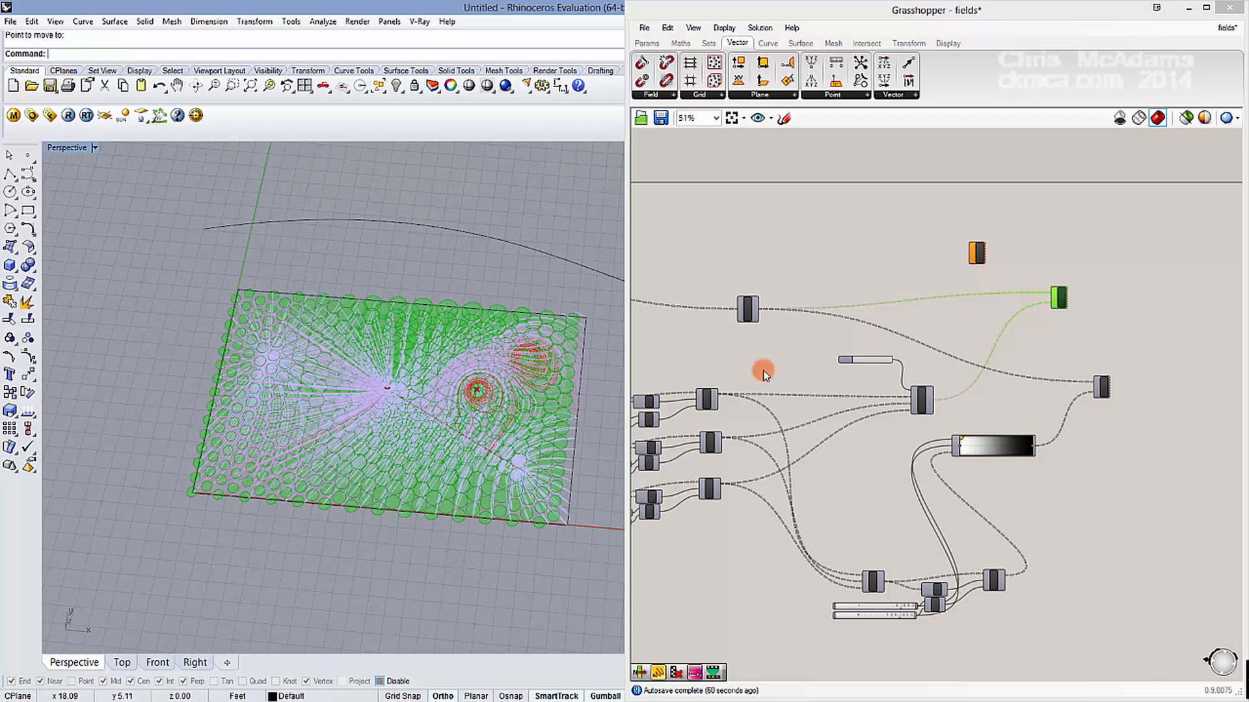
Step: Copy the C# bake script and its toggle from the field-line definition and place the copies beside the circle preview components
click(1060, 299)
right_drag(1106, 310, 699, 297)
scroll(698, 297, down, 4)
scroll(1138, 291, up, 3)
right_drag(1138, 291, 925, 340)
scroll(1069, 442, up, 3)
right_drag(1069, 442, 1029, 486)
drag(1029, 482, 976, 377)
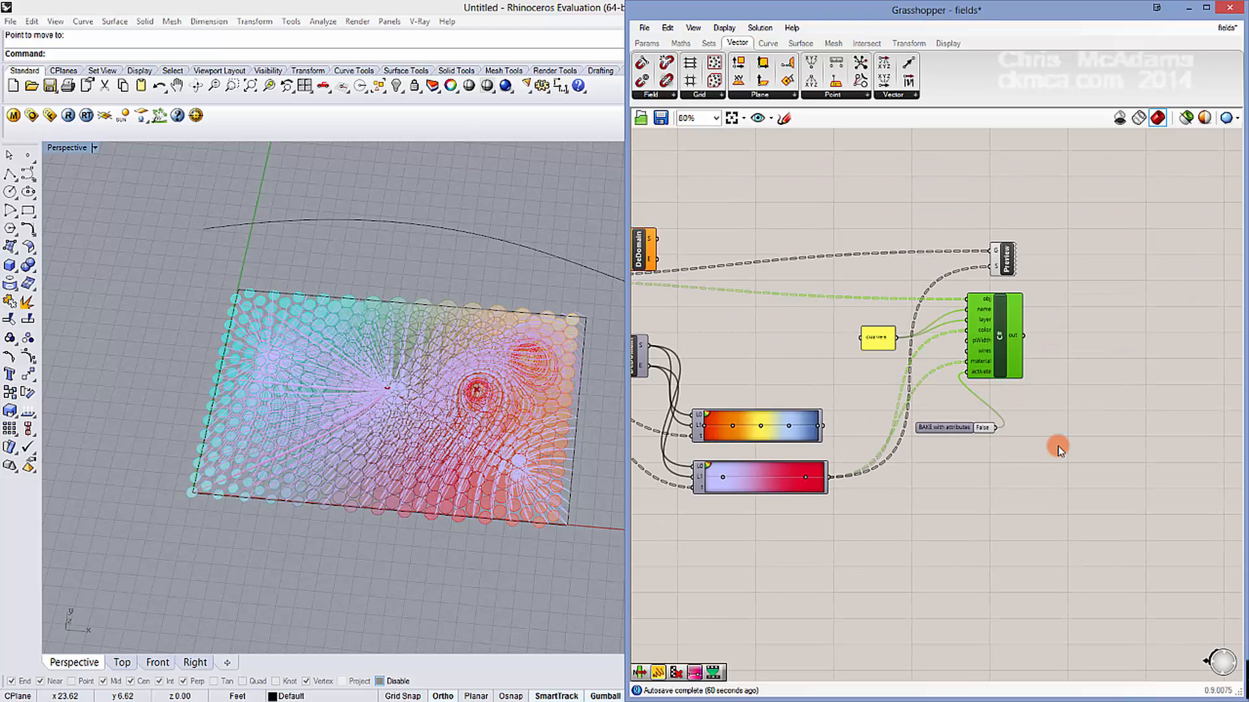
drag(1068, 473, 646, 424)
scroll(961, 354, down, 6)
right_drag(653, 430, 1000, 480)
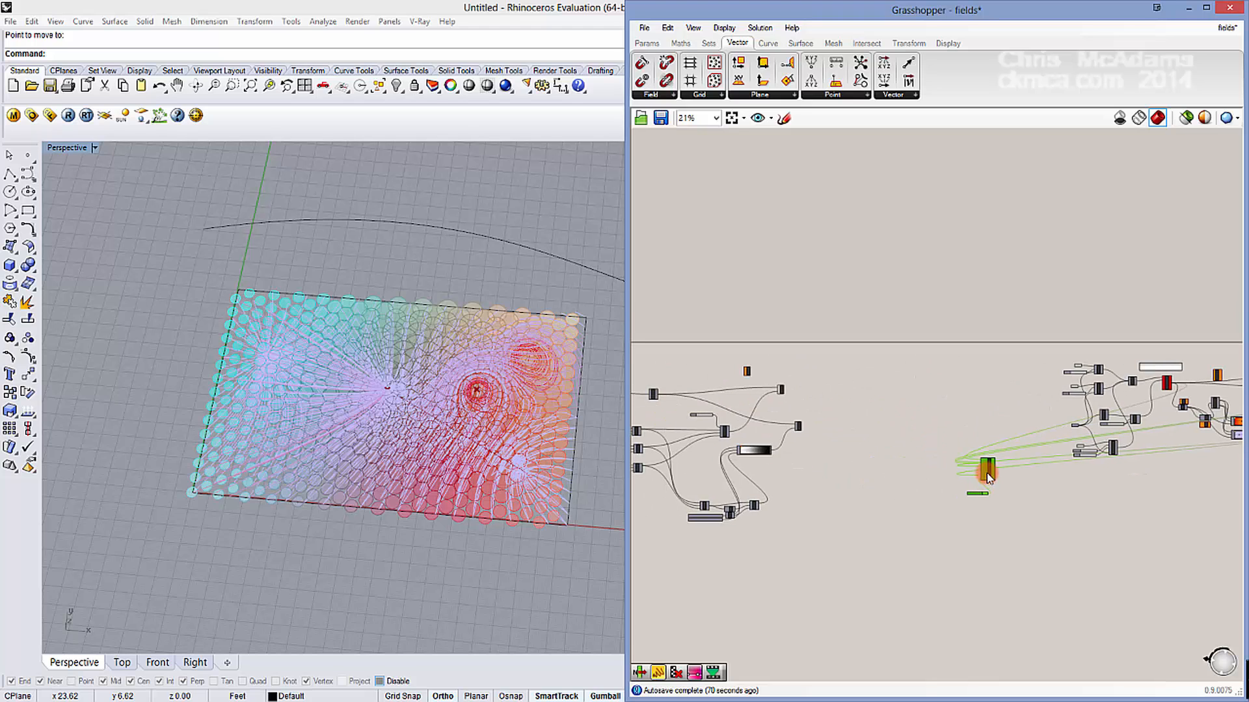
drag(986, 473, 821, 405)
scroll(816, 405, up, 4)
right_drag(813, 406, 927, 402)
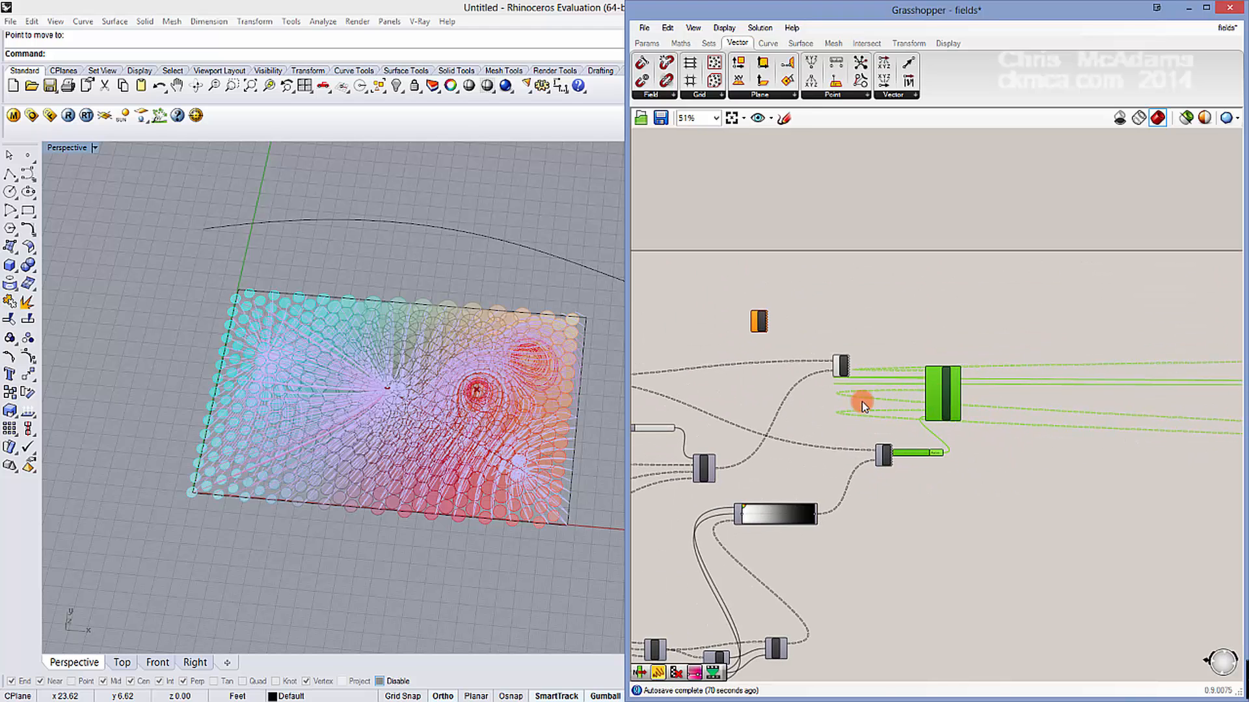
Step: Copy the "curves" text panel and place the copy next to the copied C# script in the circle definition
right_drag(845, 415, 958, 403)
scroll(952, 406, down, 4)
right_drag(1177, 415, 833, 413)
scroll(1074, 406, up, 2)
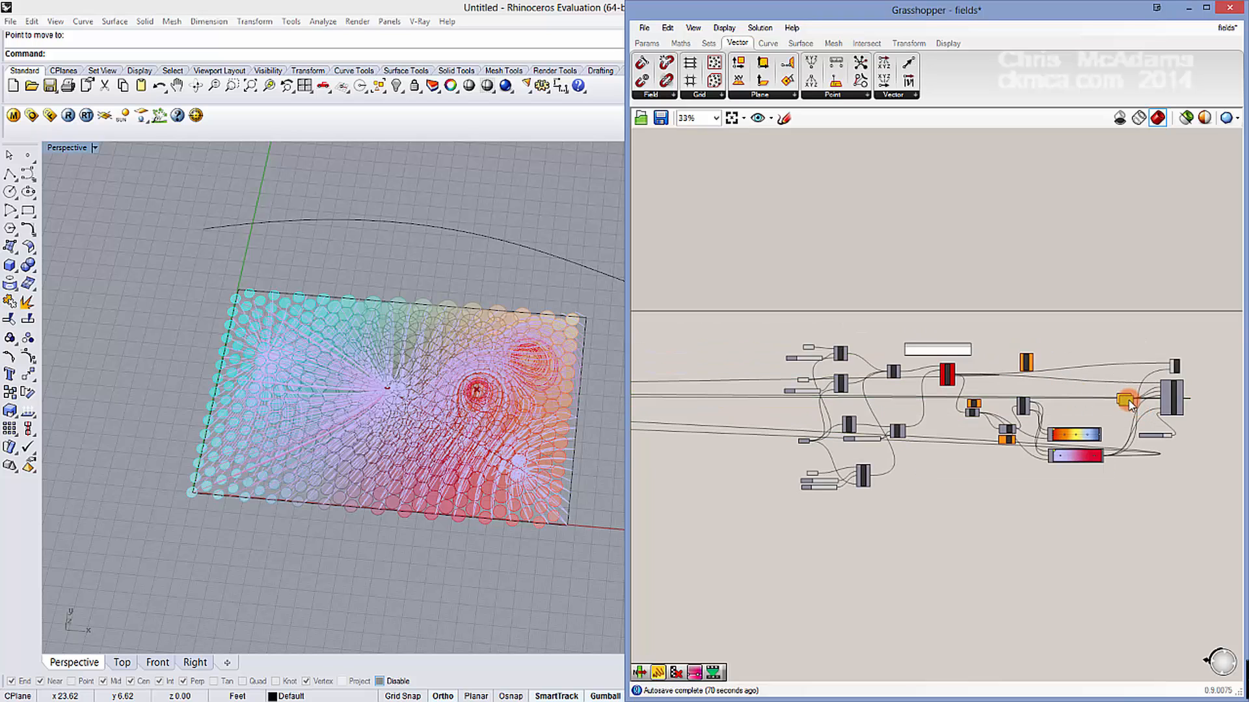
click(661, 495)
right_drag(706, 496, 1072, 501)
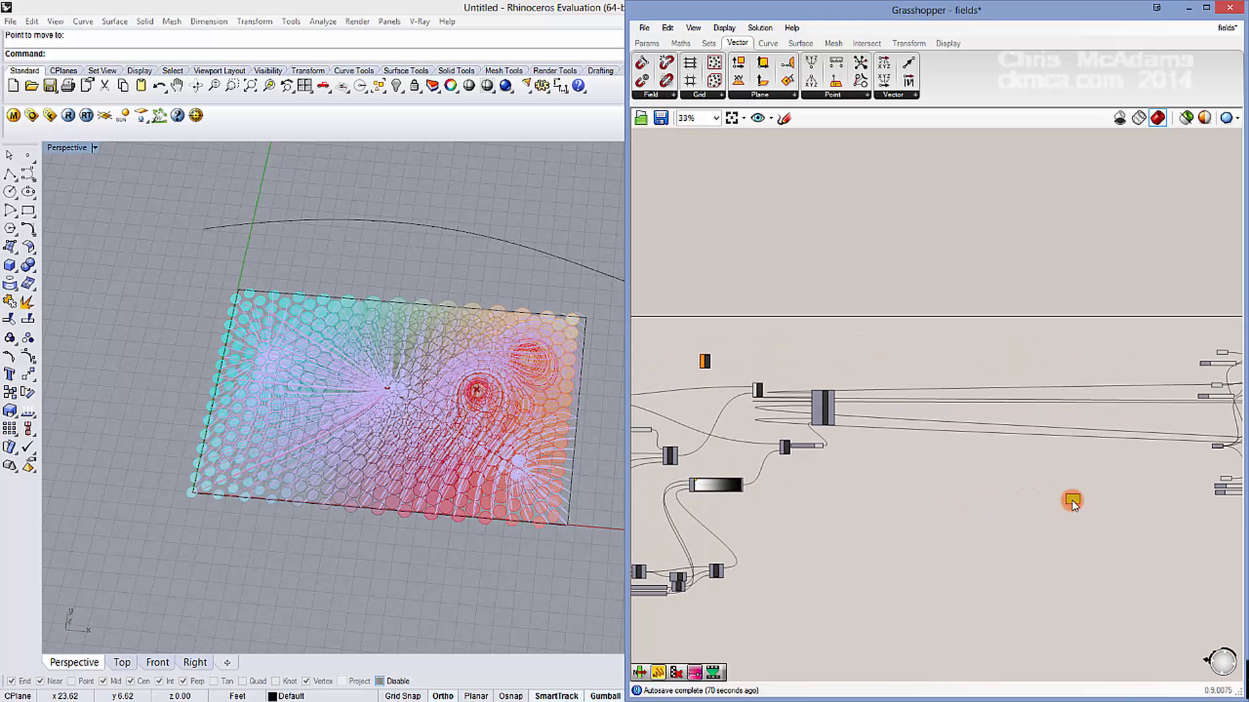
drag(1072, 500, 726, 418)
scroll(726, 422, up, 6)
Step: Change the copied panel's text to "circles"
double_click(722, 435)
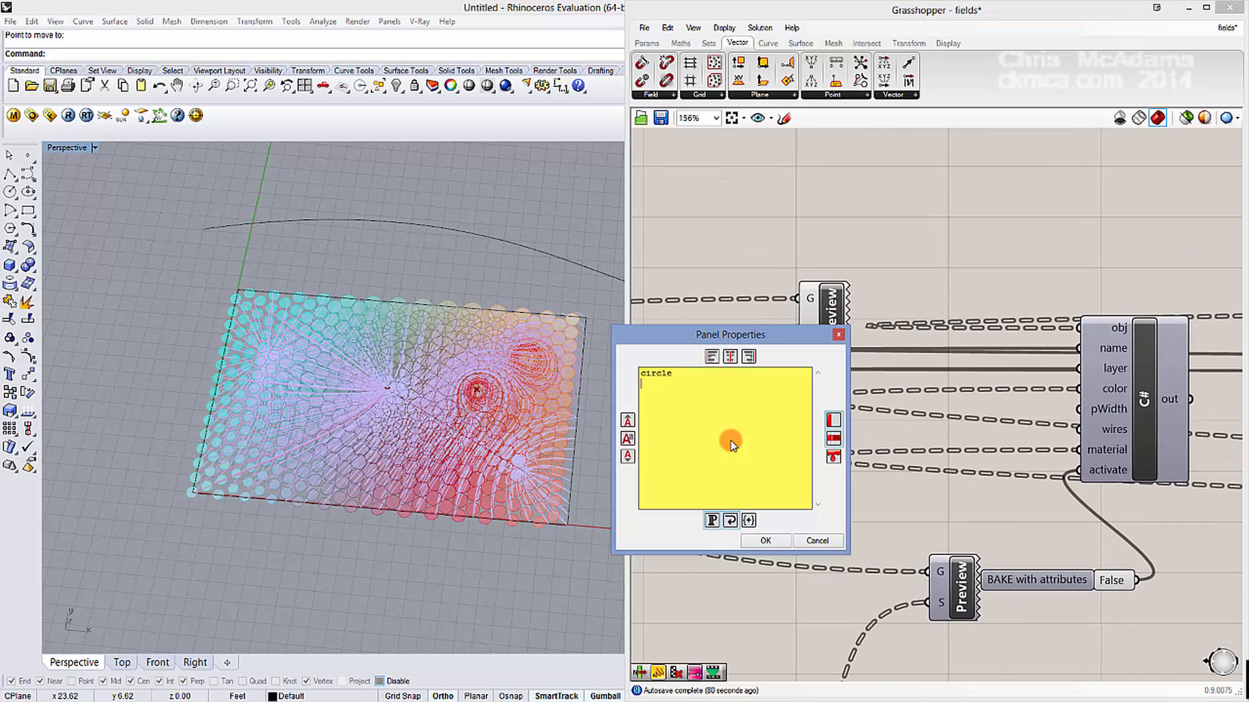
click(764, 542)
text(circles)
click(760, 545)
Step: Connect the "circles" panel to the layer and name inputs of the copied C# script
right_drag(846, 451, 744, 466)
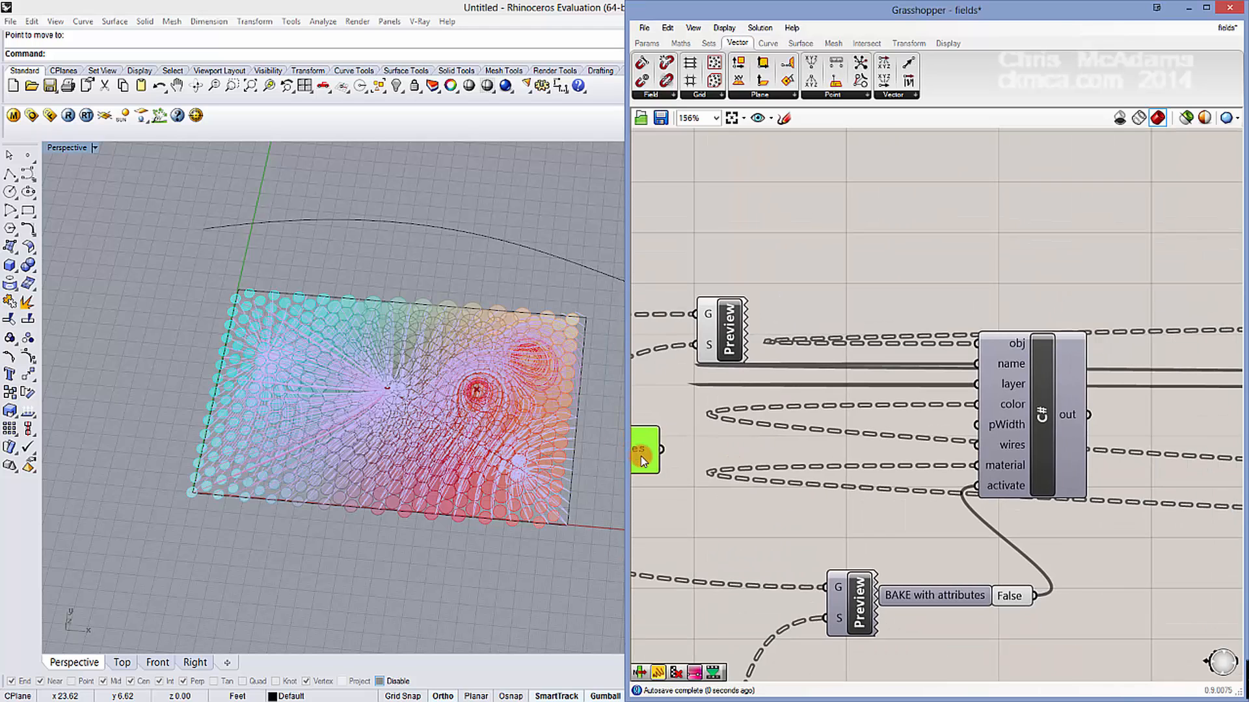
drag(642, 456, 988, 384)
drag(836, 437, 976, 364)
Step: Connect the circle geometry that feeds the Custom Preview to the obj input of the copied C# script
right_drag(860, 400, 1003, 365)
scroll(871, 362, down, 2)
right_drag(870, 362, 1112, 349)
right_drag(888, 357, 1048, 357)
drag(659, 338, 932, 312)
mouse_move(1011, 331)
right_down()
mouse_move(668, 345)
mouse_move(830, 334)
right_up()
drag(722, 325, 1189, 327)
Step: Connect the RGB colour output to the script's color and material inputs, and reposition the "circles" panel just before the script
right_drag(1134, 357, 691, 494)
drag(701, 497, 1109, 383)
drag(704, 501, 1108, 350)
click(1001, 345)
drag(1002, 345, 1009, 311)
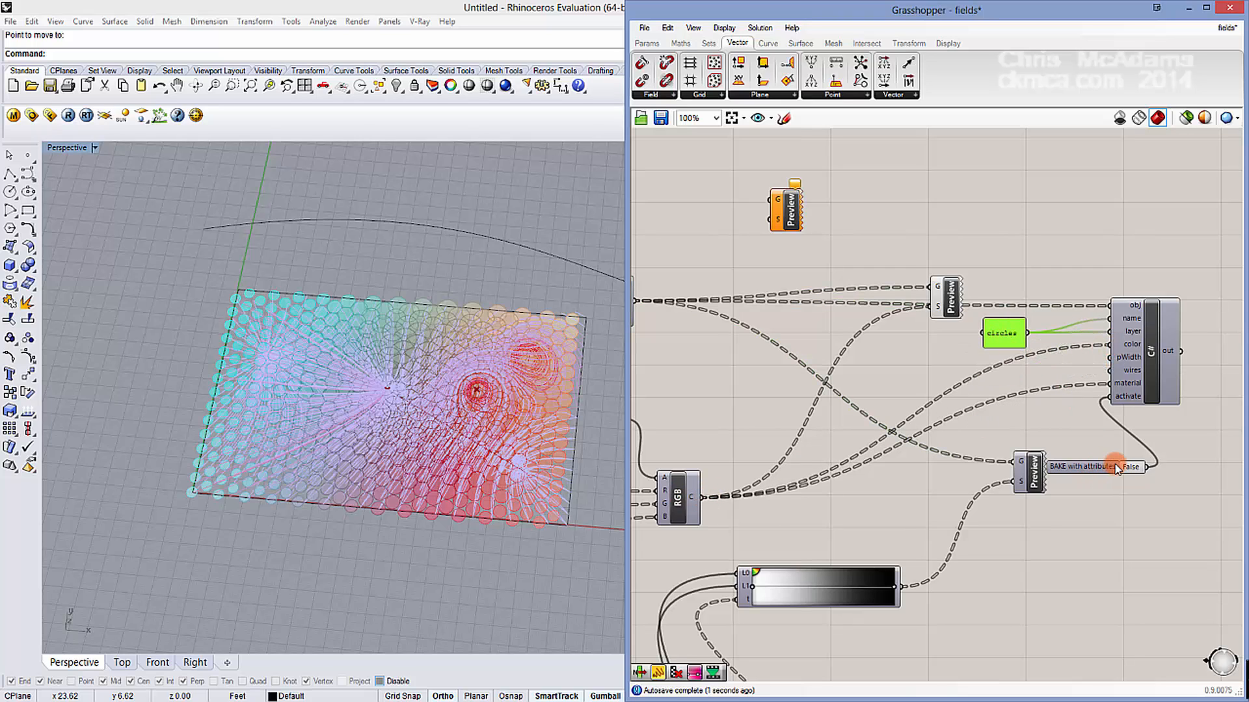
Step: Set the copied bake toggle to True to bake the coloured circles, and return to the full Rhino window
double_click(1133, 473)
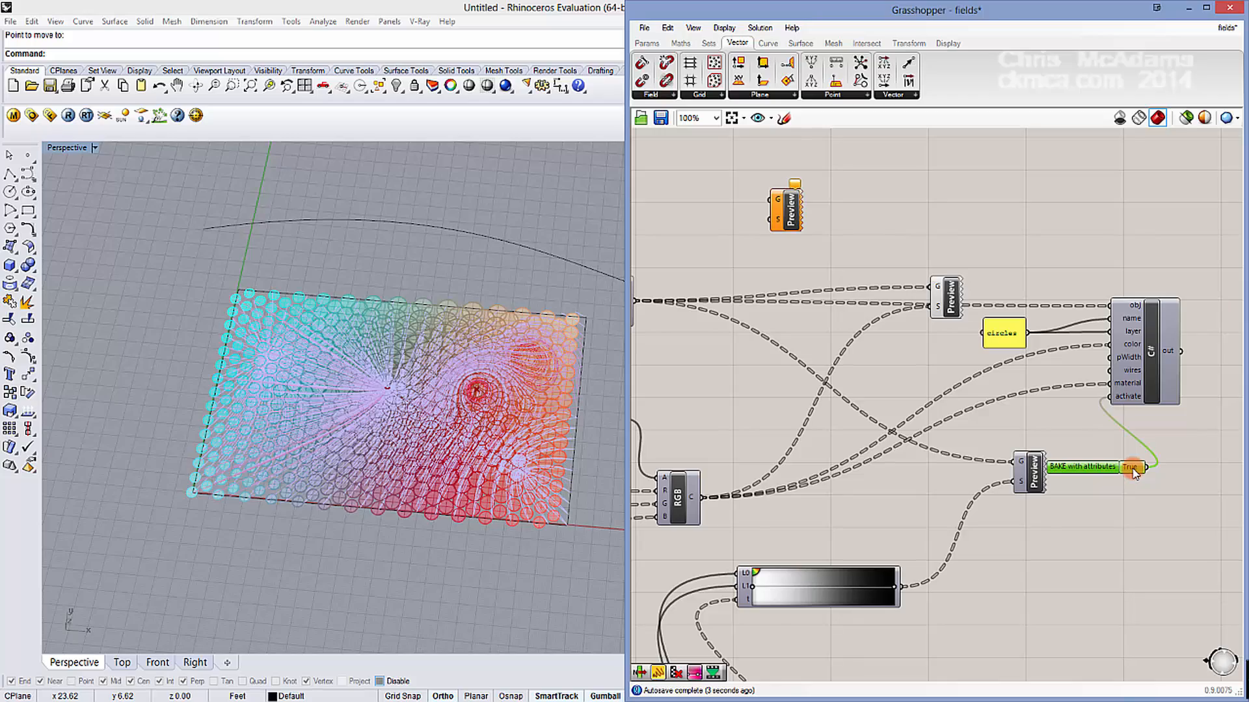
click(1229, 7)
right_drag(577, 234, 662, 313)
scroll(455, 339, up, 6)
Step: Hide the grid in the Perspective viewport by setting the Grid command's ShowGrid option to No
text(rid)
key(Return)
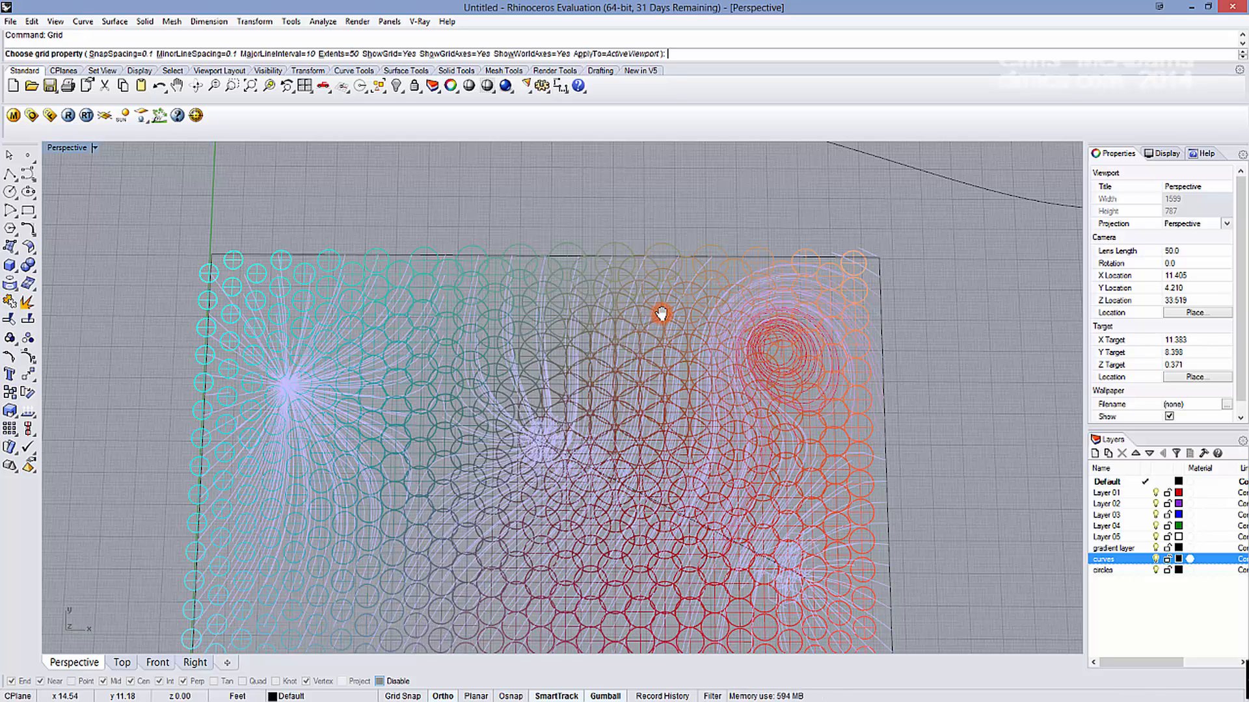
text(h)
key(Return)
key(Return)
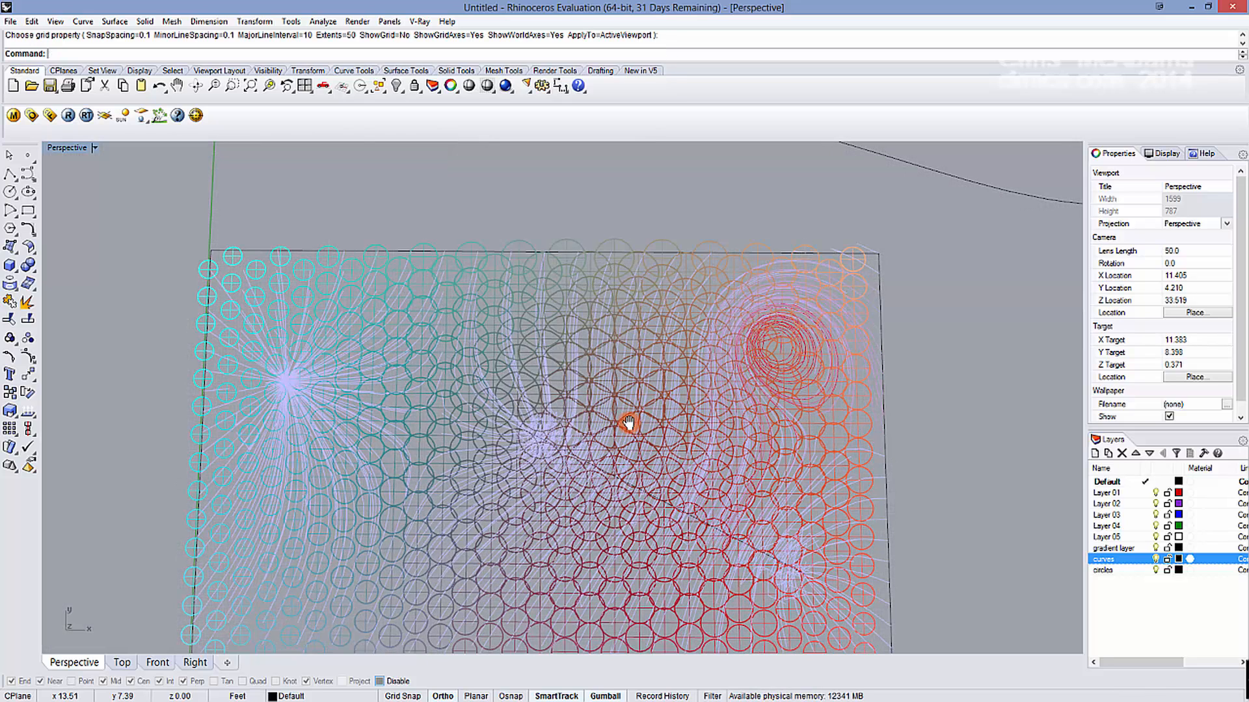
Step: Switch the Perspective viewport to a shaded display and frame the whole pattern of circles and curves
mouse_move(627, 423)
shift+right_down()
mouse_move(610, 400)
mouse_move(666, 344)
shift+right_up()
middle_click(610, 400)
click(627, 399)
scroll(668, 345, down, 2)
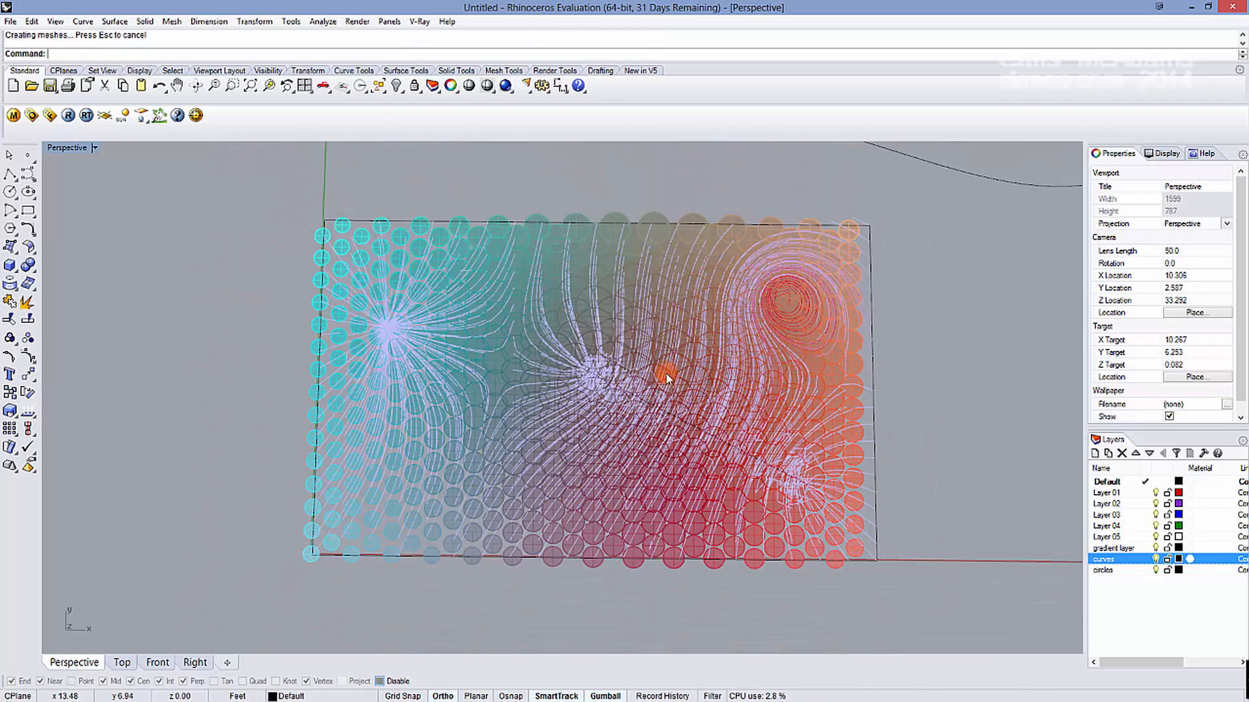
Step: Switch to the Top viewport, frame the circle and curve pattern, and set its display mode to Shaded
double_click(65, 148)
double_click(51, 147)
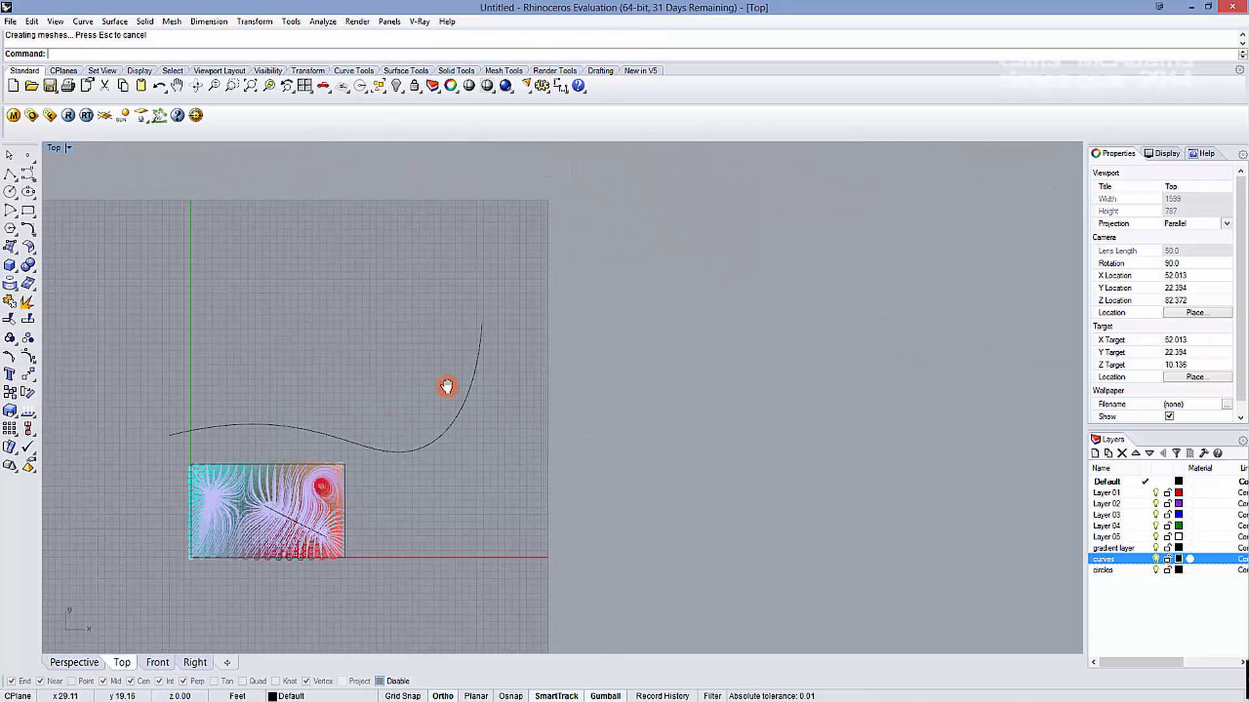
scroll(350, 440, up, 4)
right_drag(350, 439, 706, 363)
mouse_move(560, 395)
right_down()
mouse_move(638, 382)
mouse_move(670, 420)
right_up()
middle_click(638, 382)
click(669, 372)
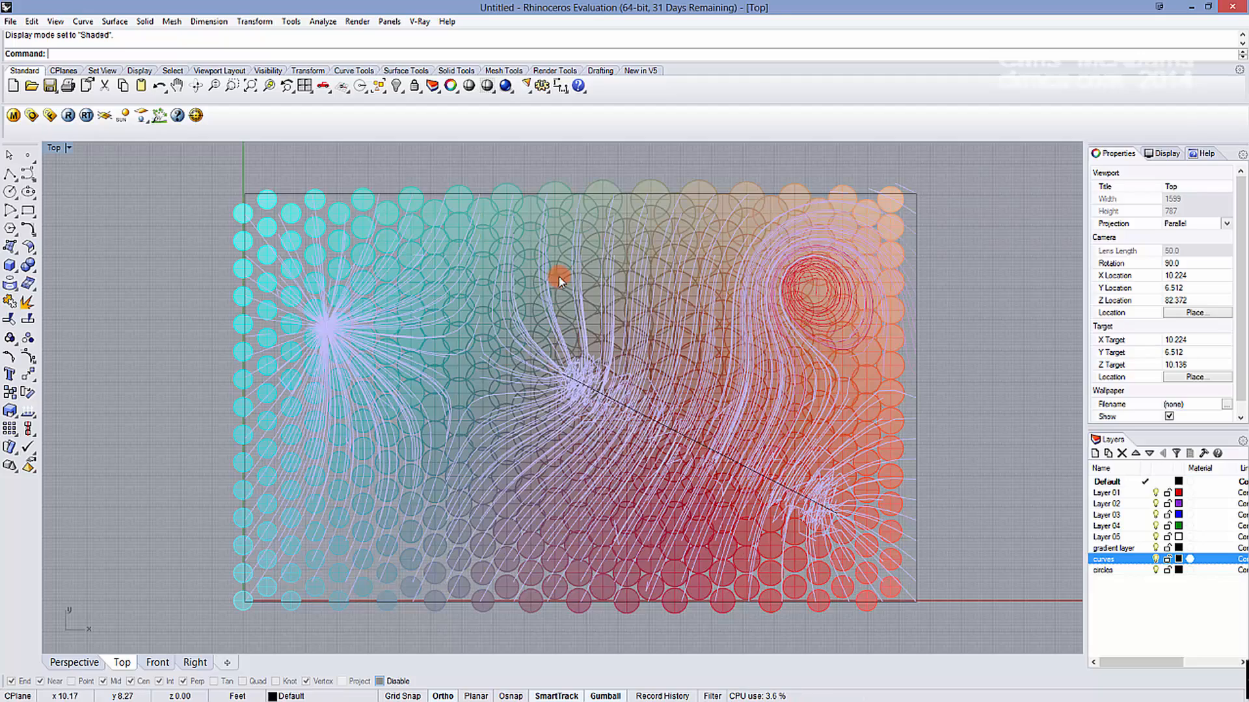
Step: Select the middle band of circles and curves and compress it vertically with Scale1D, from the lower edge as origin
scroll(543, 331, up, 2)
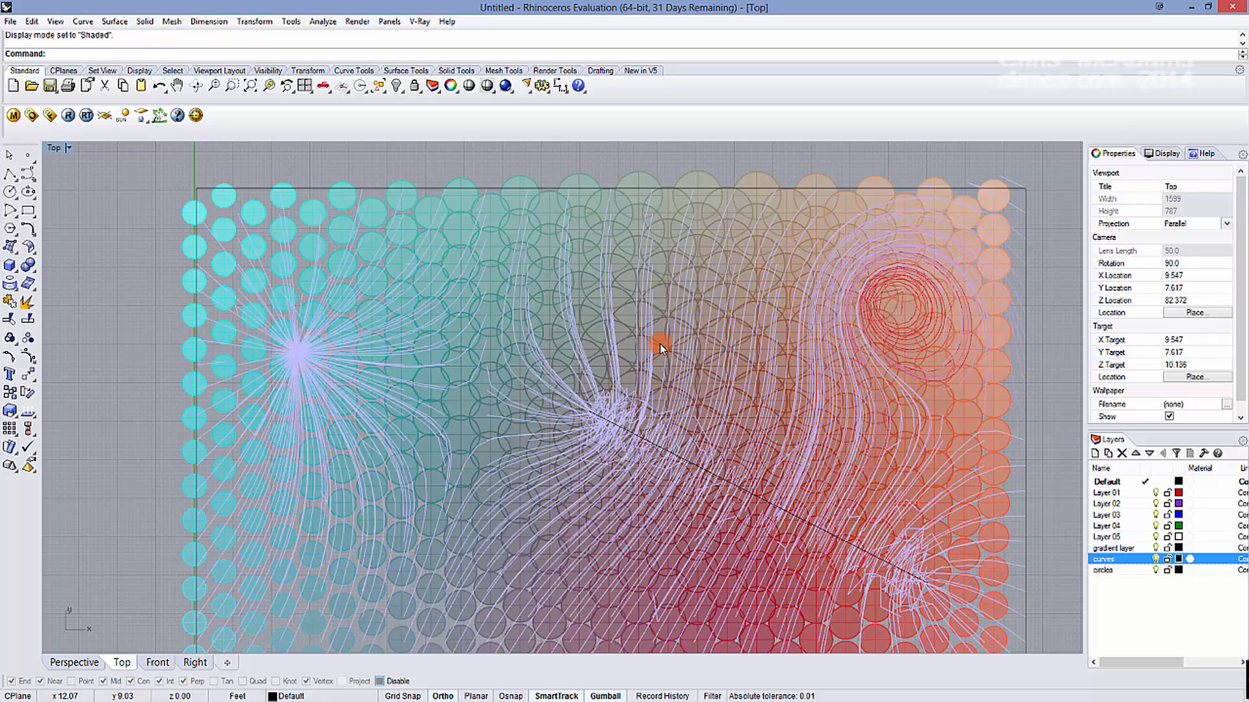
scroll(649, 347, down, 3)
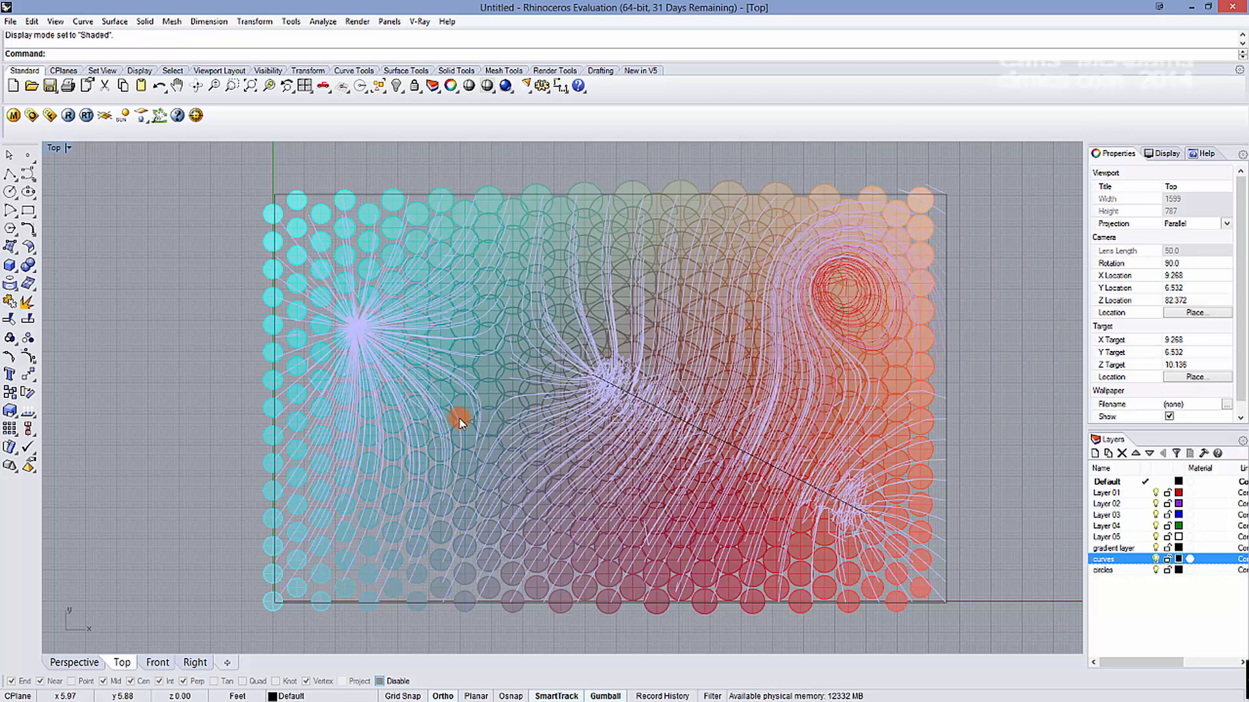
scroll(522, 268, down, 4)
drag(424, 156, 735, 521)
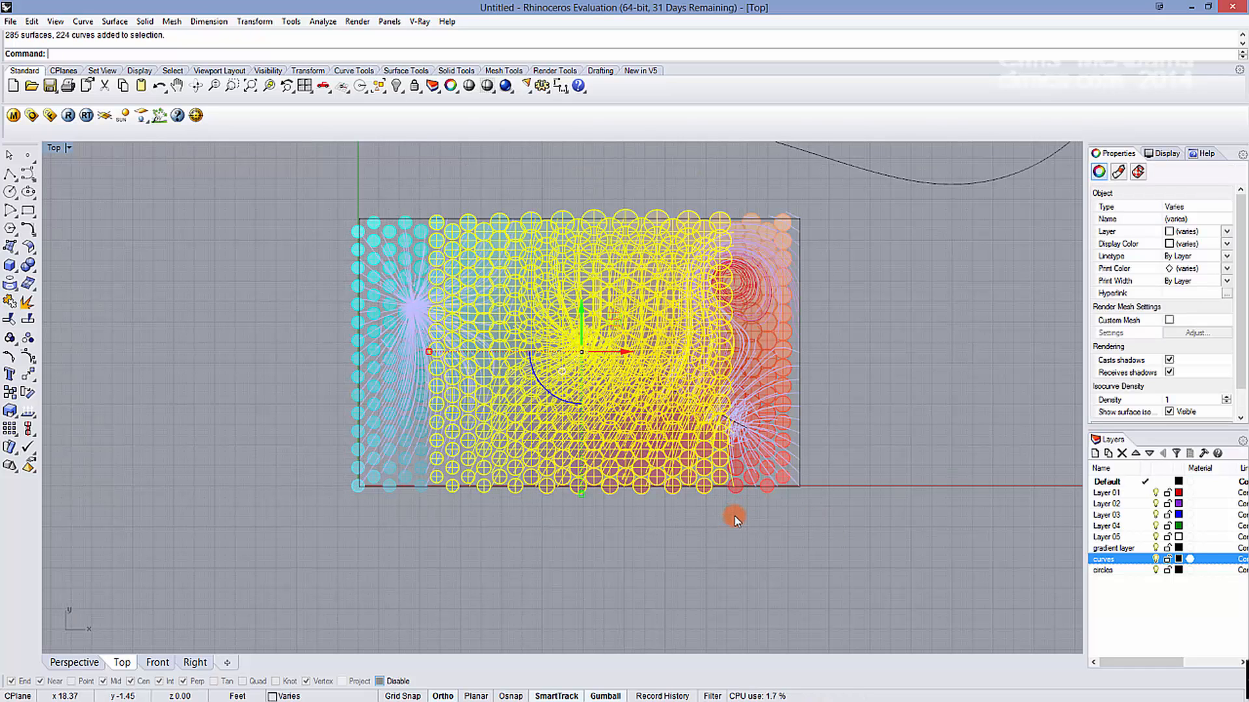
key(Return)
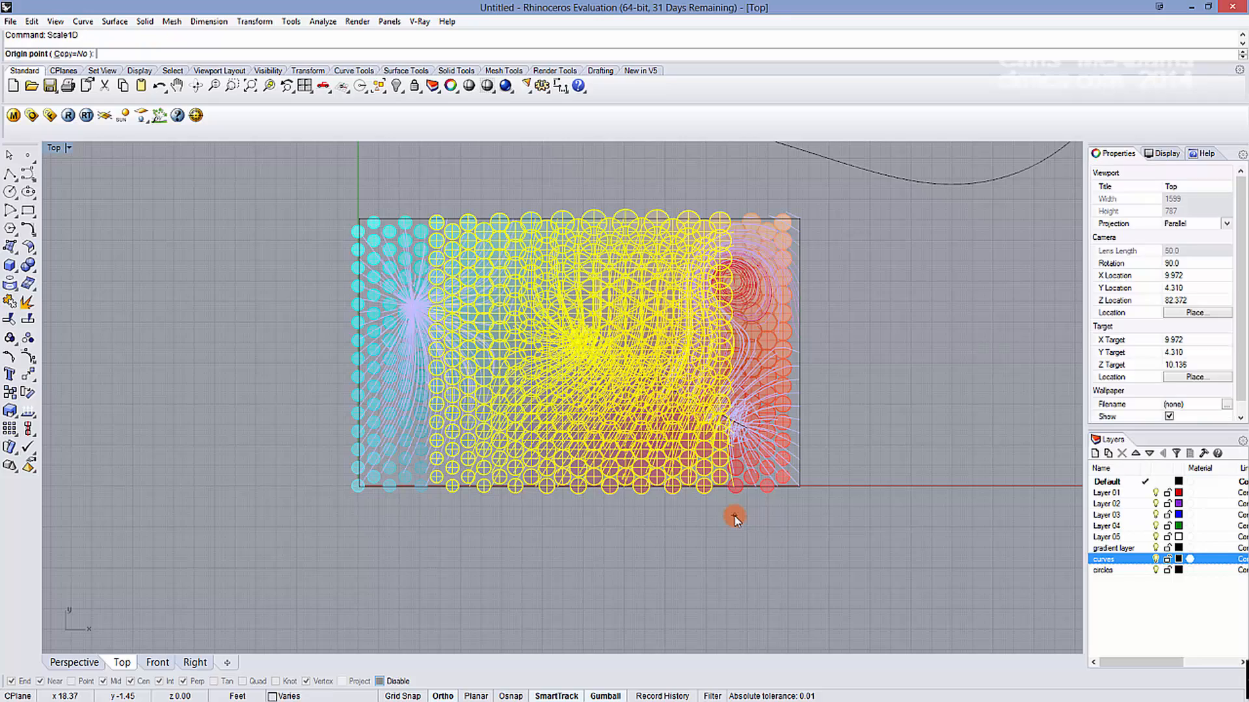
click(491, 493)
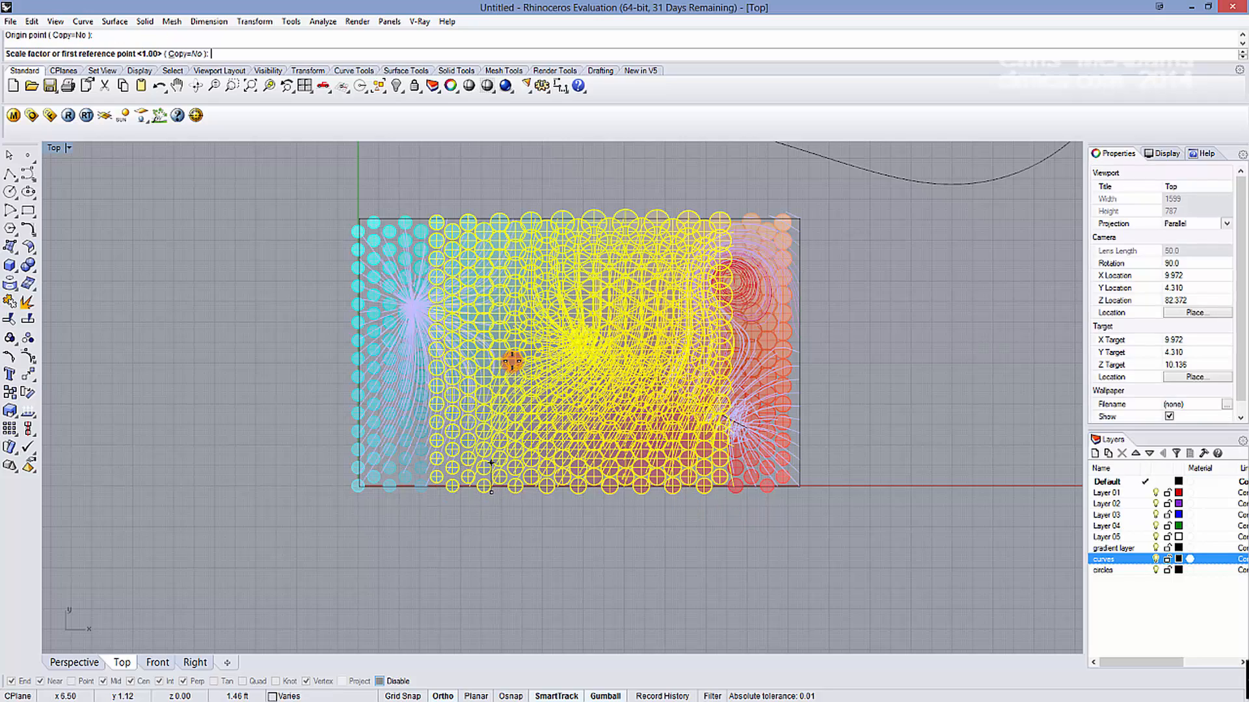
click(491, 221)
click(501, 296)
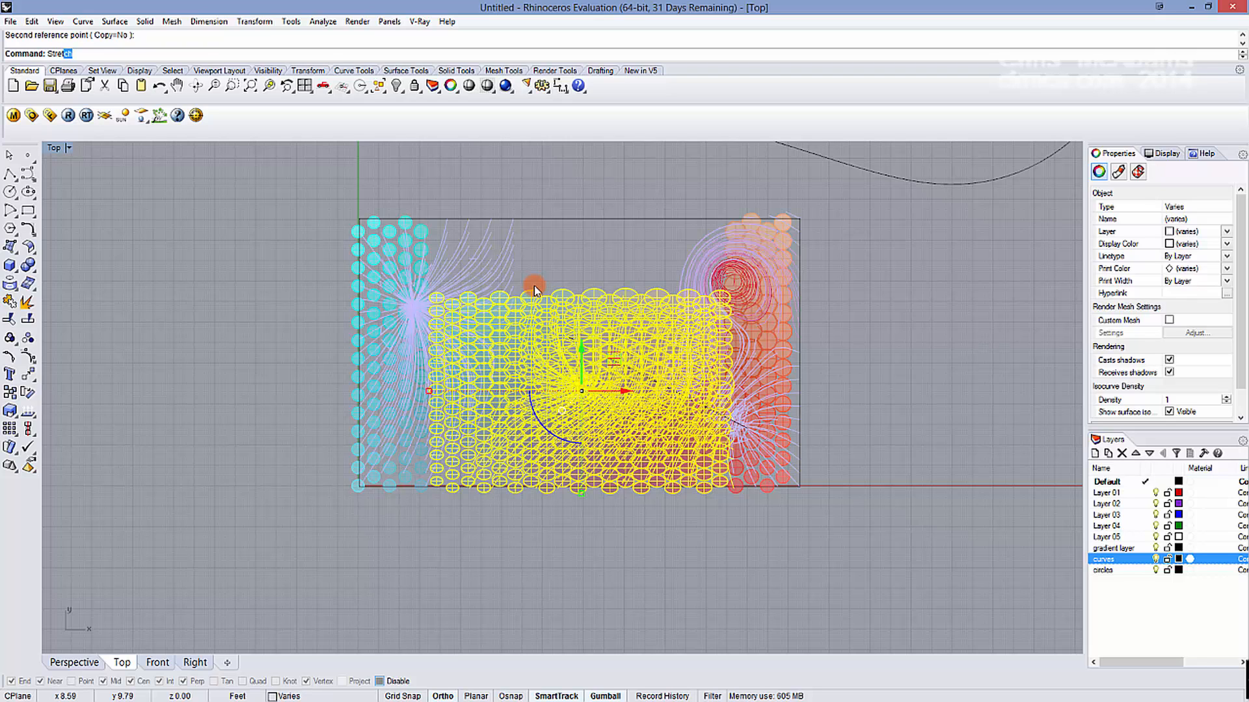
Step: Stretch the selected middle band upward along a vertical axis to the pattern's upper edge, with Copy=No and Rigid=No
key(Return)
click(647, 380)
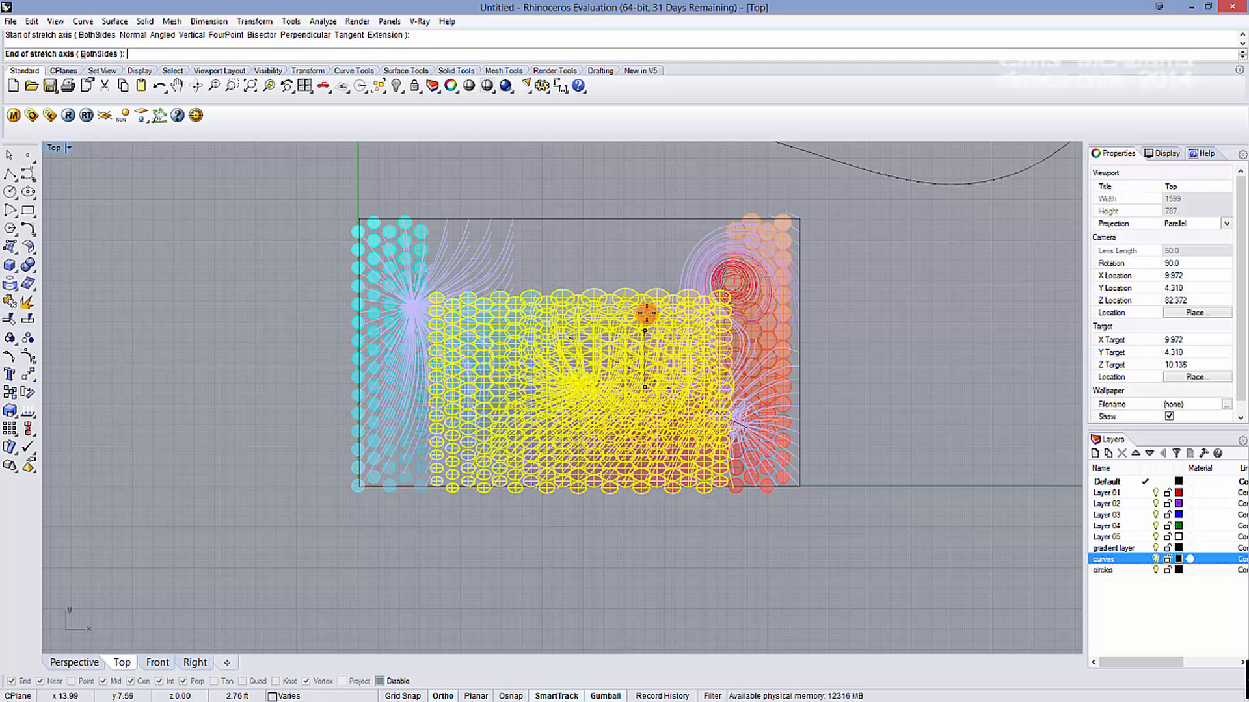
click(646, 296)
click(649, 202)
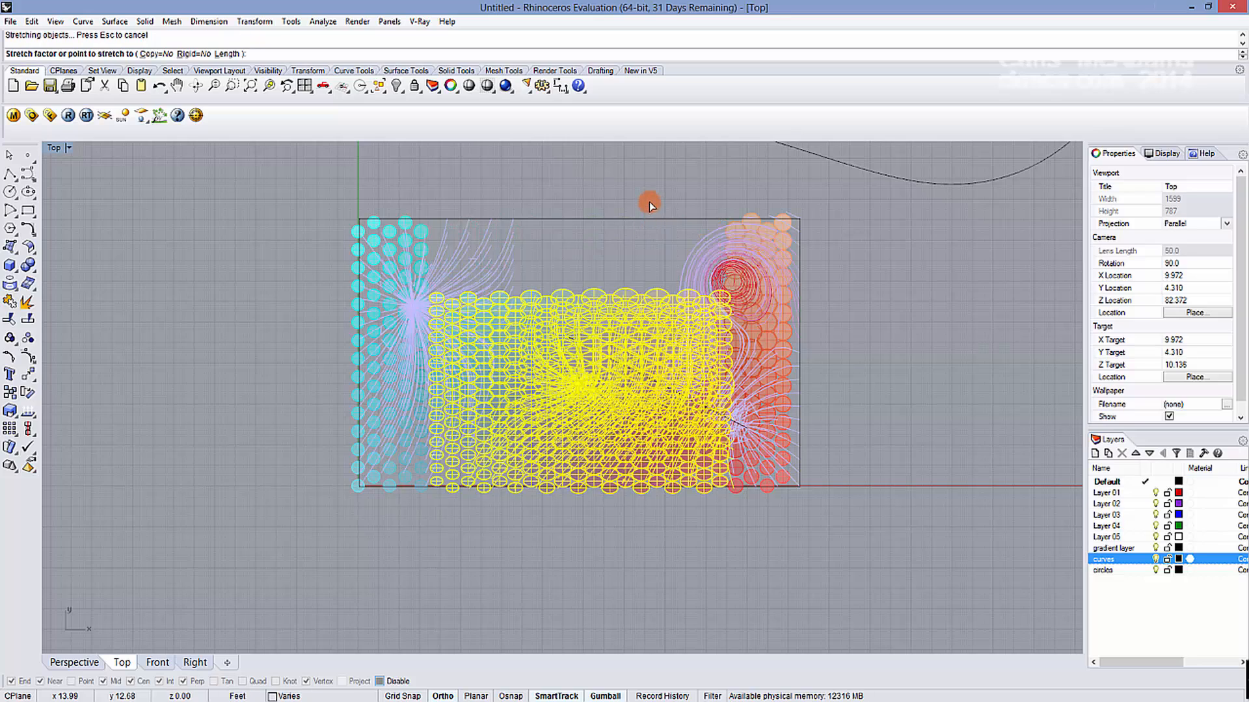
click(649, 194)
right_drag(654, 262, 661, 267)
scroll(634, 333, up, 4)
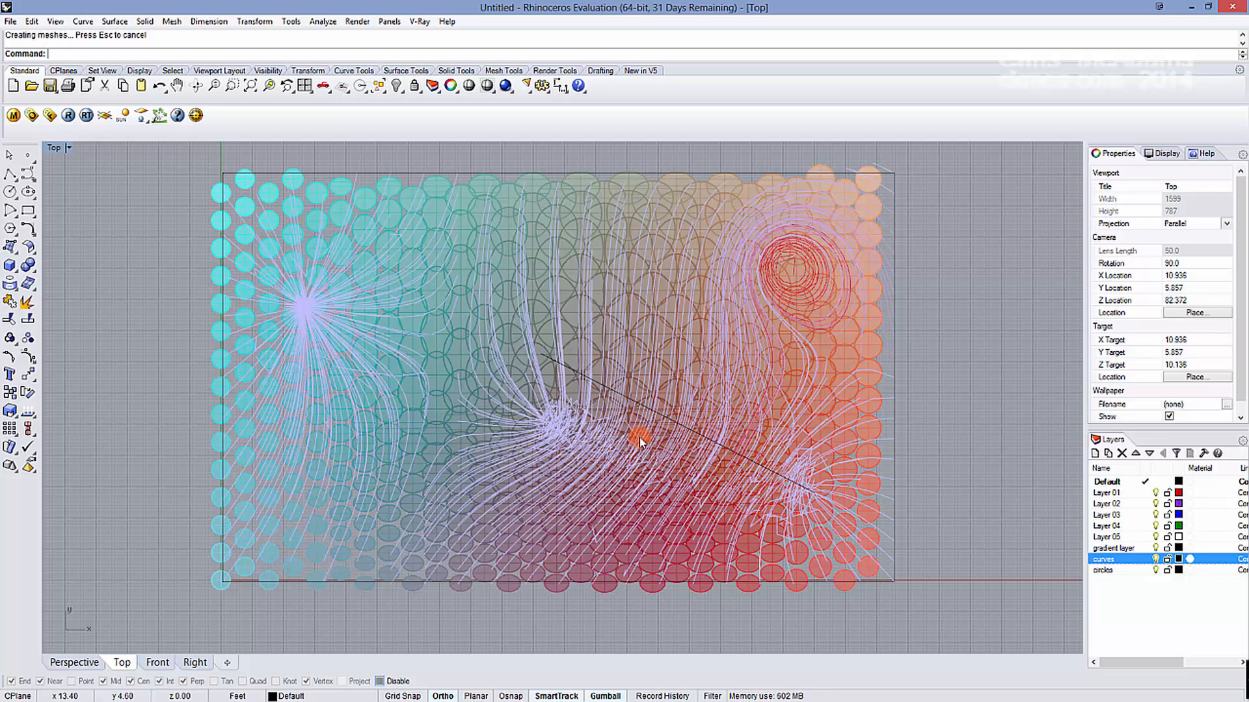
Step: Delete a cluster of neighbouring circles and curves above and left of the central line hub to open a gap
click(500, 317)
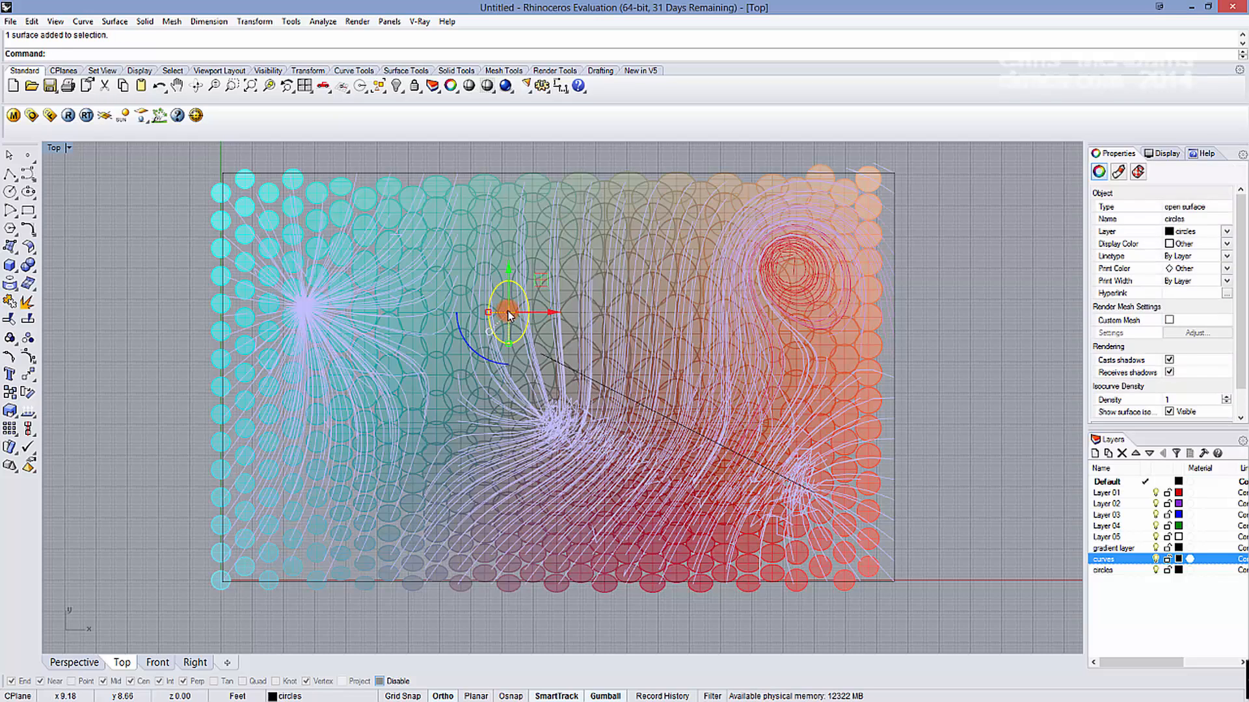
key(Delete)
scroll(501, 316, up, 5)
click(492, 323)
key(Delete)
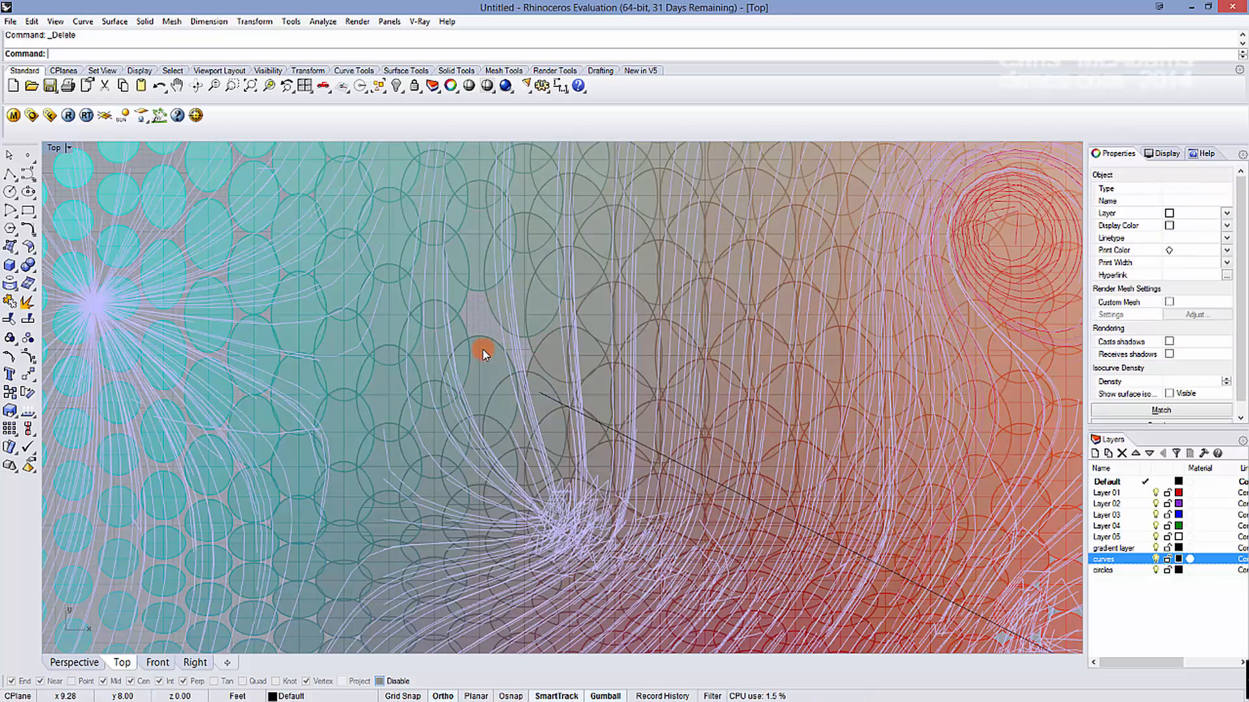
click(482, 351)
key(Delete)
click(460, 325)
key(Delete)
click(463, 294)
key(Delete)
click(494, 309)
key(Delete)
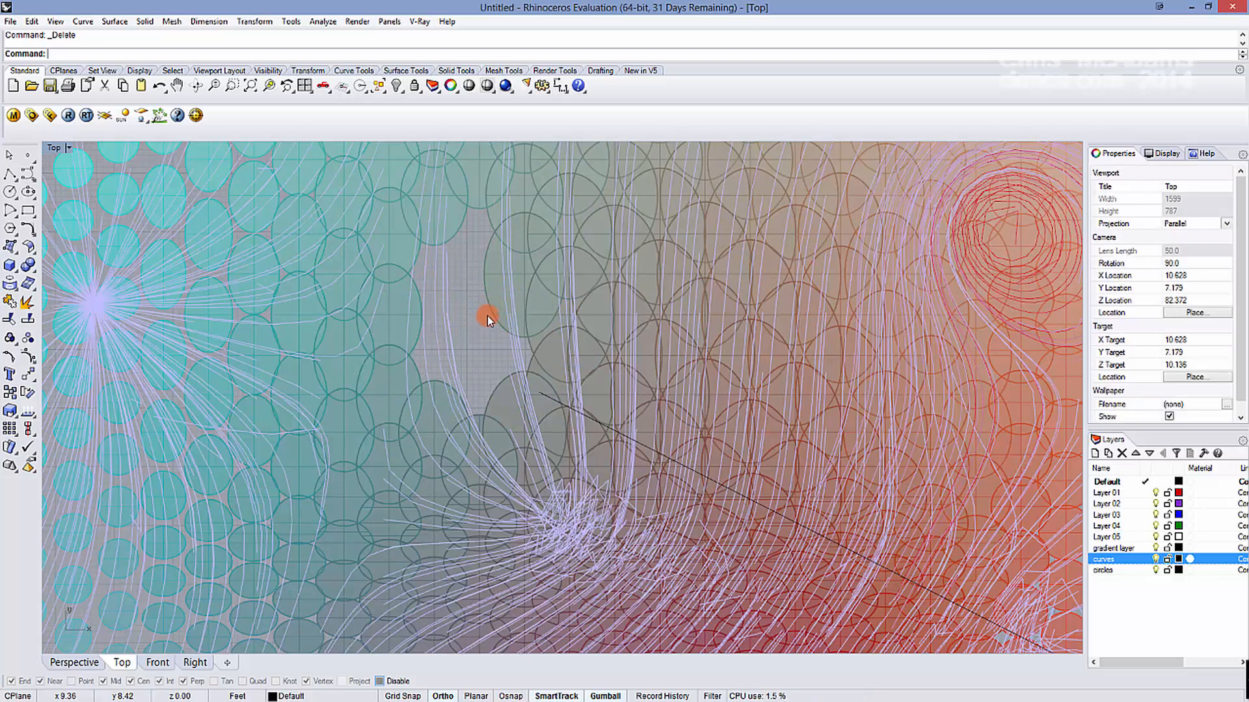
click(479, 322)
key(Delete)
click(445, 337)
key(Delete)
click(441, 334)
key(Delete)
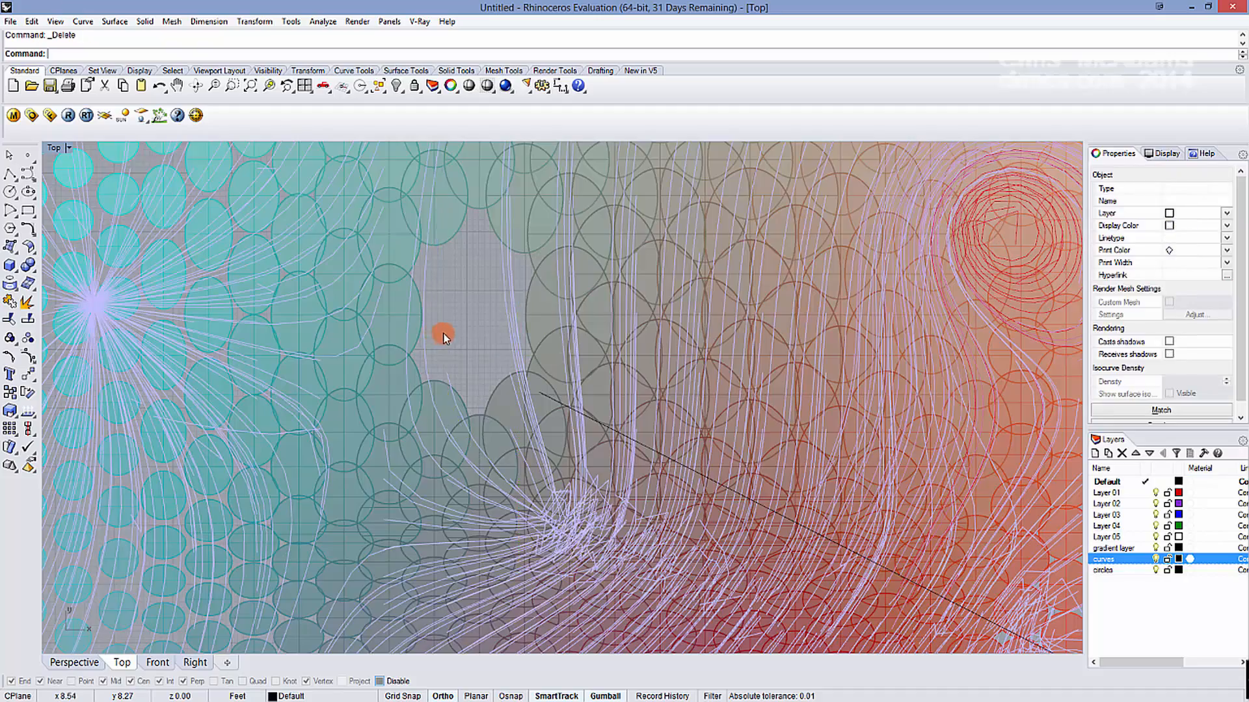
Step: Delete the remaining field lines running along the right side of the gap in the pattern
scroll(441, 334, down, 6)
right_drag(475, 330, 489, 319)
click(488, 314)
key(Delete)
scroll(488, 315, up, 2)
scroll(489, 315, up, 4)
click(494, 310)
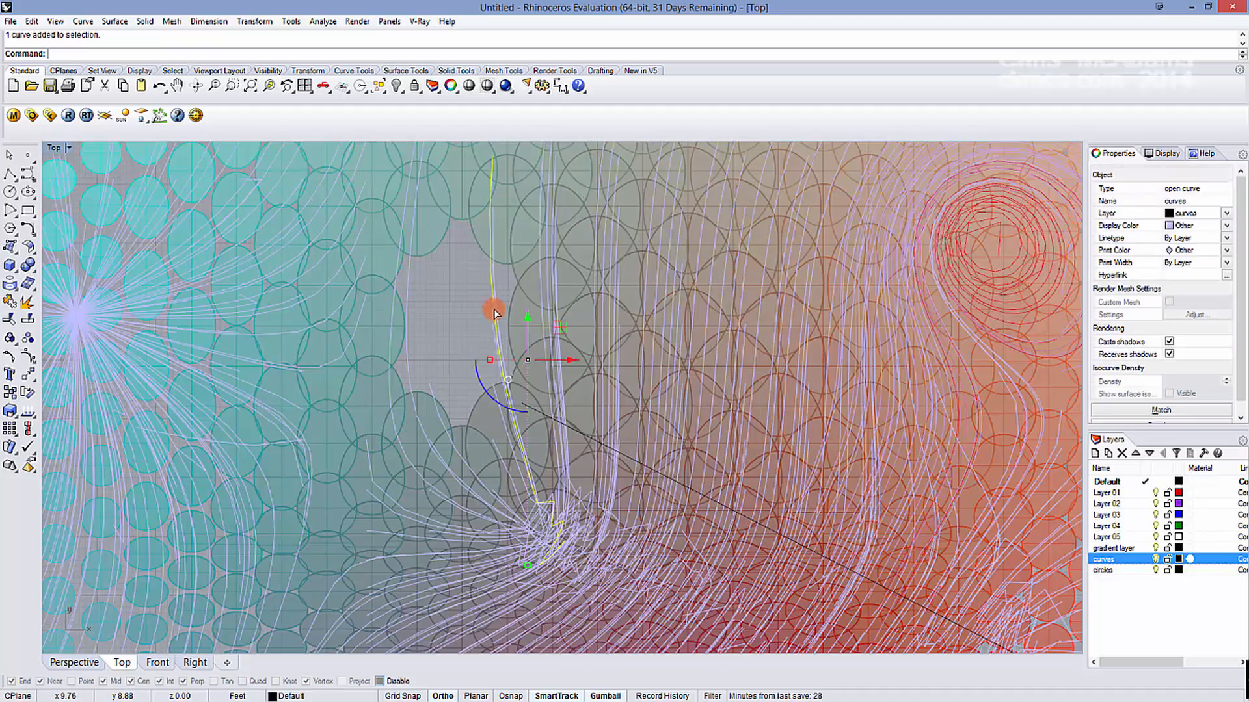
key(Delete)
click(493, 330)
click(494, 331)
key(Delete)
click(494, 342)
key(Delete)
scroll(478, 308, down, 8)
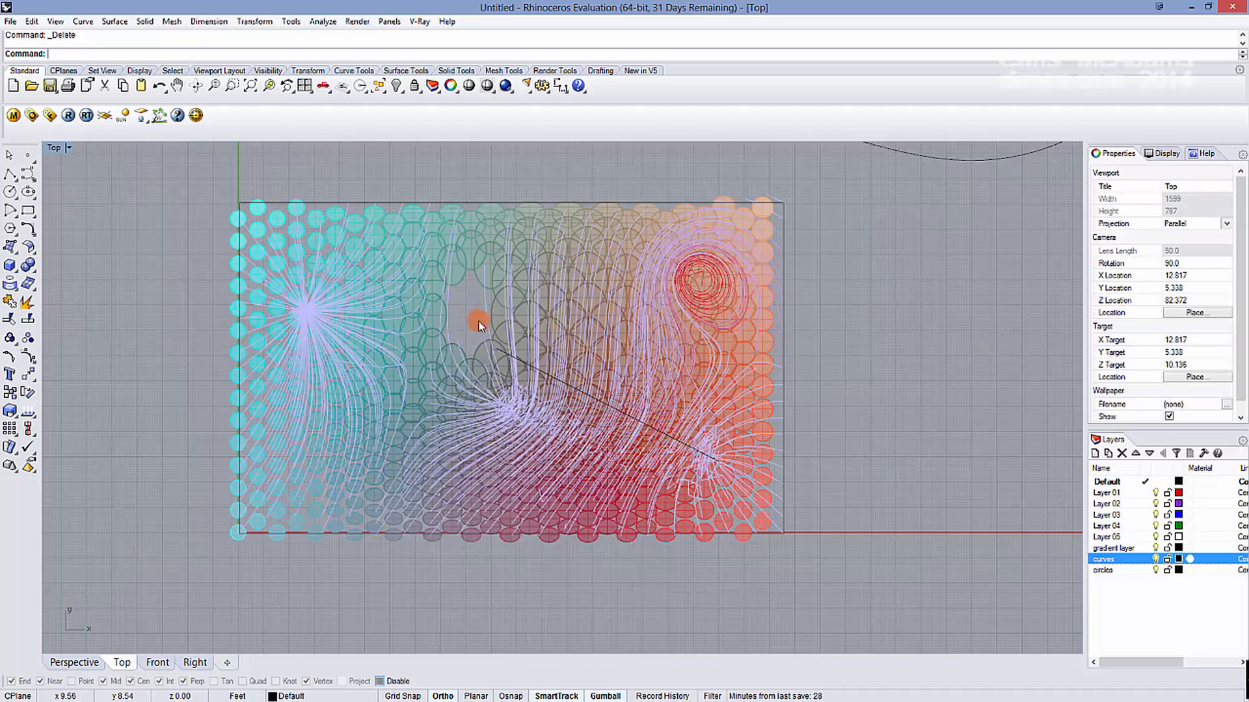
right_drag(478, 320, 573, 306)
scroll(478, 341, up, 2)
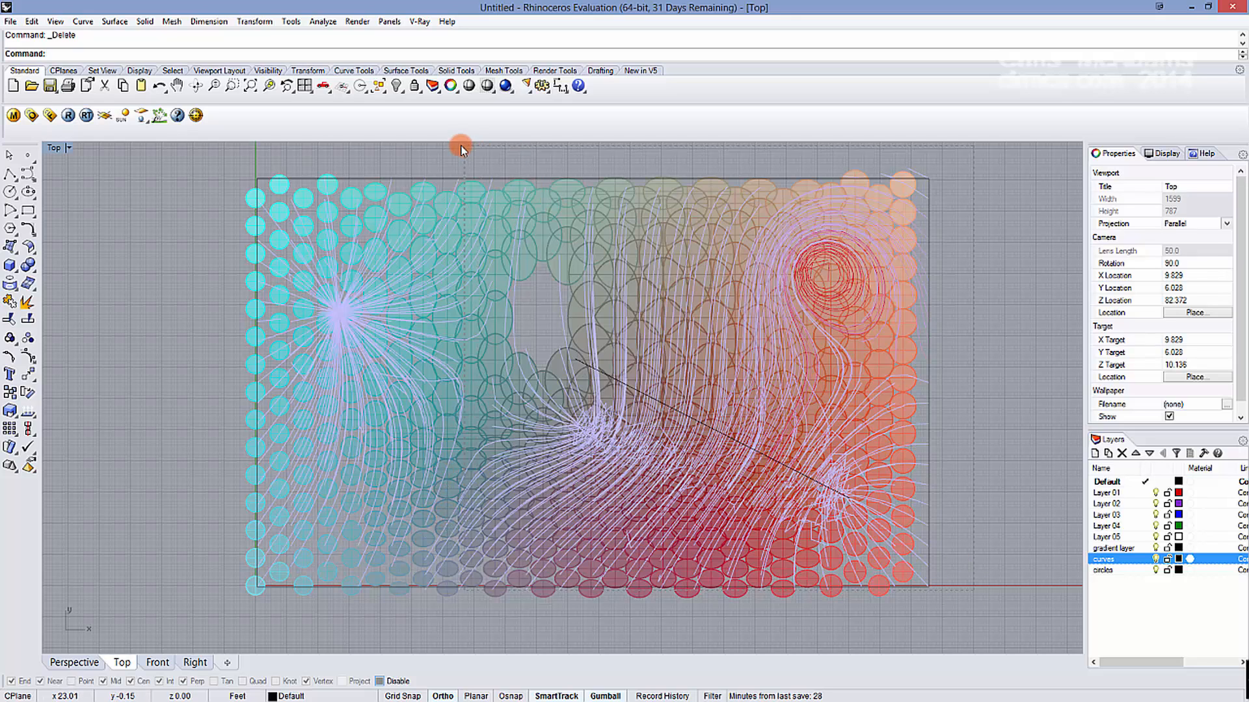
Step: Select the middle and right-hand circles and curves and raise them vertically above the rest in the Perspective viewport
key(ctrl+a)
scroll(606, 294, down, 1)
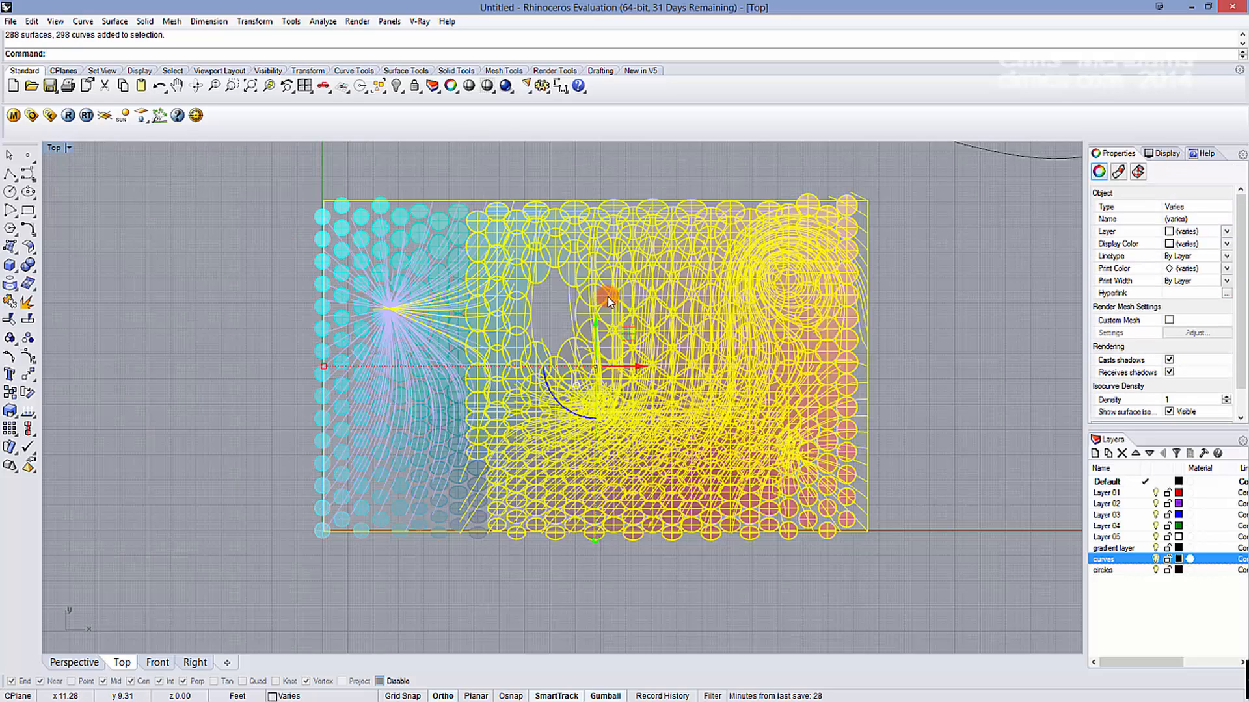
double_click(55, 147)
double_click(575, 147)
right_drag(842, 350, 845, 238)
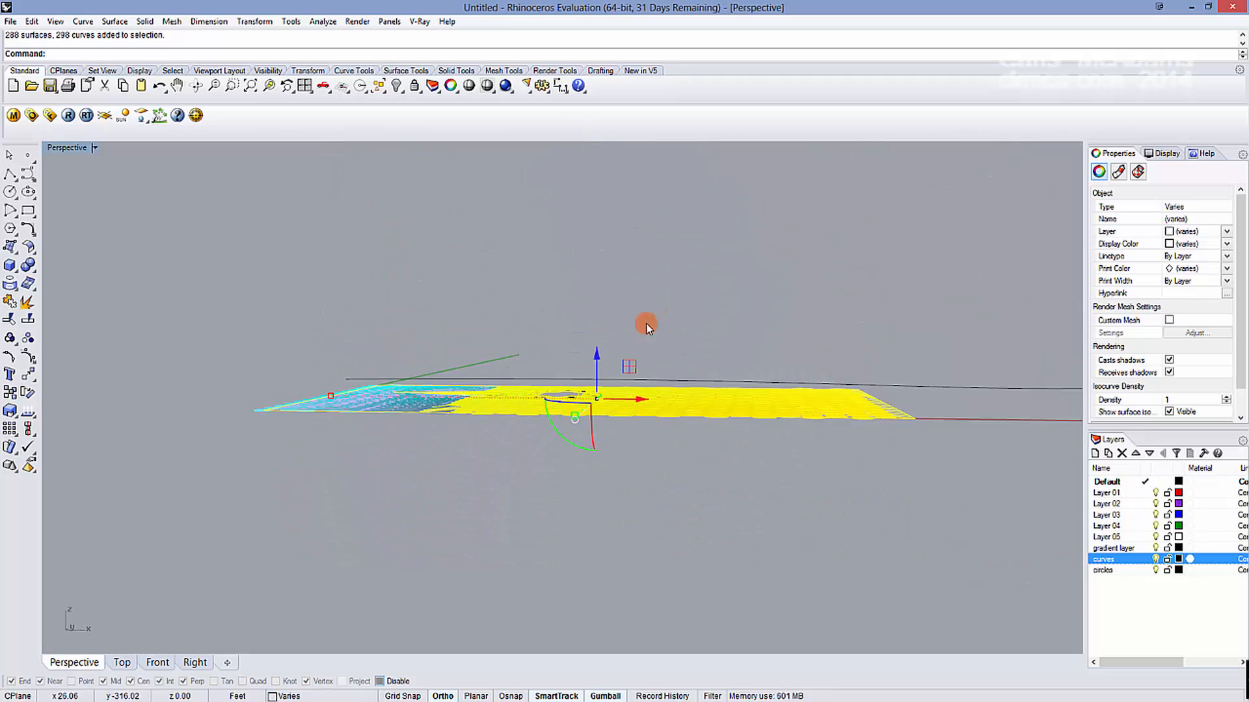
drag(597, 355, 598, 320)
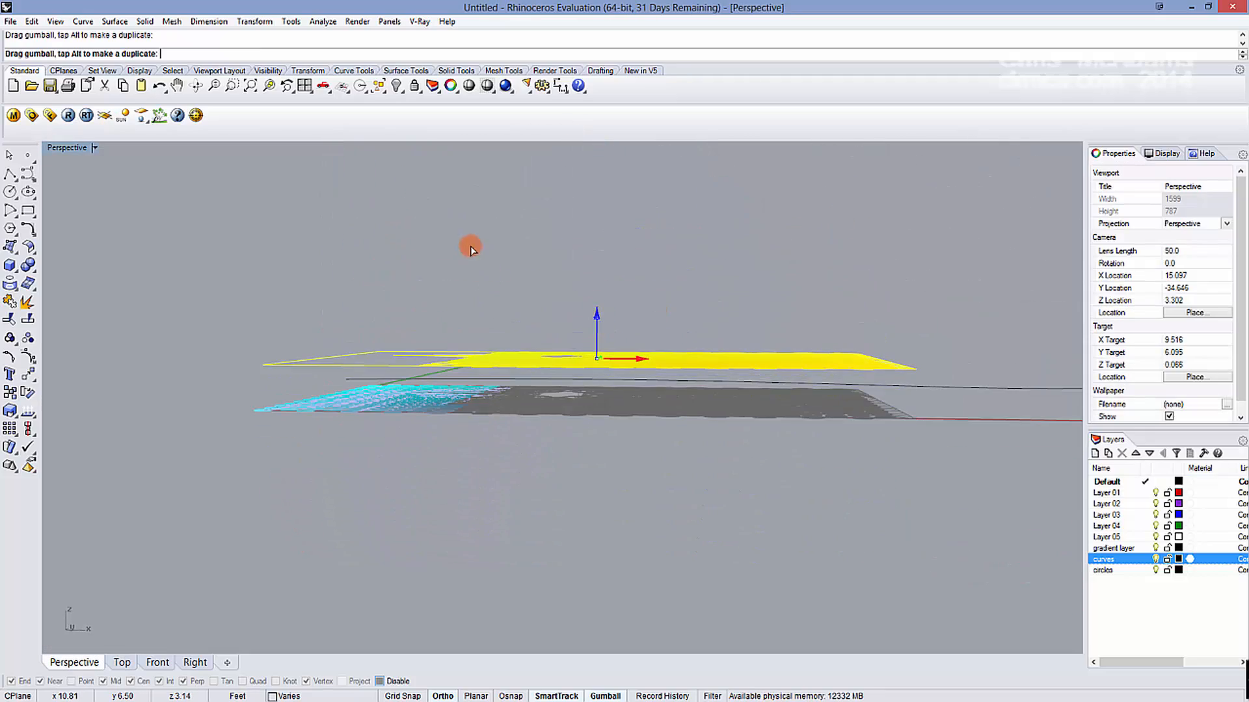
Step: Deselect the raised pattern and delete its rectangular border outline
click(381, 314)
click(317, 363)
key(Delete)
Step: Select the group of field lines projecting from the left end of the raised pattern
right_drag(438, 312, 546, 306)
click(496, 345)
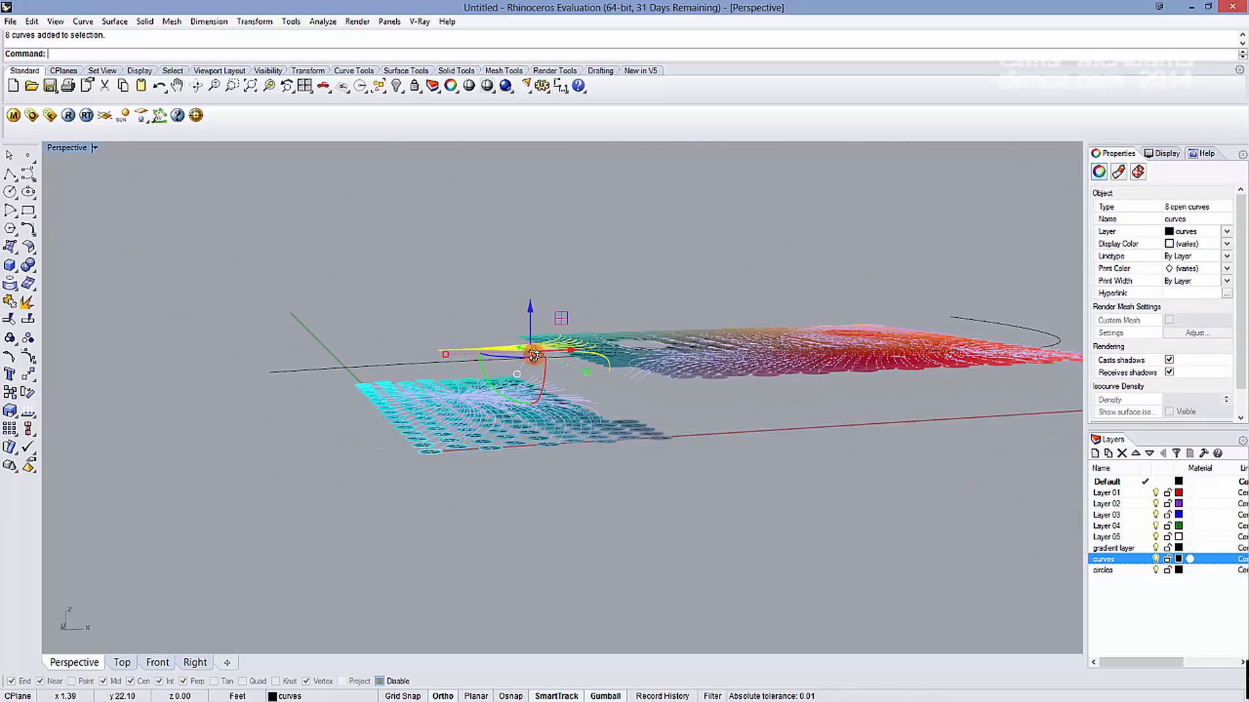